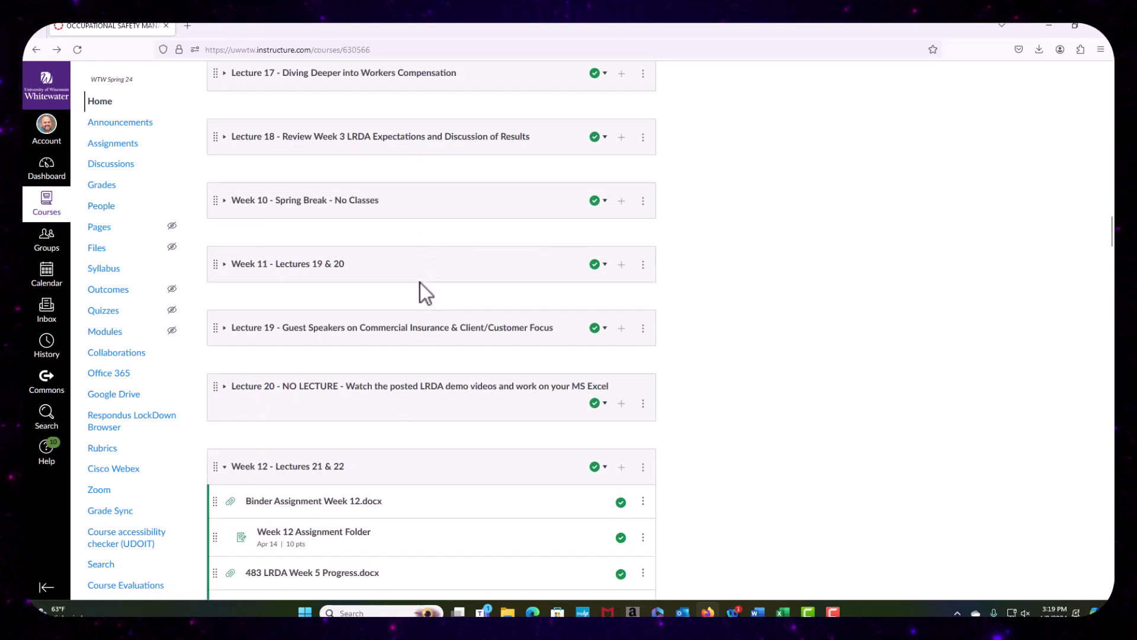
Step: Look over the Week 12 materials on the course page and switch to Excel, maximizing the 483 LRDA Spring2023 Updated Info workbook
scroll(509, 293, "down", 1)
scroll(521, 296, "down", 2)
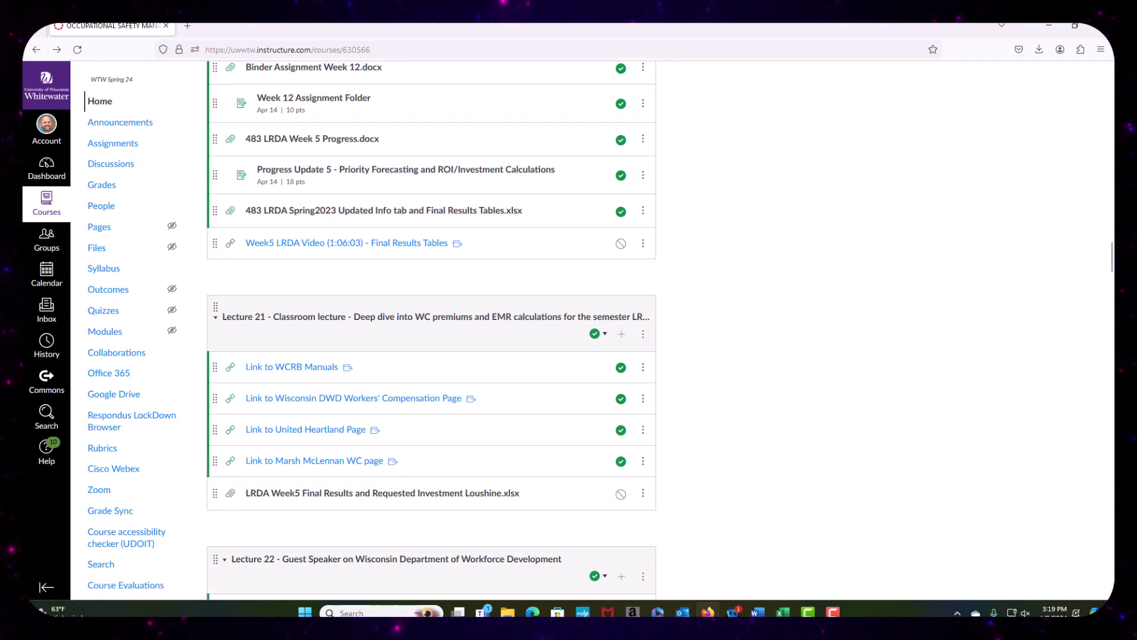
key("alt+Tab")
double_click(709, 101)
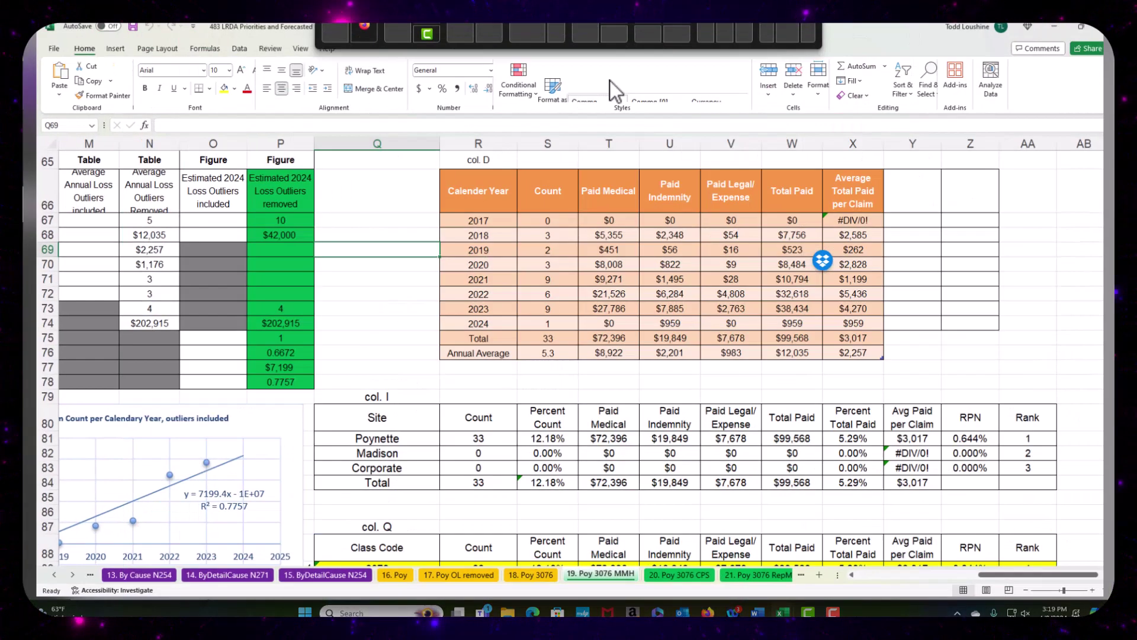
key("alt+Tab")
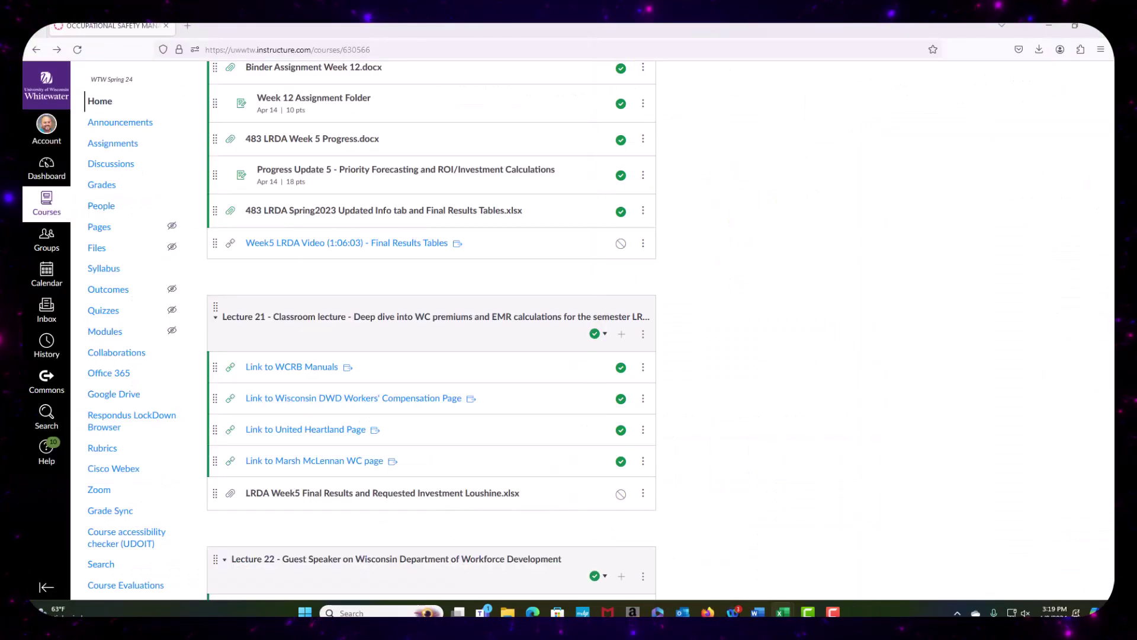
key("alt+Tab")
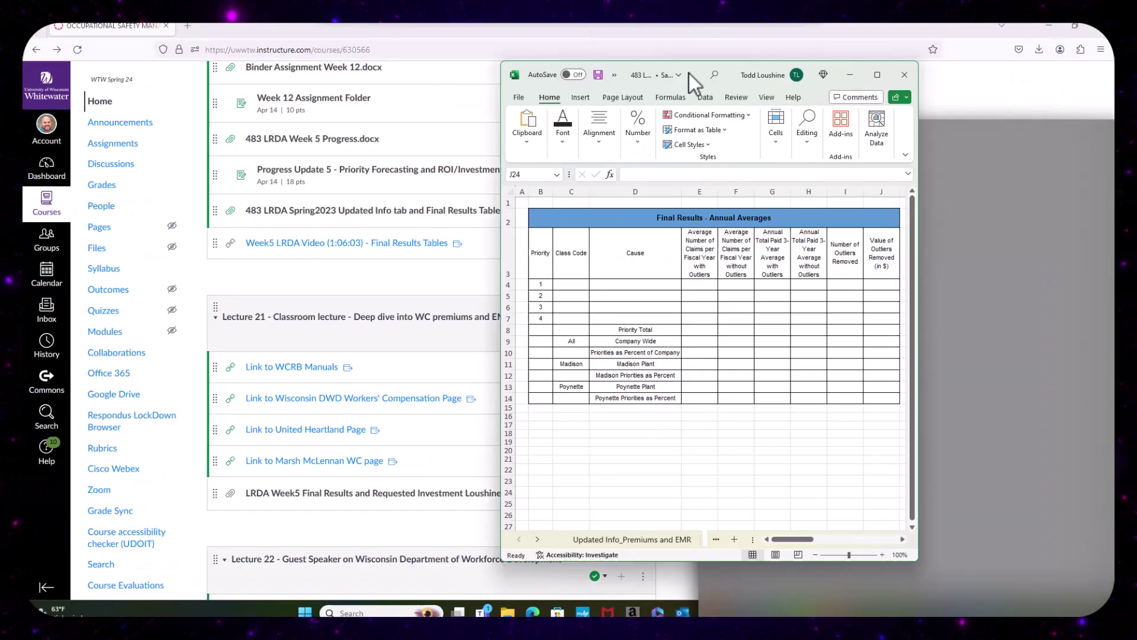
double_click(689, 73)
Step: Examine the Updated Info_Premiums and EMR sheet from the experience mod formula down to the three-year totals
left_click(129, 578)
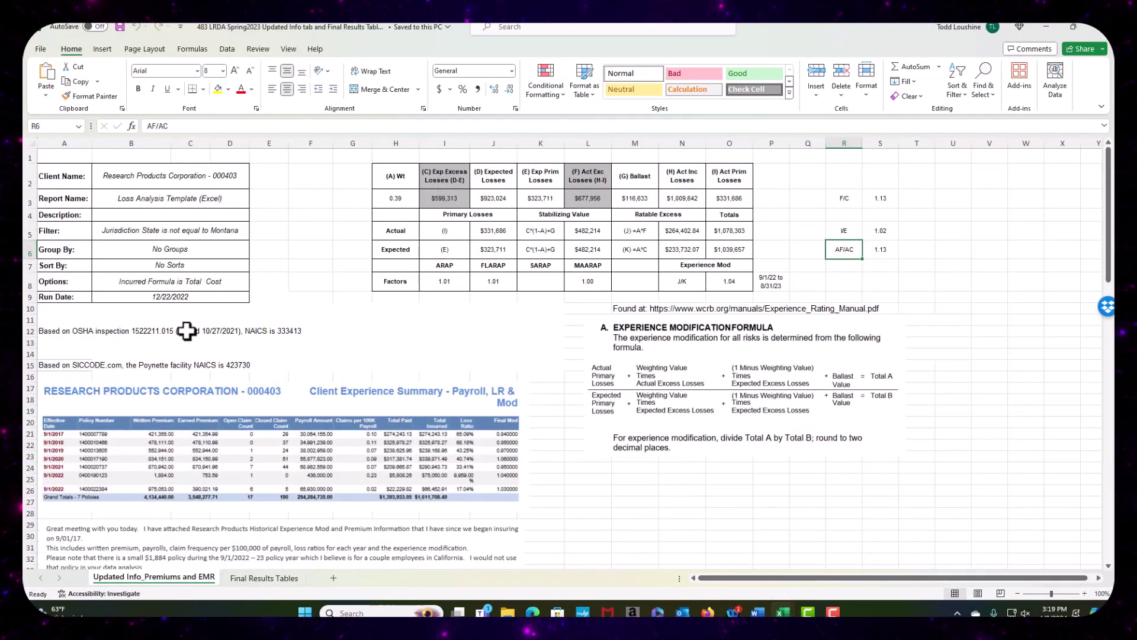
scroll(195, 331, "down", 8)
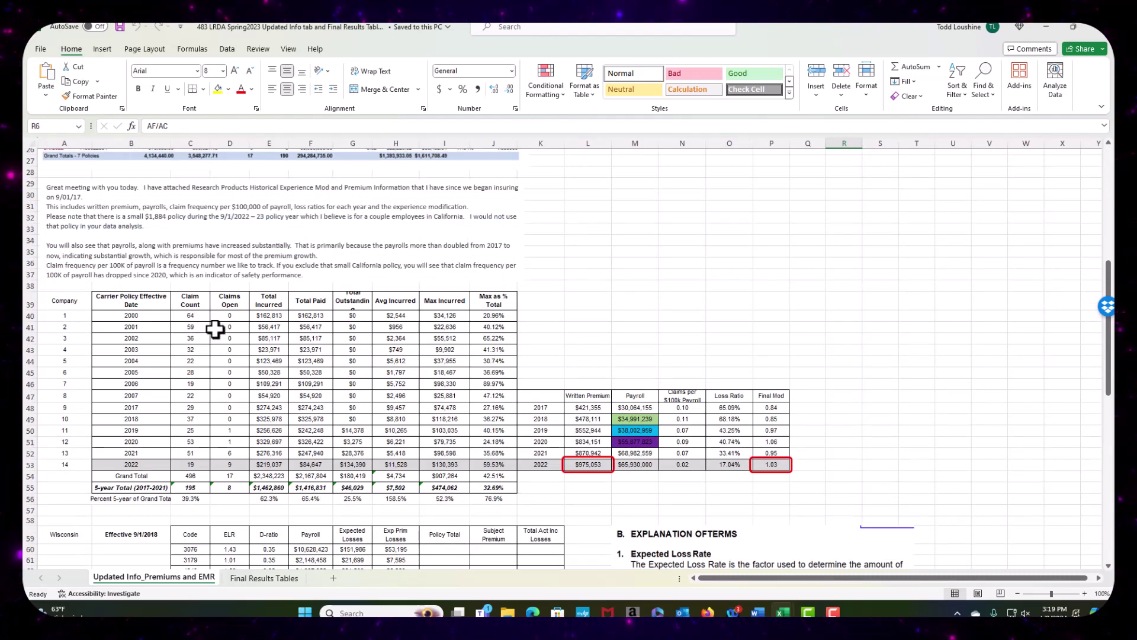
scroll(215, 329, "down", 3)
scroll(324, 317, "down", 2)
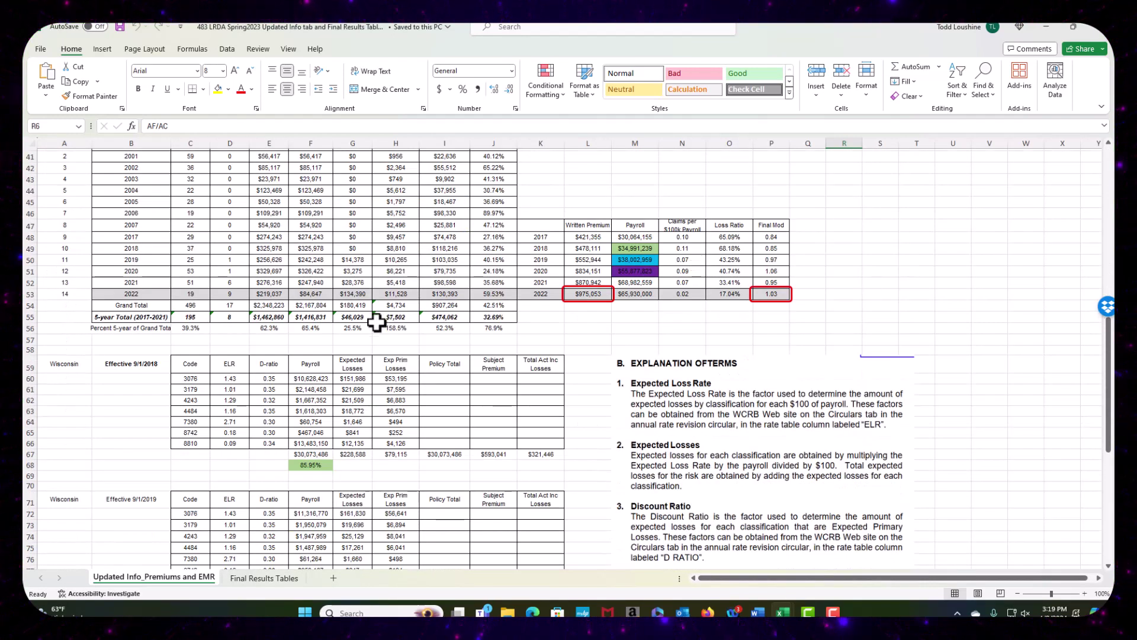
scroll(377, 321, "down", 15)
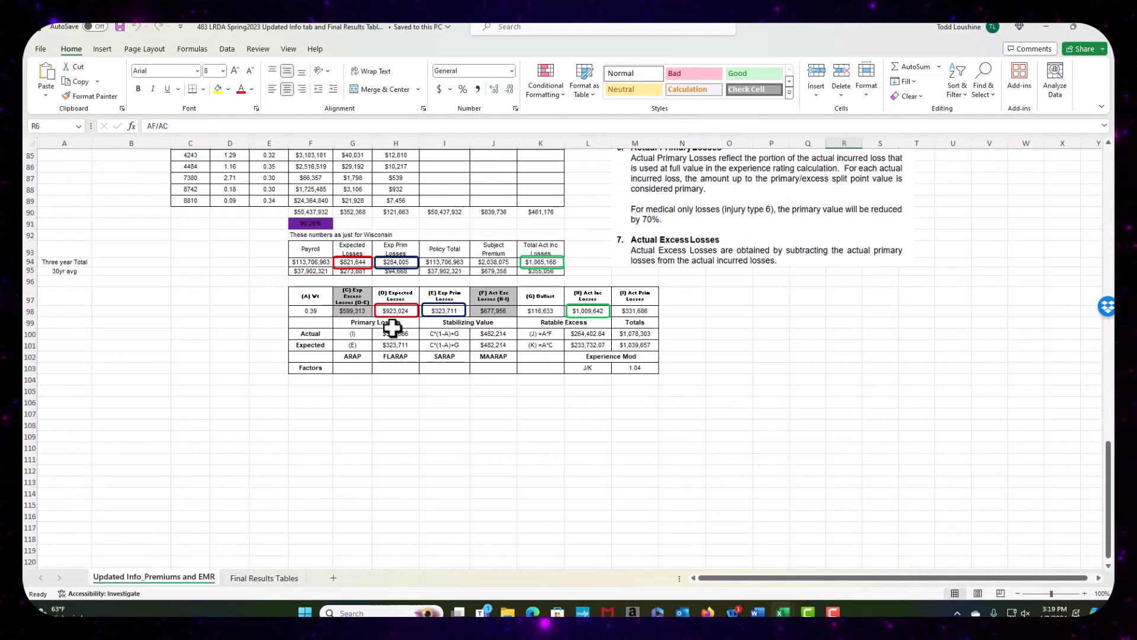
scroll(339, 315, "up", 20)
scroll(344, 315, "up", 7)
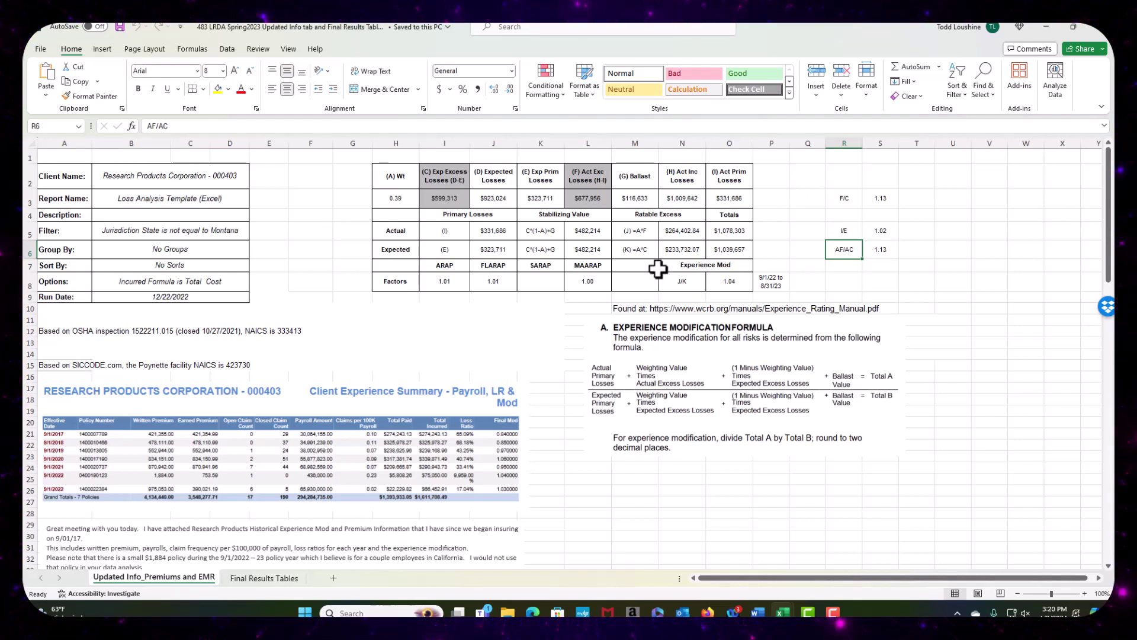
Step: Copy the entire Final Results Tables sheet
left_click(255, 578)
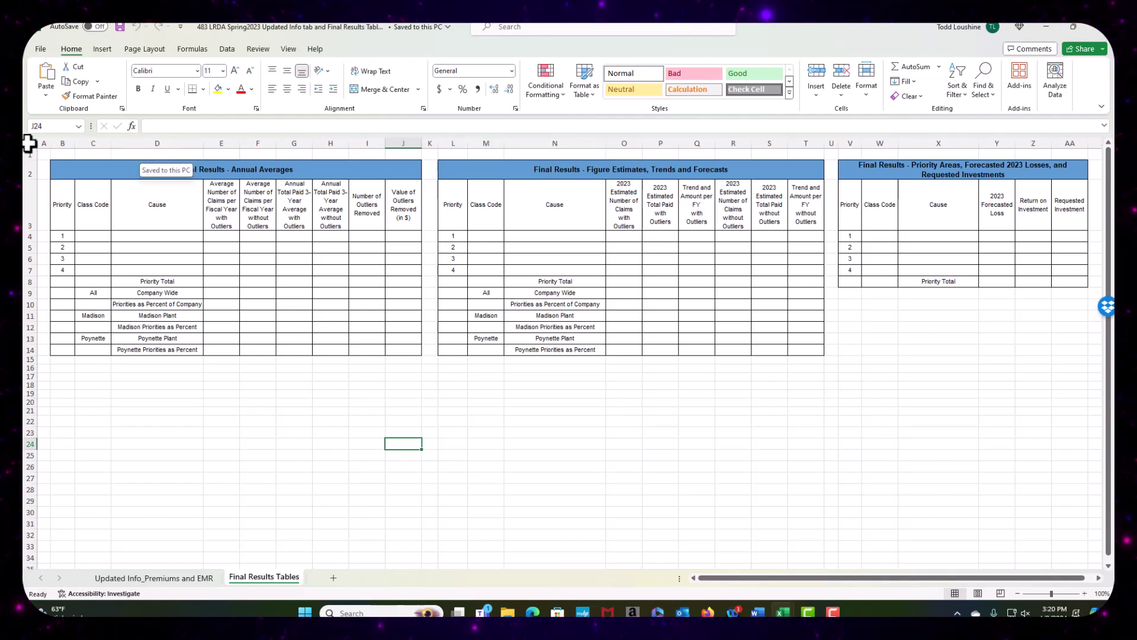
left_click(28, 144)
key("ctrl+c")
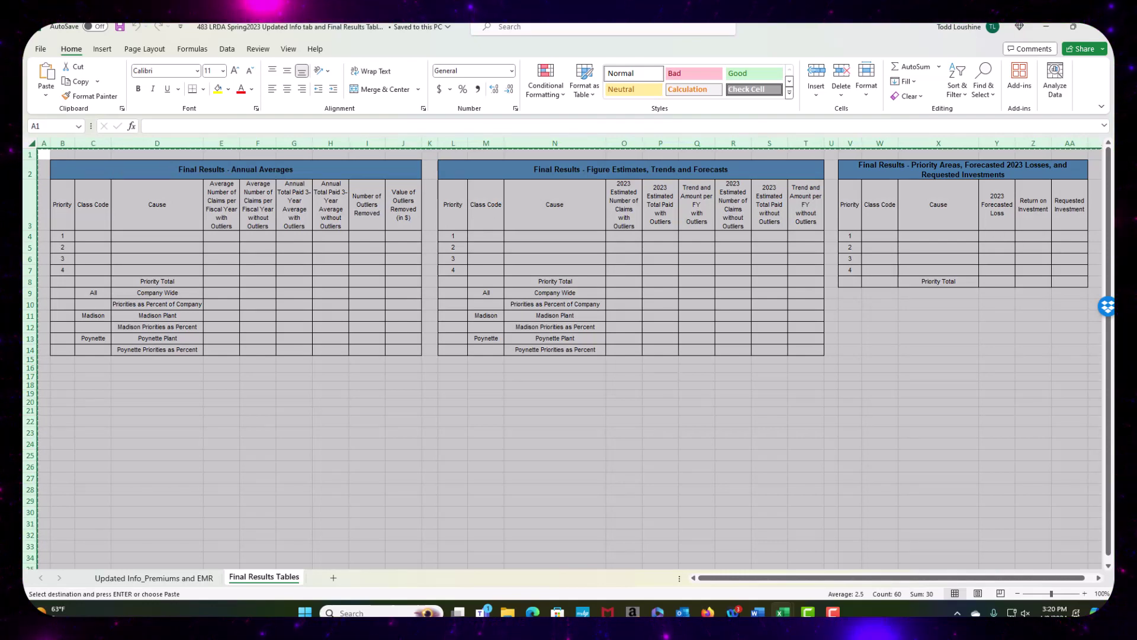
Step: Switch to the 483 LRDA Priorities and Forecasted Losses workbook and add a blank worksheet after 30. Mad 3076 MMH
key("alt+Tab")
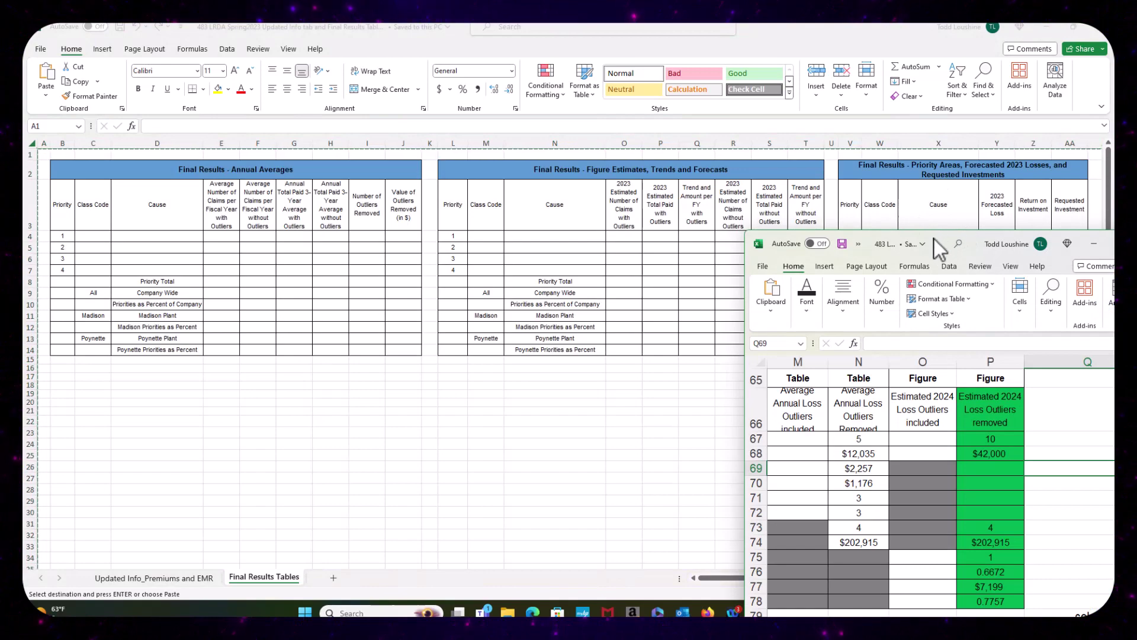
left_click_drag(929, 236, 385, 3)
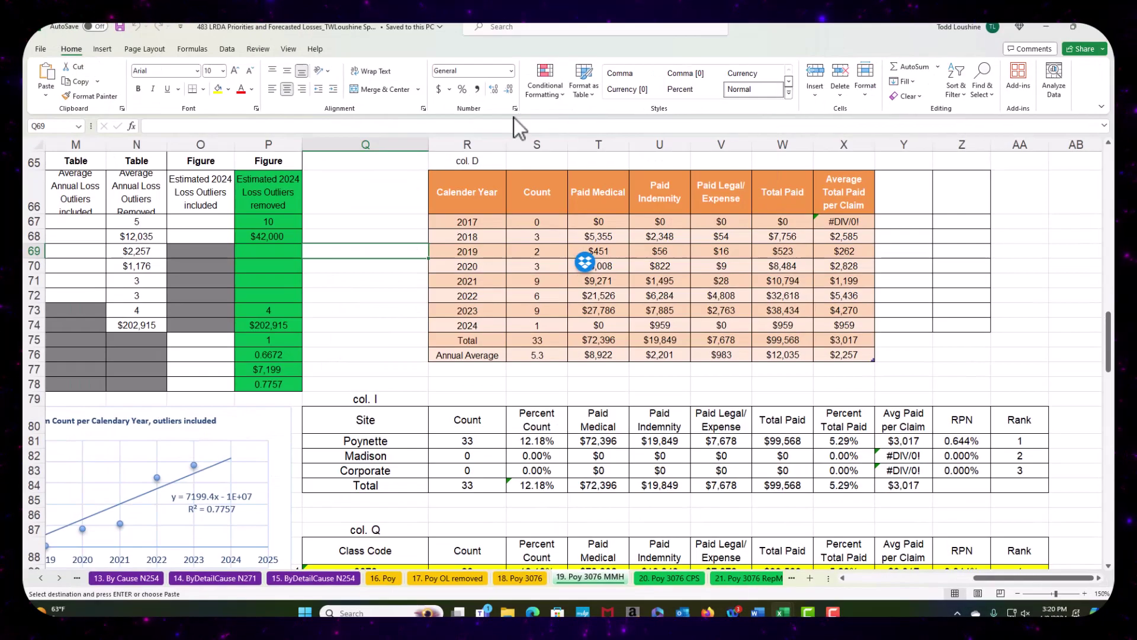
left_click(59, 578)
left_click(60, 578)
left_click(59, 579)
left_click(60, 578)
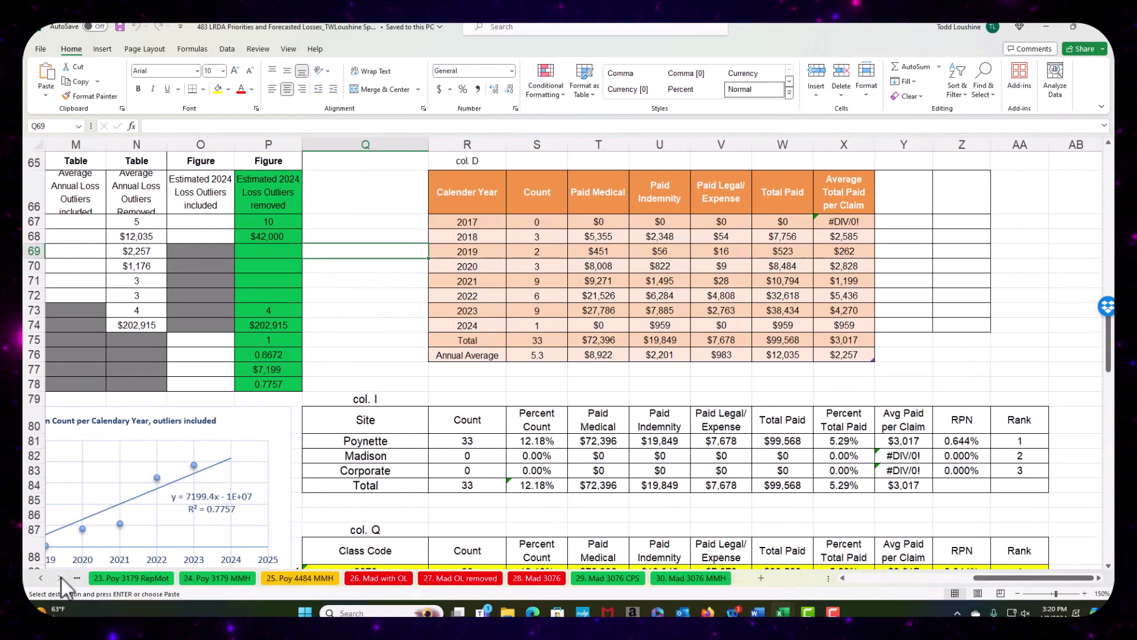
left_click(761, 577)
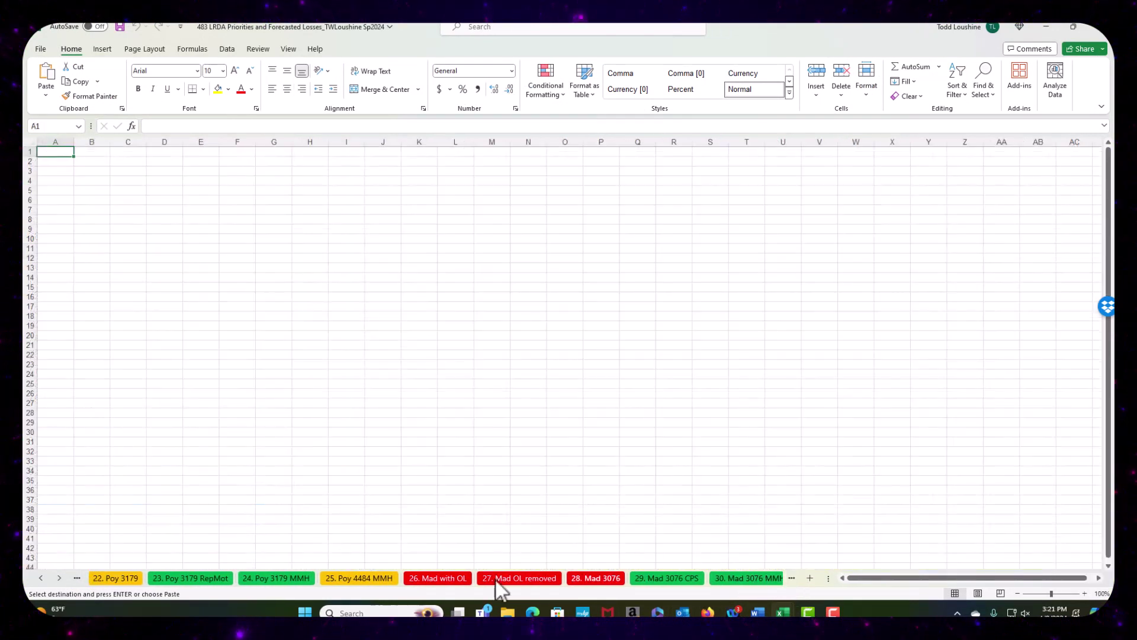
left_click(59, 578)
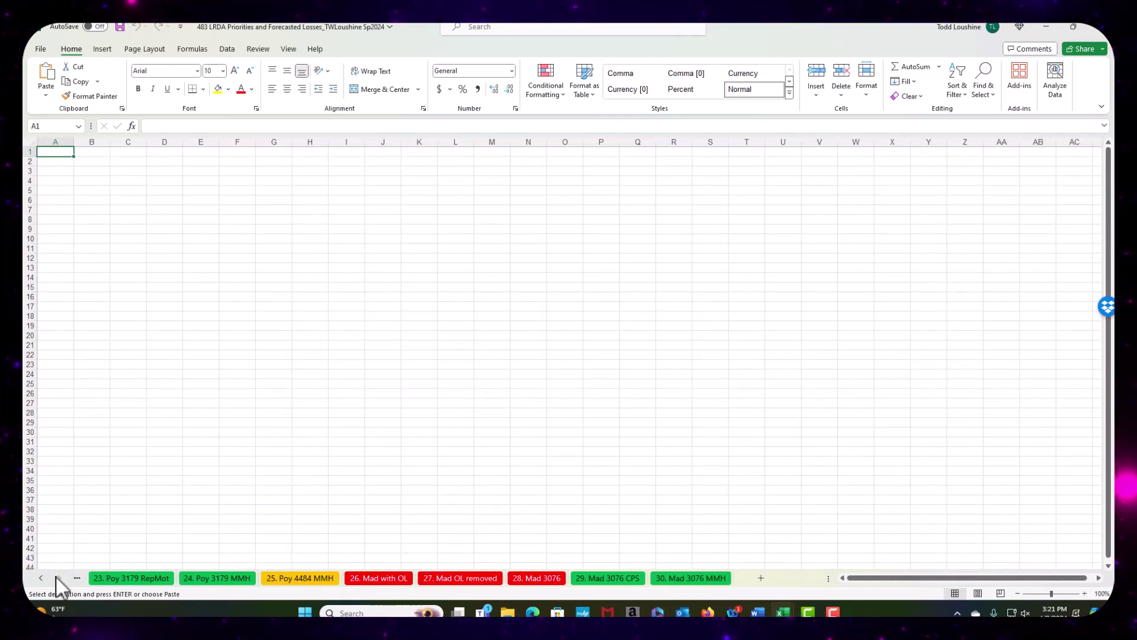
left_click(682, 580)
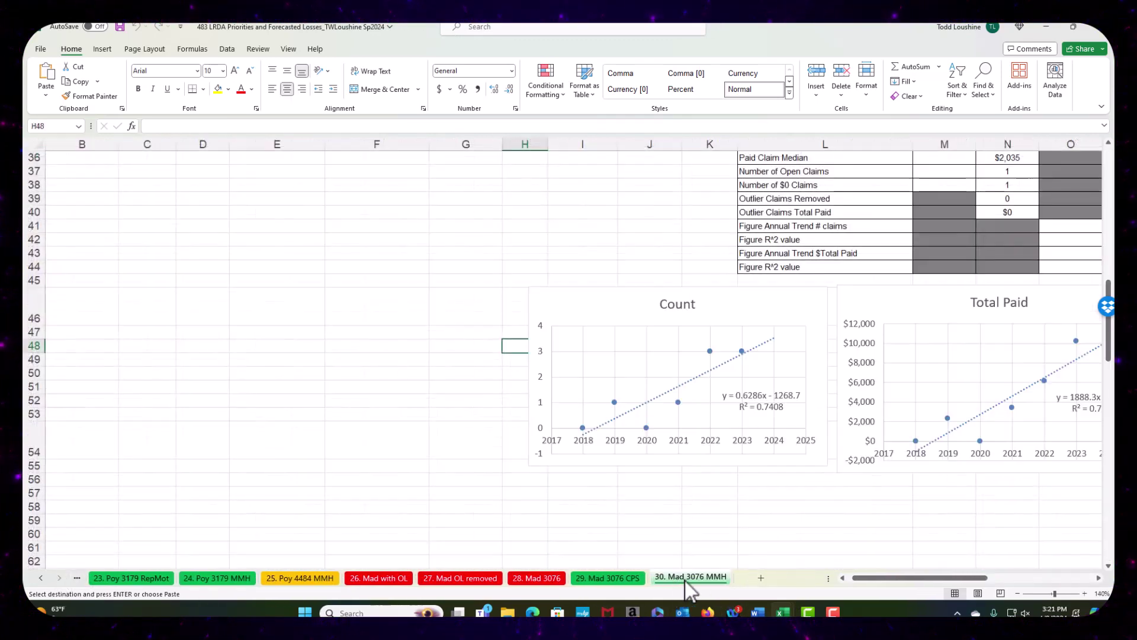
left_click(761, 578)
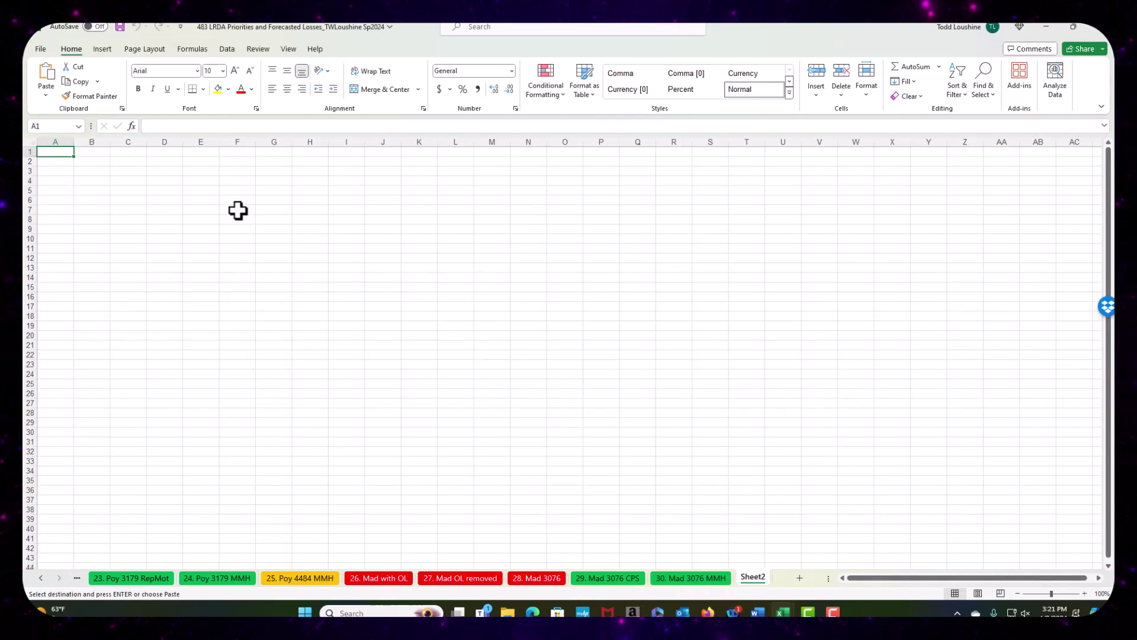
Step: Paste the copied final results tables over the whole blank worksheet
key("ctrl+a")
key("ctrl+v")
left_click(660, 433)
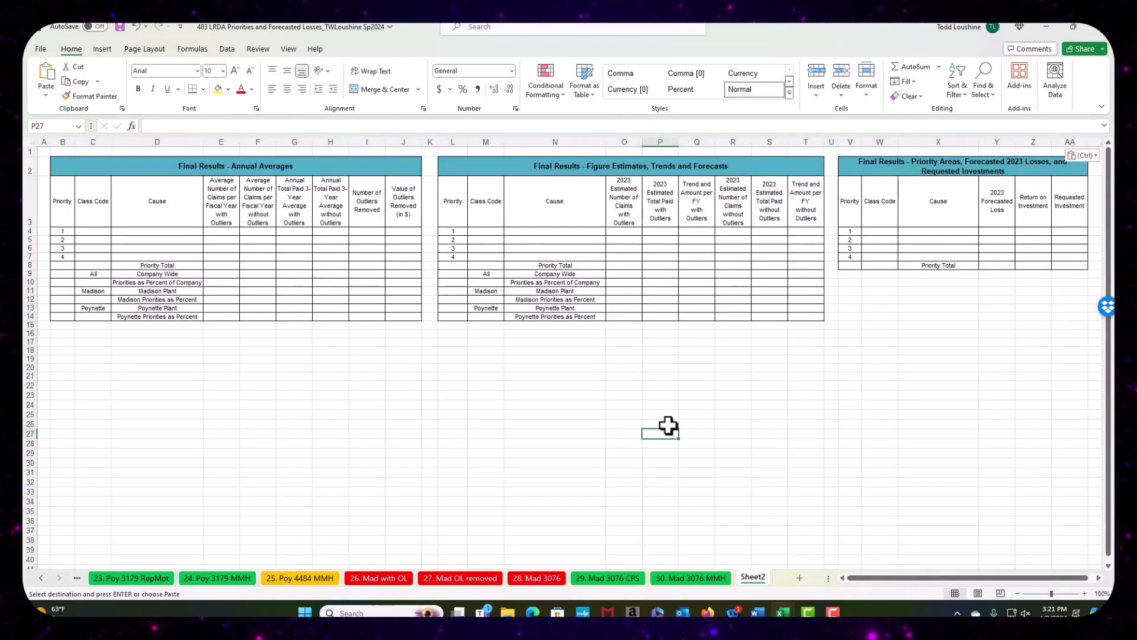
Step: Remove the fill color from row 2, which holds the titles of the three tables
left_click(29, 167)
left_click(228, 89)
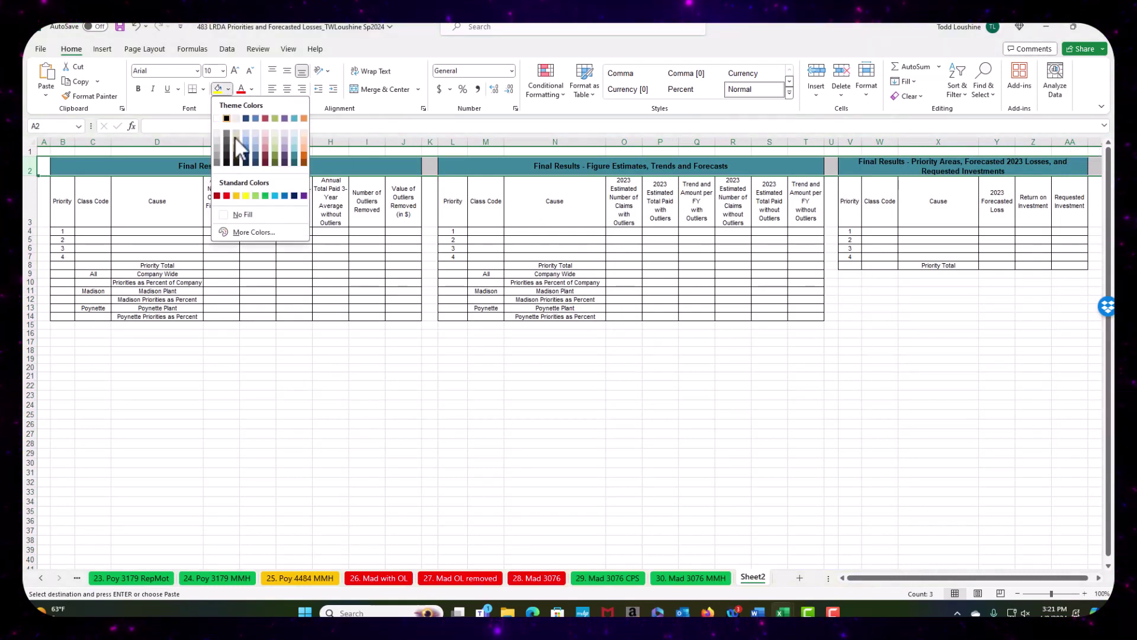
left_click(243, 215)
left_click(393, 356)
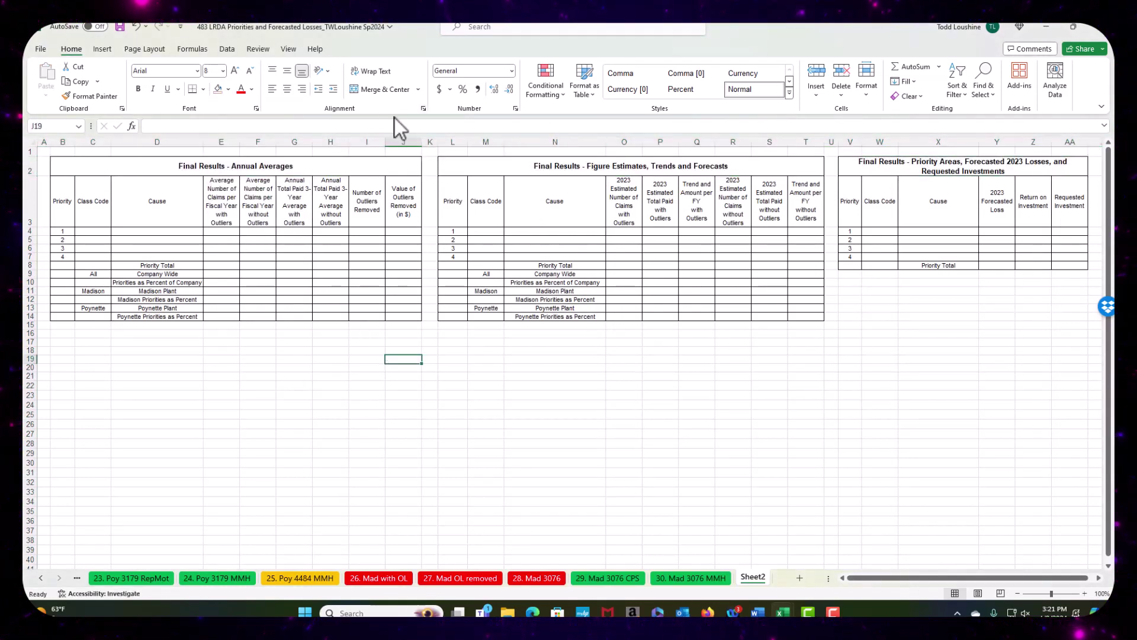
Step: Change the year in the Priority Areas table title to read "Forecasted 2024 Losses"
left_click(997, 168)
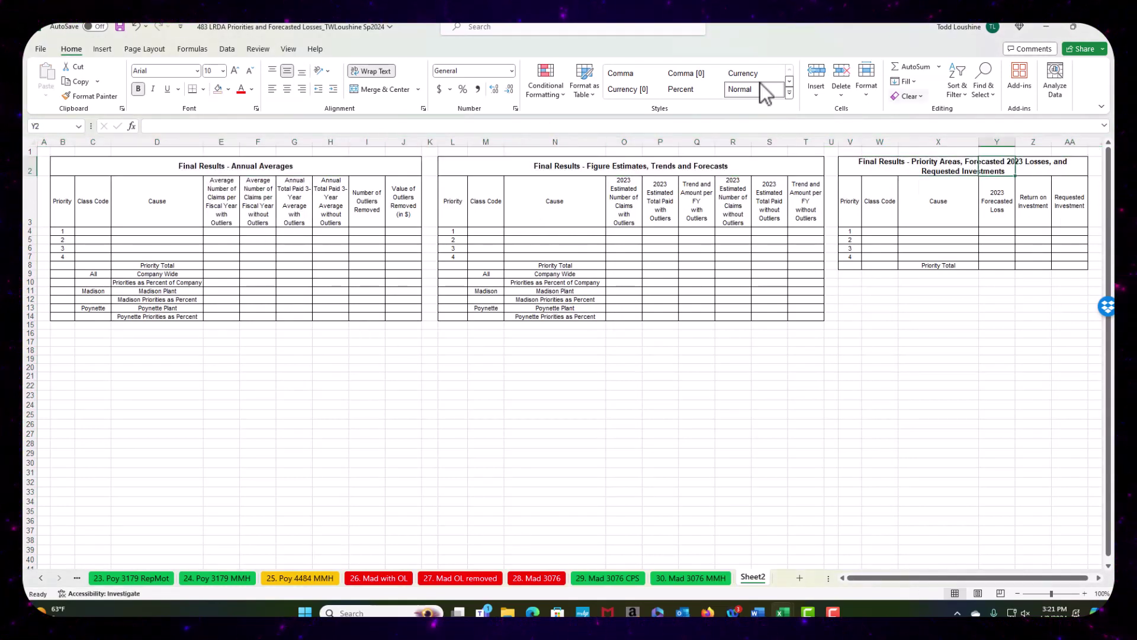
left_click(850, 167)
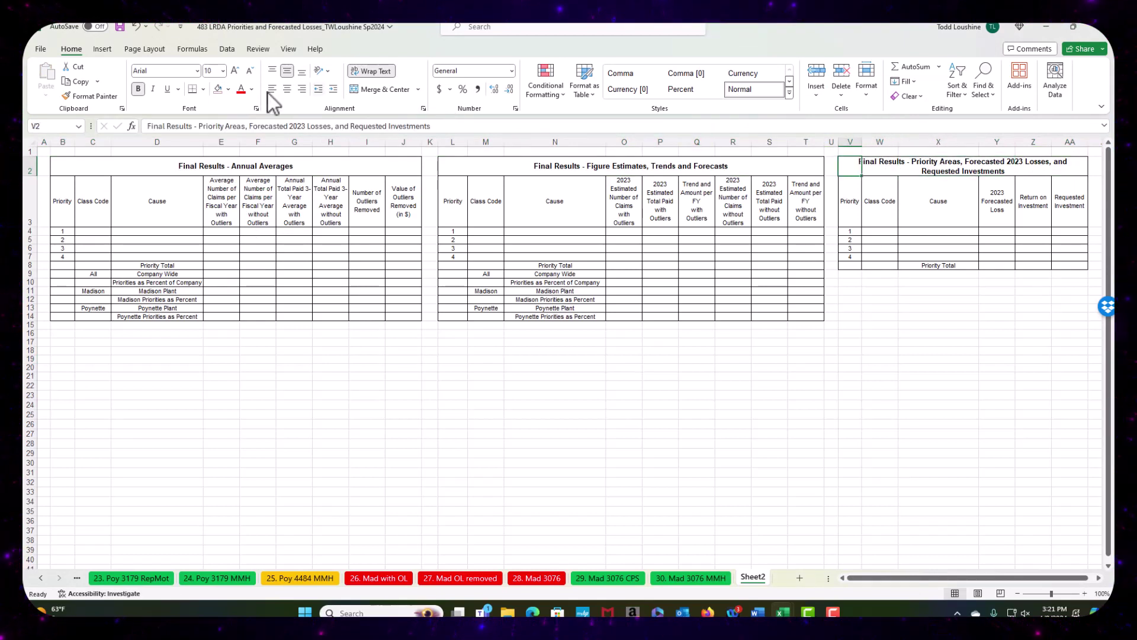
left_click(305, 126)
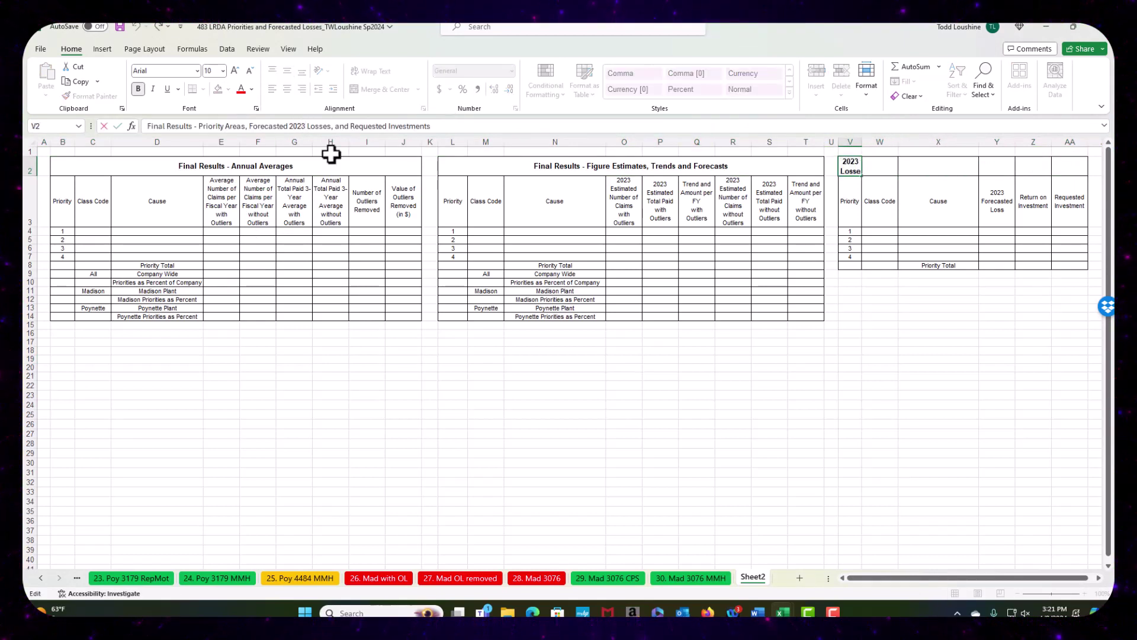
left_click(418, 385)
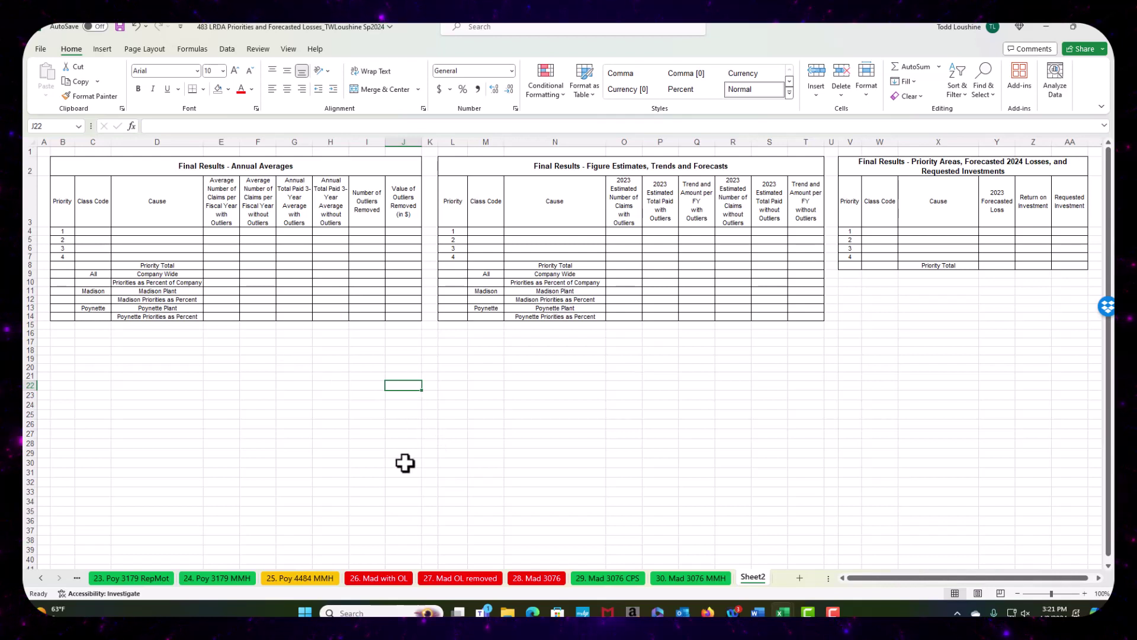
Step: Examine the Poynette 3076 Manual Material Handling trend and forecast table on the 19. Poy 3076 MMH sheet
left_click(41, 578)
left_click(41, 578)
left_click(41, 578)
left_click(41, 578)
left_click(41, 578)
left_click(41, 578)
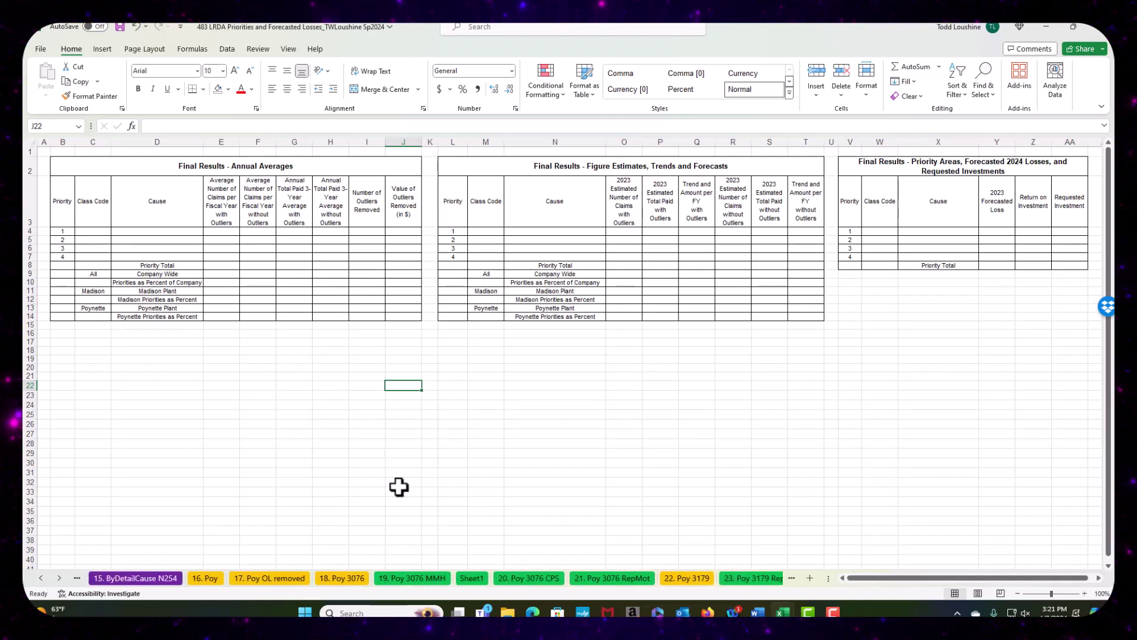
left_click(431, 577)
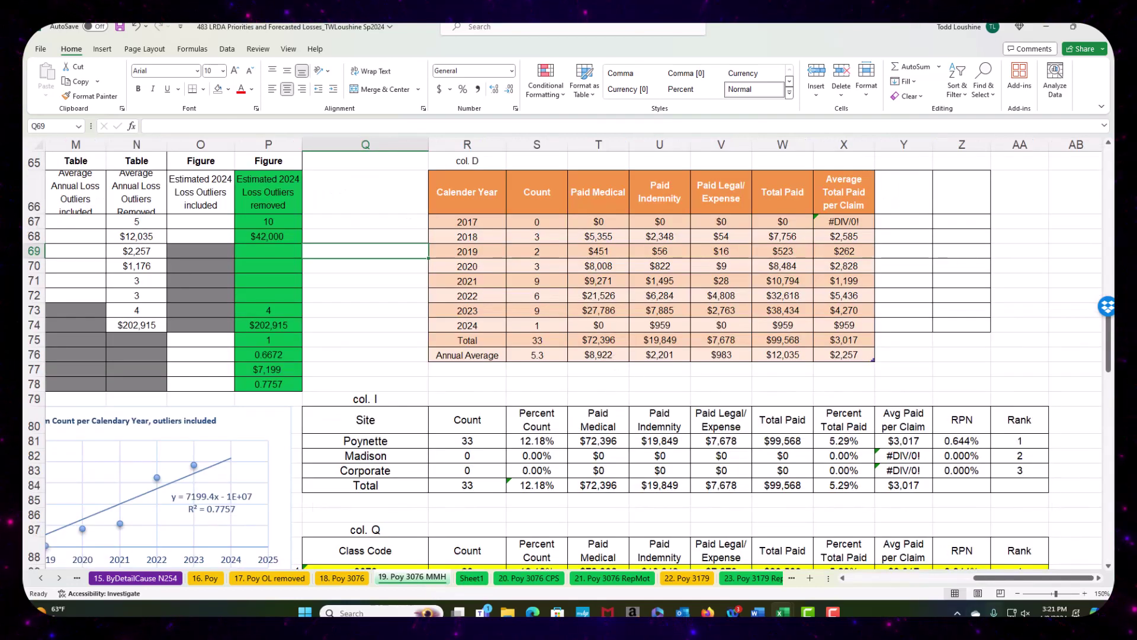
left_click_drag(1001, 578, 939, 577)
left_click(862, 348)
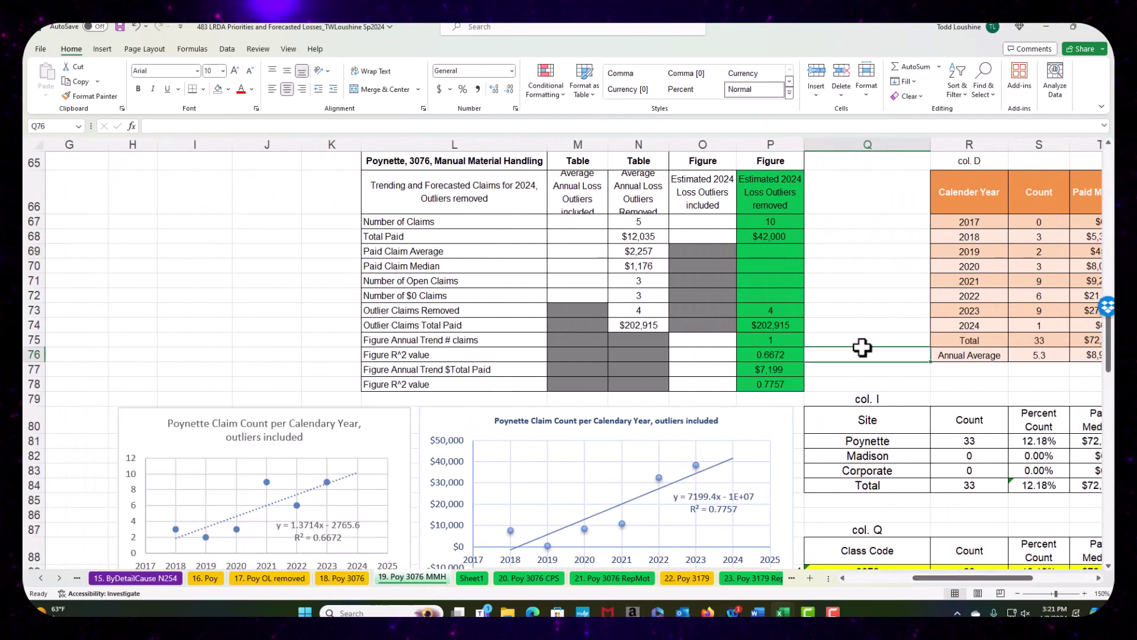
scroll(742, 267, "up", 2)
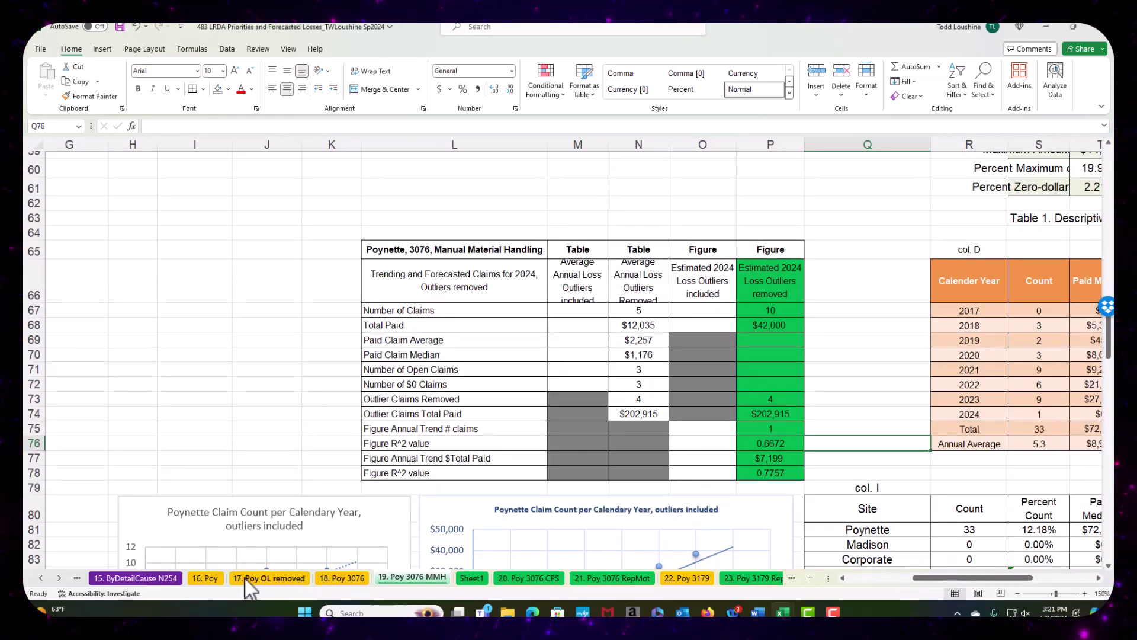
Step: Examine the Poynette outliers-included trend table on the 16. Poy sheet and check which earlier sheets the workbook holds
left_click(210, 578)
scroll(186, 240, "up", 1)
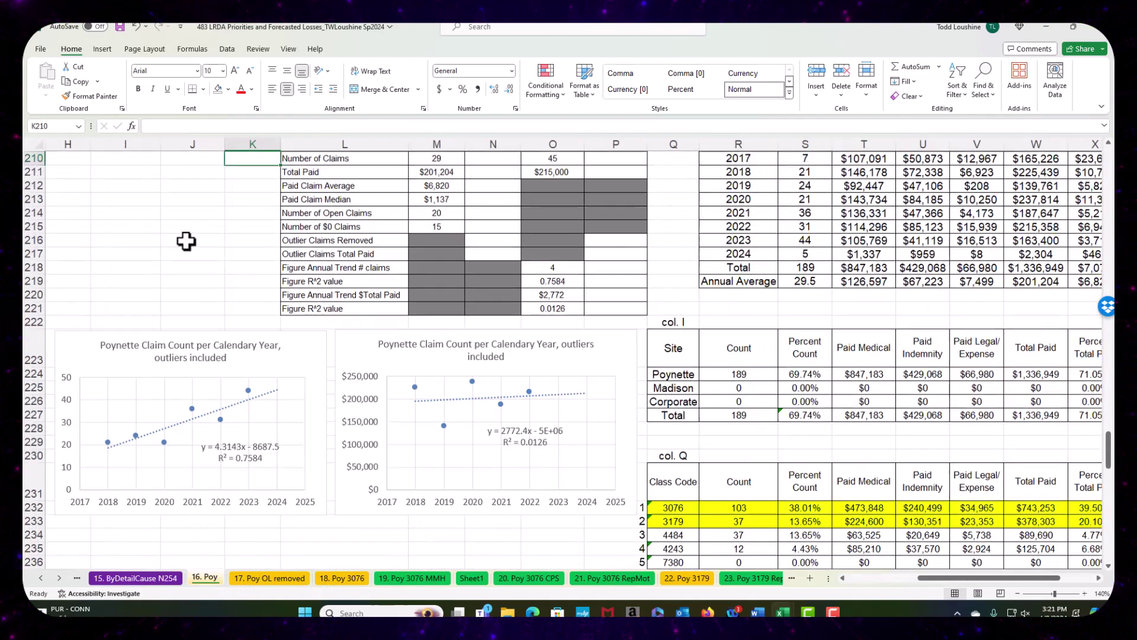
scroll(186, 241, "up", 2)
left_click(41, 578)
left_click(42, 578)
left_click(44, 577)
left_click(45, 578)
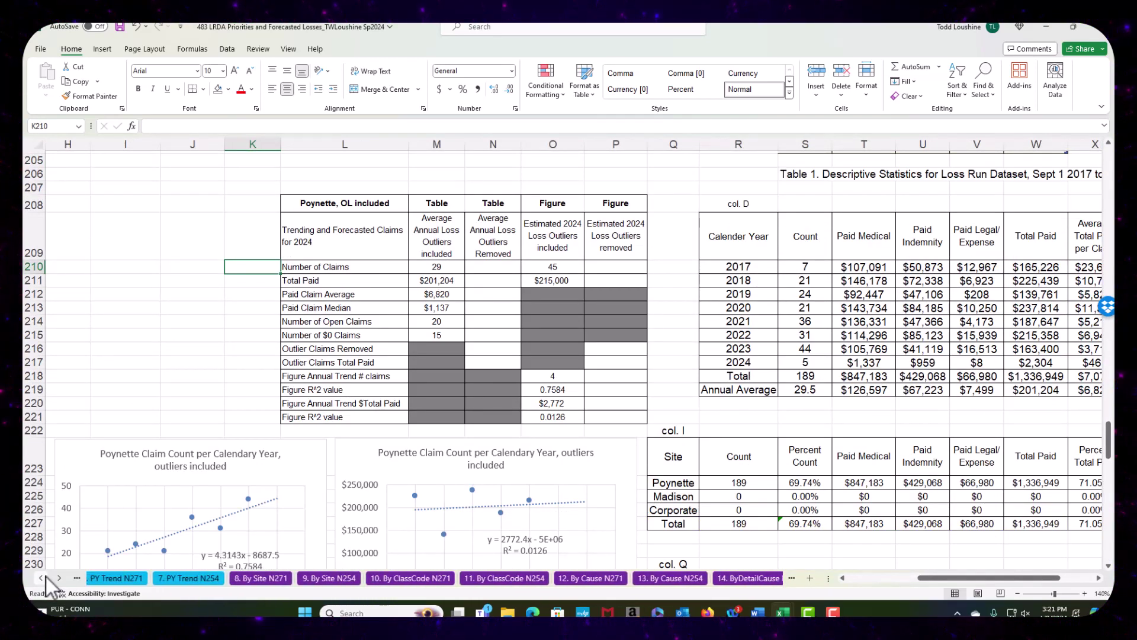
Step: Rename the Sheet2 worksheet with the pasted tables as "Final Results"
left_click(62, 575)
left_click(62, 576)
left_click(62, 576)
left_click(62, 576)
left_click(61, 576)
left_click(62, 576)
left_click(62, 576)
left_click(62, 576)
left_click(62, 576)
left_click(61, 576)
left_click(752, 578)
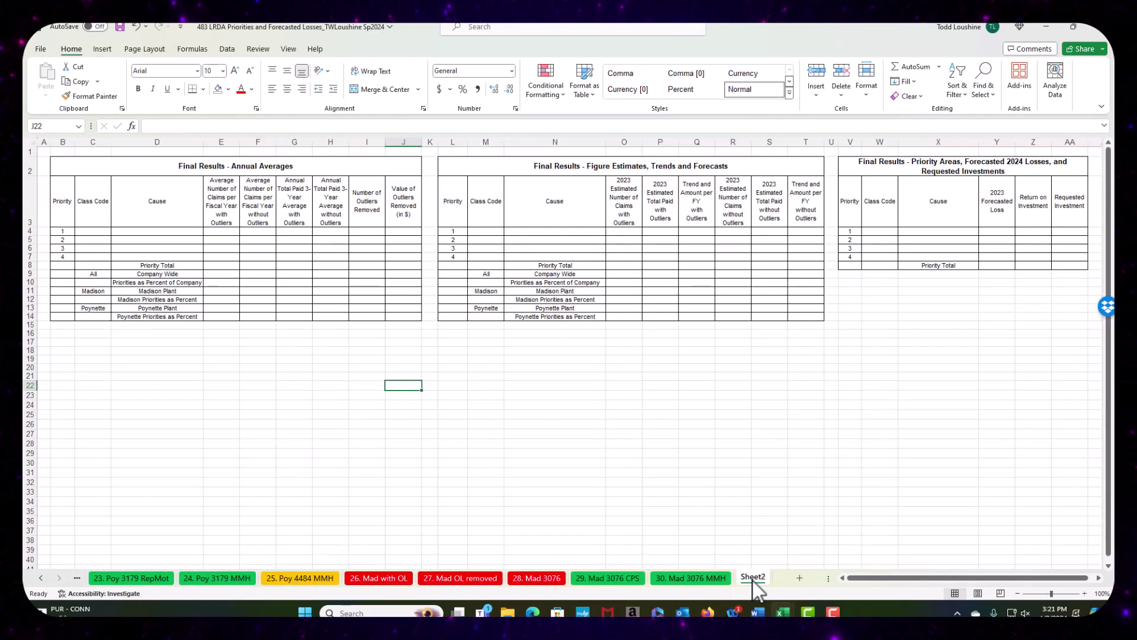
type("Final Results")
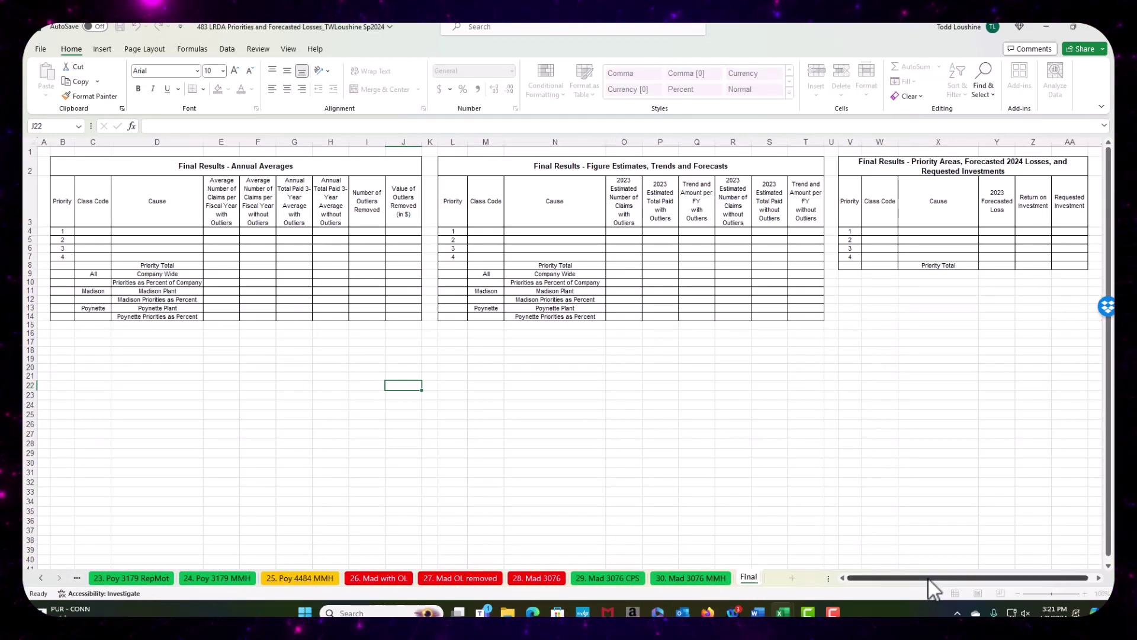
key("Return")
left_click(720, 491)
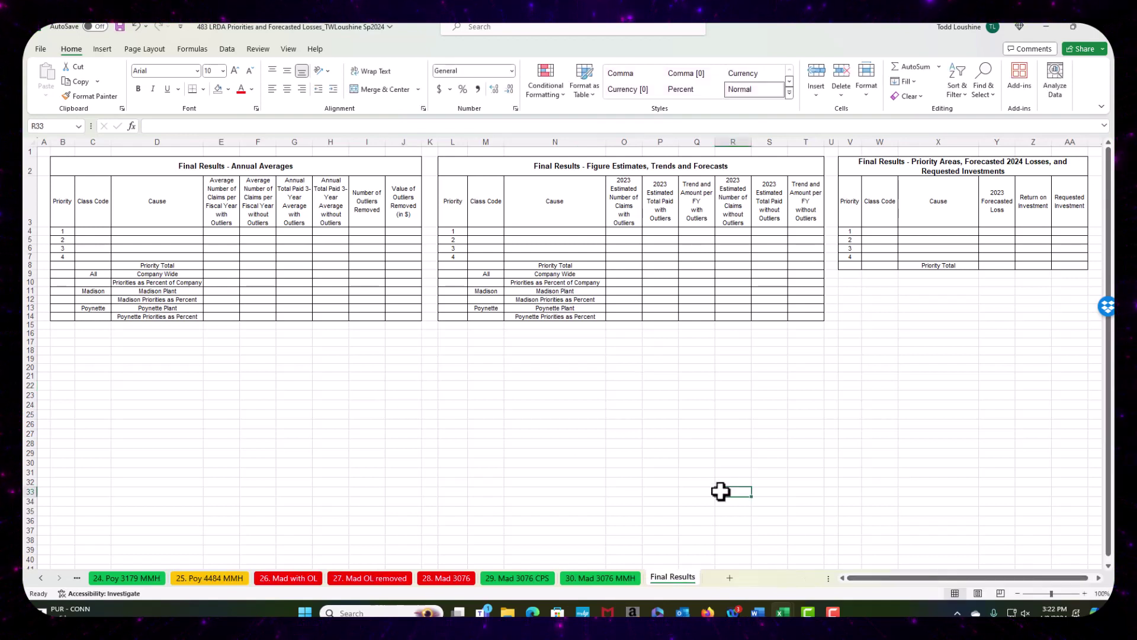
Step: Colour the Final Results sheet tab yellow
right_click(682, 577)
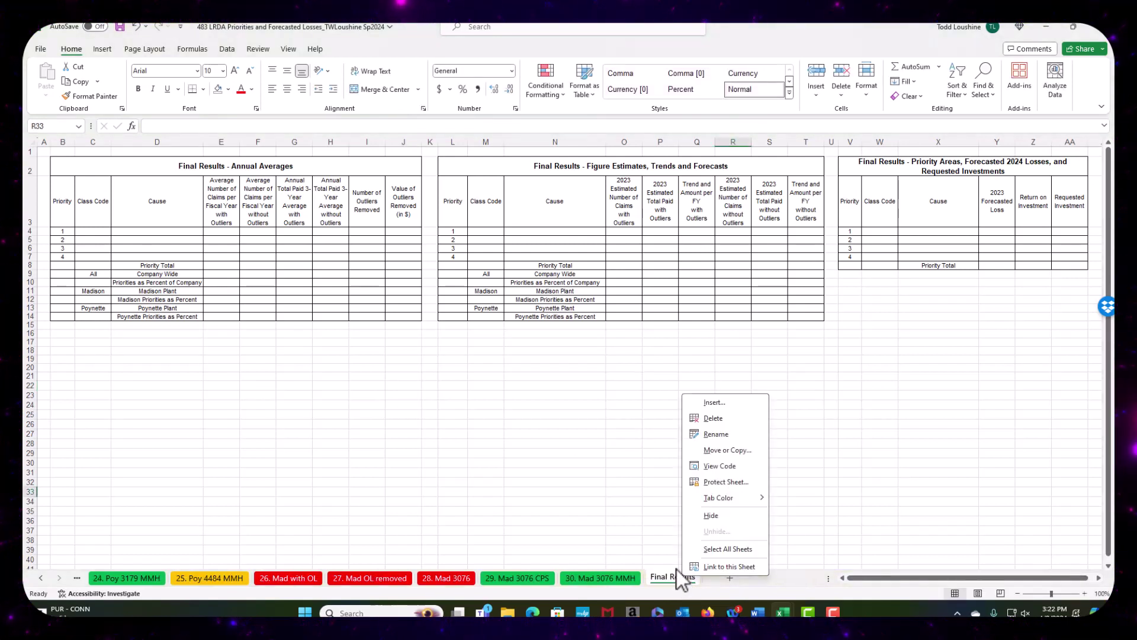
mouse_move(765, 497)
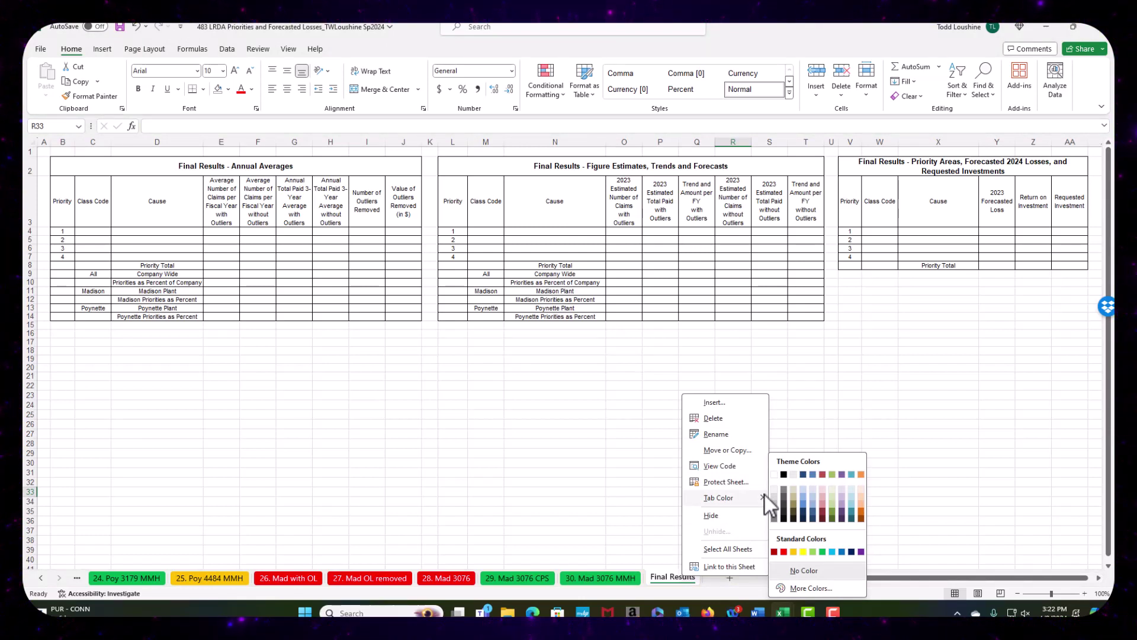
left_click(805, 551)
left_click(584, 577)
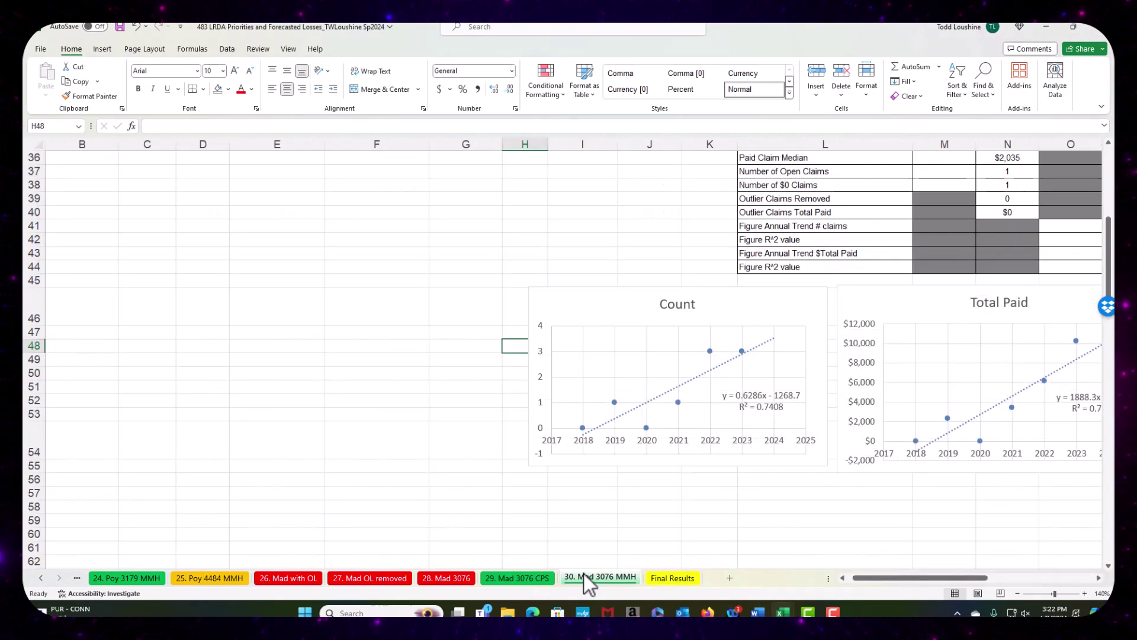
left_click(698, 555)
left_click(676, 579)
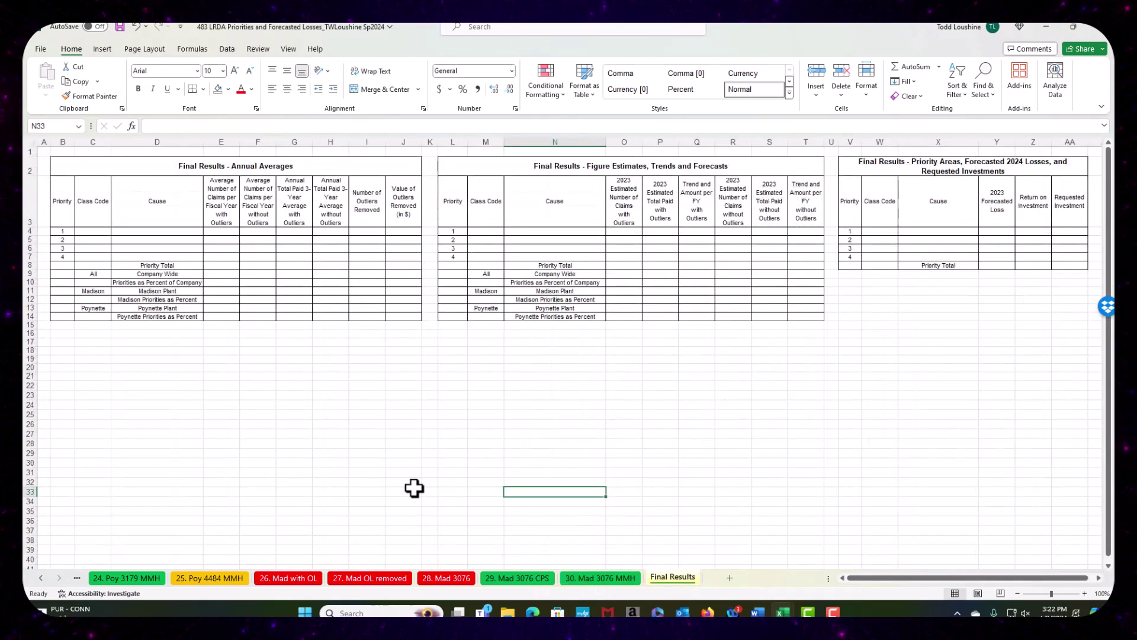
Step: Review the summary row labels of the Annual Averages table, from Priority Total down to Poynette Priorities as Percent
left_click(176, 266)
left_click(180, 274)
left_click(183, 283)
left_click(184, 291)
left_click(185, 300)
left_click(185, 308)
left_click(185, 317)
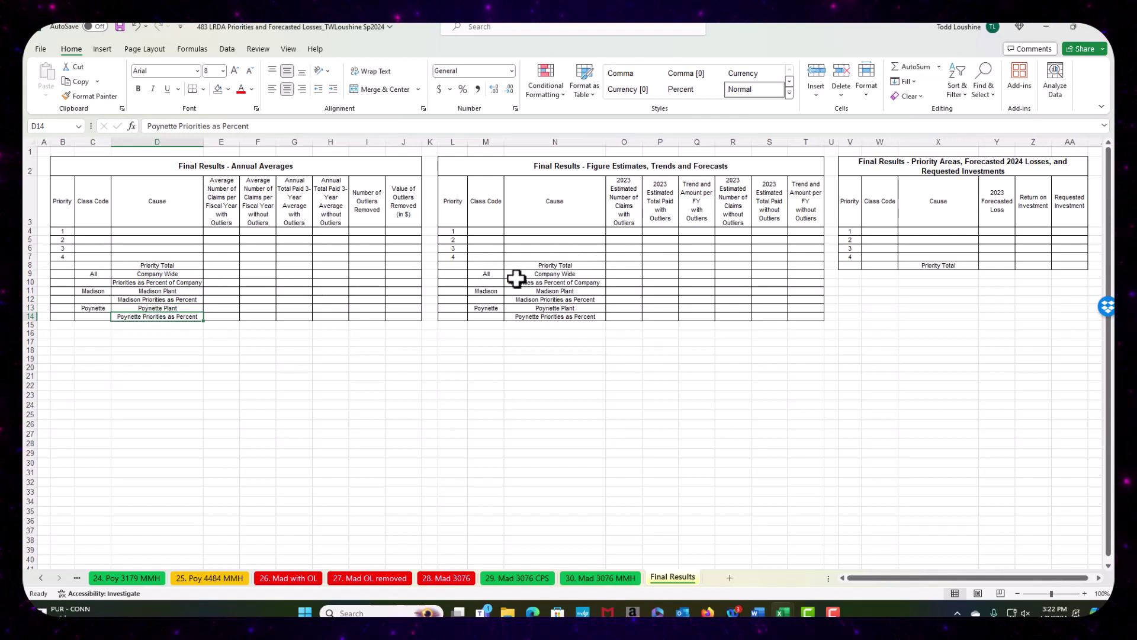
Step: Paste range L65:P78 of the 19. Poy 3076 MMH sheet as a linked picture below the Annual Averages table, starting at B18
left_click(40, 577)
left_click(41, 578)
left_click(41, 577)
left_click(40, 577)
left_click(41, 577)
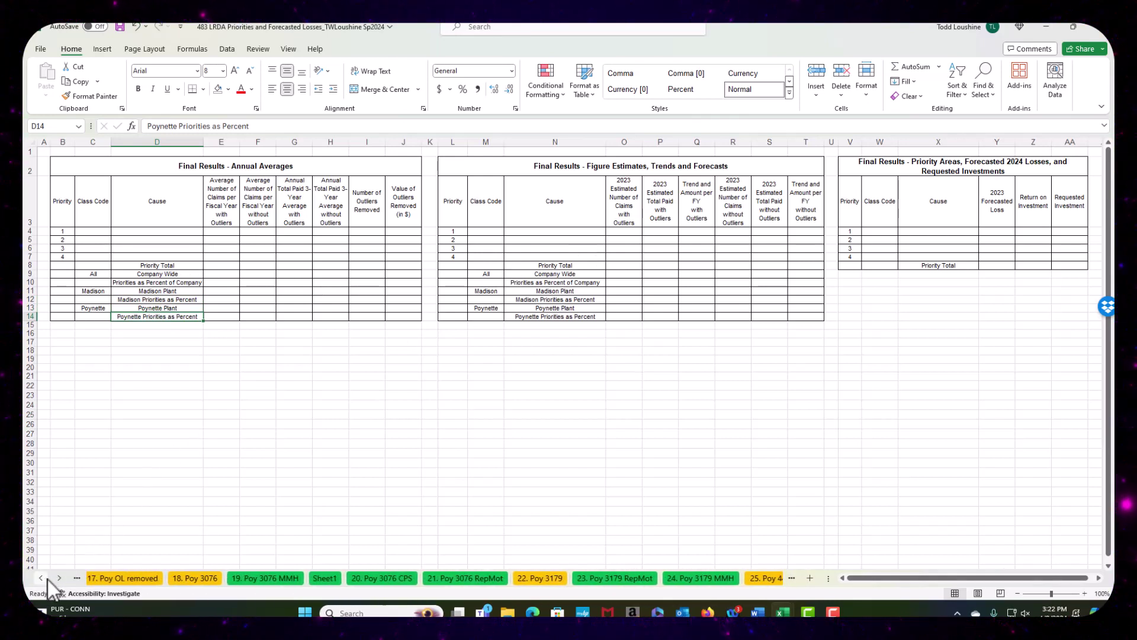
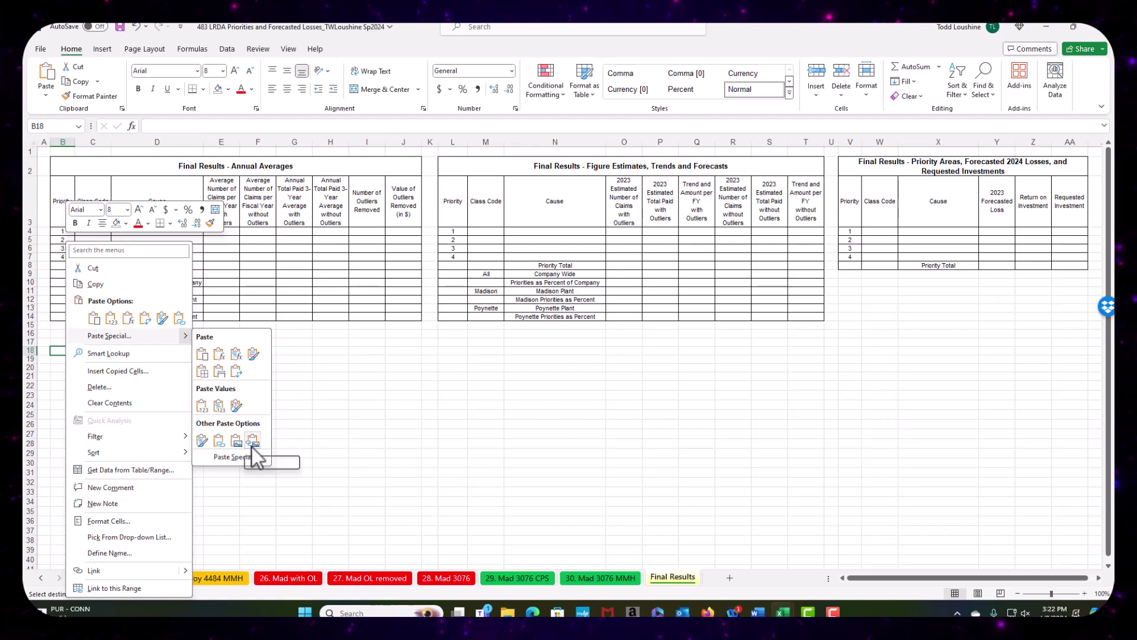
left_click(254, 441)
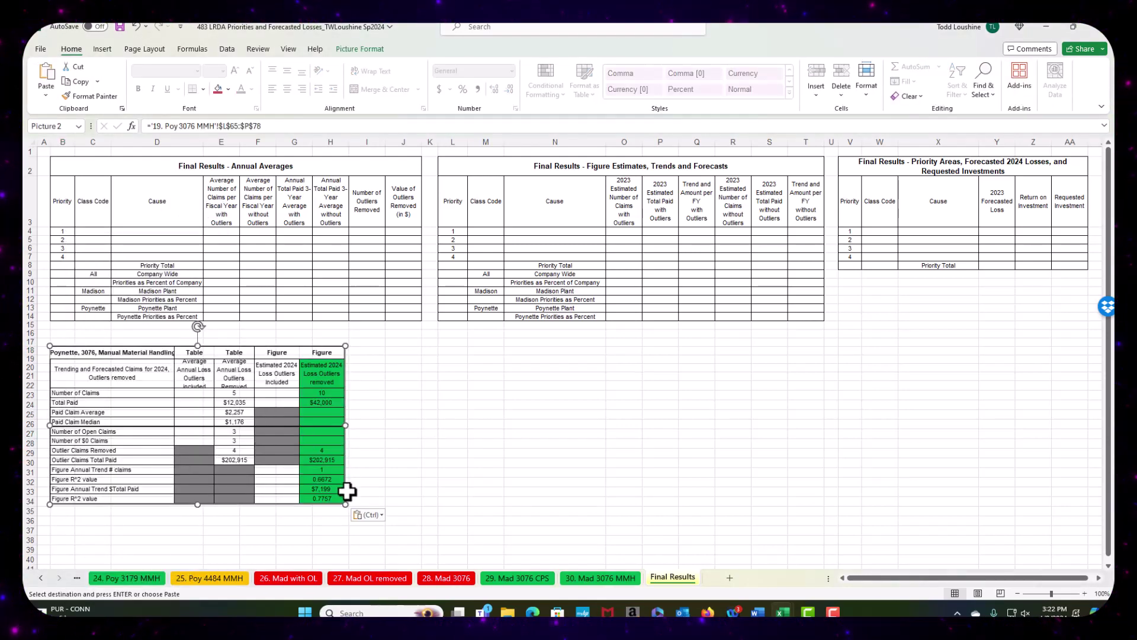
left_click(452, 444)
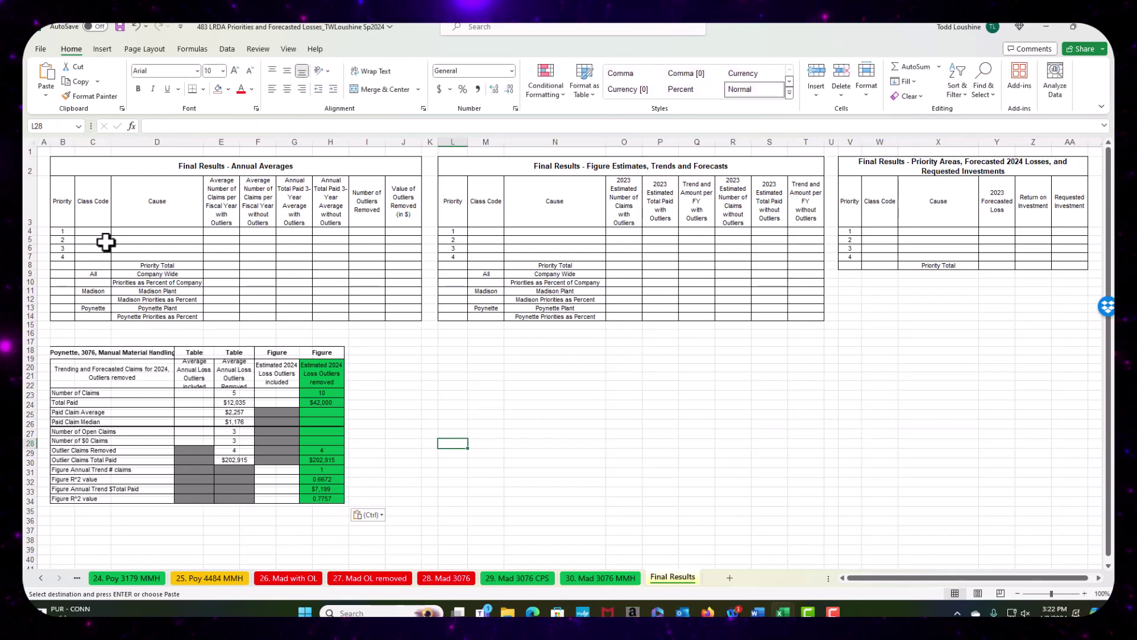
Step: Enter class code 3076 and cause "Manual Material Handling" for priority 1 in the Annual Averages table
left_click(89, 228)
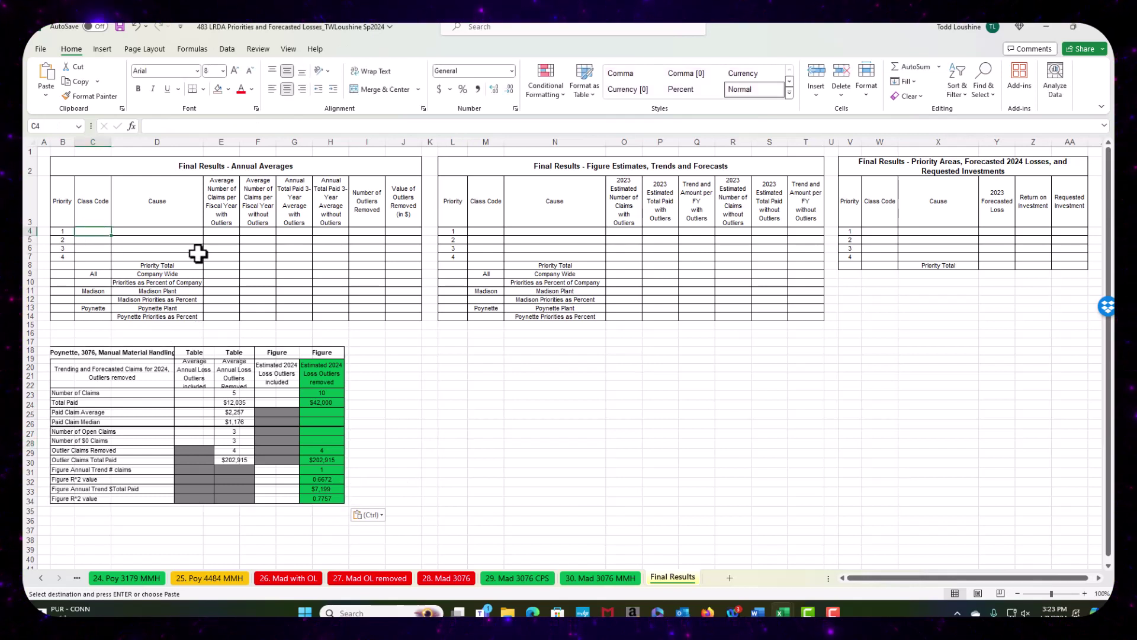
type("3076")
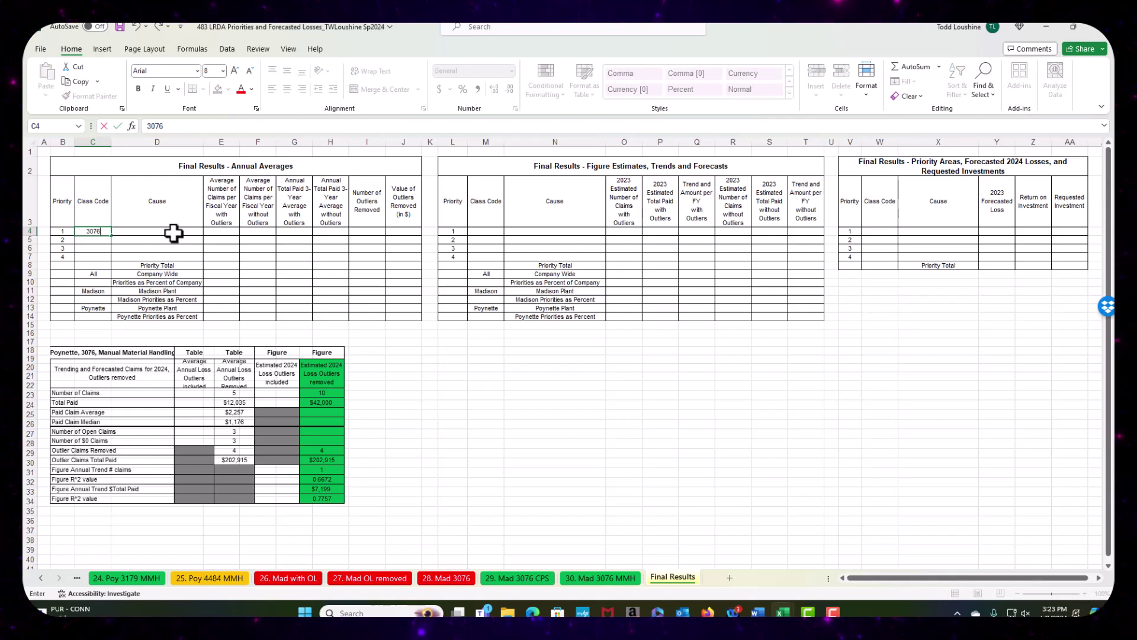
left_click(173, 233)
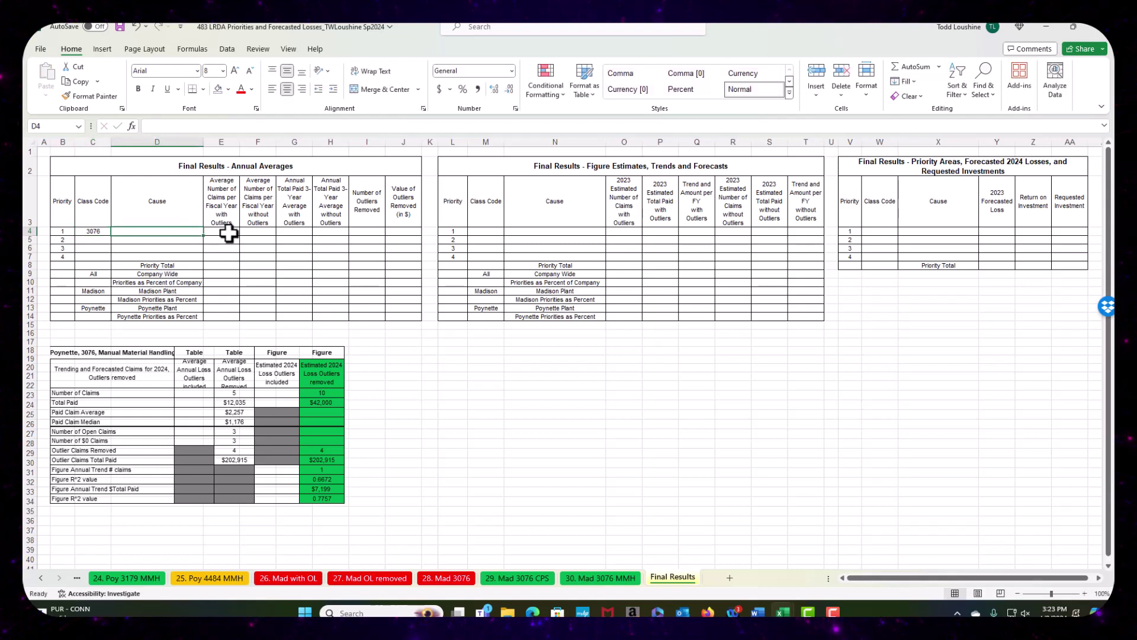
type("Manual Material Handling")
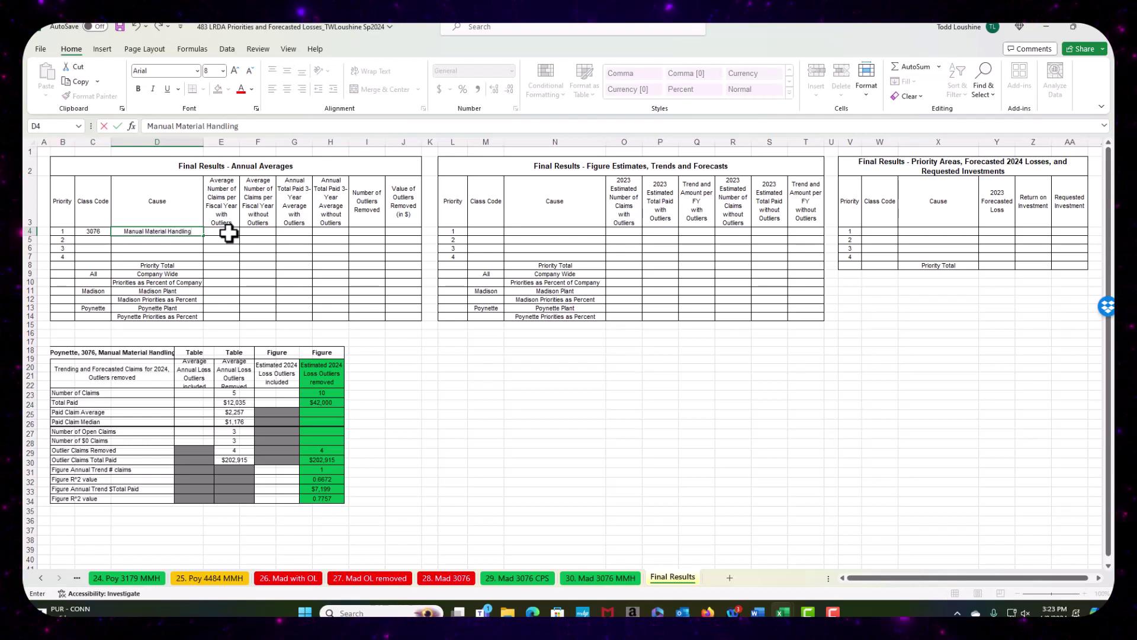
left_click(228, 233)
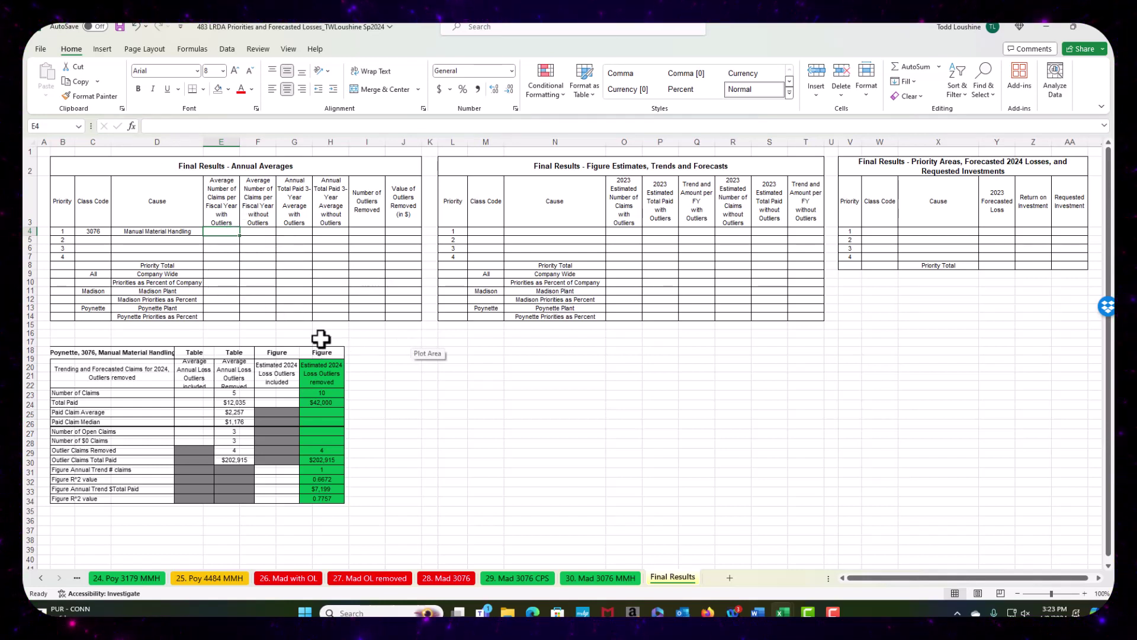
Step: Delete the two "with Outliers" columns from the Annual Averages table, keeping the linked Poynette picture clear and placing it back beneath the table
left_click_drag(136, 370, 499, 429)
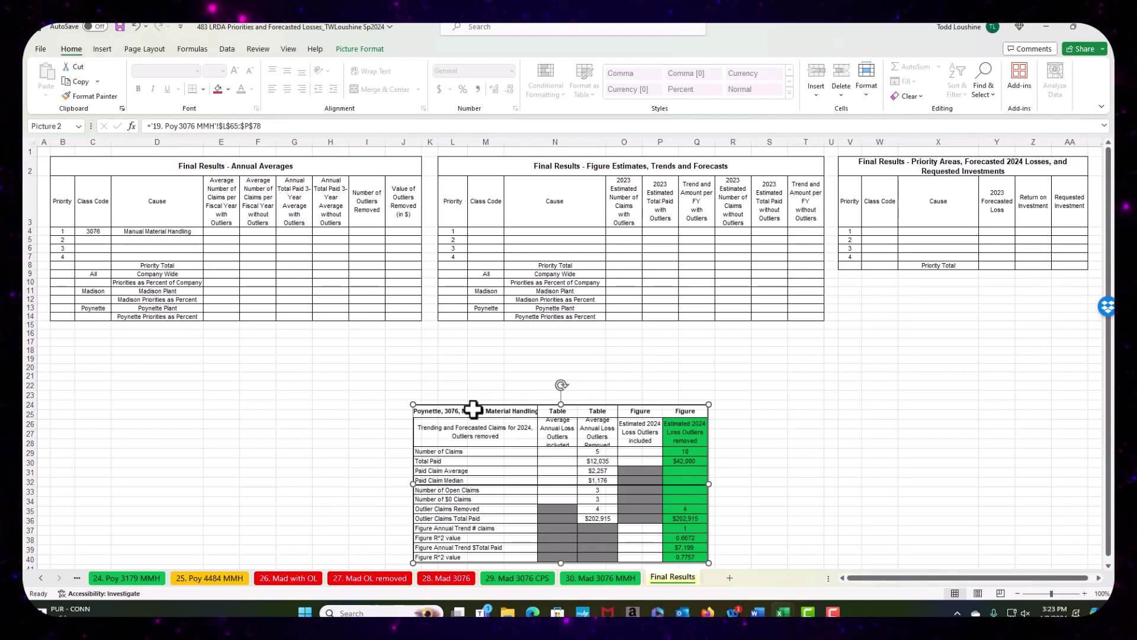
left_click(221, 143)
right_click(221, 144)
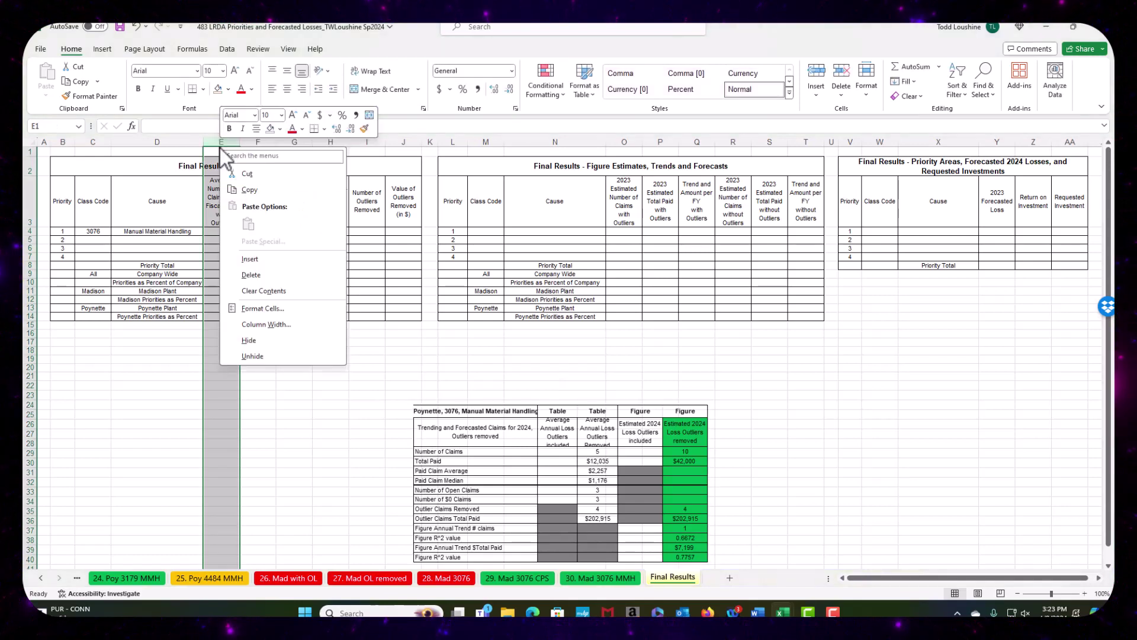
left_click(287, 275)
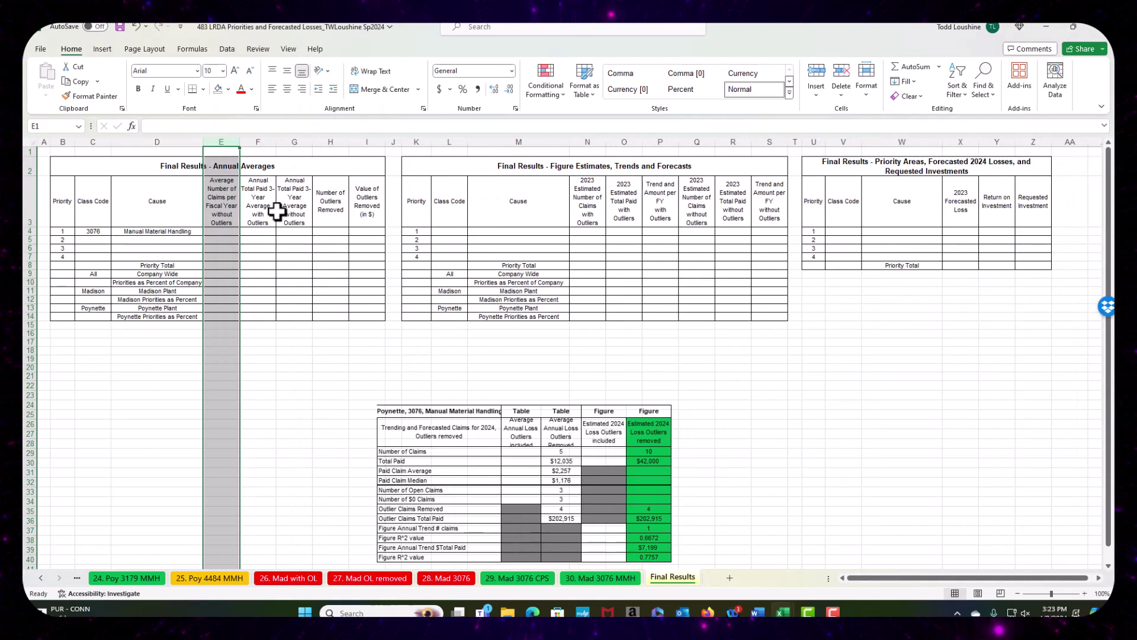
left_click(260, 144)
right_click(260, 143)
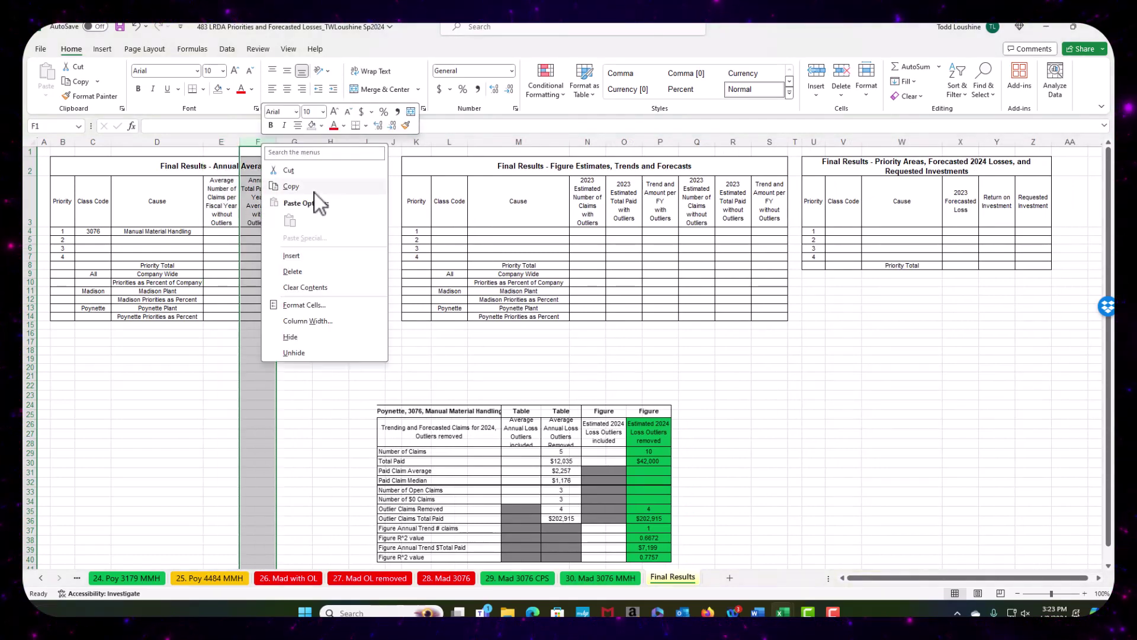
left_click(325, 270)
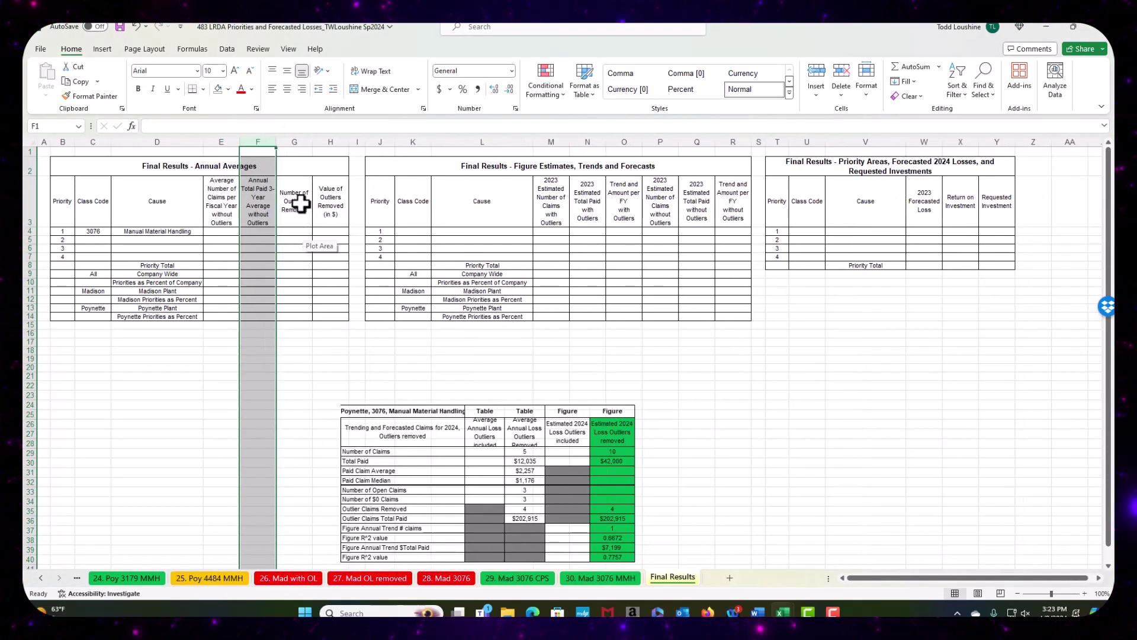
left_click(311, 342)
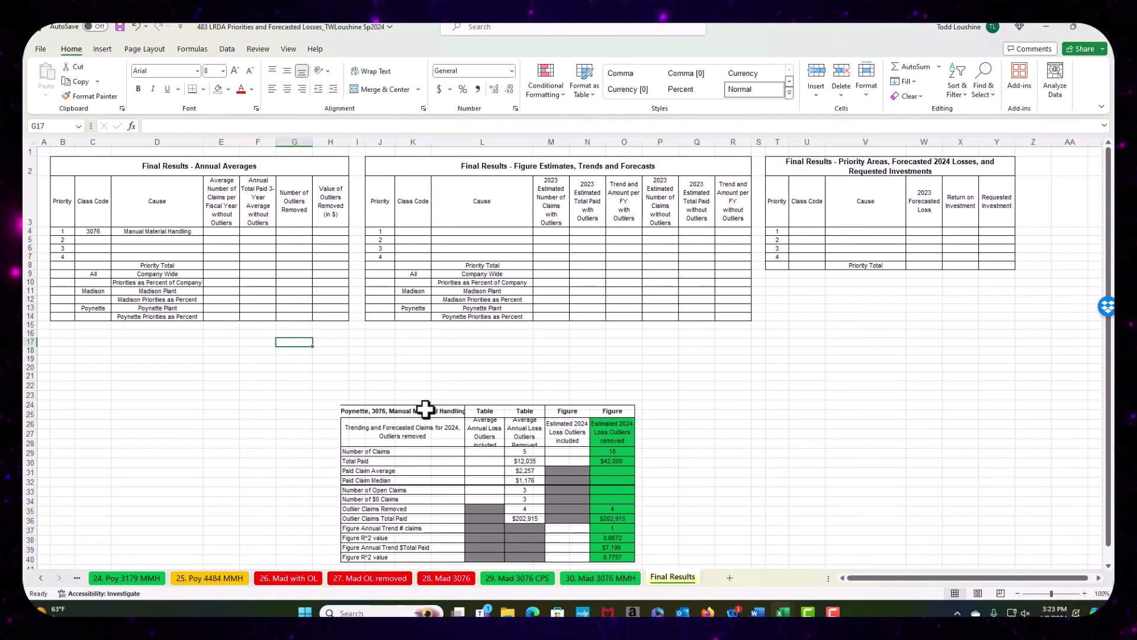
left_click_drag(442, 405, 207, 353)
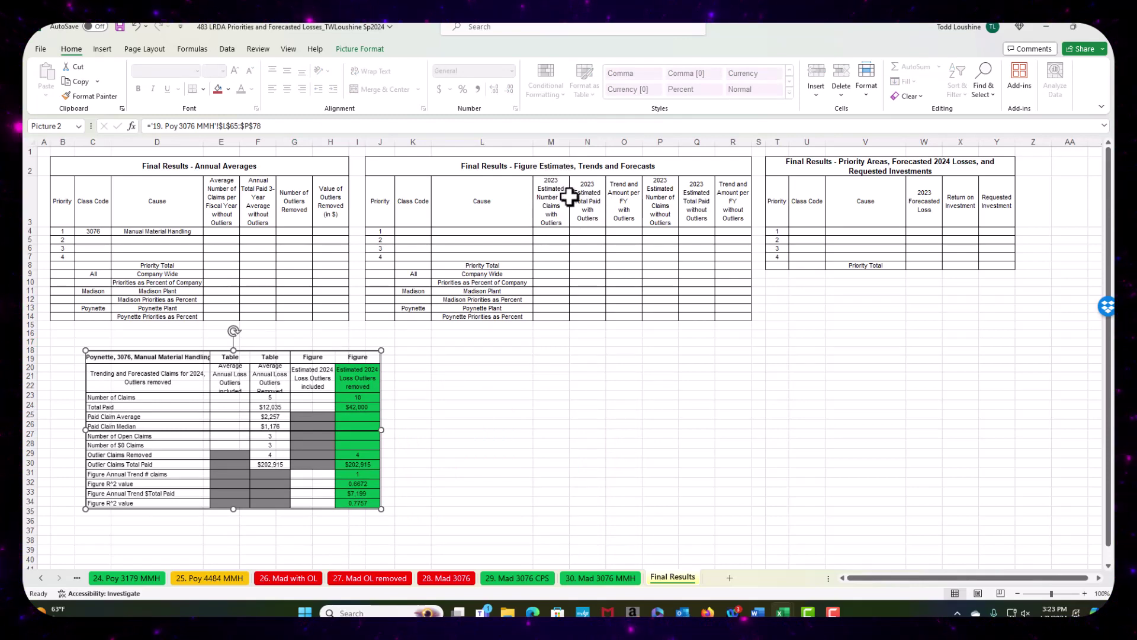
left_click(557, 137)
right_click(556, 137)
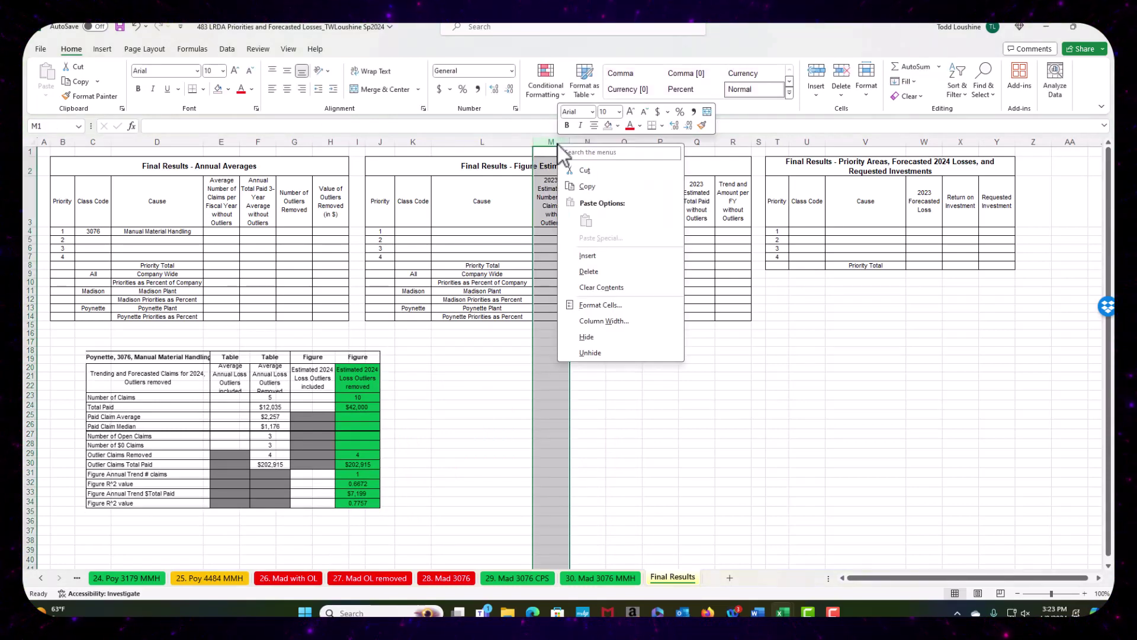
left_click(605, 275)
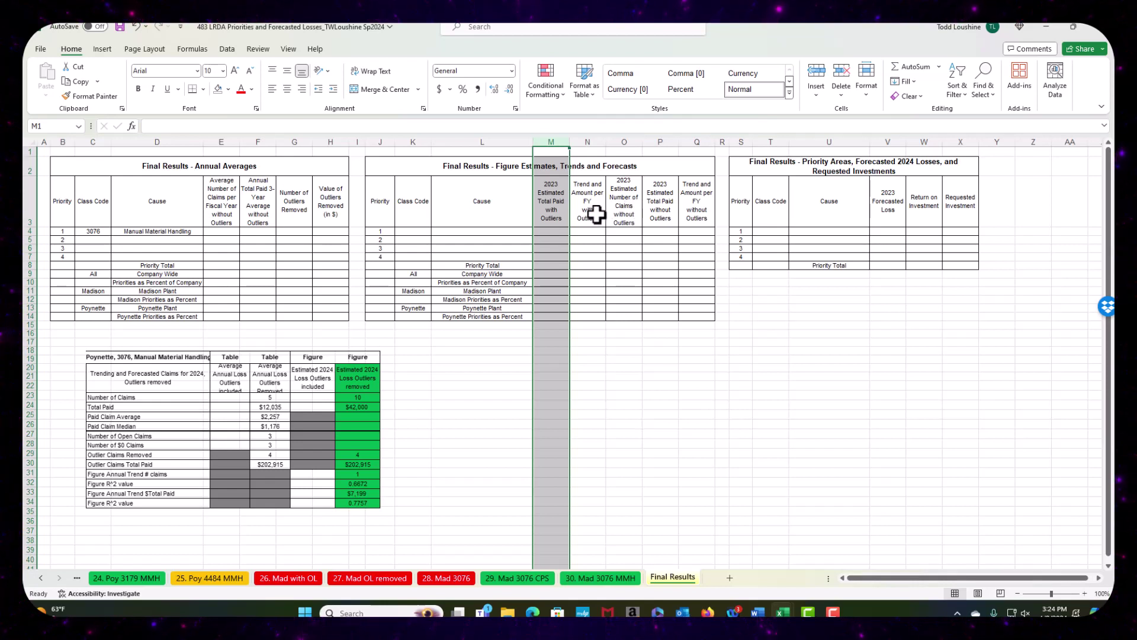
key("ctrl+shift+equal")
left_click(584, 272)
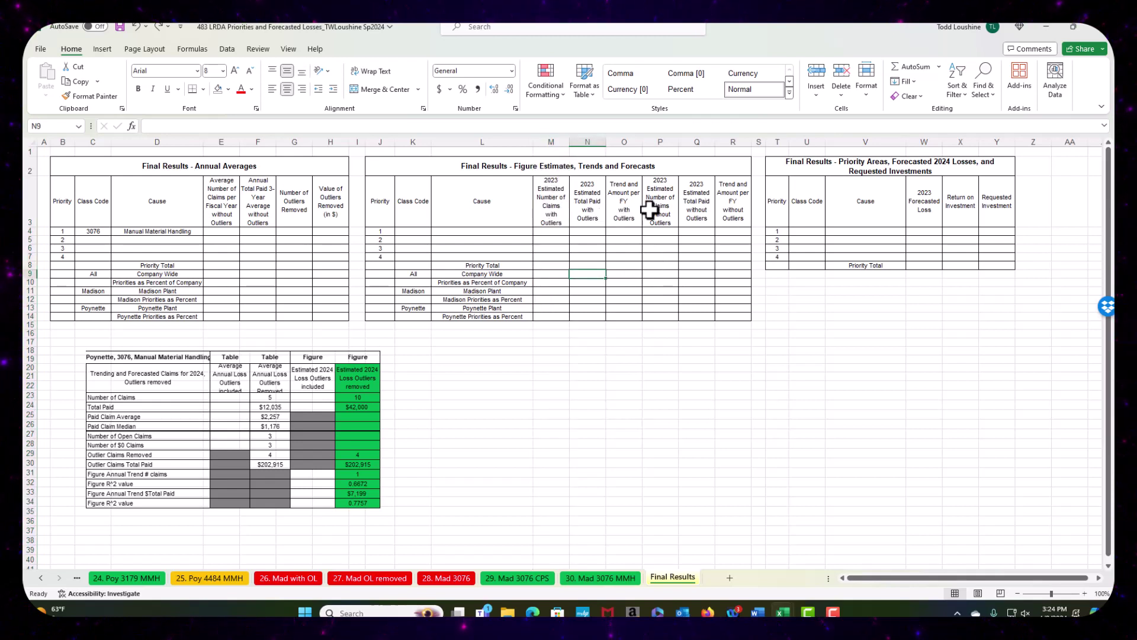
Step: Delete the three "with Outliers" columns M to O from the Figure Estimates, Trends and Forecasts table
left_click_drag(551, 143, 624, 147)
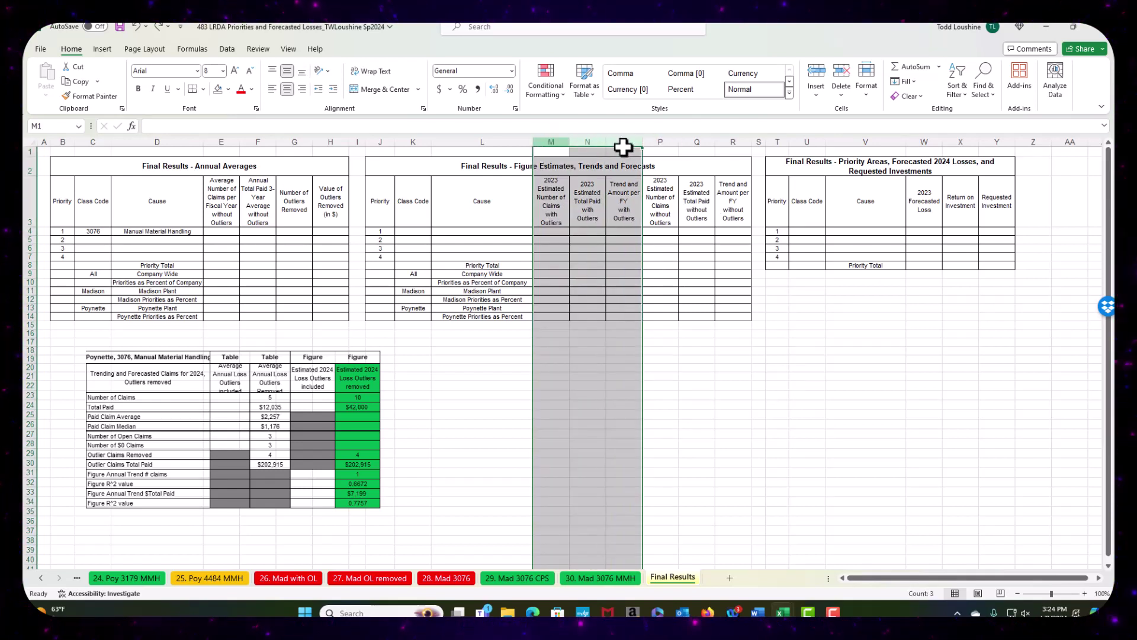
right_click(627, 146)
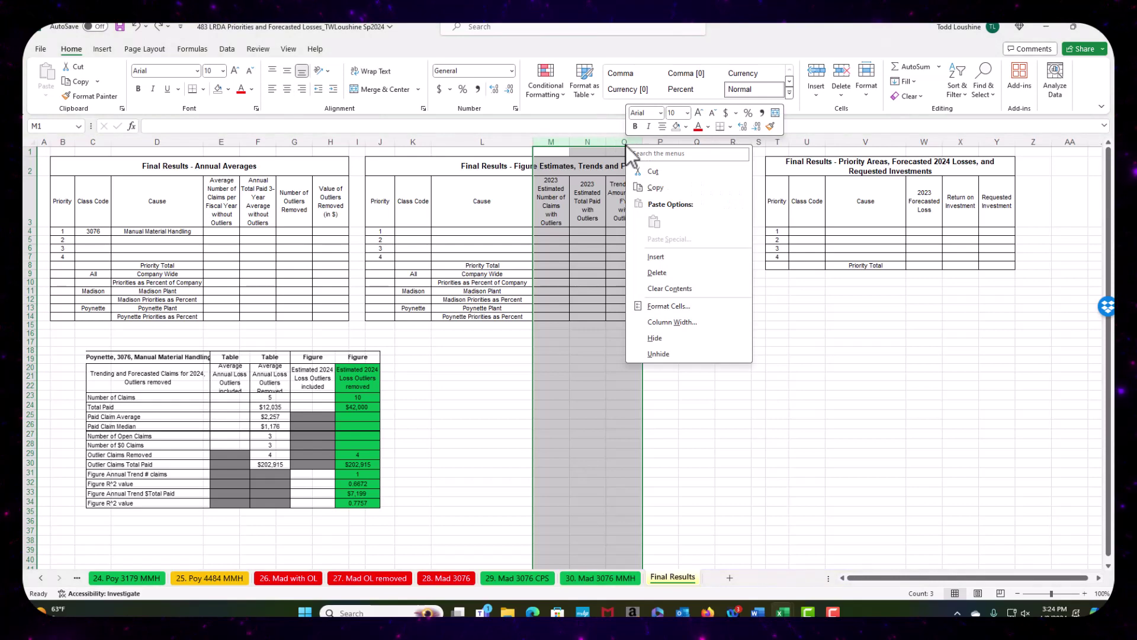
left_click(656, 272)
left_click(852, 359)
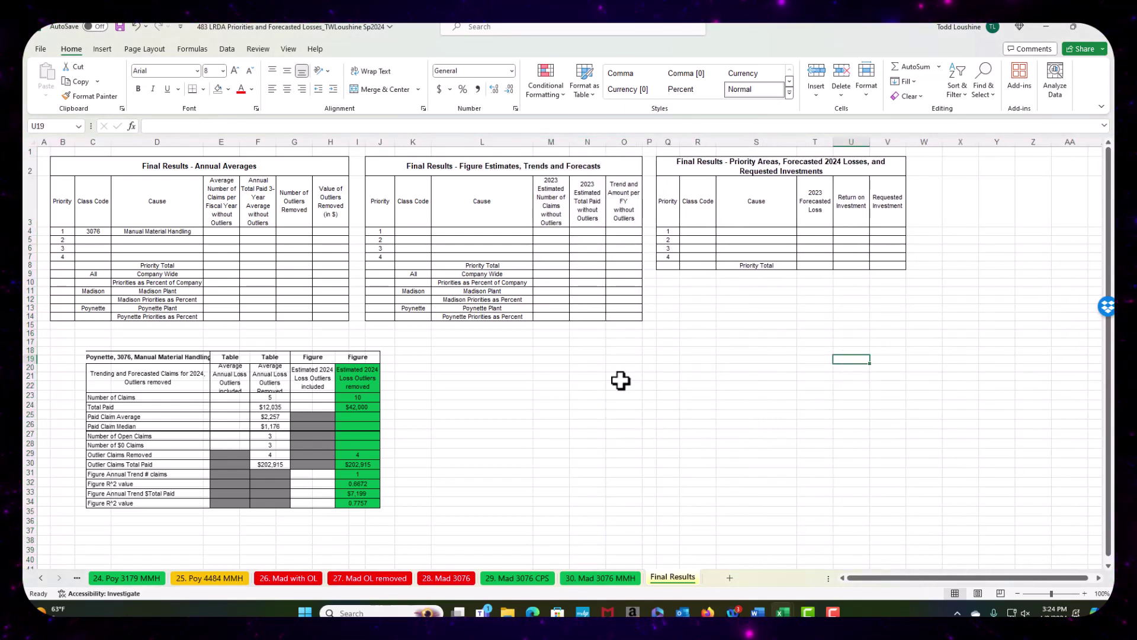
left_click(626, 404)
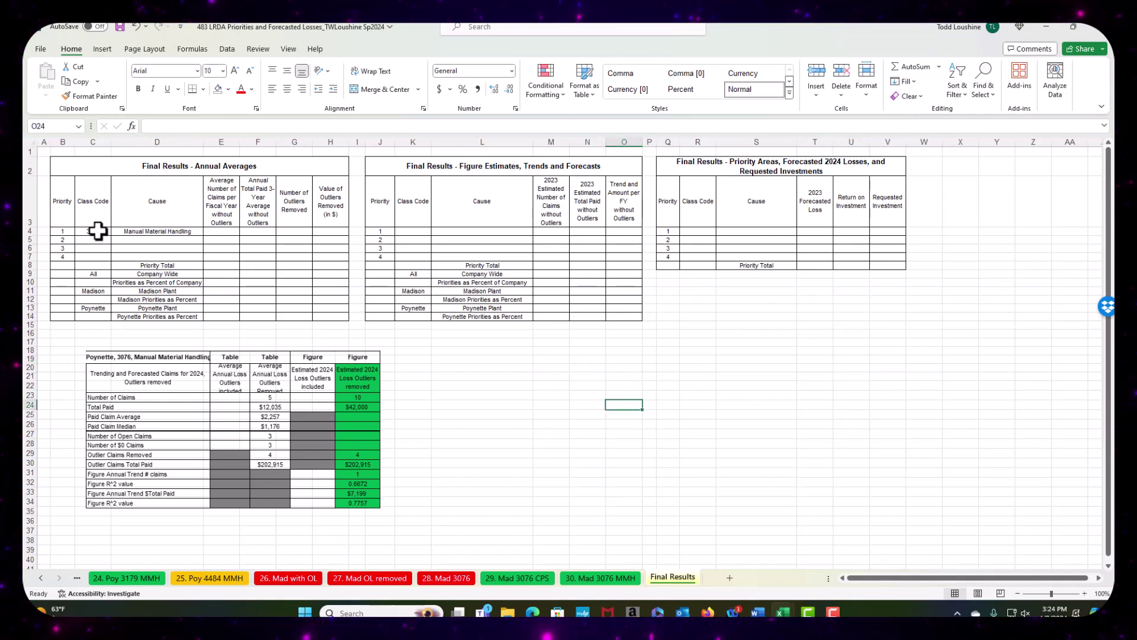
Step: Copy the 3076 Manual Material Handling entry into the priority 1 rows of the Figure Estimates and Priority Areas tables
left_click_drag(96, 231, 129, 228)
key("ctrl+c")
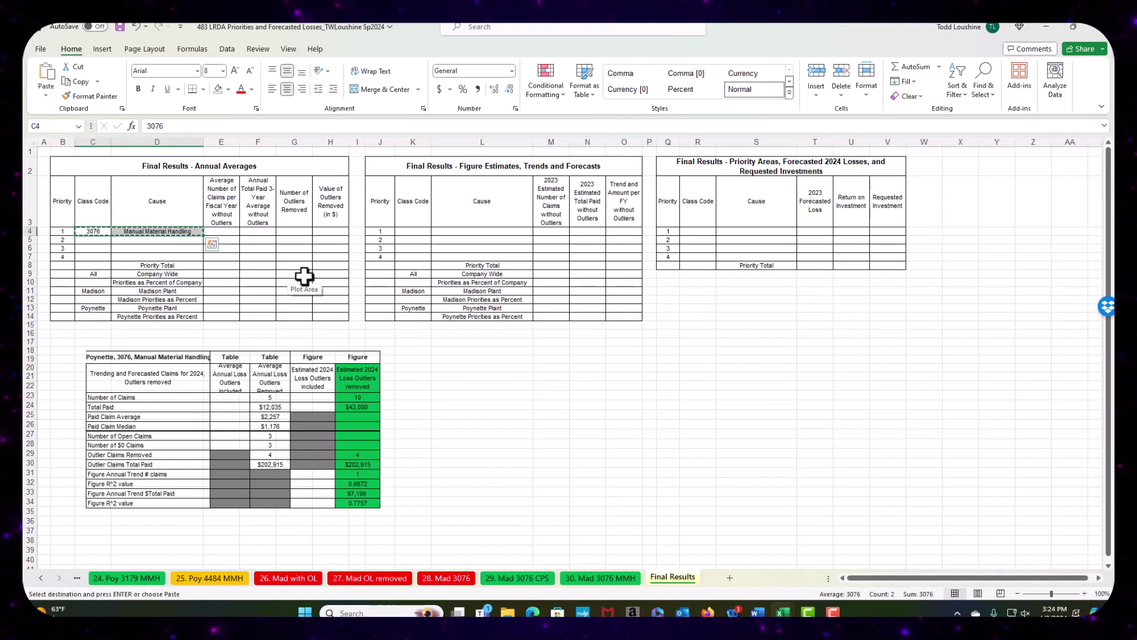
left_click(403, 230)
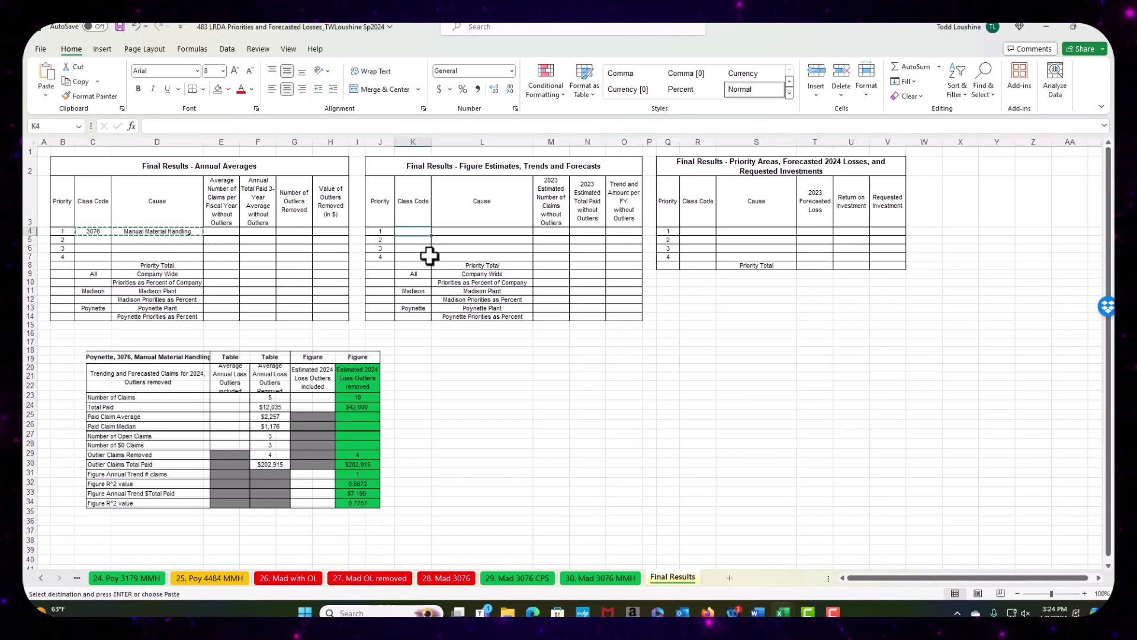
key("ctrl+v")
left_click(698, 231)
key("ctrl+v")
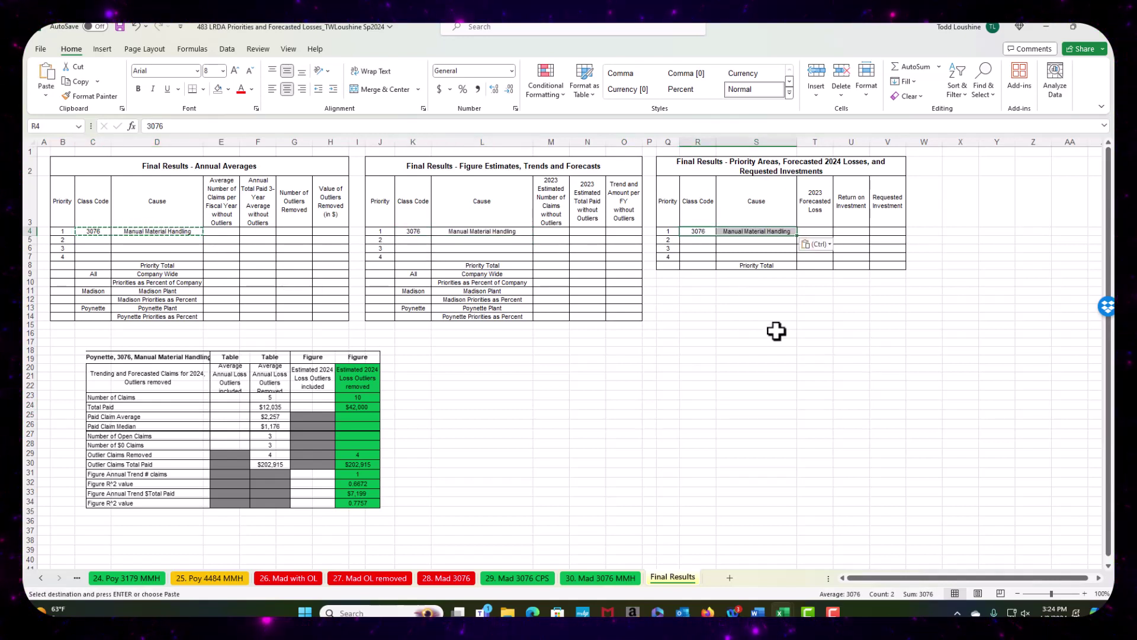
left_click(781, 333)
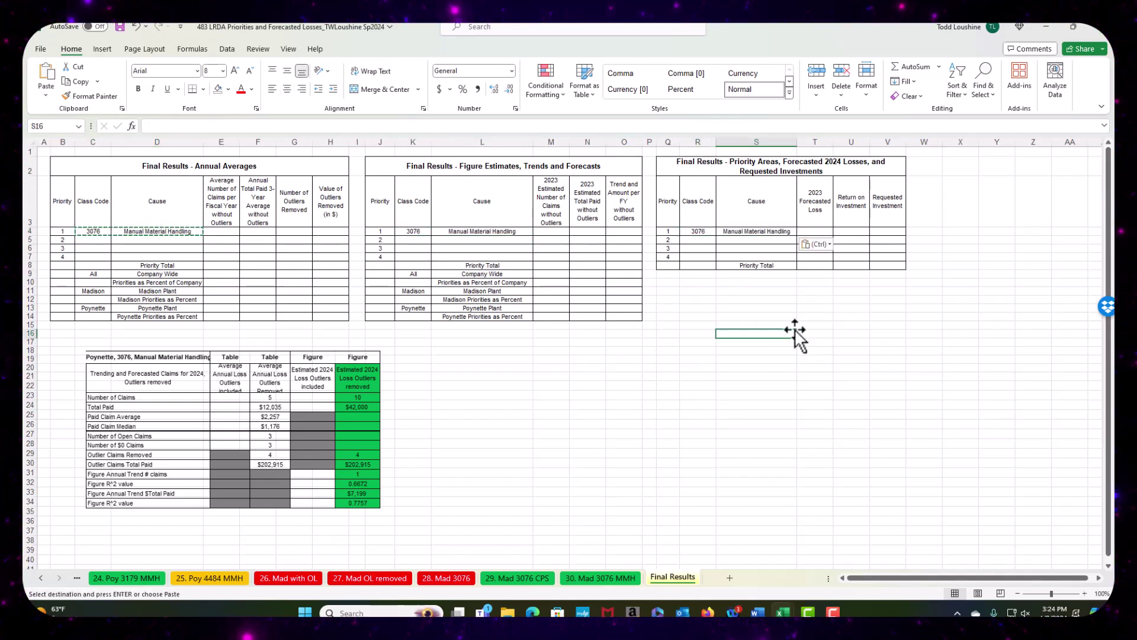
Step: Insert three blank rows above the Priority Total row across the results tables
left_click(31, 266)
right_click(31, 266)
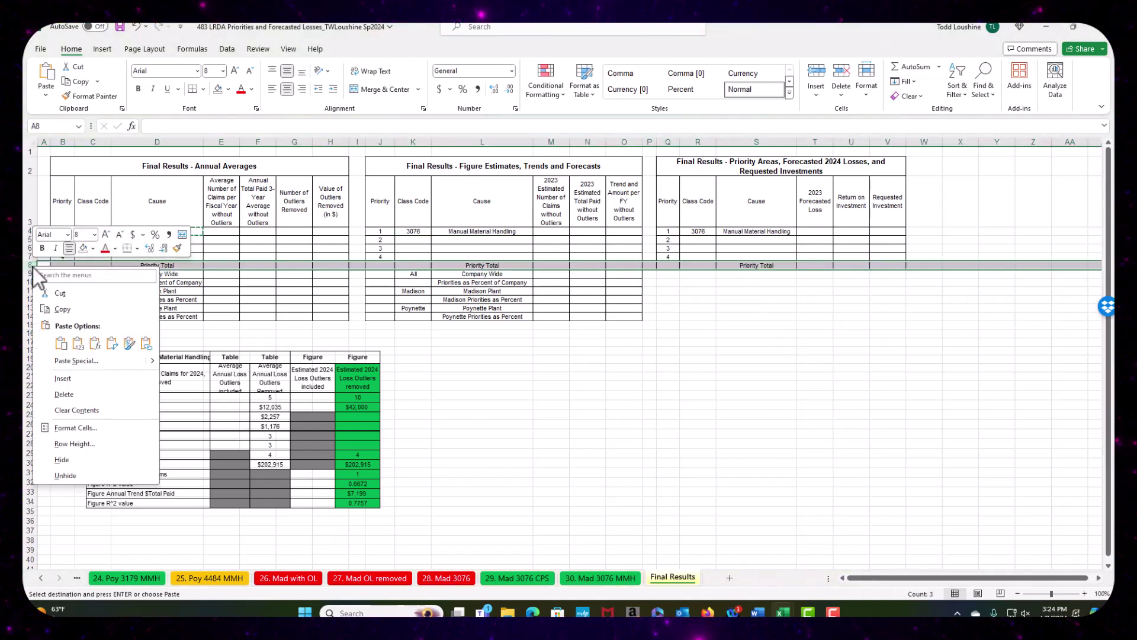
left_click(87, 376)
key("F4")
key("F4")
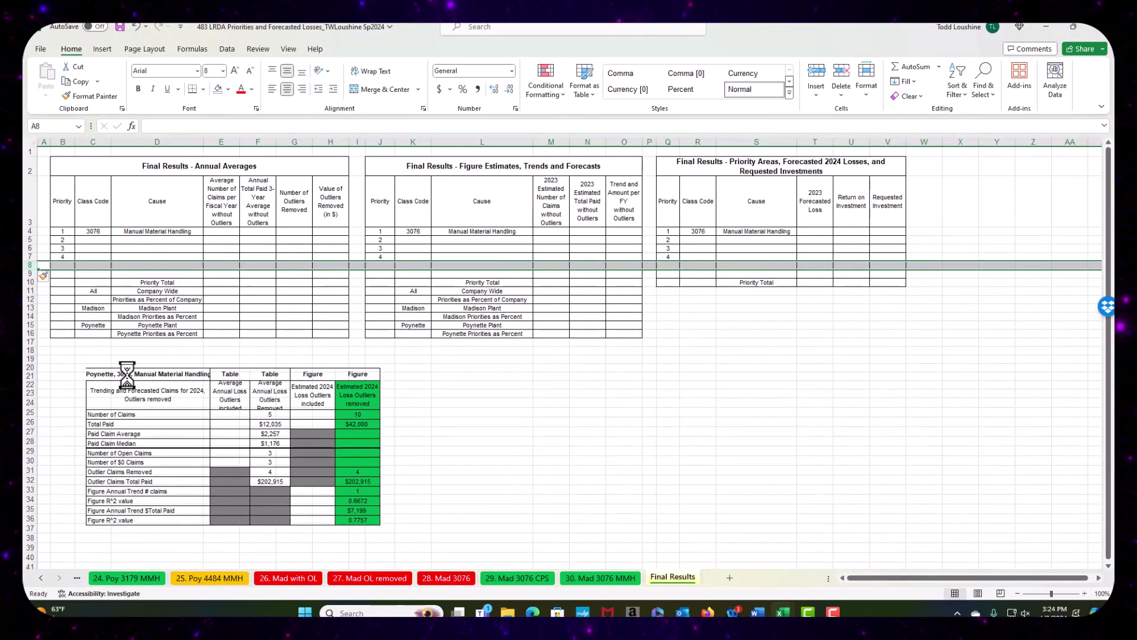
Step: Extend the priority numbering in the Annual Averages table down to 7
left_click_drag(58, 231, 76, 284)
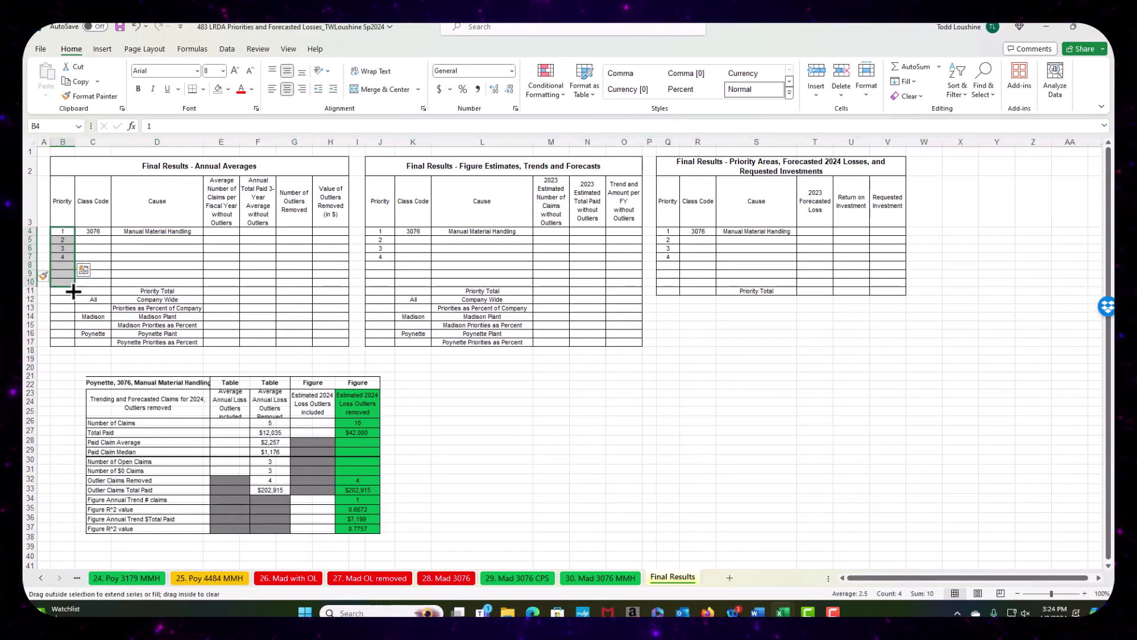
left_click(584, 469)
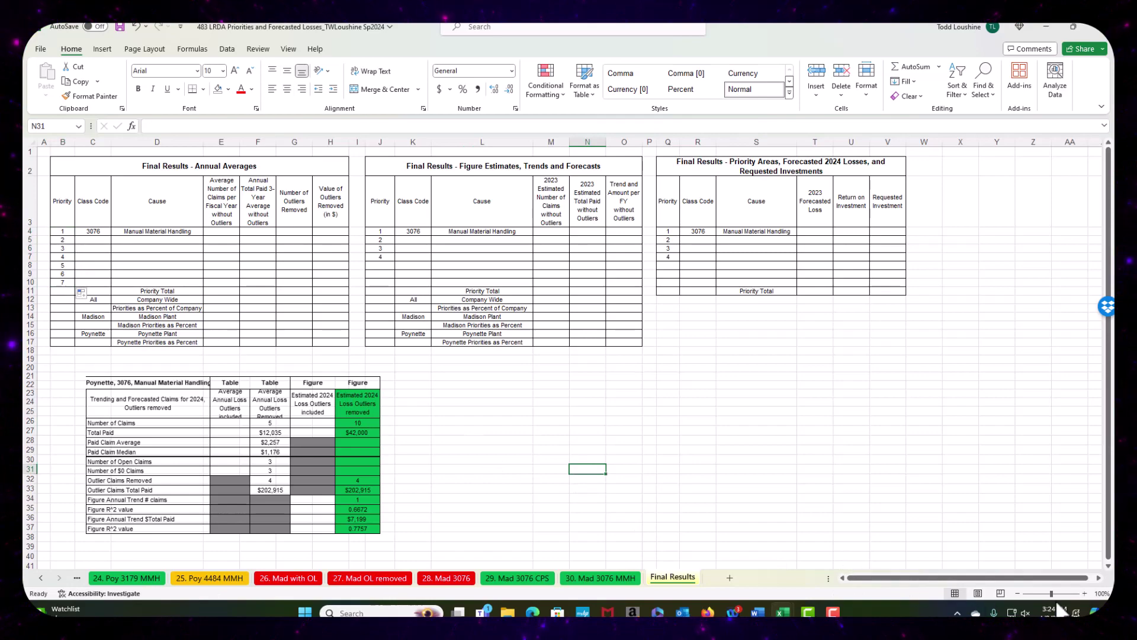
Step: Enter 5 as the average number of claims per fiscal year for priority 1 in the Annual Averages table
left_click(1085, 593)
left_click(1085, 593)
left_click(1085, 593)
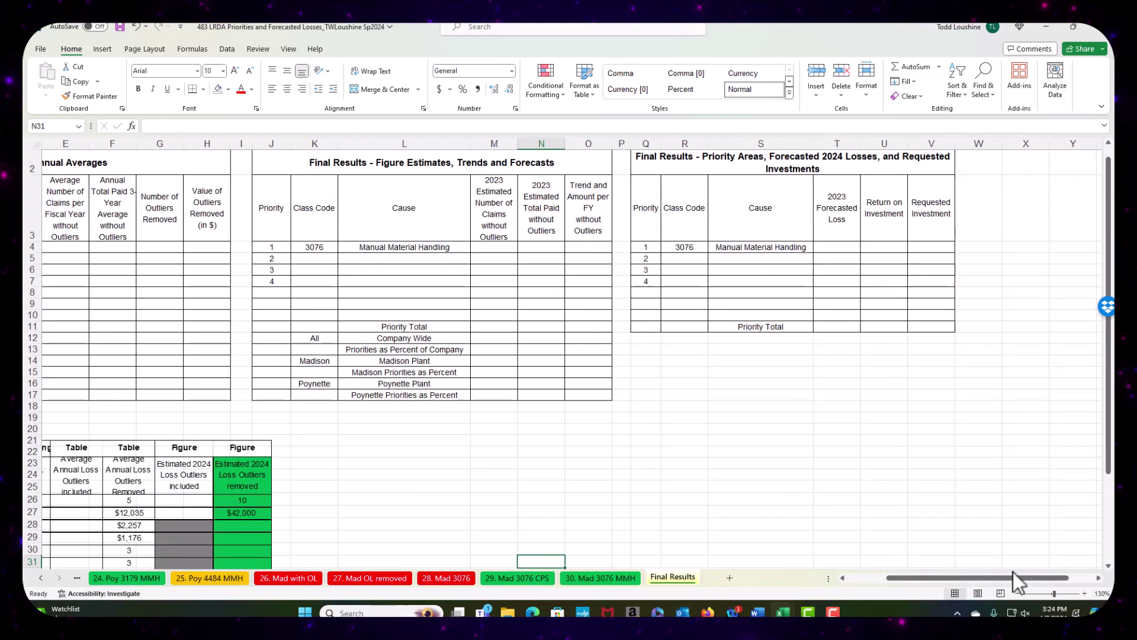
left_click_drag(977, 578, 931, 579)
scroll(566, 477, "down", 1)
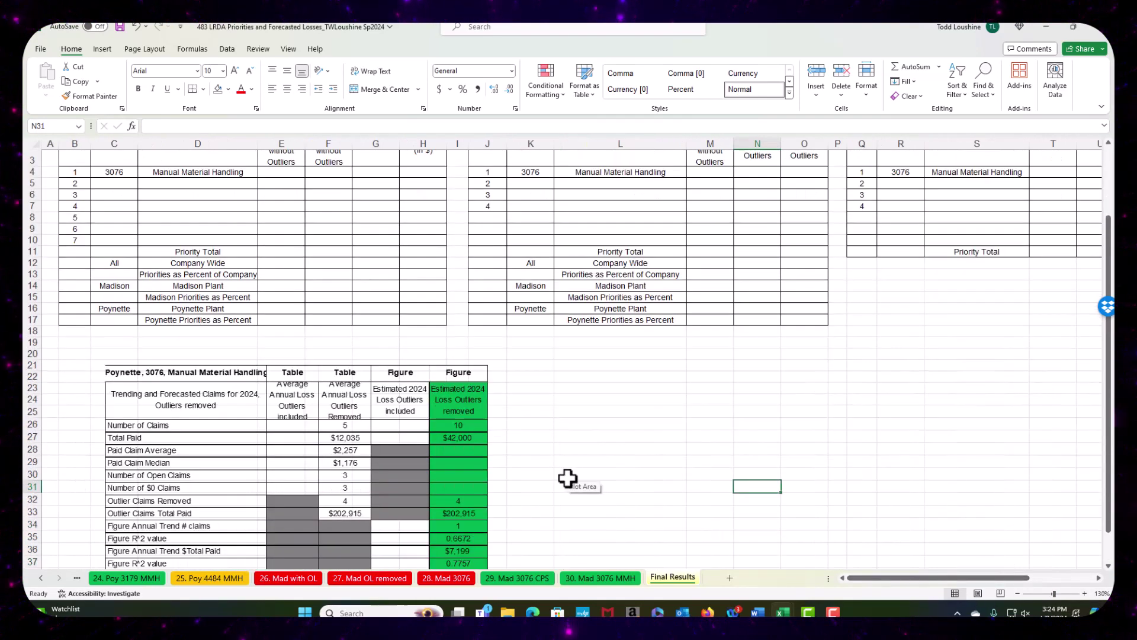
scroll(567, 477, "up", 1)
scroll(289, 228, "up", 1)
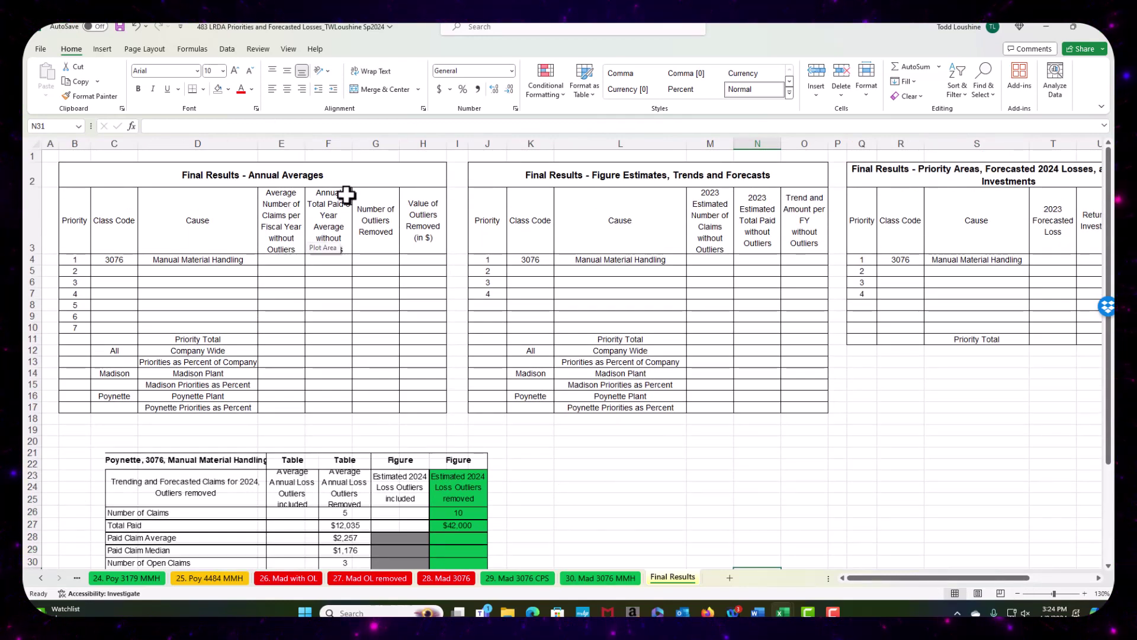
scroll(353, 312, "down", 1)
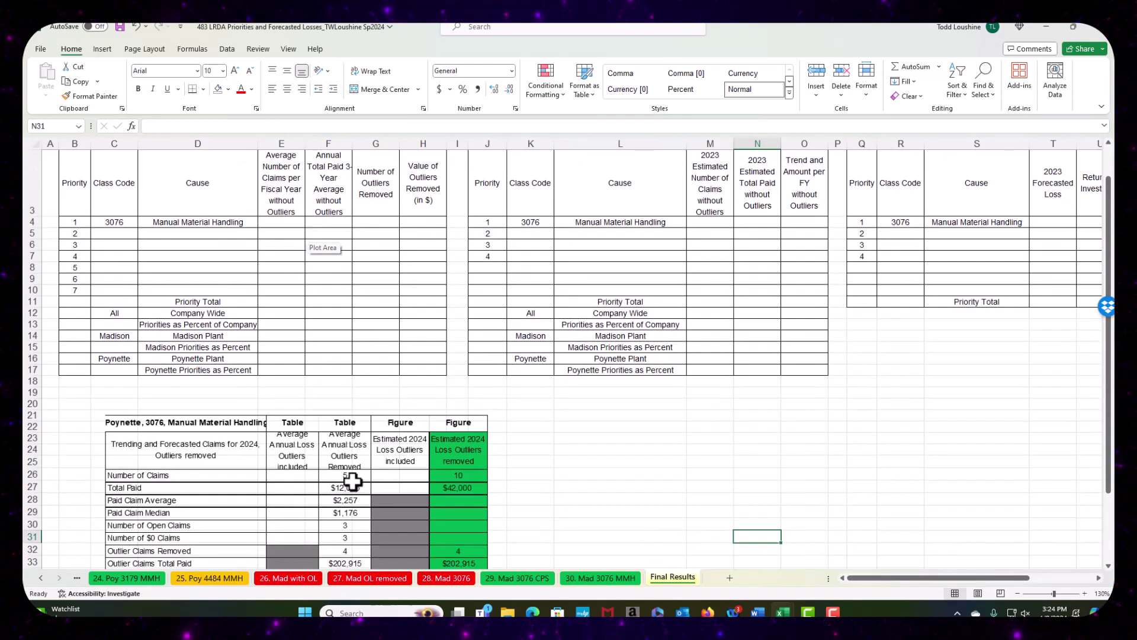
left_click(292, 223)
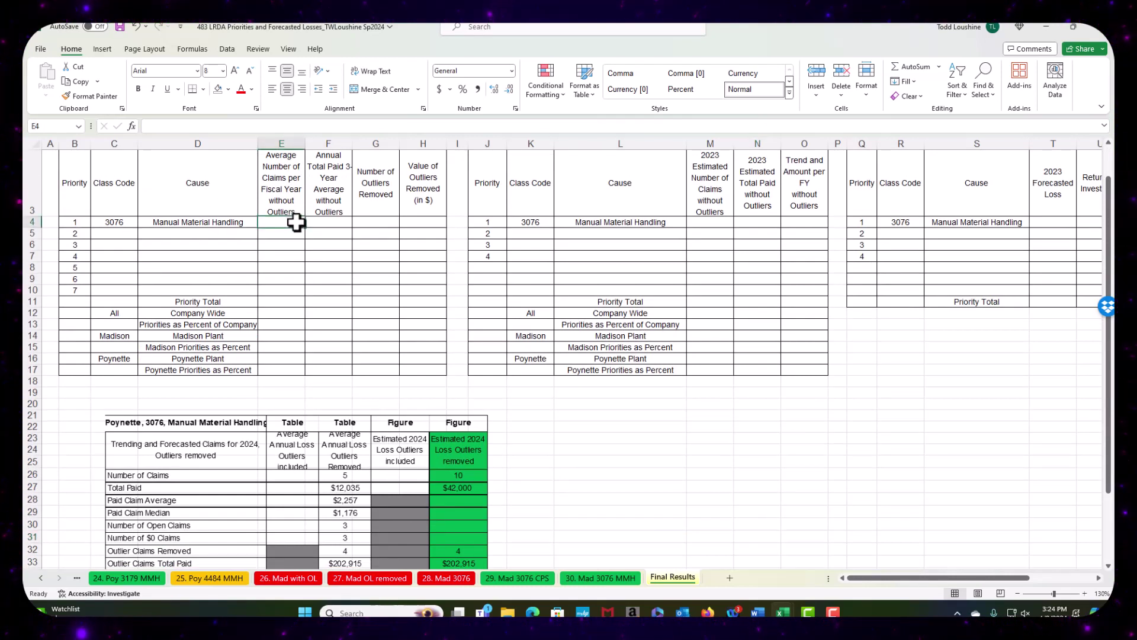
type("5")
left_click(321, 222)
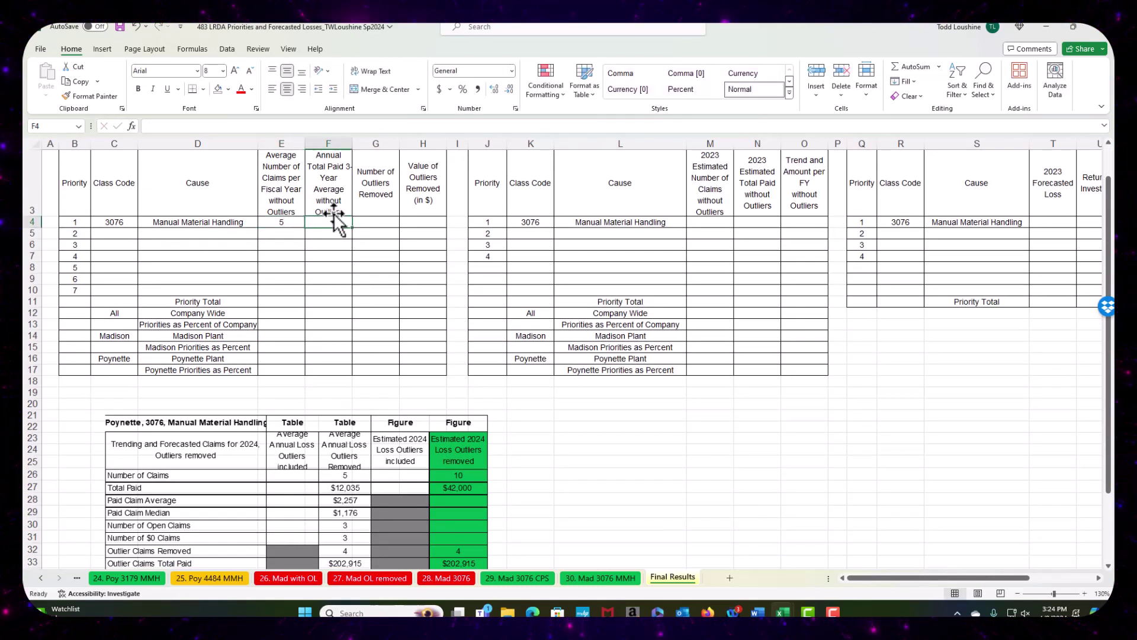
Step: Change the Annual Averages total paid heading to "Annual Total Paid 5-Year Average without Outliers"
left_click(329, 190)
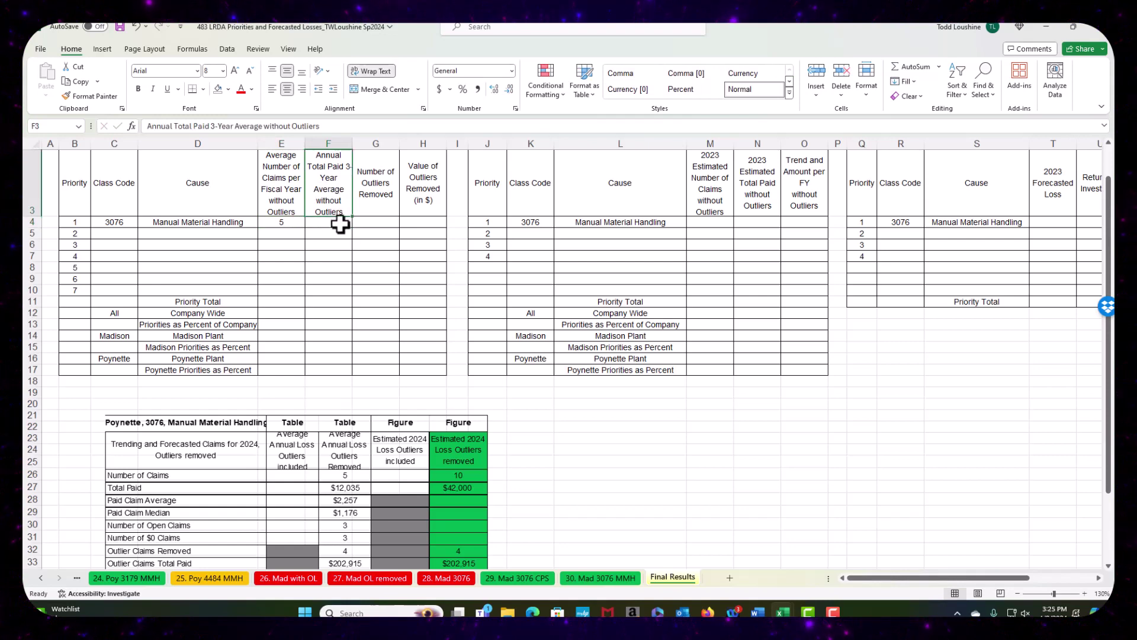
scroll(335, 290, "up", 1)
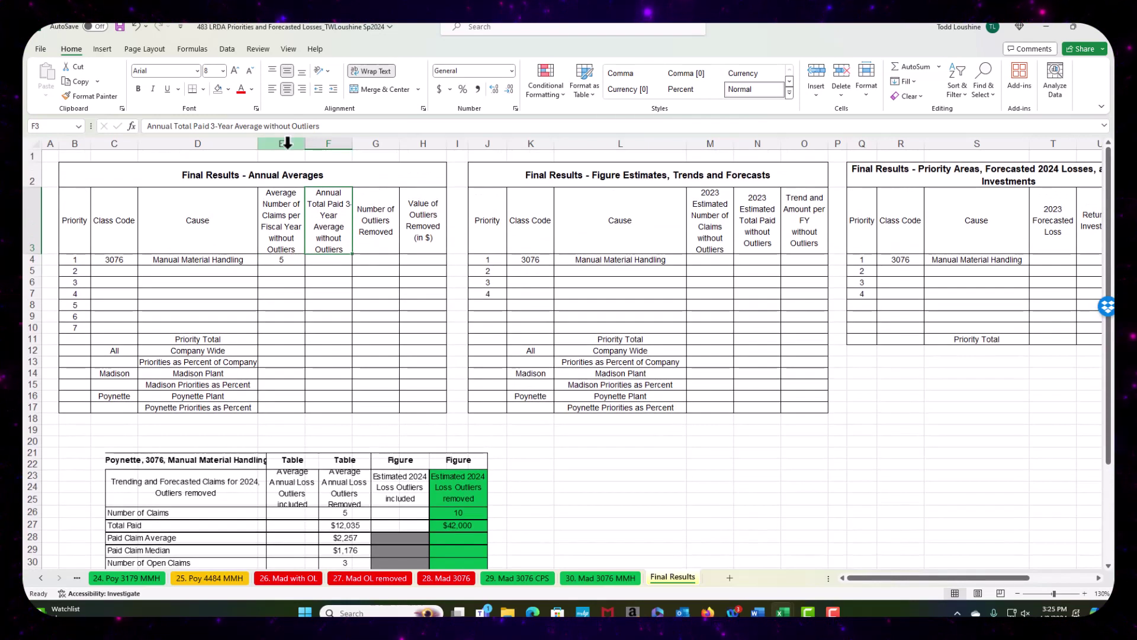
left_click(214, 126)
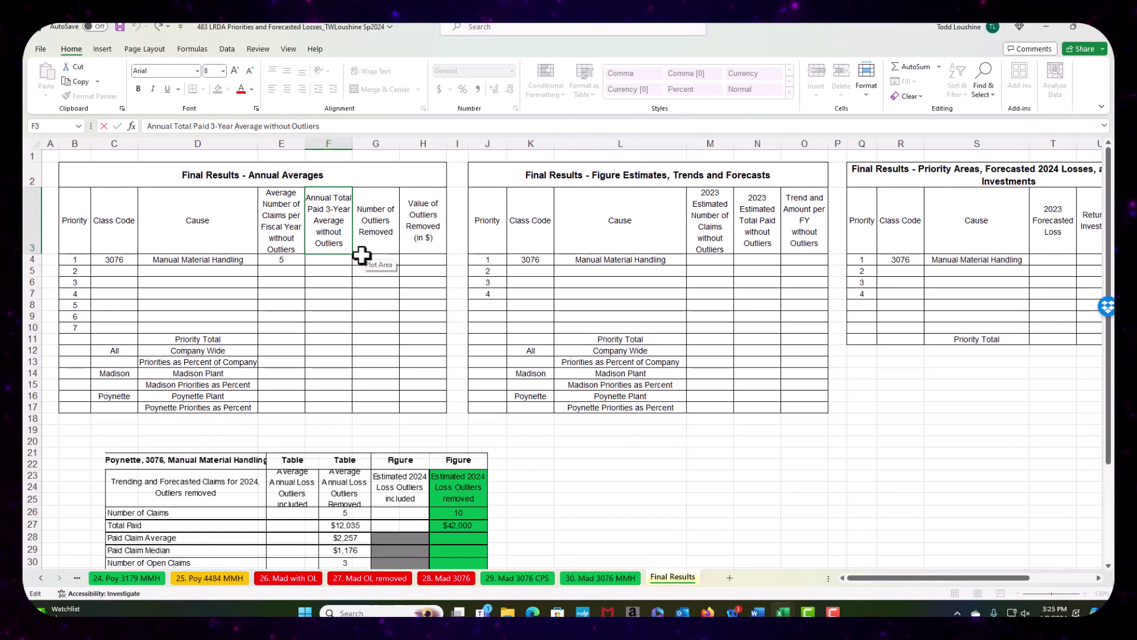
key("BackSpace")
type("5")
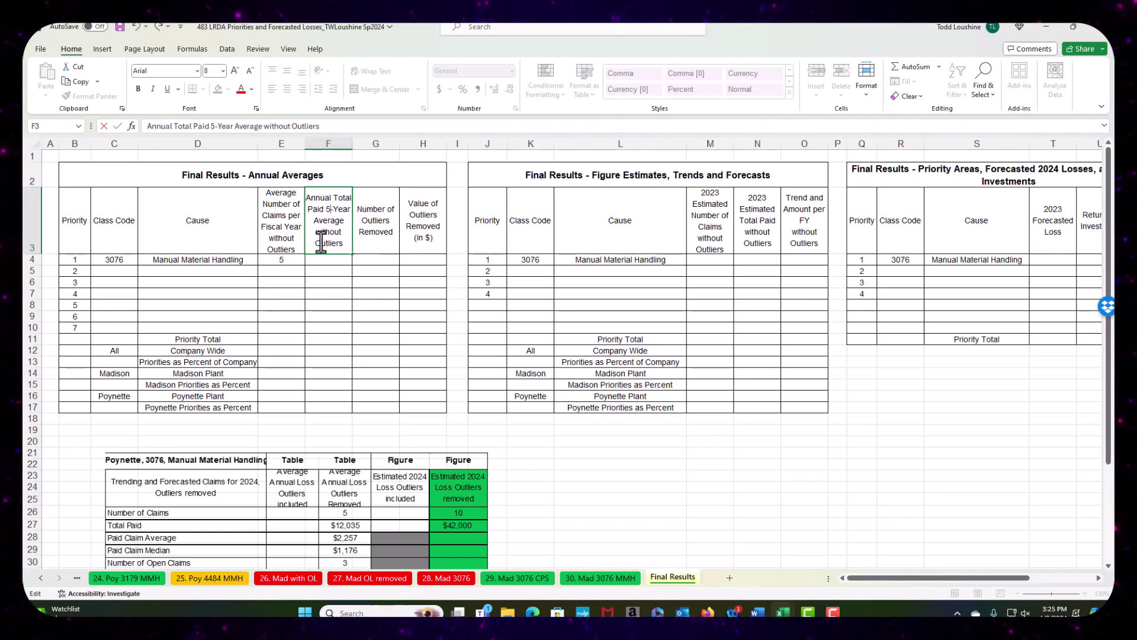
left_click(376, 315)
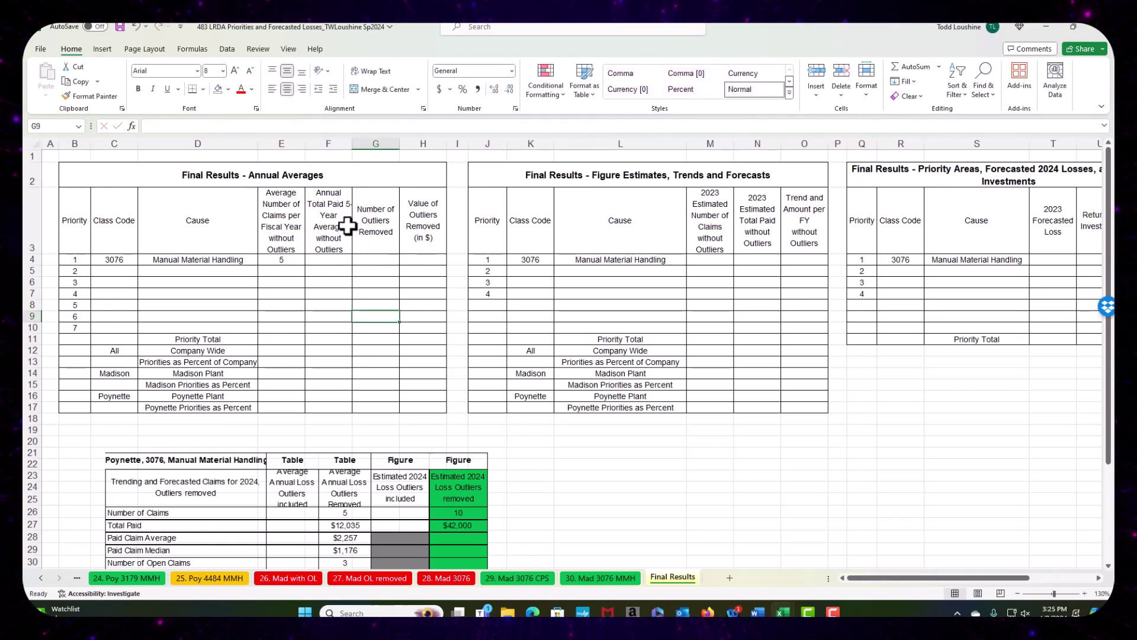
Step: Widen columns E to H of the Annual Averages table, then narrow the two outlier columns G and H slightly
left_click(347, 225)
left_click(294, 219)
left_click(332, 217)
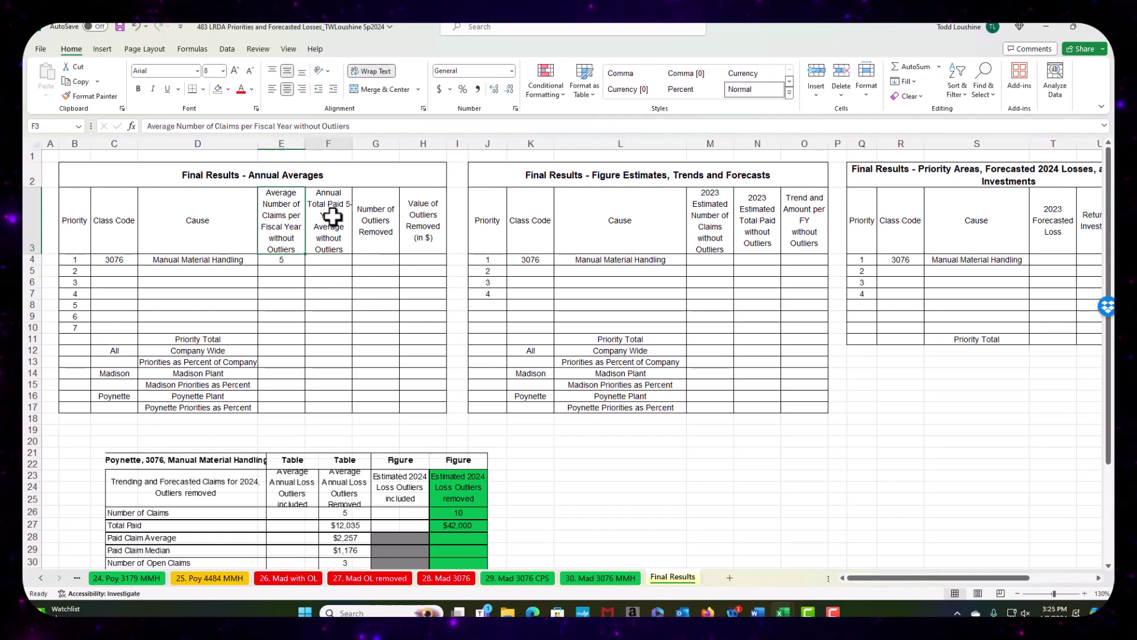
left_click_drag(354, 143, 470, 142)
left_click(495, 241)
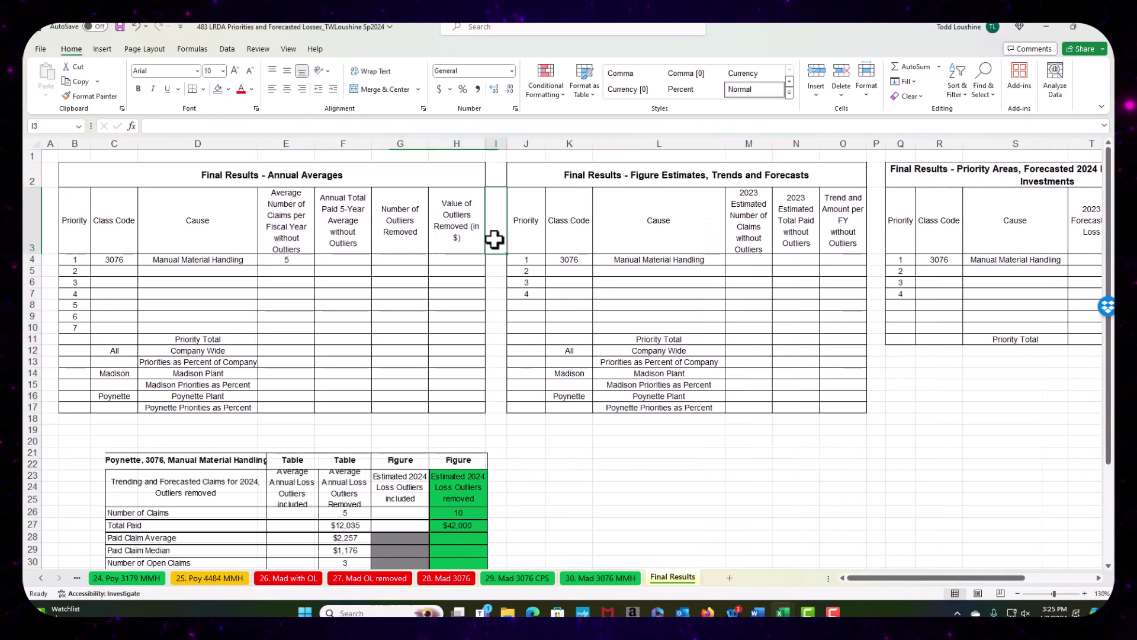
left_click(288, 227)
left_click(339, 221)
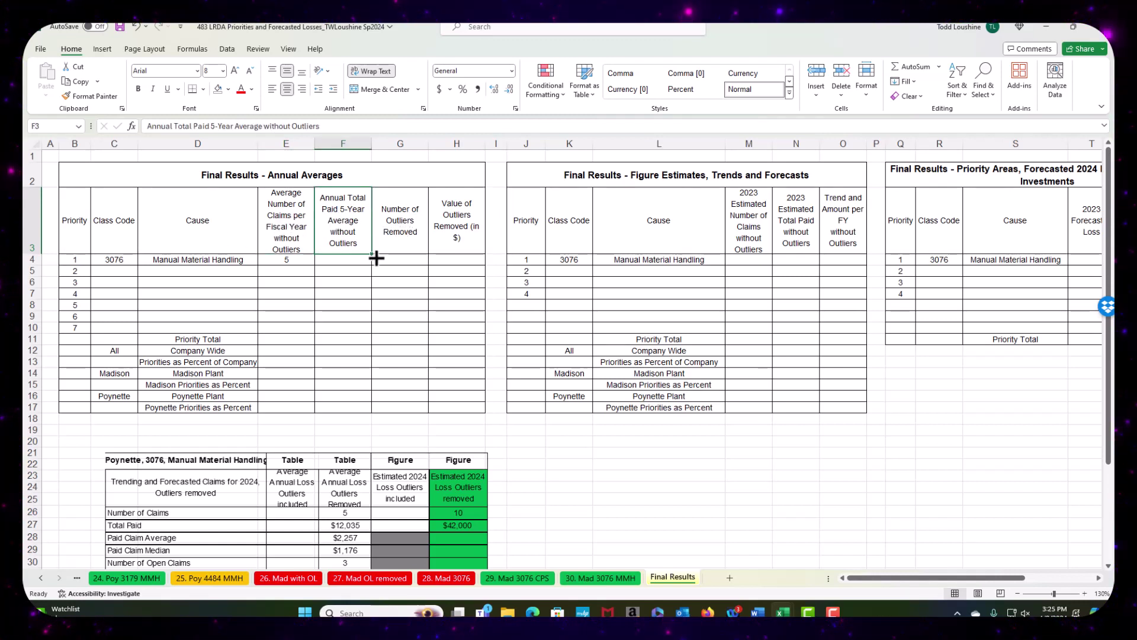
left_click_drag(485, 143, 422, 155)
left_click(482, 360)
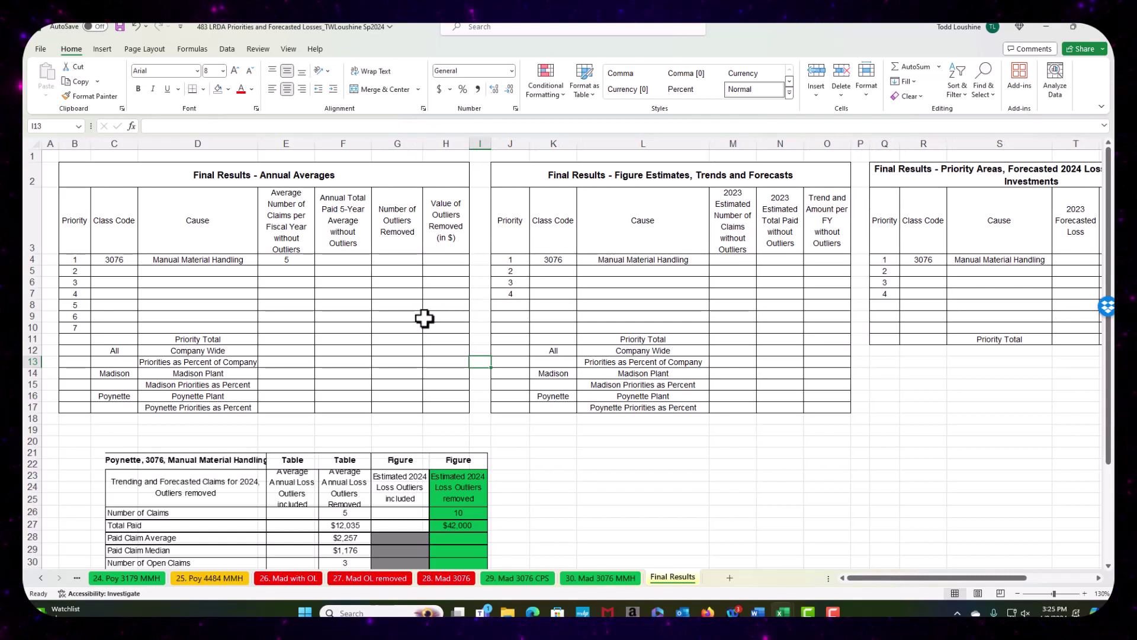
Step: Enter $12,035 as the annual total paid 5-year average for priority 1 in the Annual Averages table
left_click(342, 260)
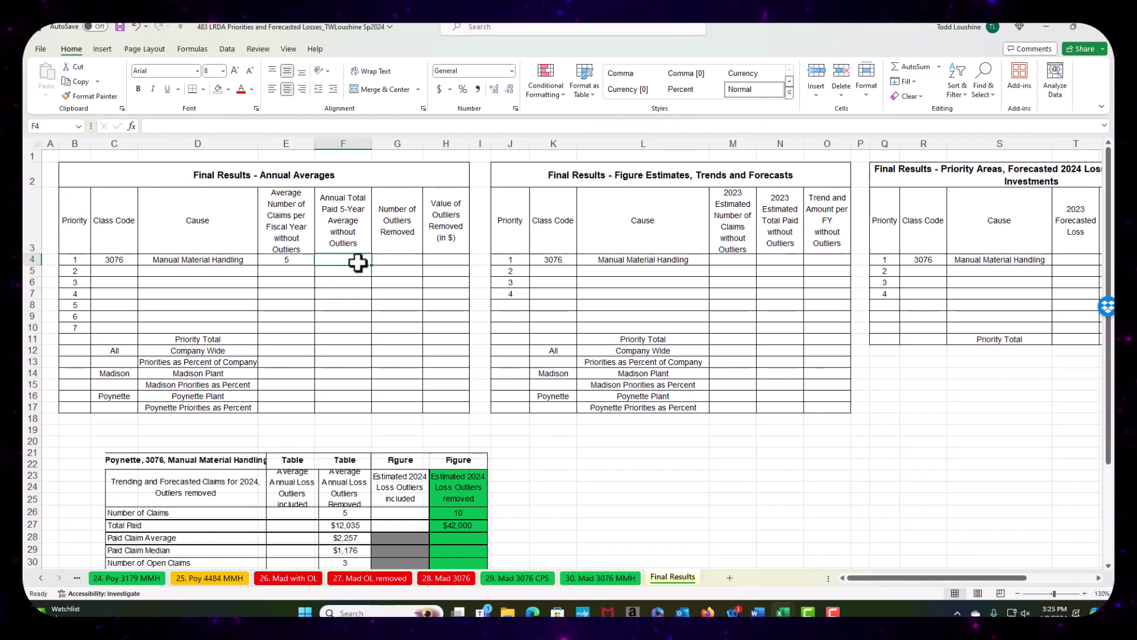
type("$")
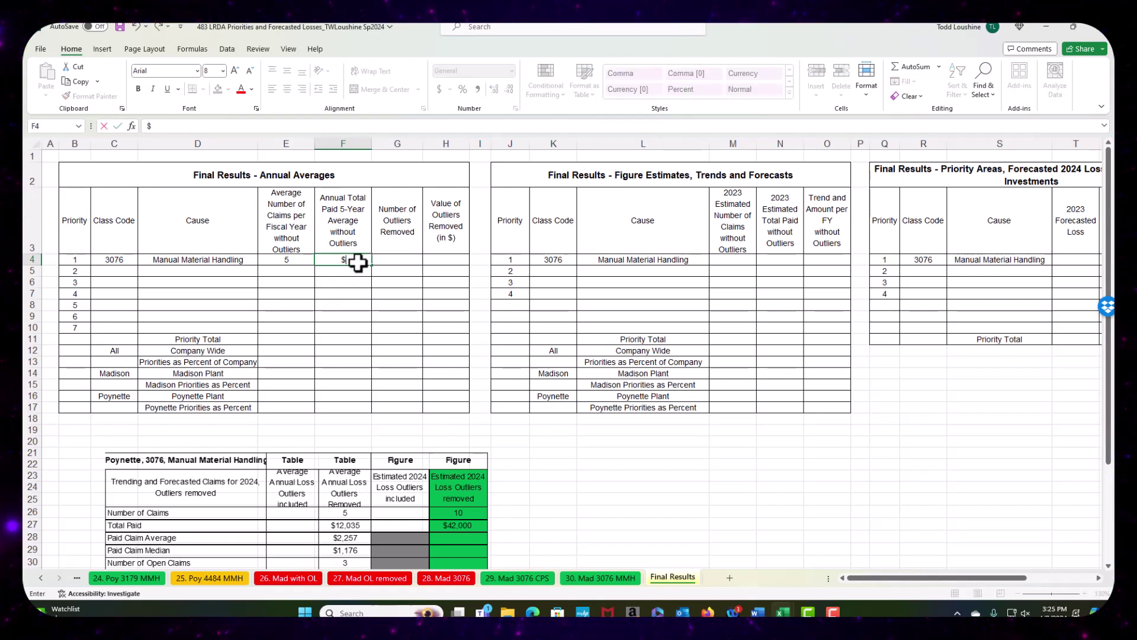
type("12")
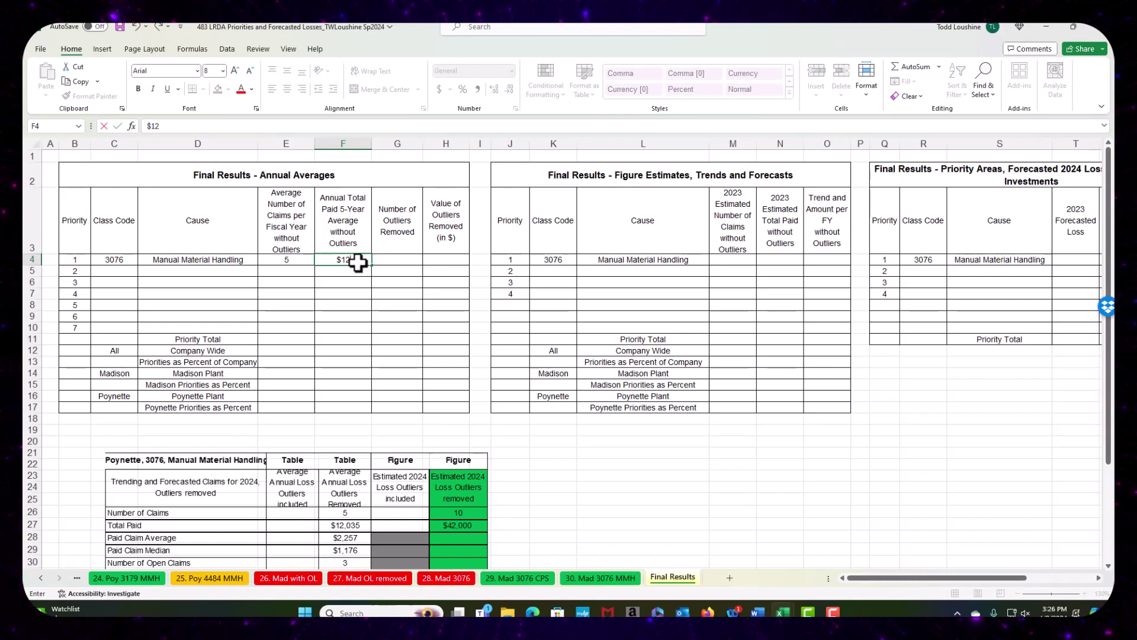
type("035")
key("Tab")
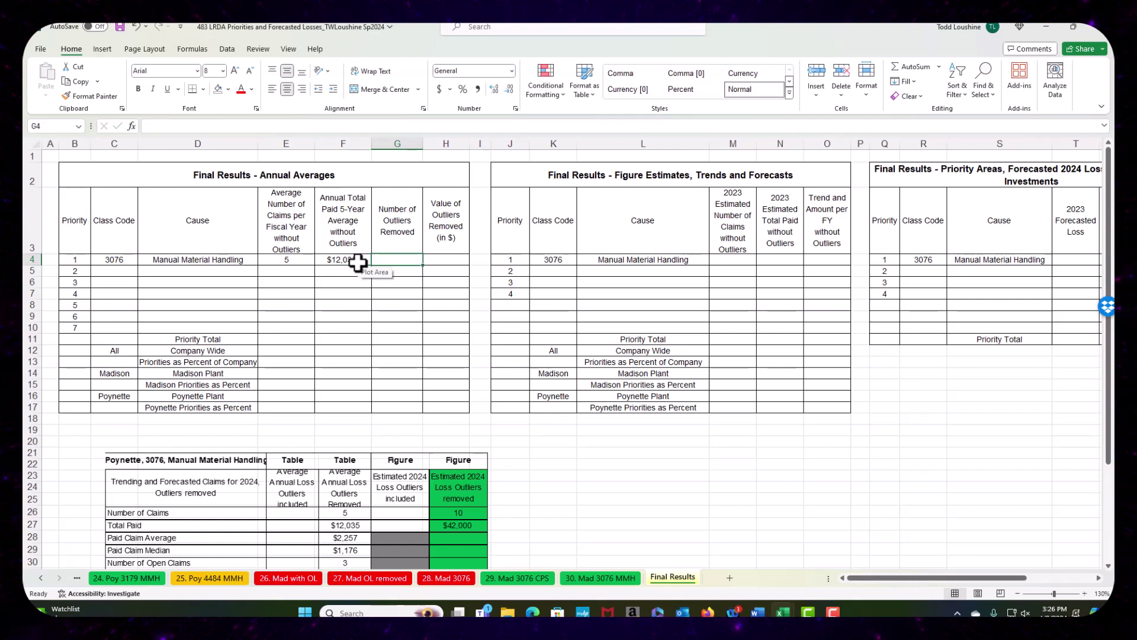
Step: Fill in the priority 1 outliers with 4 as the number removed and $202,915 as their value
scroll(354, 524, "down", 2)
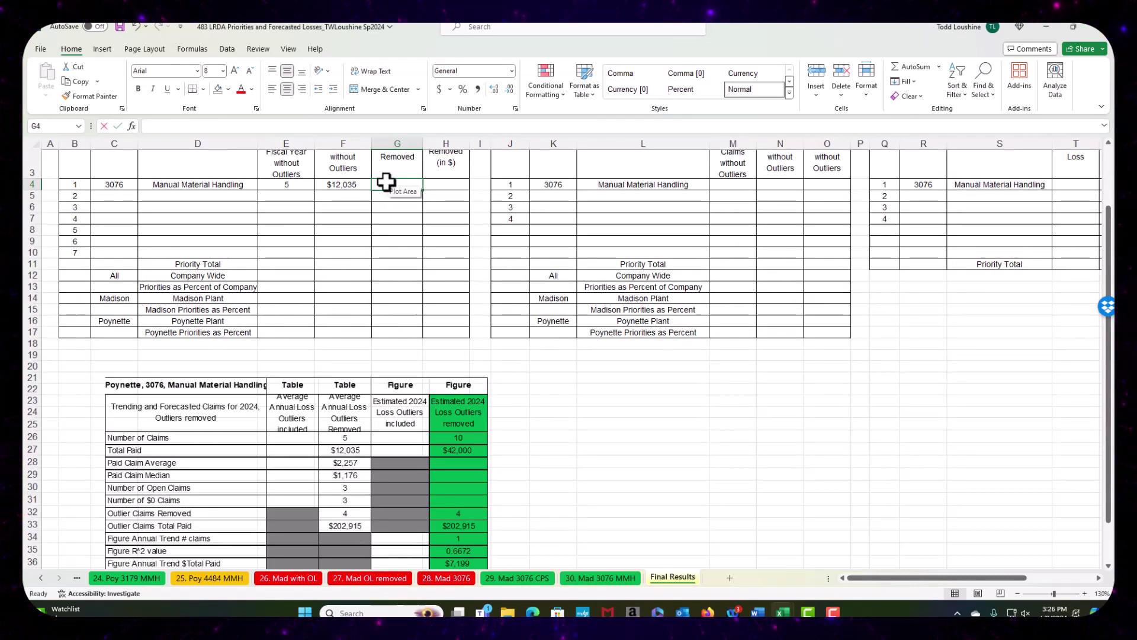
type("4")
key("Tab")
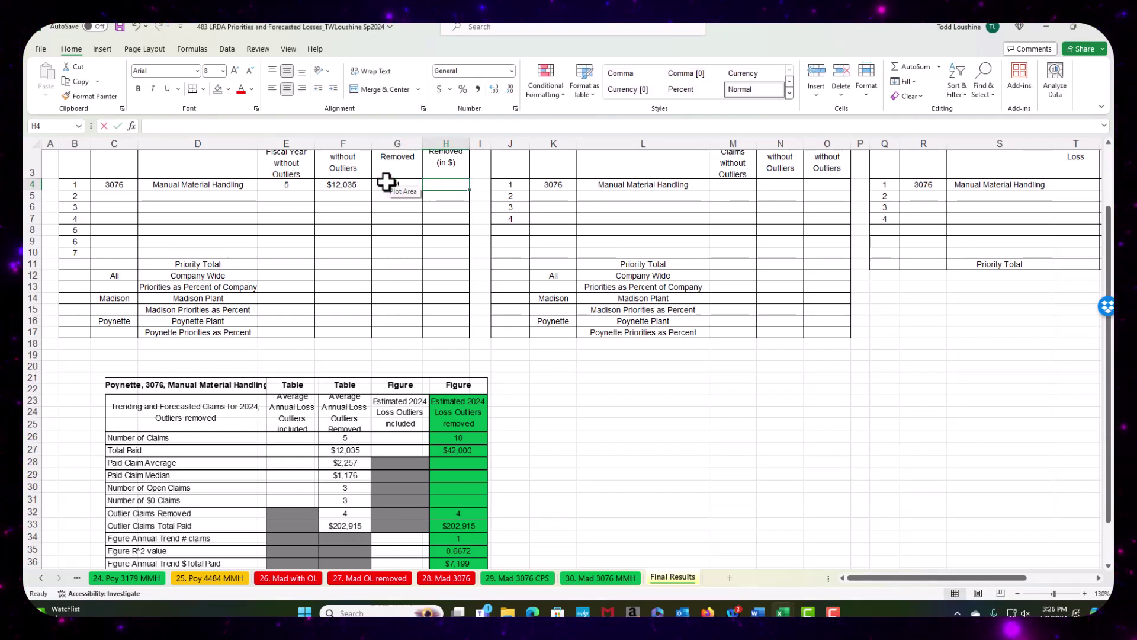
type("$202")
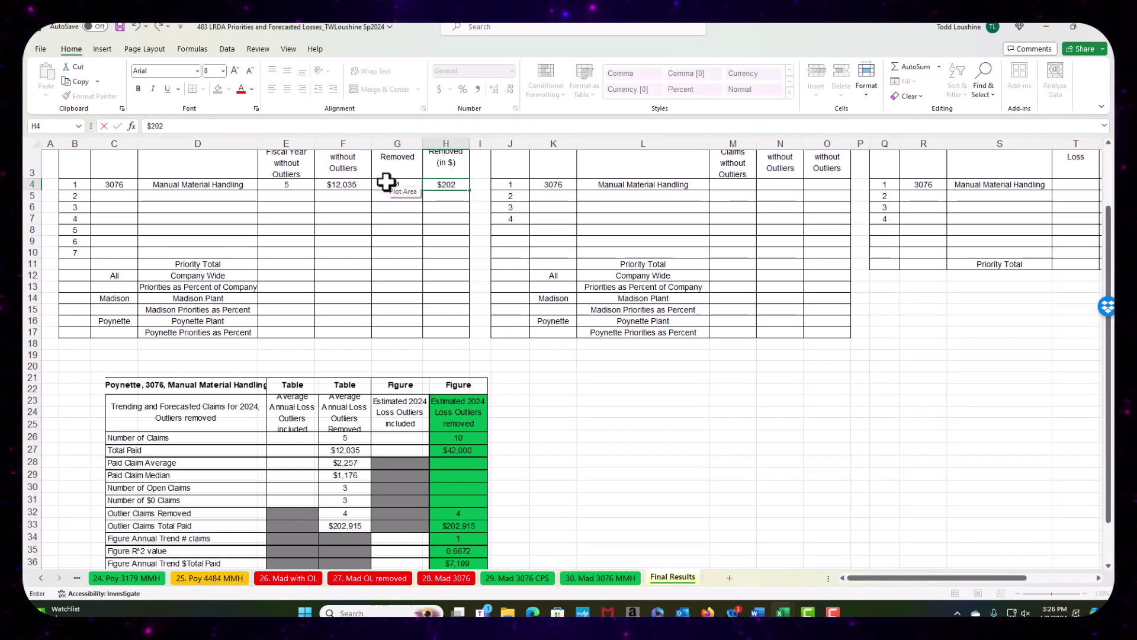
type(",915")
key("Return")
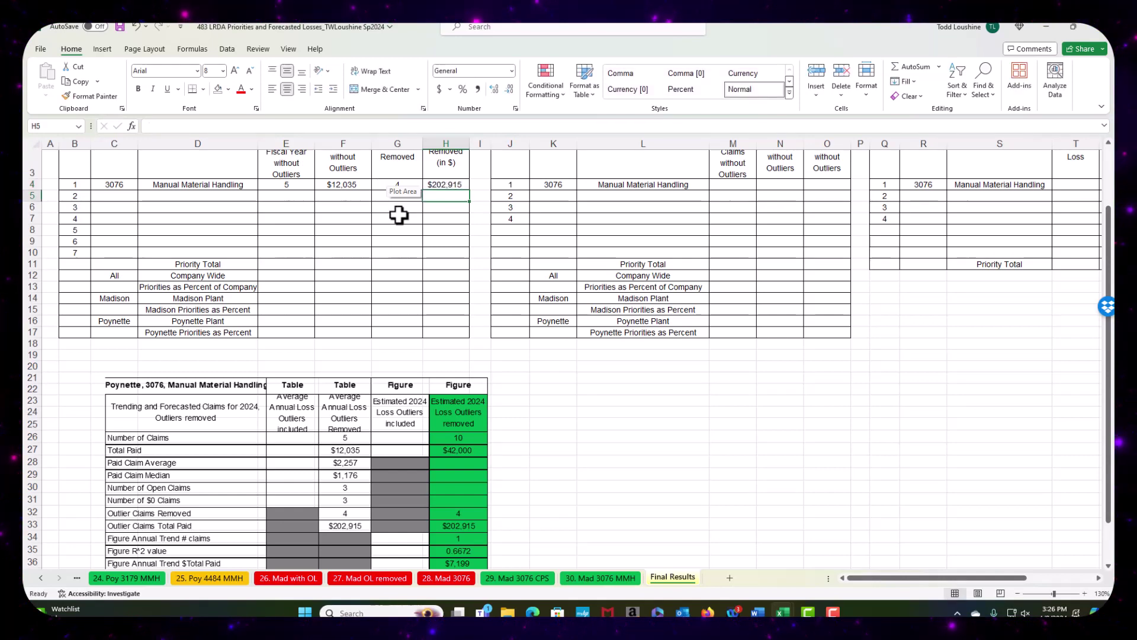
Step: Change the year to 2024 in the Estimated Number of Claims and Estimated Total Paid headings of the Figure Estimates table
left_click(587, 399)
scroll(816, 243, "up", 1)
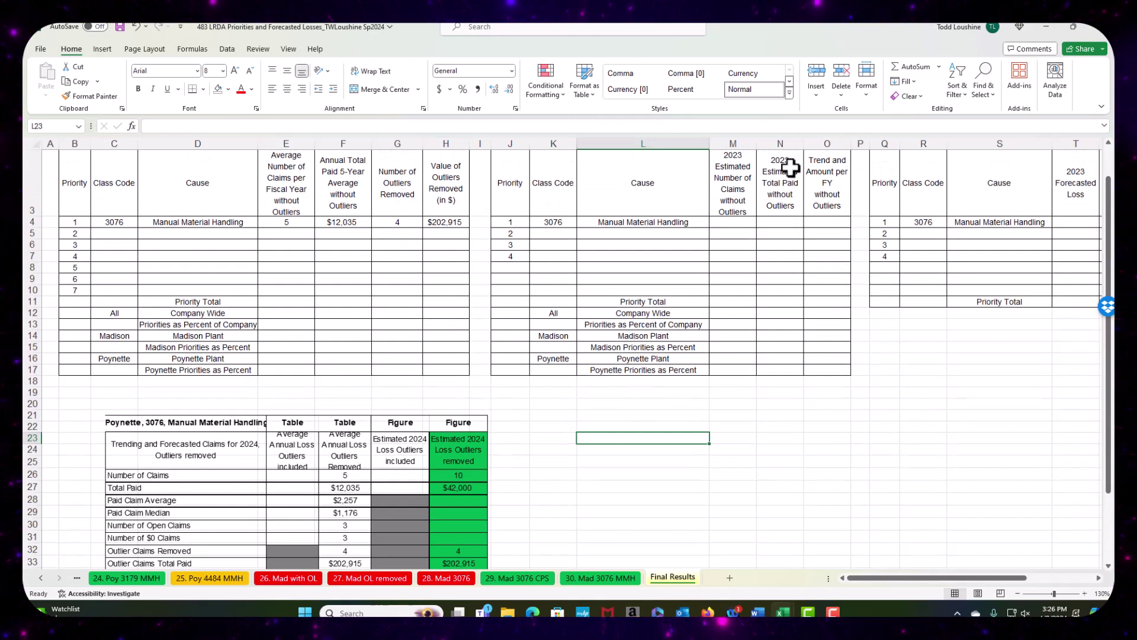
scroll(810, 219, "up", 1)
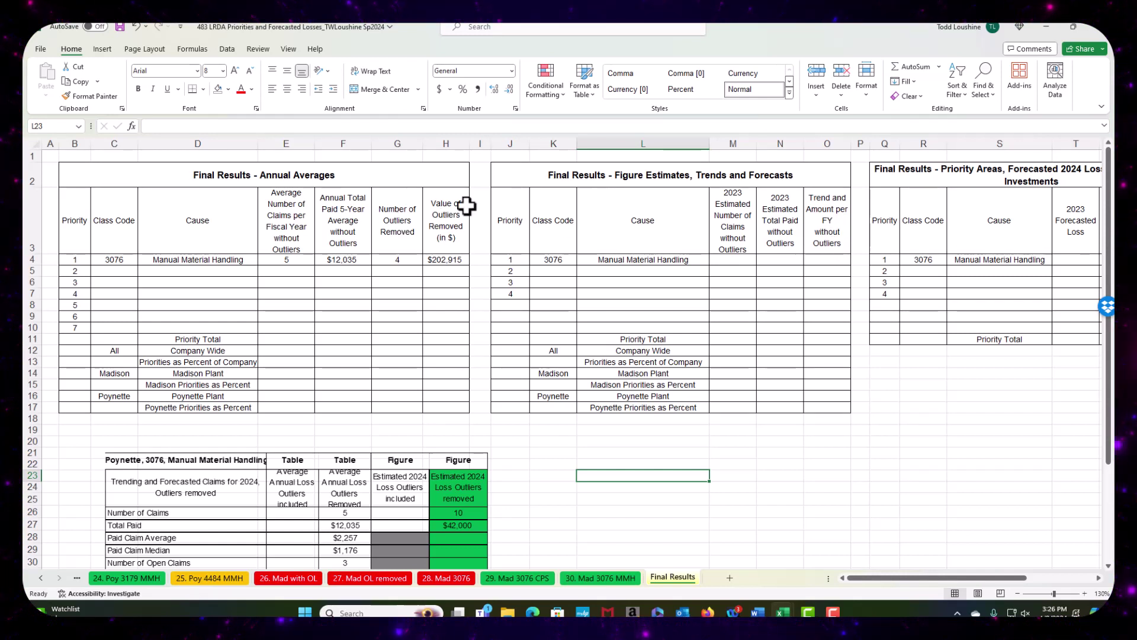
left_click(735, 224)
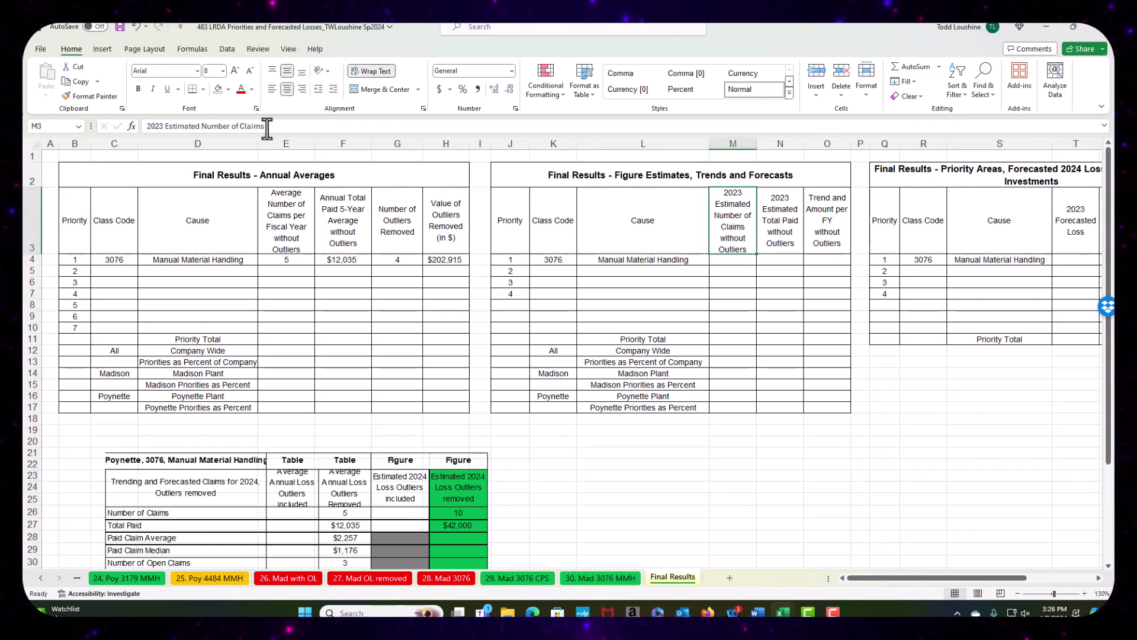
left_click(162, 126)
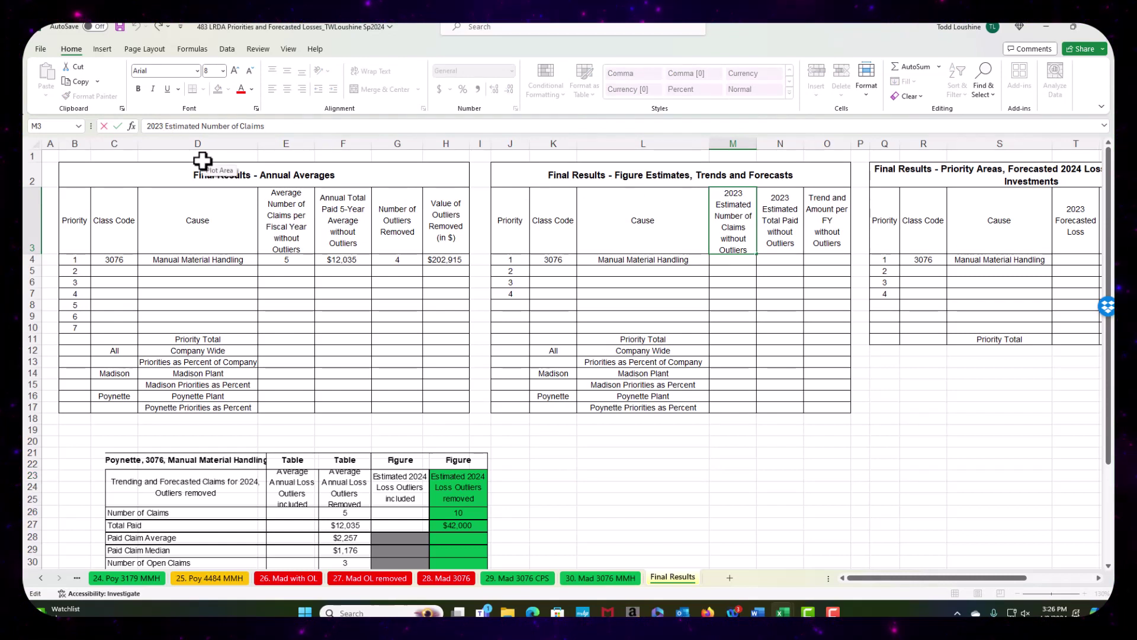
key("BackSpace")
type("4")
key("Return")
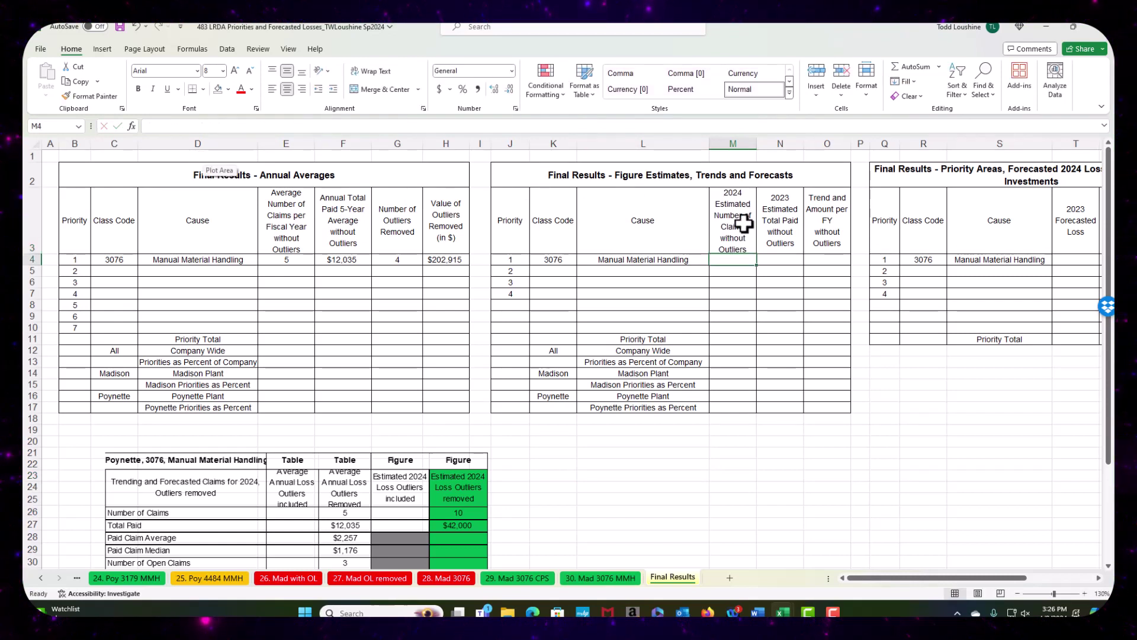
left_click(780, 226)
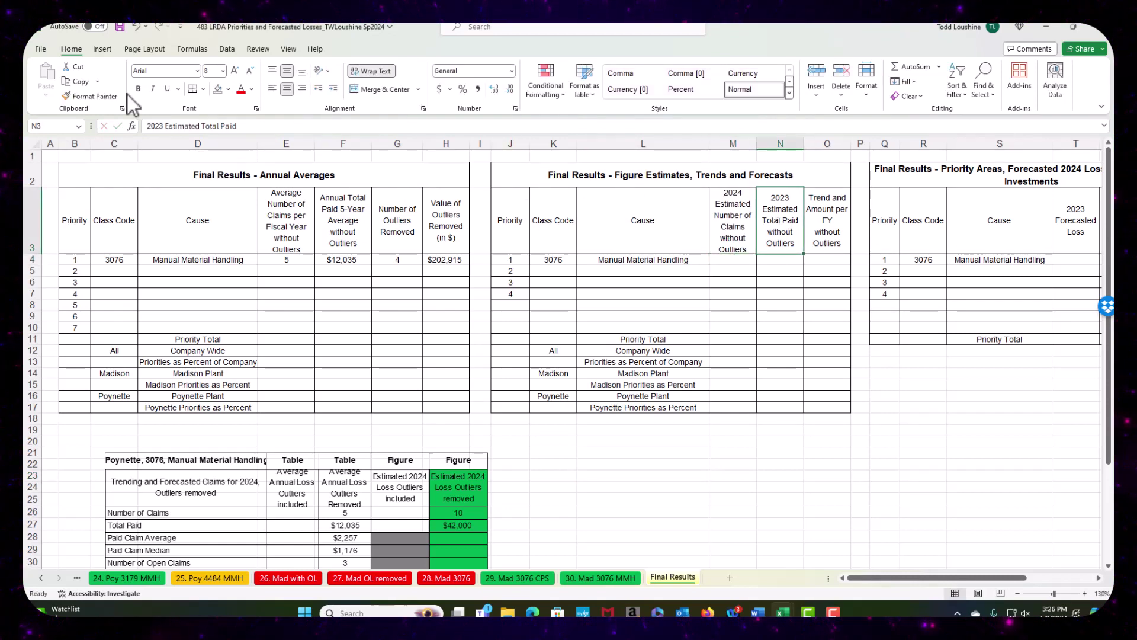
left_click(162, 126)
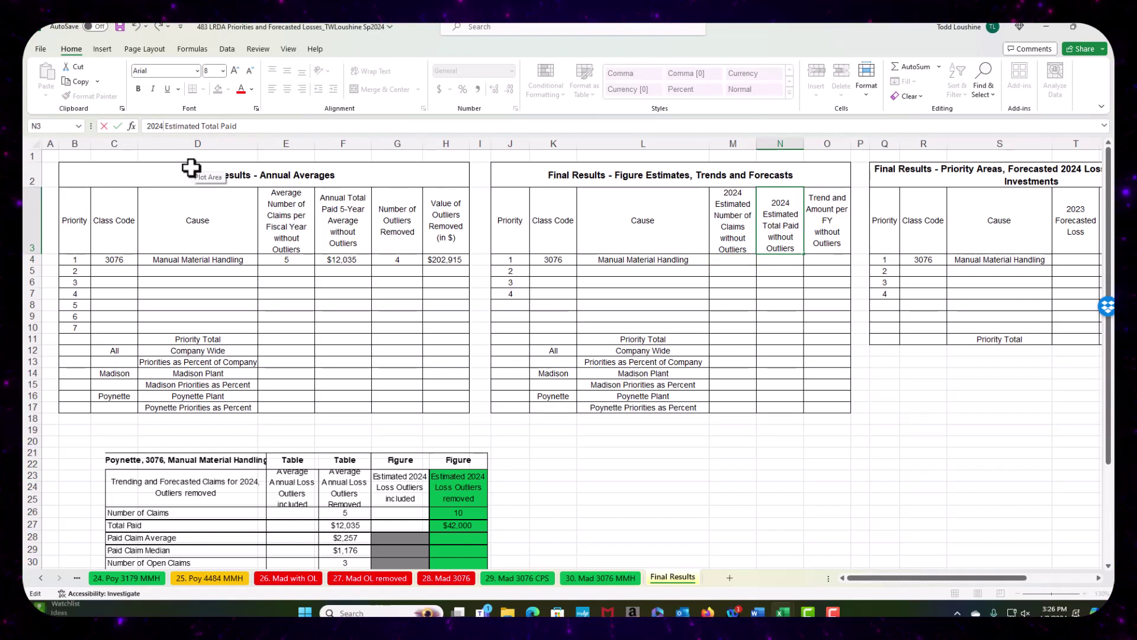
key("Return")
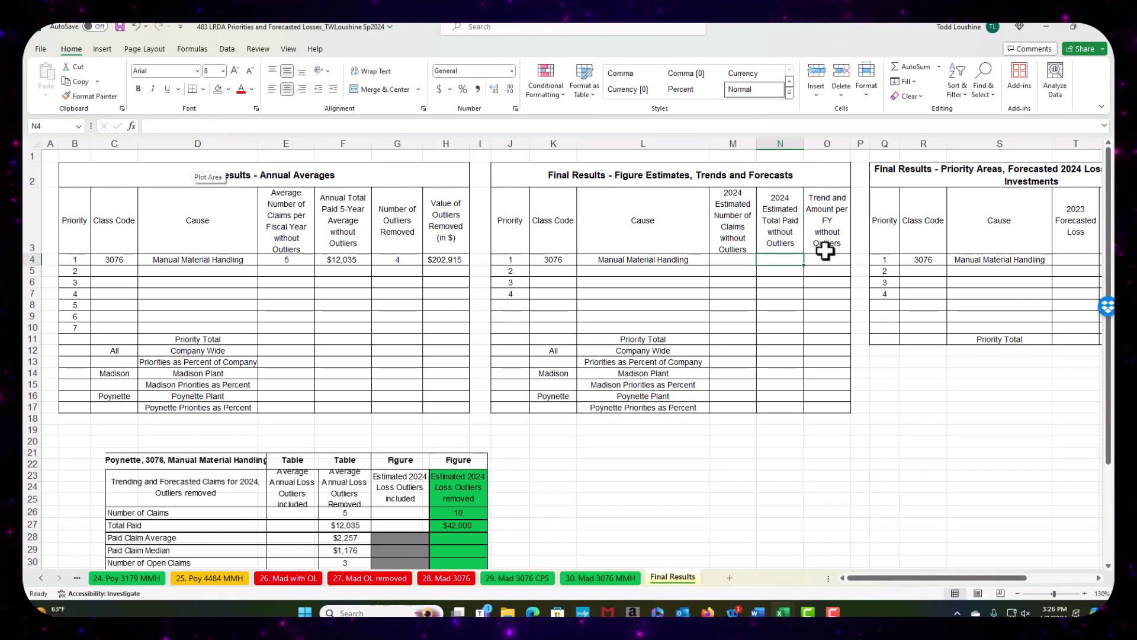
Step: Insert a blank column before the Trend and Amount per FY column in the Figure Estimates table
right_click(839, 144)
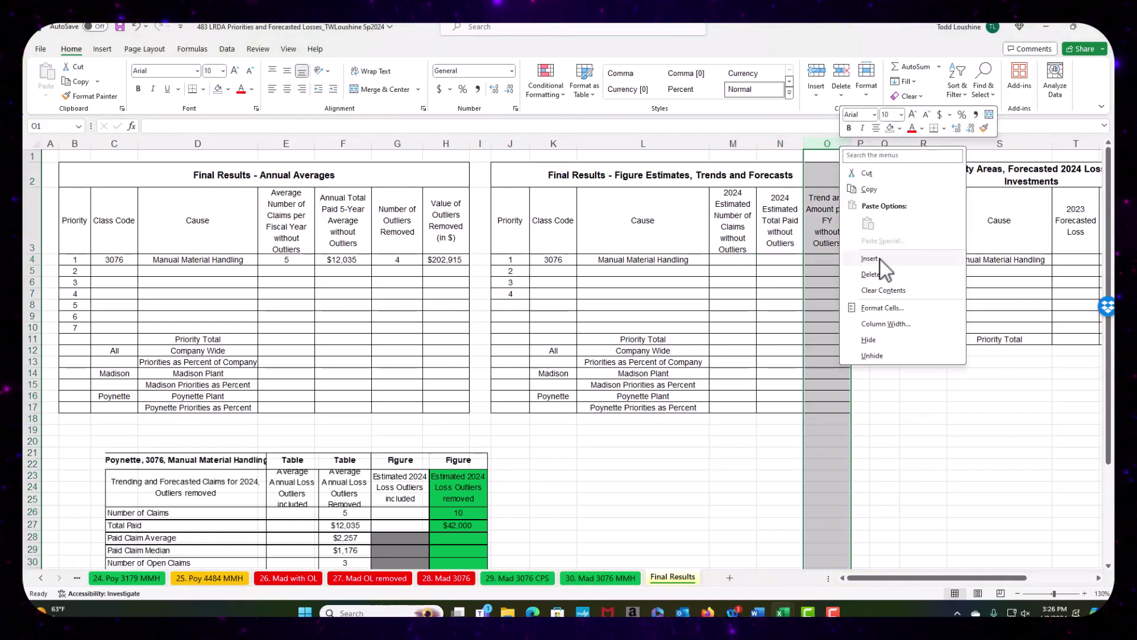
left_click(889, 265)
left_click(894, 232)
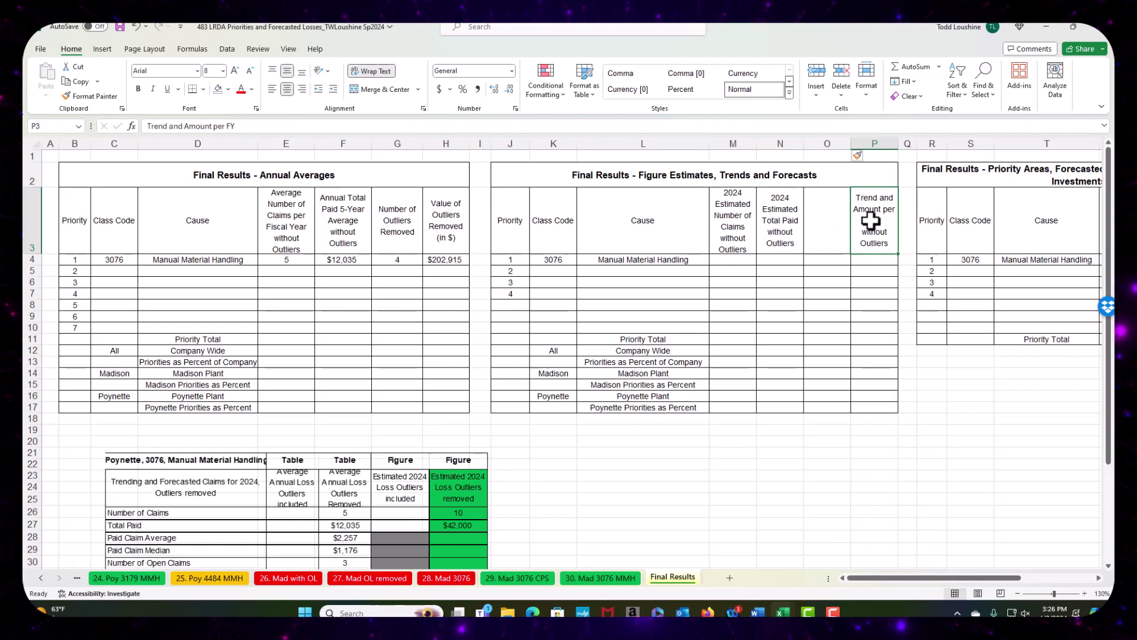
Step: Title the blank column in the Figure Estimates table "R^2 for Total Paid"
left_click(823, 213)
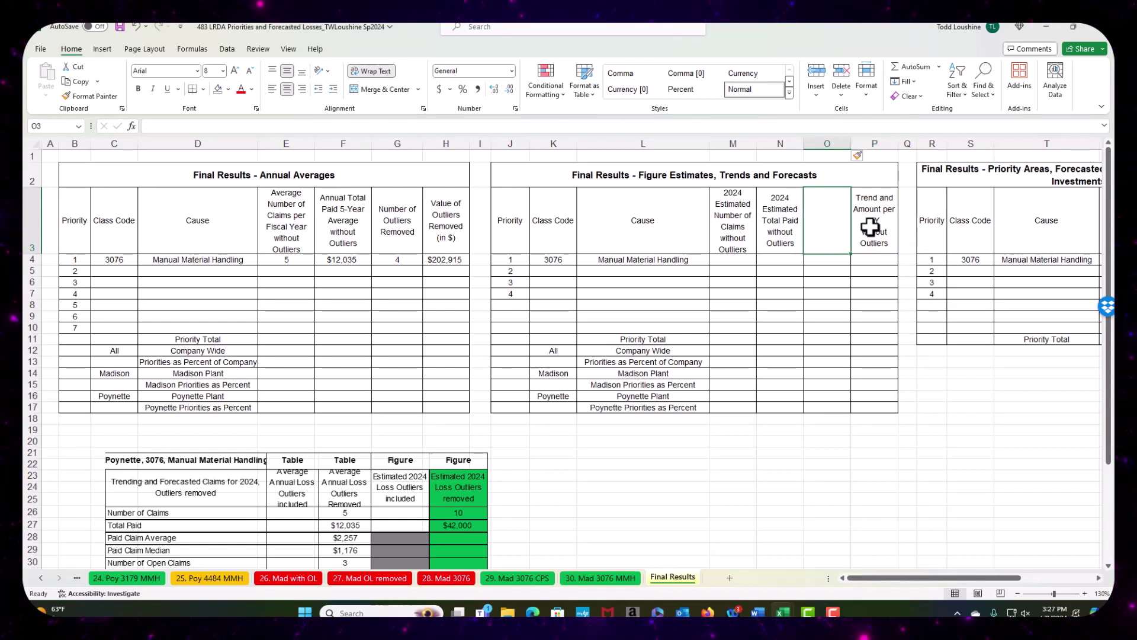
type("R")
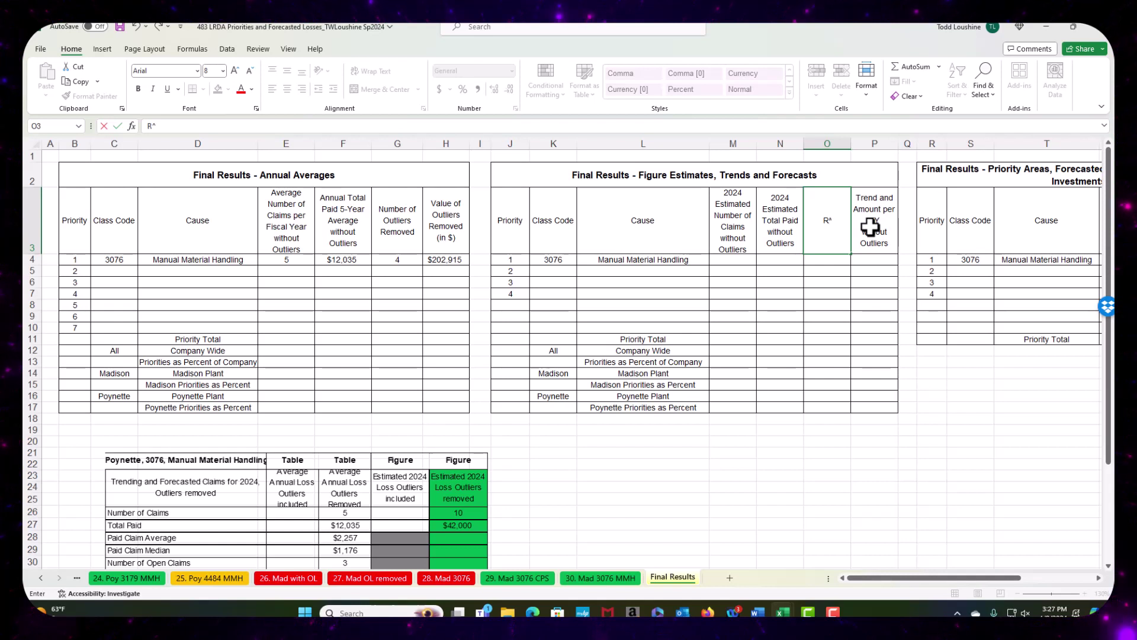
type("^2 fo")
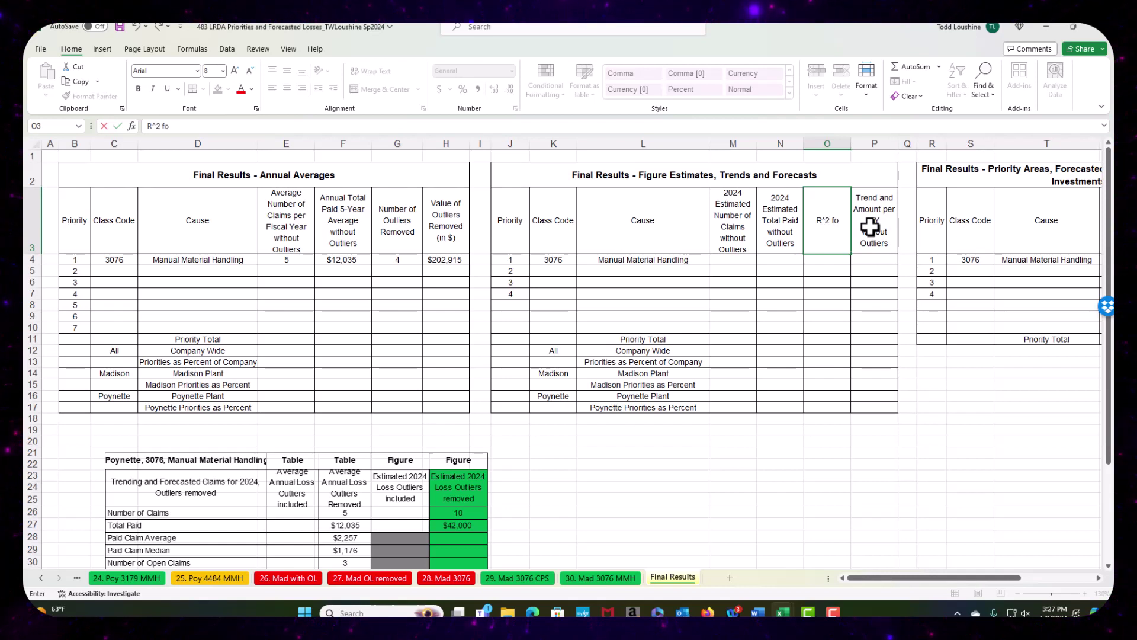
type("r Total Pai")
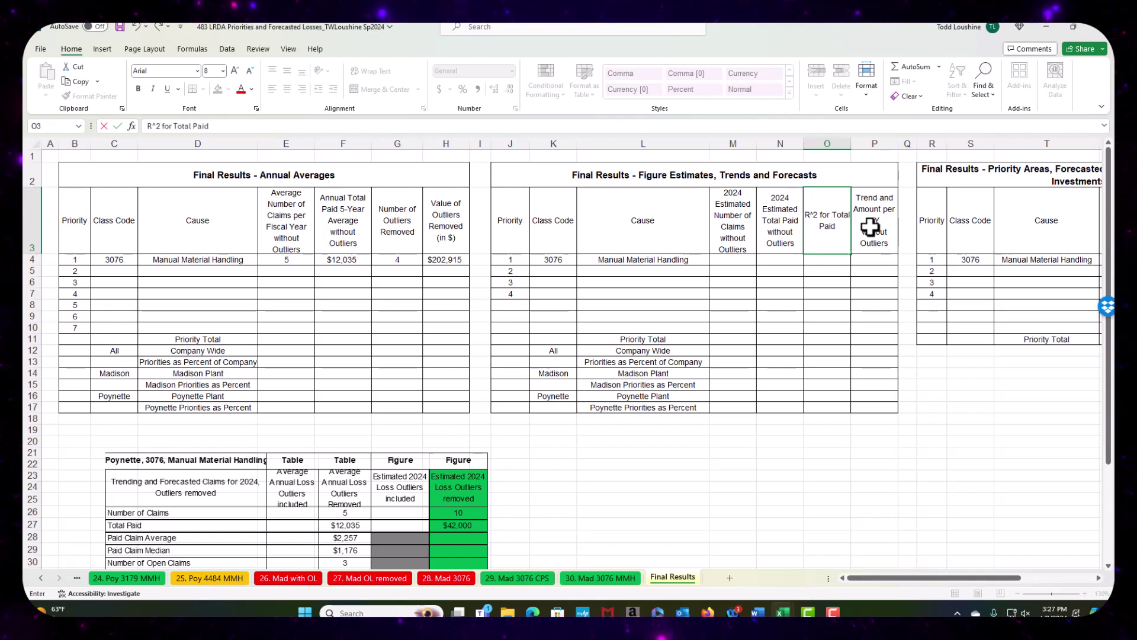
type("d")
left_click(869, 304)
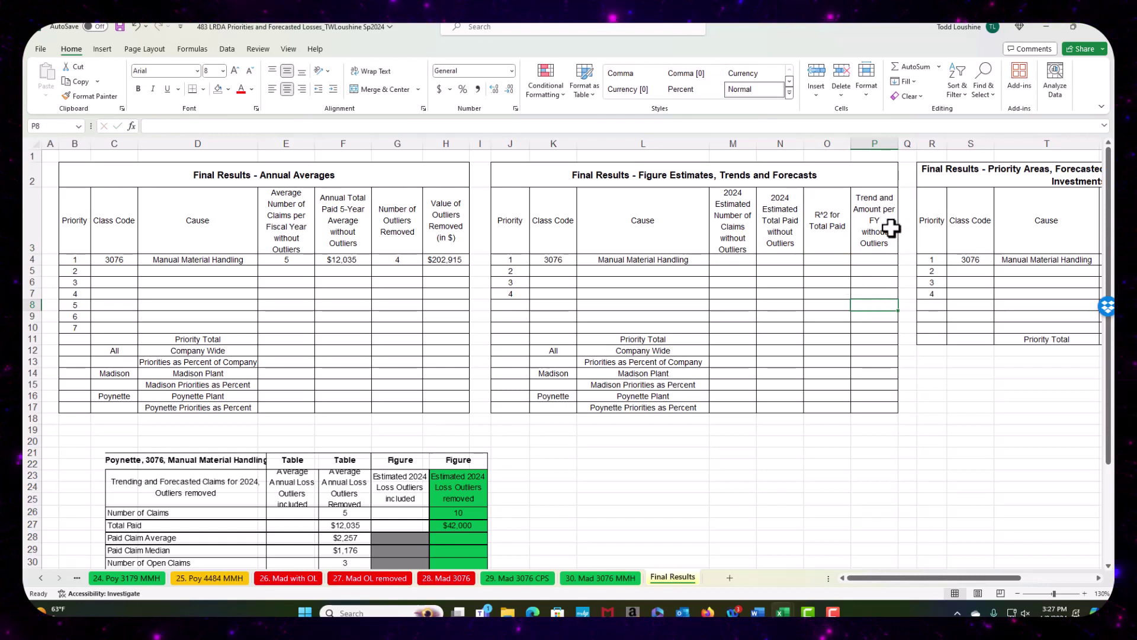
Step: Widen the Trend and Amount per FY, Estimated Number of Claims and Estimated Total Paid columns of the Figure Estimates table
left_click(885, 227)
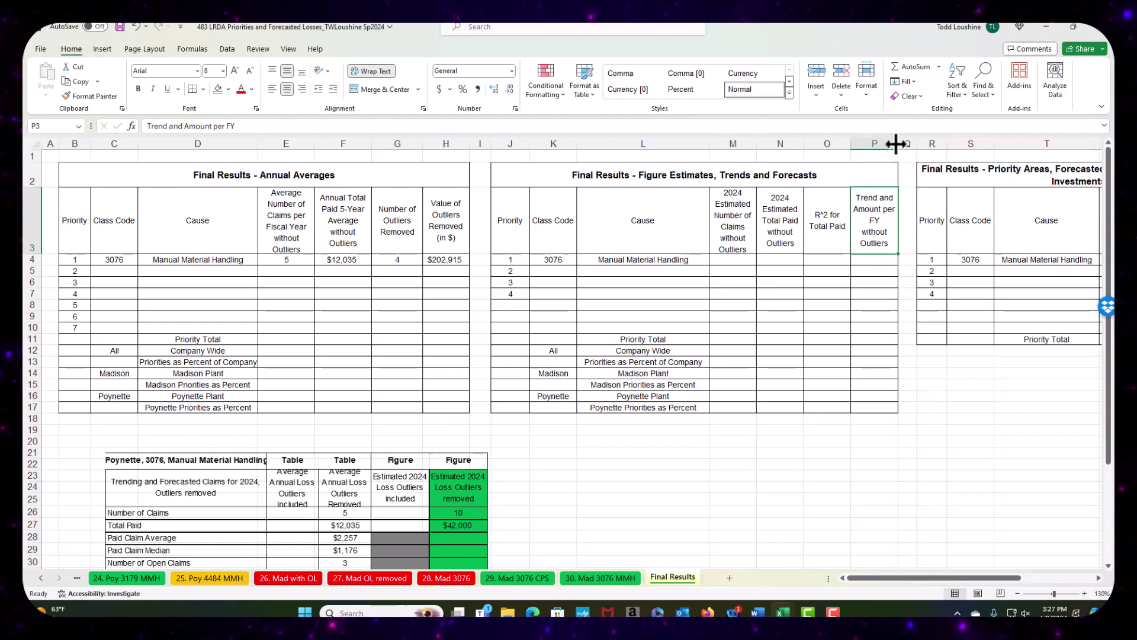
left_click_drag(898, 144, 907, 144)
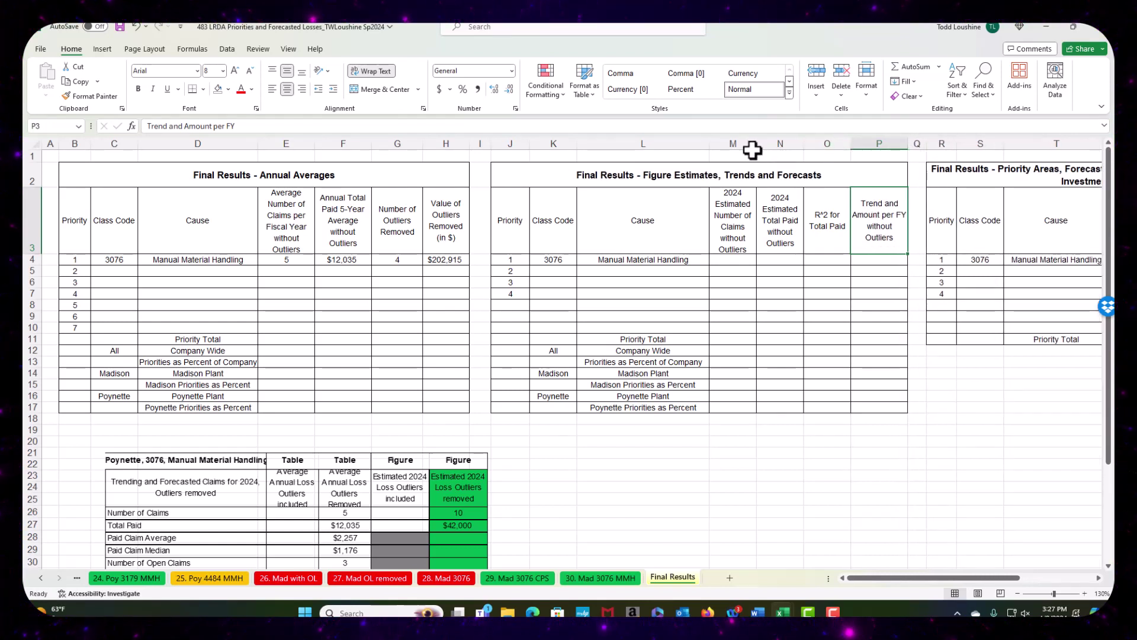
left_click_drag(757, 144, 818, 143)
left_click(821, 317)
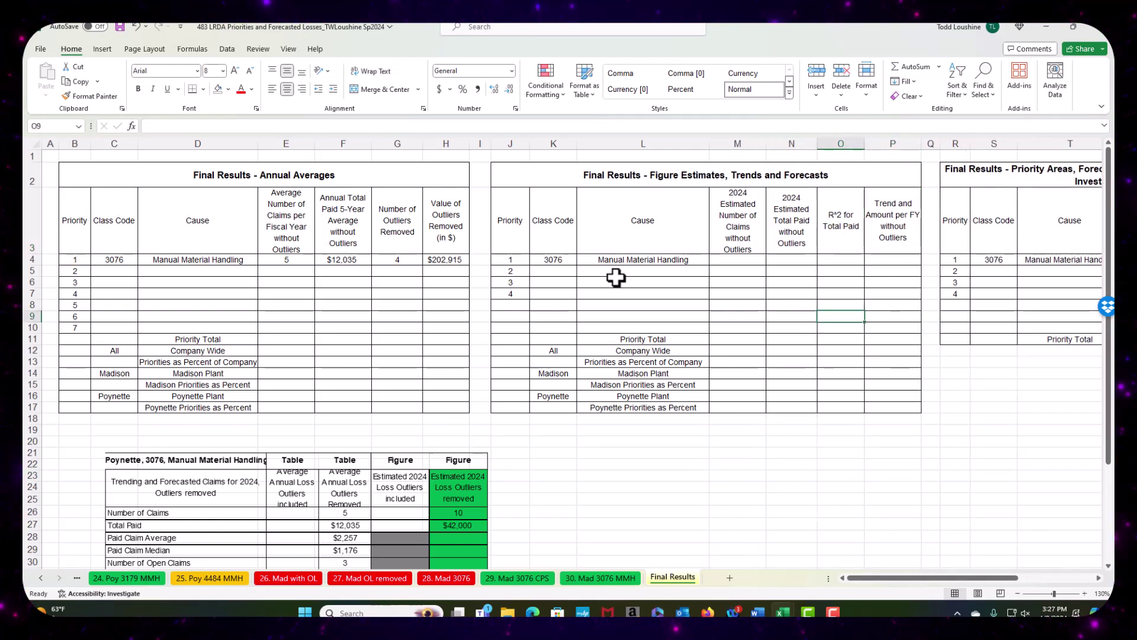
Step: Enter 10 as the 2024 estimated number of claims and $42,000 as the estimated total paid for priority 1
scroll(507, 371, "down", 1)
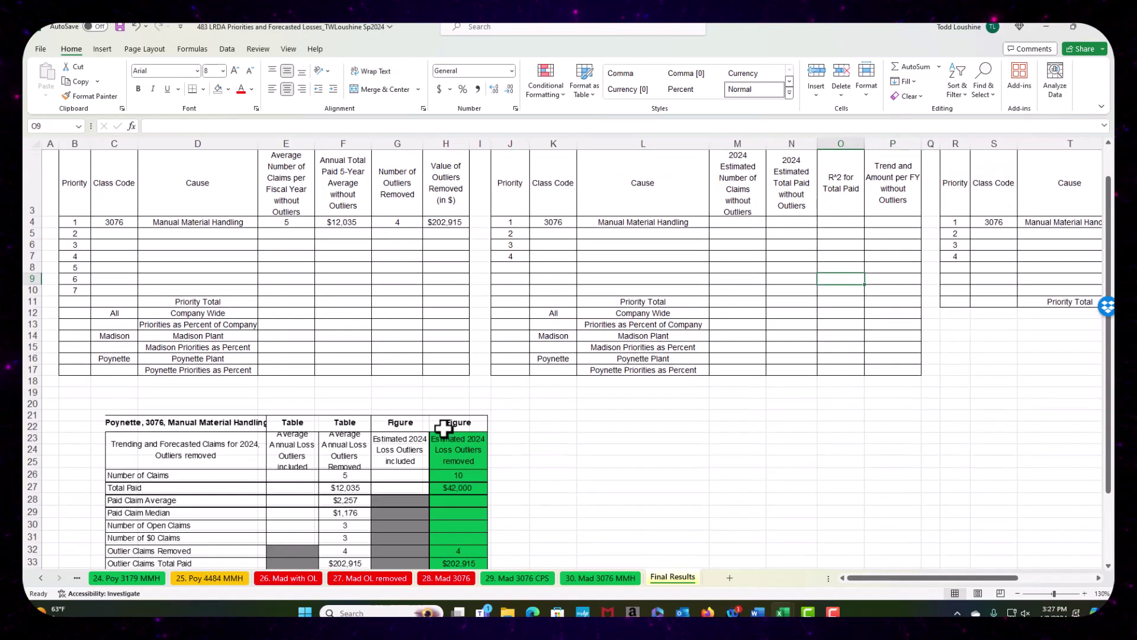
left_click(745, 223)
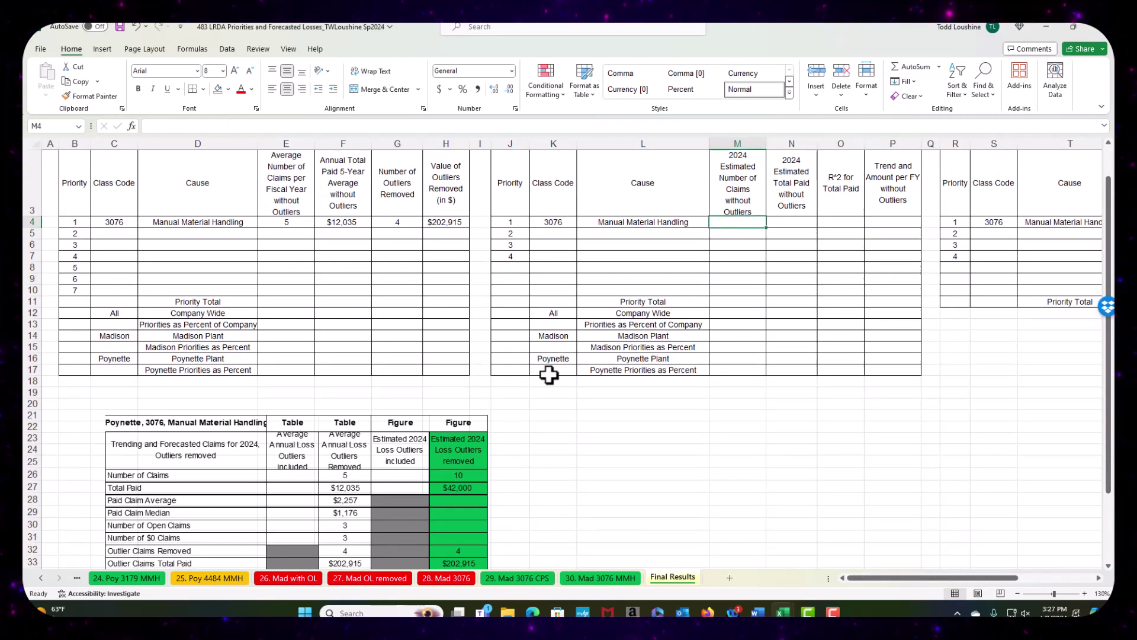
type("10")
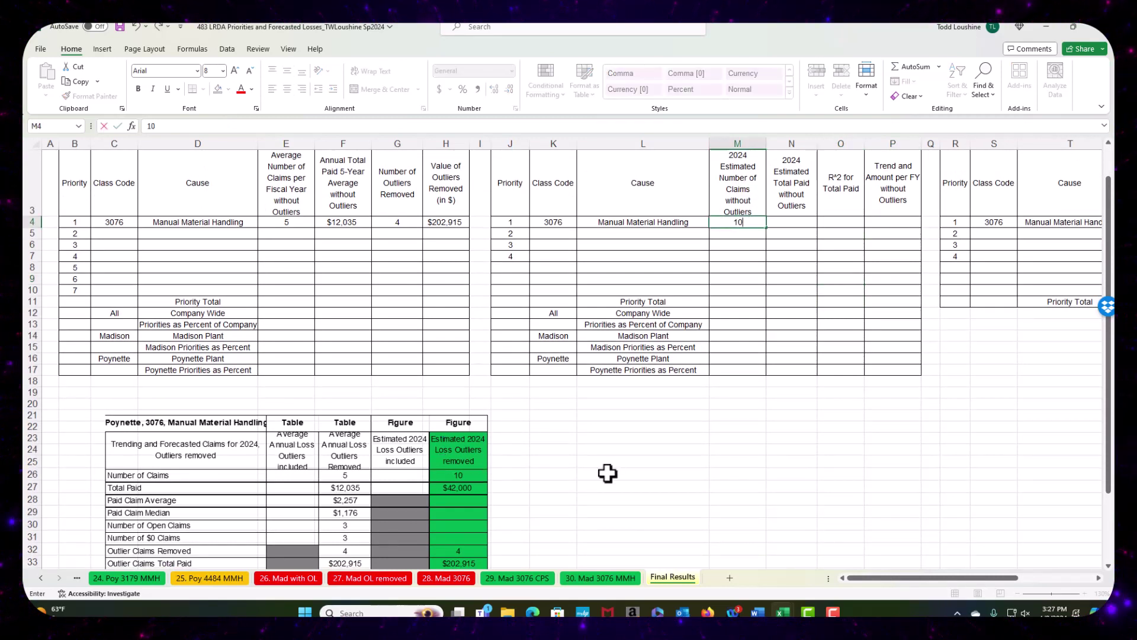
key("Tab")
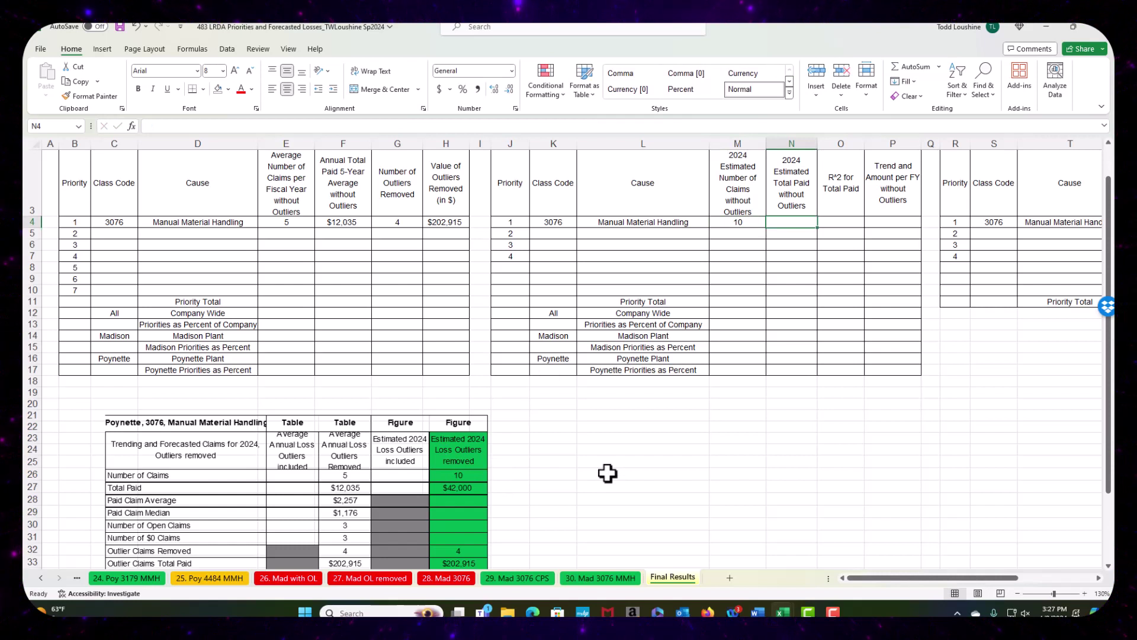
type("$42000")
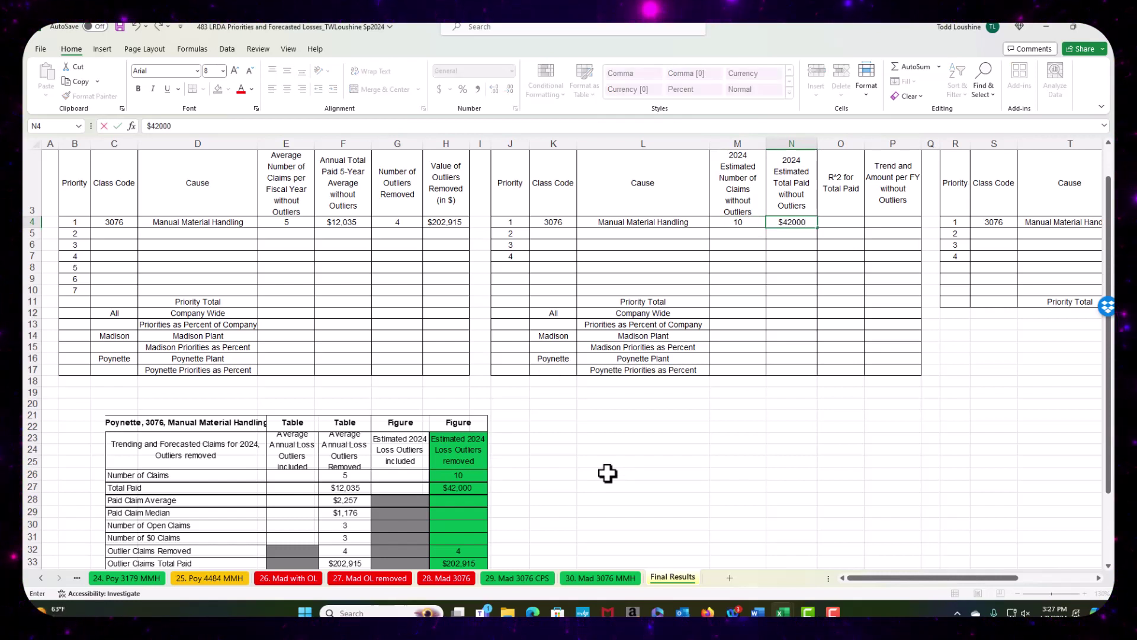
key("Tab")
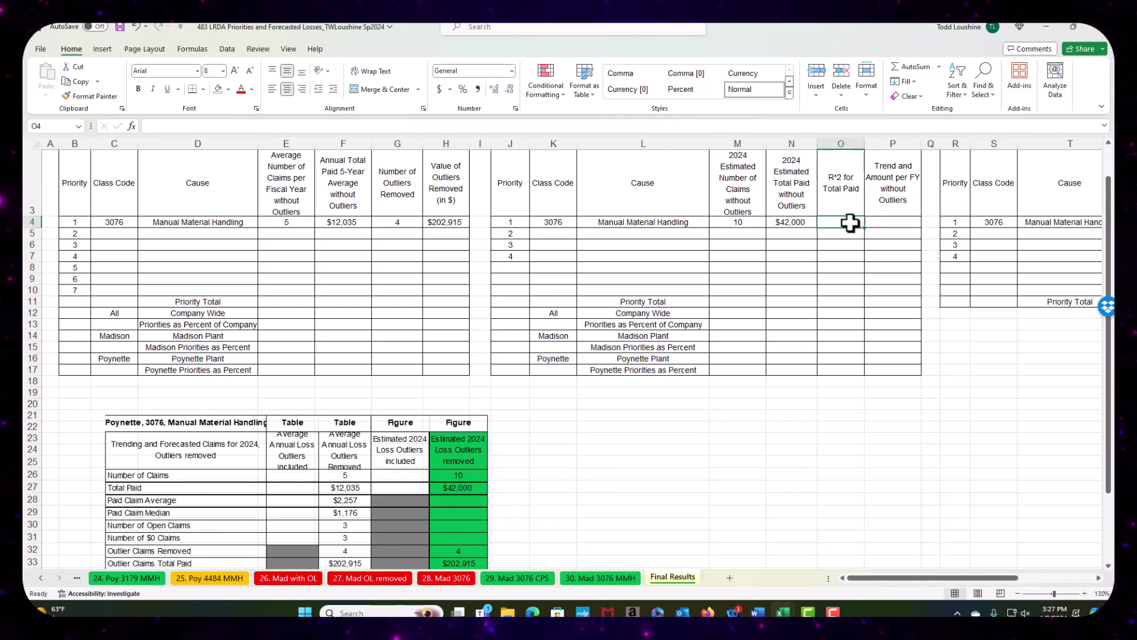
Step: Enter 0.7757 as the R^2 for Total Paid of priority 1 in the Figure Estimates table
scroll(493, 384, "down", 2)
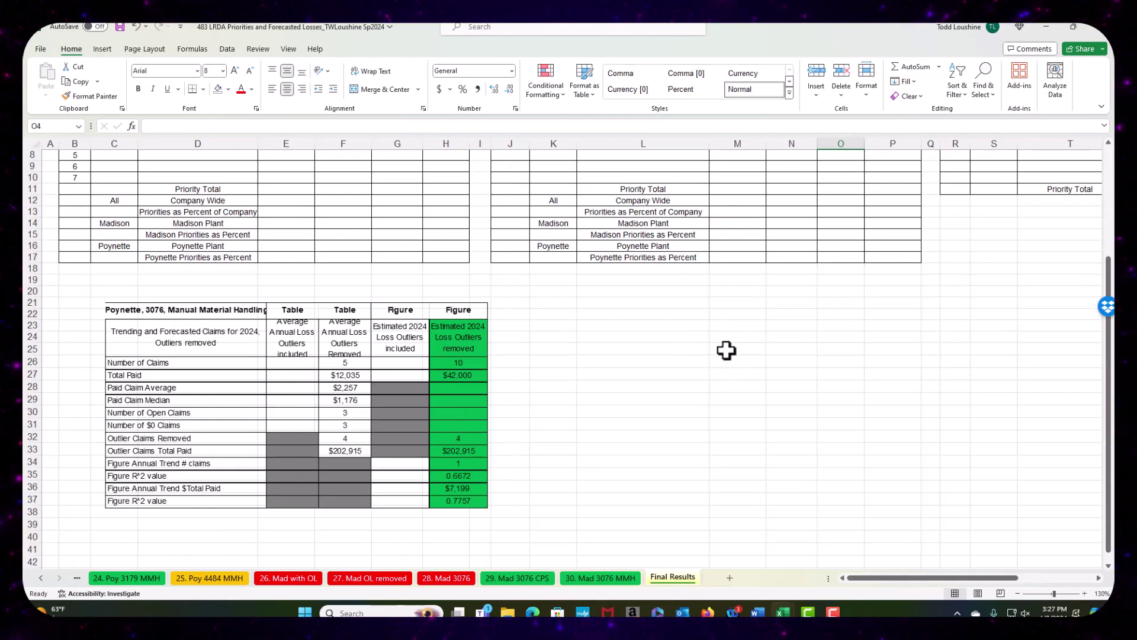
scroll(726, 351, "up", 1)
scroll(727, 350, "up", 1)
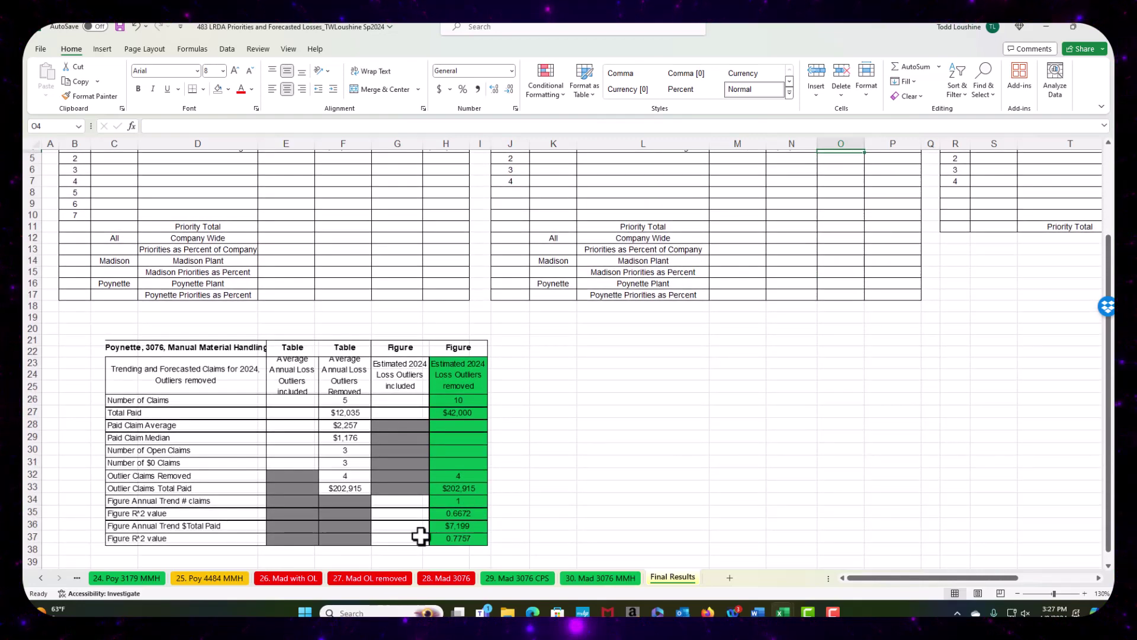
scroll(794, 415, "up", 2)
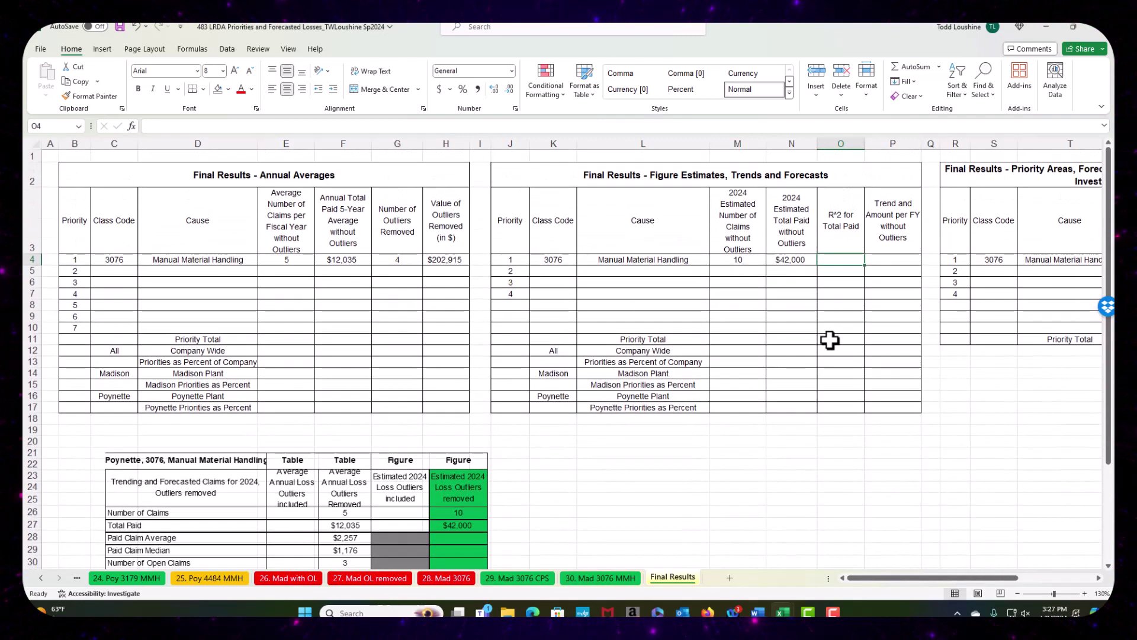
type("0.7757")
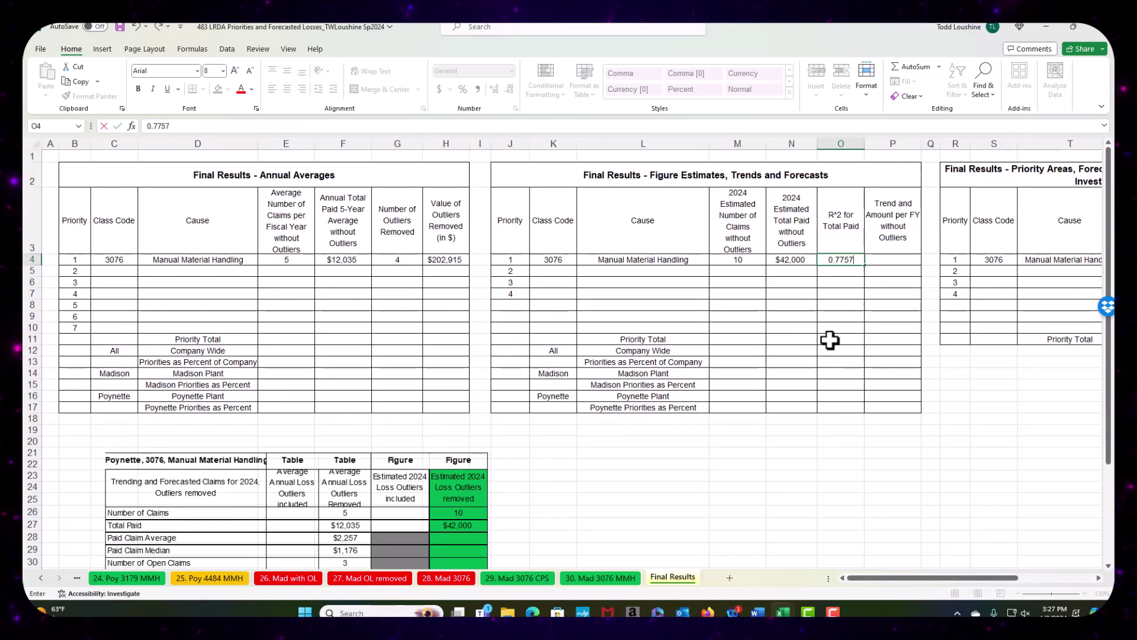
left_click(693, 498)
Step: Enter $7,199 as the trend and amount per FY for priority 1 in the Figure Estimates table
scroll(693, 495, "down", 2)
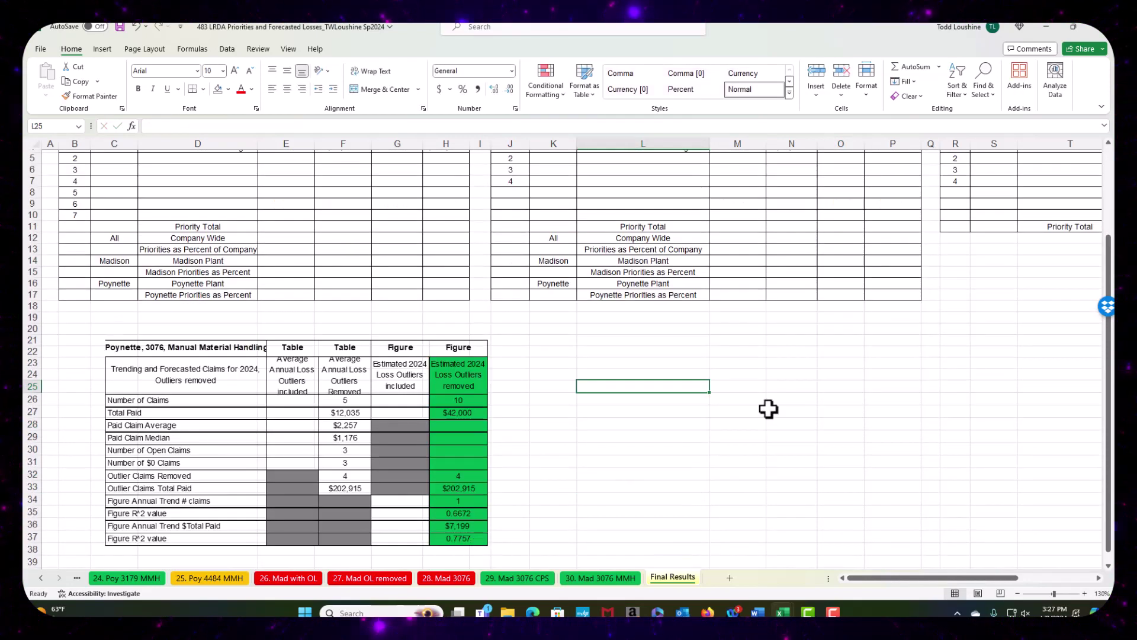
scroll(766, 406, "up", 2)
left_click(906, 259)
scroll(788, 409, "down", 3)
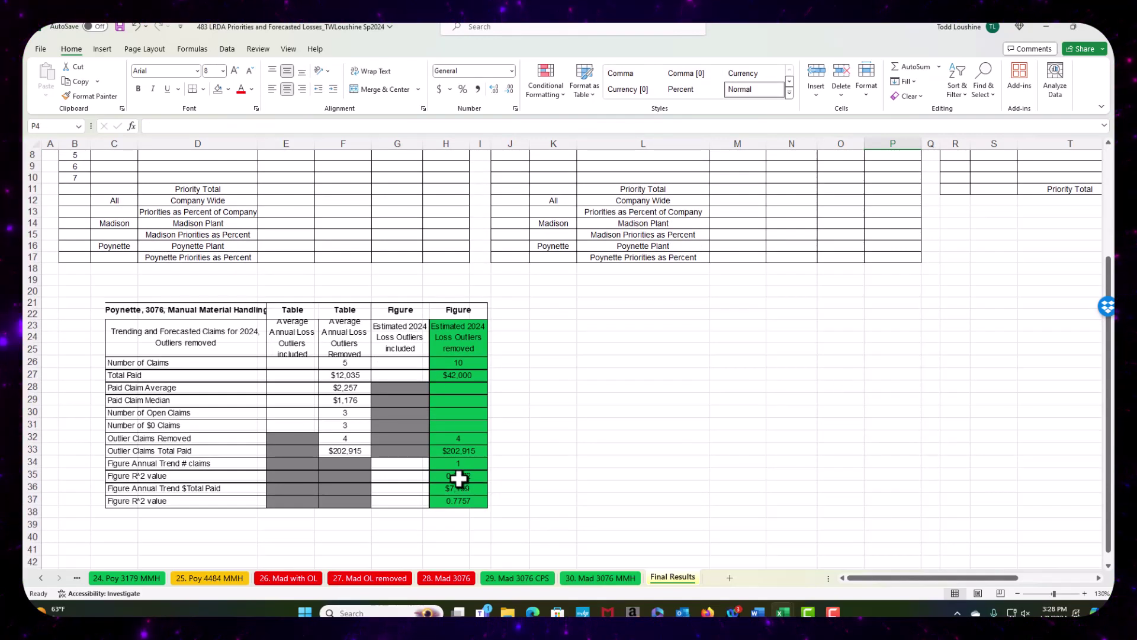
scroll(823, 354, "up", 3)
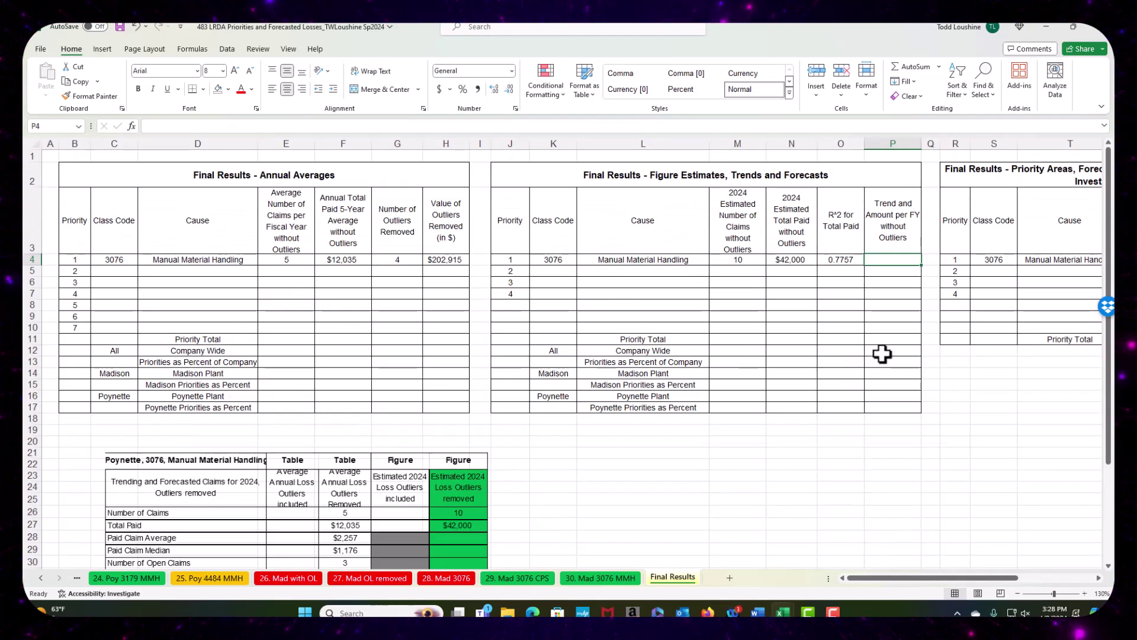
type("$7199")
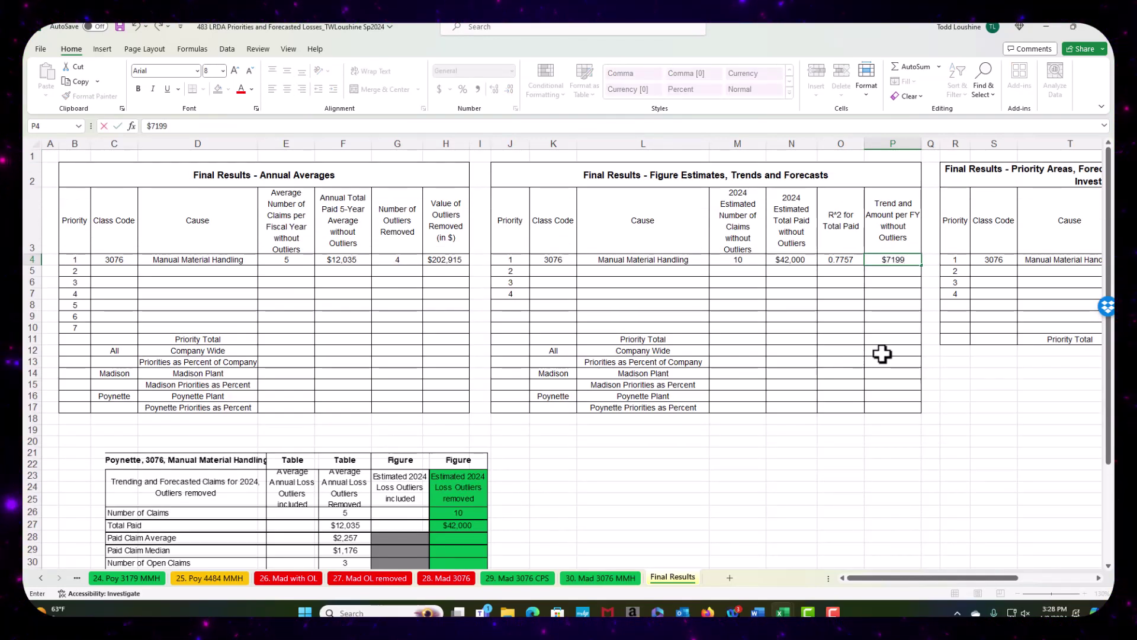
key("Return")
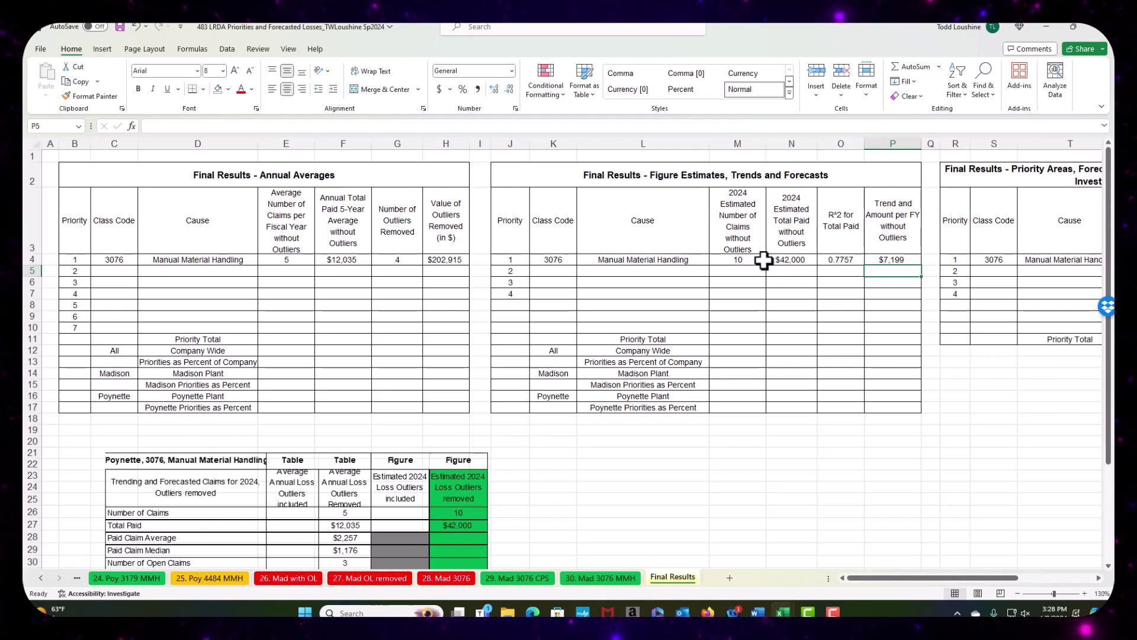
scroll(594, 362, "down", 1)
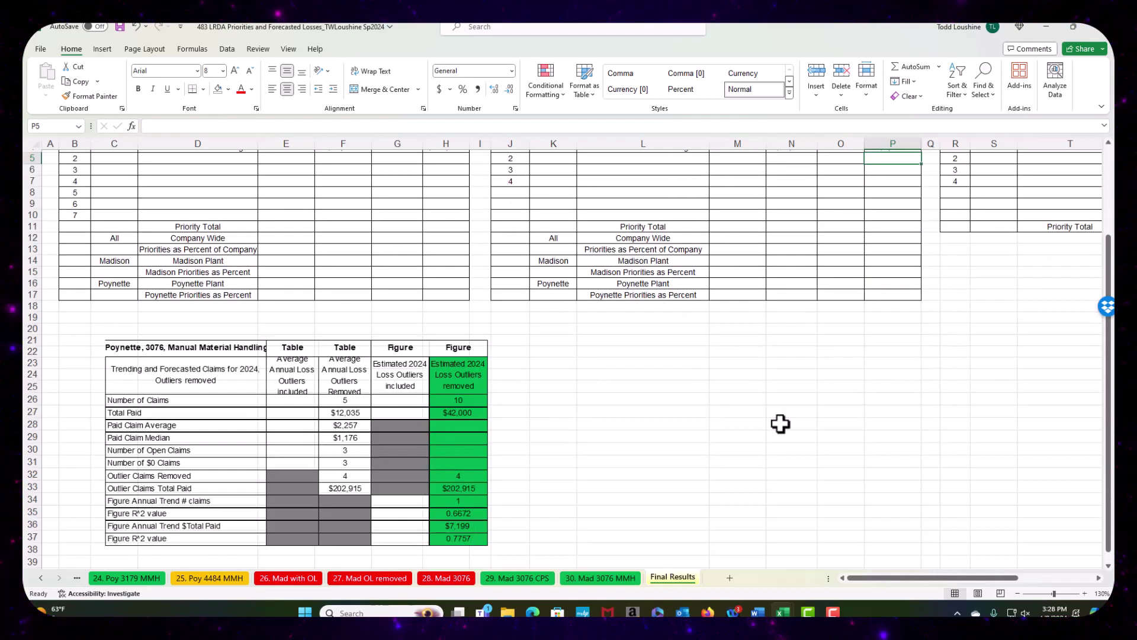
scroll(817, 367, "up", 1)
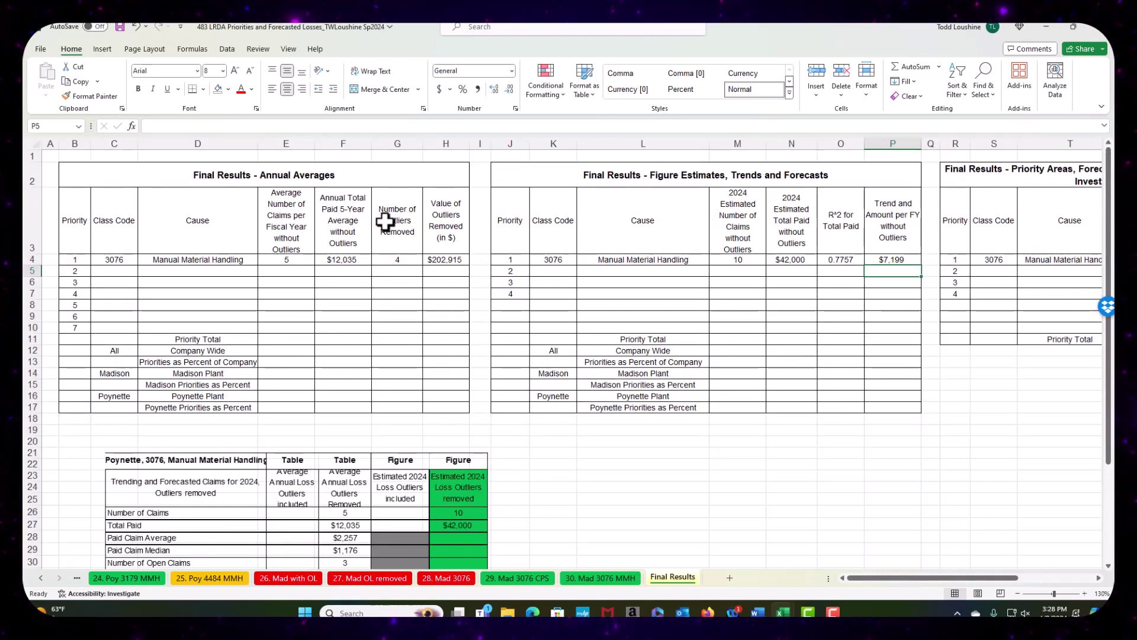
left_click(845, 262)
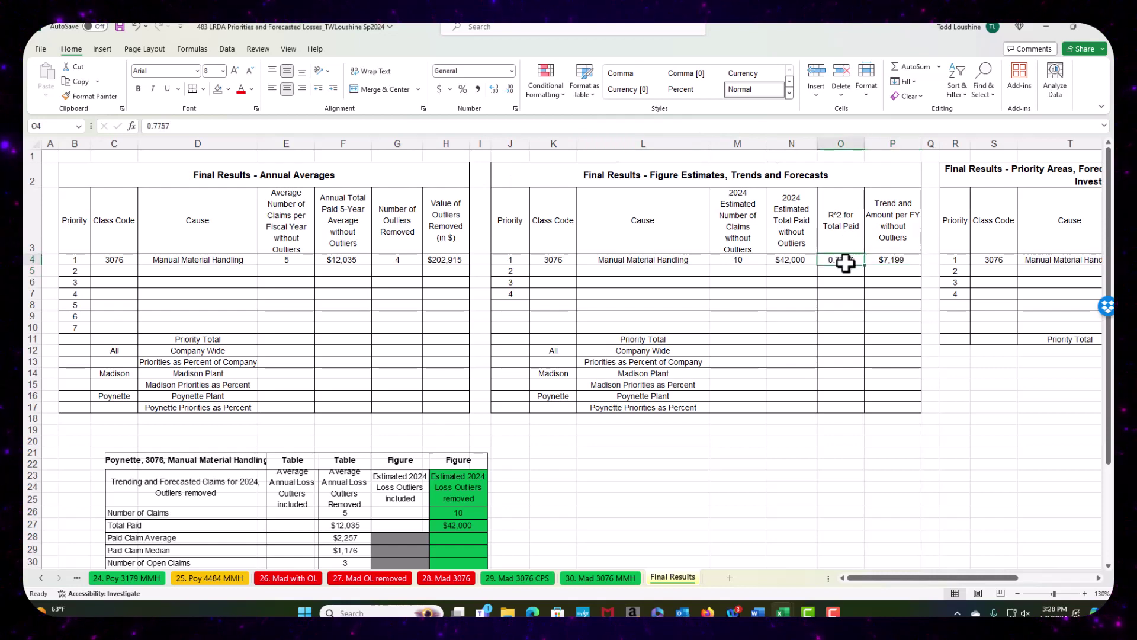
left_click(791, 260)
Step: Change the year to 2024 in the Forecasted Loss heading of the Priority Areas table
left_click_drag(954, 578, 1001, 537)
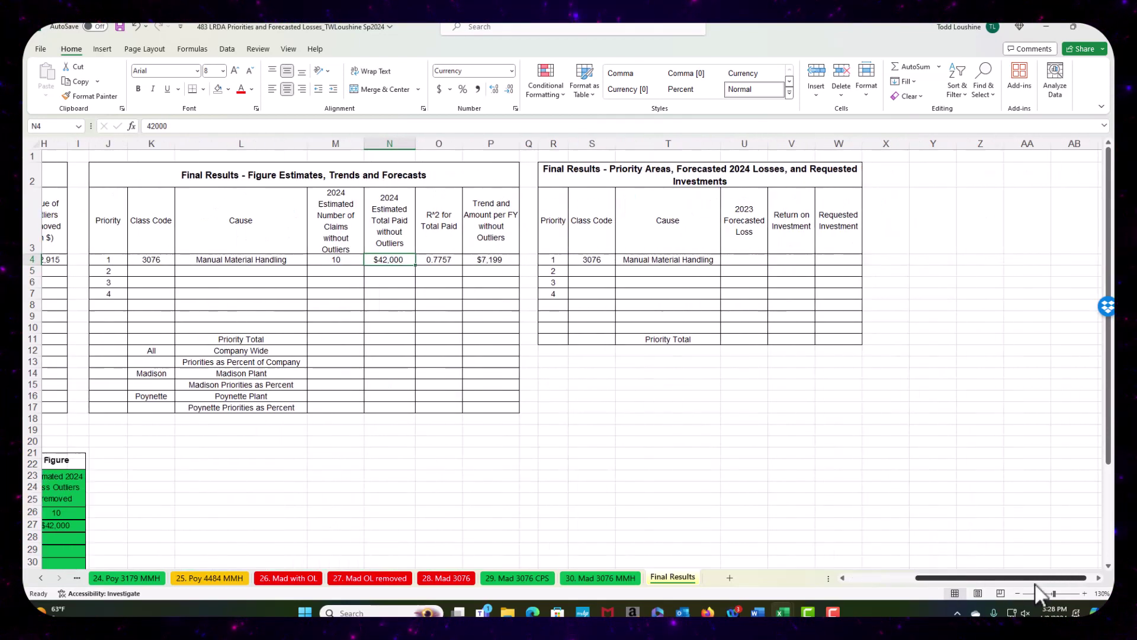
left_click(700, 216)
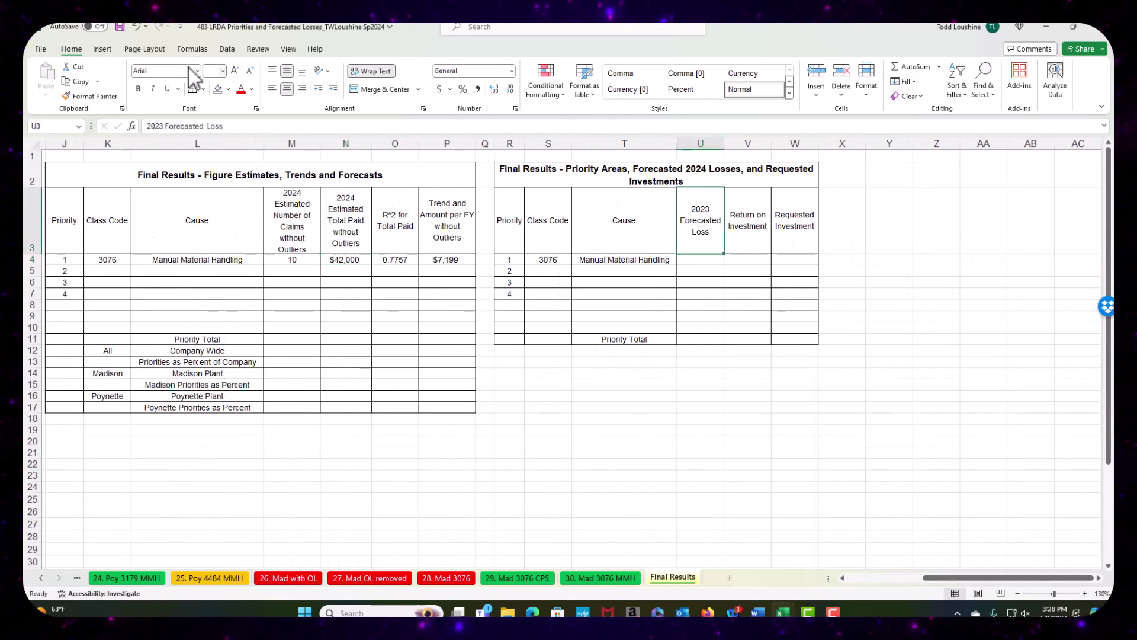
left_click(160, 127)
key("BackSpace")
type("4")
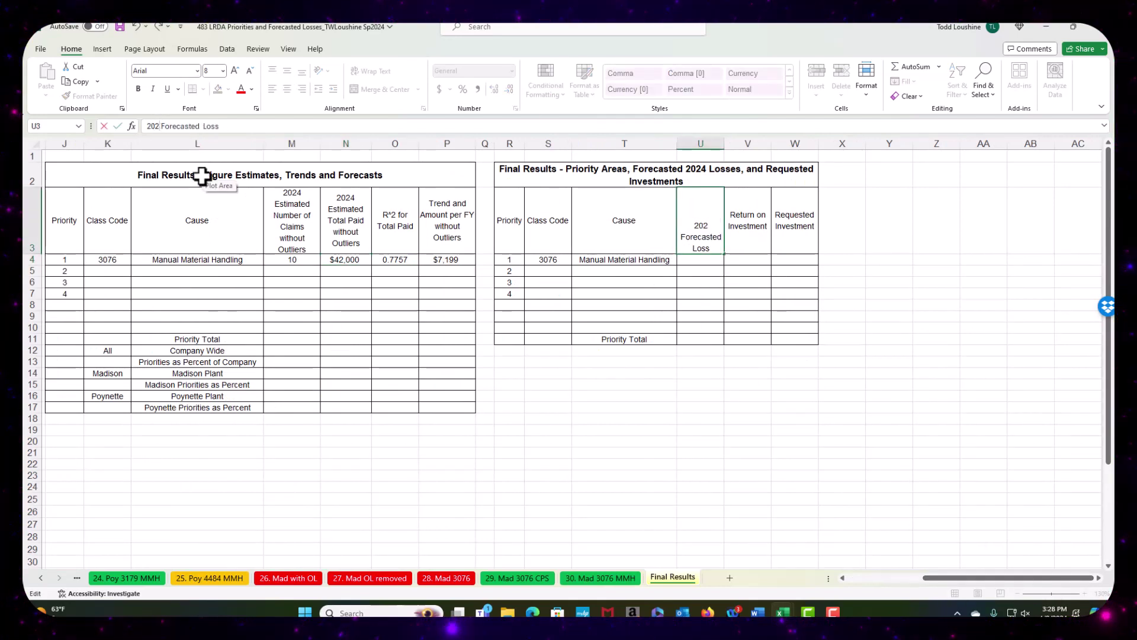
left_click(700, 264)
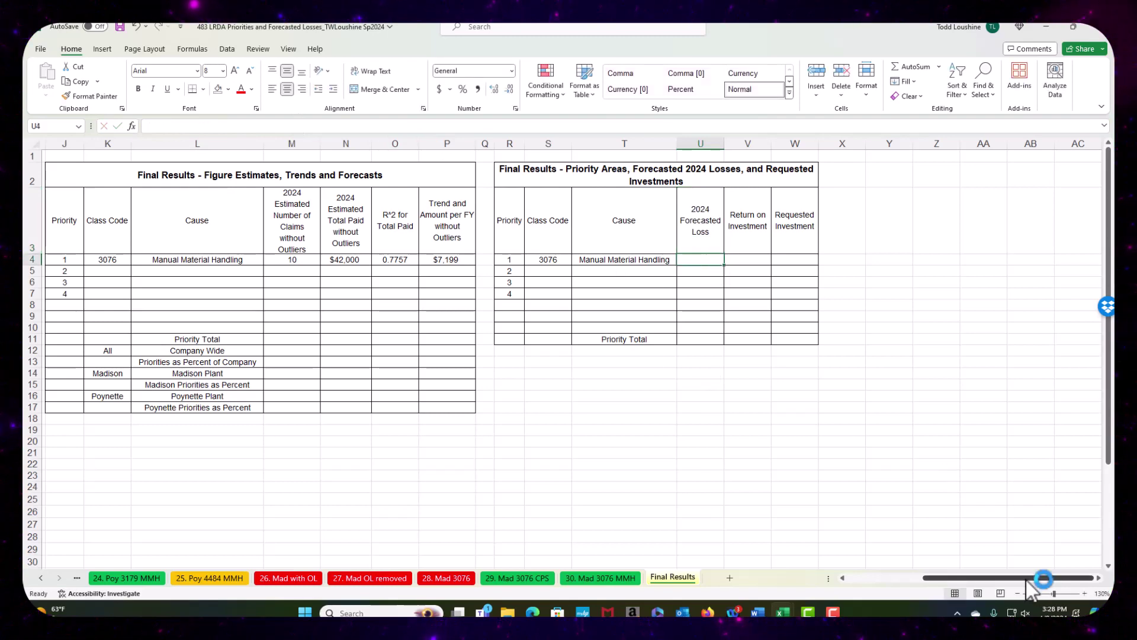
Step: Insert a blank column before the Class Code column of the Annual Averages table
left_click_drag(1028, 578, 952, 578)
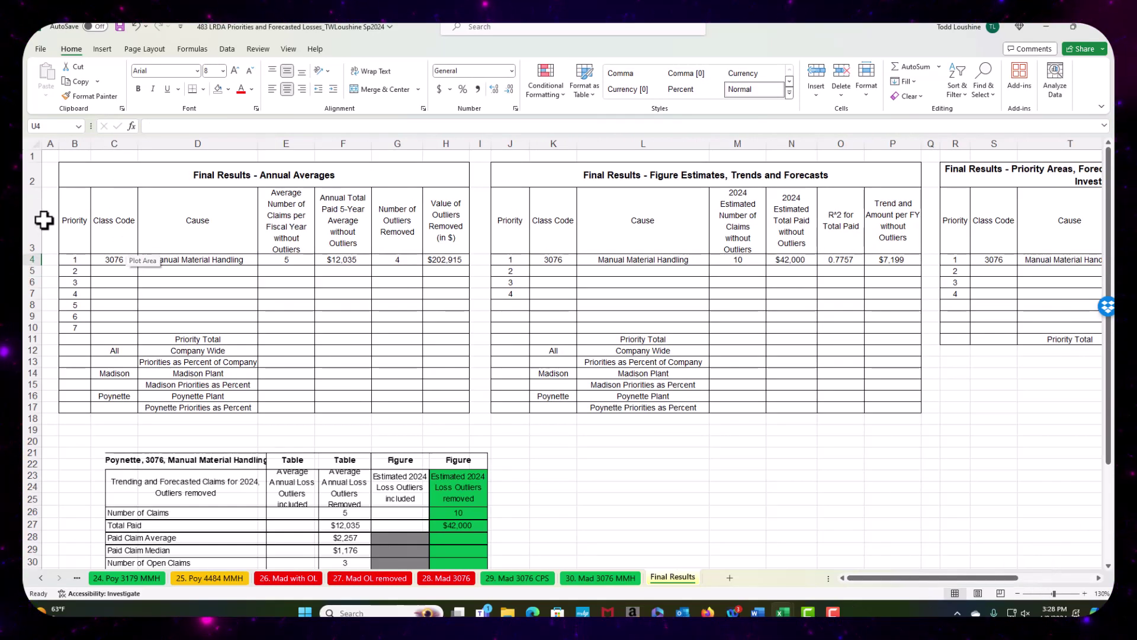
left_click(105, 141)
right_click(110, 144)
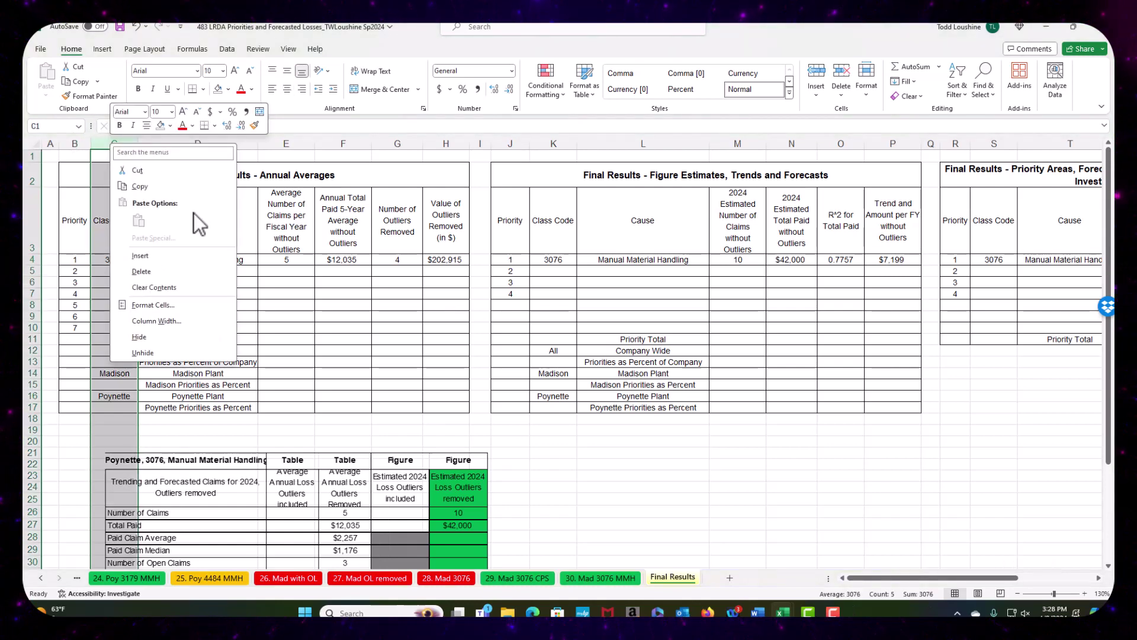
left_click(140, 255)
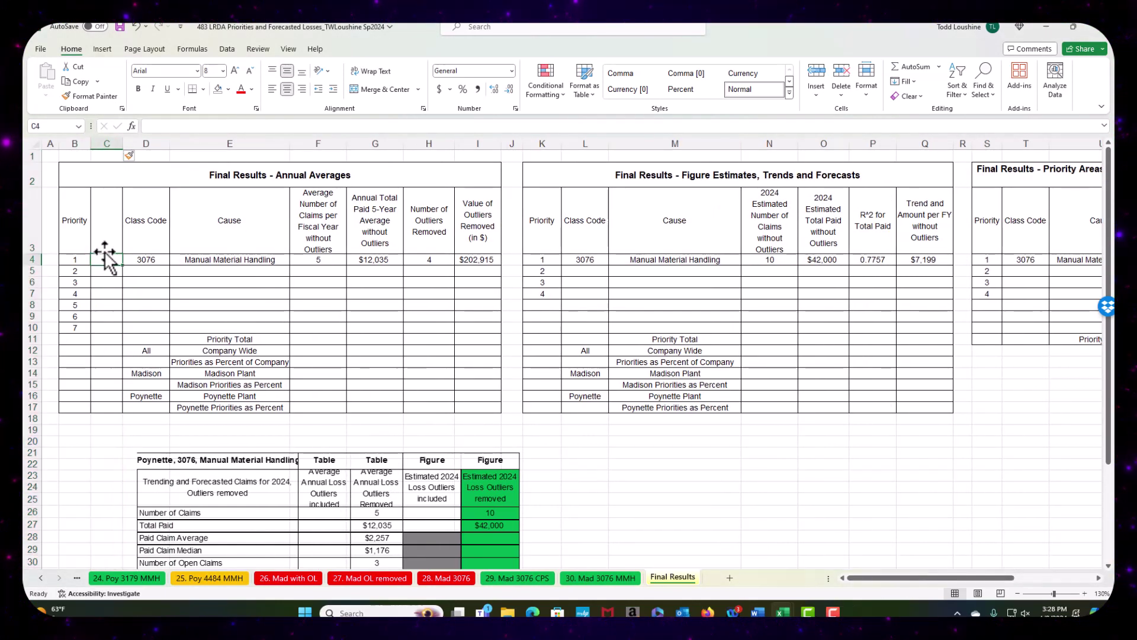
Step: Head the blank column of the Annual Averages table Site and enter Poy as the site for priority 1
left_click(103, 245)
type("S")
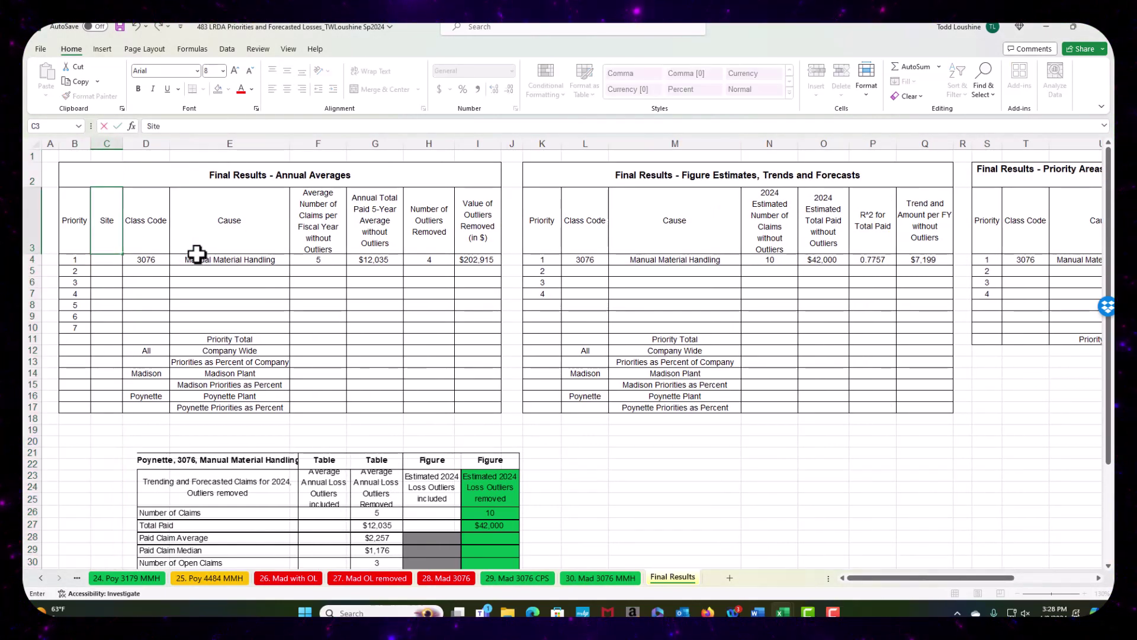
type("ite")
key("Return")
type("P")
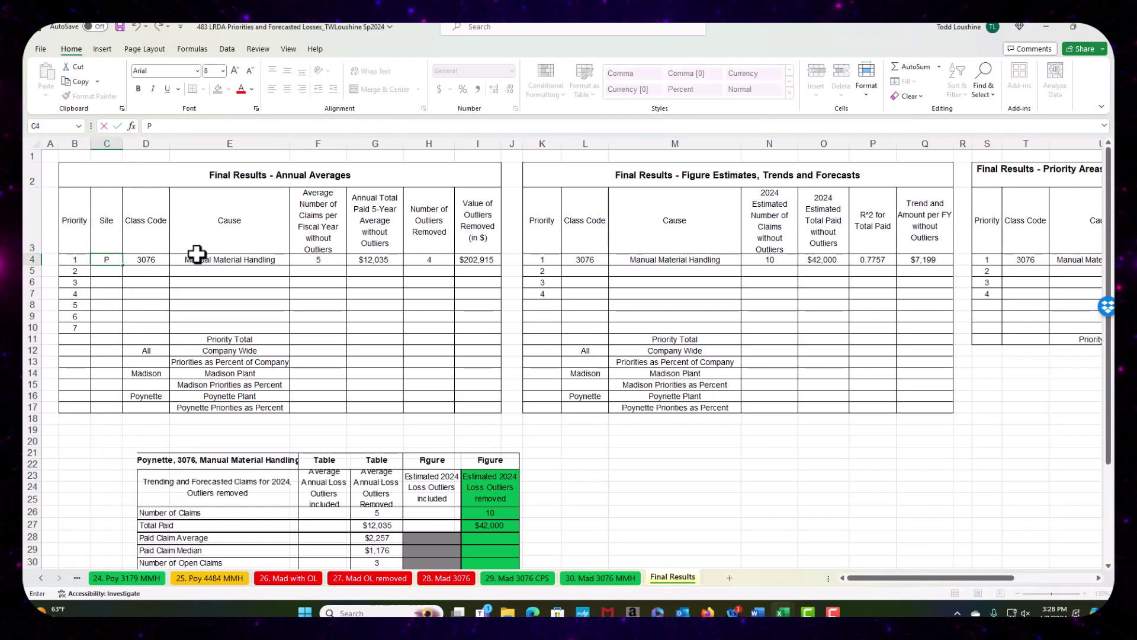
type("oy")
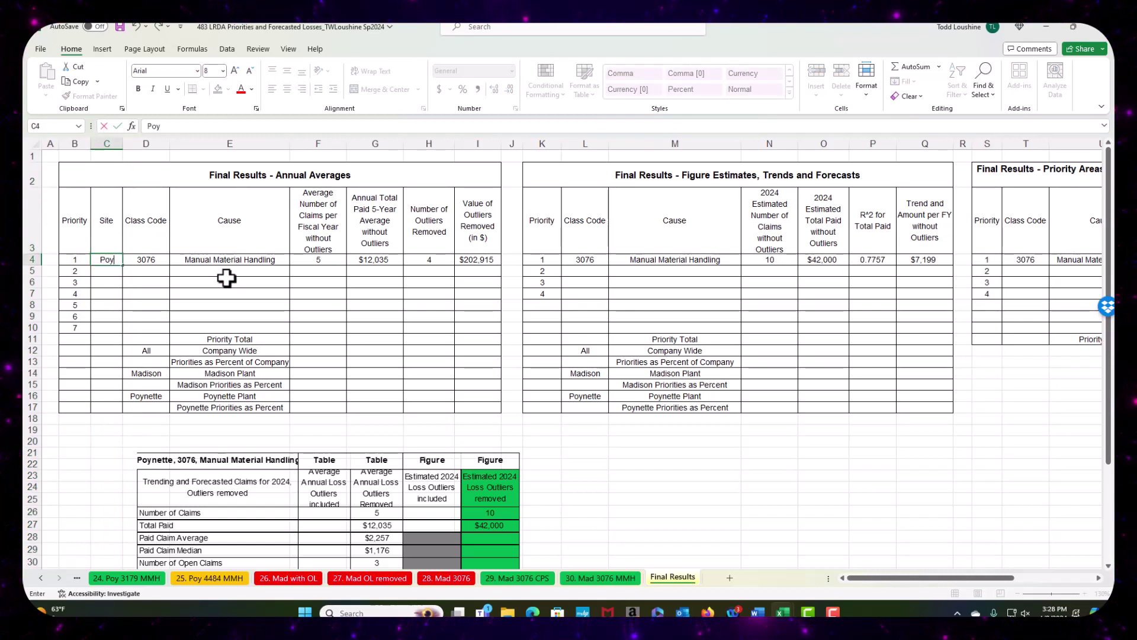
key("Return")
Step: Add a Site column before Class Code in the Figure Estimates table and enter Poy for priority 1
left_click(589, 141)
right_click(589, 140)
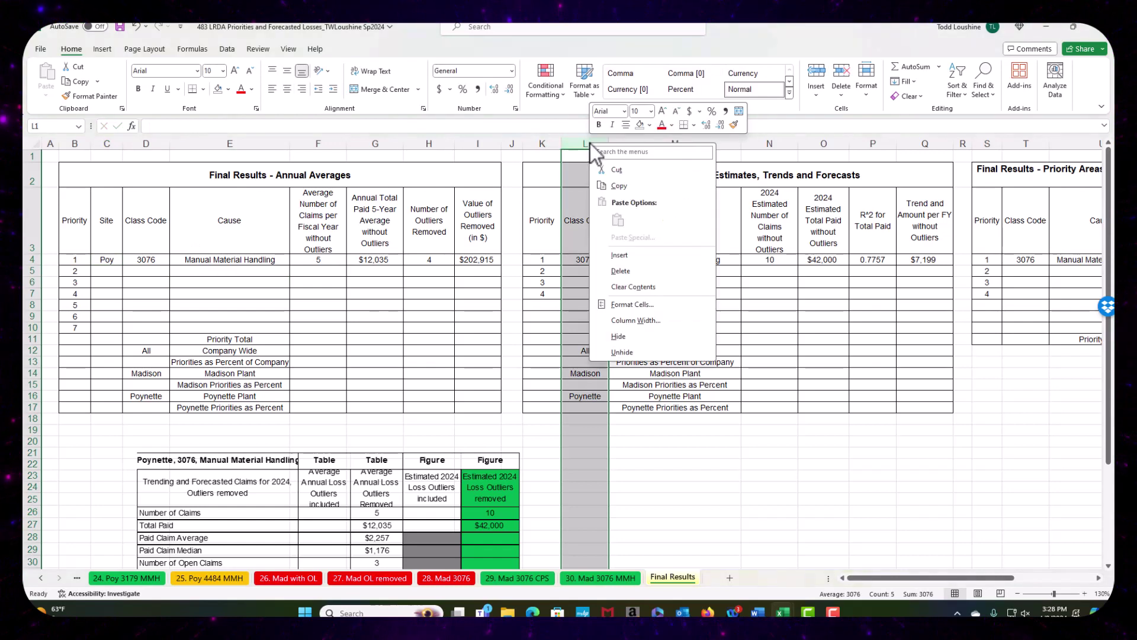
left_click(619, 254)
left_click(588, 226)
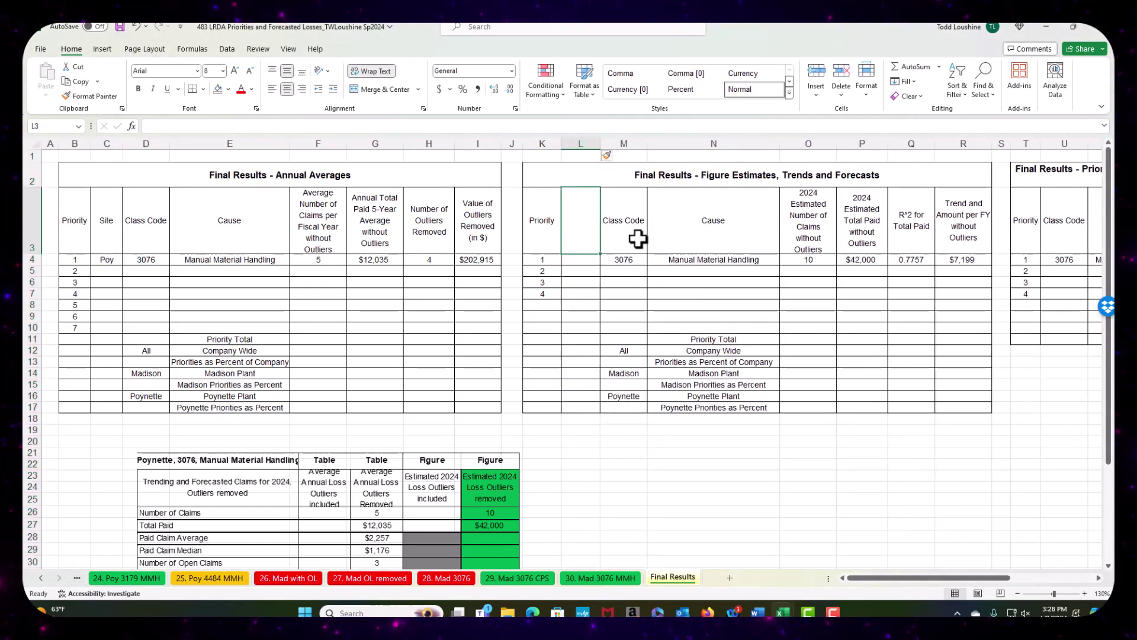
type("Site")
key("Return")
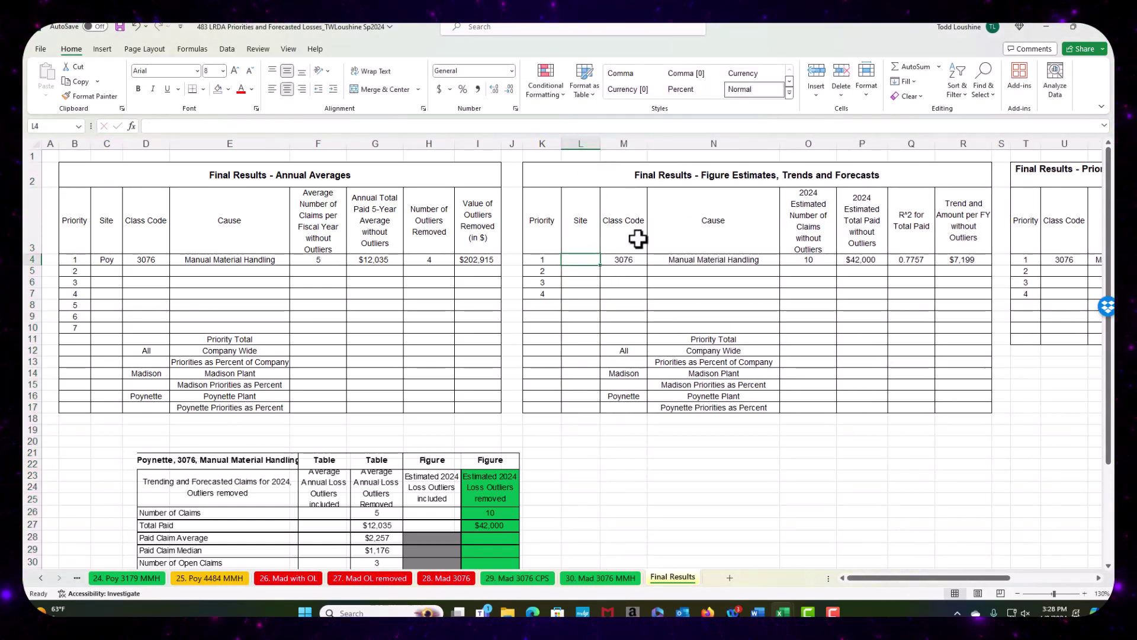
type("Poy")
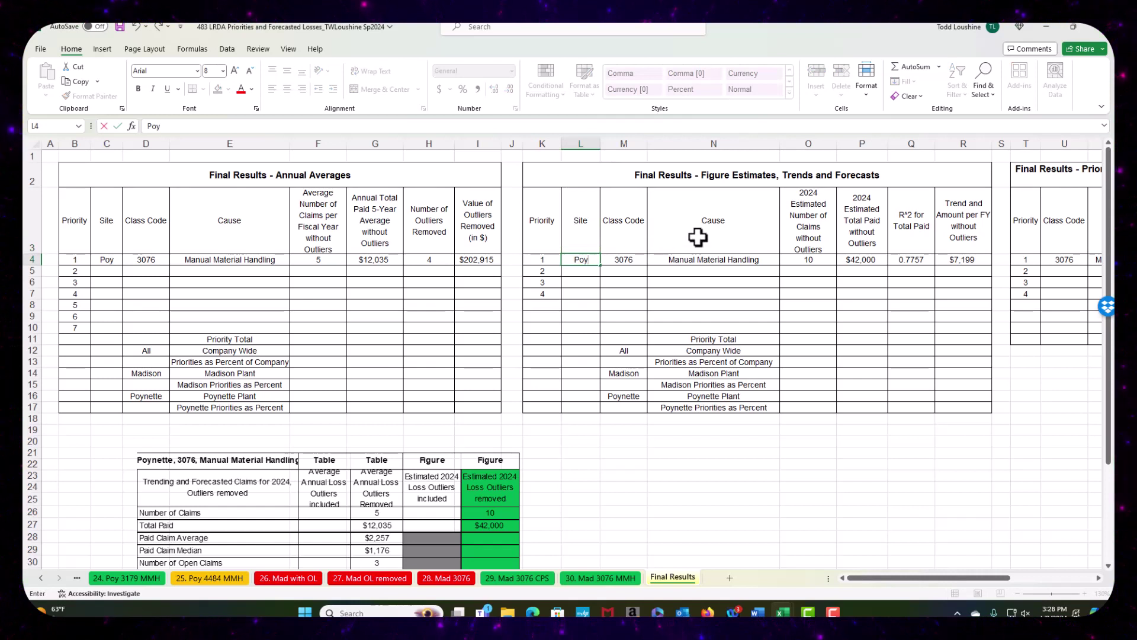
Step: Add a Site column before Class Code in the Priority Areas table and enter Poy for priority 1
right_click(1059, 141)
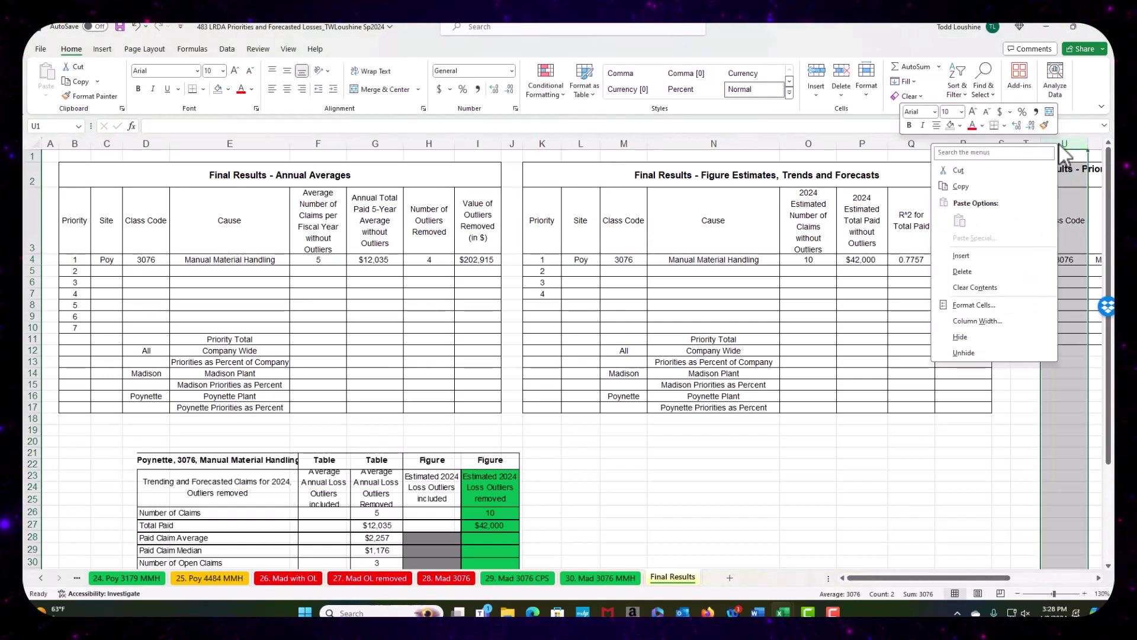
left_click(982, 261)
left_click(1053, 238)
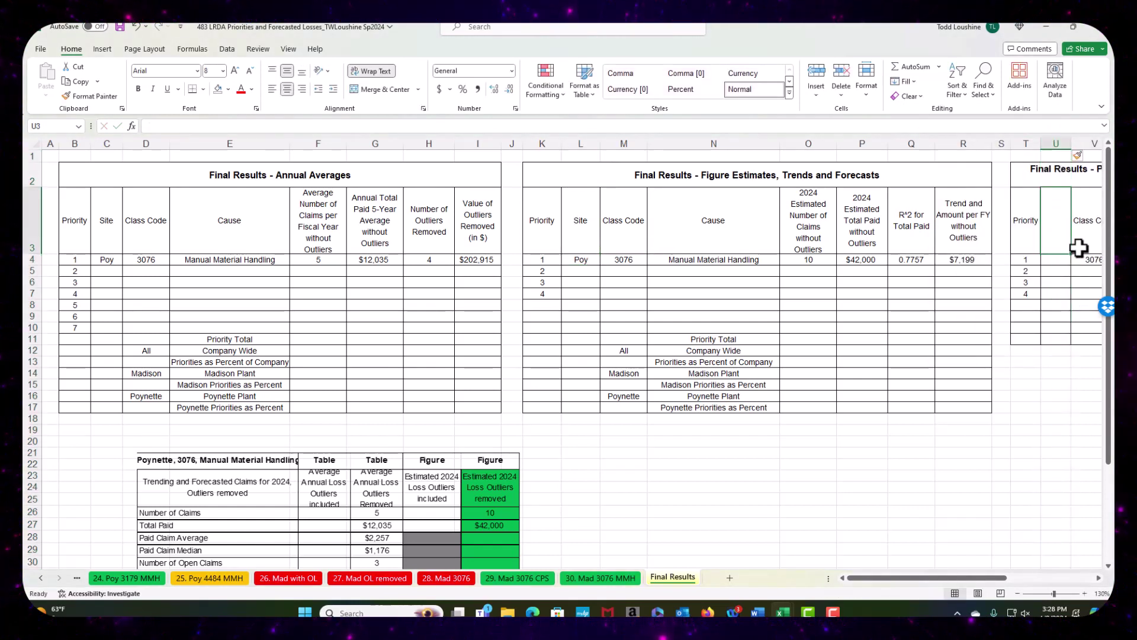
type("P")
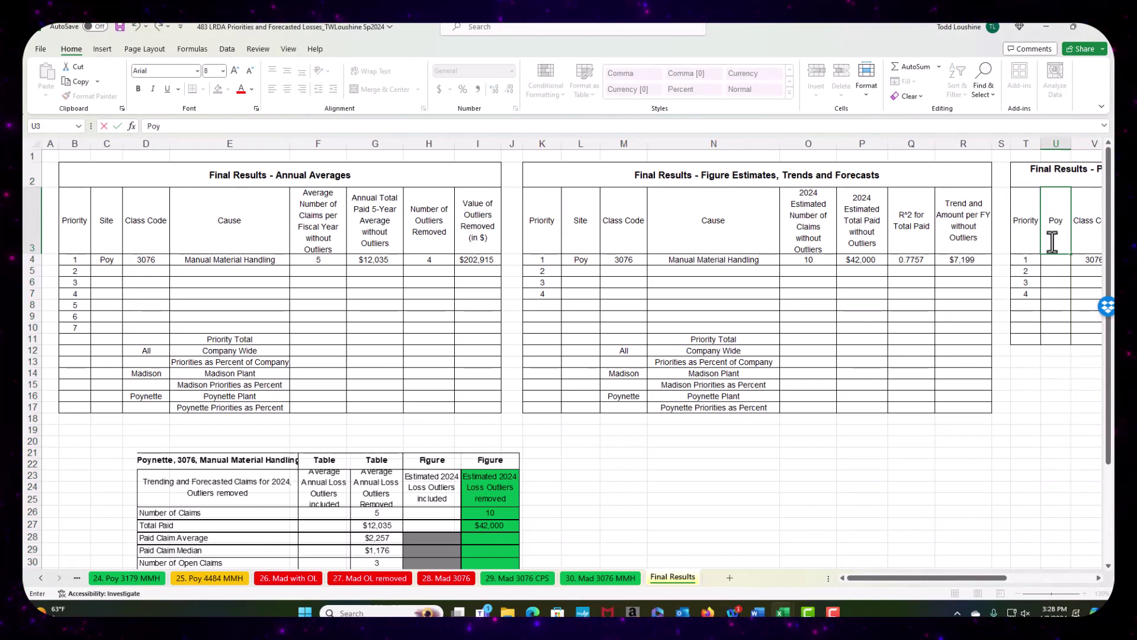
type("oy")
key("BackSpace")
key("BackSpace")
key("BackSpace")
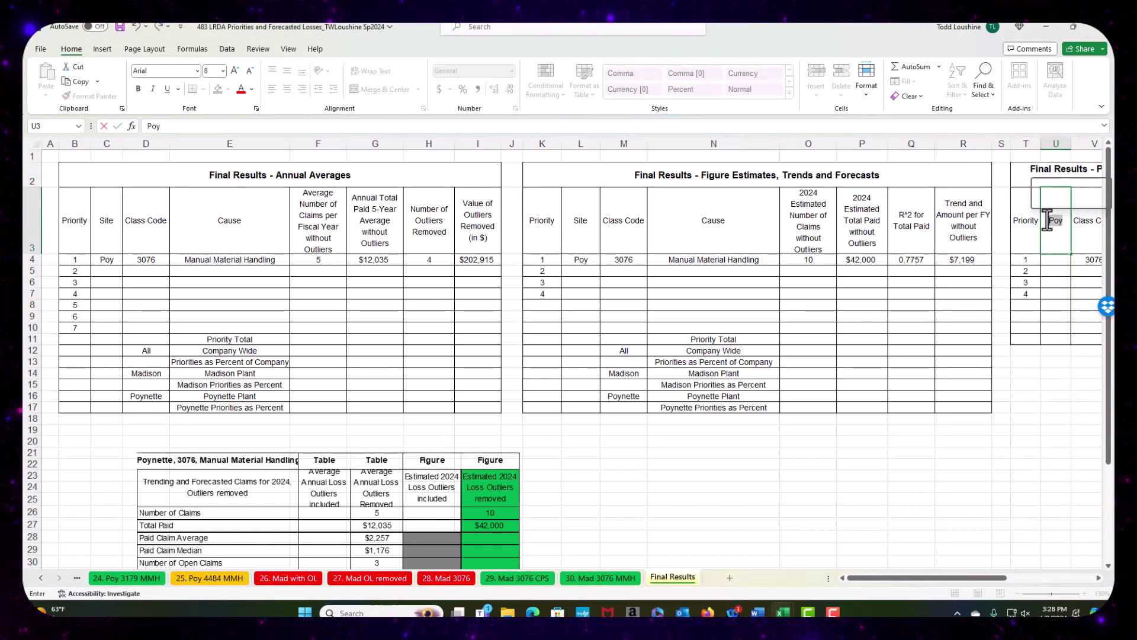
type("Site")
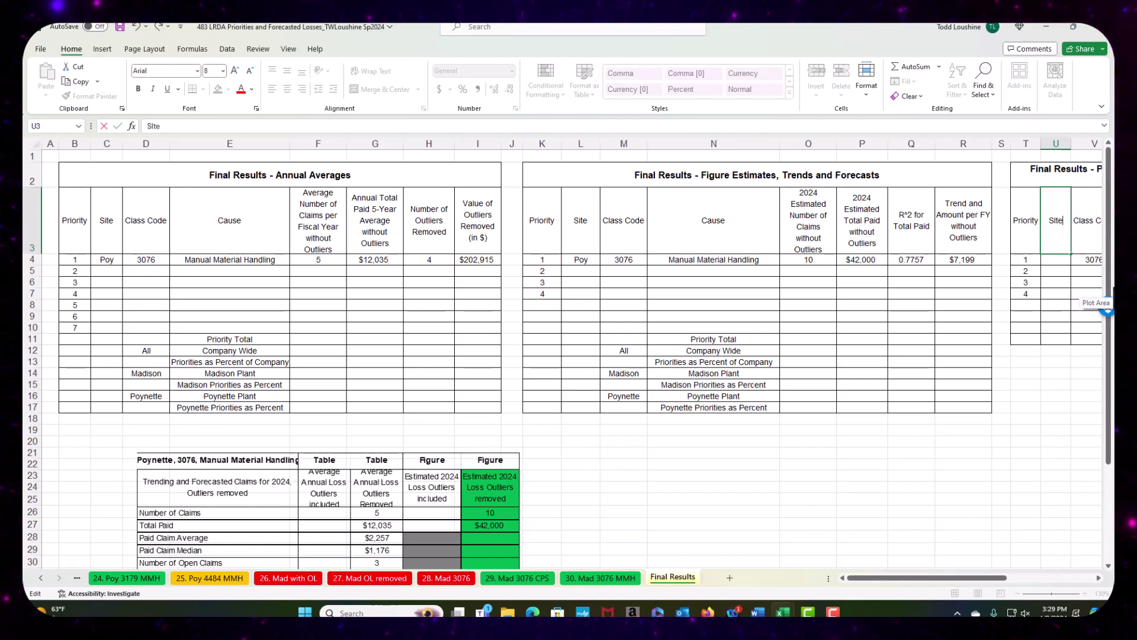
key("Return")
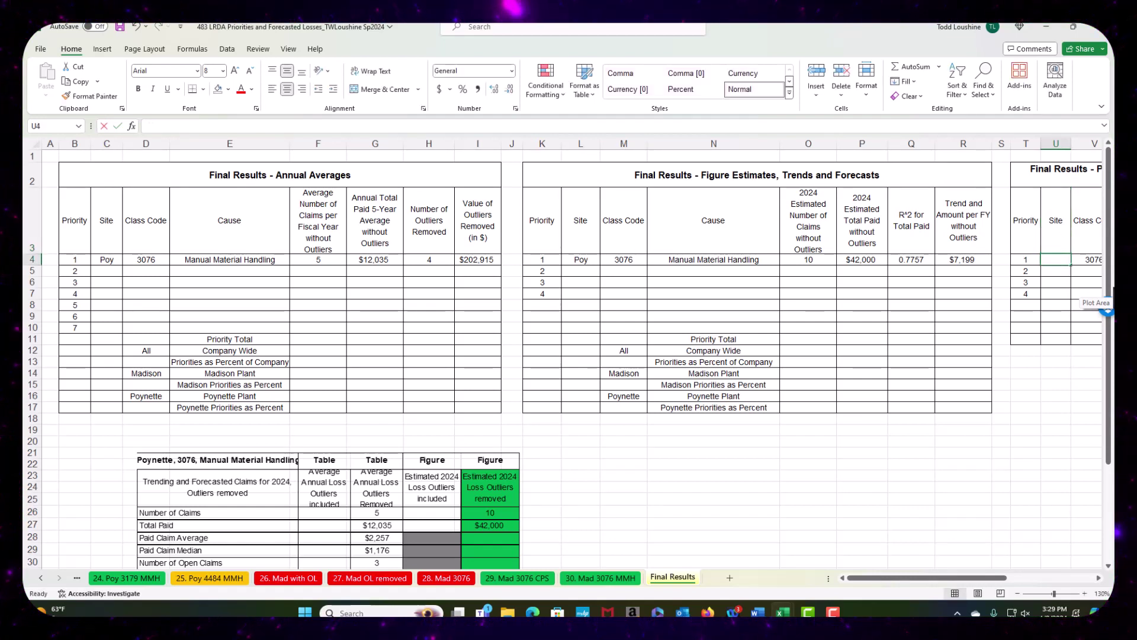
type("Poy")
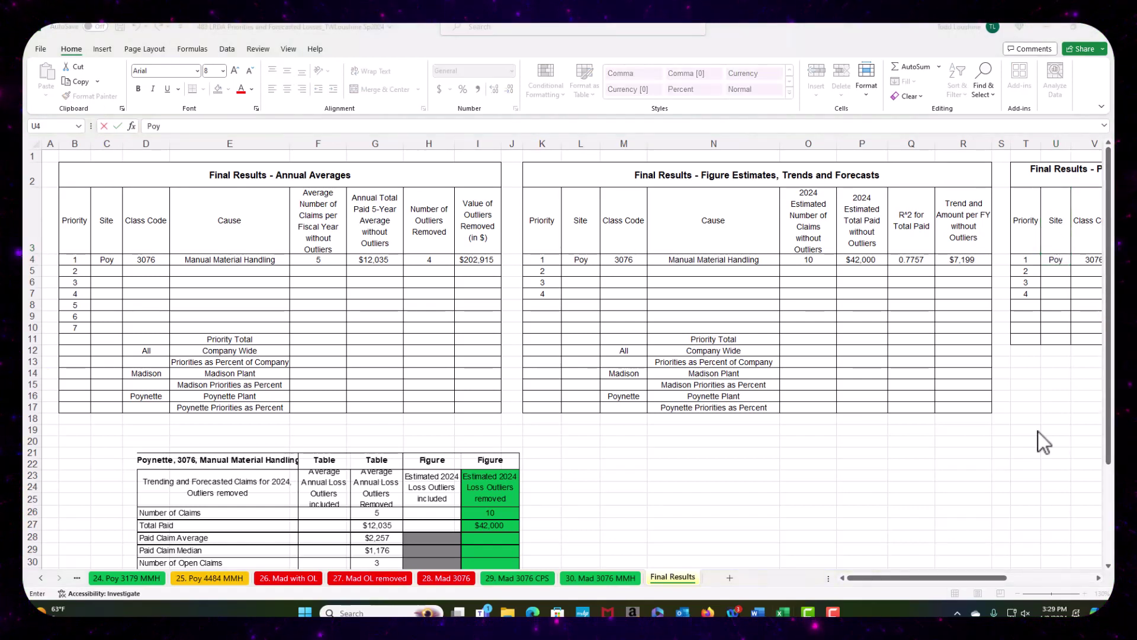
Step: Move the Poynette, 3076, Manual Material Handling summary picture below the Priority Areas table
left_click_drag(968, 575, 1027, 577)
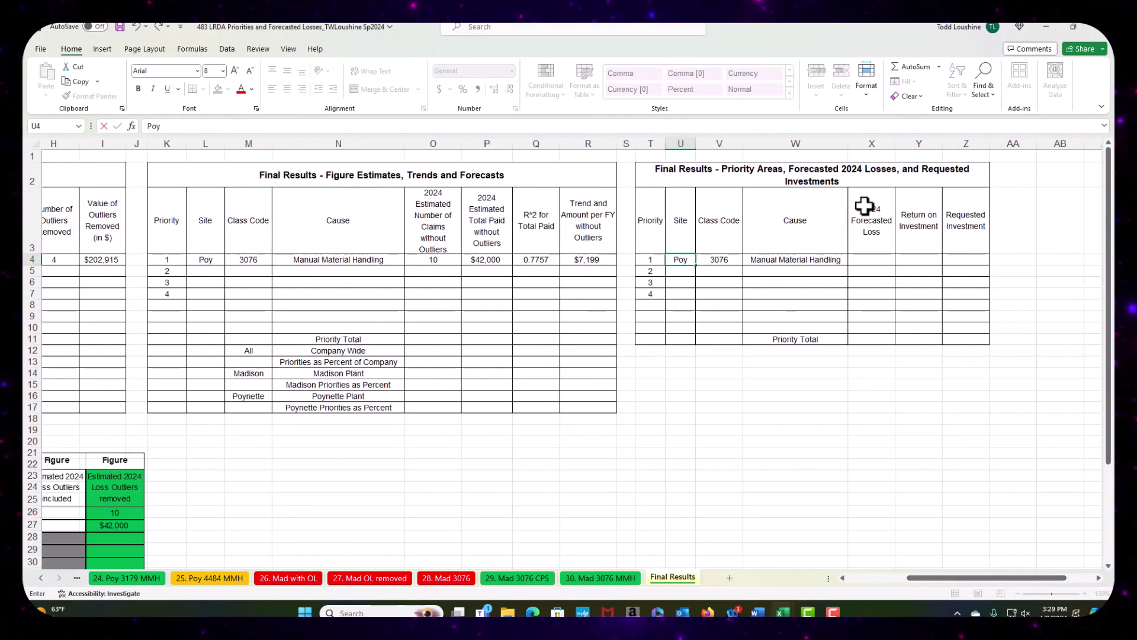
left_click(132, 480)
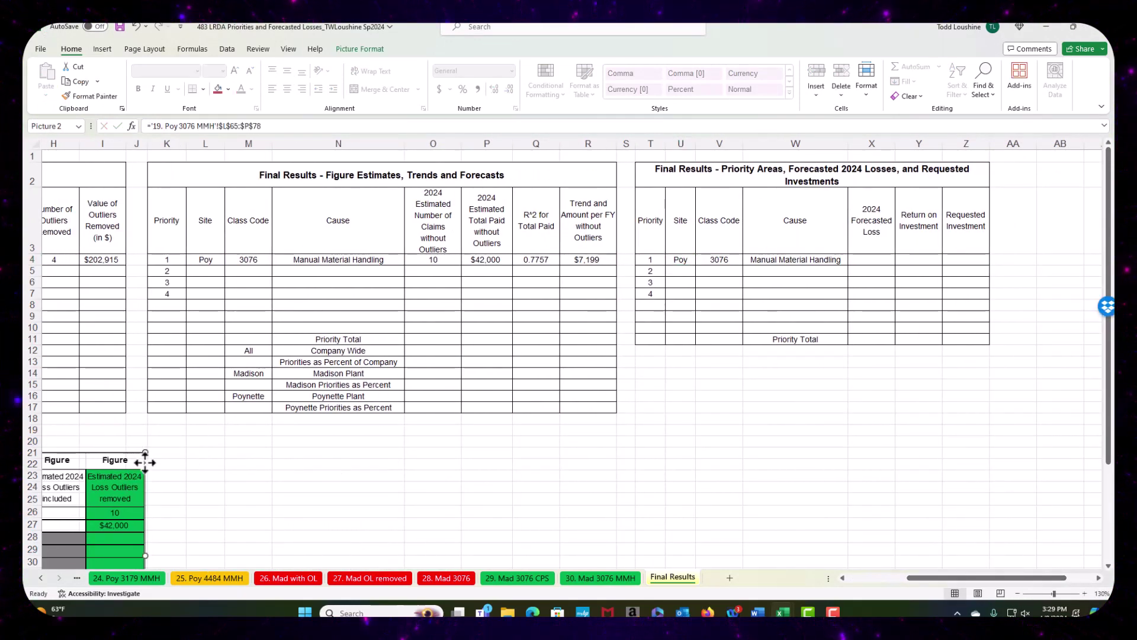
left_click_drag(148, 454, 1008, 383)
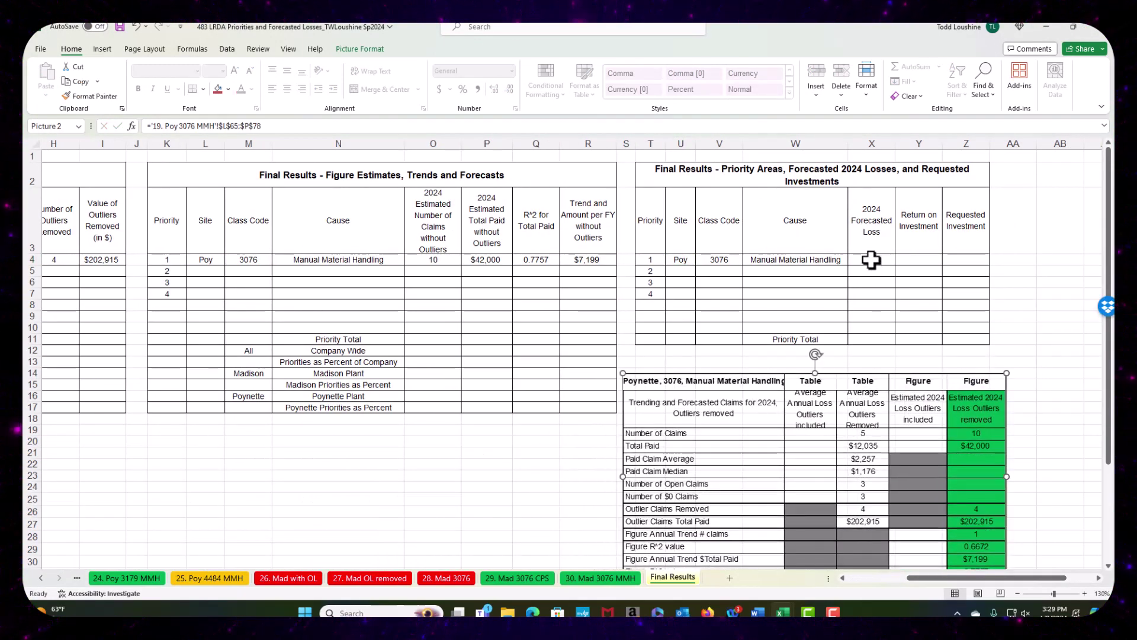
Step: Link the 2024 Forecasted Loss for priority 1 to its 2024 Estimated Total Paid in the Figure Estimates table
left_click(871, 259)
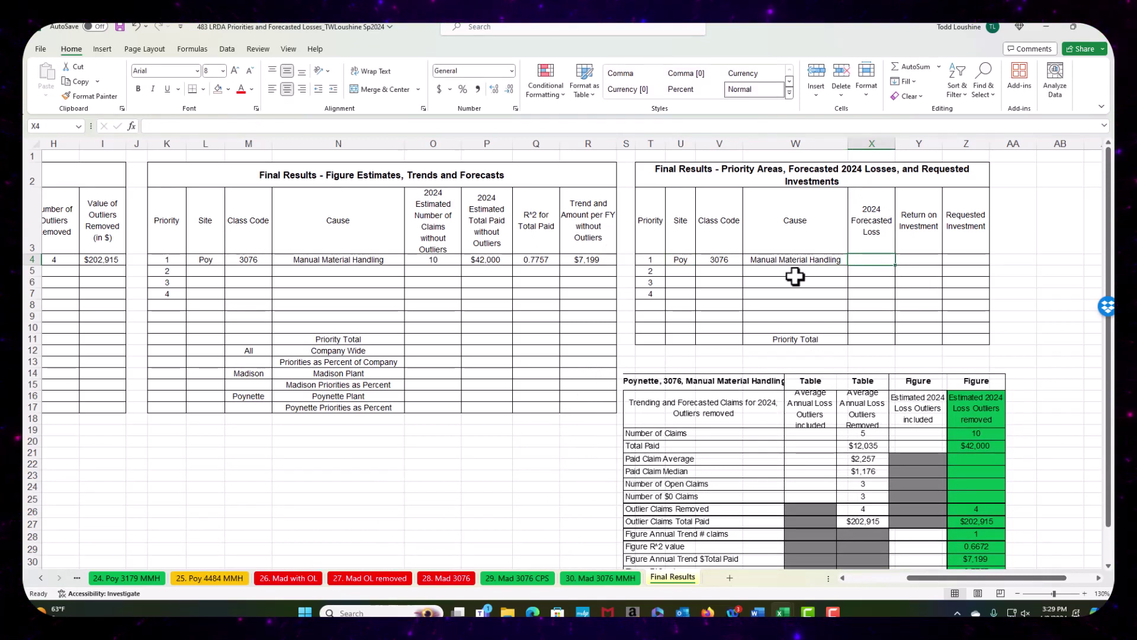
type("=")
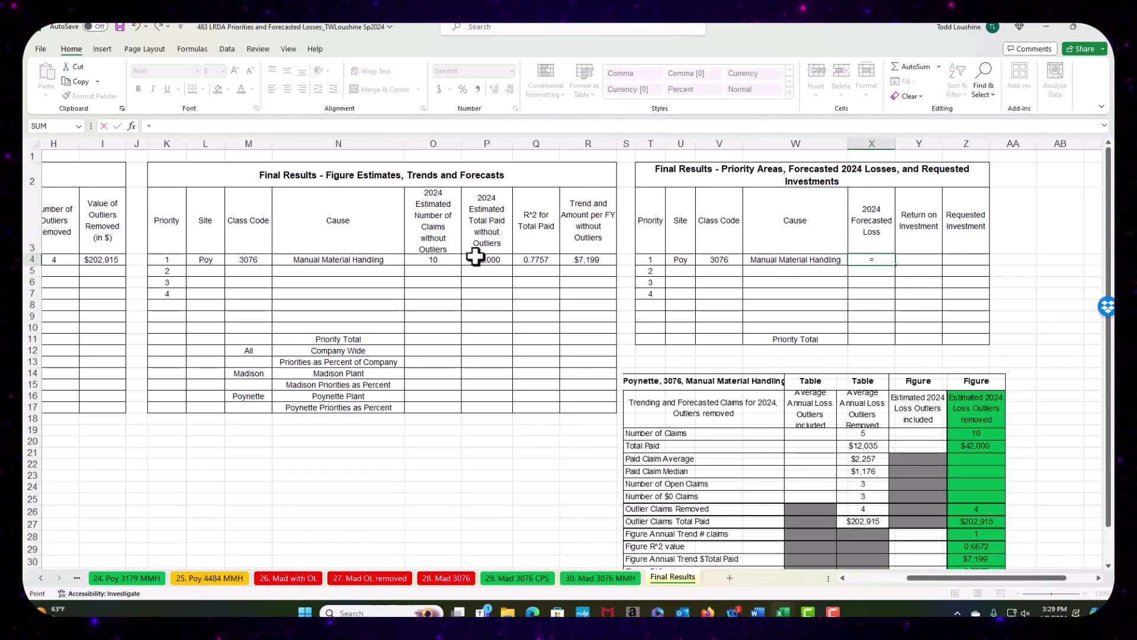
left_click(476, 256)
key("Return")
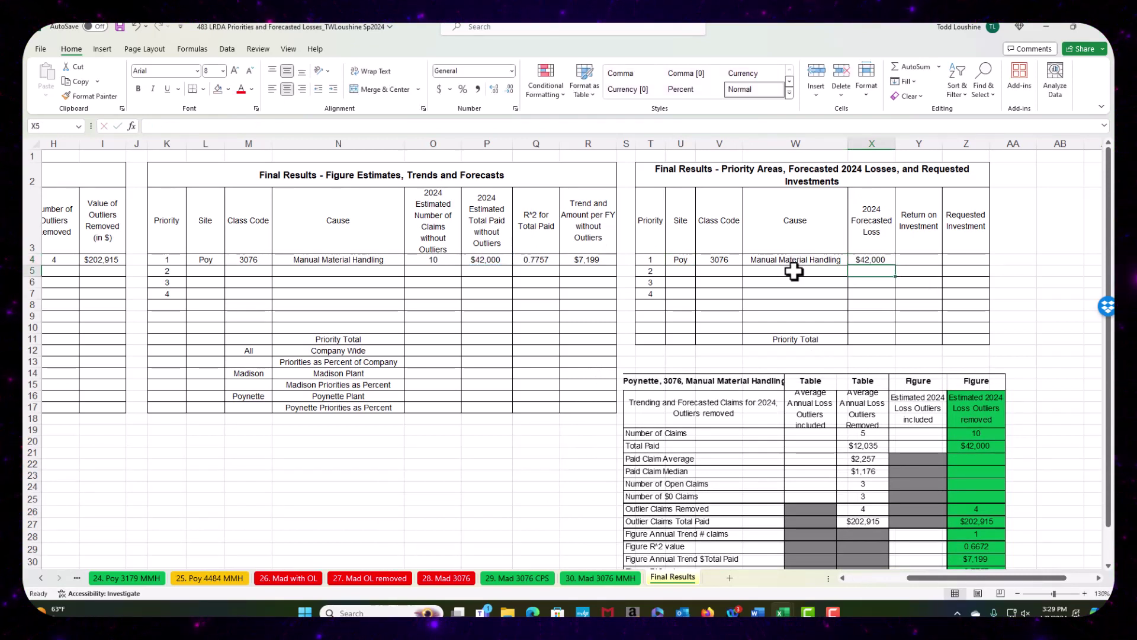
Step: Enter 25% as the Return on Investment for priority 1 in the Priority Areas table
left_click(931, 260)
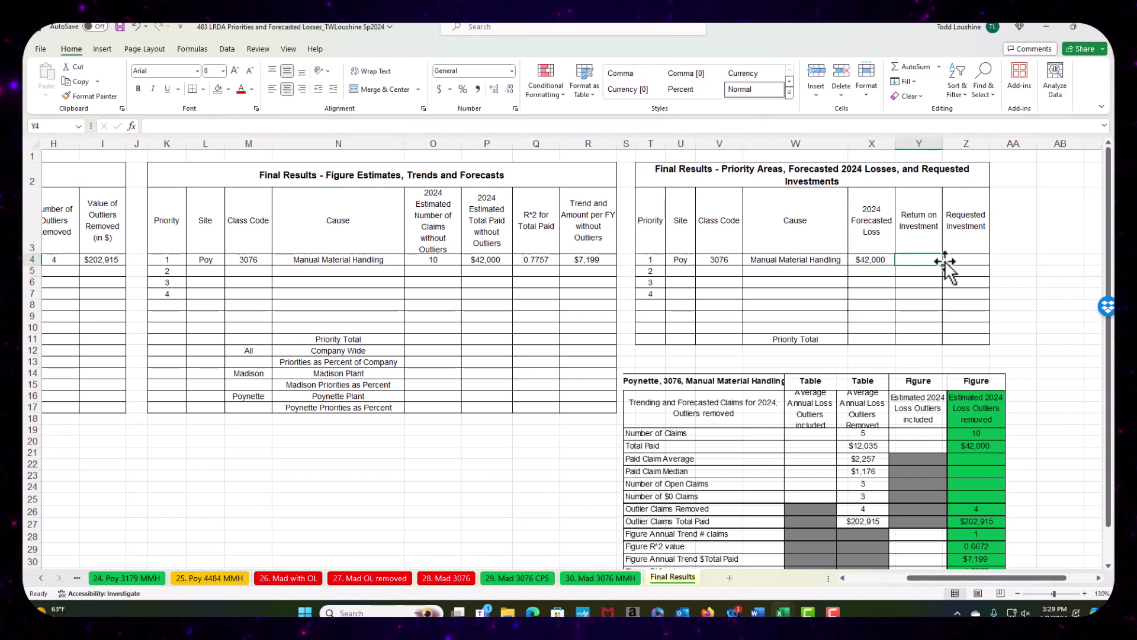
type("25")
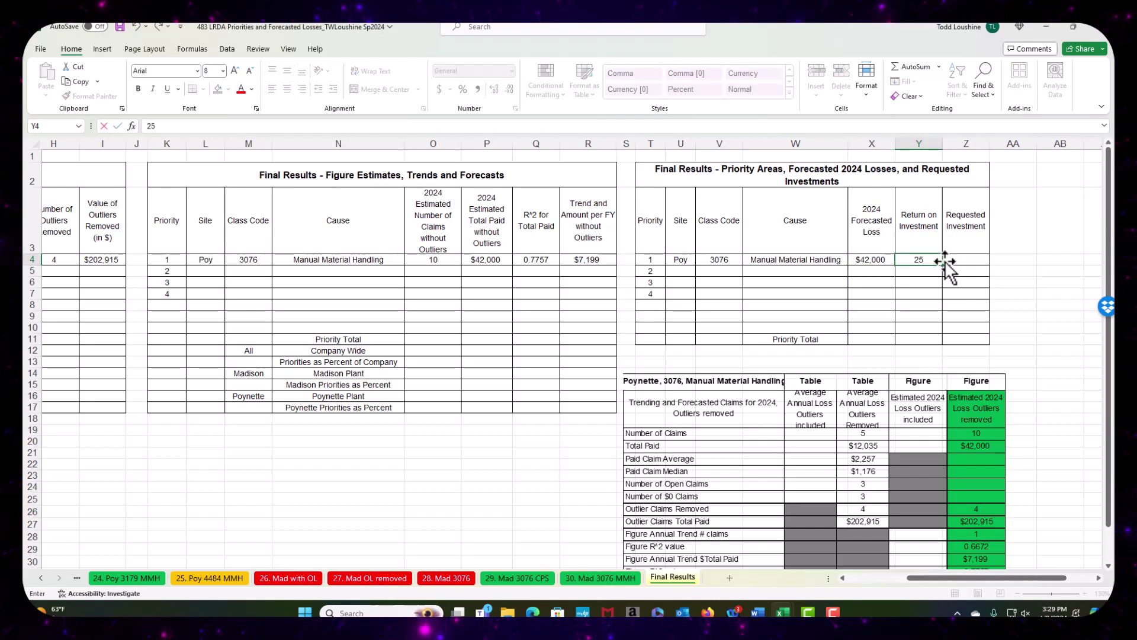
left_click(919, 305)
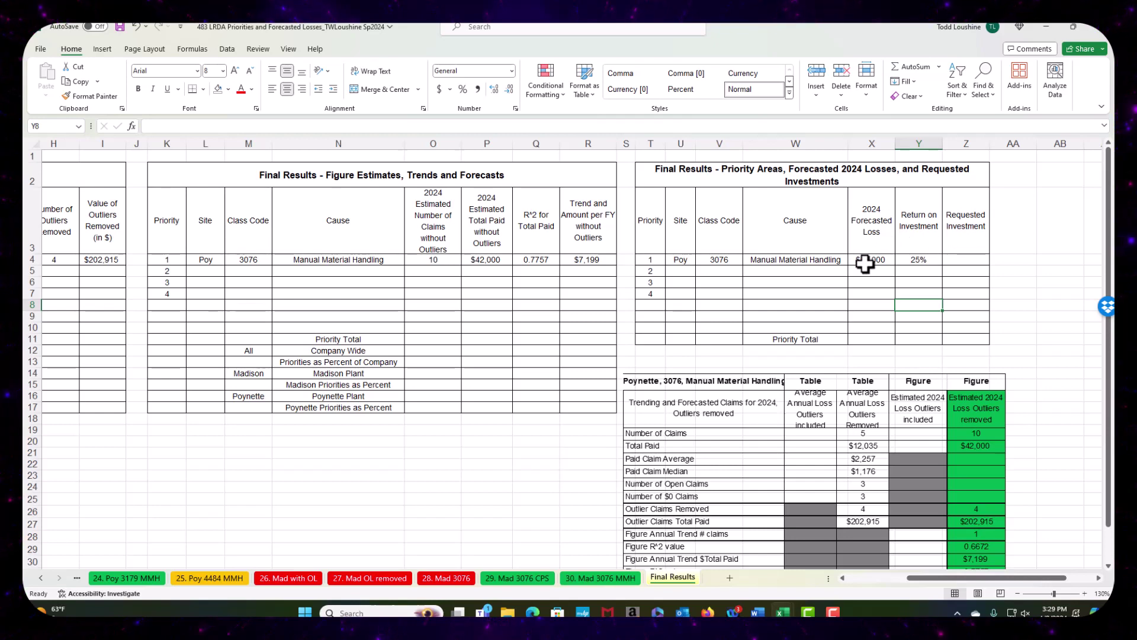
Step: Move the Poynette summary picture below the Figure Estimates table and enter the label "ROI =" in cell V17
left_click_drag(916, 384, 434, 445)
left_click(731, 407)
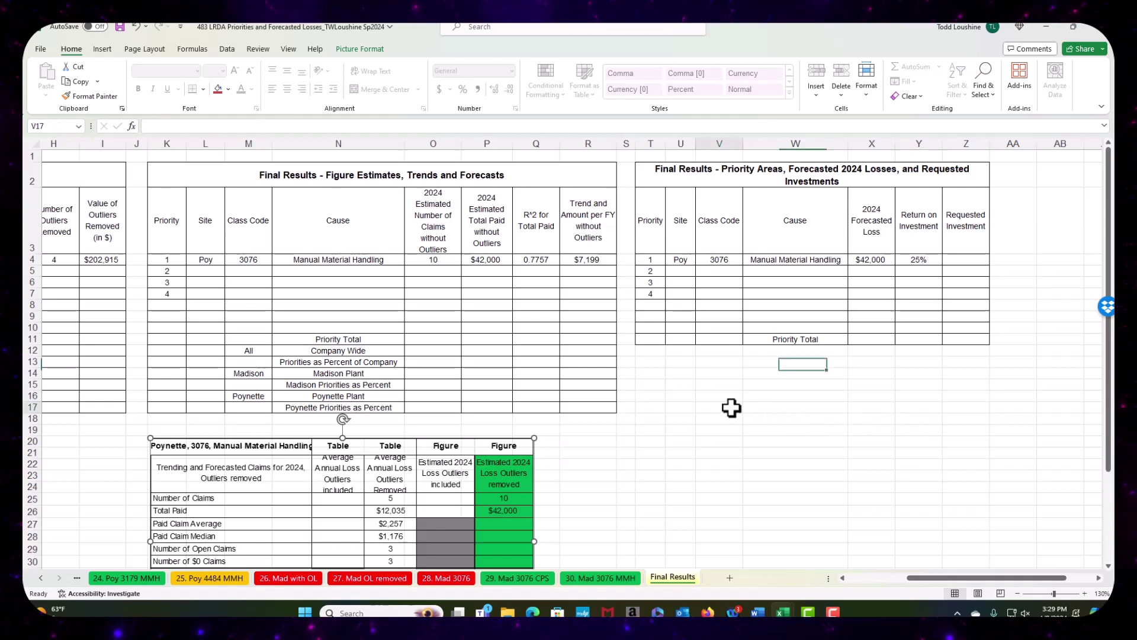
left_click(1085, 593)
left_click(1085, 592)
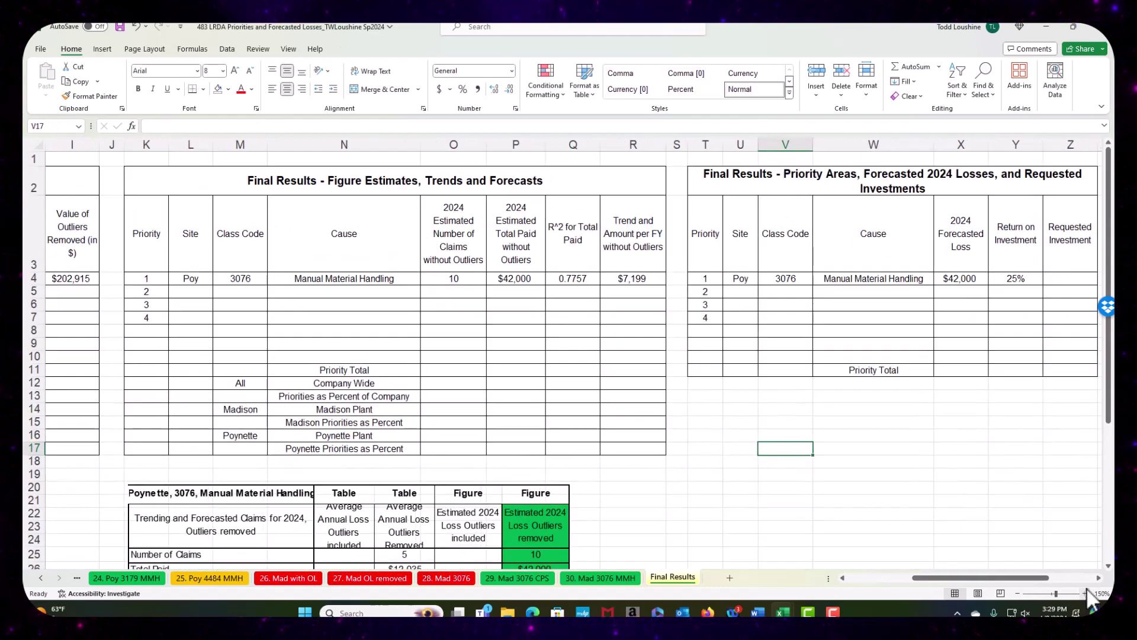
scroll(1007, 504, "down", 1)
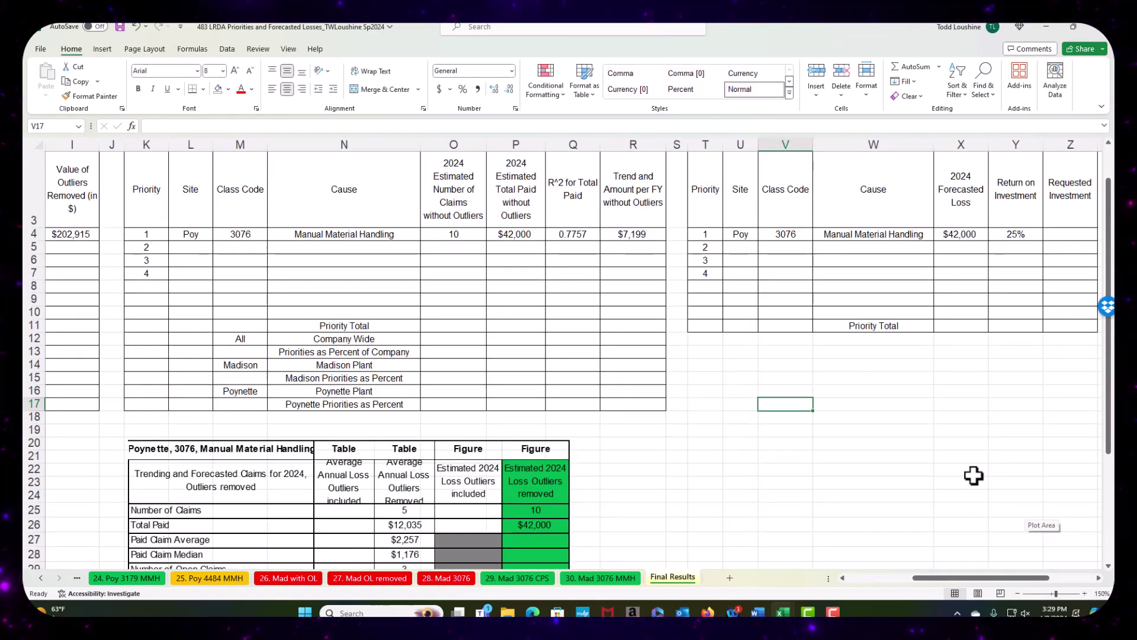
type("ROI")
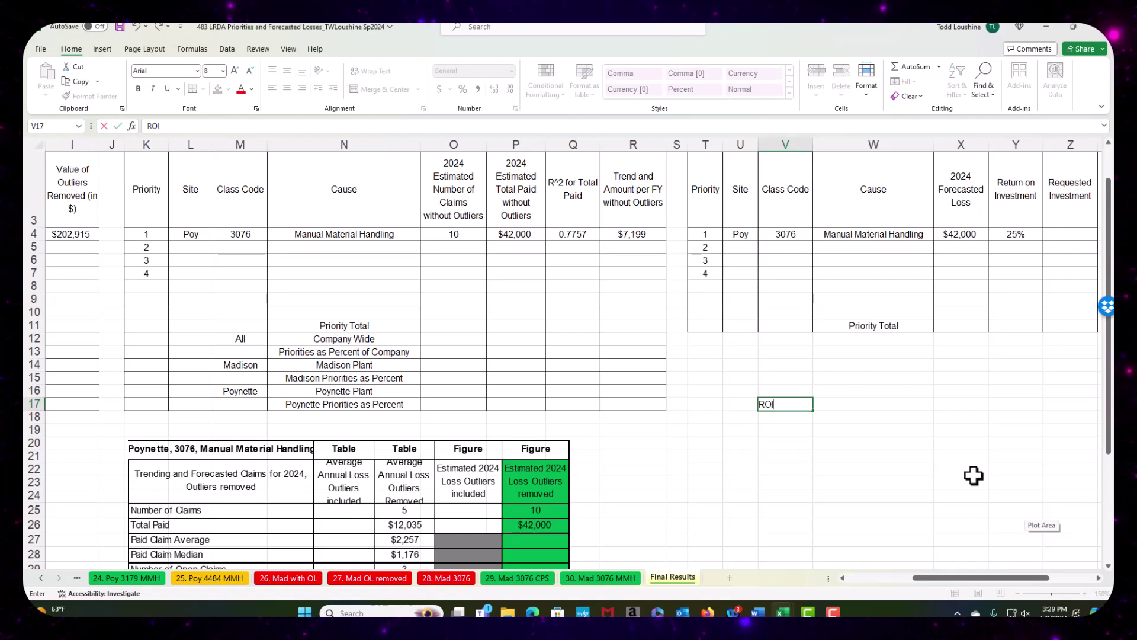
type(" =")
key("Tab")
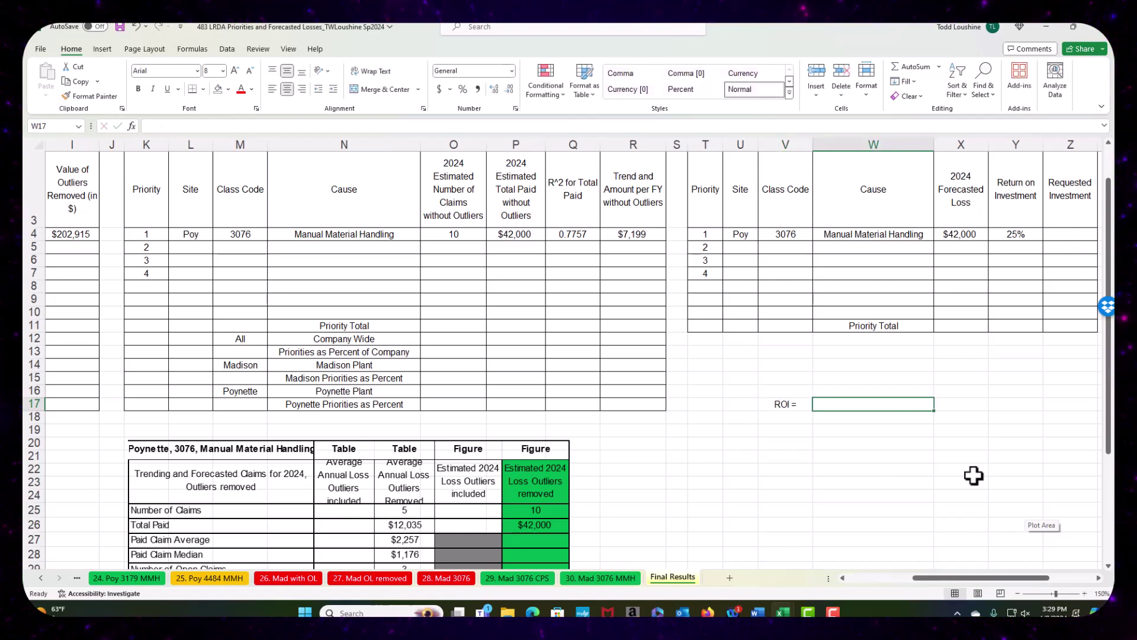
Step: Write the ROI formula as text in cell W17: "(Forecasted Loss - Requested Investment)/(Requested Investment)"
type("(")
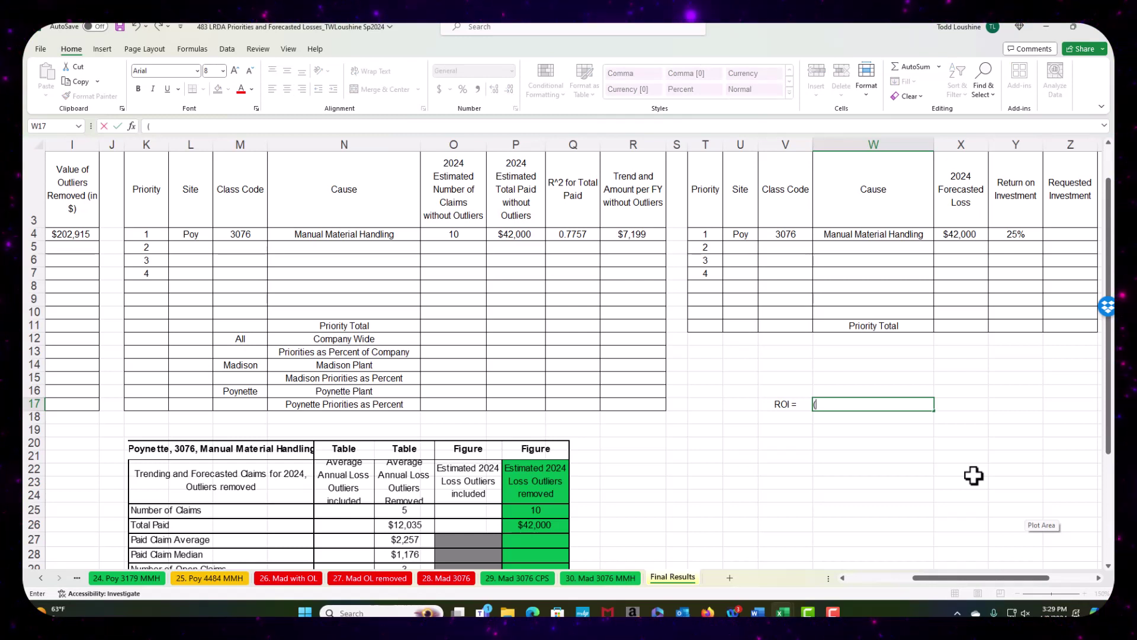
type("Forecast")
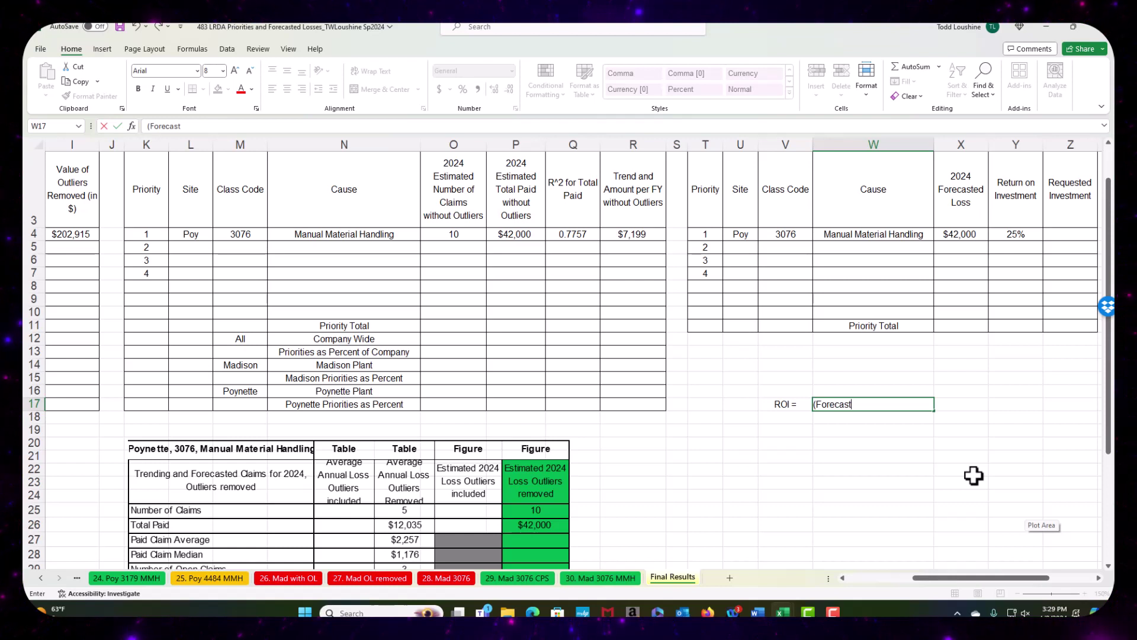
type("ed Loss ")
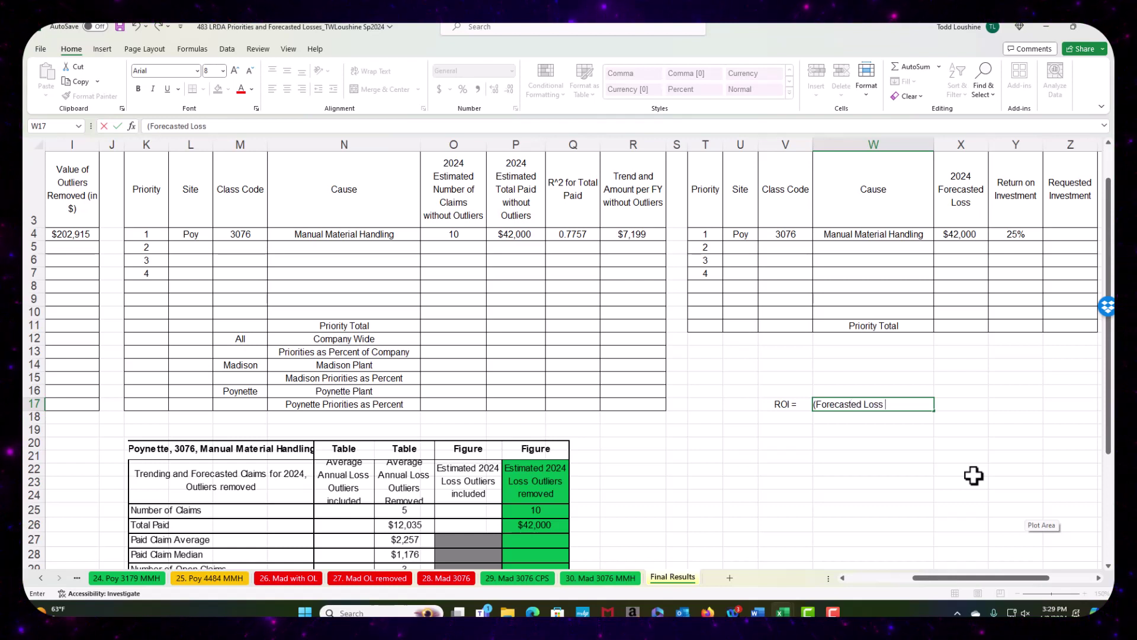
type("- Requested Investment)/")
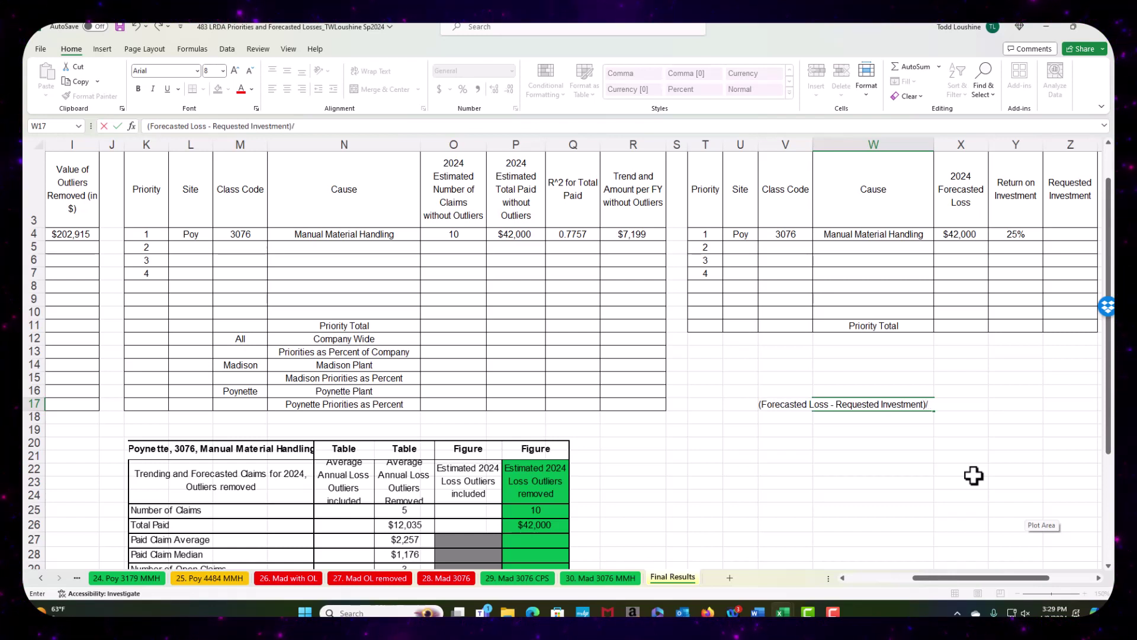
type("(Re")
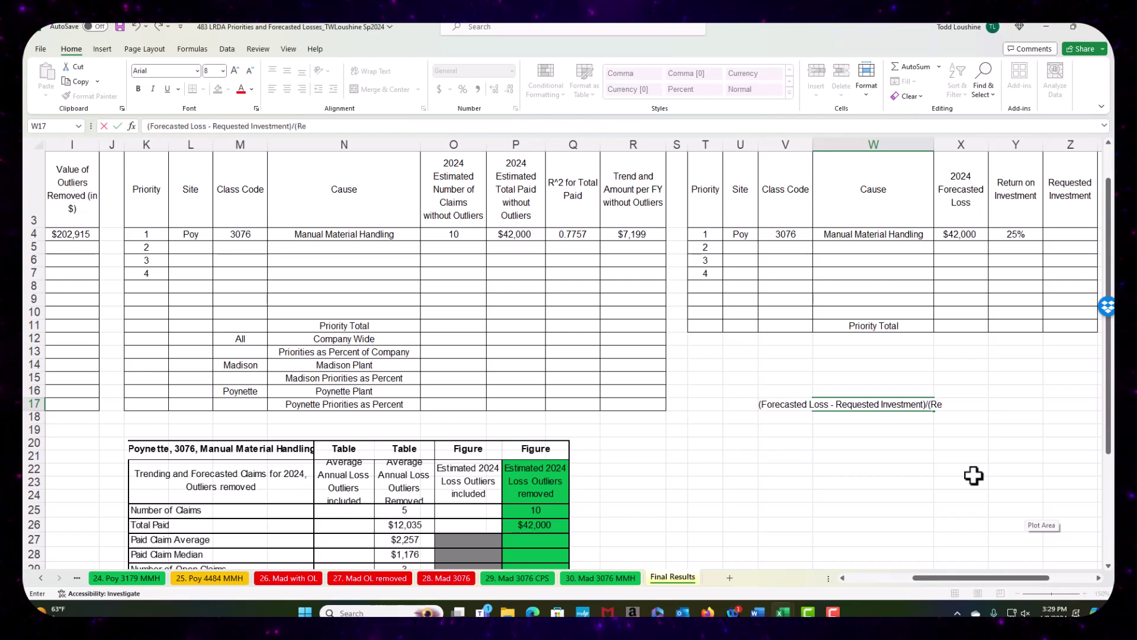
type("quested Inve")
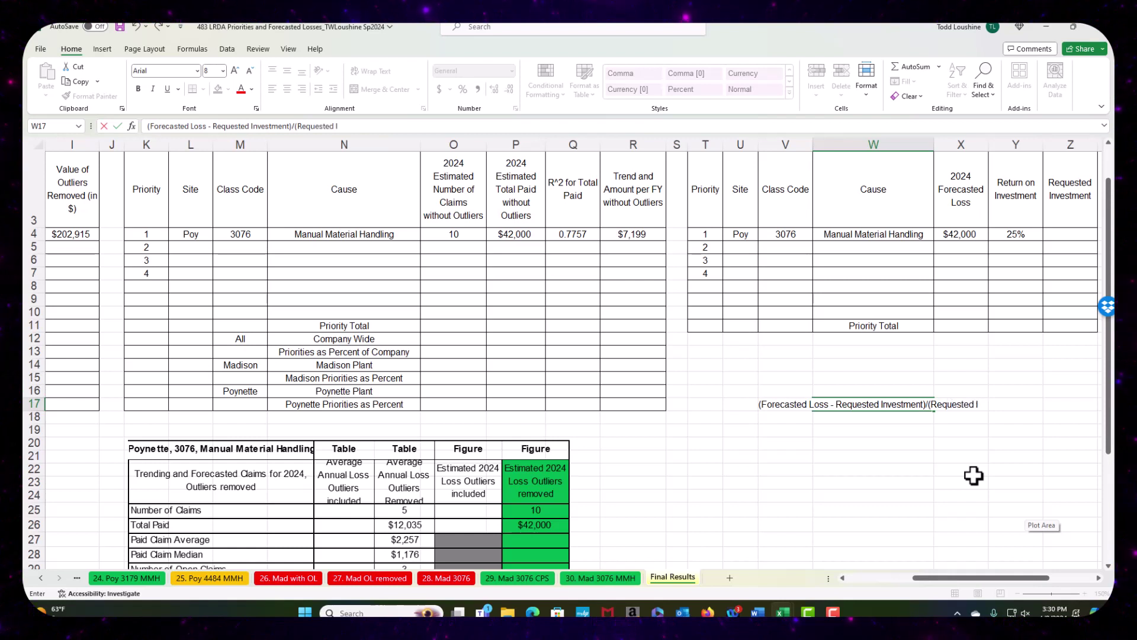
type("stment")
key("Return")
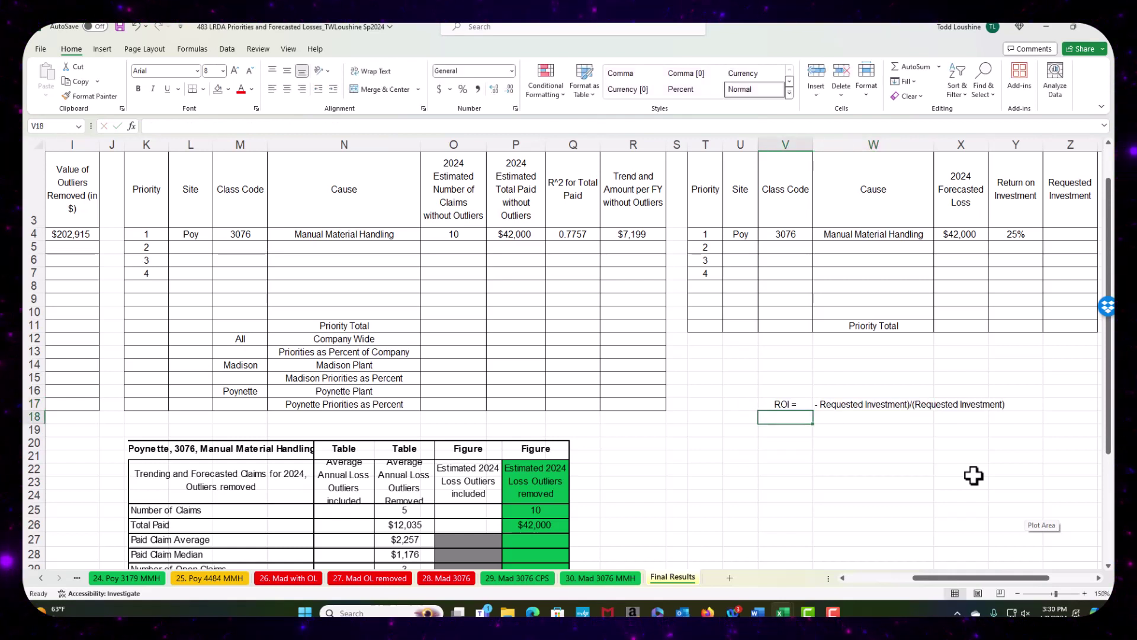
Step: Left-align the ROI formula text in cell W17
left_click(841, 405)
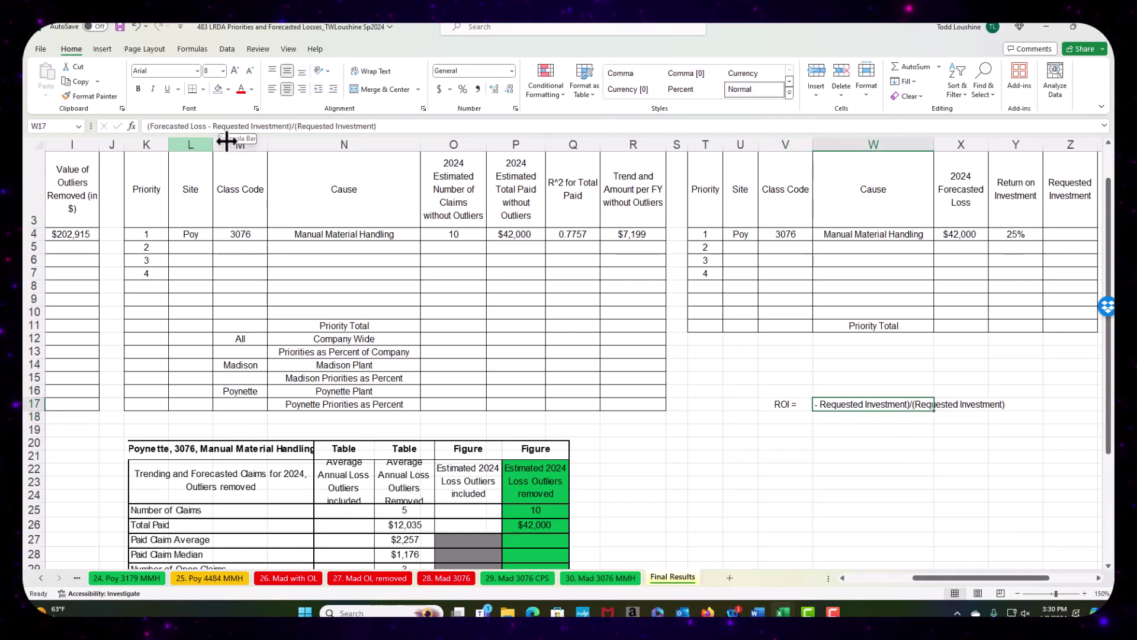
left_click(835, 448)
left_click(842, 405)
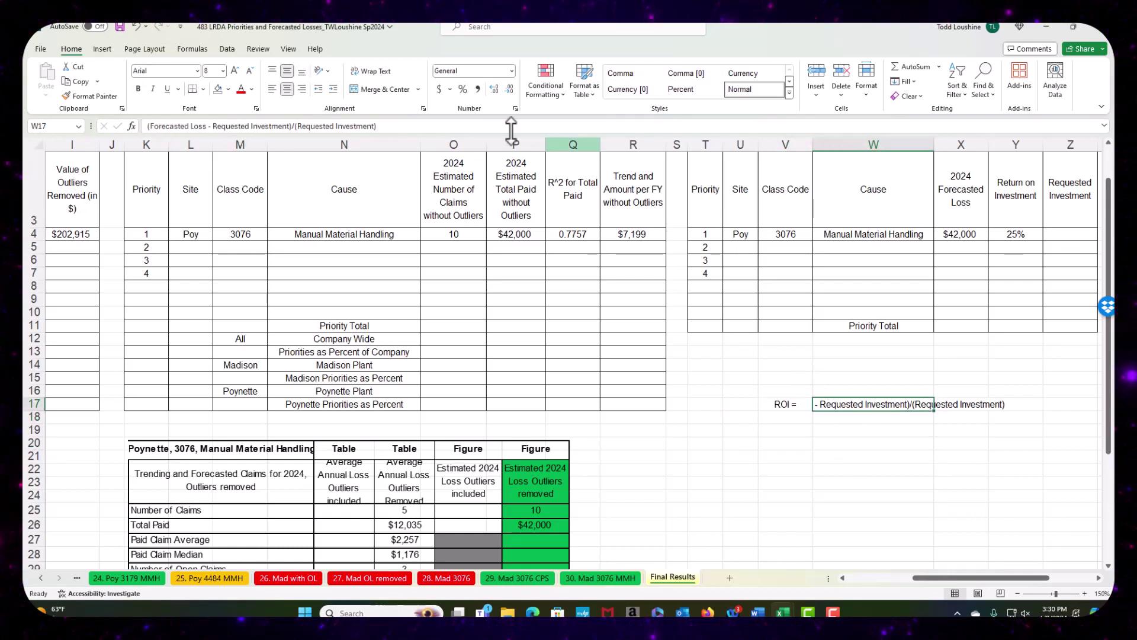
left_click(273, 89)
left_click(793, 422)
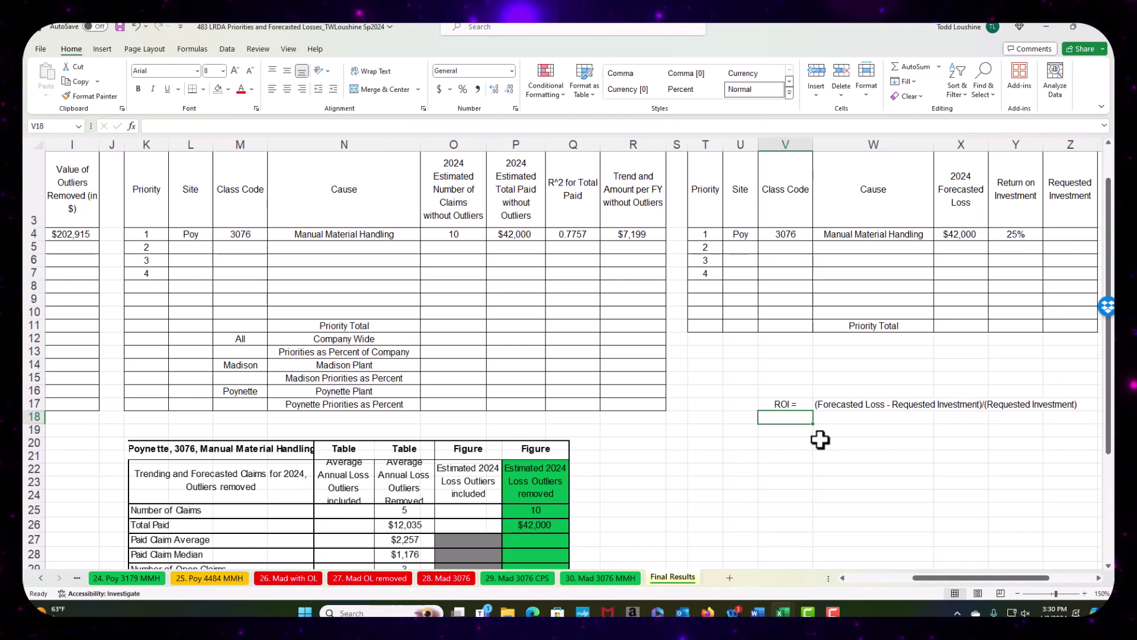
Step: Write the abbreviated ROI formula as text in row 19: "ROI =" in V19 and "(FL - RI)/RI" in W19
left_click(792, 431)
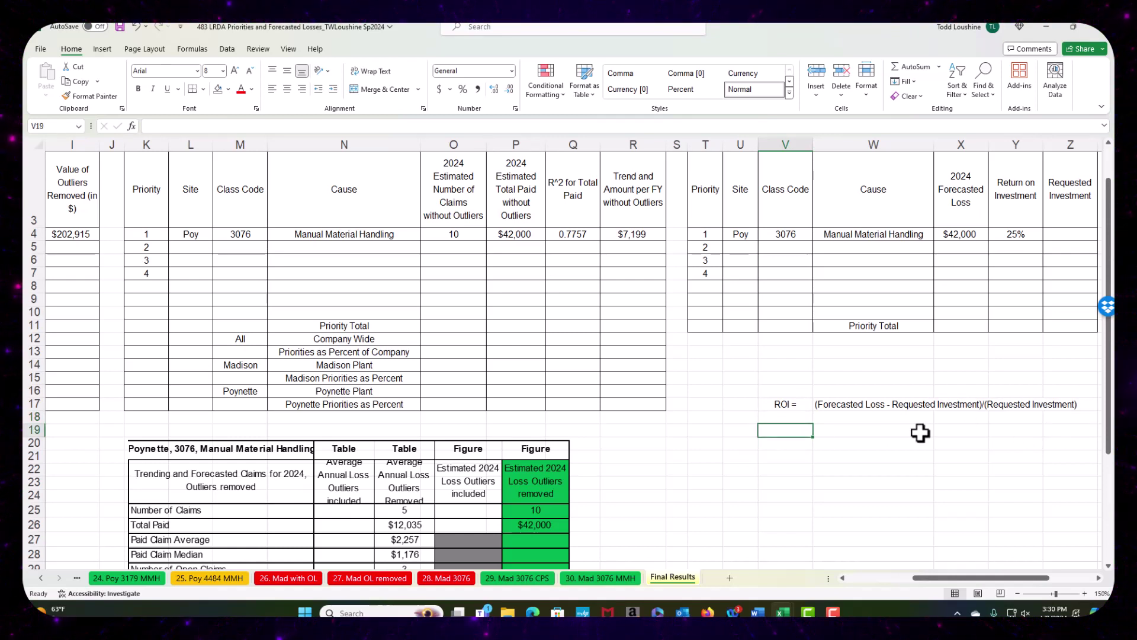
type("R")
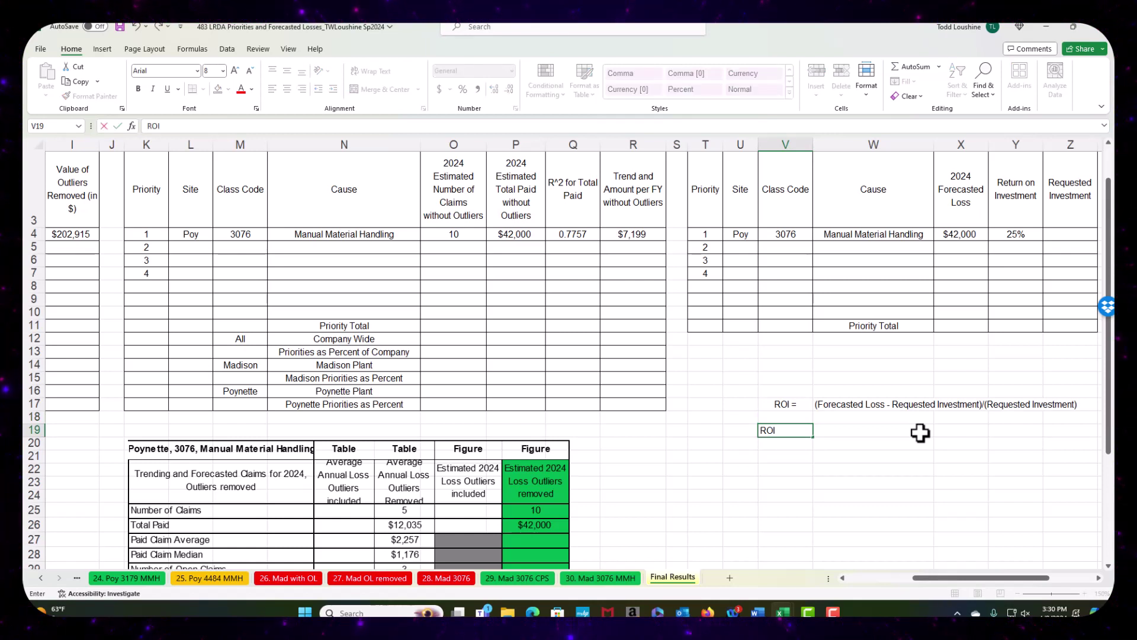
type("OI ")
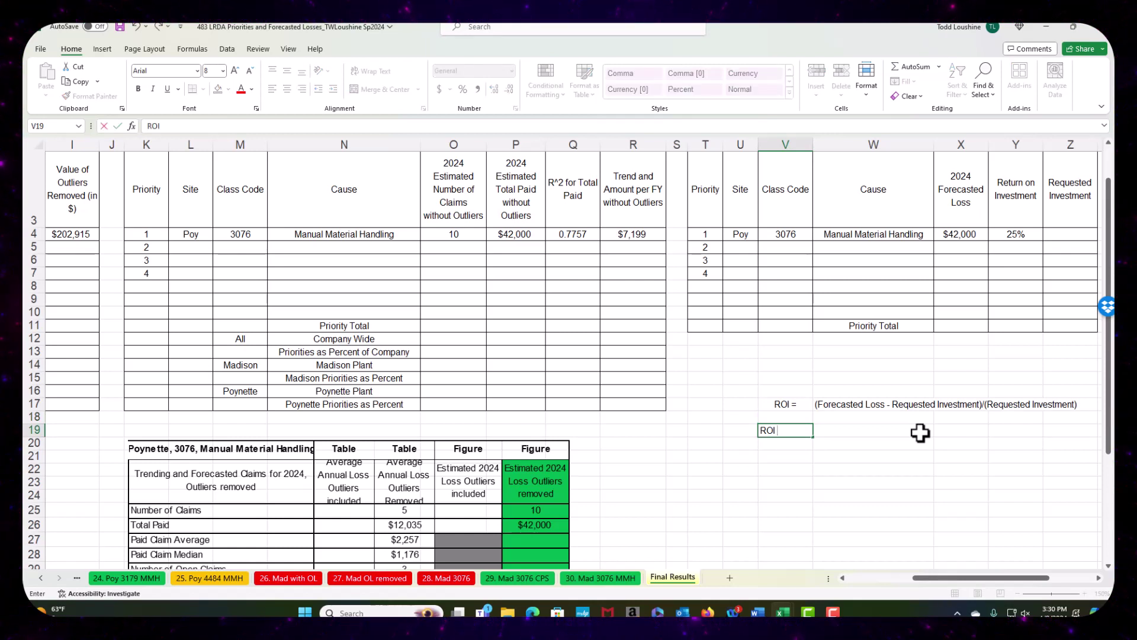
type("=")
left_click(920, 433)
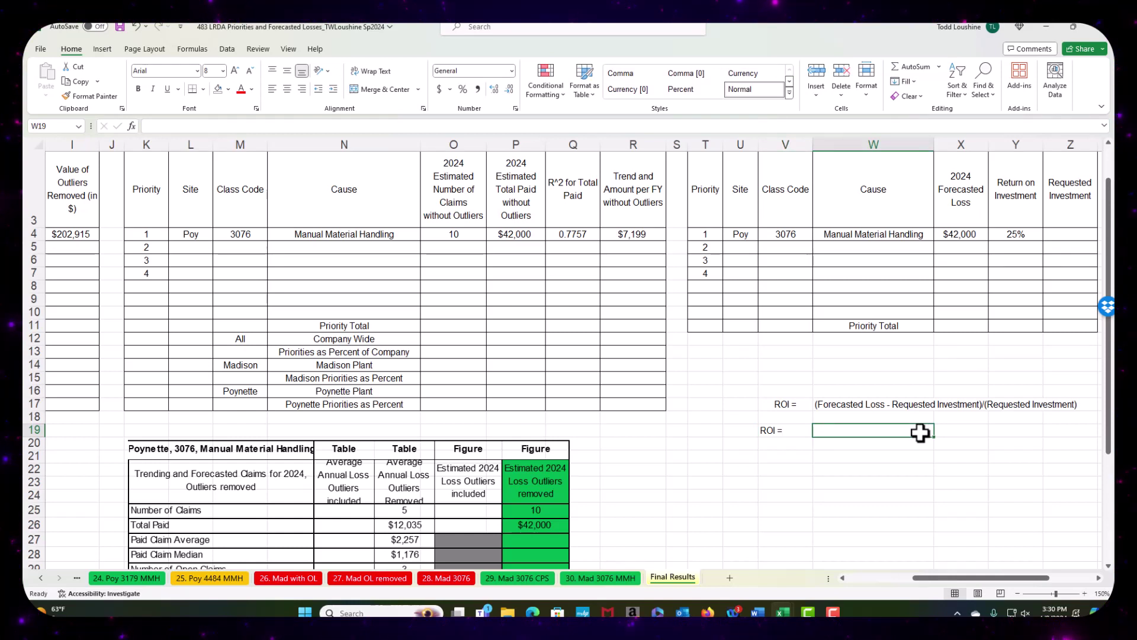
type(")(")
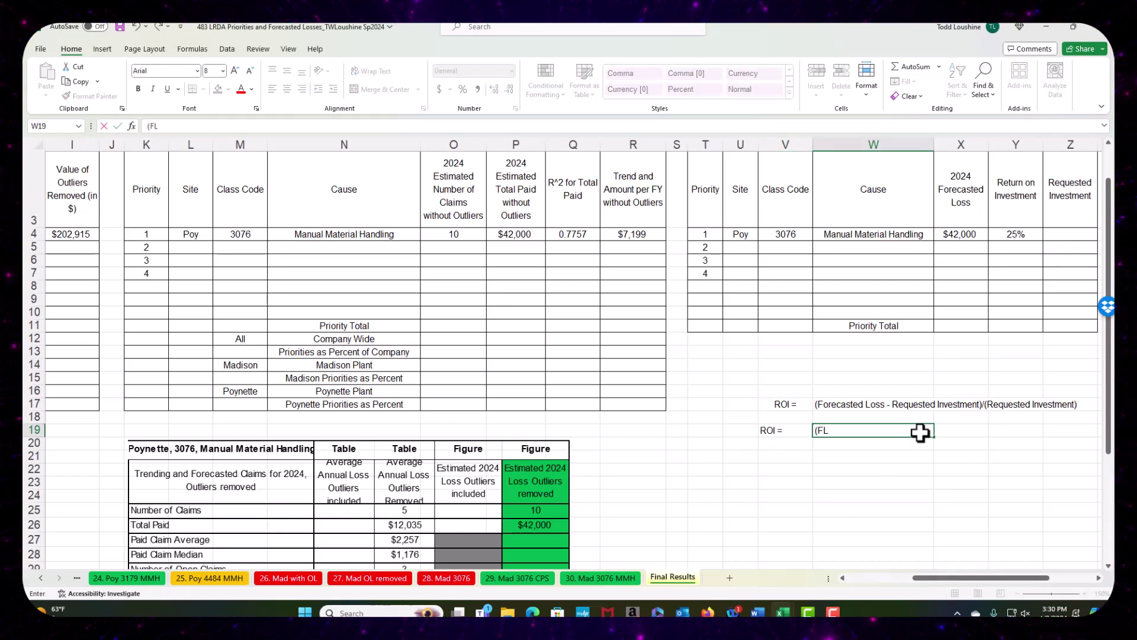
type("FL - RI)/RI")
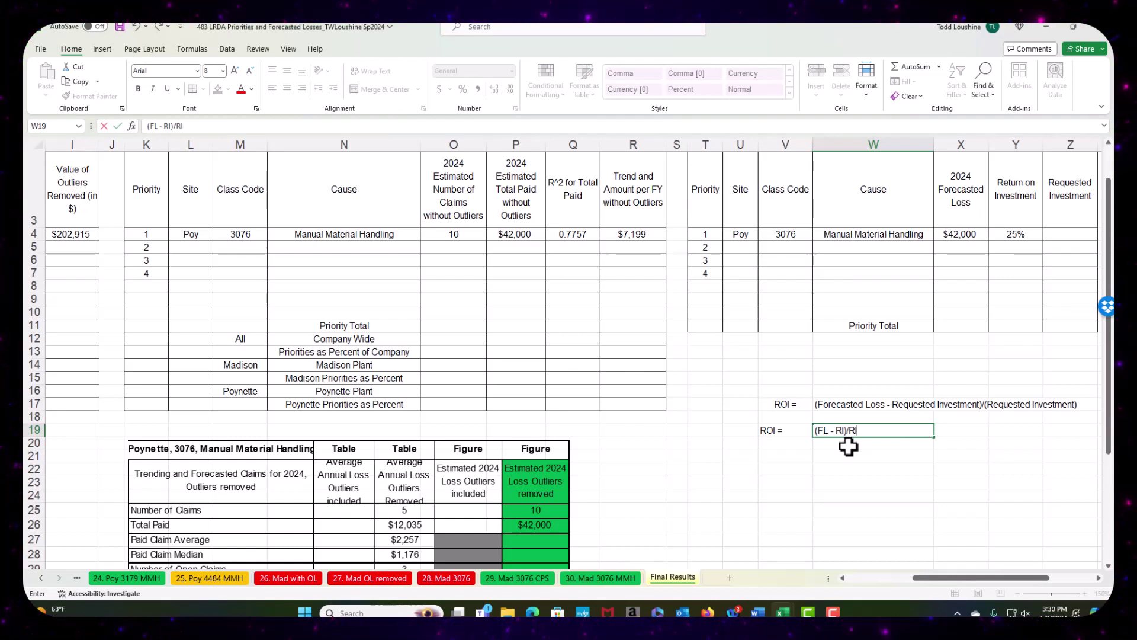
left_click(865, 481)
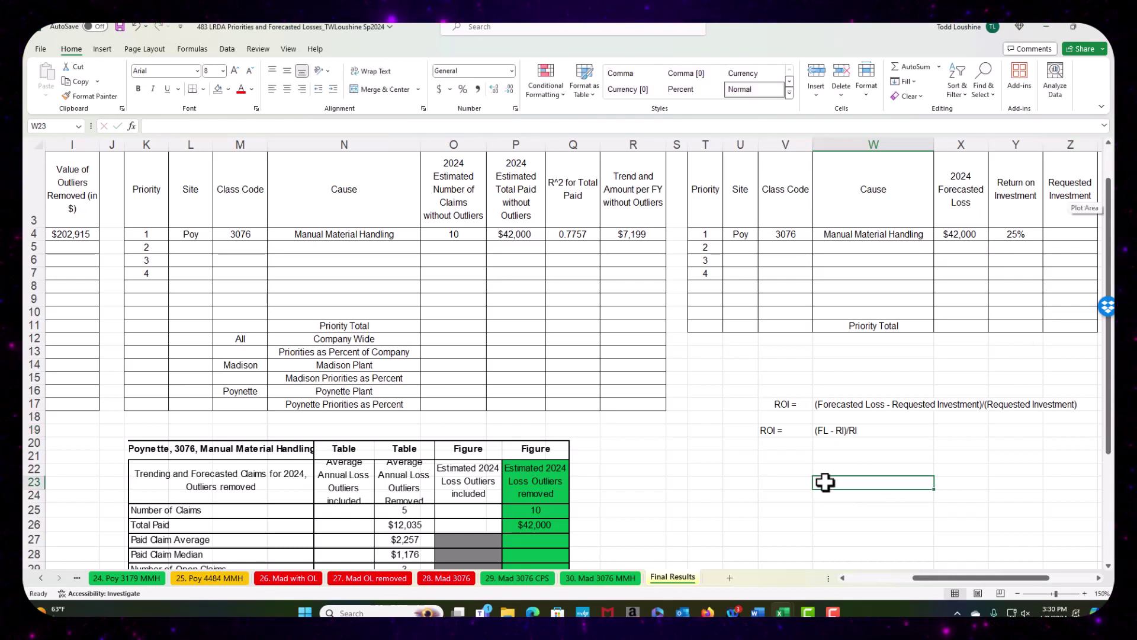
Step: Write the first rearrangement of the formula as text in row 21: "RI*ROI =" in V21 and "FL - RI" in W21
left_click(801, 455)
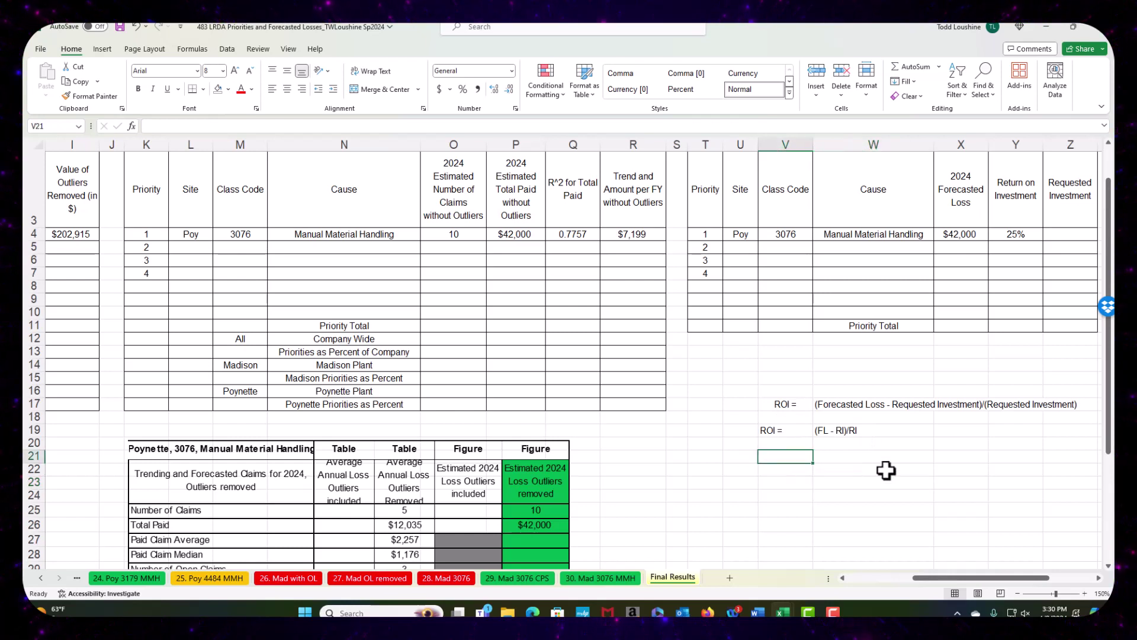
type("RI*")
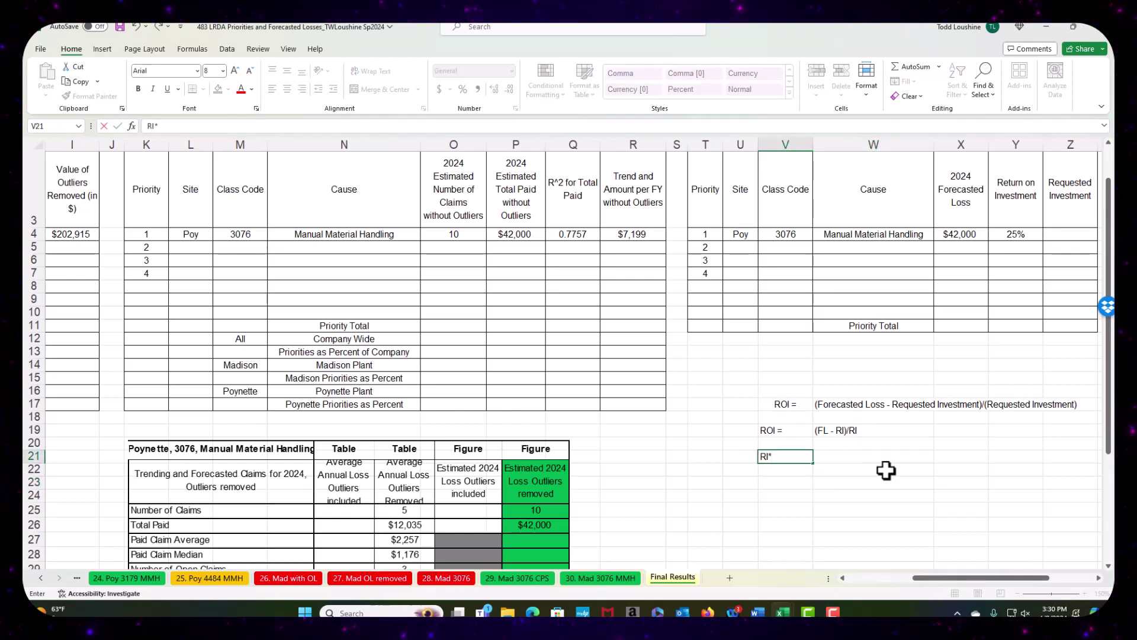
type("ROI")
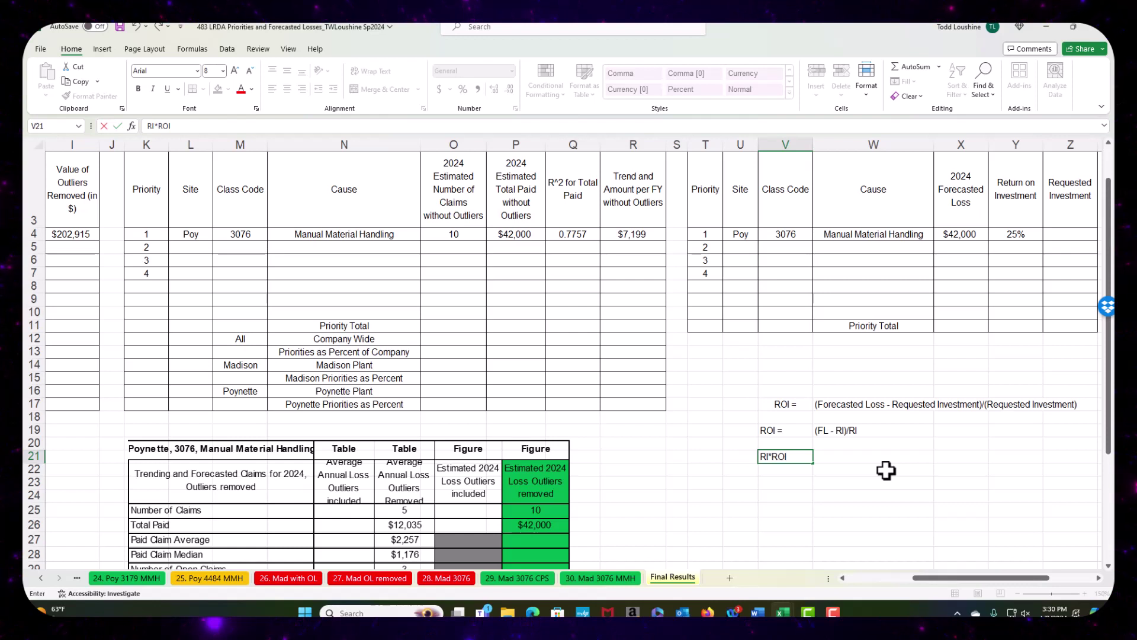
type(" =")
key("Tab")
type("FL")
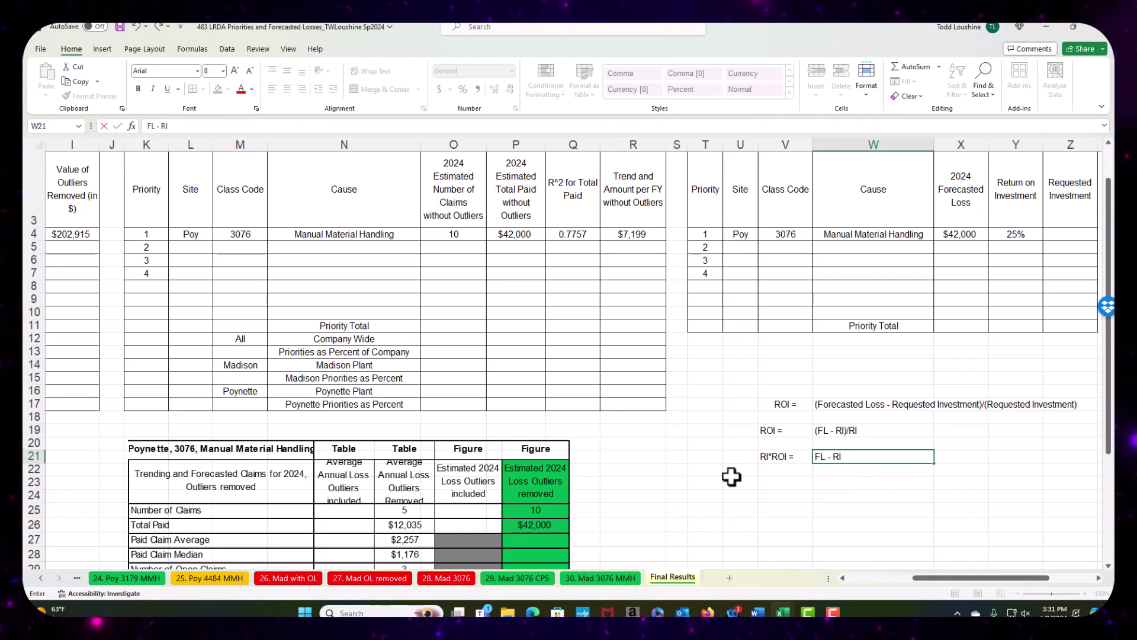
Step: Add the next rearrangement as text in row 23: "RI + RI*ROI =" in V23 and "FL" in W23
left_click(774, 483)
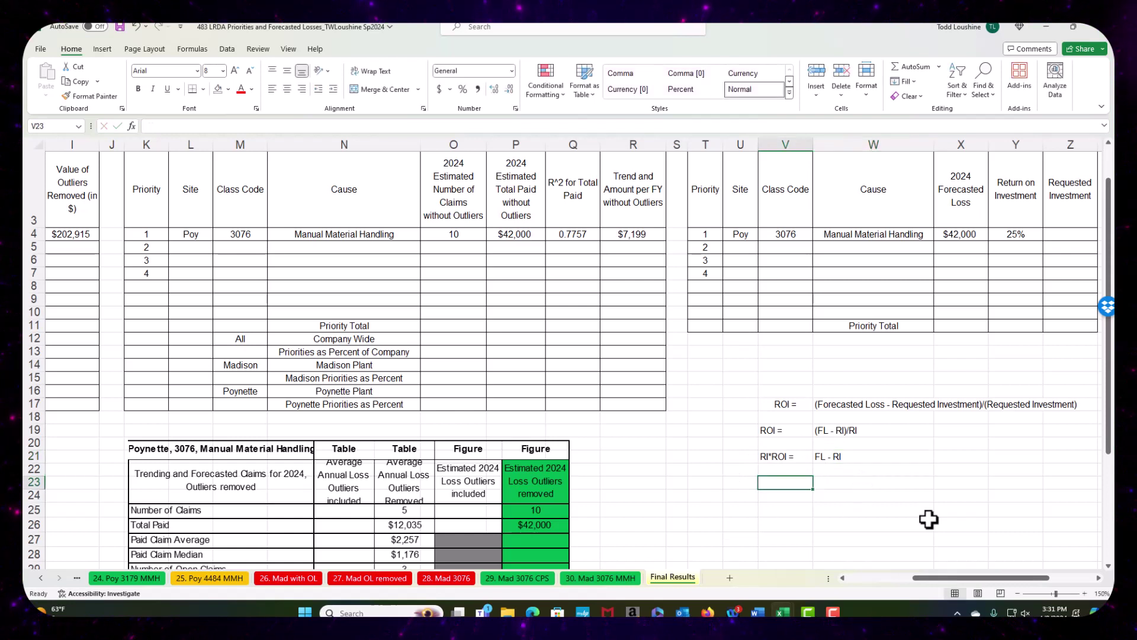
type("RI ")
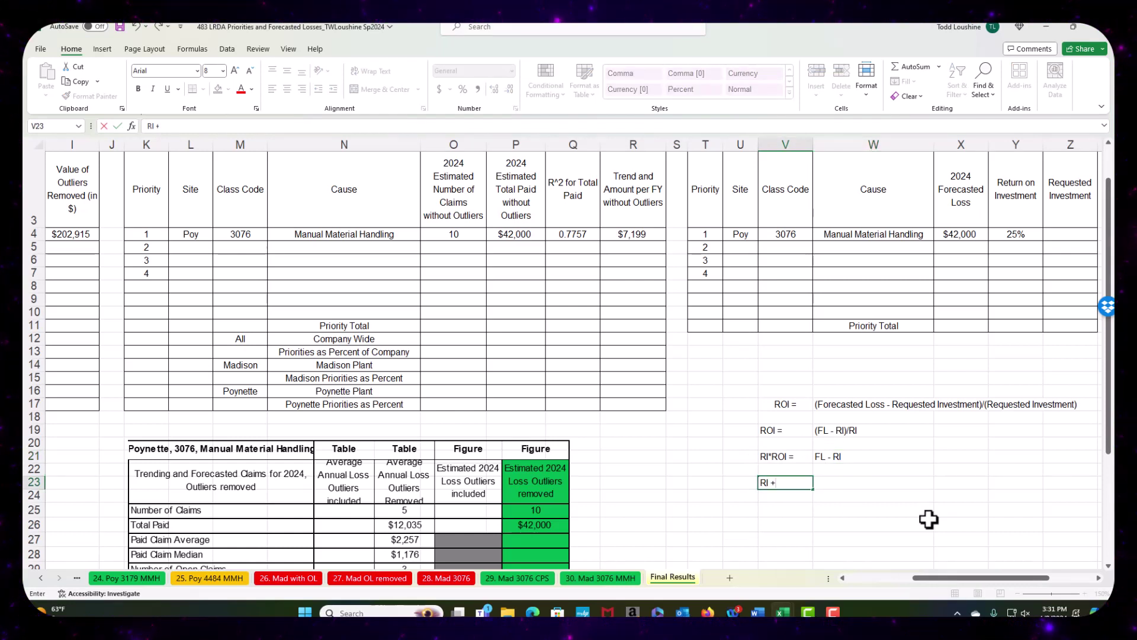
type("+ RI")
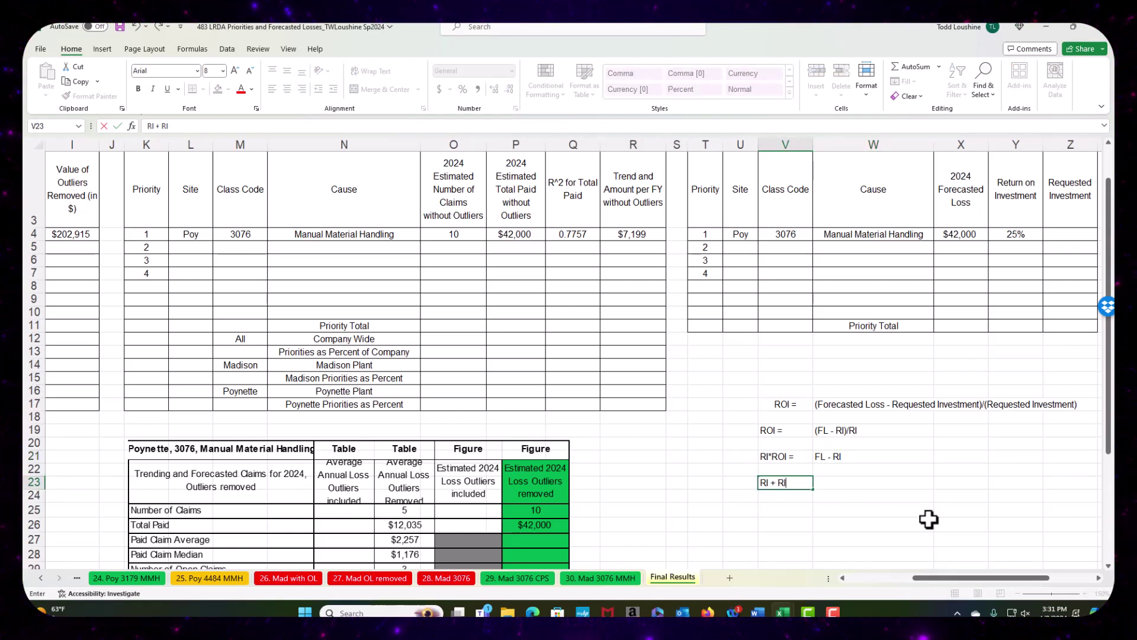
type("*ROI =")
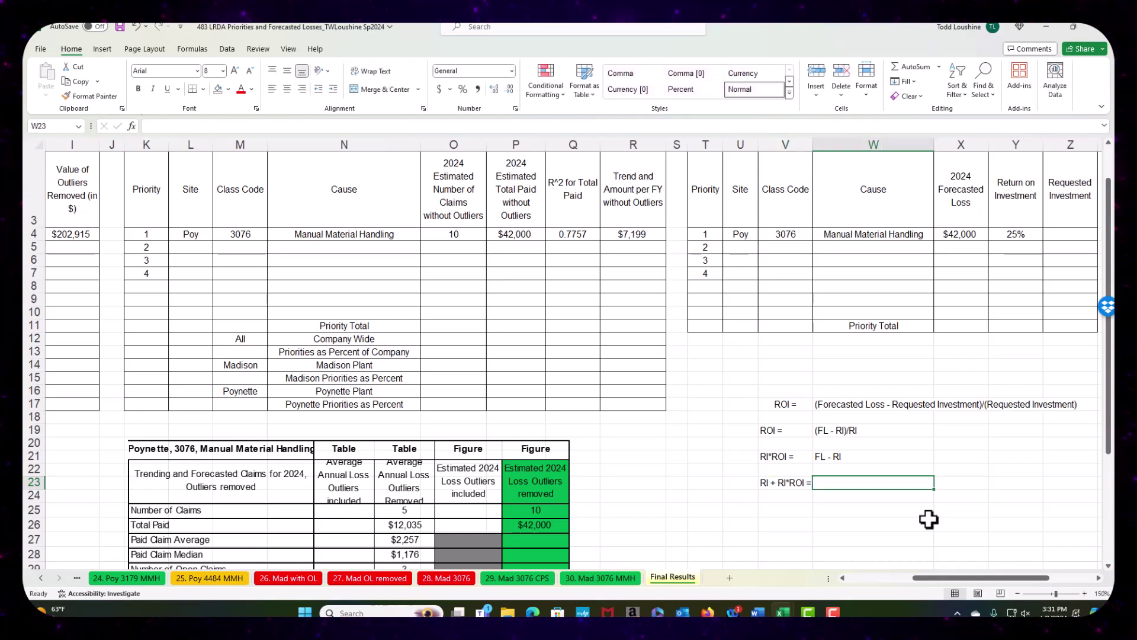
key("Tab")
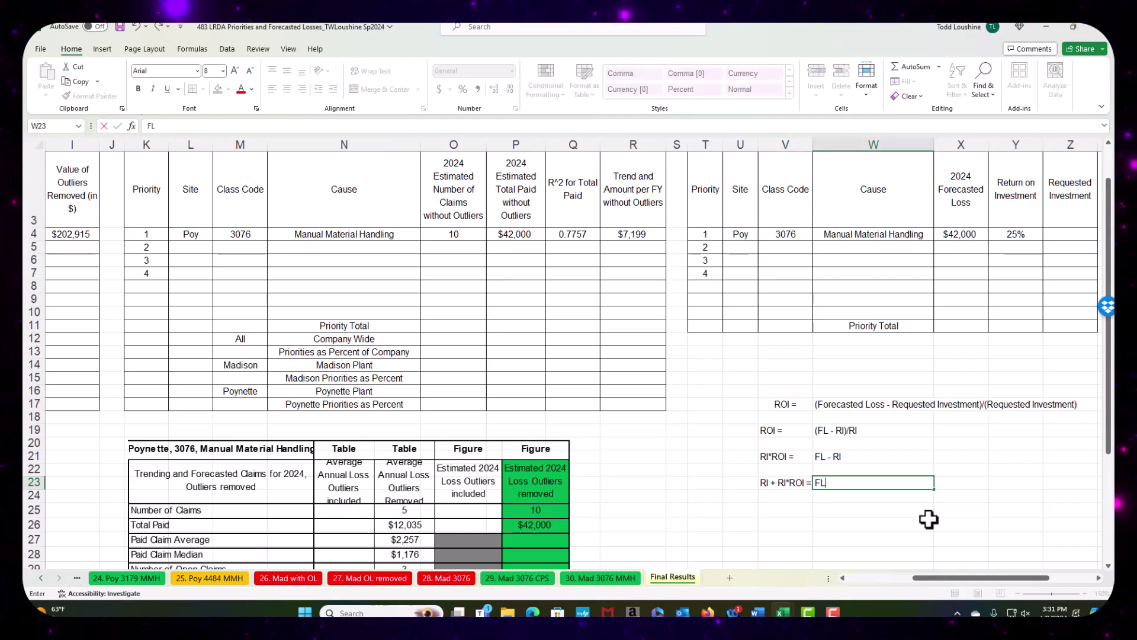
type("FL")
left_click(921, 510)
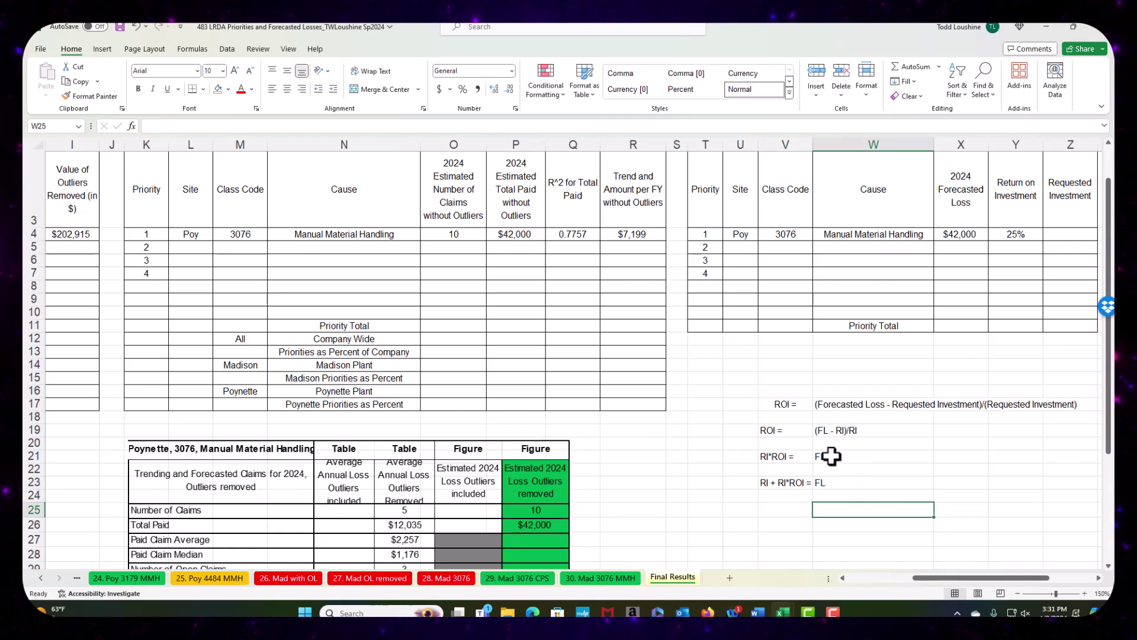
Step: Write the factored form as text in row 25: "RI(1+ROI)=" in V25 and "FL" in W25
left_click(788, 508)
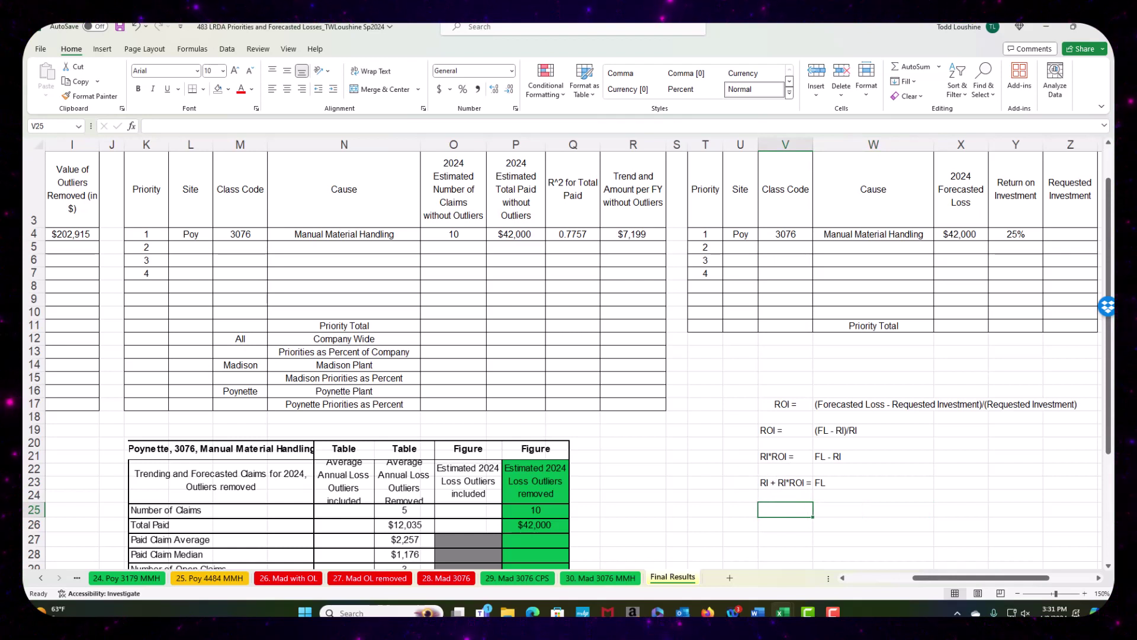
type("RI")
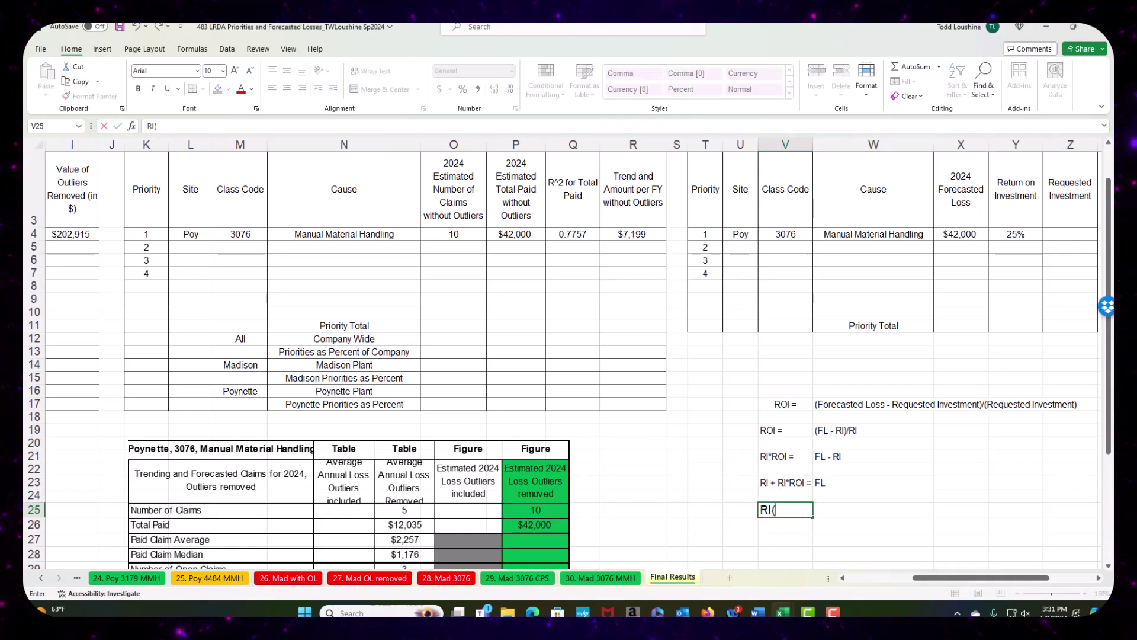
type("(1")
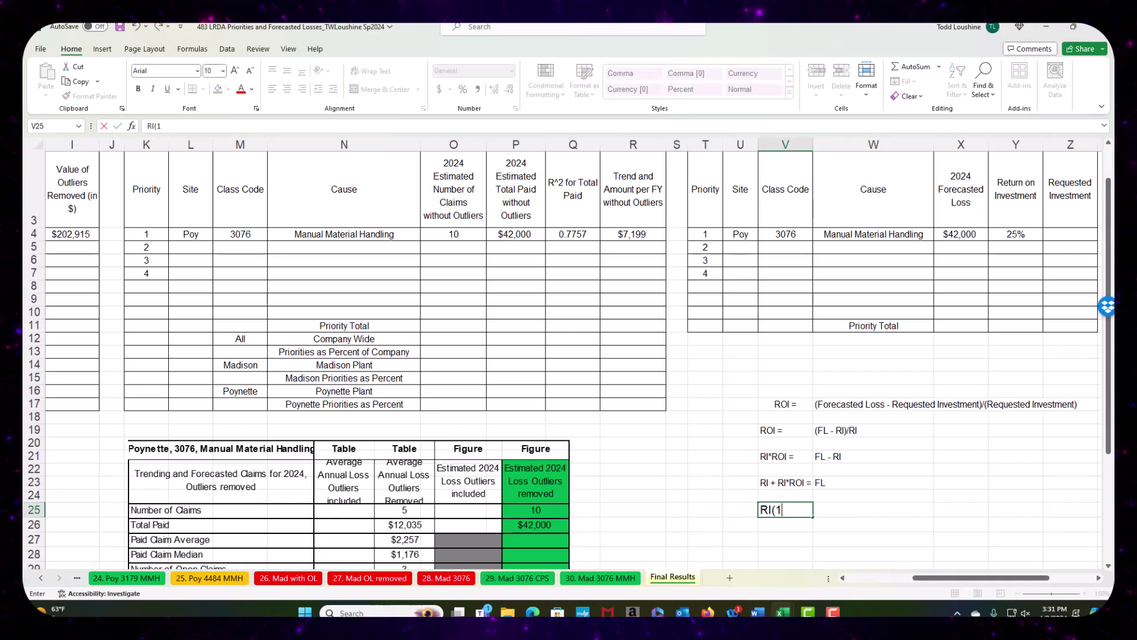
type("+ROI)")
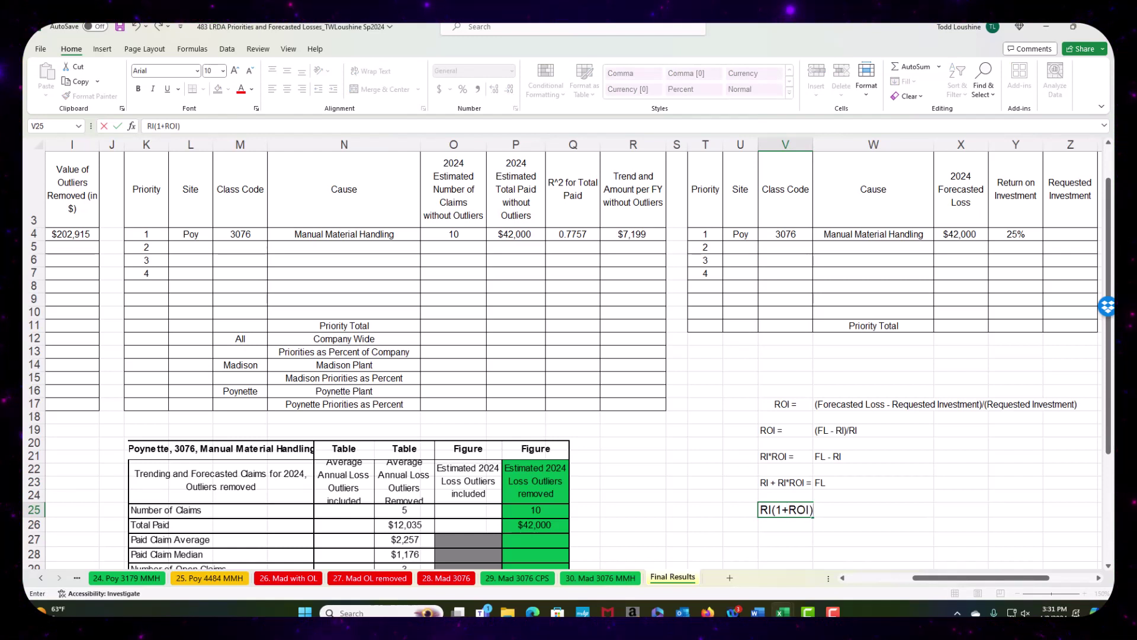
type("=")
key("Tab")
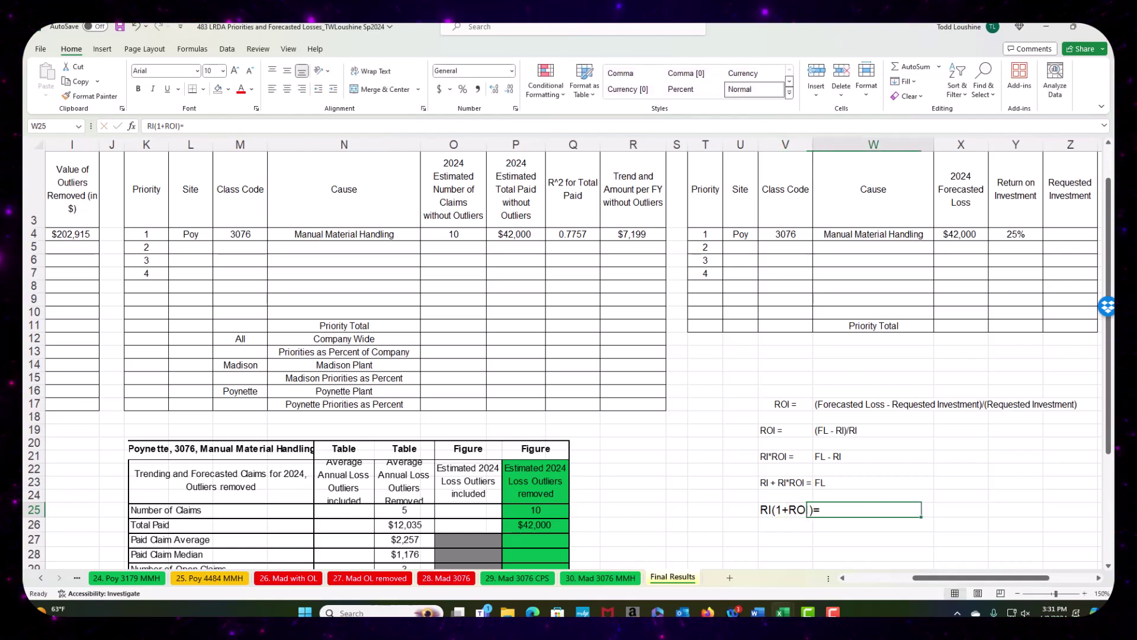
type("FL")
key("Return")
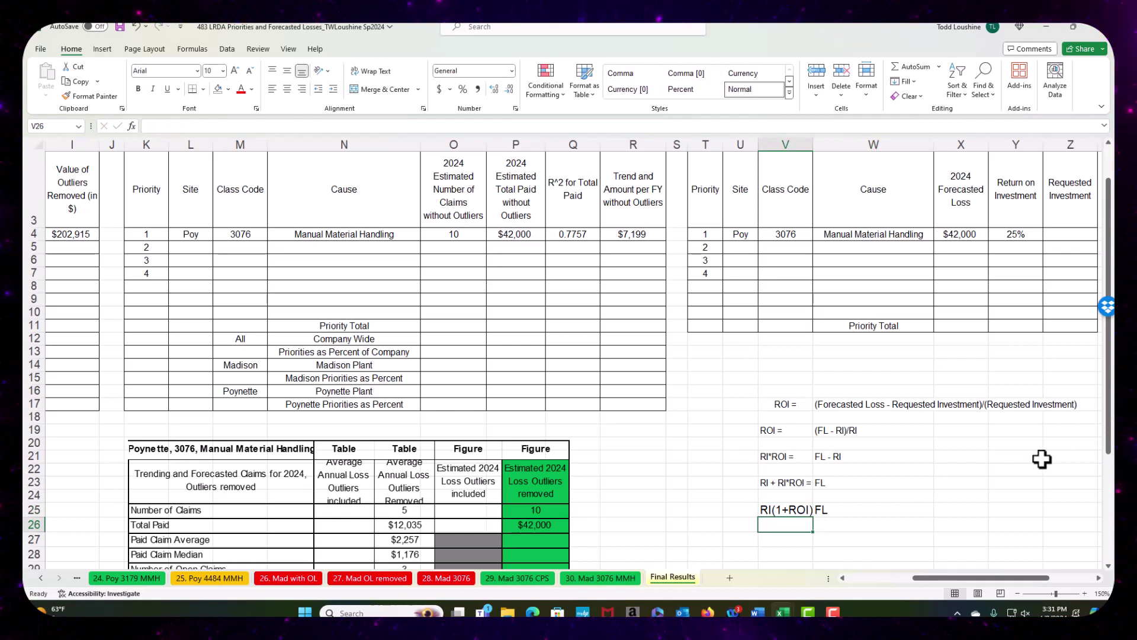
Step: Set the font size of V25:W25 to 8 and insert a space before the equals sign in V25
left_click_drag(776, 509, 865, 511)
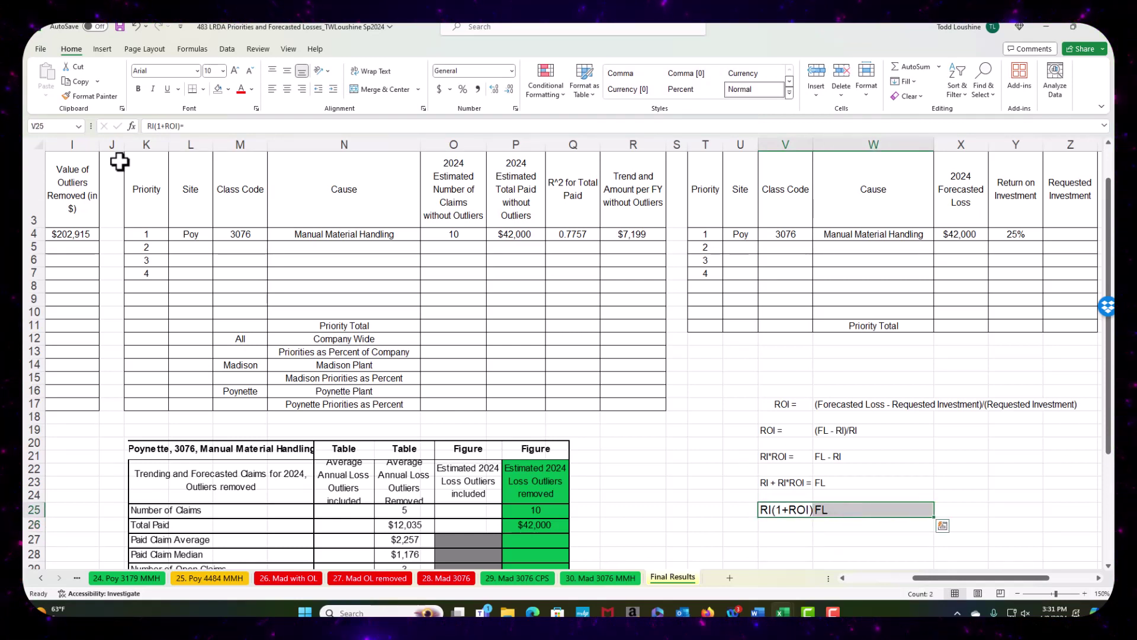
left_click(222, 70)
left_click(213, 90)
left_click(912, 470)
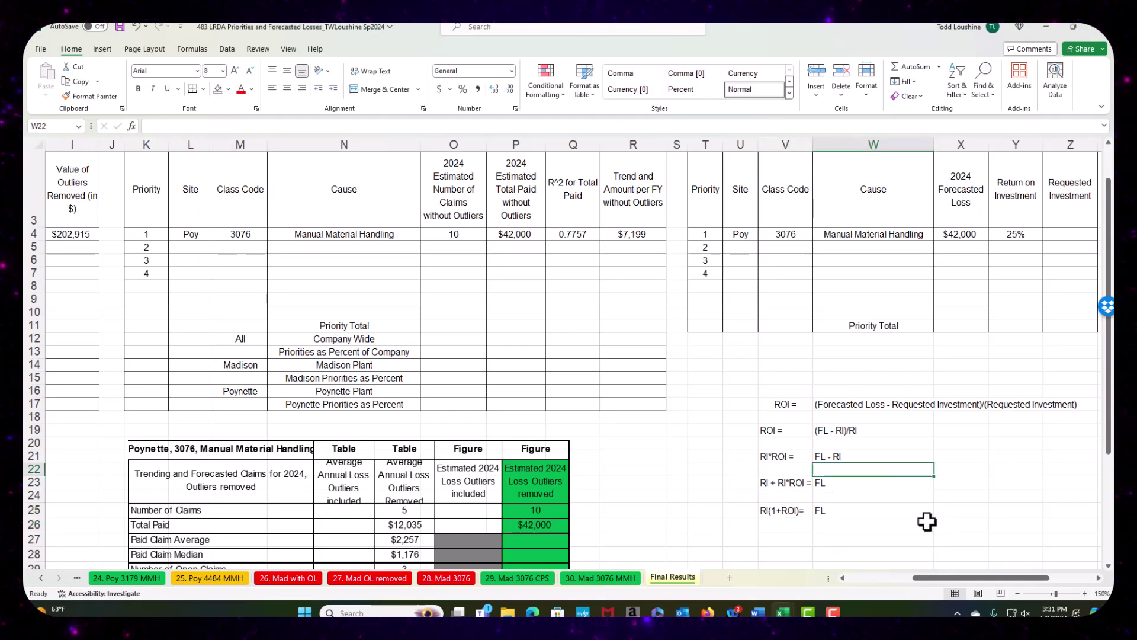
left_click(791, 512)
key("Return")
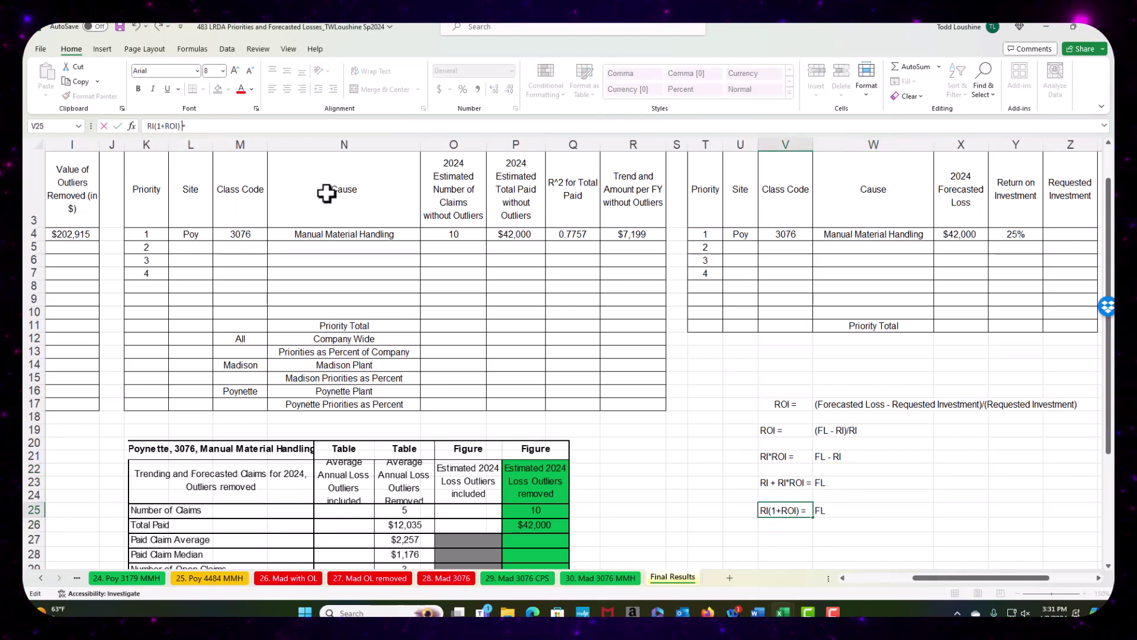
left_click(961, 524)
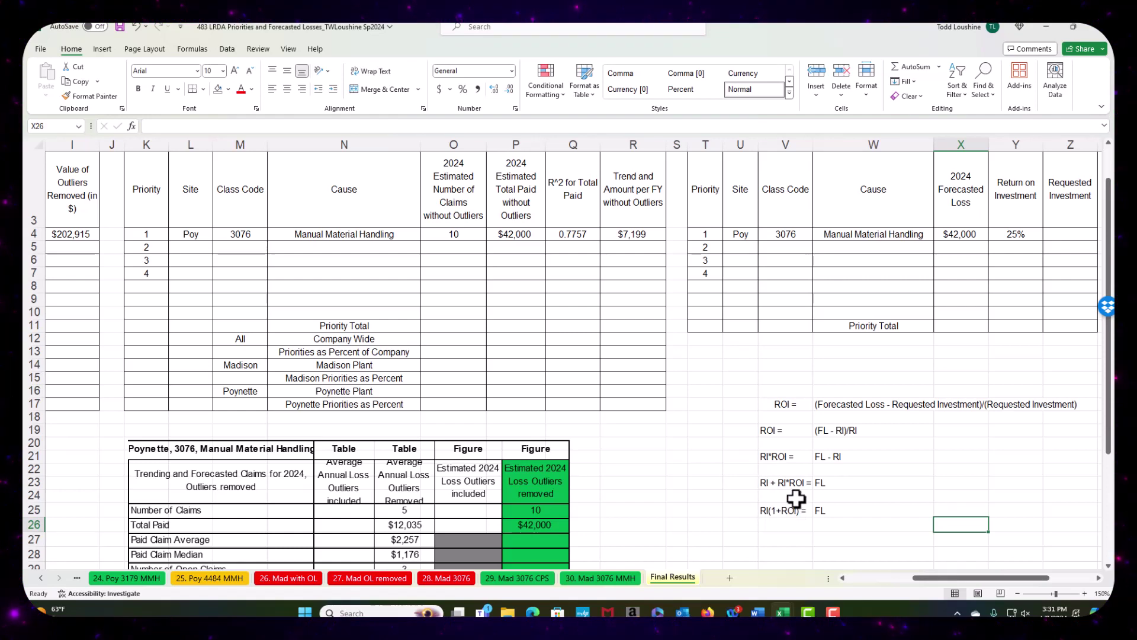
Step: Write the solved formula as text in row 27: "RI =" in V27 and "FL / (1+ROI)" in W27
scroll(806, 497, "down", 1)
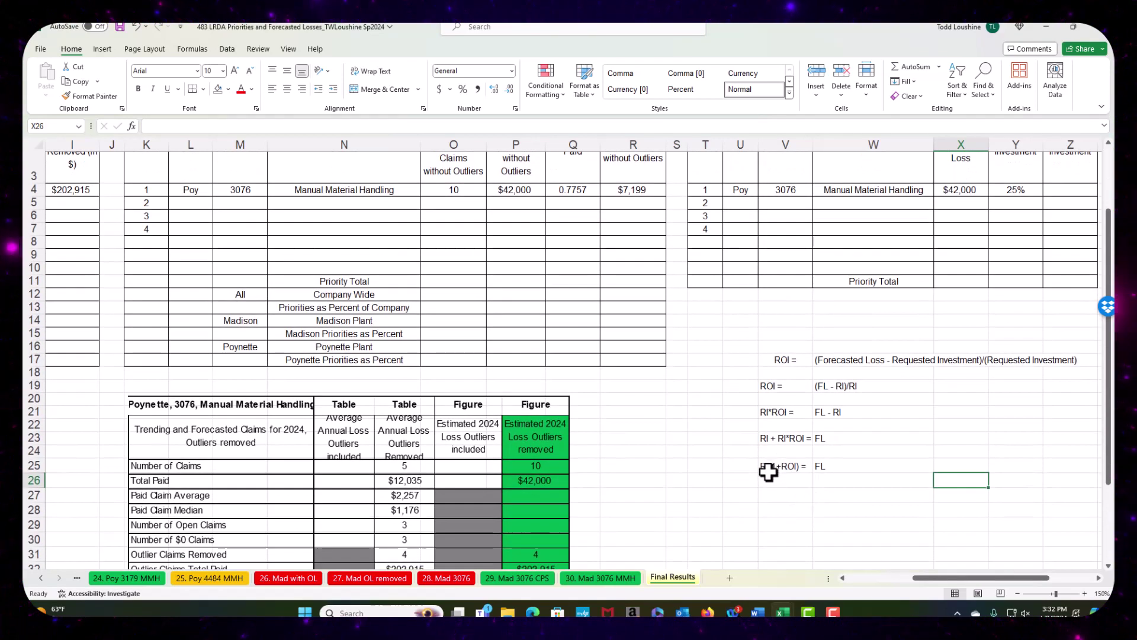
left_click(798, 494)
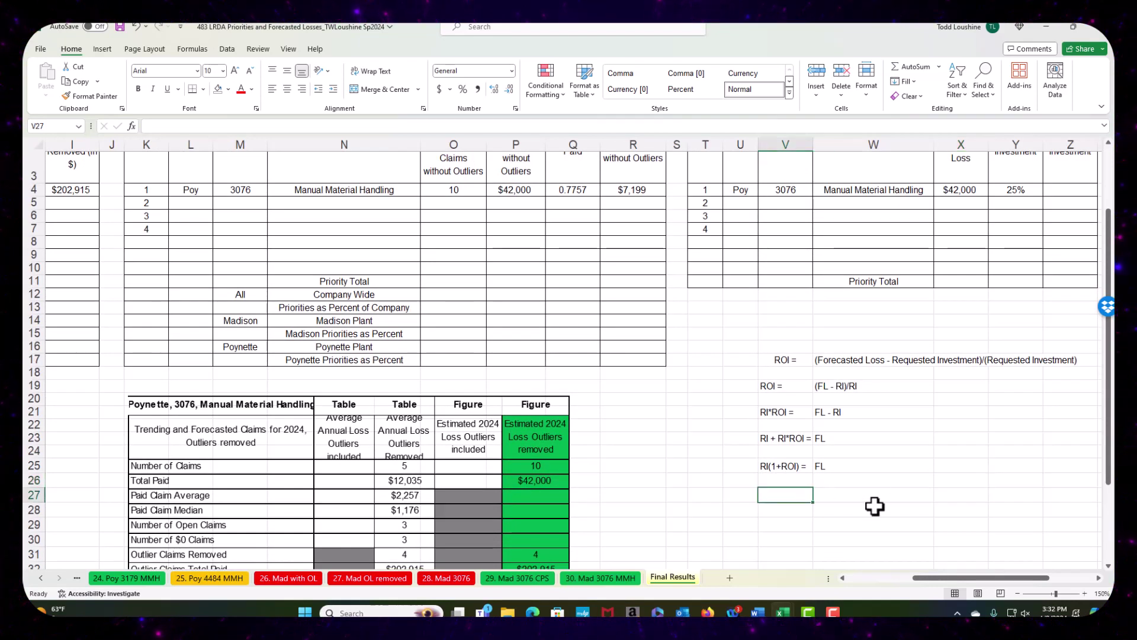
type("RI")
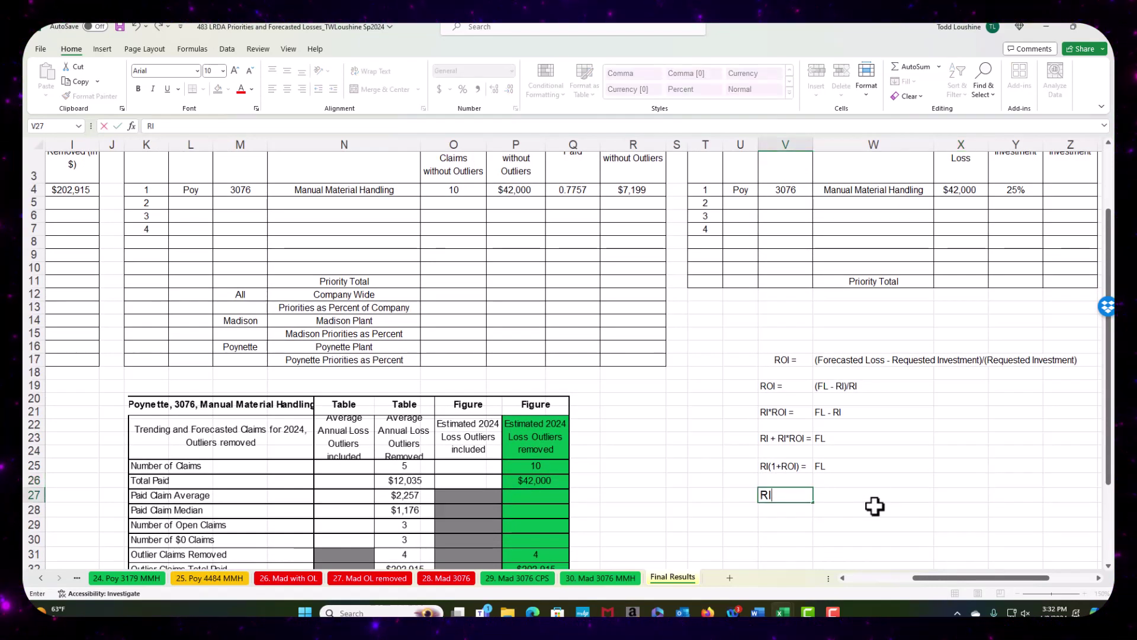
type(" =")
key("Tab")
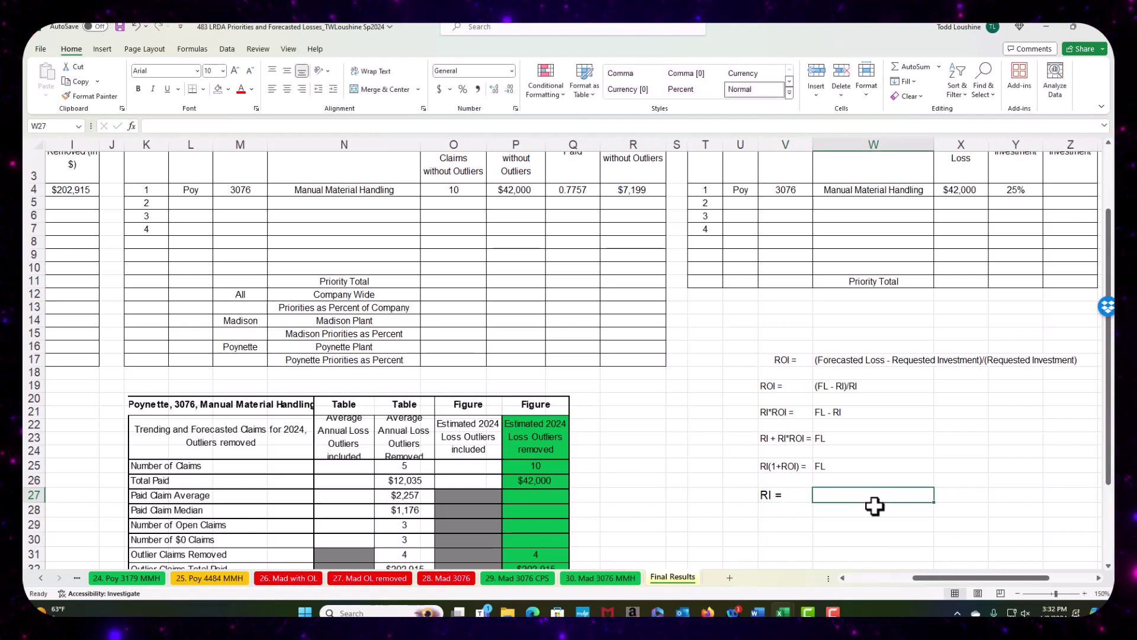
type("FL")
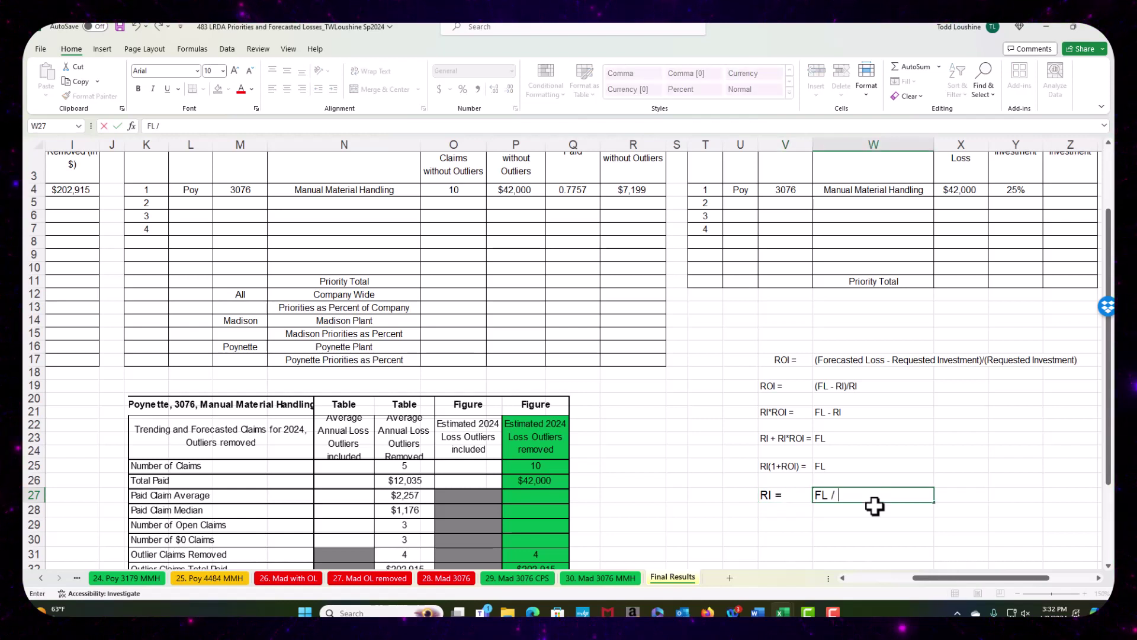
type(" / (")
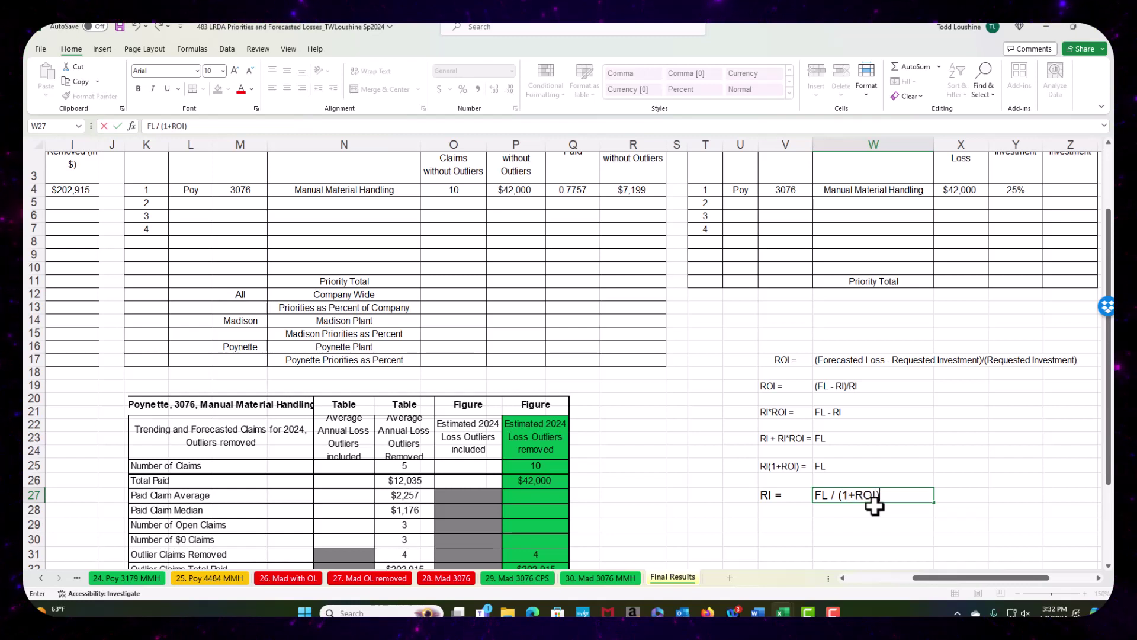
type("1+ROI)")
left_click(871, 456)
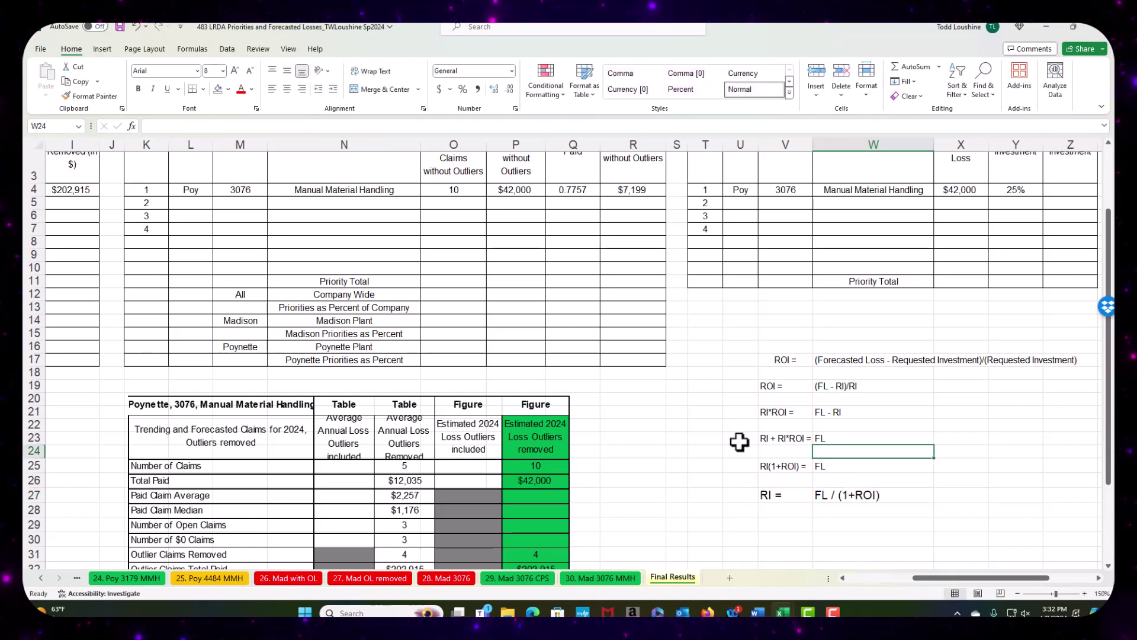
Step: Enter the formula =X4/(1+Y4) in Z4 to calculate the Requested Investment for priority 1
scroll(1022, 323, "up", 2)
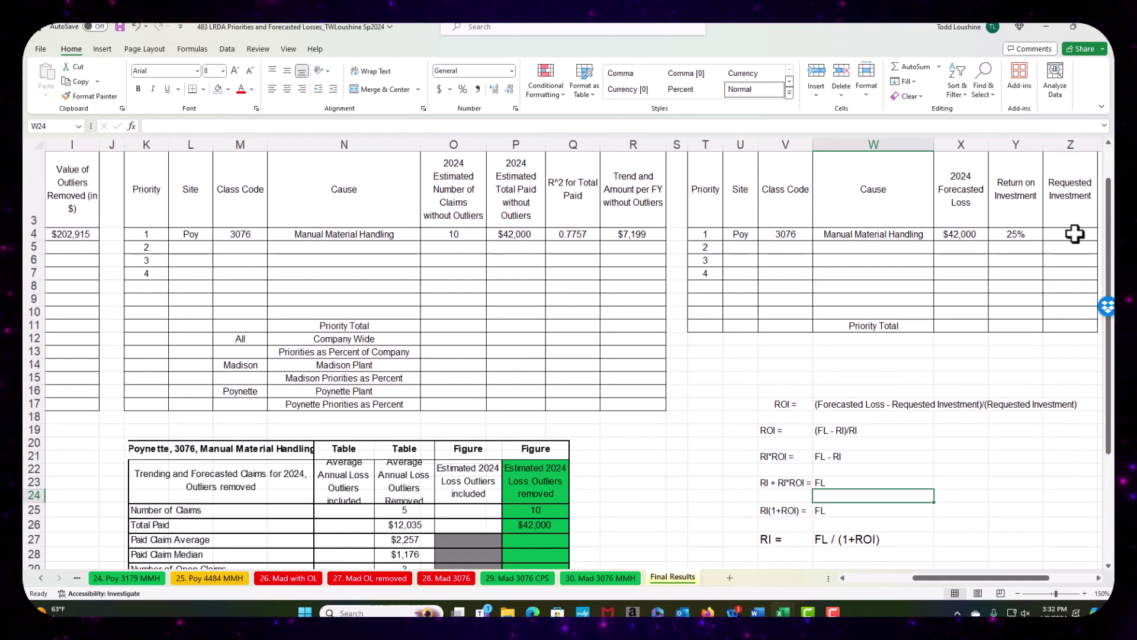
left_click(1075, 234)
type("=")
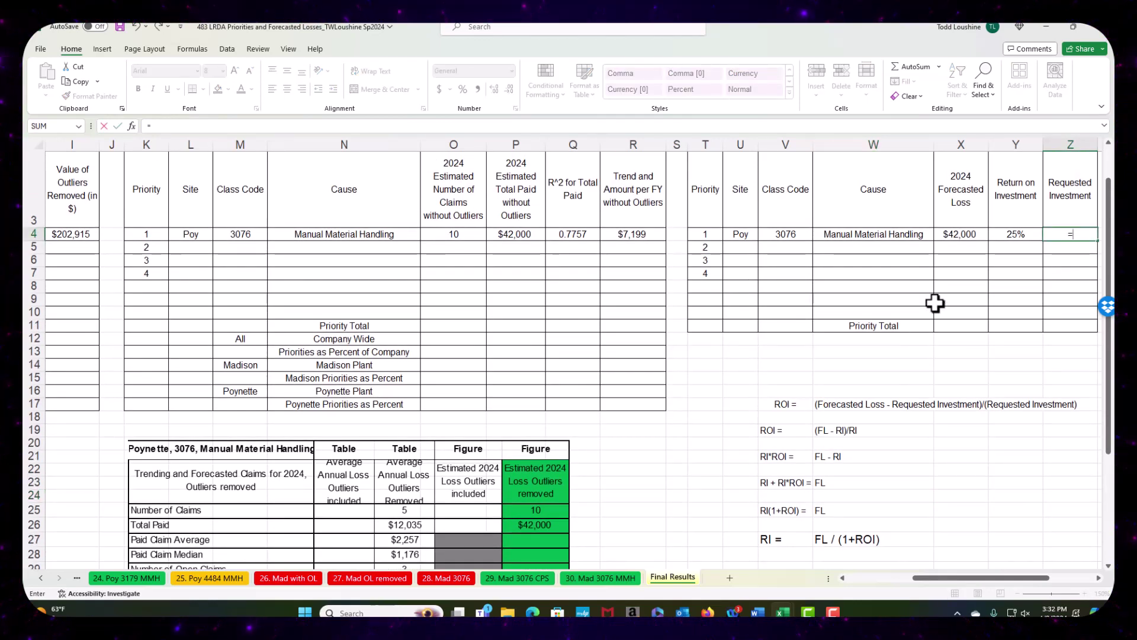
left_click(968, 234)
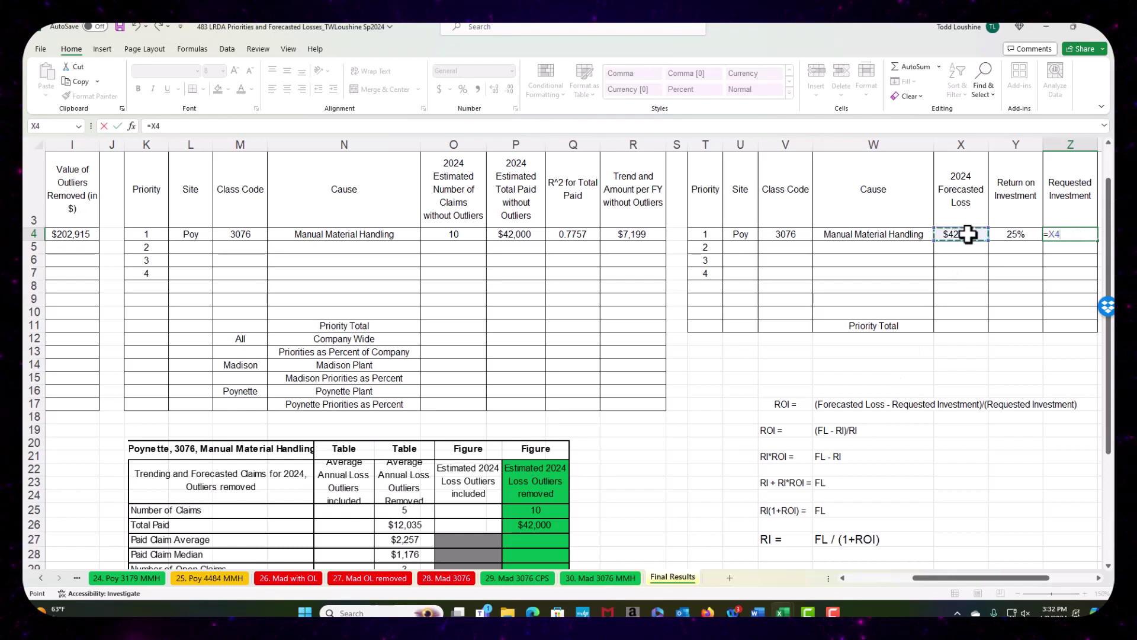
type("/(1")
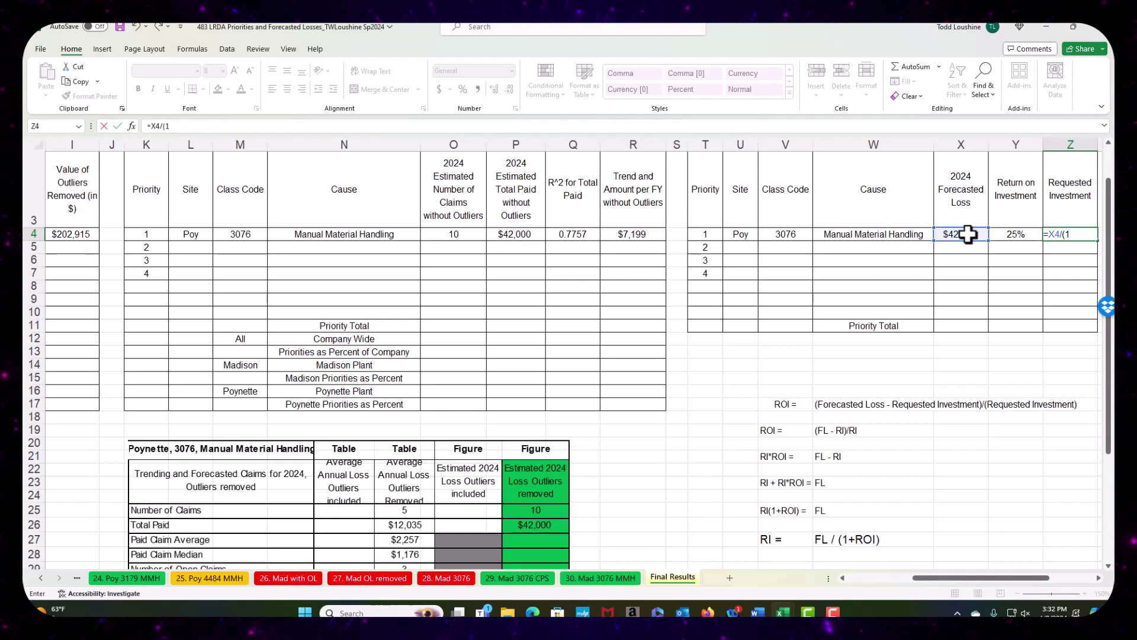
type("+")
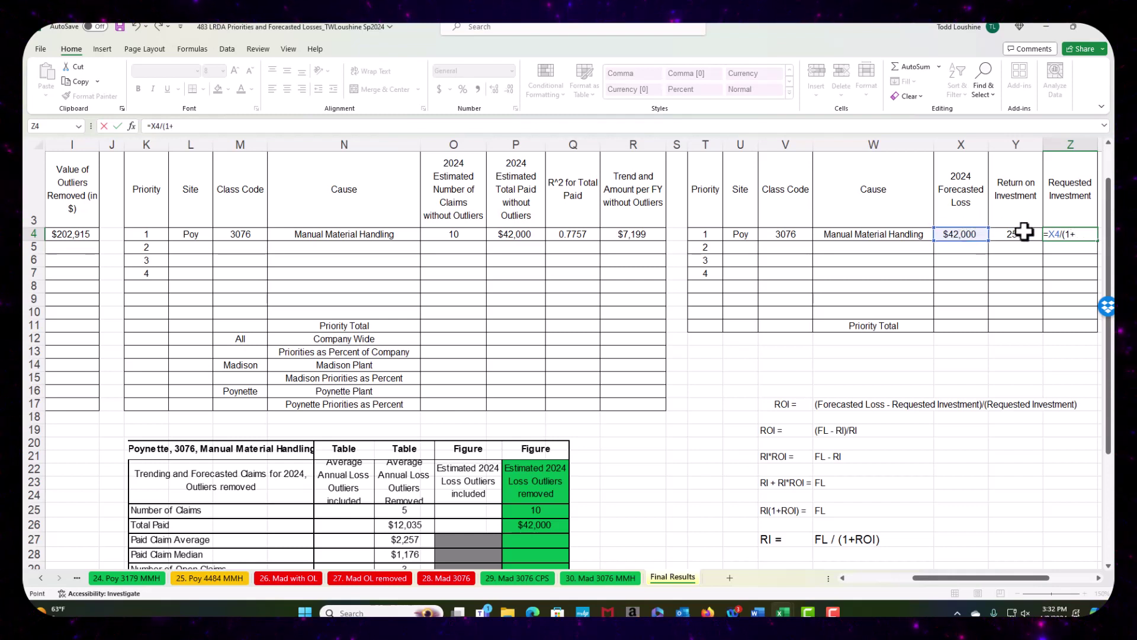
left_click(1022, 233)
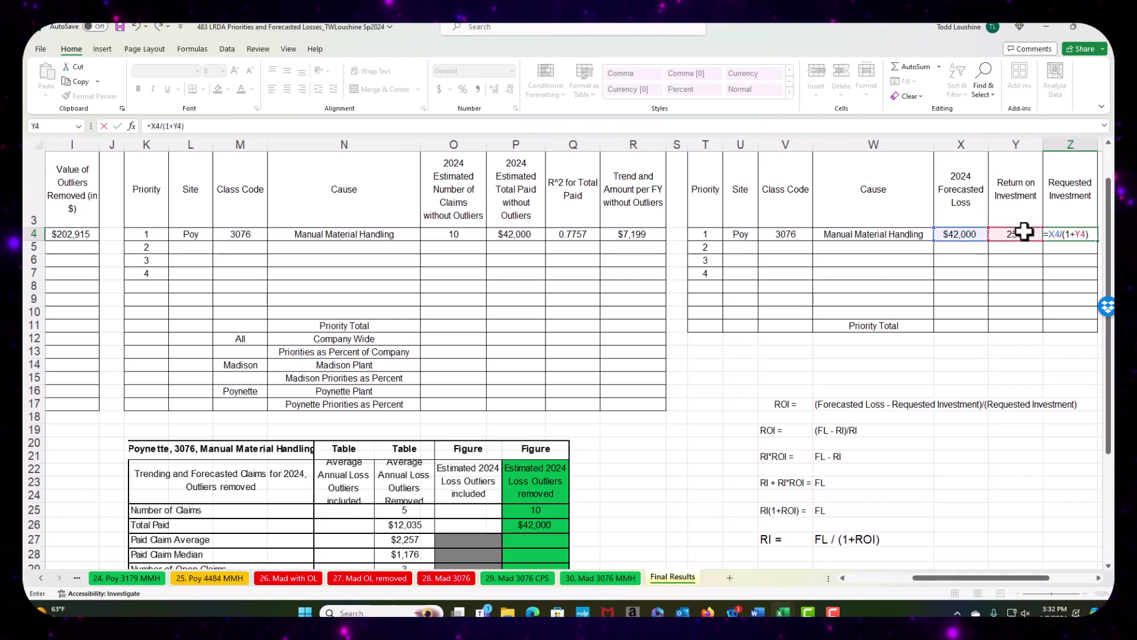
key("Return")
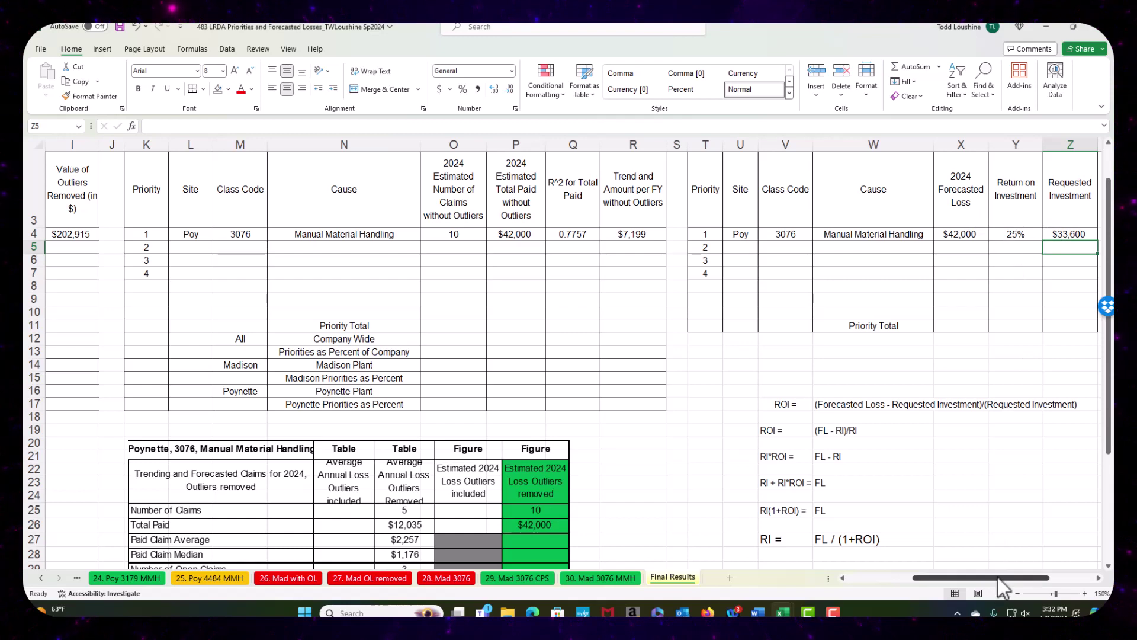
Step: Add the column header "Outlier Claims Not included in forecast loss" in AA3, beside Requested Investment
left_click_drag(1007, 578, 1051, 578)
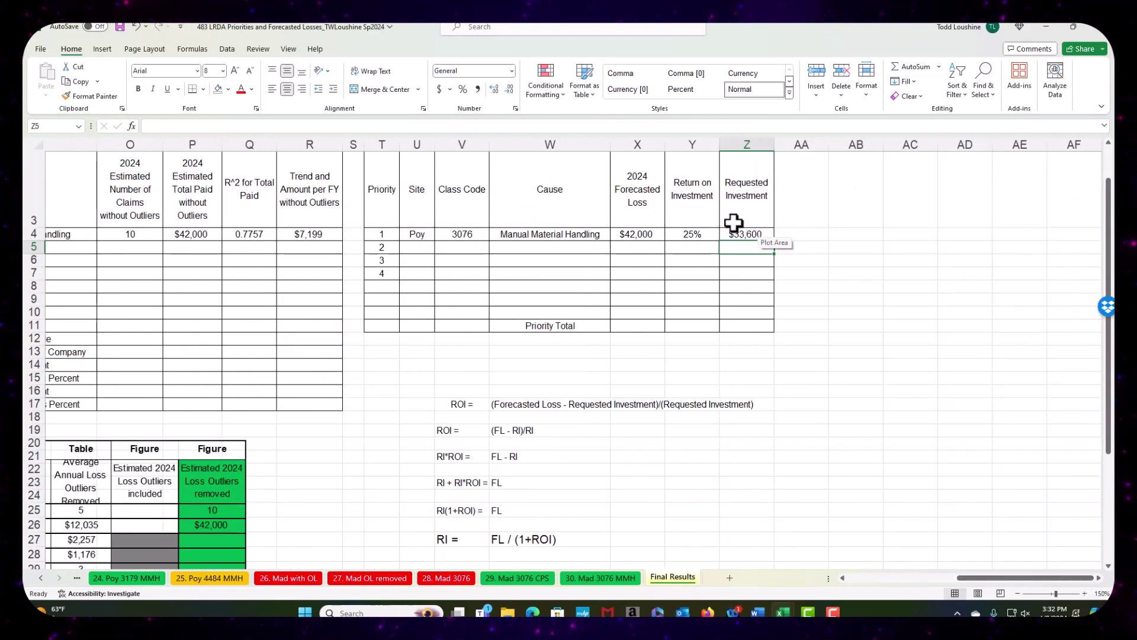
left_click(817, 189)
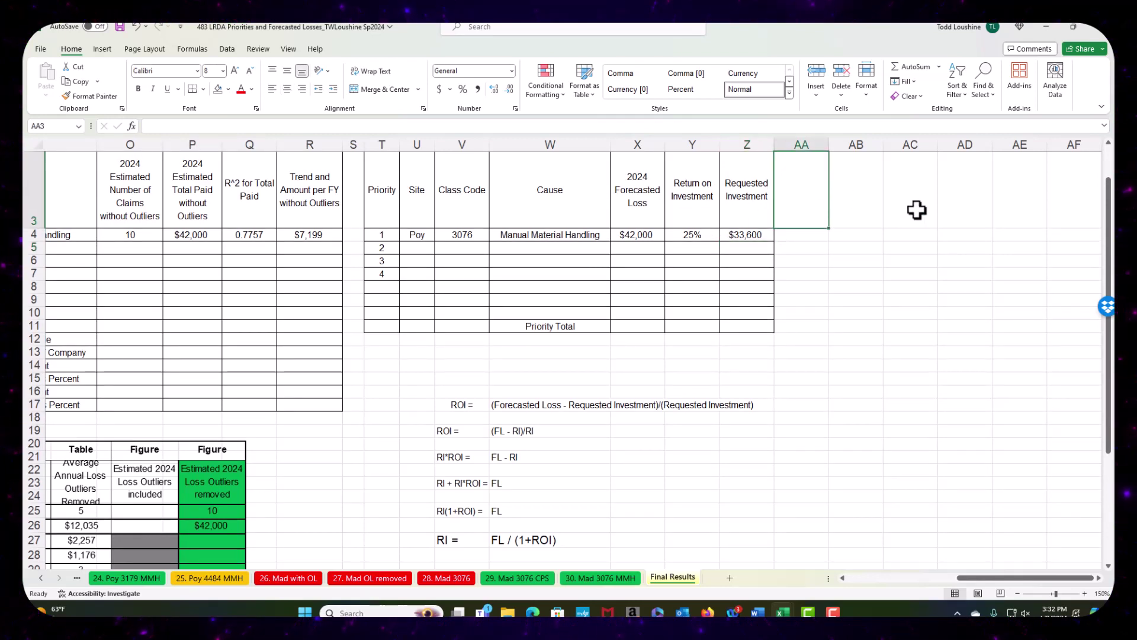
type("Oou")
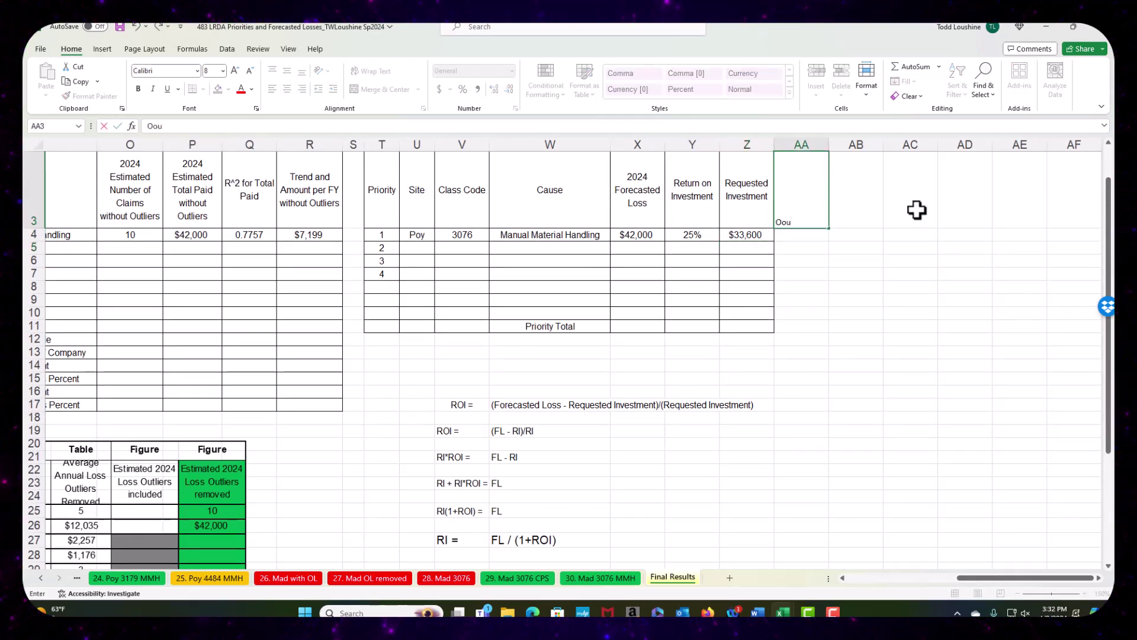
type("liet")
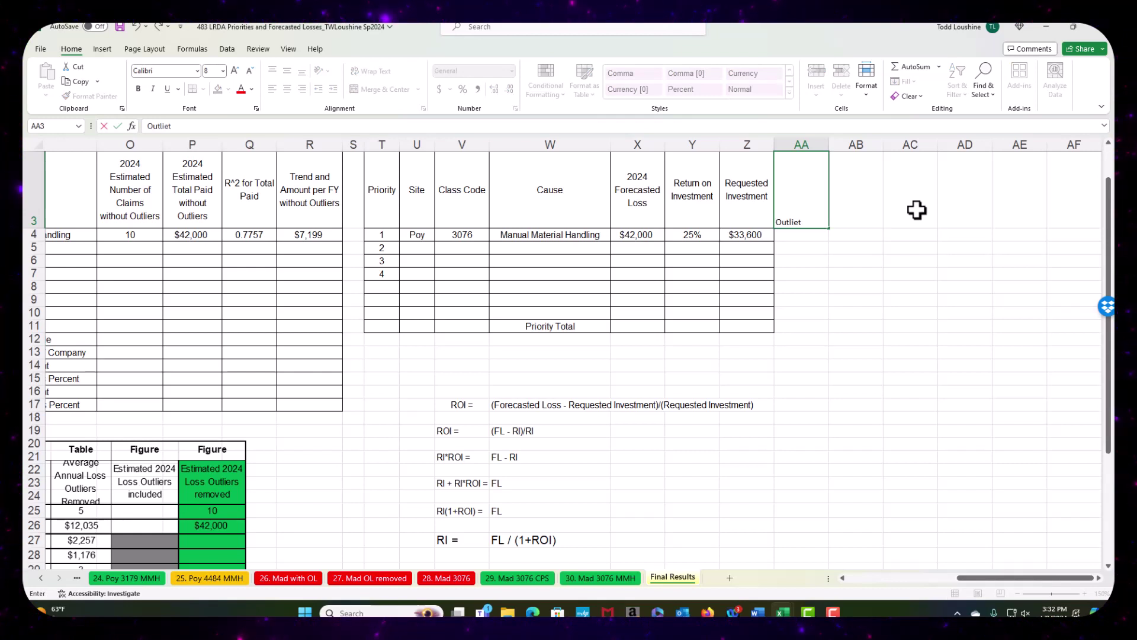
key("BackSpace")
type("r Claims Not inlcuded")
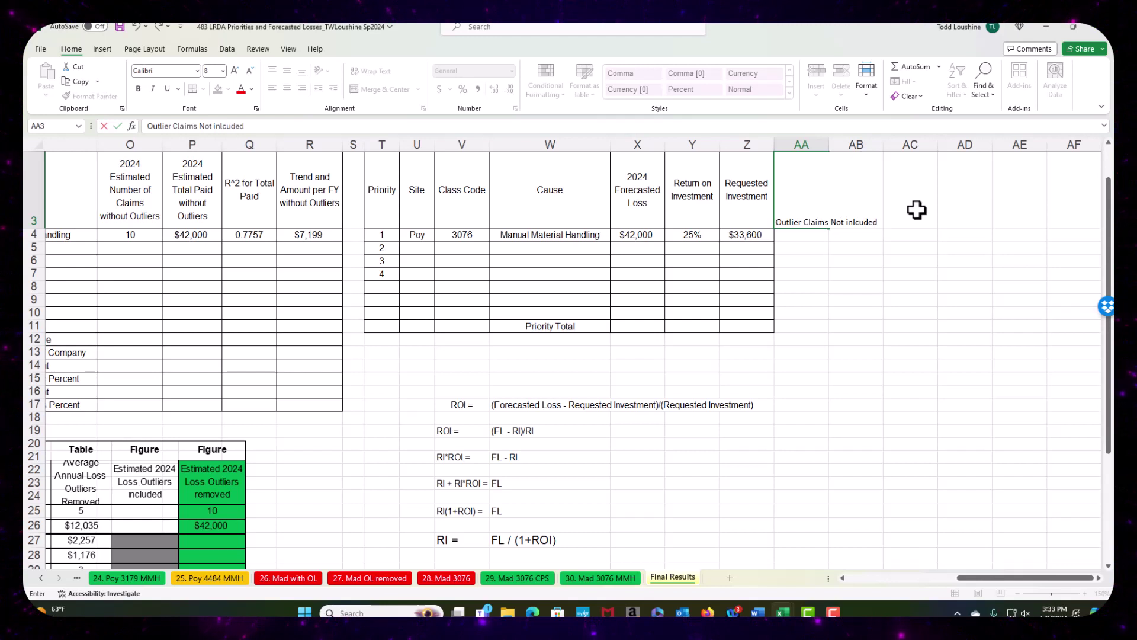
key("BackSpace")
key("BackSpace")
key("BackSpace")
key("BackSpace")
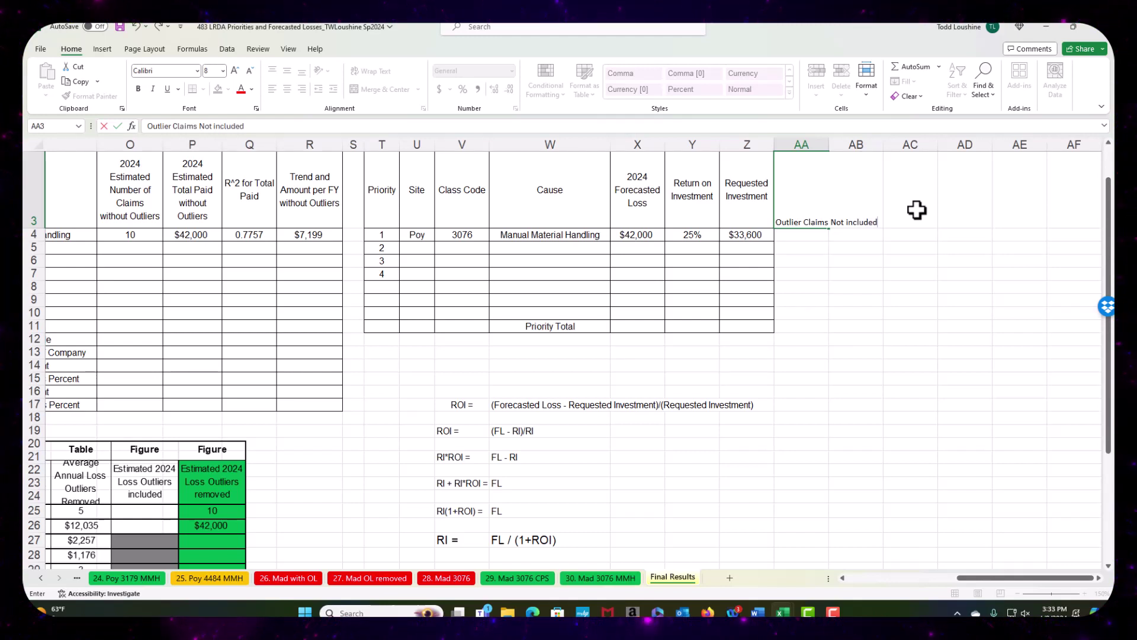
type("uded in f")
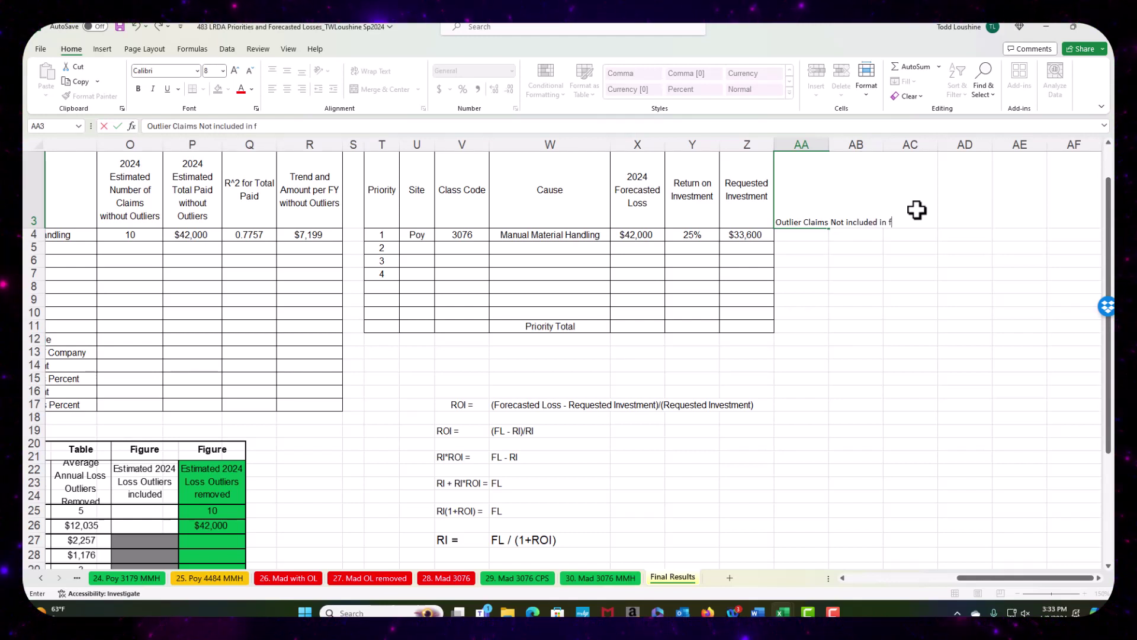
type("orecast loss")
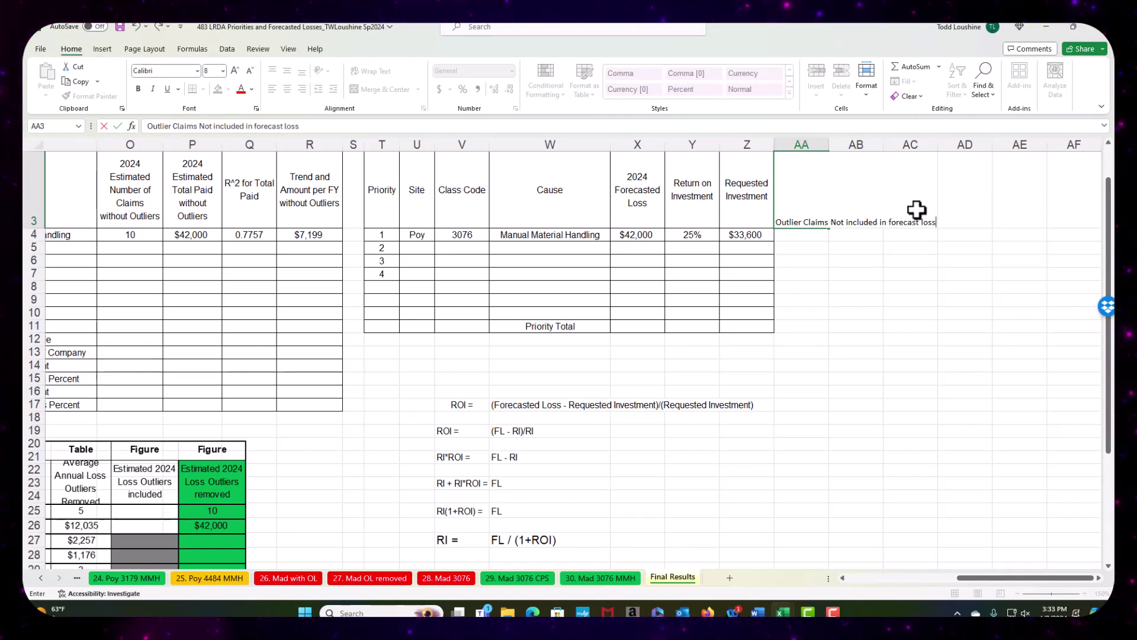
key("Return")
Step: Format the header in AA3 with the Arial font, wrapped text, and centred horizontal and middle vertical alignment
left_click(801, 192)
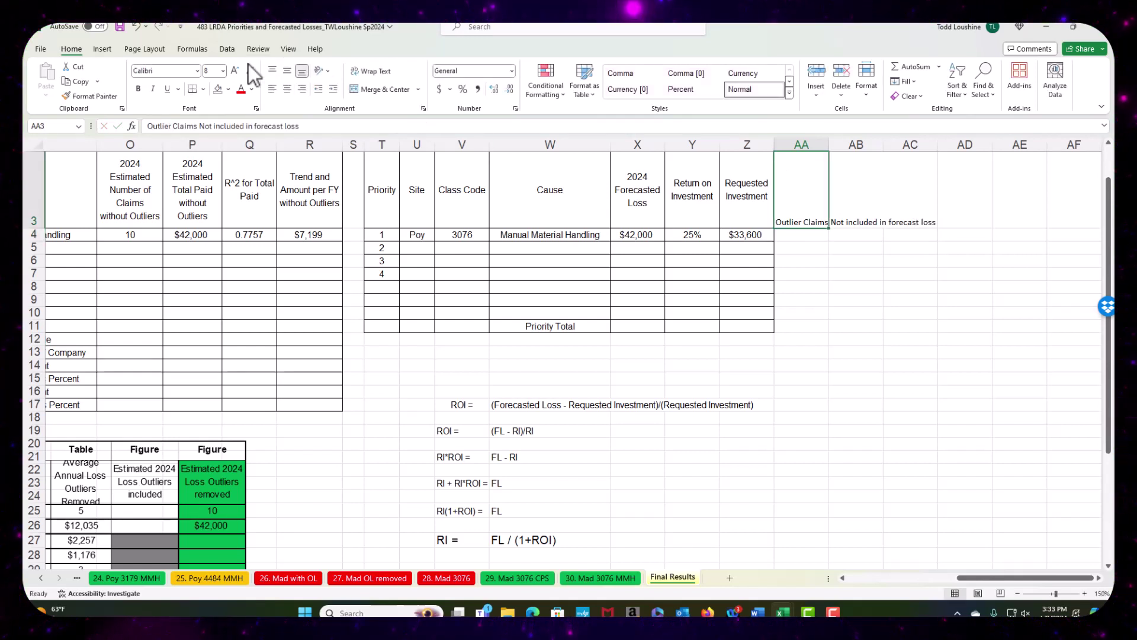
left_click(197, 71)
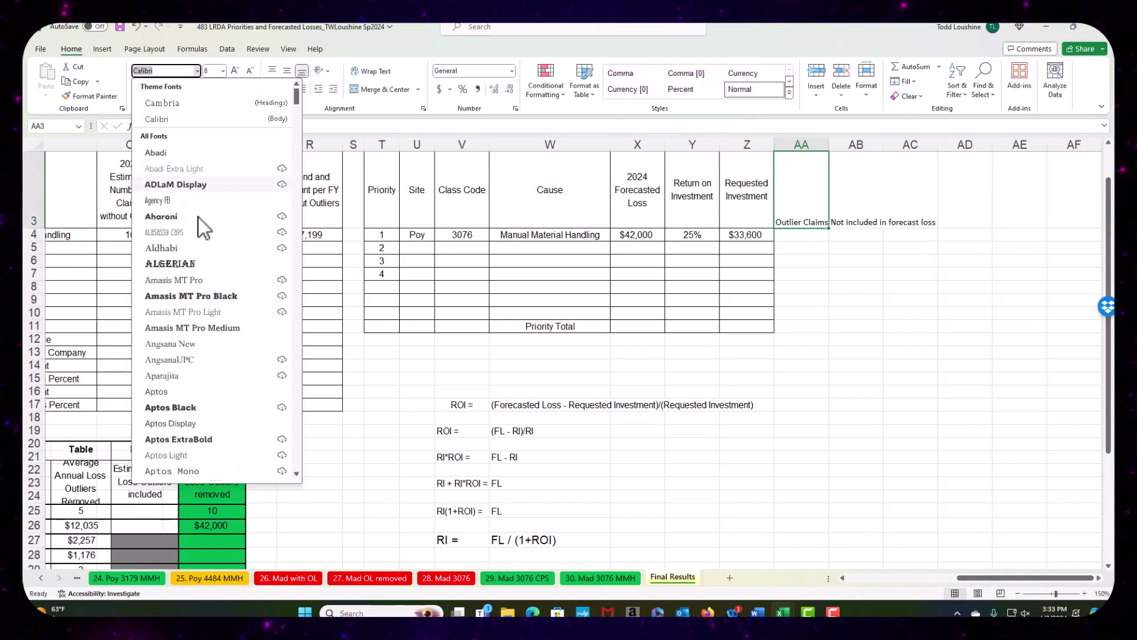
scroll(226, 311, "down", 5)
scroll(226, 311, "down", 2)
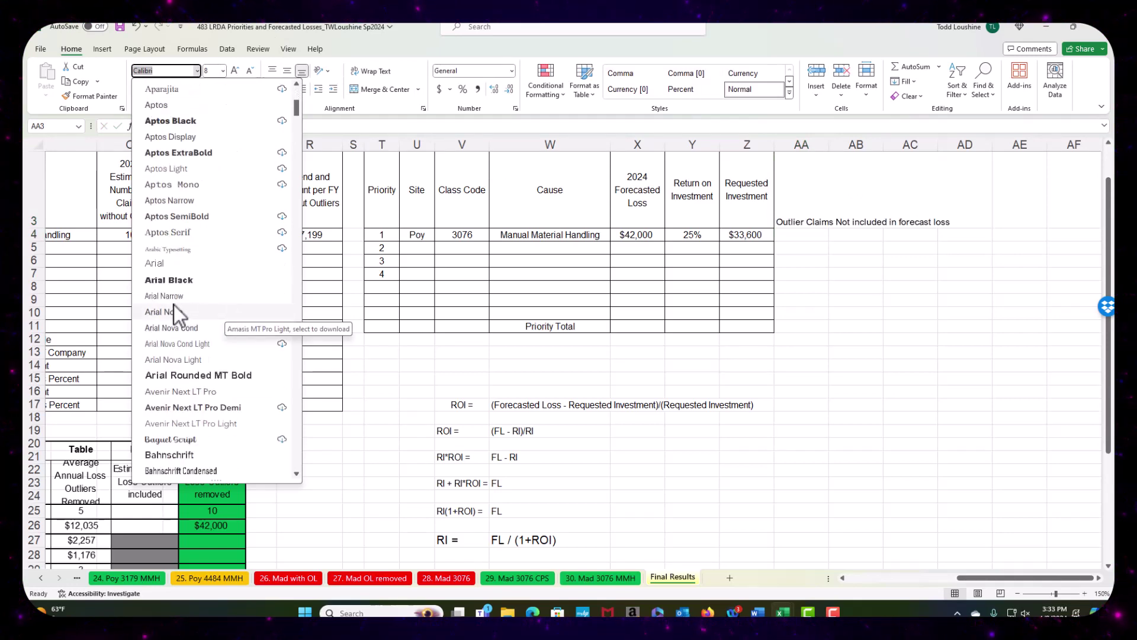
left_click(166, 262)
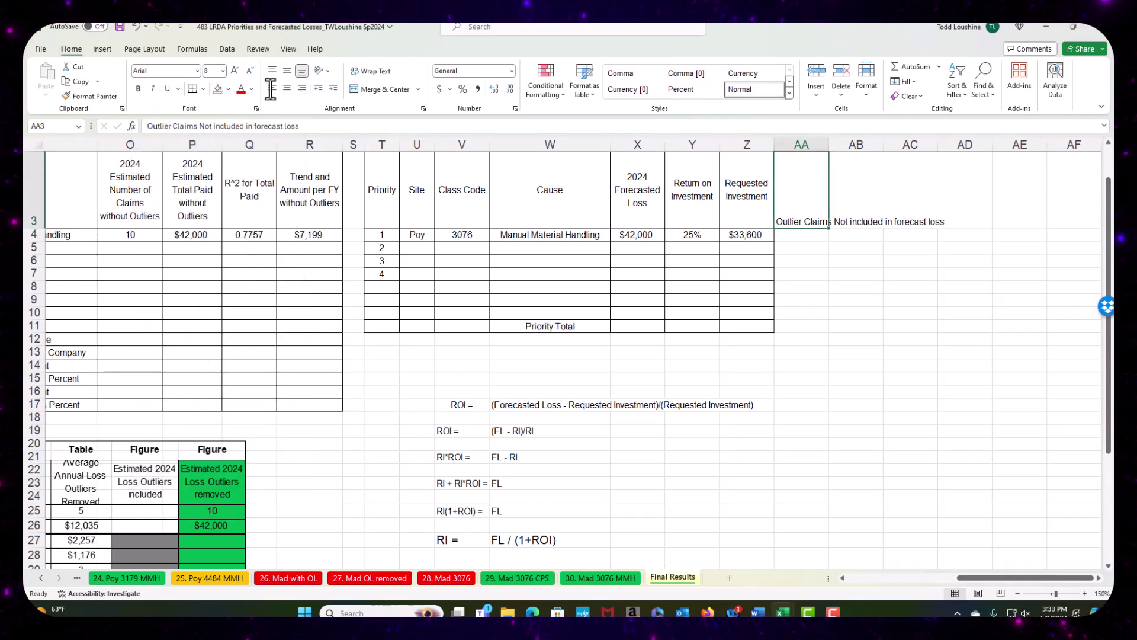
left_click(359, 72)
left_click(286, 71)
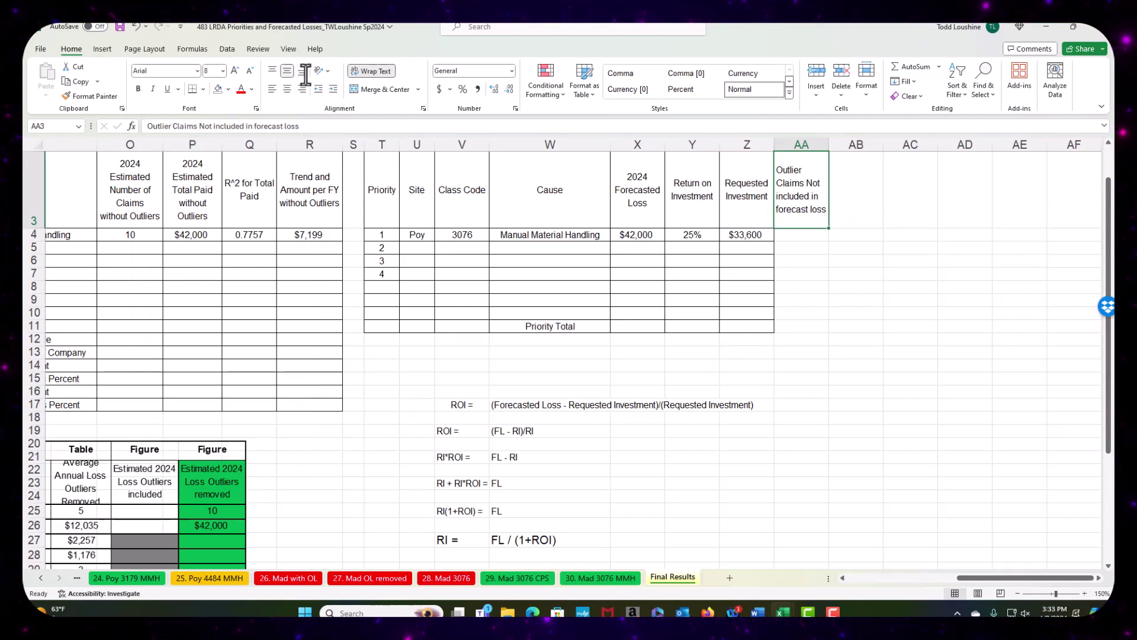
left_click(288, 89)
Step: Apply all borders to the new outlier column, cells AA3:AA11
left_click_drag(807, 203, 806, 328)
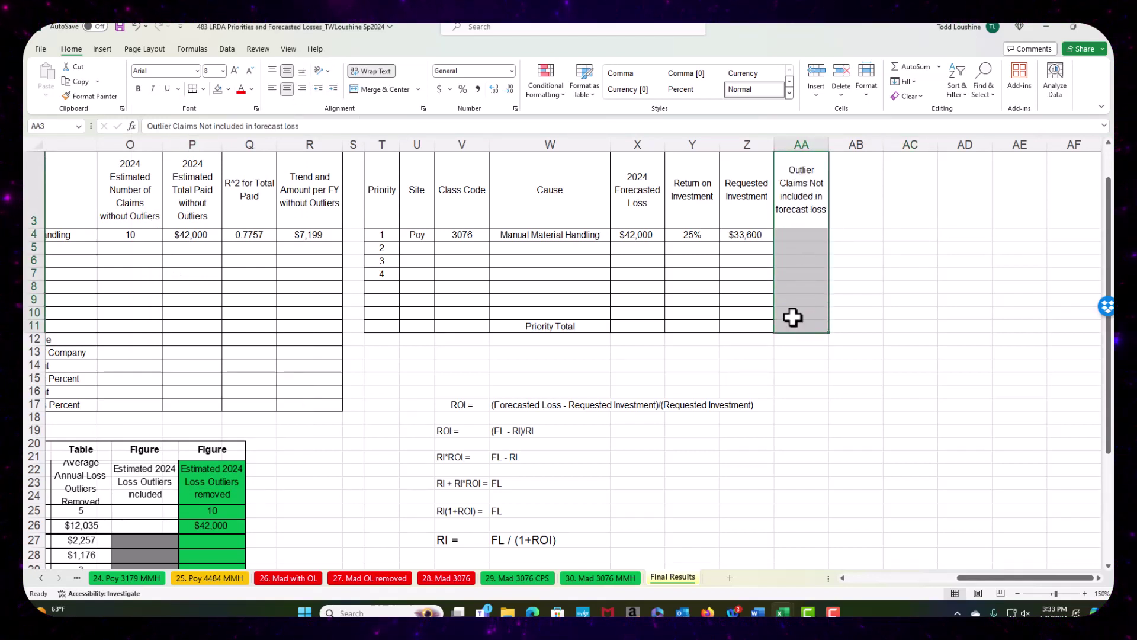
left_click(204, 90)
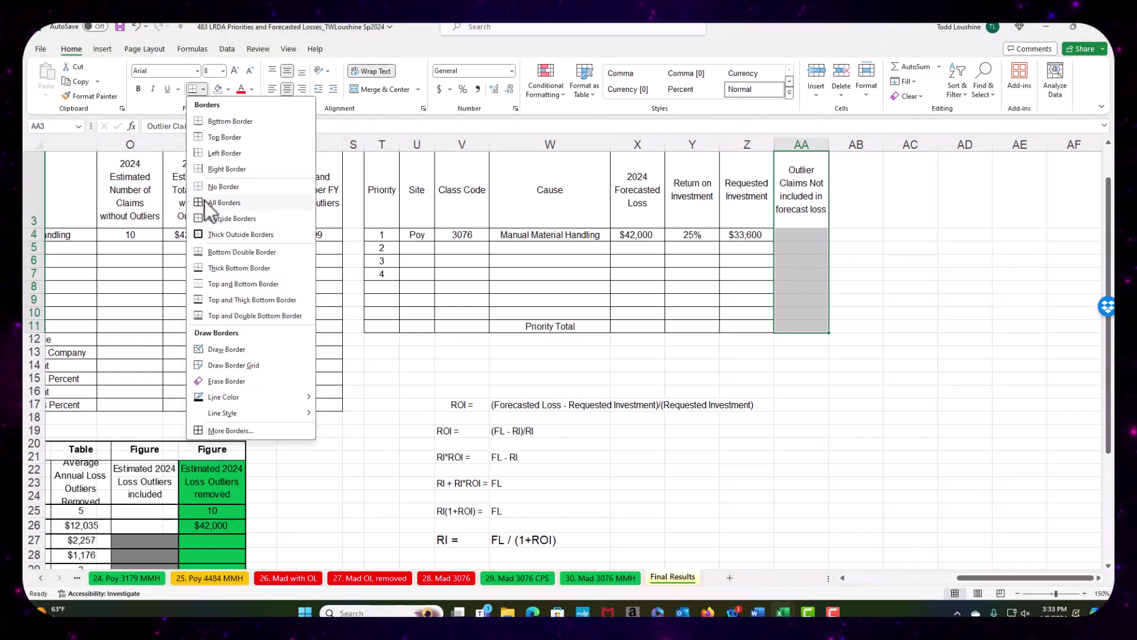
left_click(204, 202)
left_click(911, 236)
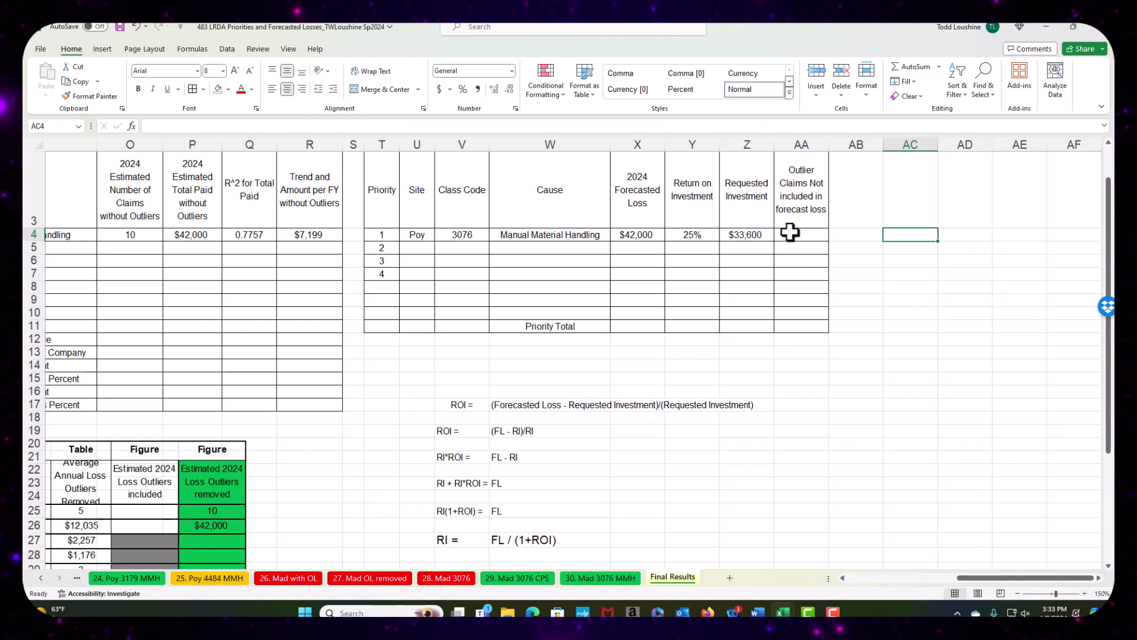
Step: Link AA4 to the Value of Outliers Removed in I4 for priority 1
left_click(814, 238)
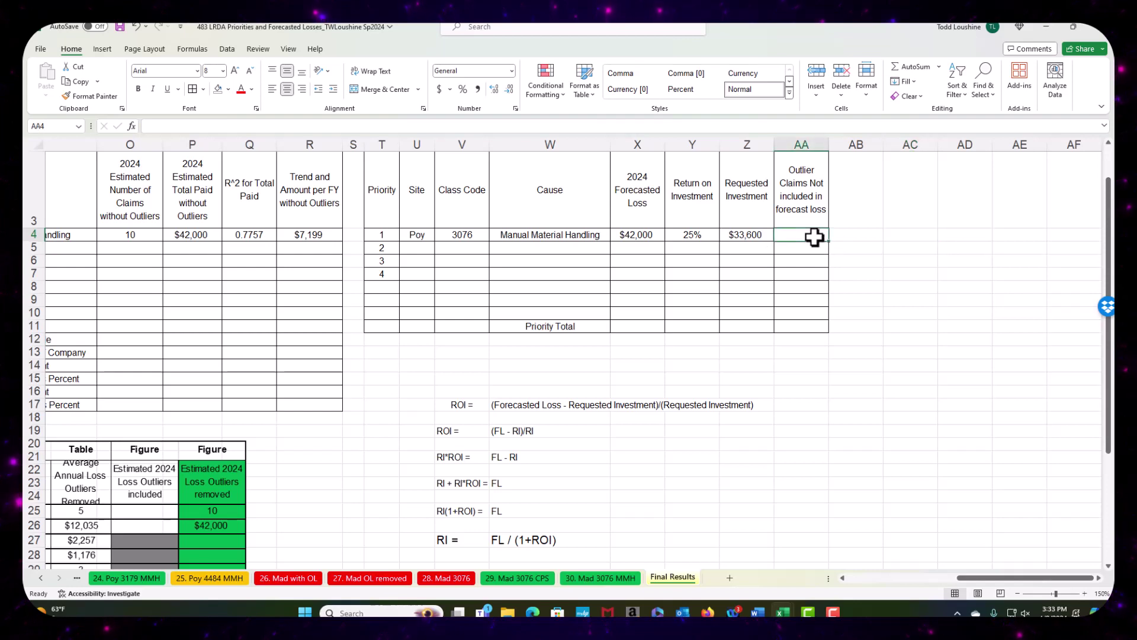
type("=")
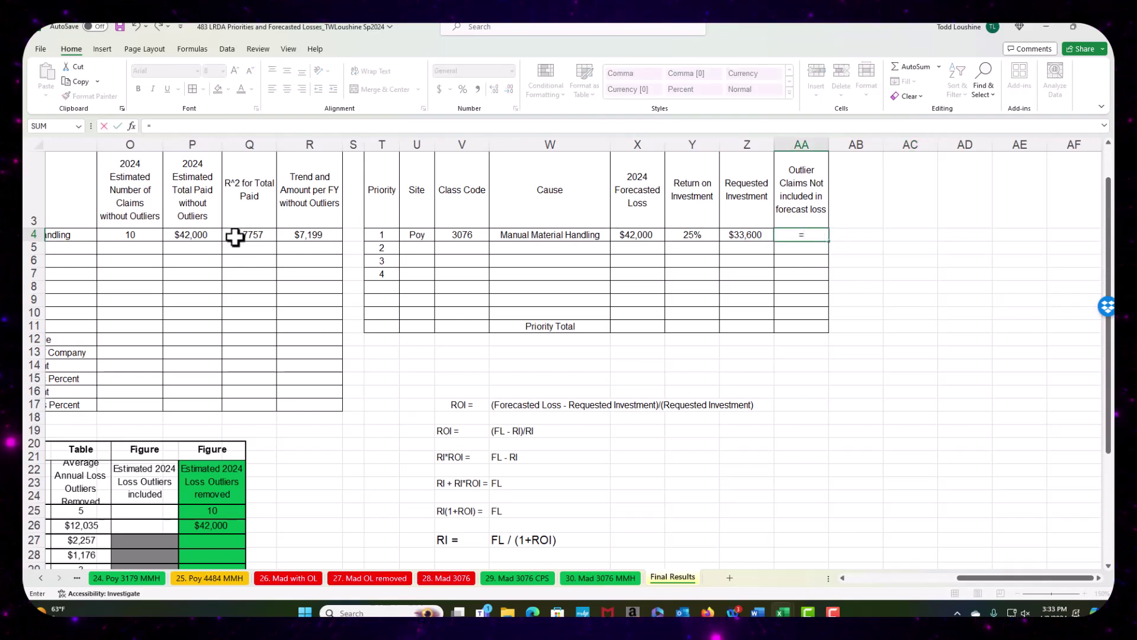
left_click_drag(1002, 588, 896, 570)
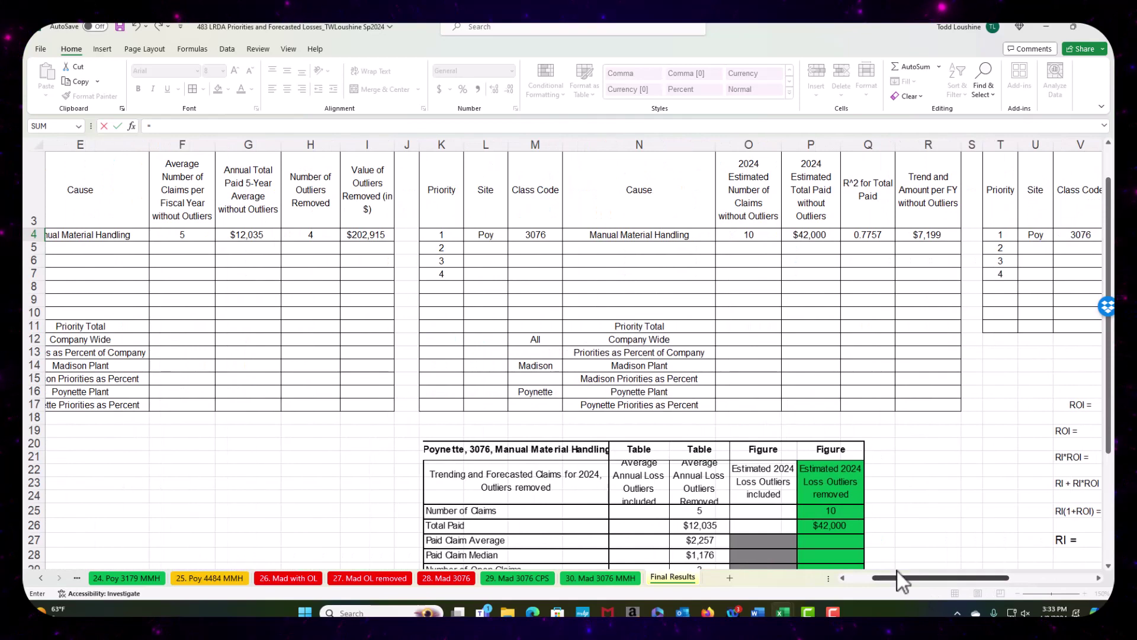
left_click(378, 233)
key("Return")
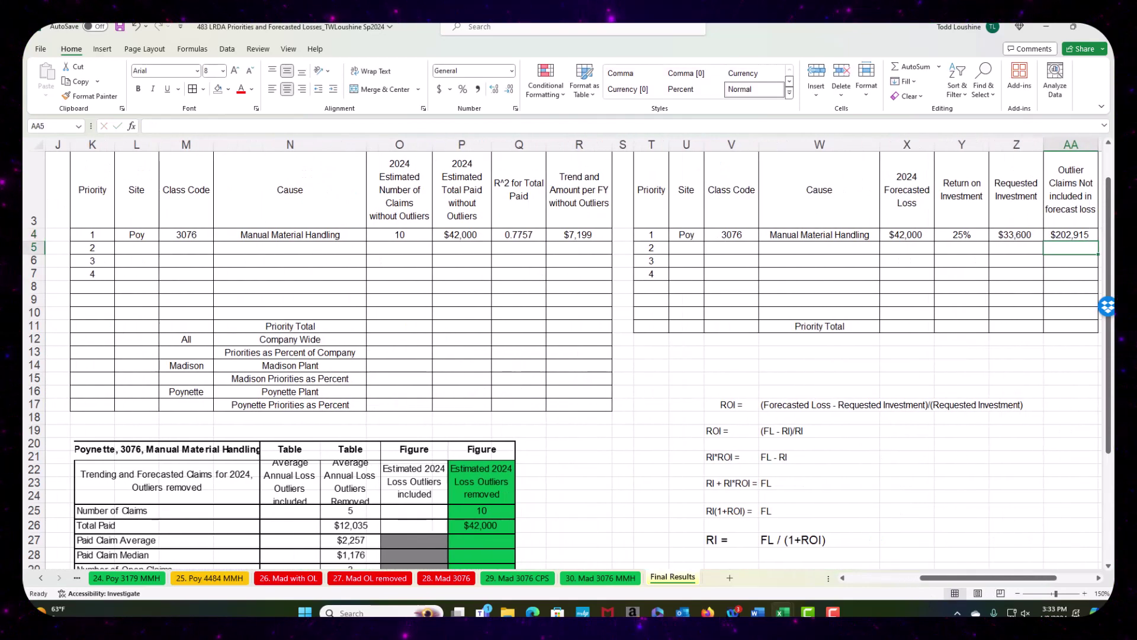
left_click(1011, 234)
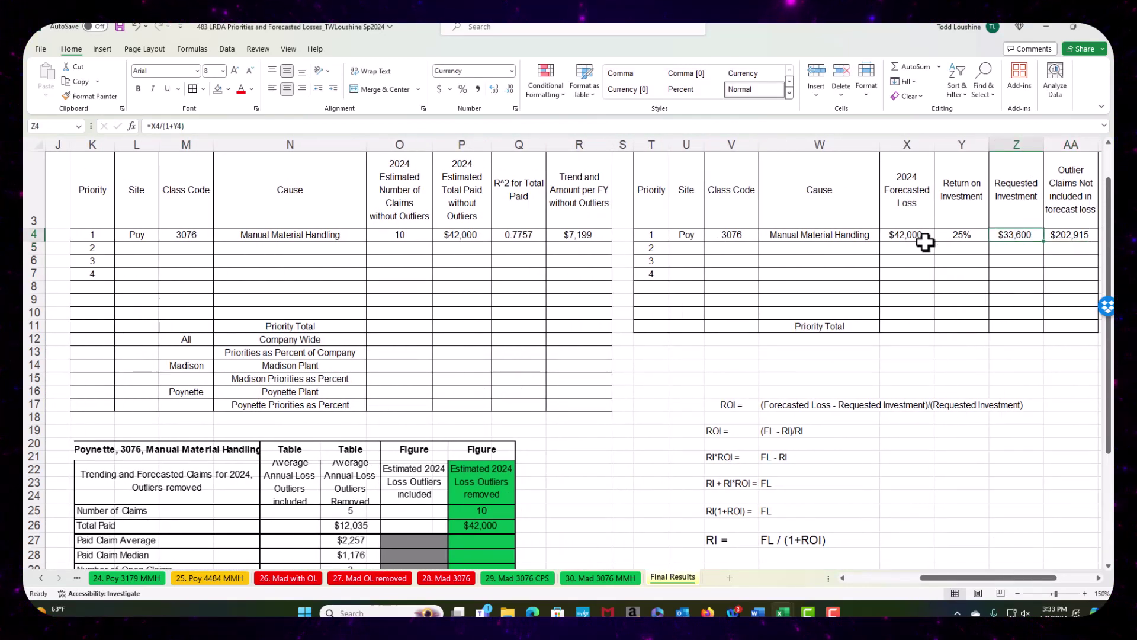
left_click(955, 238)
left_click(1058, 235)
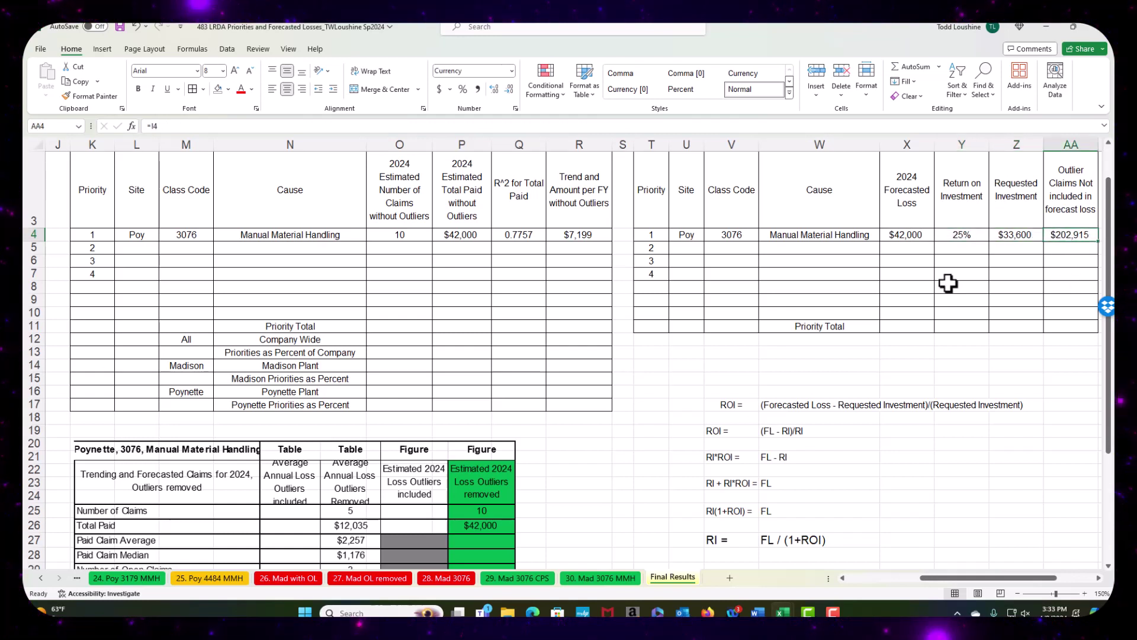
left_click(917, 313)
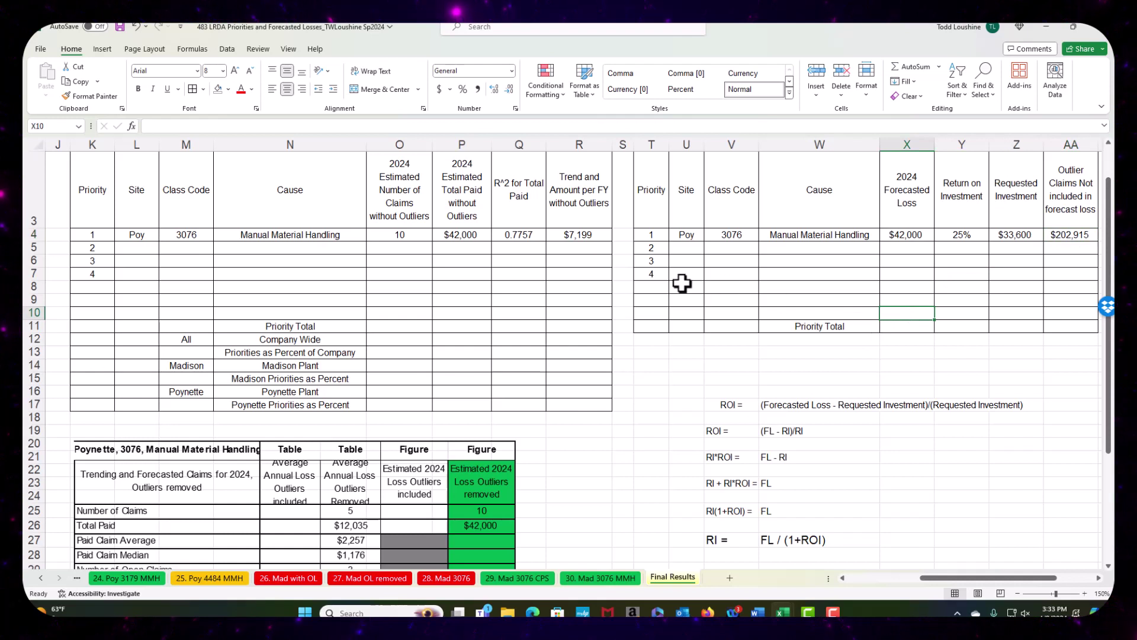
Step: Extend the priority numbering in column T of the forecasted loss table through 7 in T10
left_click_drag(658, 237, 668, 315)
left_click(752, 288)
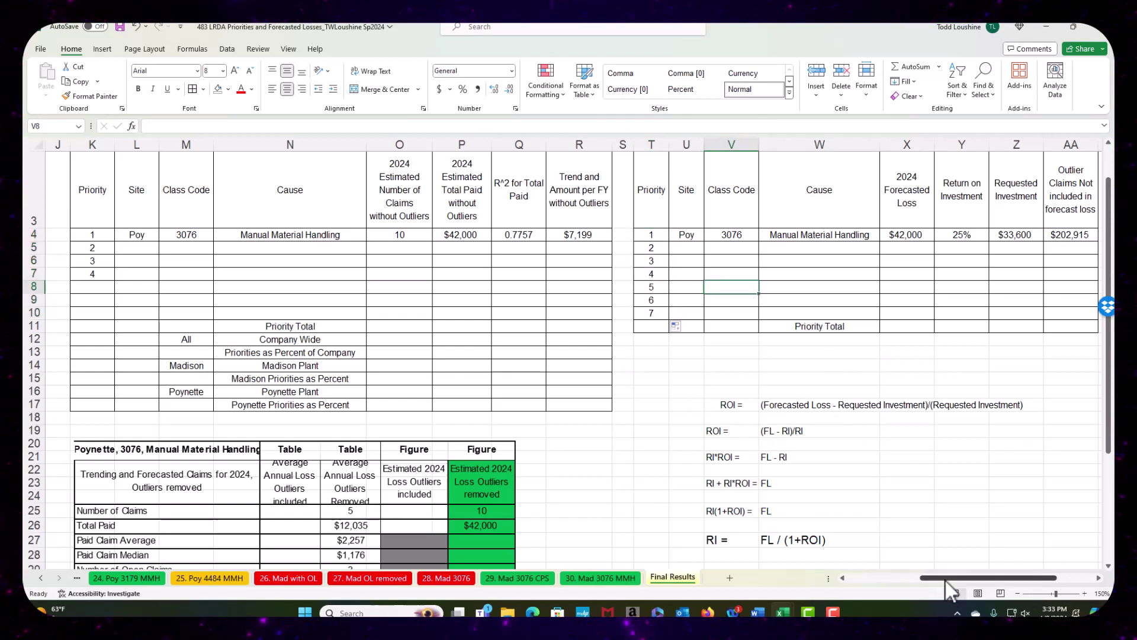
Step: Shrink the linked Poynette 3076 Manual Material Handling summary picture and place it below the Annual Averages table, starting around row 26
left_click_drag(946, 577, 874, 577)
scroll(754, 541, "down", 2)
left_click_drag(762, 370, 247, 358)
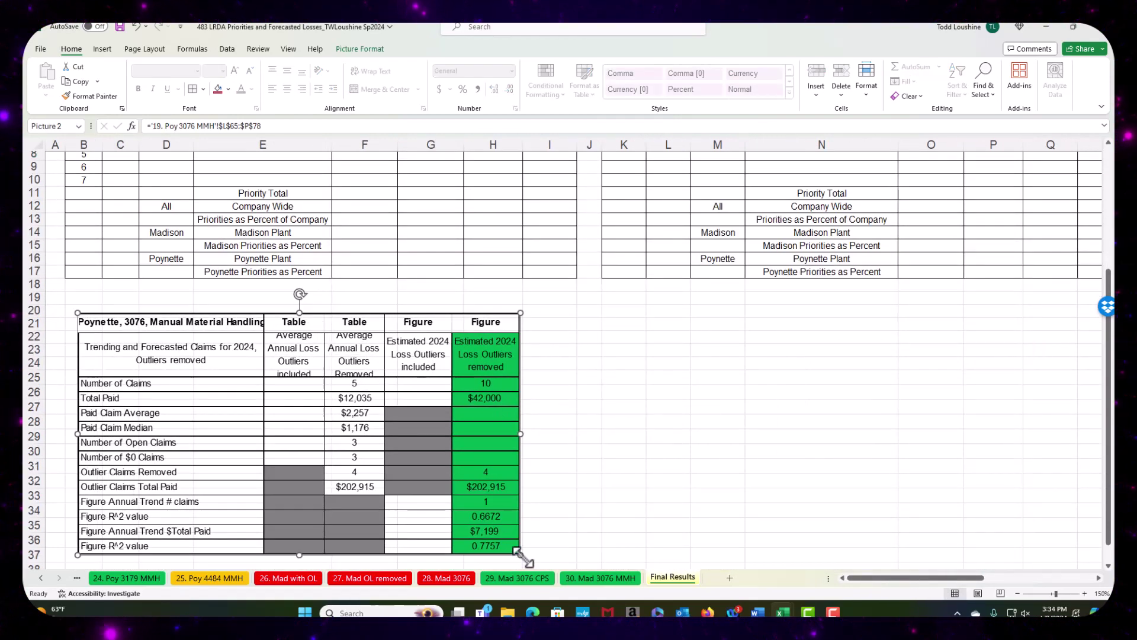
left_click_drag(521, 555, 409, 494)
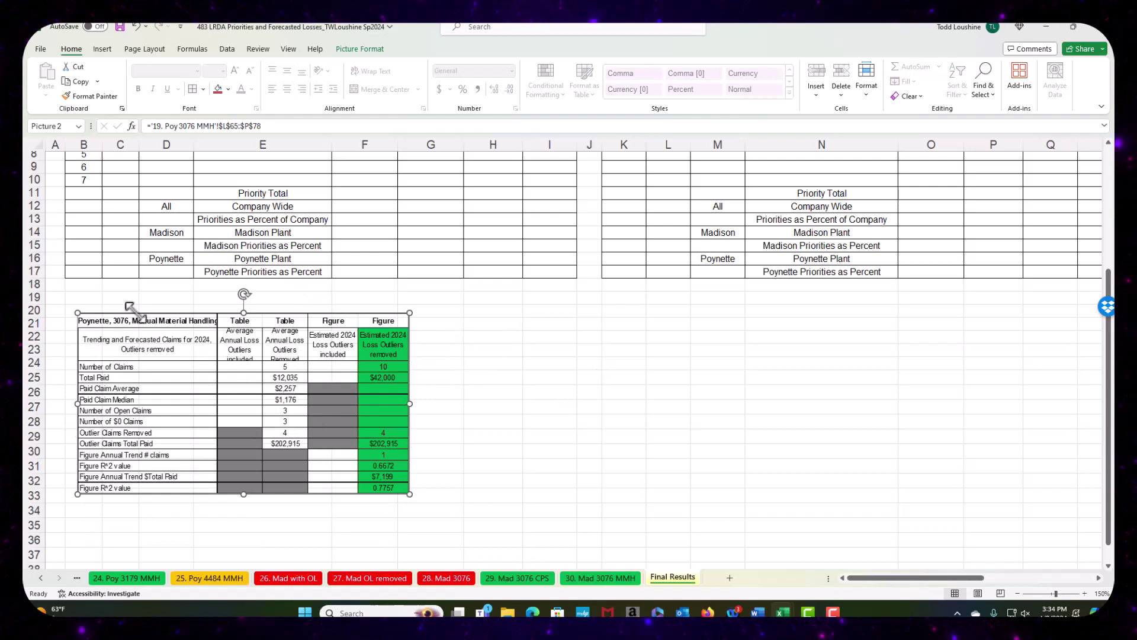
left_click(609, 422)
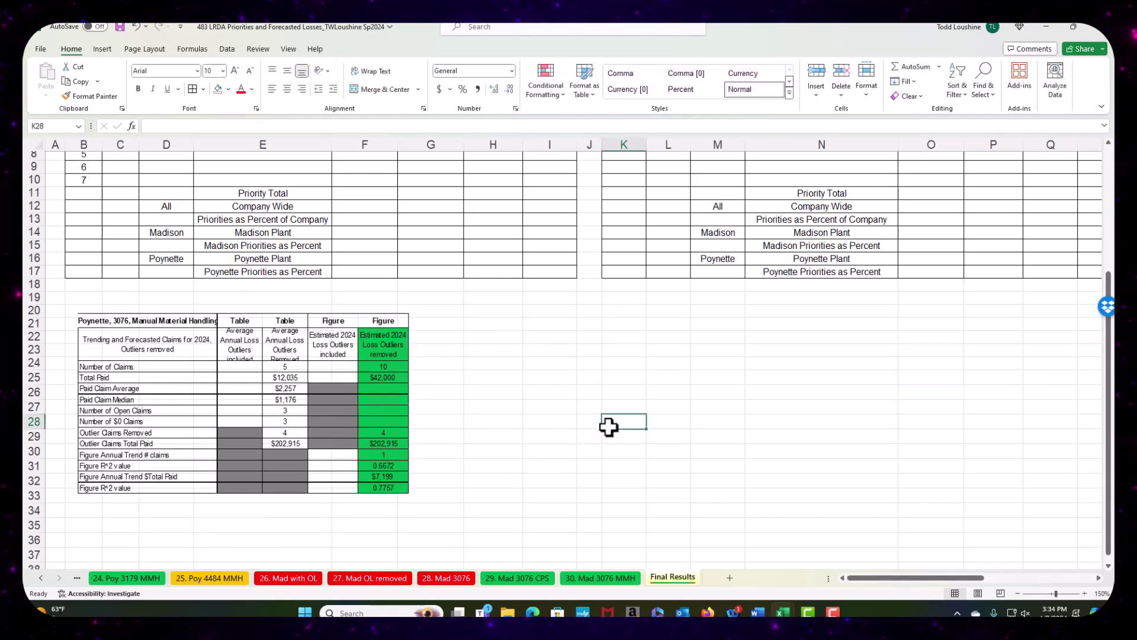
scroll(607, 420, "up", 2)
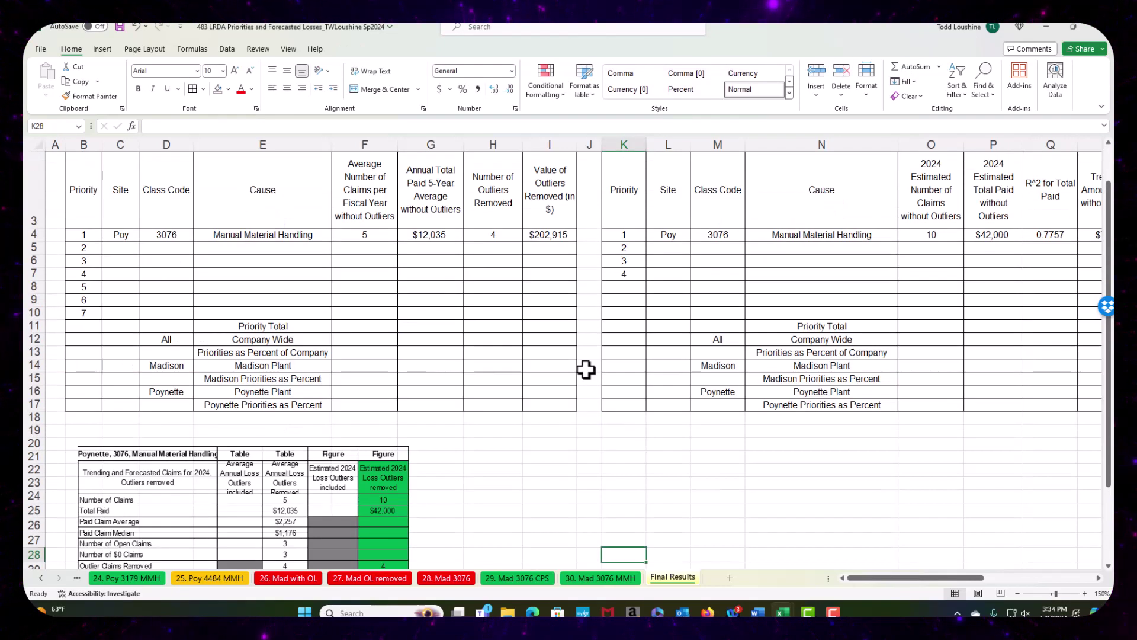
scroll(594, 370, "down", 2)
left_click(374, 327)
left_click_drag(374, 327, 341, 403)
left_click(563, 392)
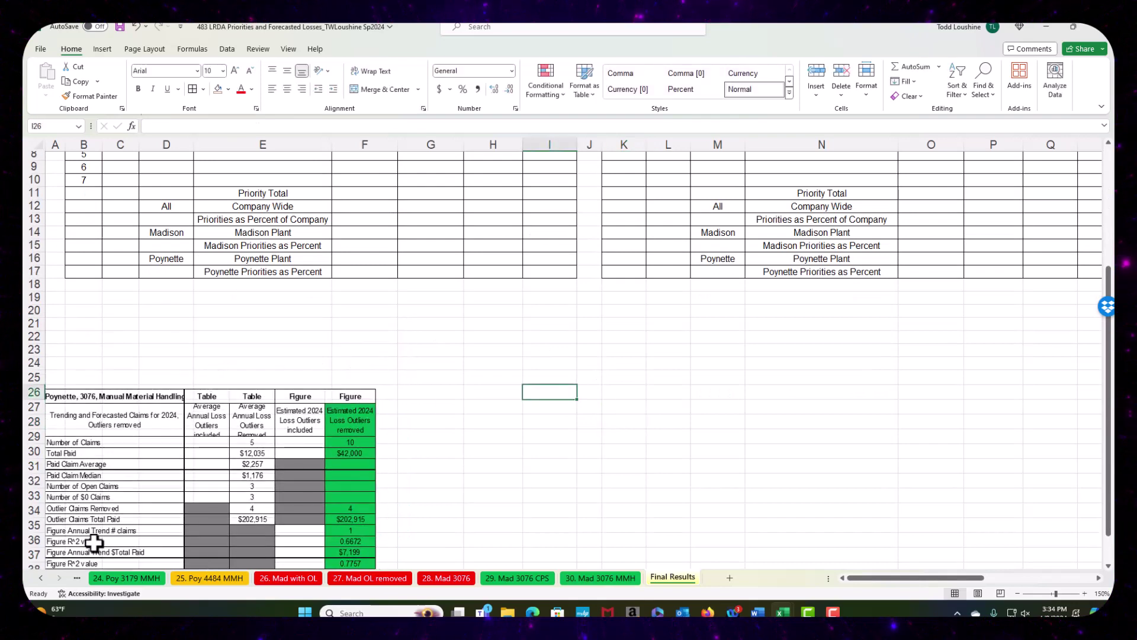
Step: Delete the blank worksheet located between 19. Poy 3076 MMH and 20. Poy 3076 CPS
scroll(40, 578, "up", 8)
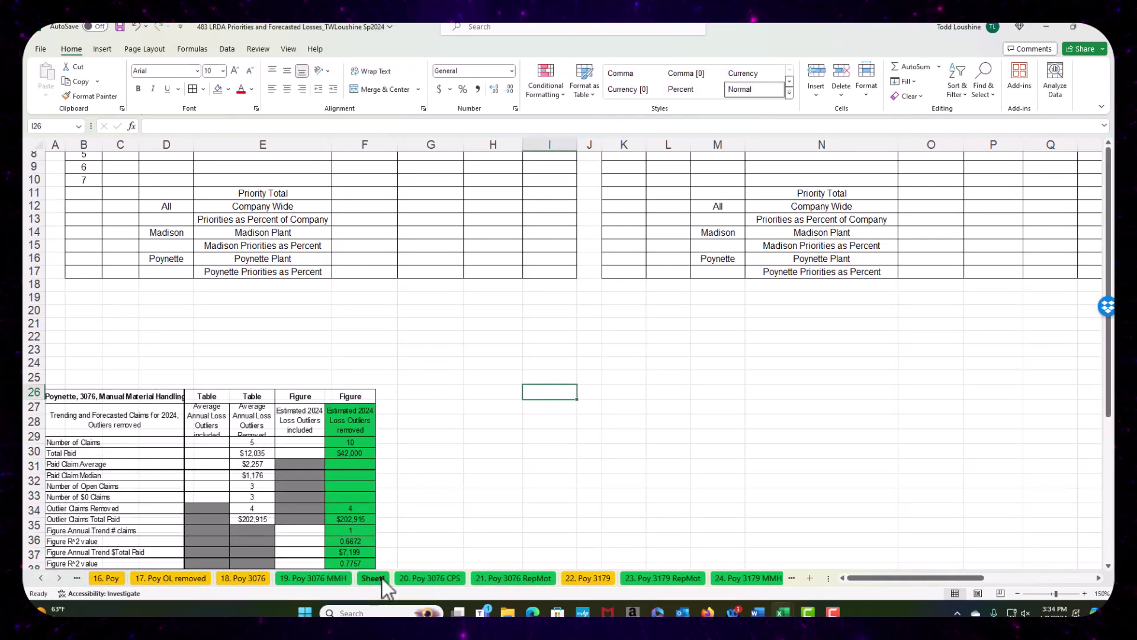
left_click(381, 577)
right_click(382, 578)
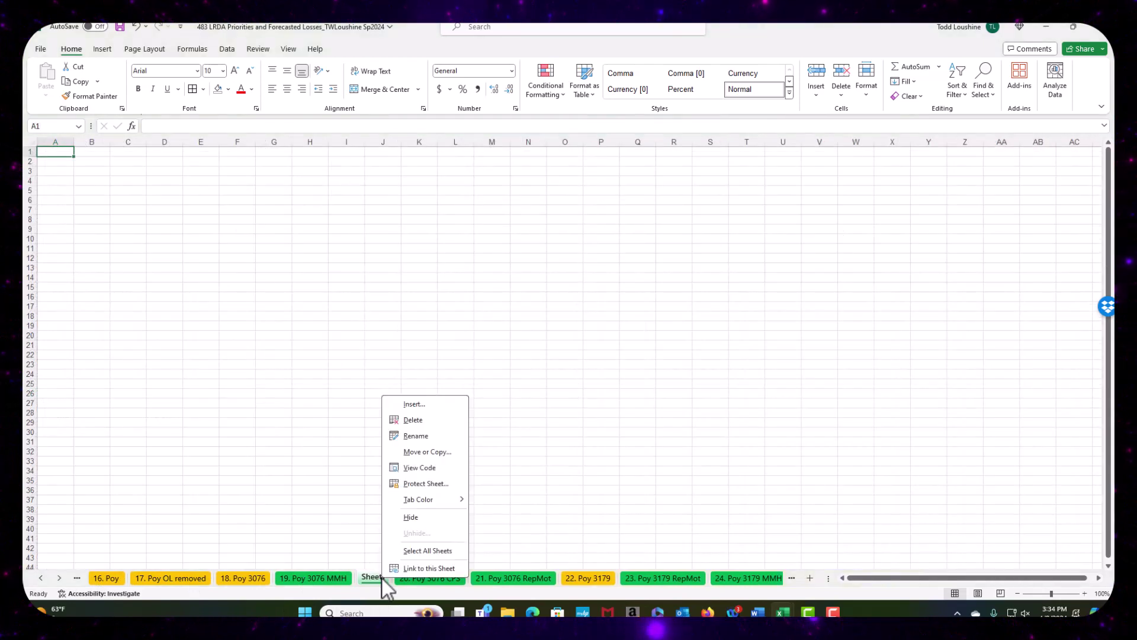
left_click(433, 421)
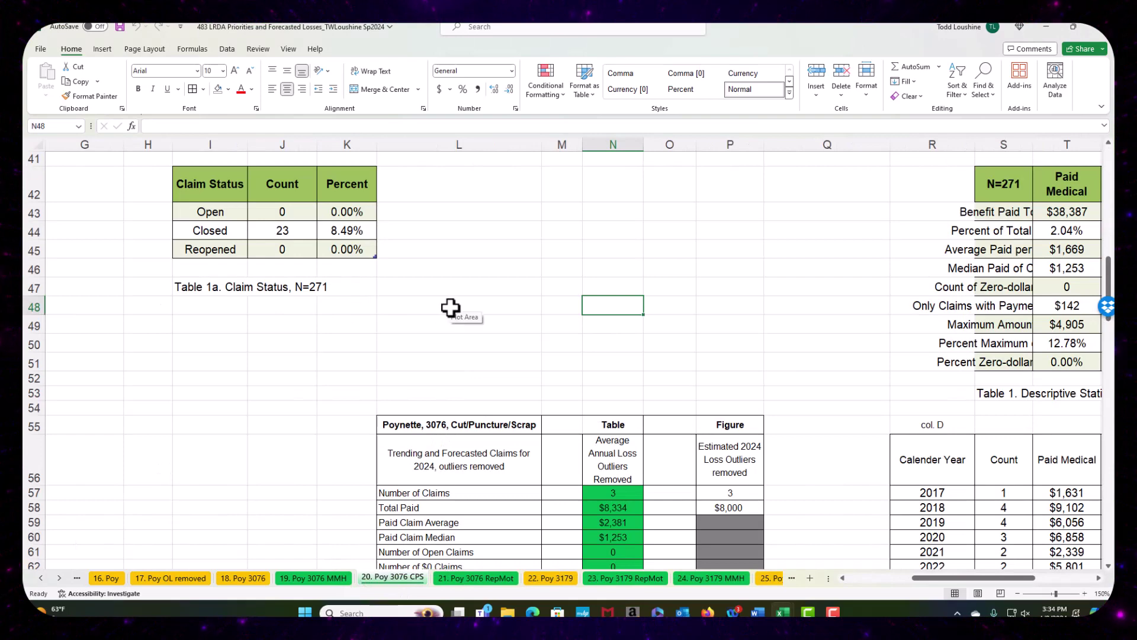
Step: Copy the Cut/Puncture/Scrape summary table L55:P68 from sheet 20. Poy 3076 CPS and return to the Final Results sheet
scroll(450, 307, "down", 3)
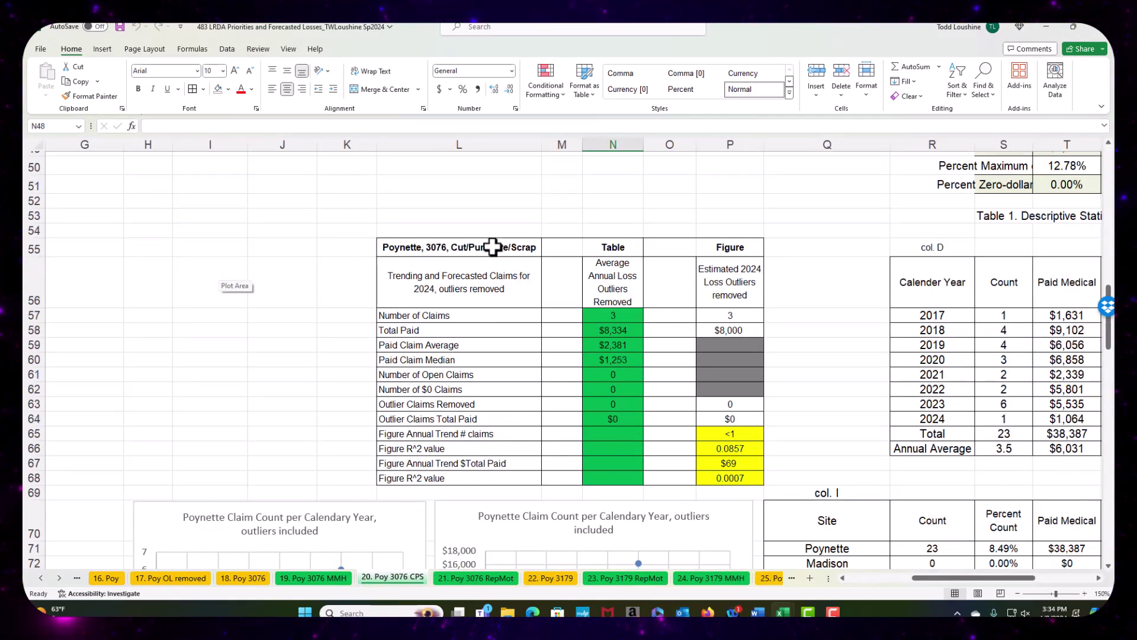
left_click_drag(493, 247, 729, 471)
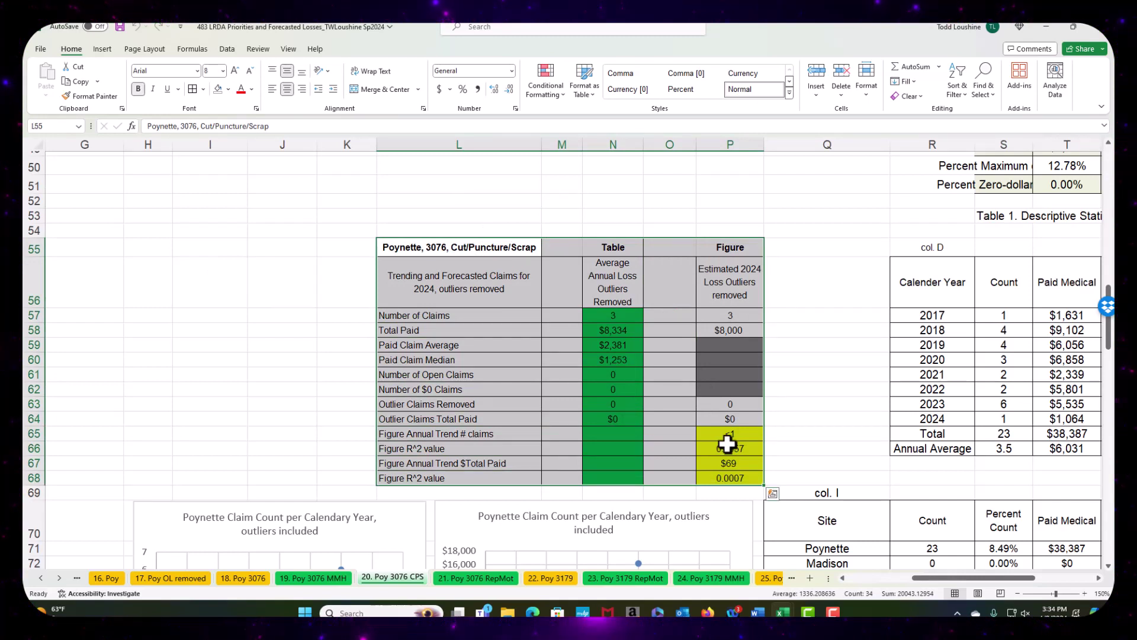
key("ctrl+c")
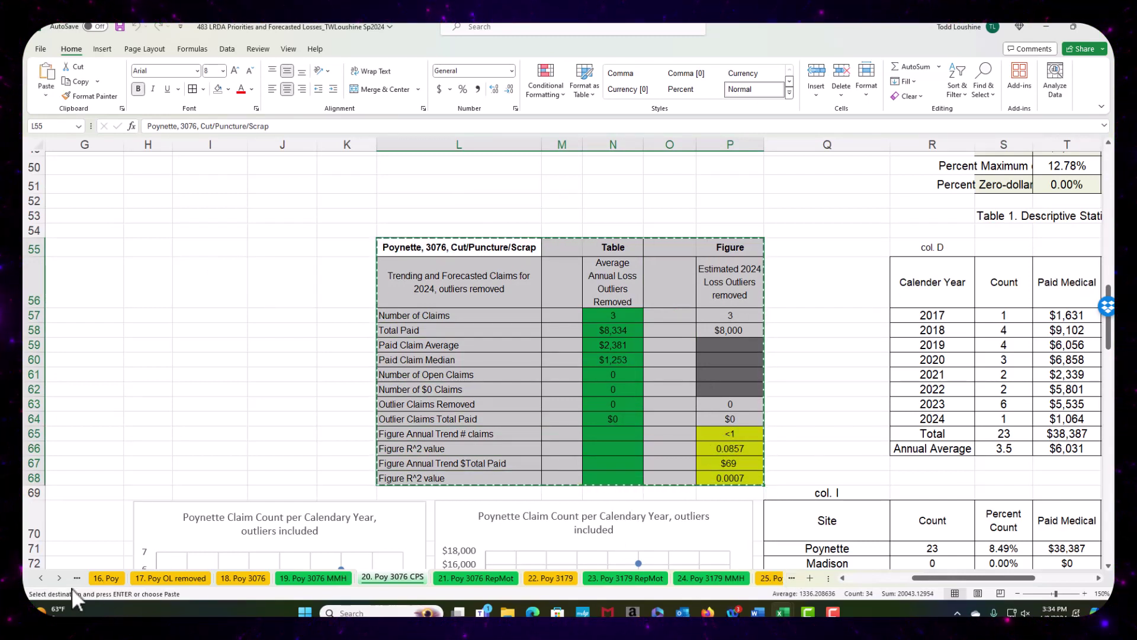
left_click(59, 578)
left_click(59, 578)
left_click(60, 578)
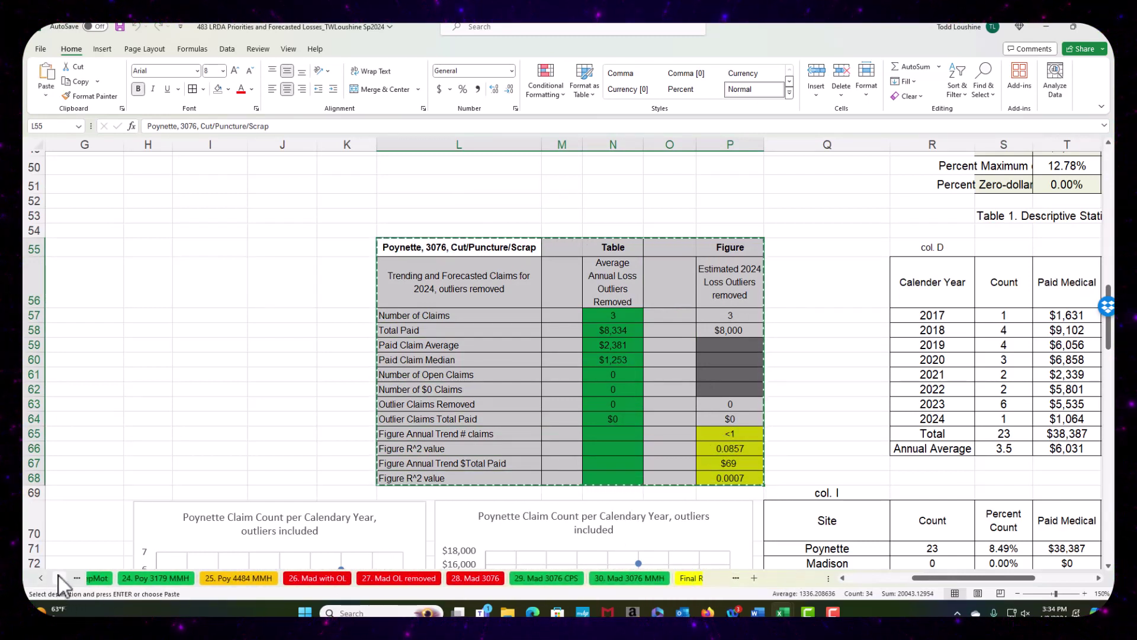
left_click(59, 578)
left_click(674, 577)
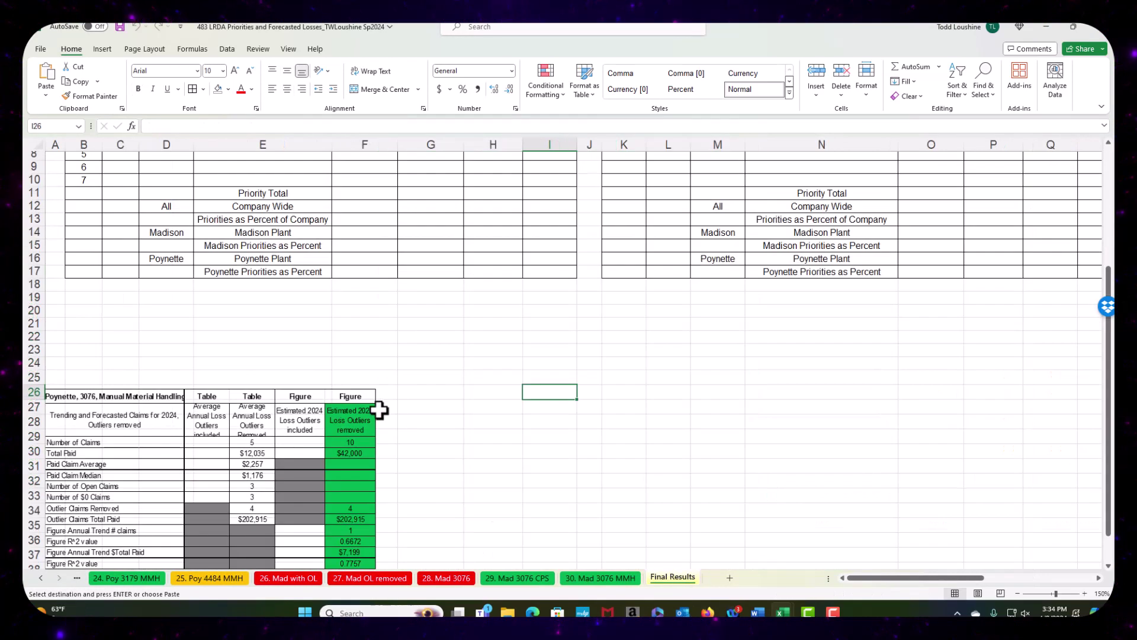
Step: Try to paste the copied Cut/Puncture/Scrape summary as a linked picture at G20
right_click(437, 311)
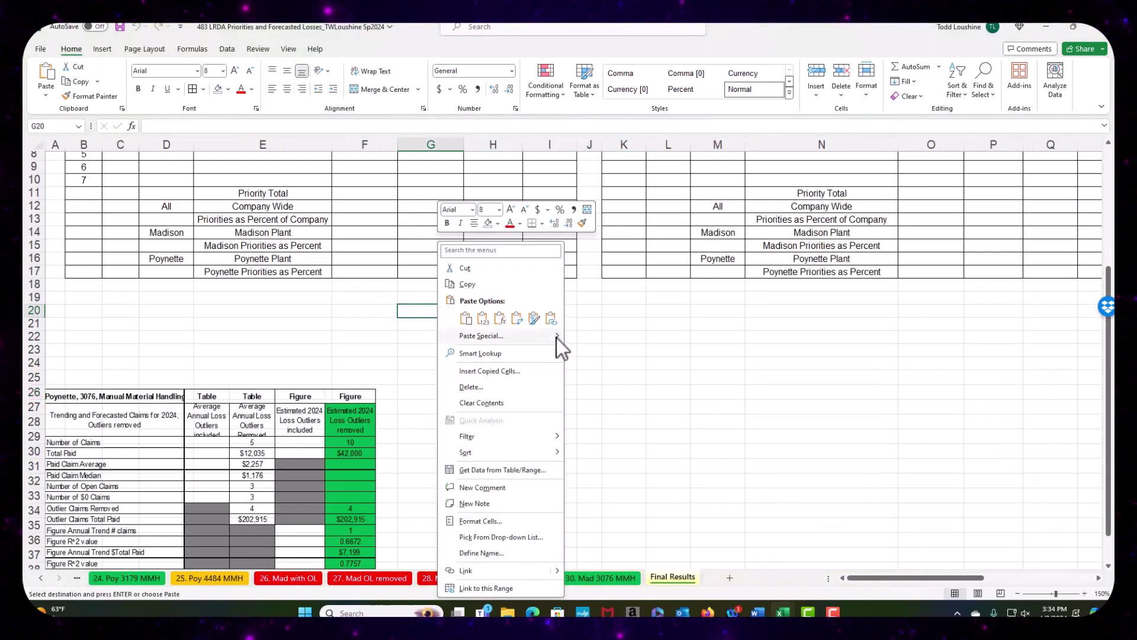
mouse_move(558, 343)
left_click(628, 442)
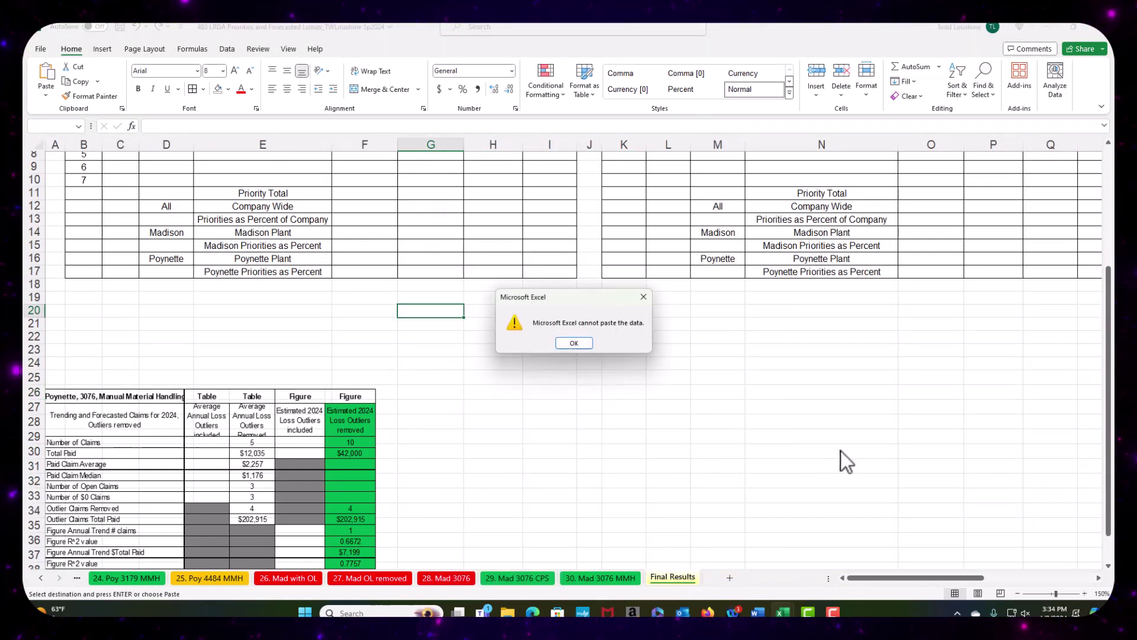
left_click(574, 342)
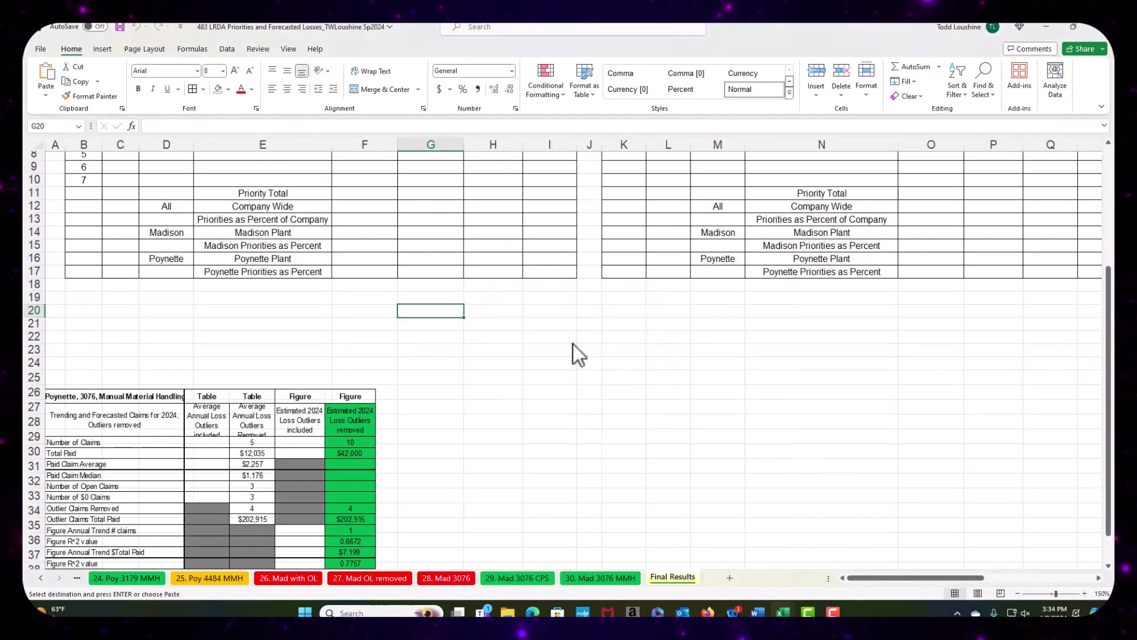
Step: Paste the copied Cut/Puncture/Scrape summary at G20 as a linked picture
right_click(452, 311)
mouse_move(573, 334)
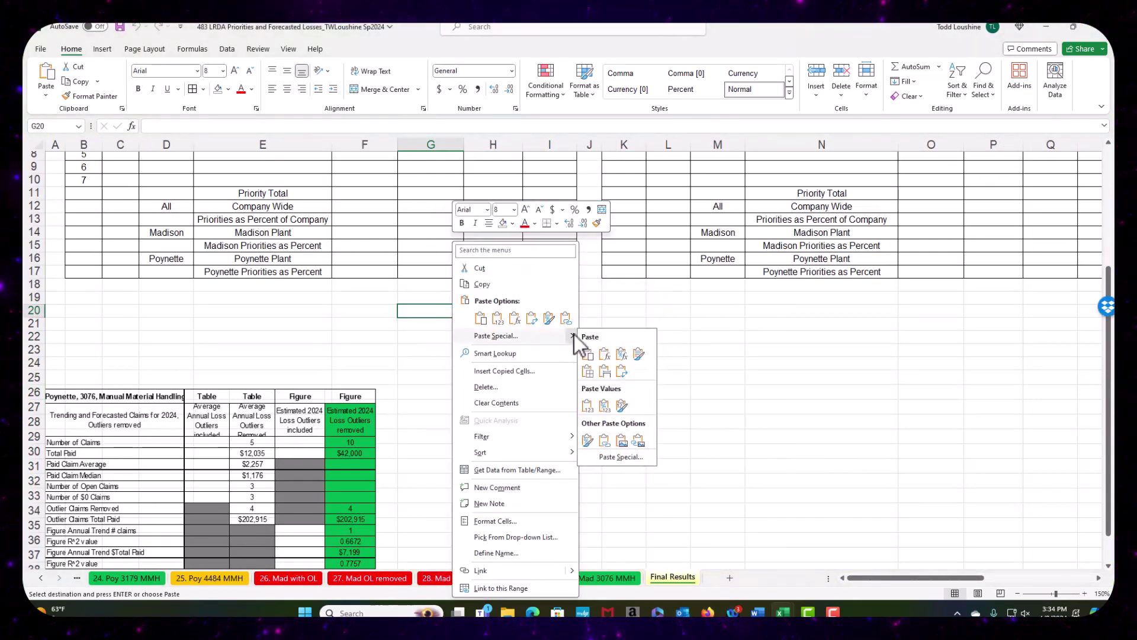
left_click(639, 440)
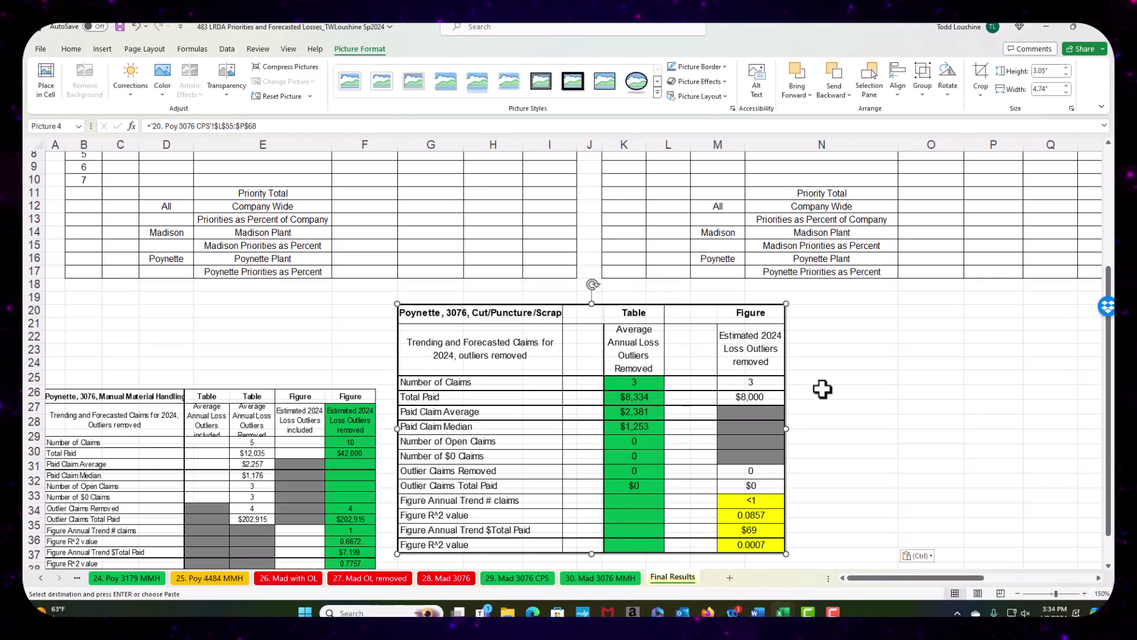
Step: Move the Manual Material Handling picture down to about row 36 and place the Cut/Puncture/Scrape picture directly under the Annual Averages table
left_click_drag(350, 403, 350, 543)
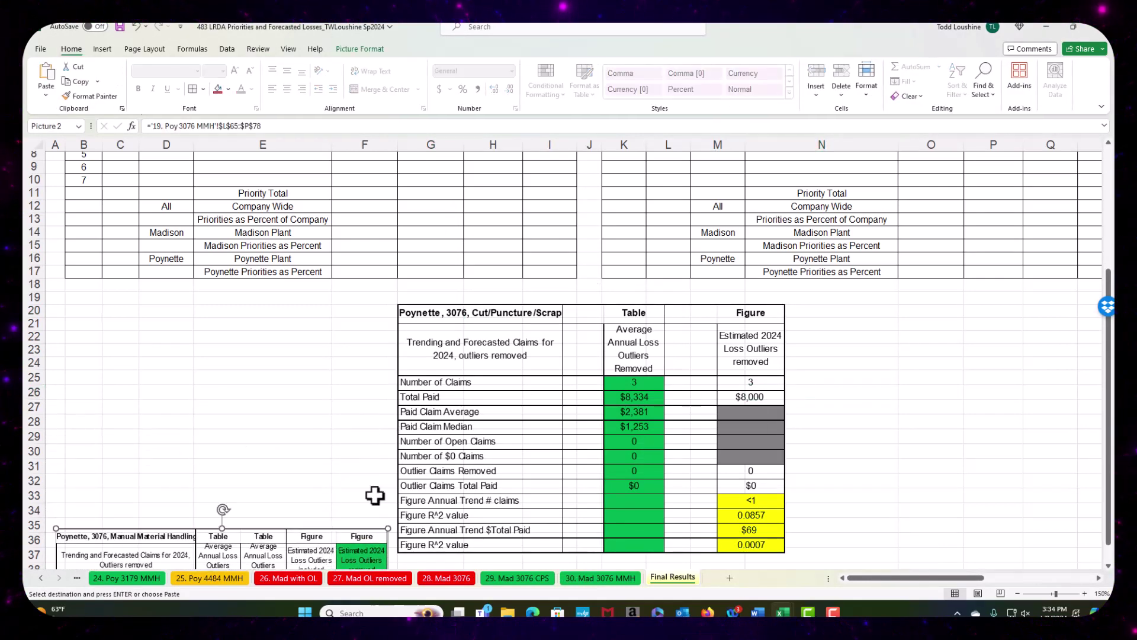
left_click_drag(546, 325, 219, 293)
left_click(493, 349)
scroll(503, 355, "up", 3)
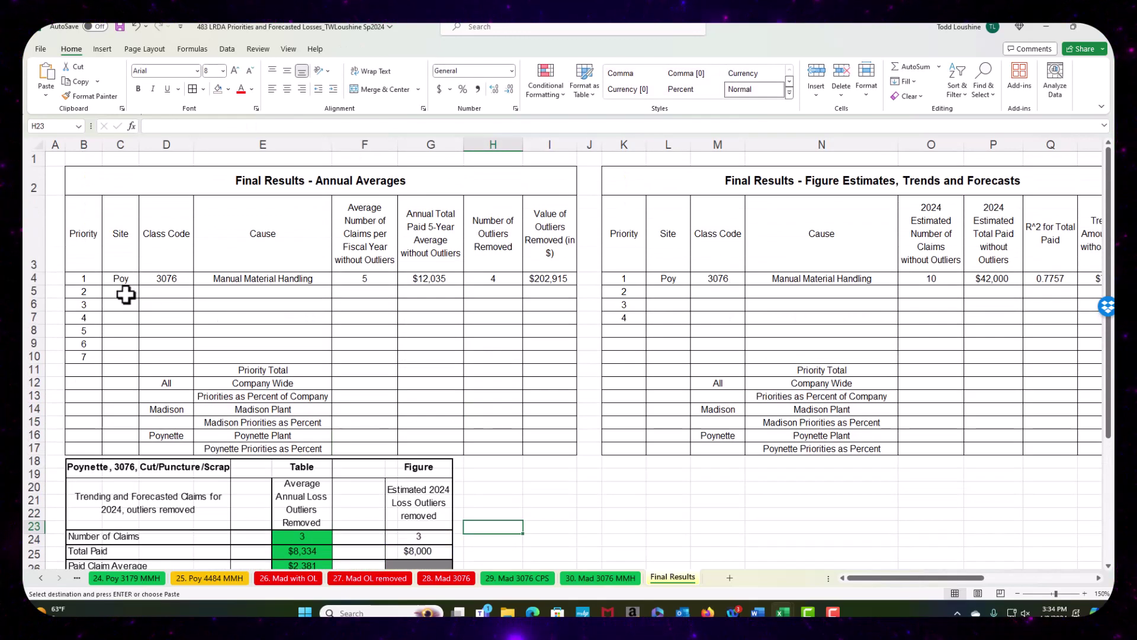
Step: Enter site Poy in C5 and class code 3076 in D5 for priority 2
left_click(125, 294)
type("Poy")
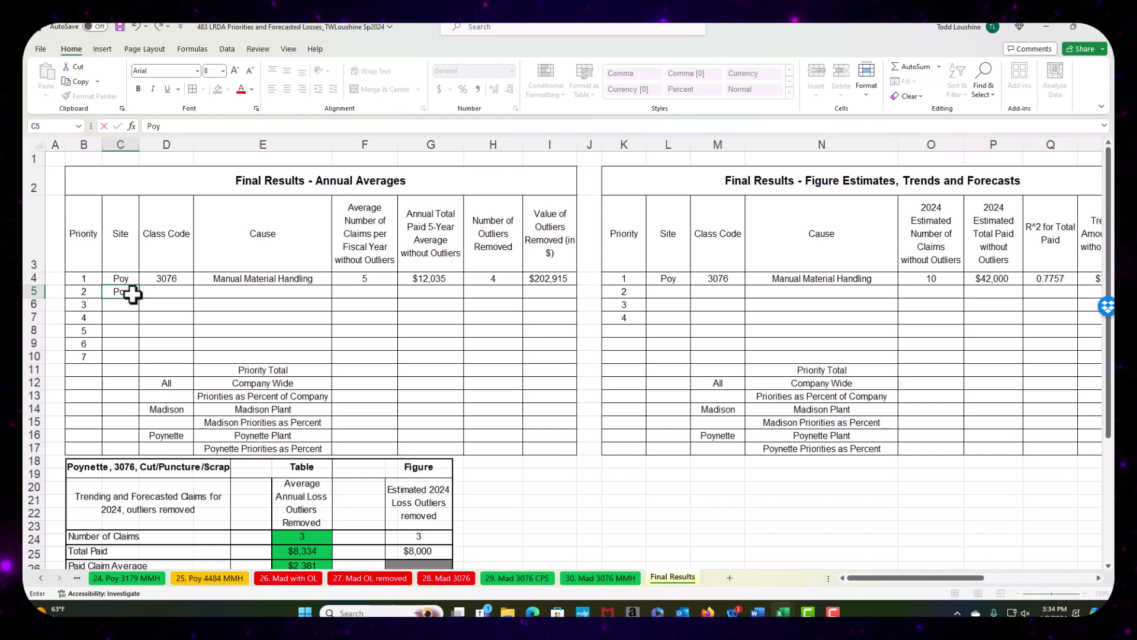
key("Tab")
type("3076")
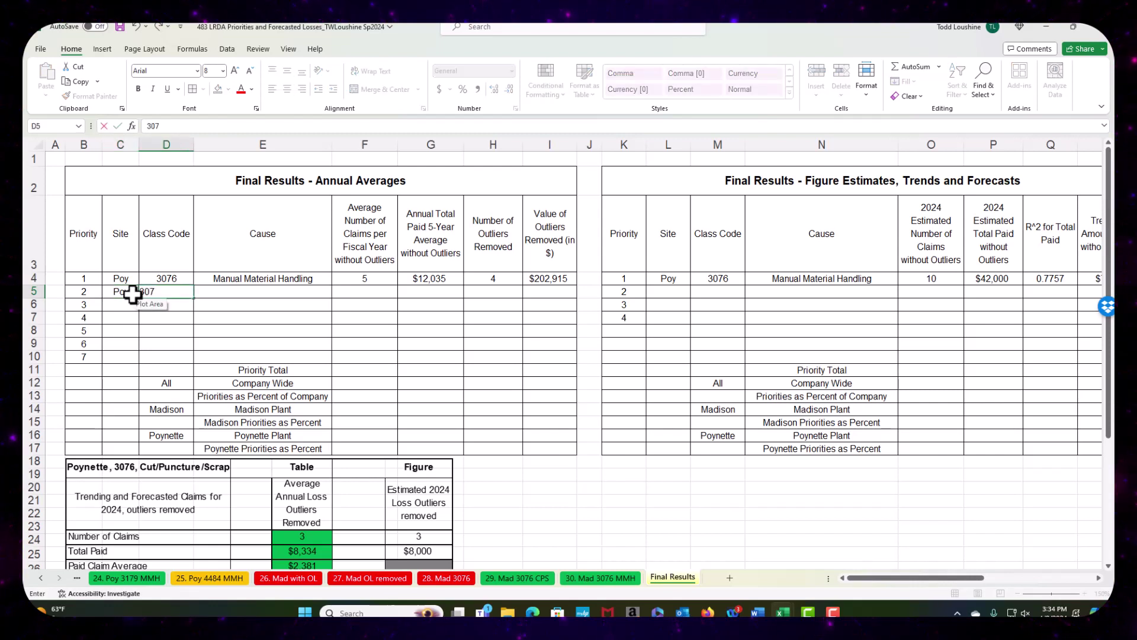
left_click(207, 315)
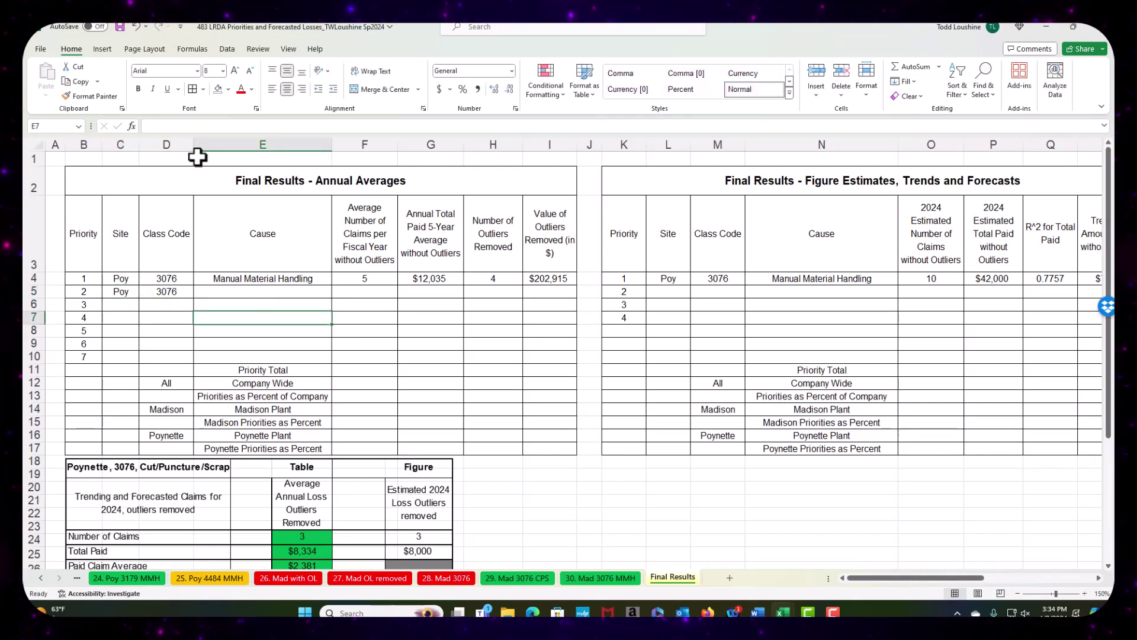
Step: Narrow the Site, Class Code, Average Number of Claims, Number of Outliers Removed and Value of Outliers Removed columns of the Annual Averages table
left_click_drag(195, 145, 131, 145)
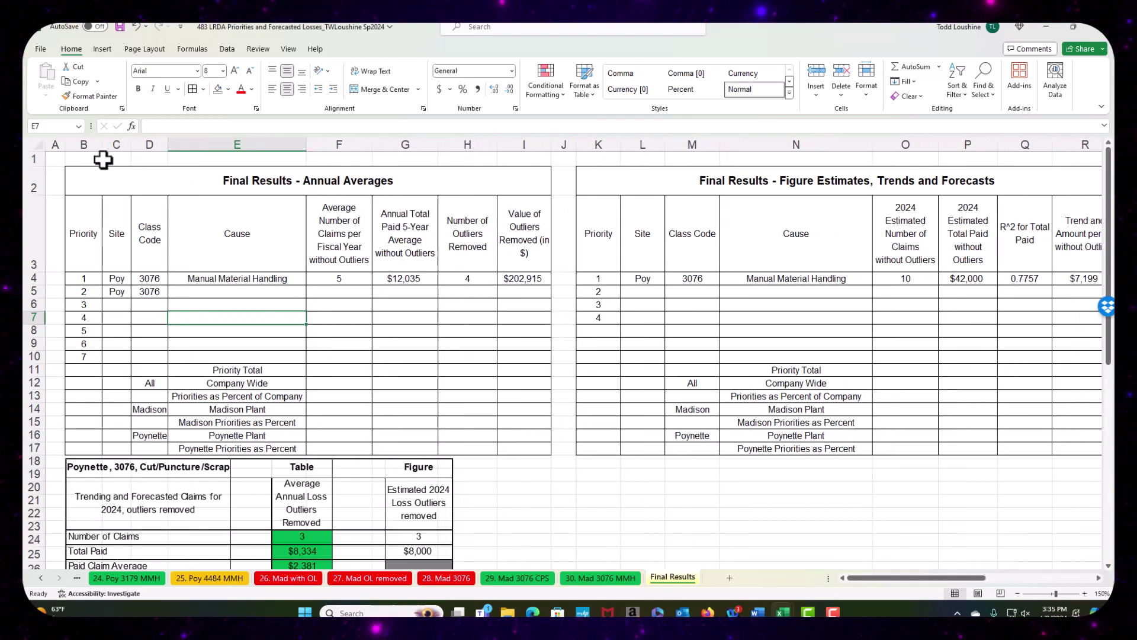
left_click(473, 360)
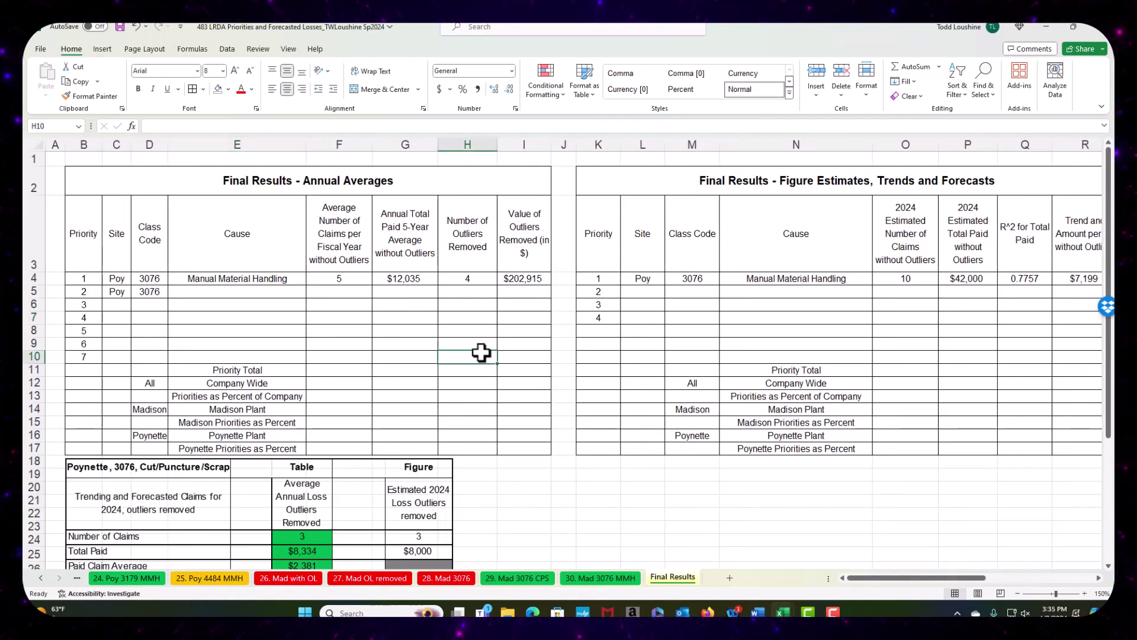
left_click_drag(497, 144, 534, 145)
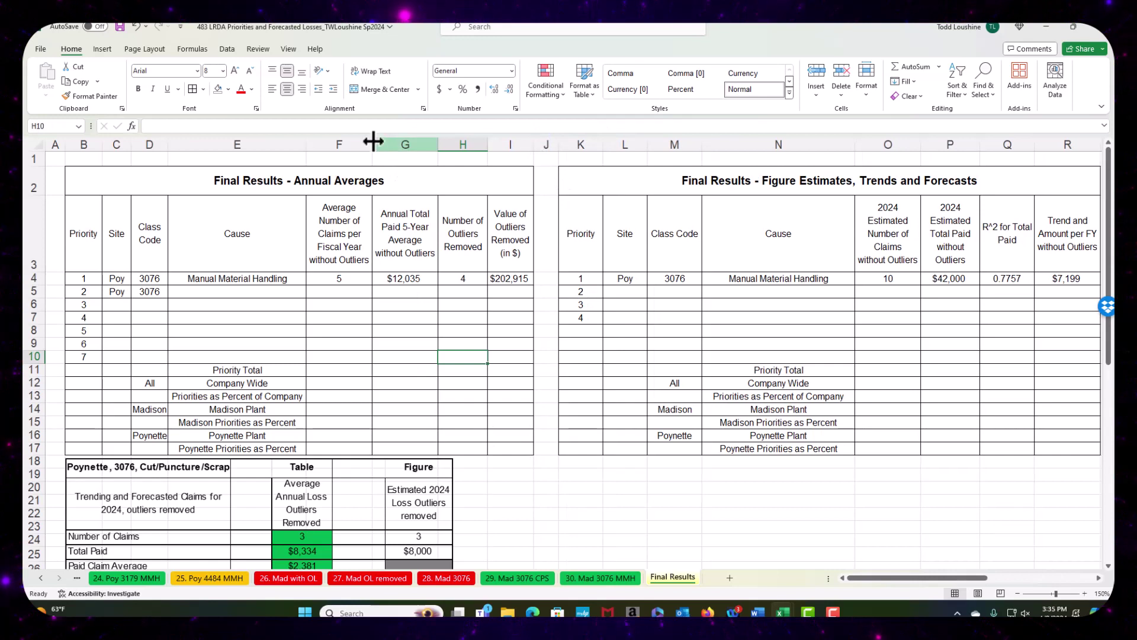
left_click_drag(372, 144, 367, 145)
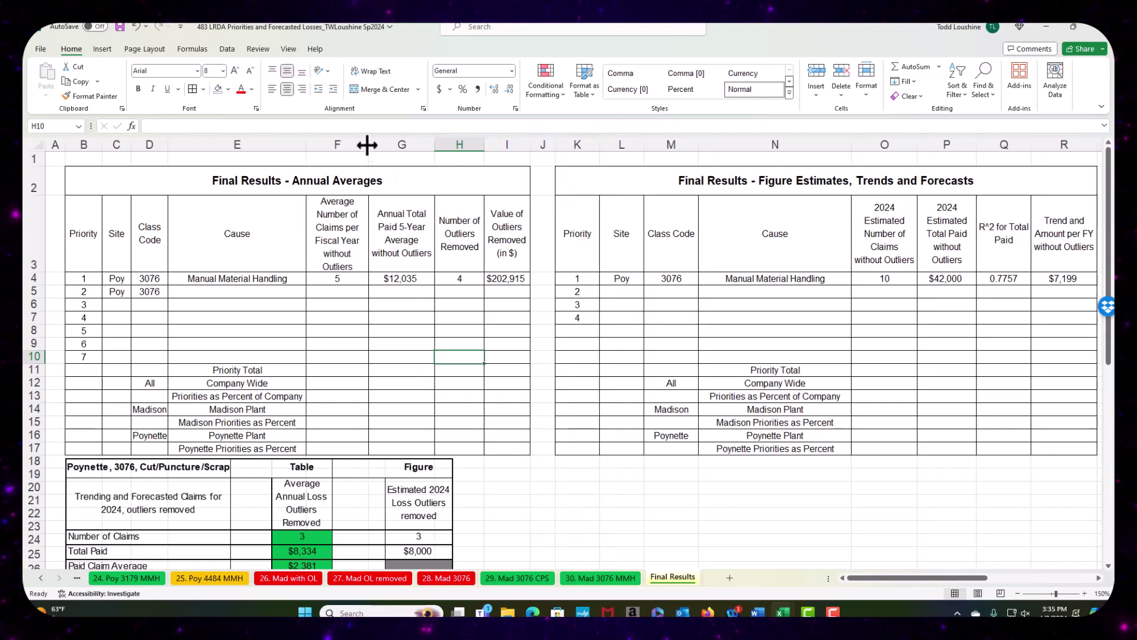
left_click(533, 386)
Step: Enter the cause "Cut, Puncture, Scrape" in E5 and an average of 3 claims in F5 for priority 2
left_click(259, 290)
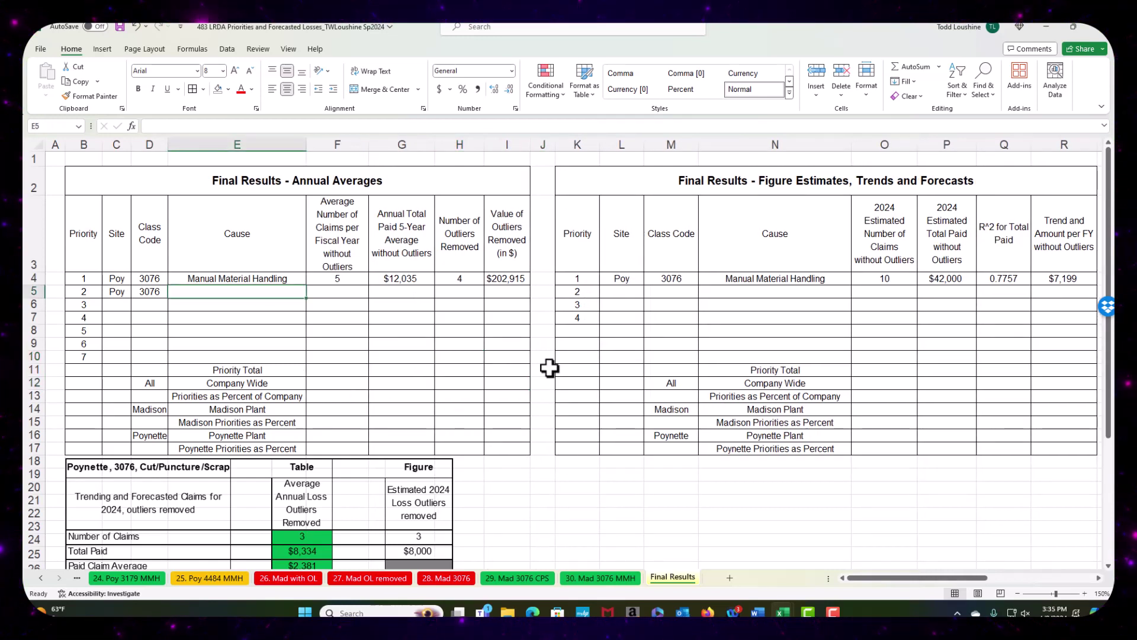
type("Cut, Puncture, Scrape")
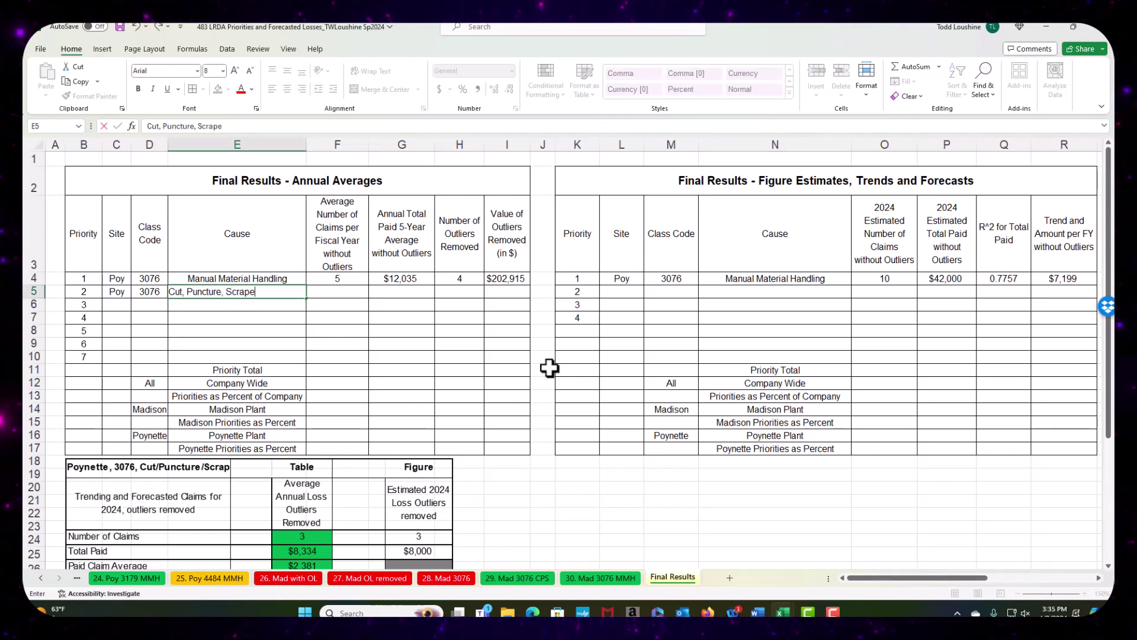
key("Tab")
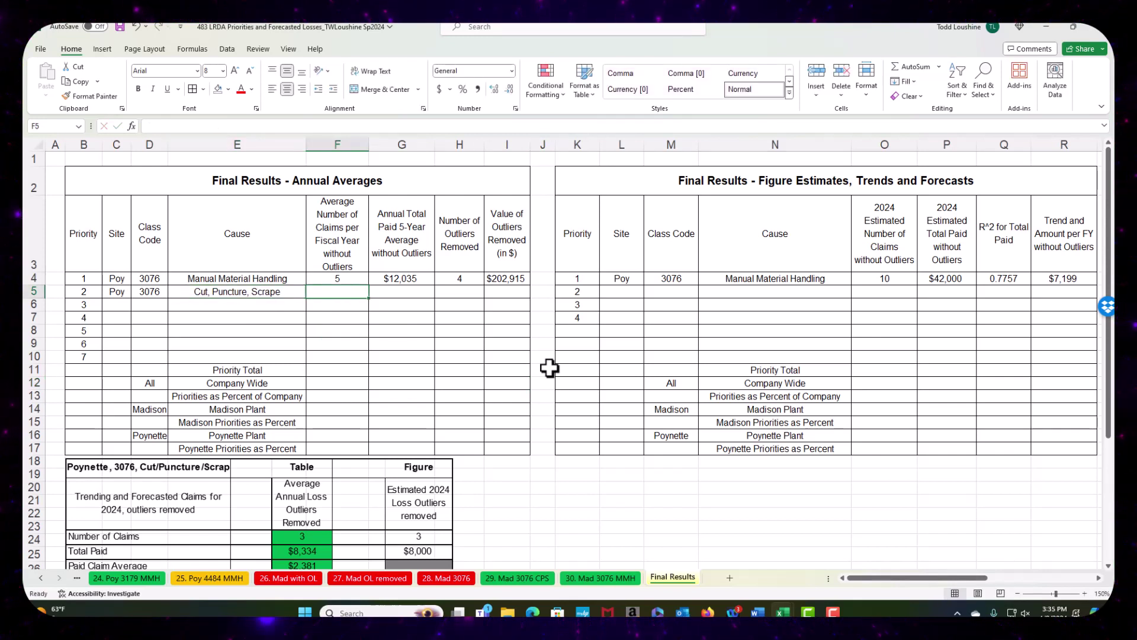
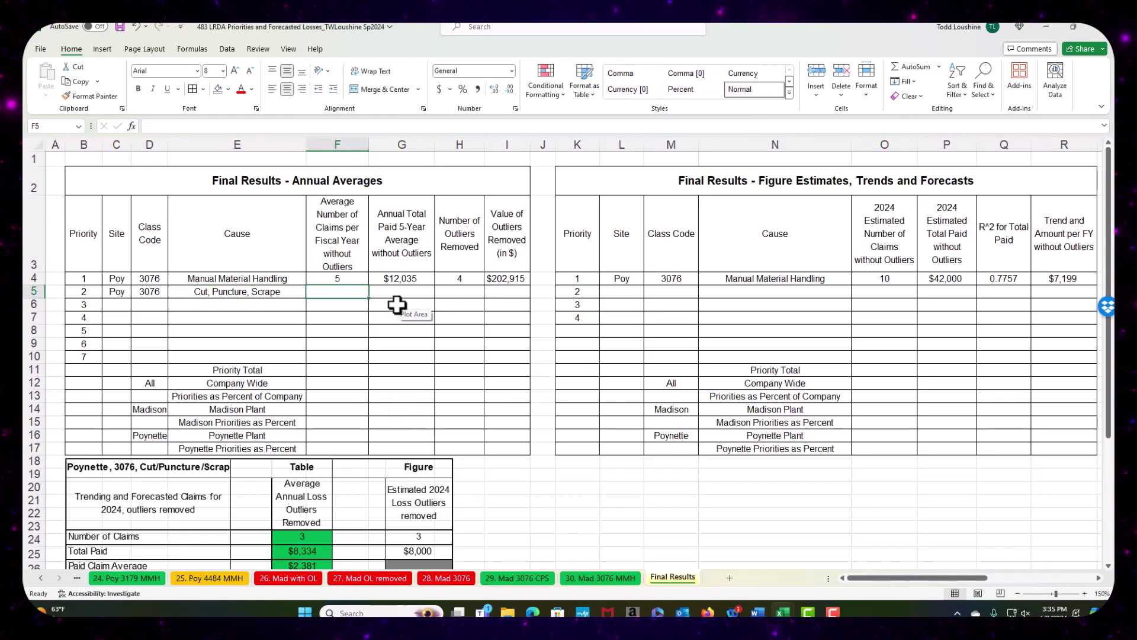
type("3")
key("Tab")
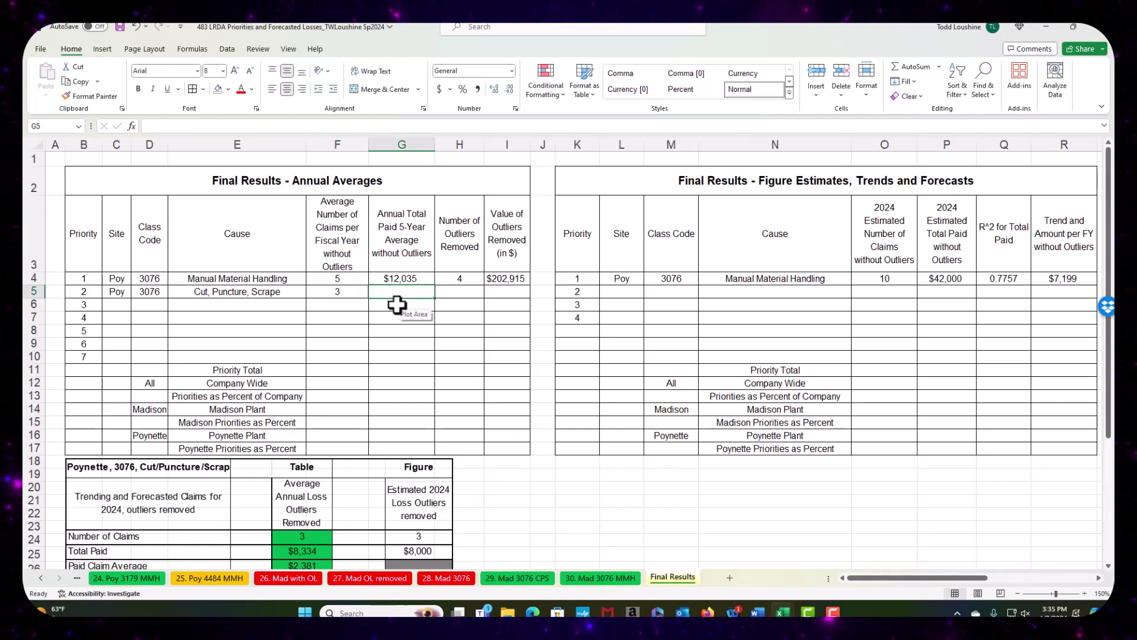
Step: Enter $8,334 in G5 as priority 2's annual total paid 5-year average without outliers
type("$8")
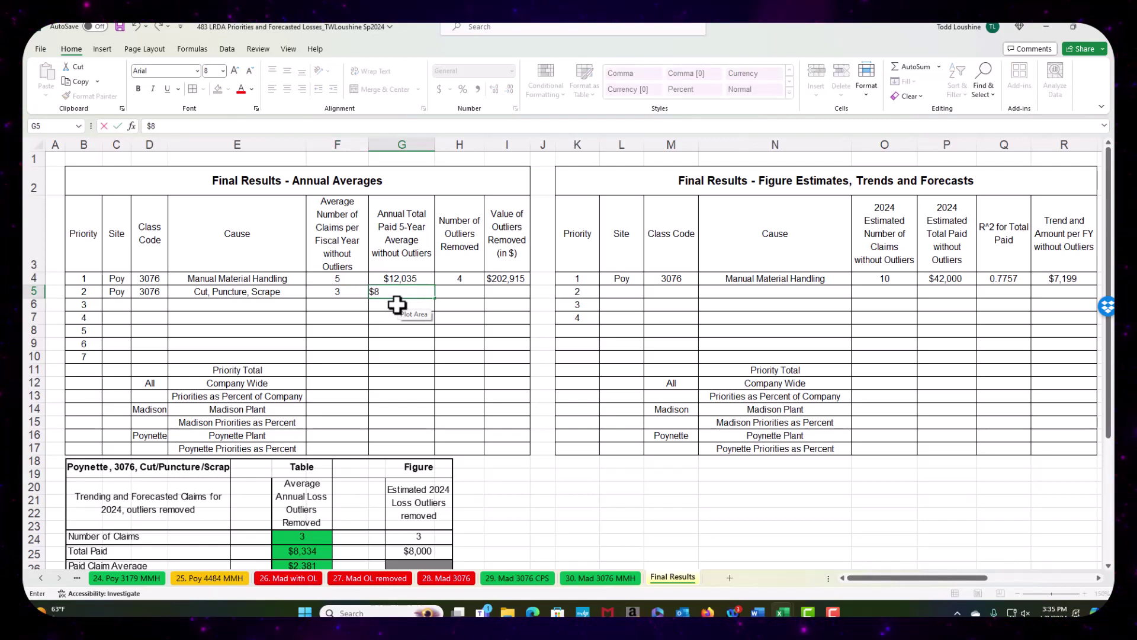
type(",334")
key("Tab")
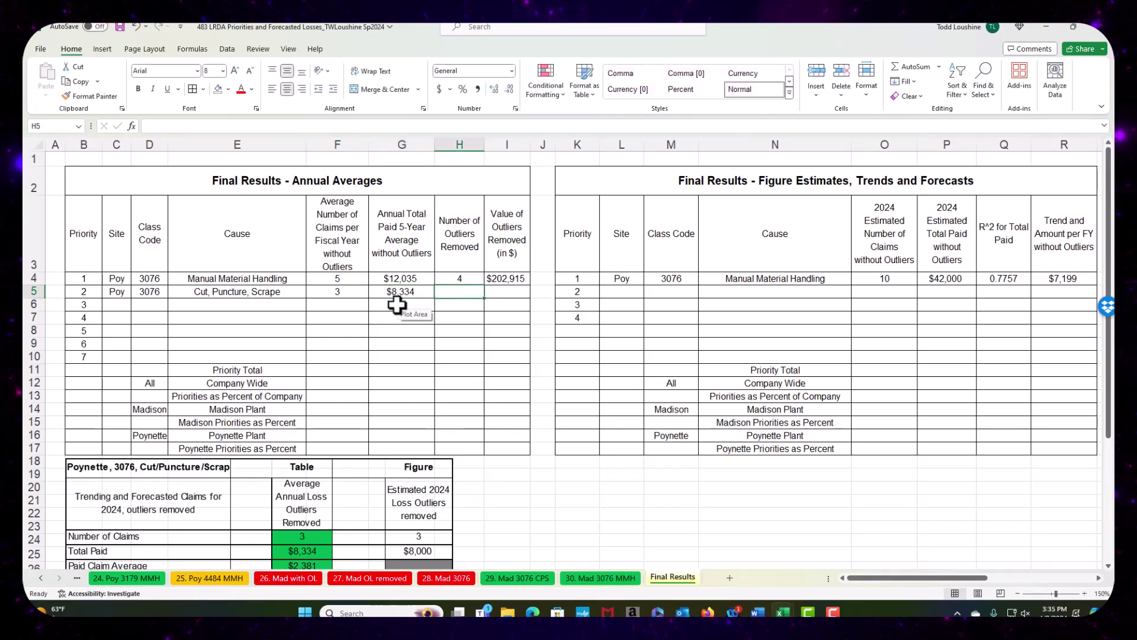
Step: Enter 0 outliers removed in H5 and an outlier value of $0 in I5 for priority 2
scroll(398, 328, "down", 2)
scroll(495, 431, "down", 3)
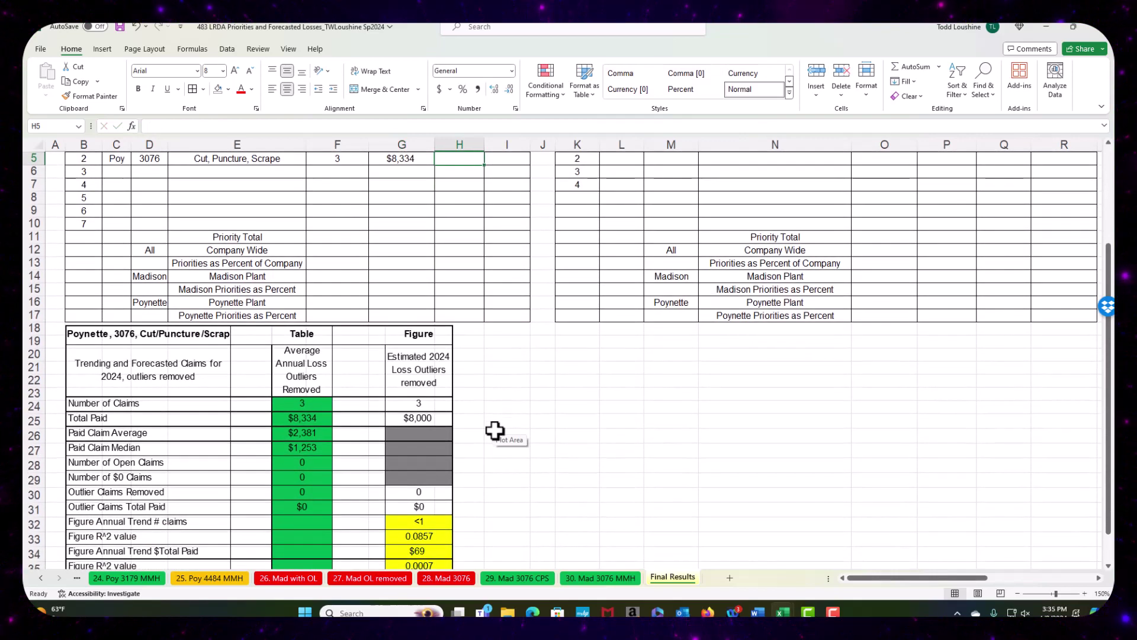
scroll(498, 409, "up", 3)
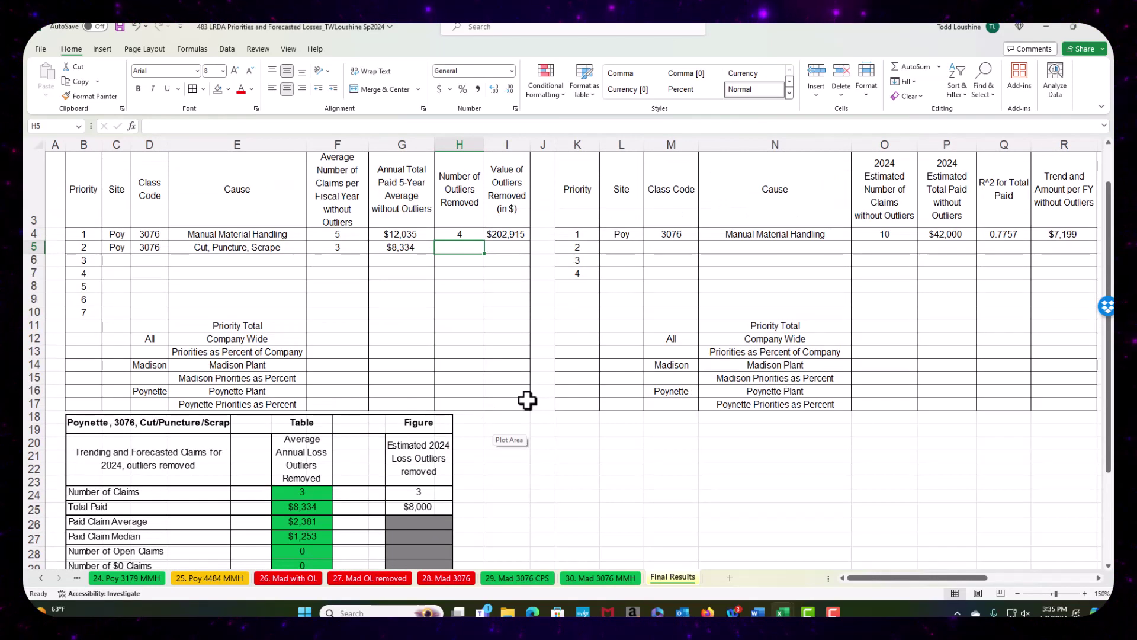
type("0")
key("Tab")
type("0")
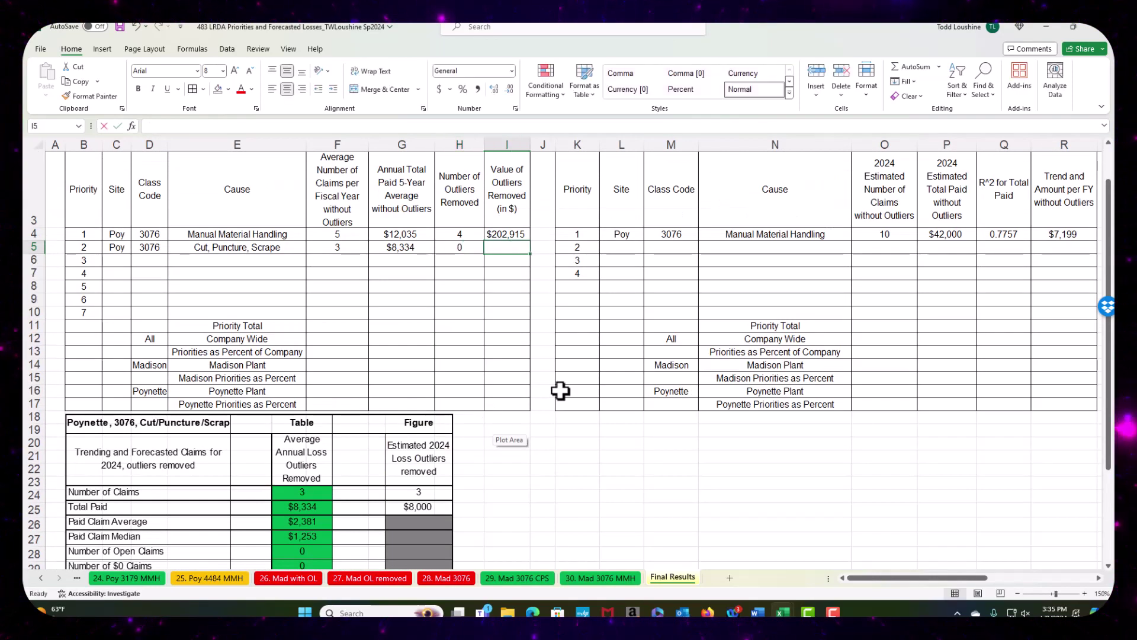
key("Tab")
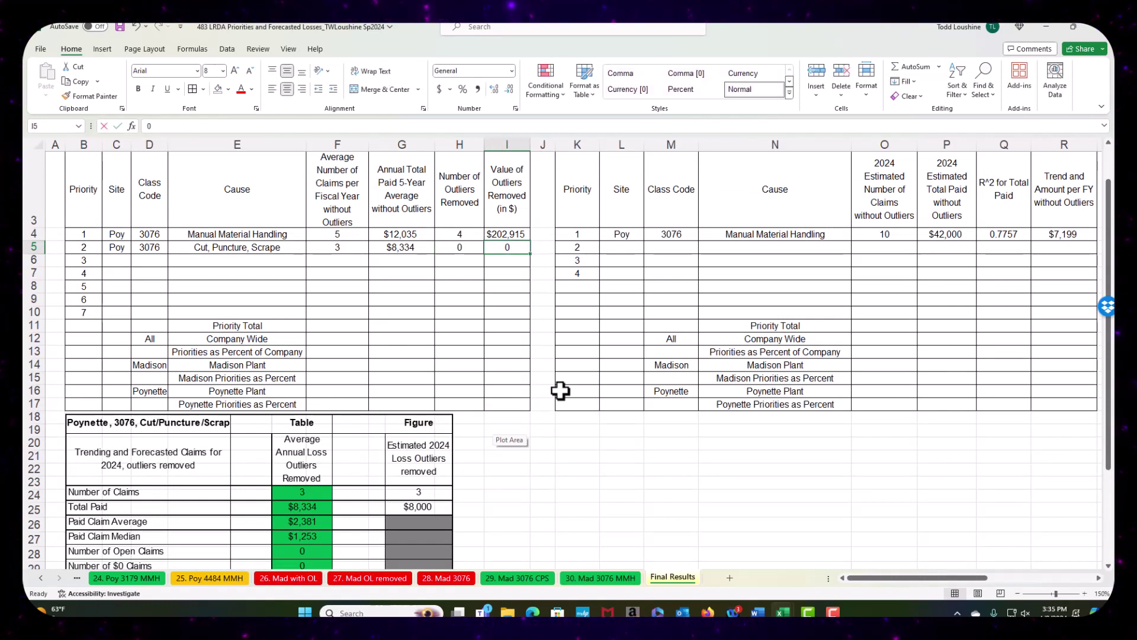
type("$")
key("Tab")
Step: Enter site Poy in L5 and class code 3076 in M5 for priority 2 of the Figure Estimates table
key("Tab")
key("Tab")
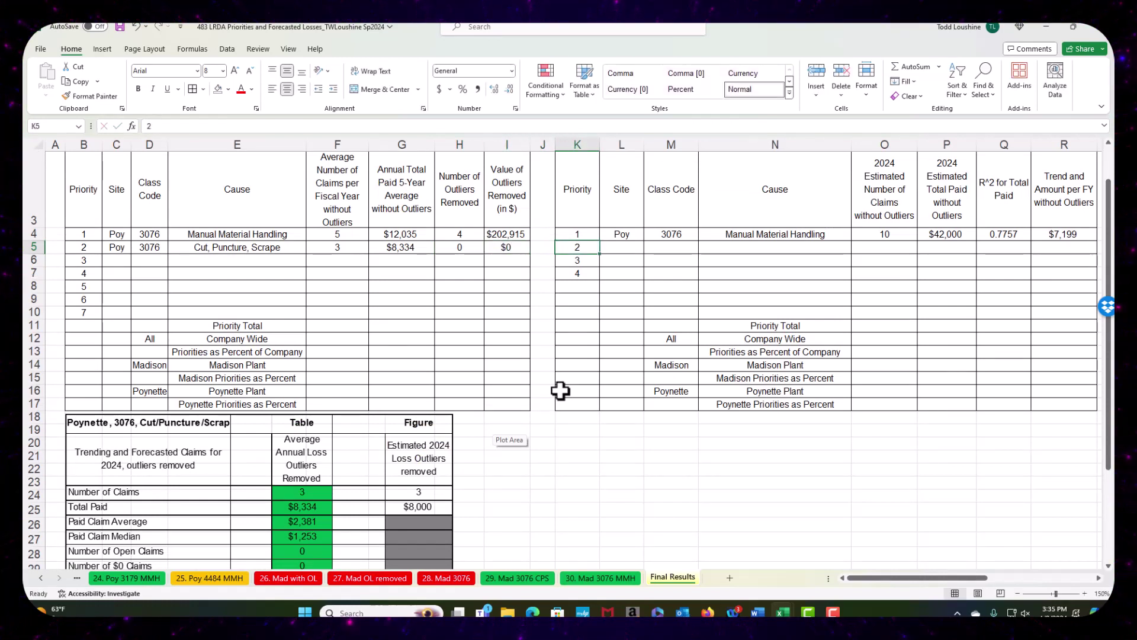
type("Poy")
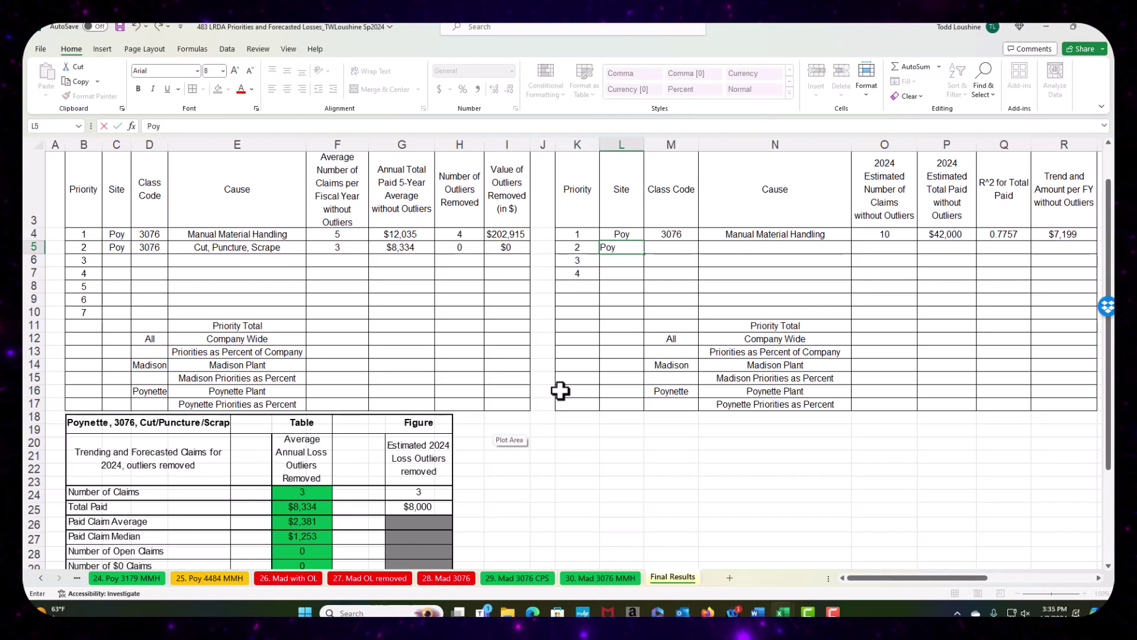
key("Tab")
type("30")
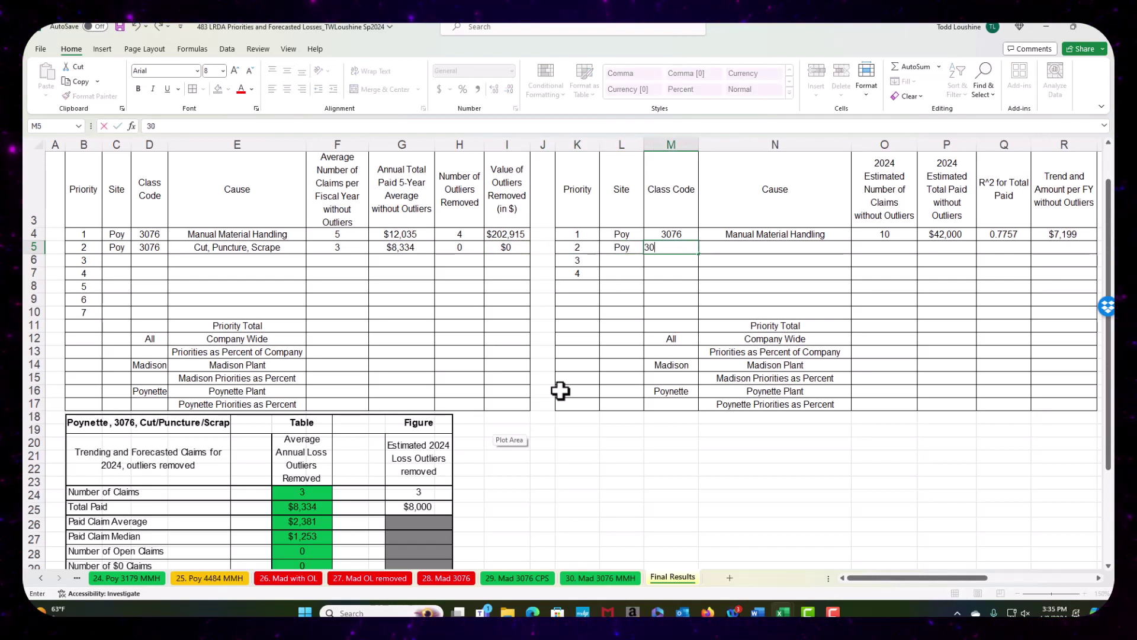
left_click(693, 311)
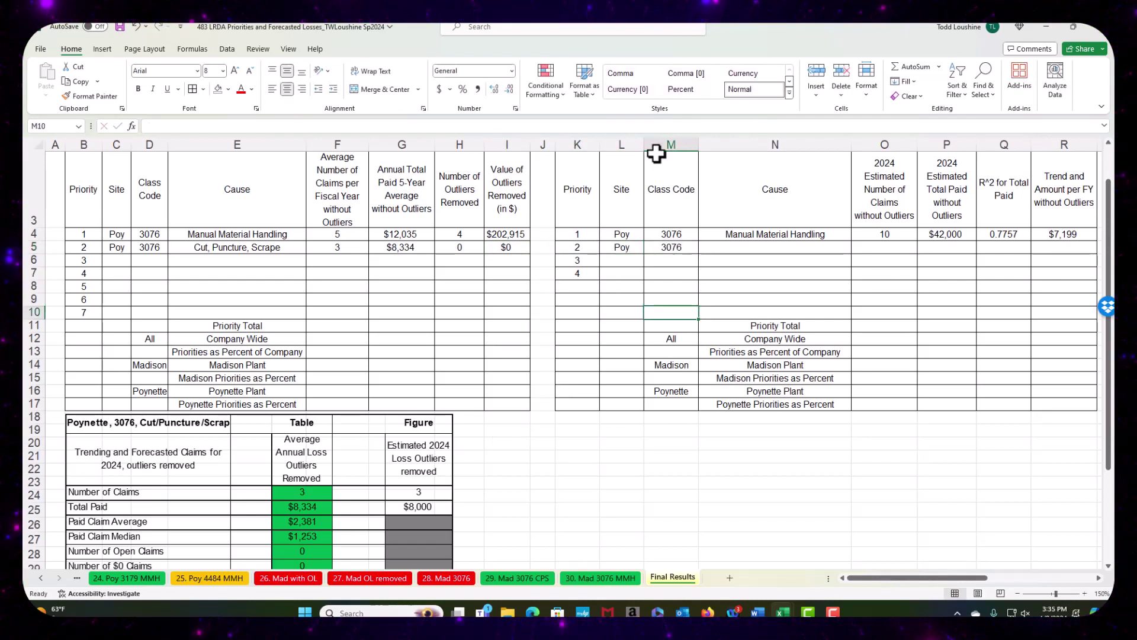
Step: Narrow the Priority, Site and Class Code columns of the Figure Estimates, Trends and Forecasts table
left_click_drag(645, 143, 594, 144)
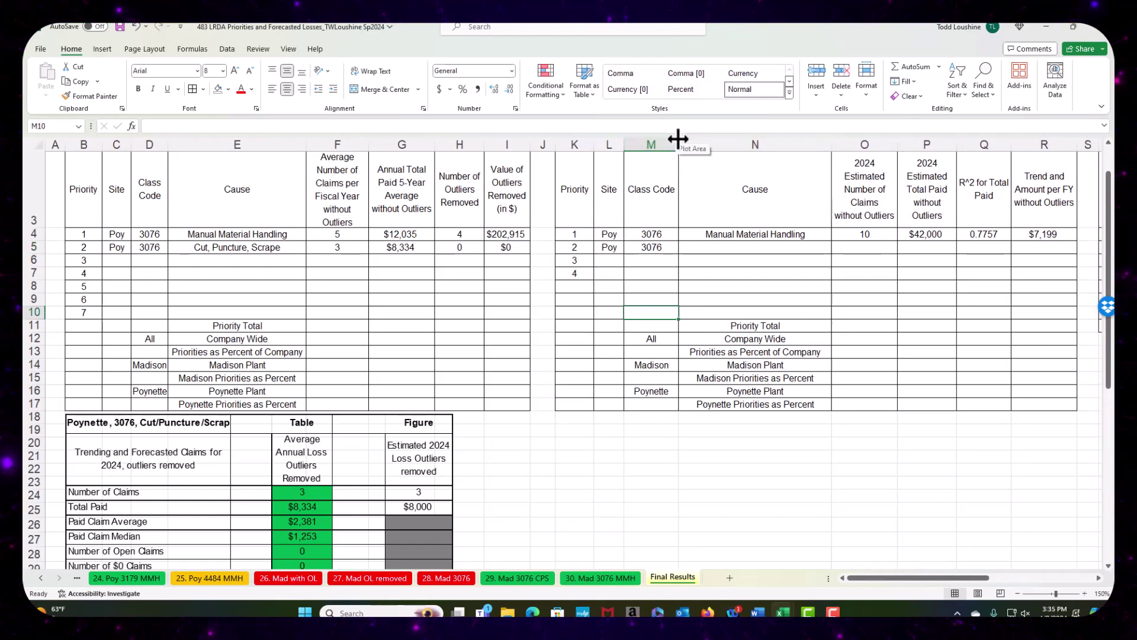
left_click_drag(678, 140, 662, 143)
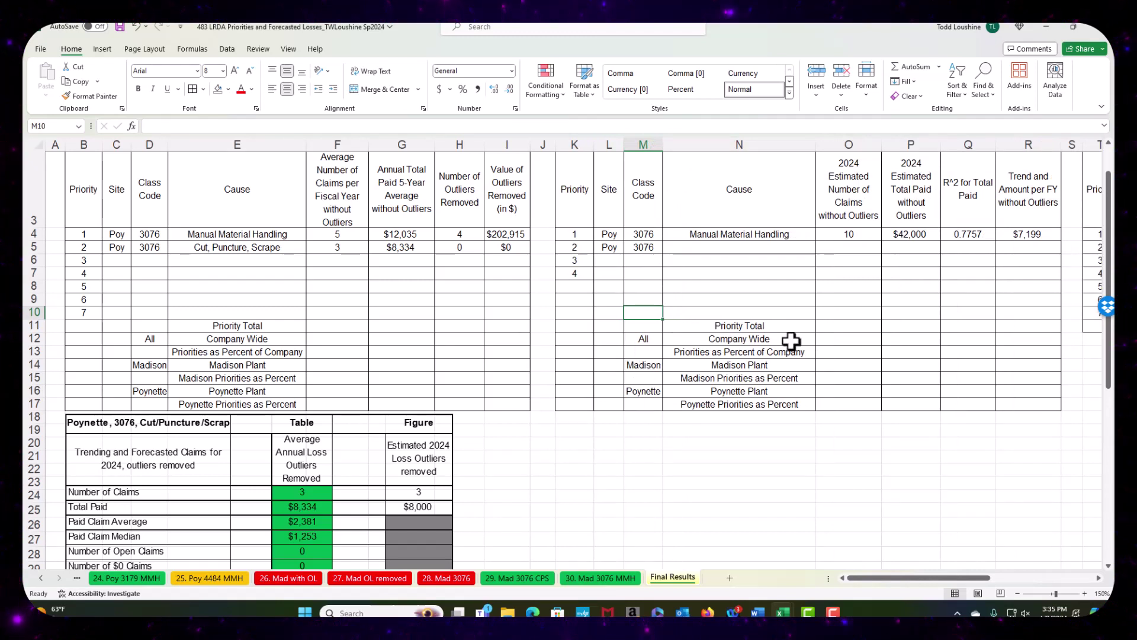
Step: Copy the cause "Cut, Puncture, Scrape" from E5 into N5 of the Figure Estimates table
left_click(768, 247)
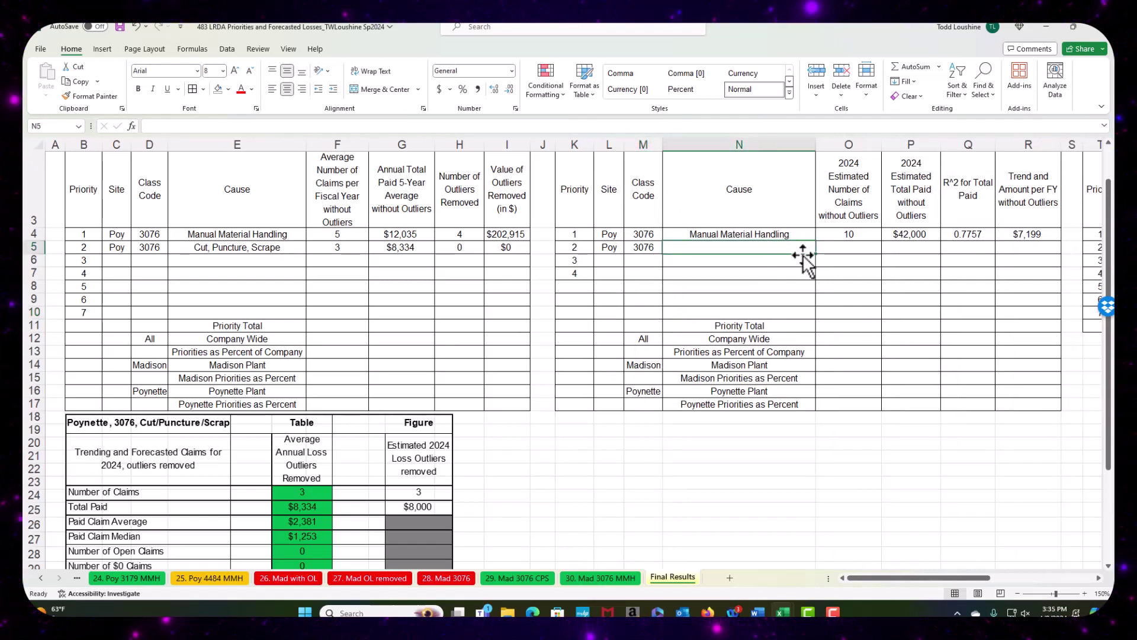
left_click(292, 246)
key("ctrl+c")
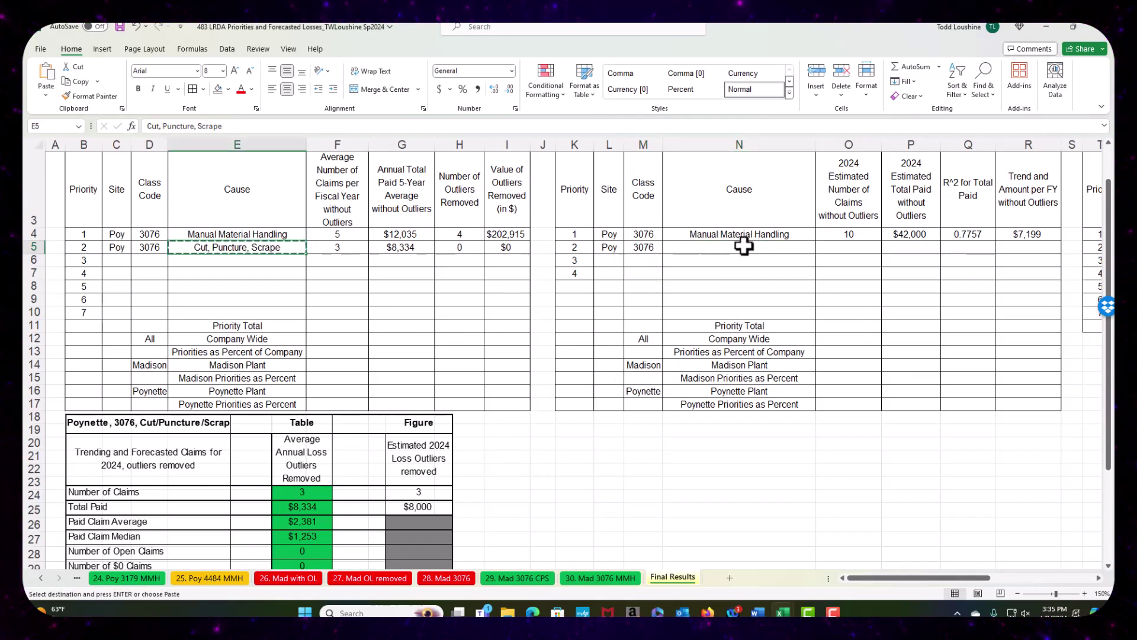
left_click(743, 248)
key("ctrl+v")
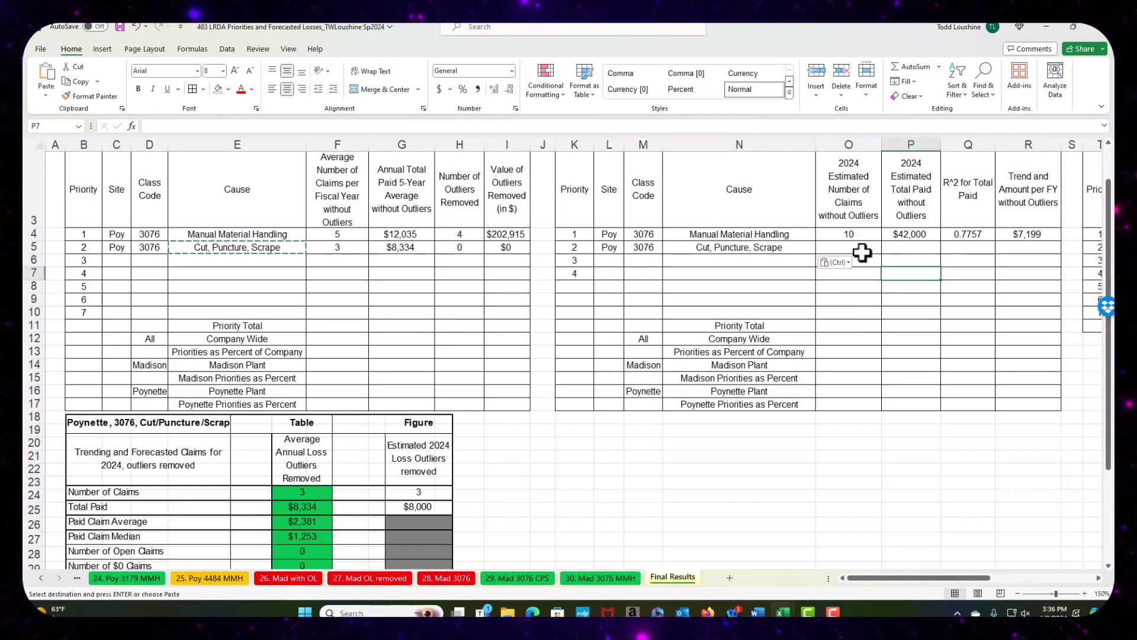
Step: Enter 3 estimated claims in O5 and an estimated total paid of $8,000 in P5 for priority 2
left_click(862, 248)
scroll(583, 375, "down", 1)
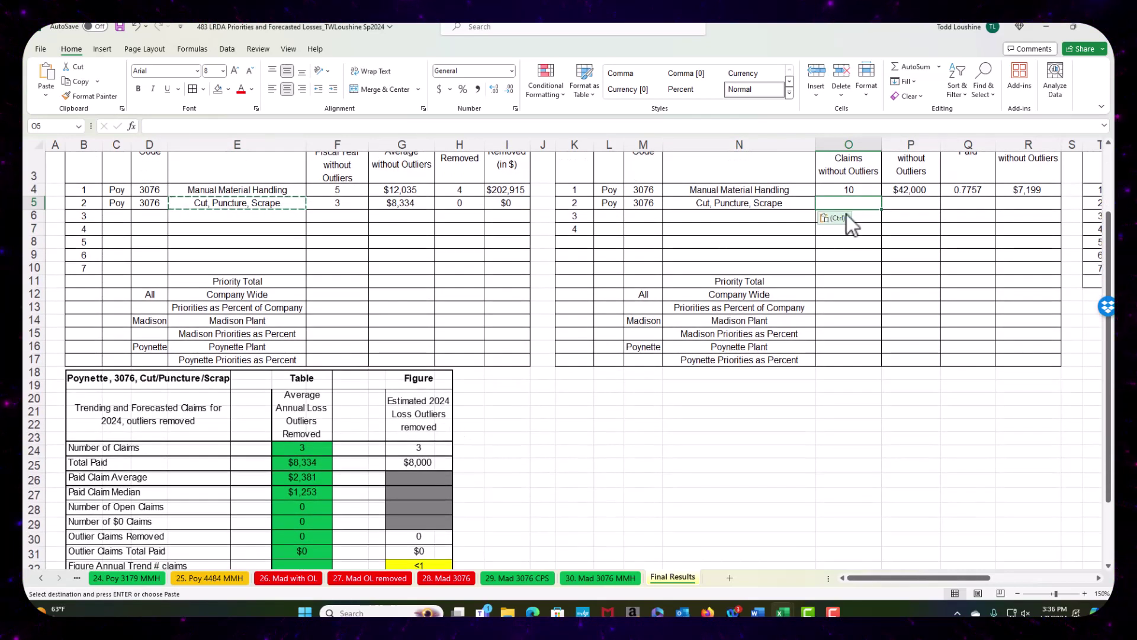
type("3")
key("Tab")
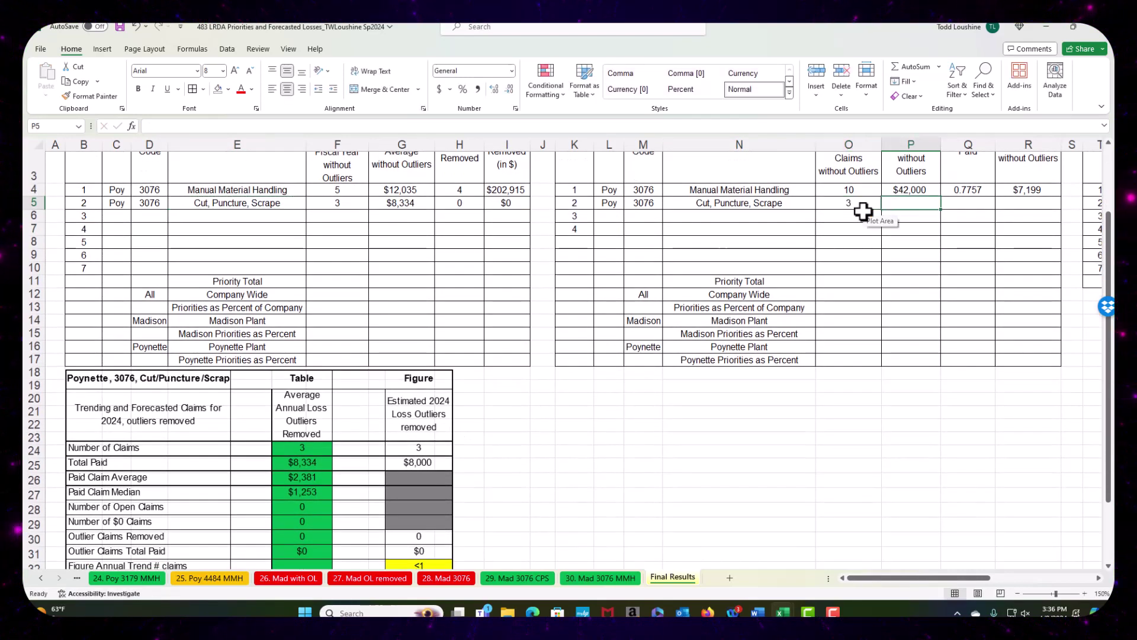
type("$8000")
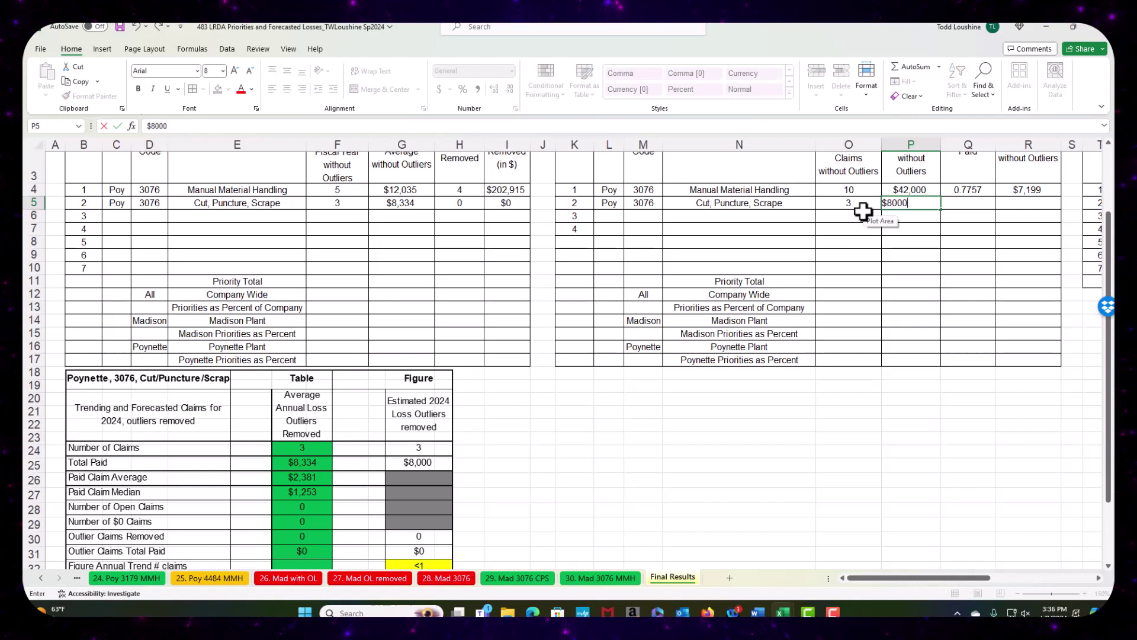
key("Tab")
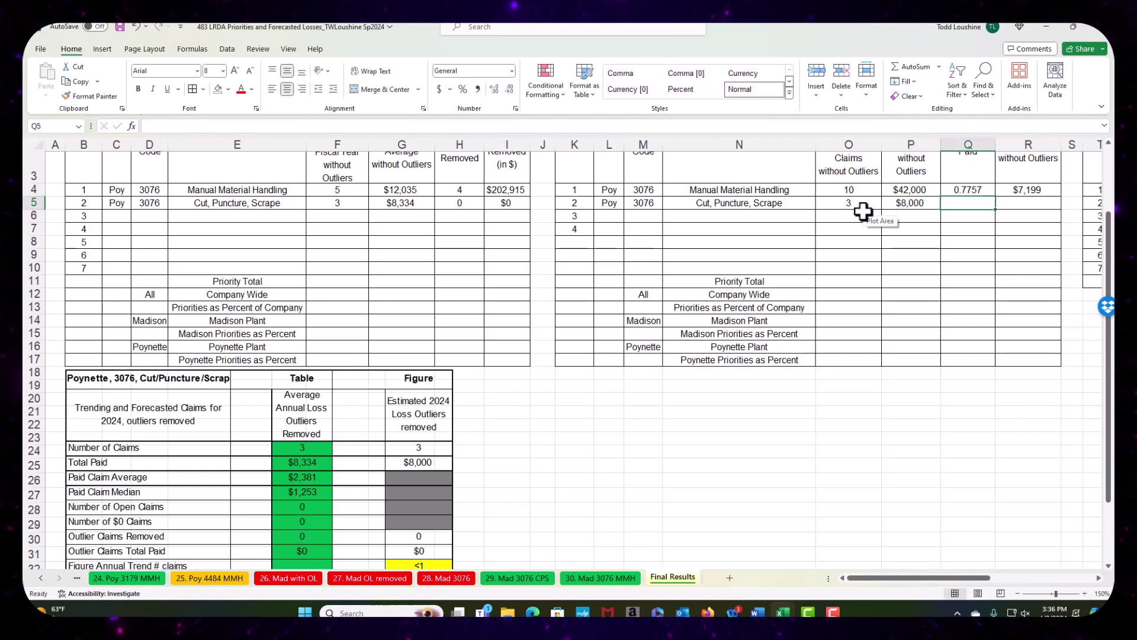
Step: Enter an R^2 of 0.0007 in Q5 and a trend amount of $69 in R5 for priority 2
scroll(617, 376, "down", 2)
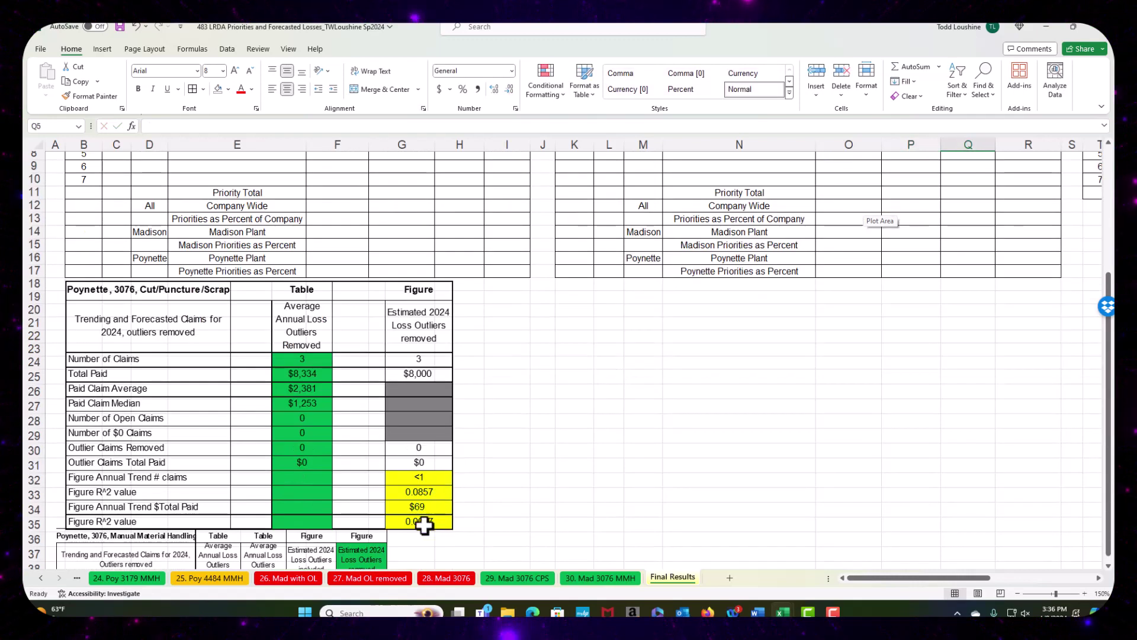
scroll(791, 405, "up", 2)
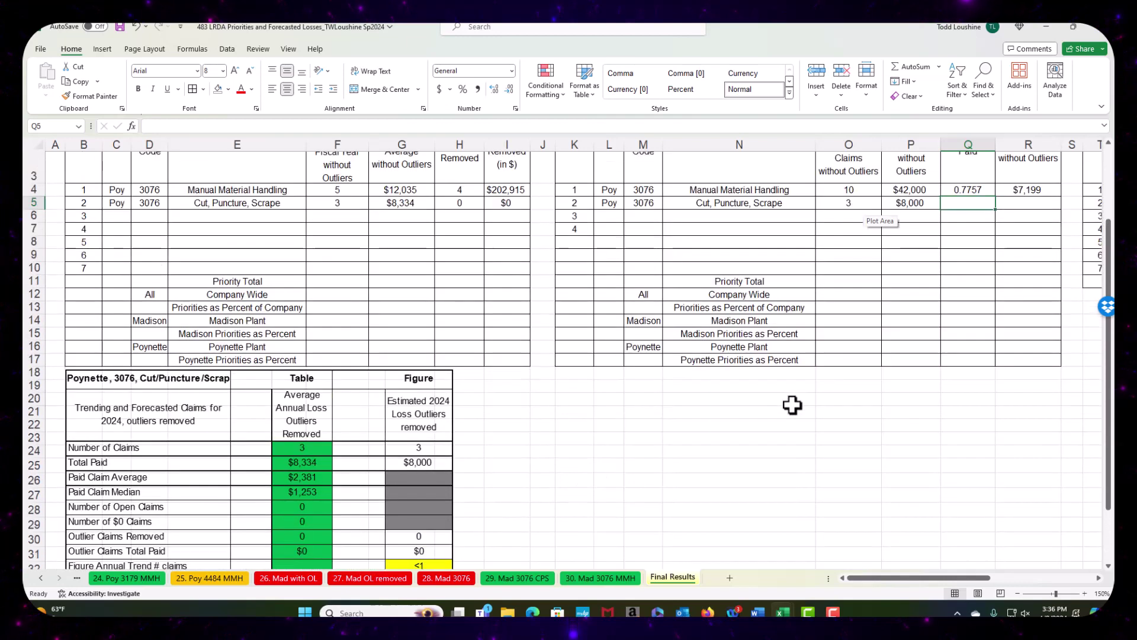
type("0.0007")
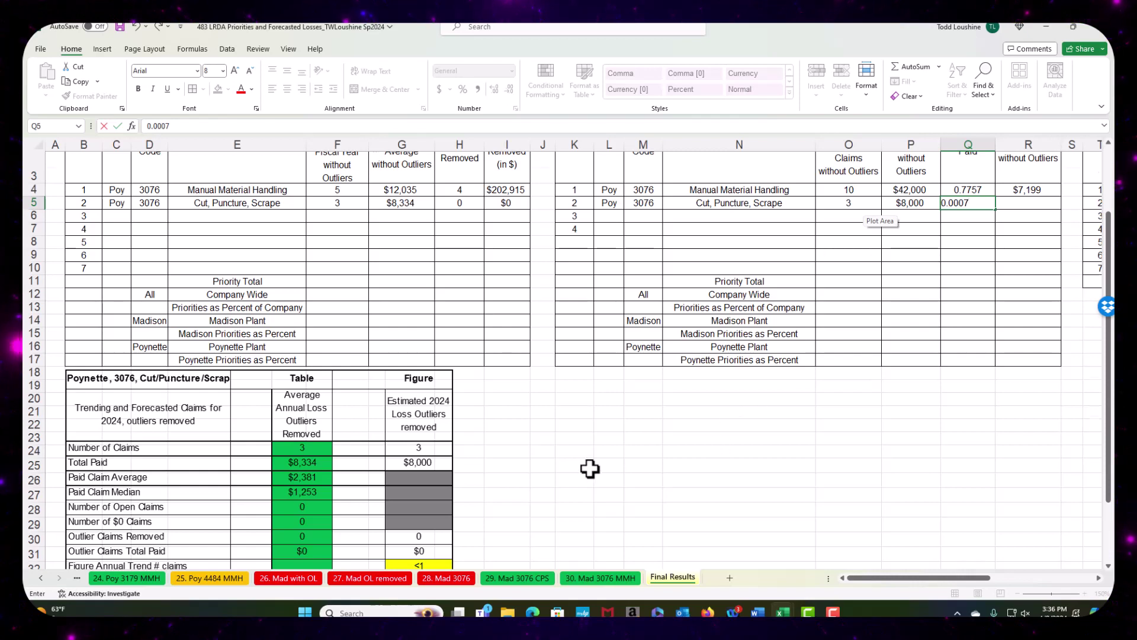
scroll(568, 480, "down", 2)
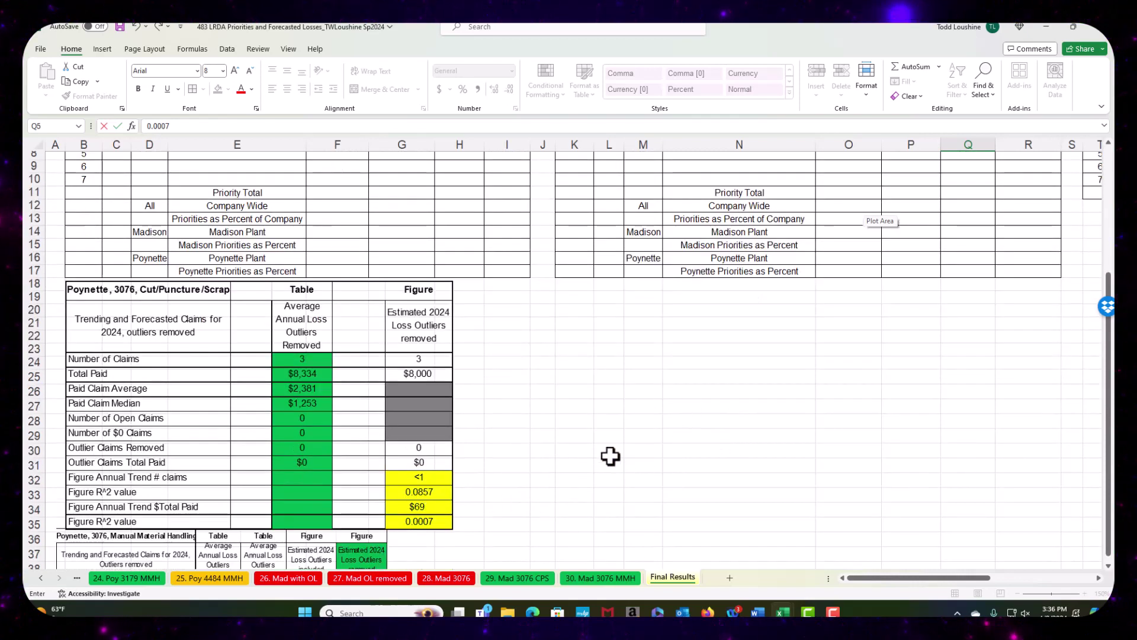
key("Tab")
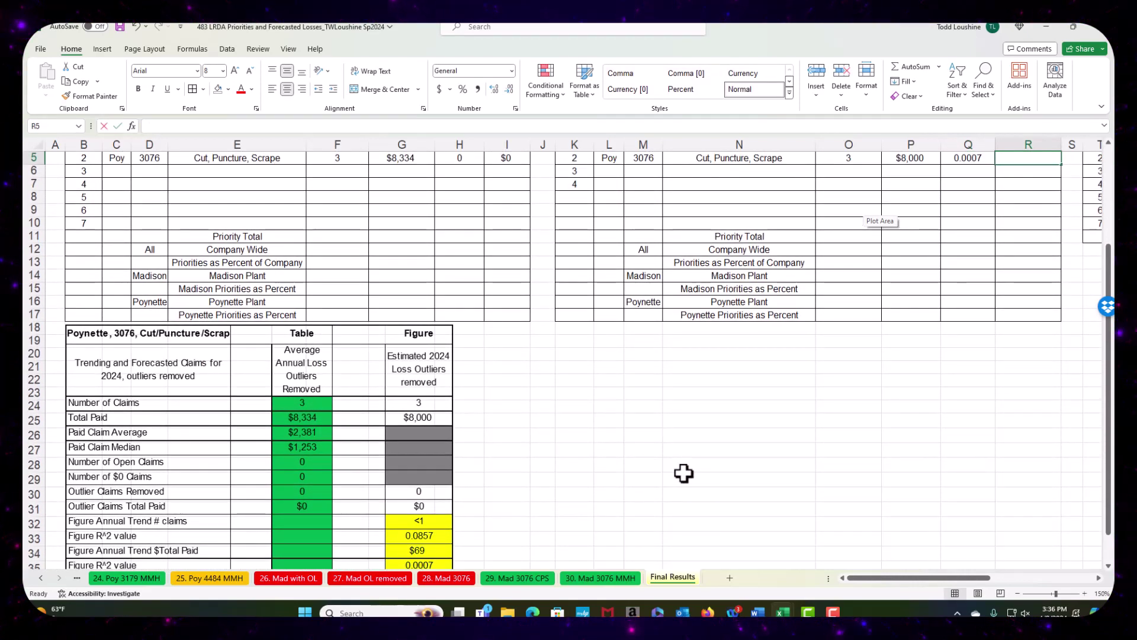
type("$69")
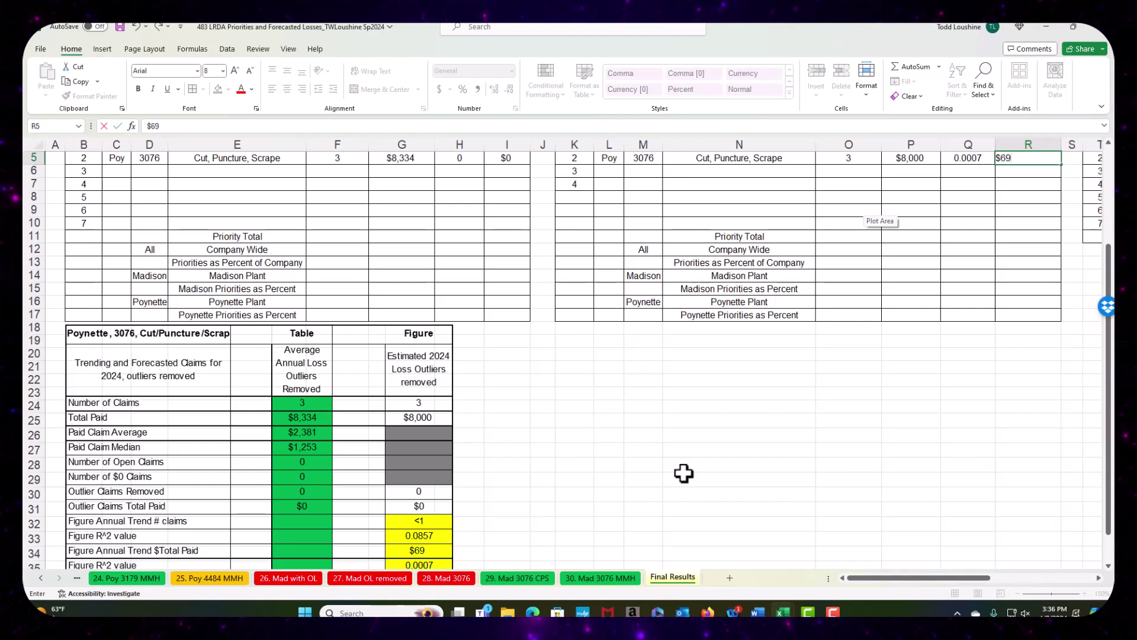
key("Return")
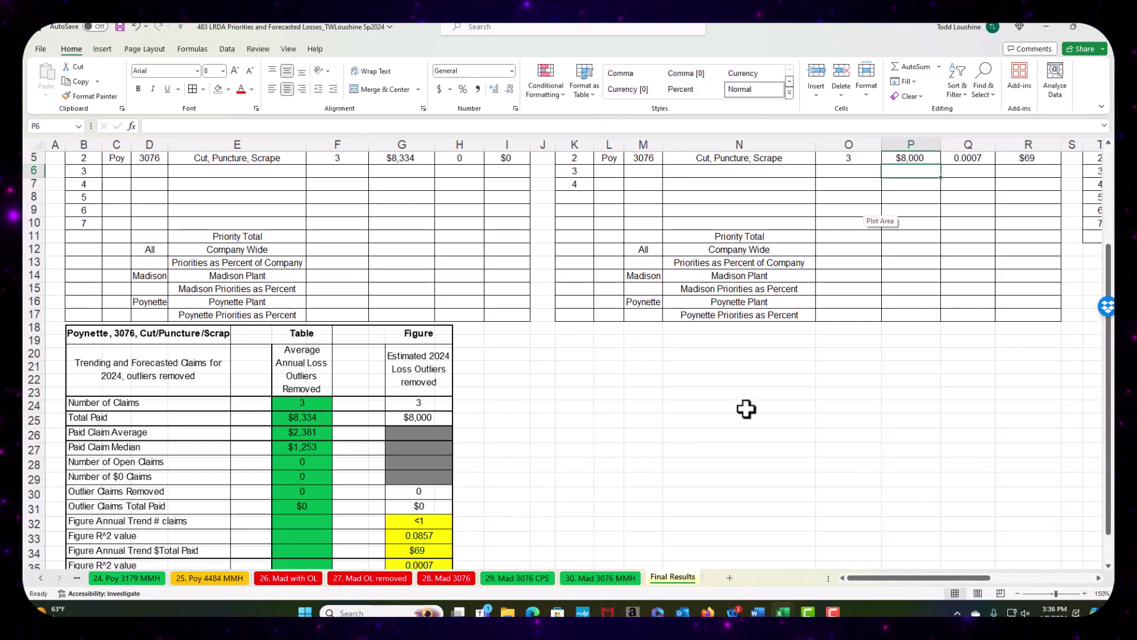
Step: Copy priority 2's site, class code and cause from L5:N5 into U5:W5 of the Priority Areas table
scroll(746, 408, "up", 1)
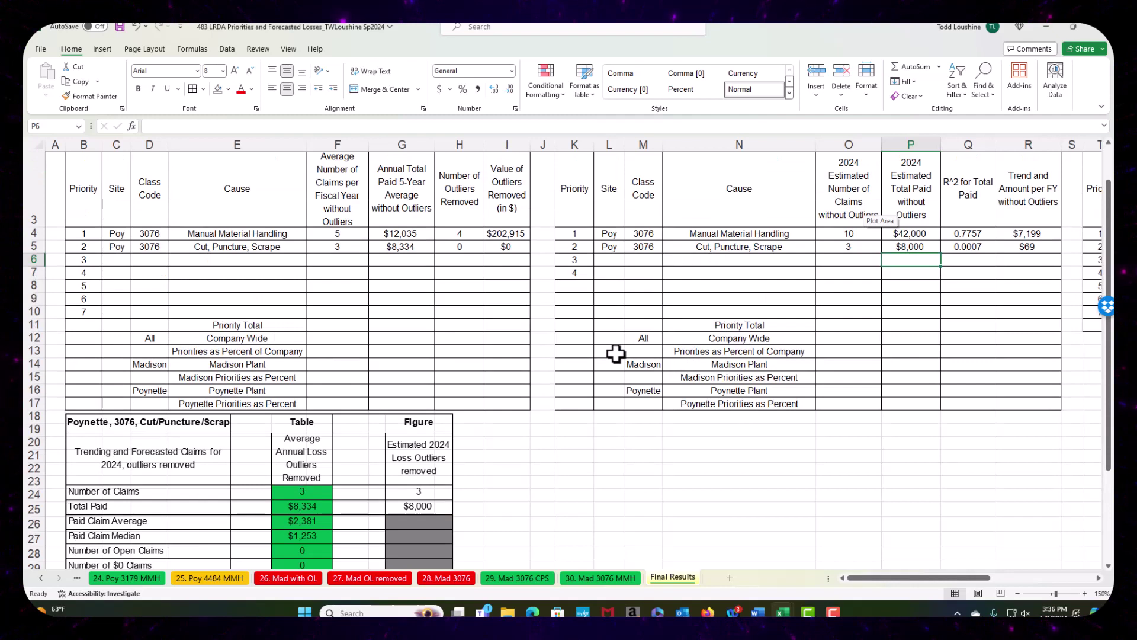
scroll(613, 353, "down", 2)
scroll(801, 272, "up", 1)
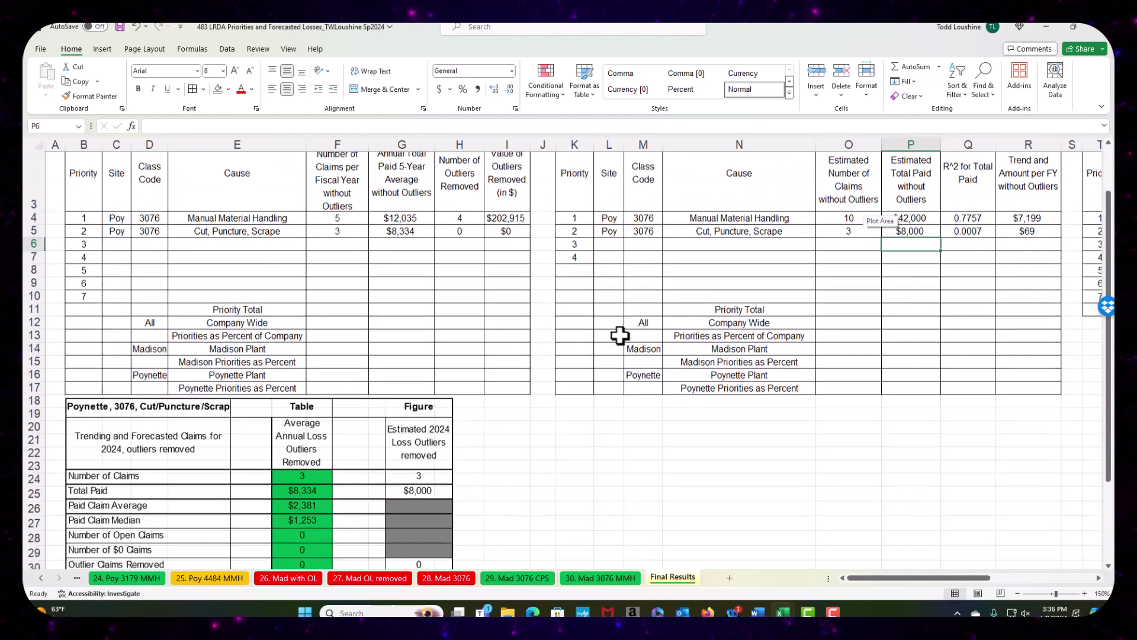
scroll(620, 336, "down", 1)
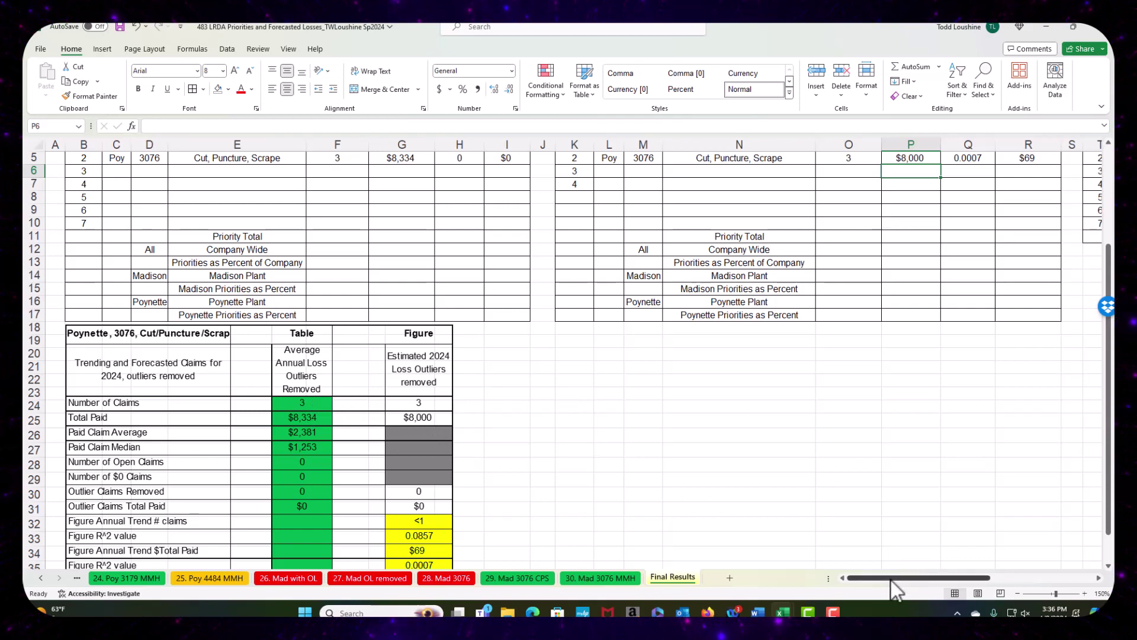
left_click_drag(900, 578, 1004, 578)
scroll(549, 442, "up", 2)
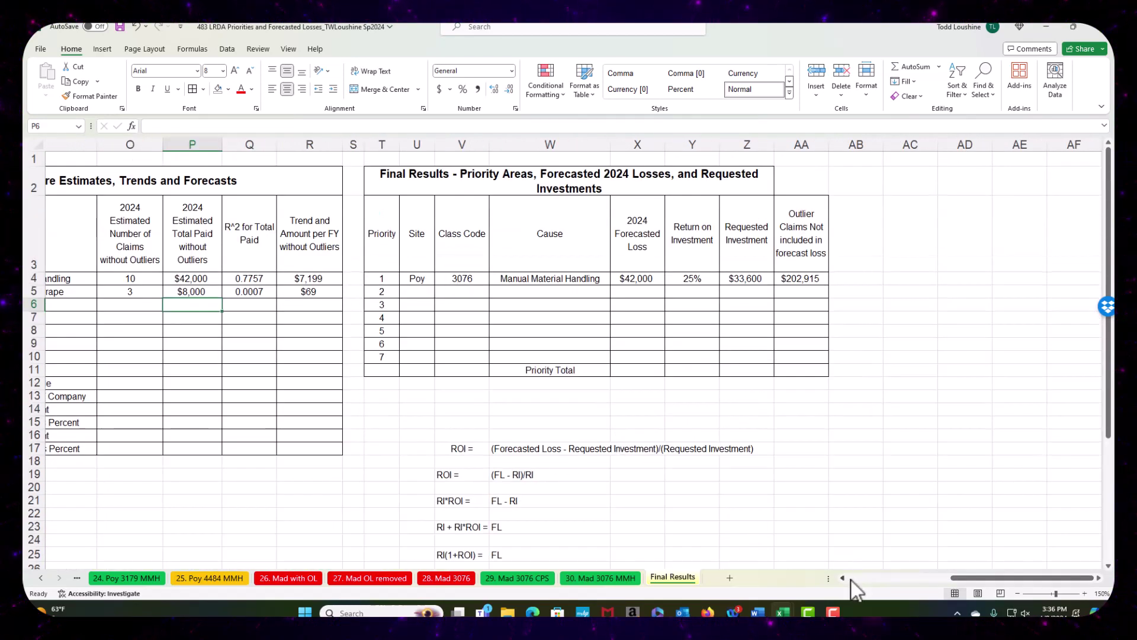
left_click_drag(1008, 574, 975, 577)
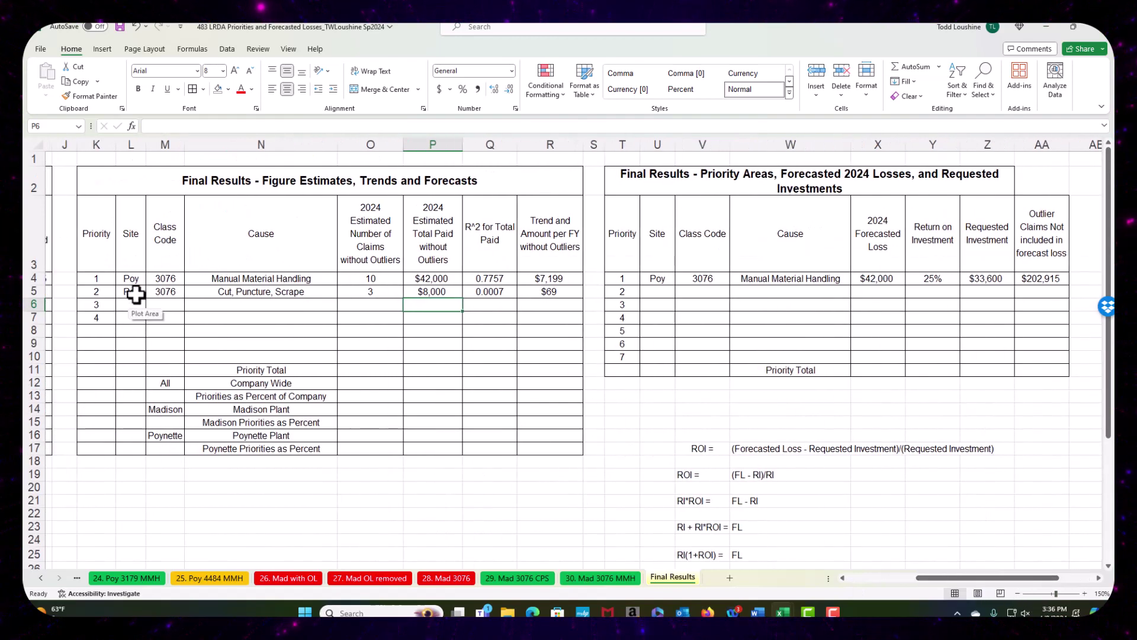
left_click_drag(136, 294, 215, 292)
key("ctrl+c")
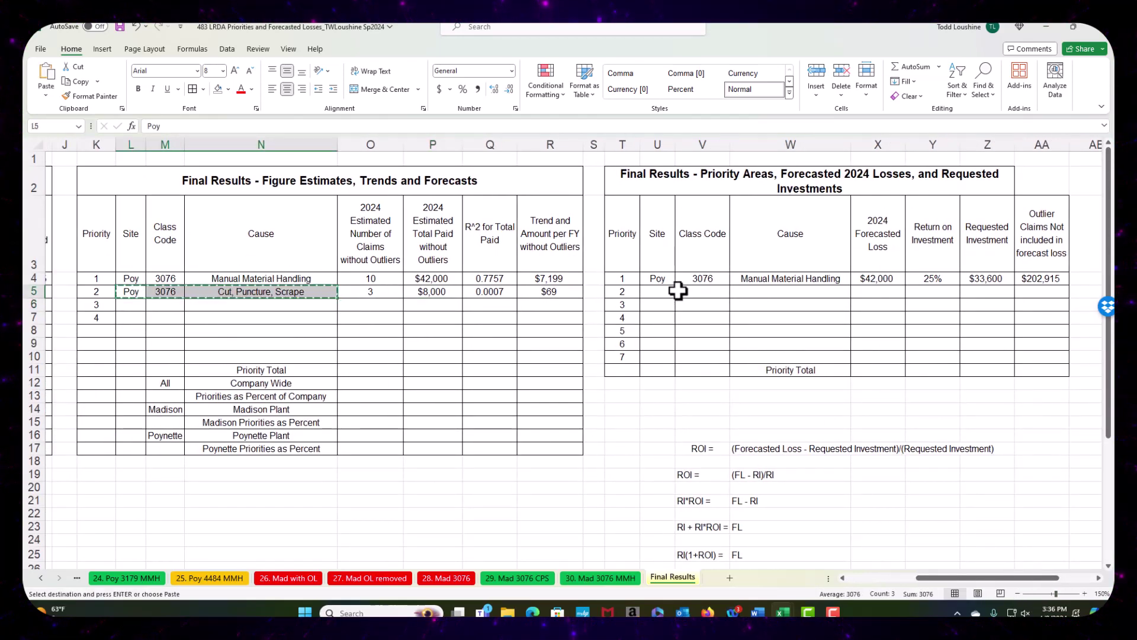
left_click(659, 292)
key("ctrl+v")
Step: Enter a 2024 forecasted loss of $8,000 in X5 for priority 2
left_click(878, 293)
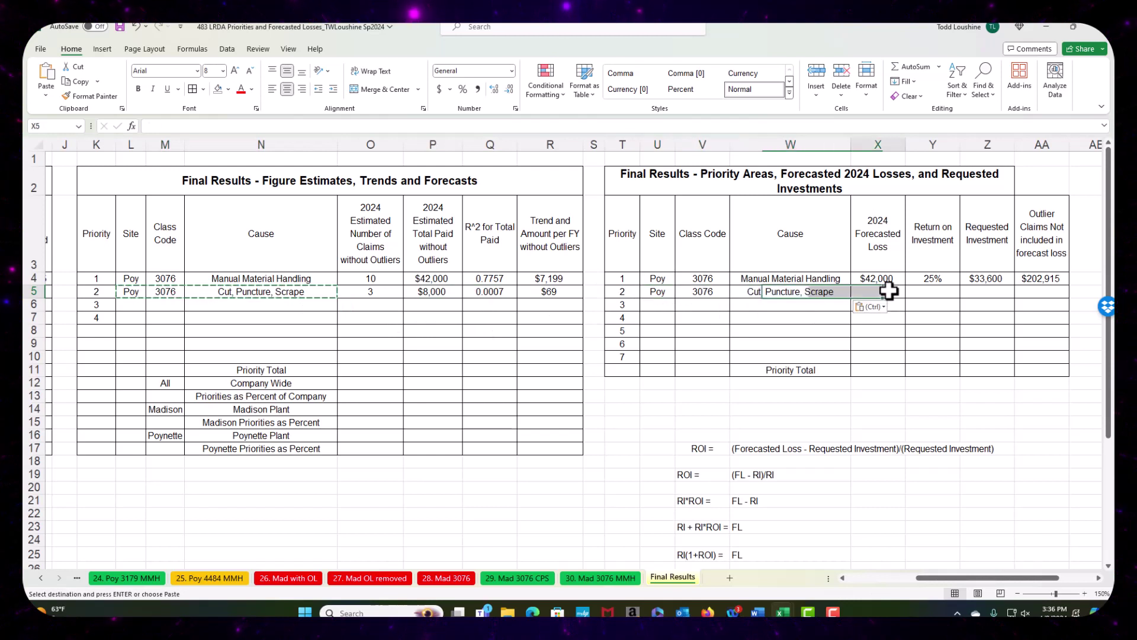
type("$8000")
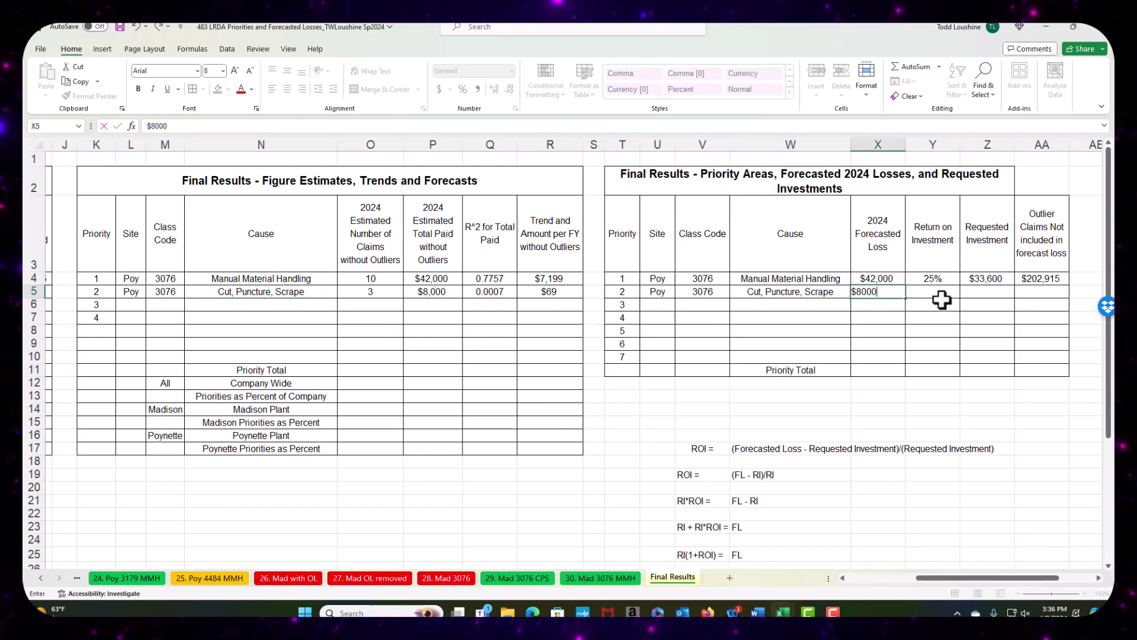
key("Tab")
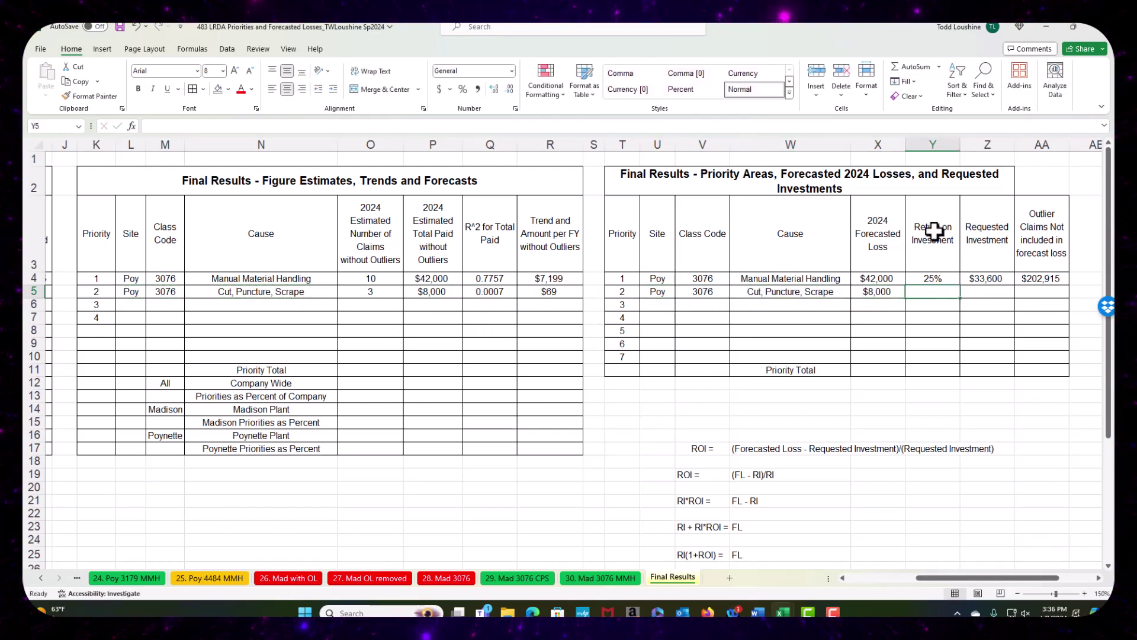
Step: Fill priority 1's return on investment and requested investment from Y4:Z4 down to row 5, and set Y5 to 25%
left_click_drag(945, 278, 1018, 300)
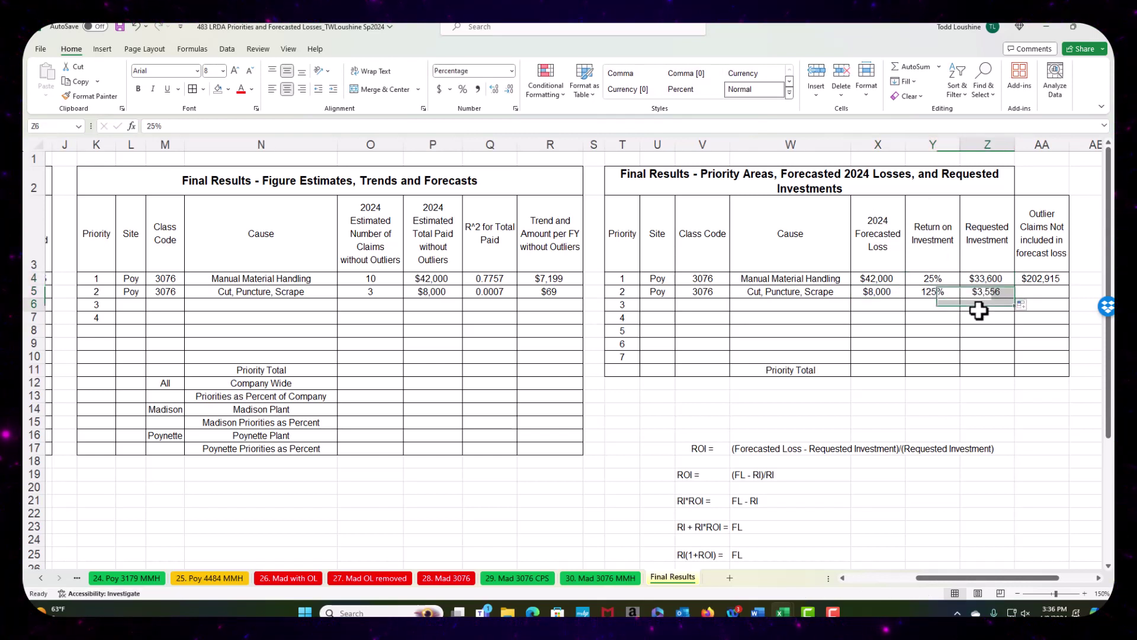
left_click(944, 292)
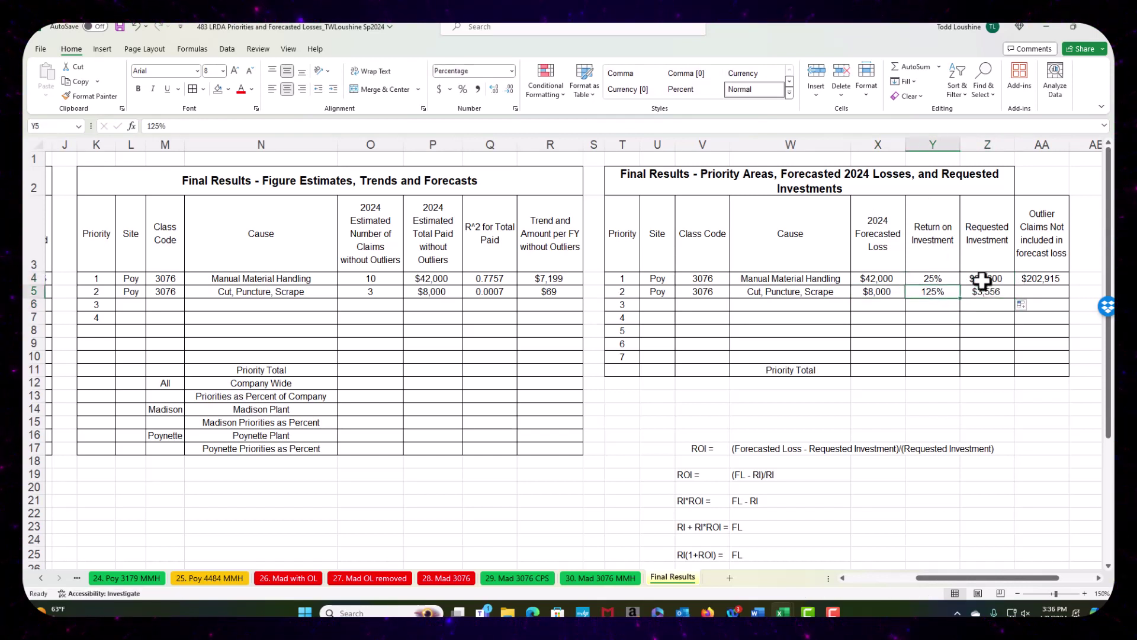
left_click(151, 126)
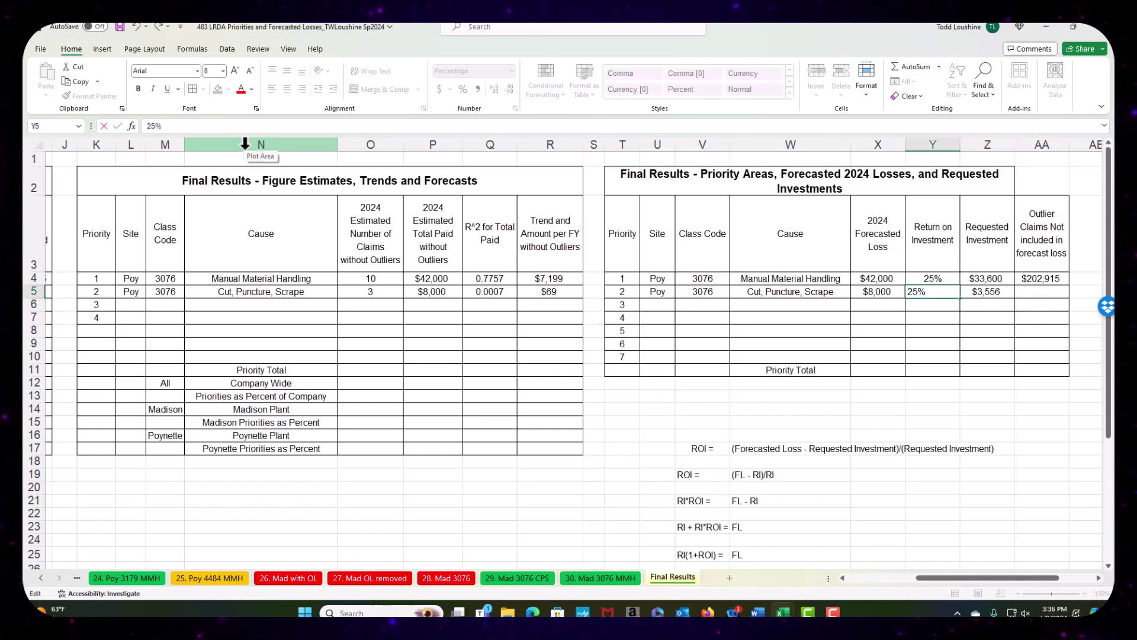
key("Return")
Step: Enter $0 for priority 2's outlier claims not included in the forecast loss in AA5
left_click(1020, 329)
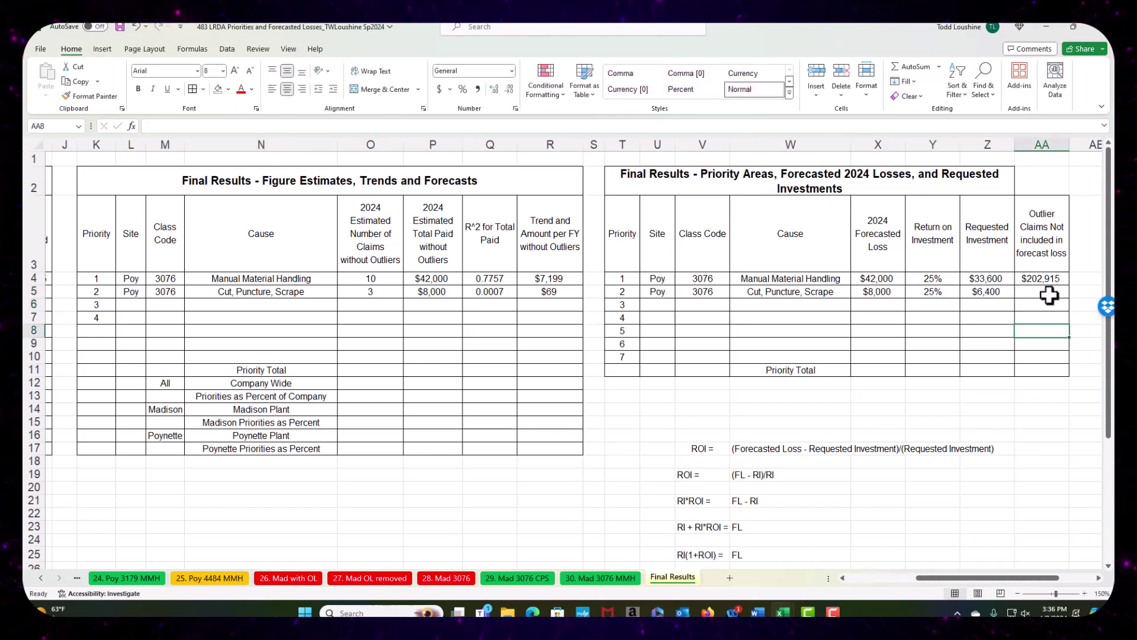
left_click(1049, 294)
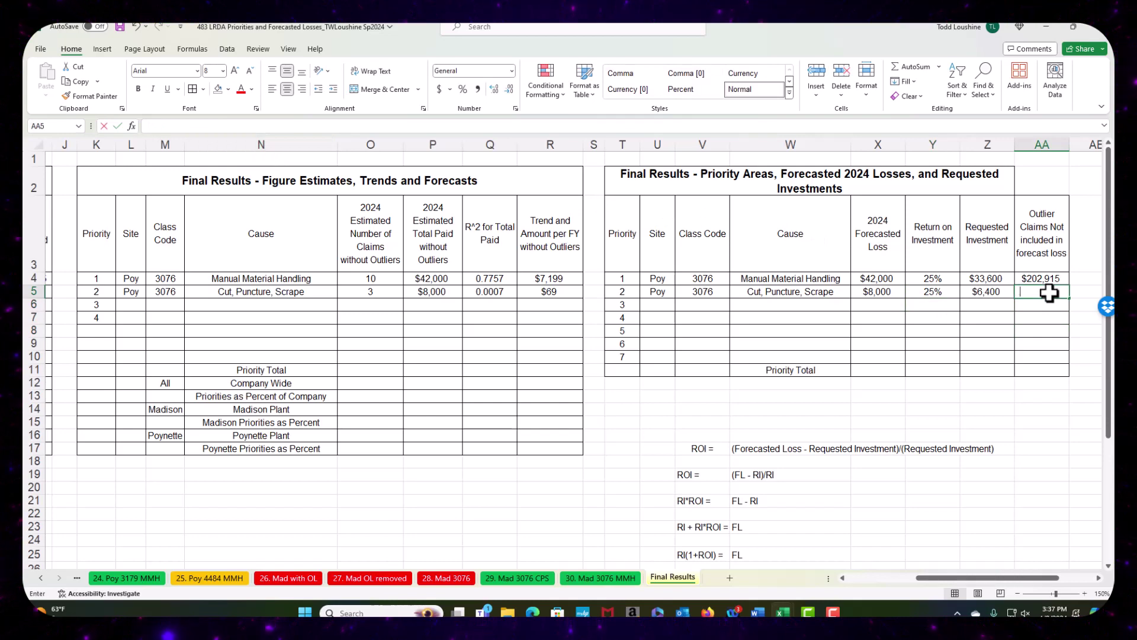
type("0")
key("Return")
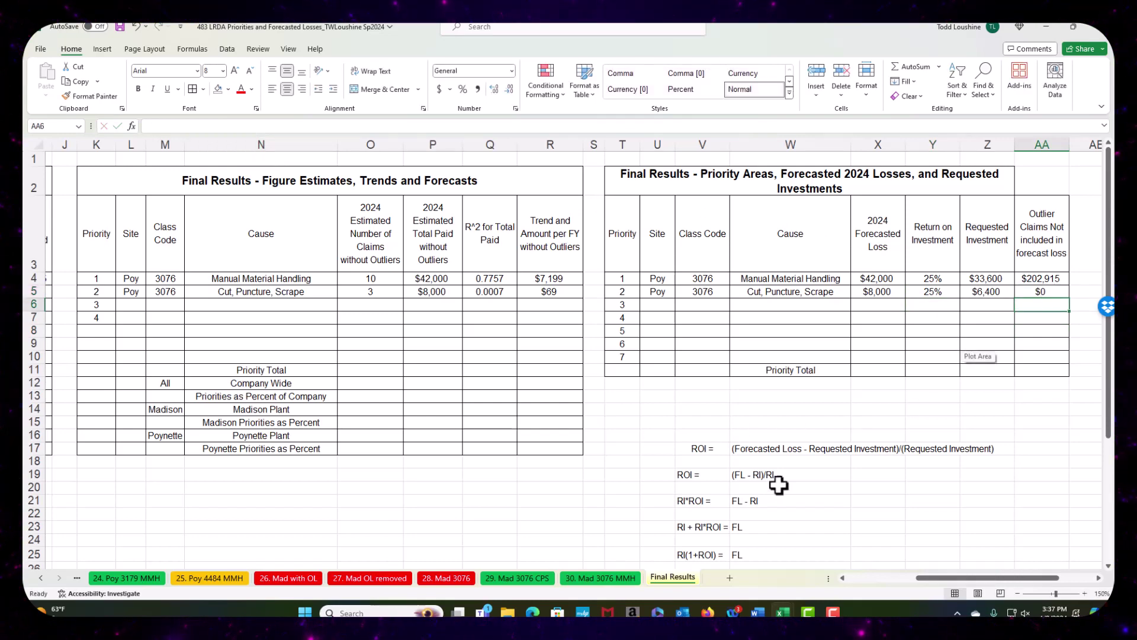
Step: Shrink the Poynette 3076 Cut/Puncture/Scrape summary picture and place it beside the Manual Material Handling picture, starting at row 36
scroll(766, 496, "down", 2)
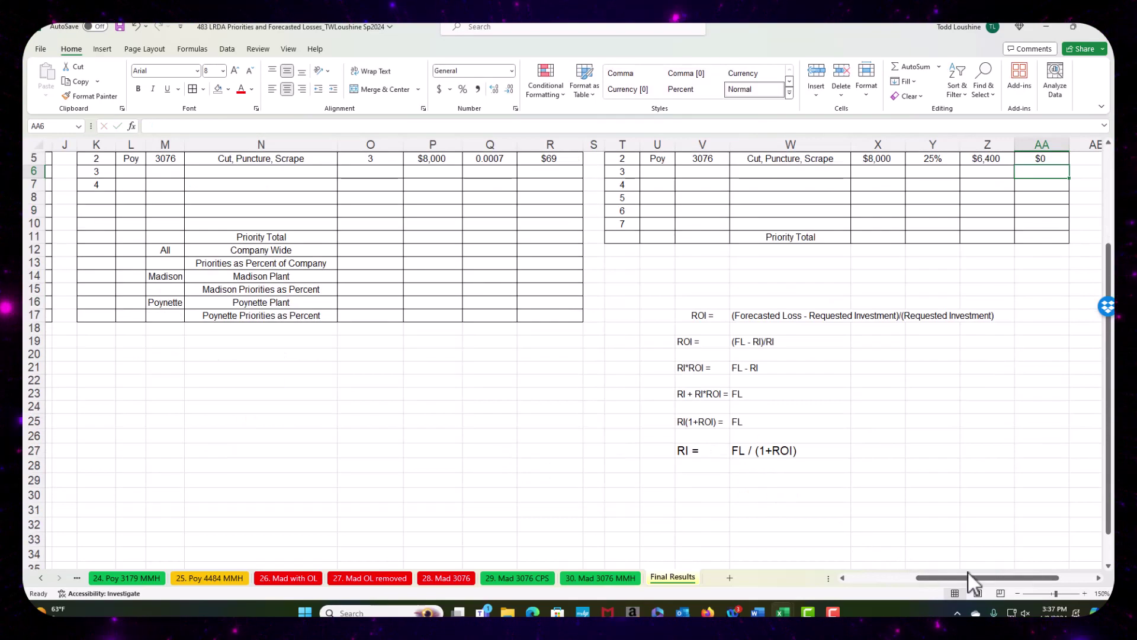
left_click_drag(969, 574, 817, 607)
scroll(468, 482, "down", 5)
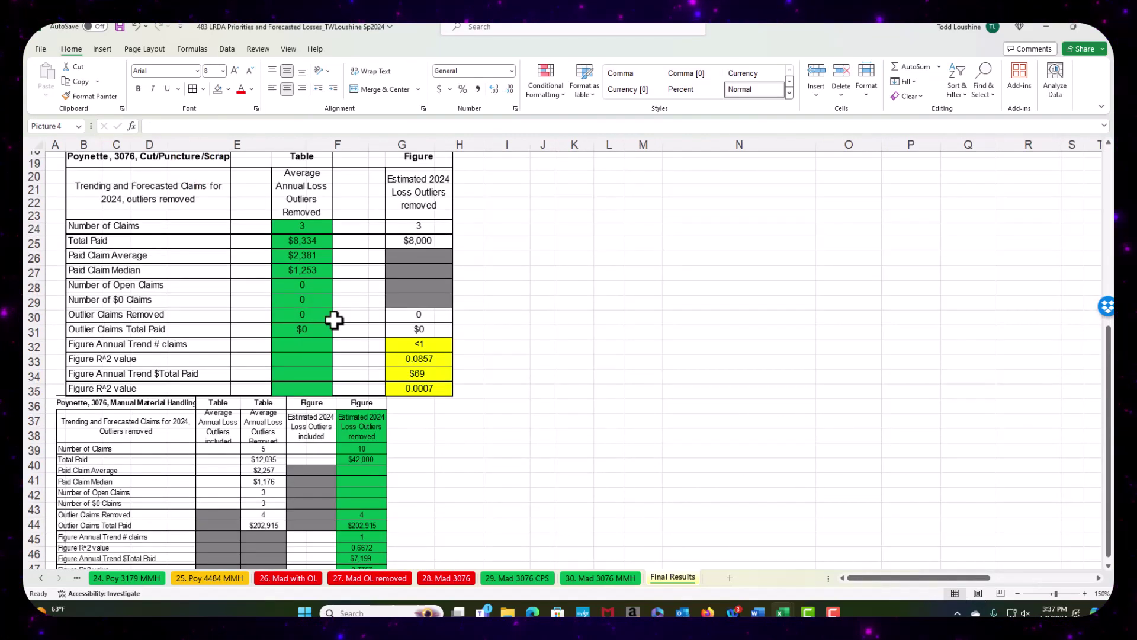
left_click(333, 320)
scroll(488, 269, "up", 2)
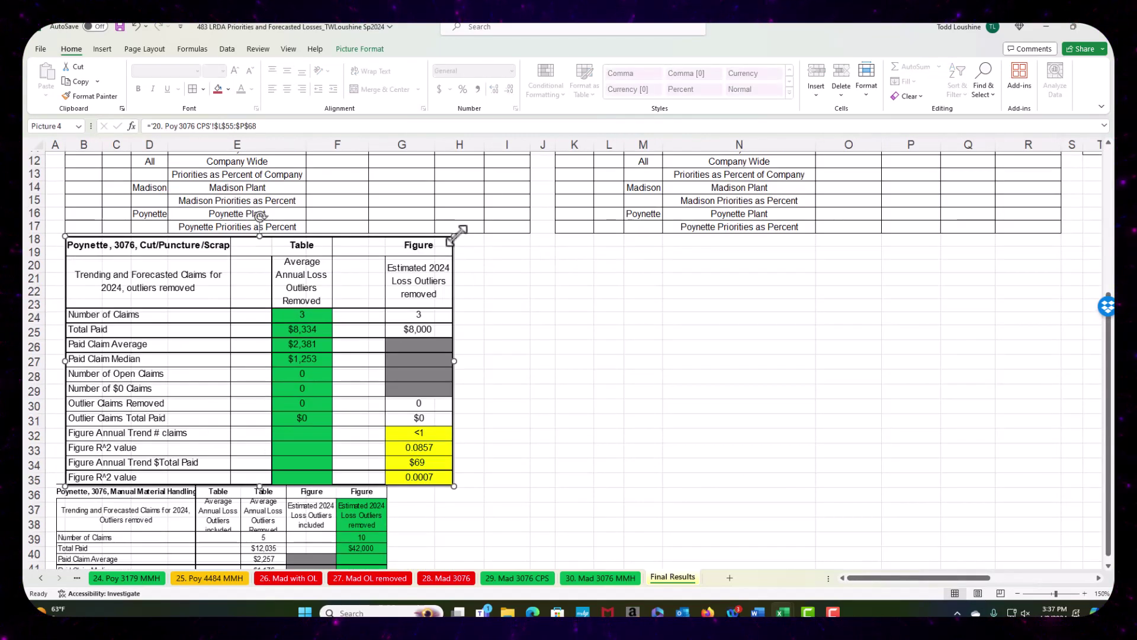
left_click_drag(224, 297, 553, 543)
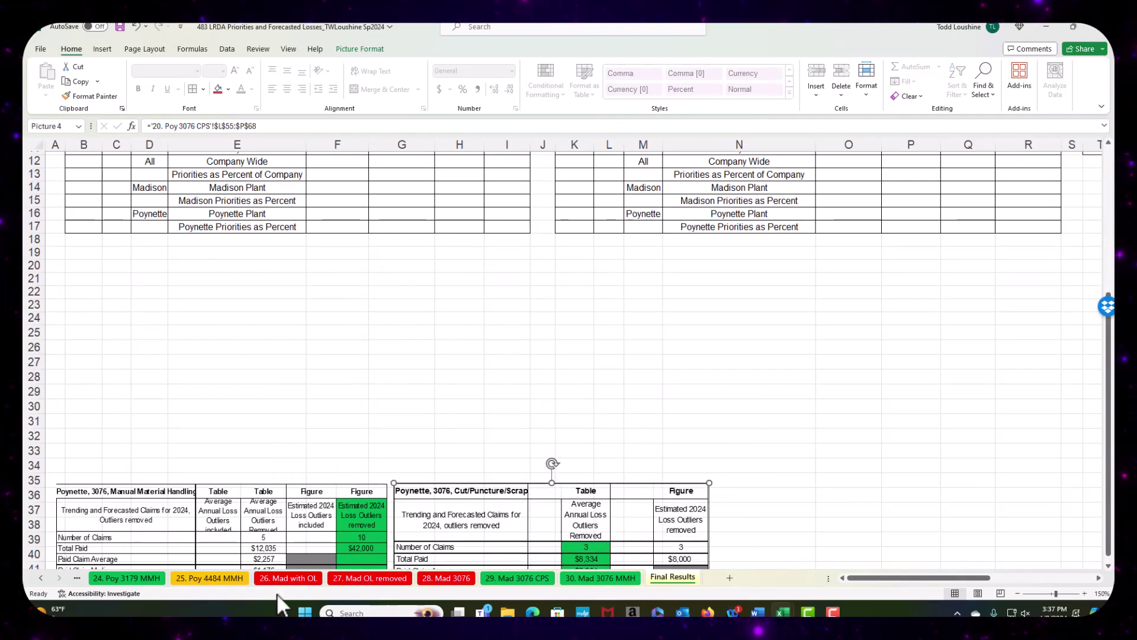
Step: Copy the Poynette 3076 Repetitive Motion summary table, L47:P60, from the 21. Poy 3076 RepMot sheet
left_click(40, 578)
left_click(40, 578)
left_click(40, 578)
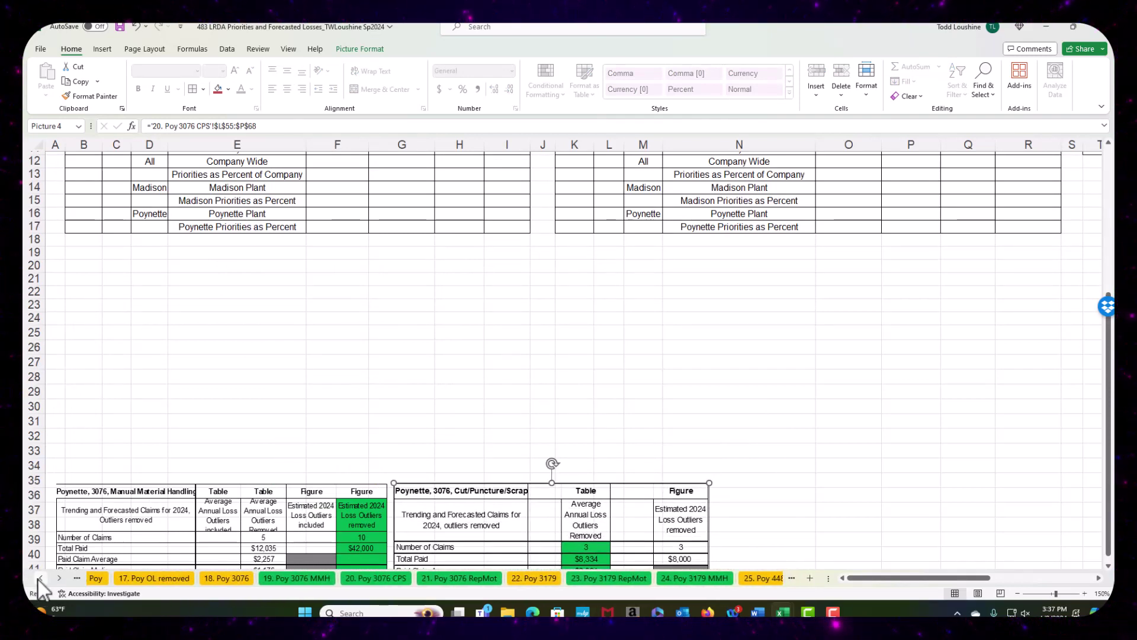
left_click(40, 578)
left_click(486, 577)
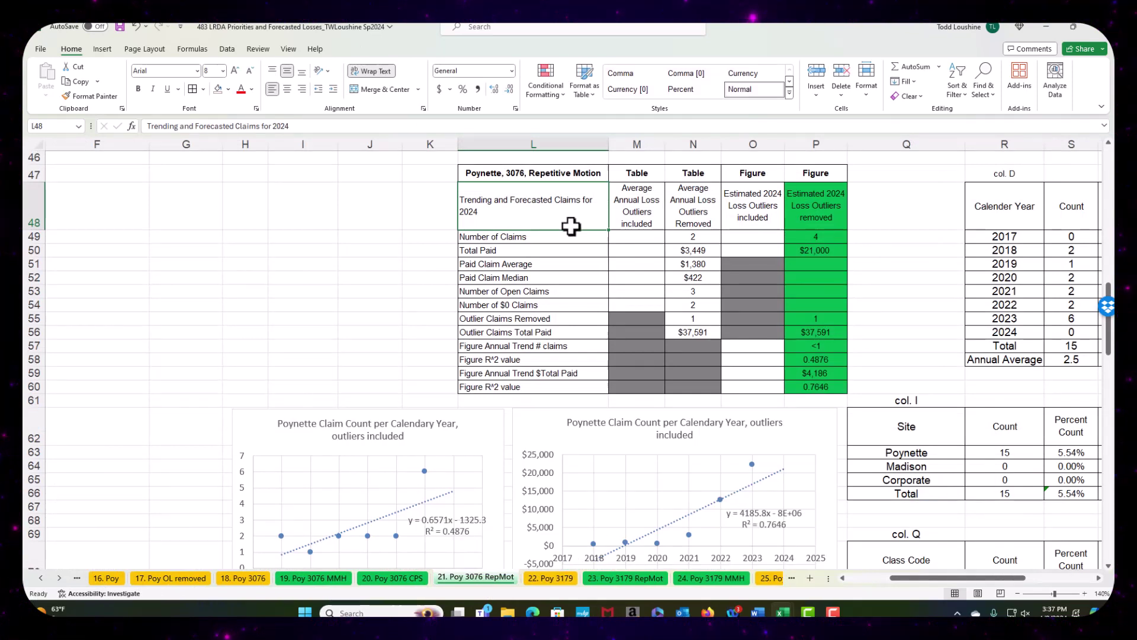
left_click_drag(577, 172, 816, 387)
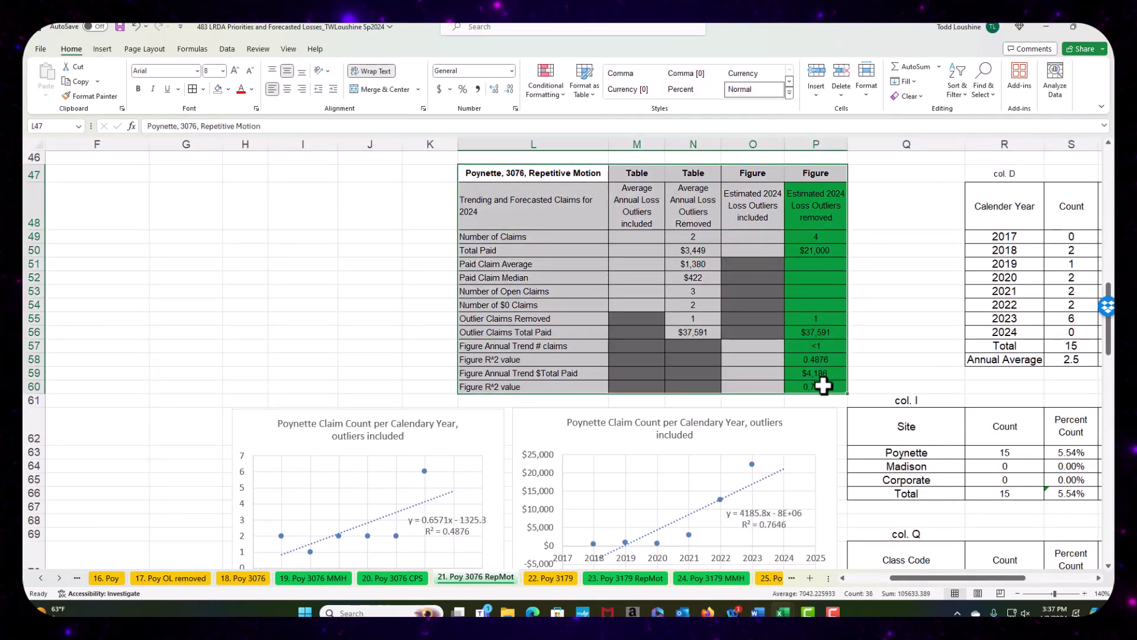
key("ctrl+c")
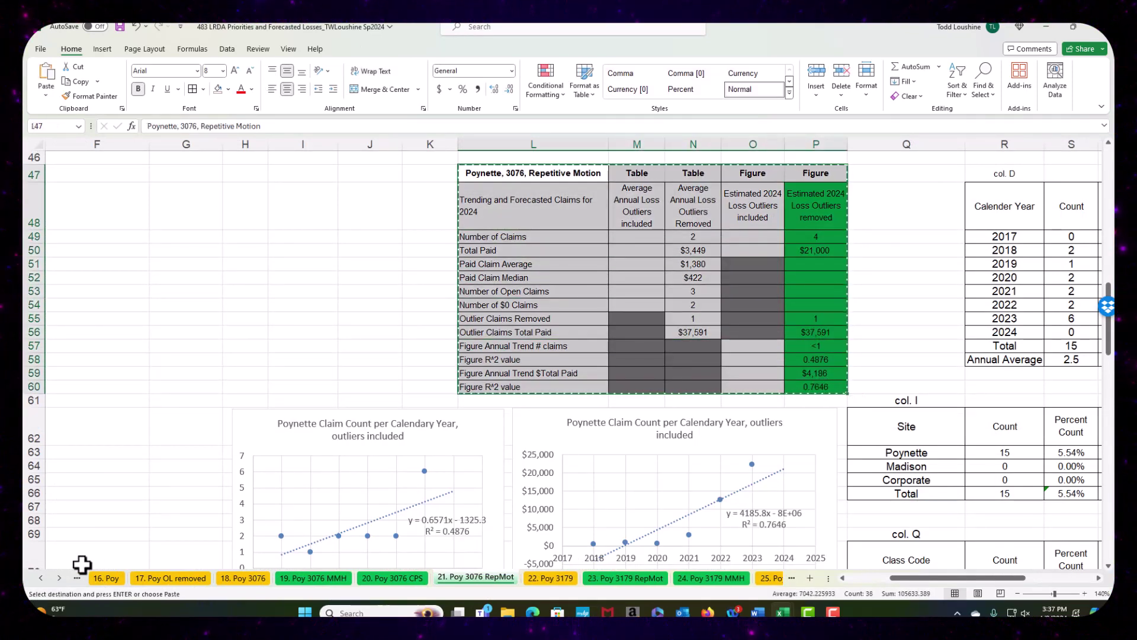
Step: Paste the copied Poynette 3076 Repetitive Motion table as a linked picture at B19 on the Final Results sheet
left_click(59, 579)
left_click(59, 578)
left_click(59, 579)
left_click(59, 579)
left_click(59, 579)
left_click(59, 579)
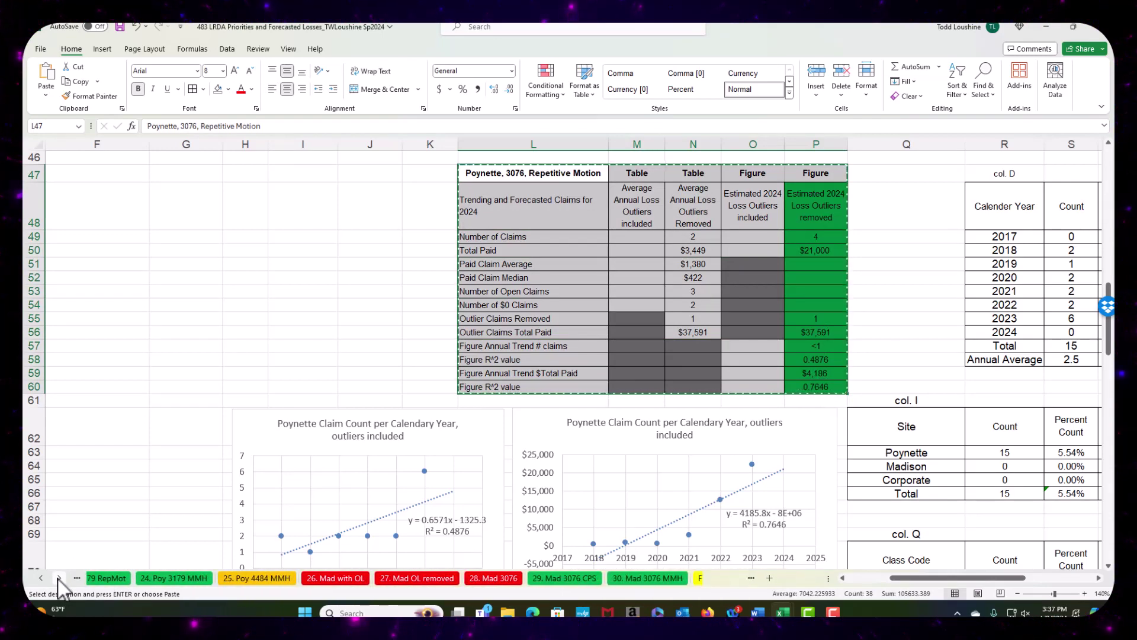
left_click(60, 578)
left_click(663, 575)
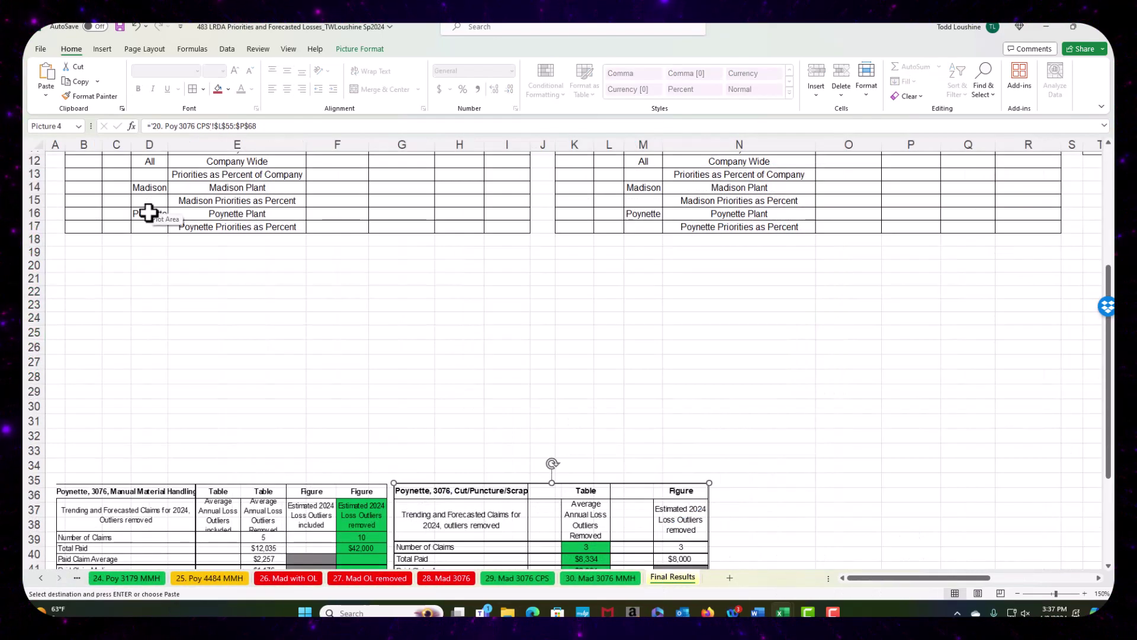
left_click(89, 258)
right_click(89, 255)
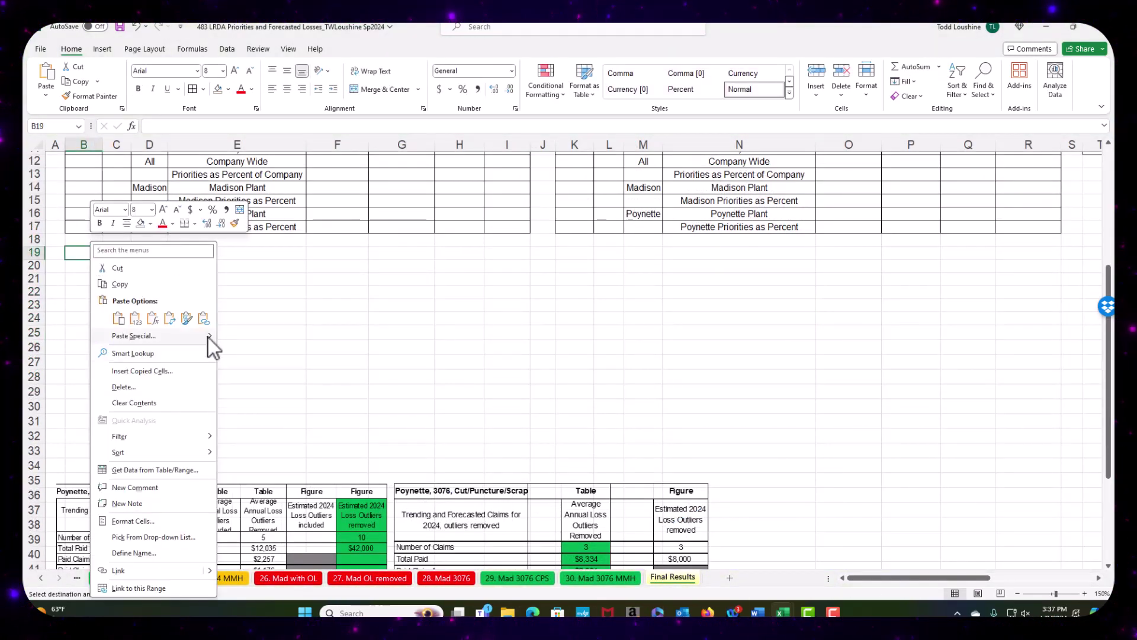
mouse_move(212, 335)
left_click(278, 441)
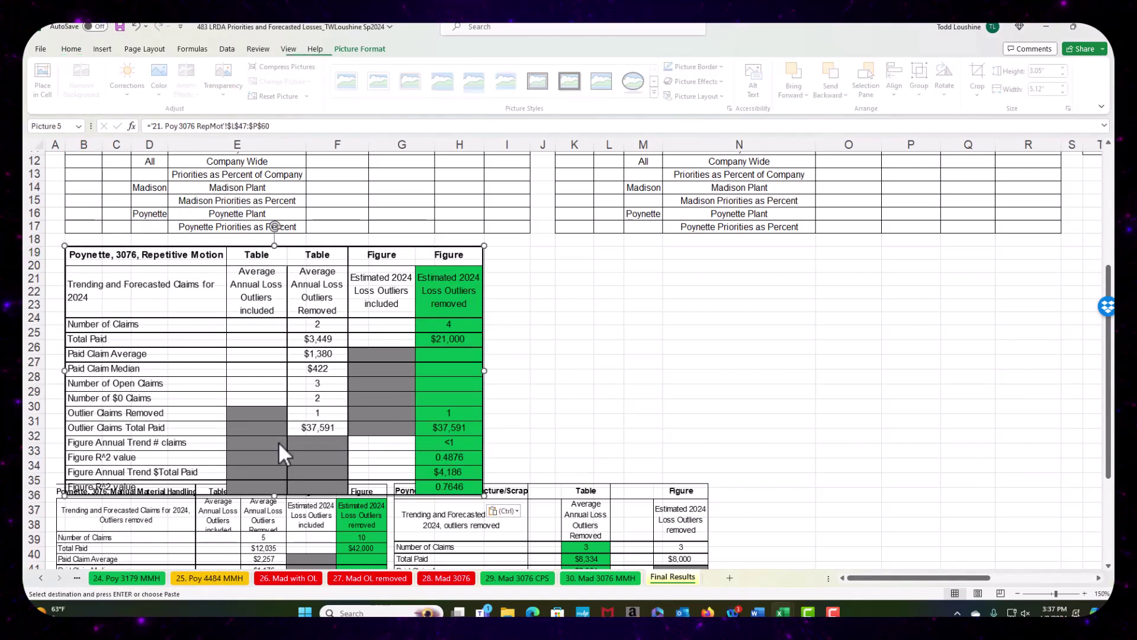
left_click(523, 365)
Step: Fill in priority 3 of the first results table with site Poy, class code 3076 and cause Repetitive Motion
scroll(527, 362, "up", 3)
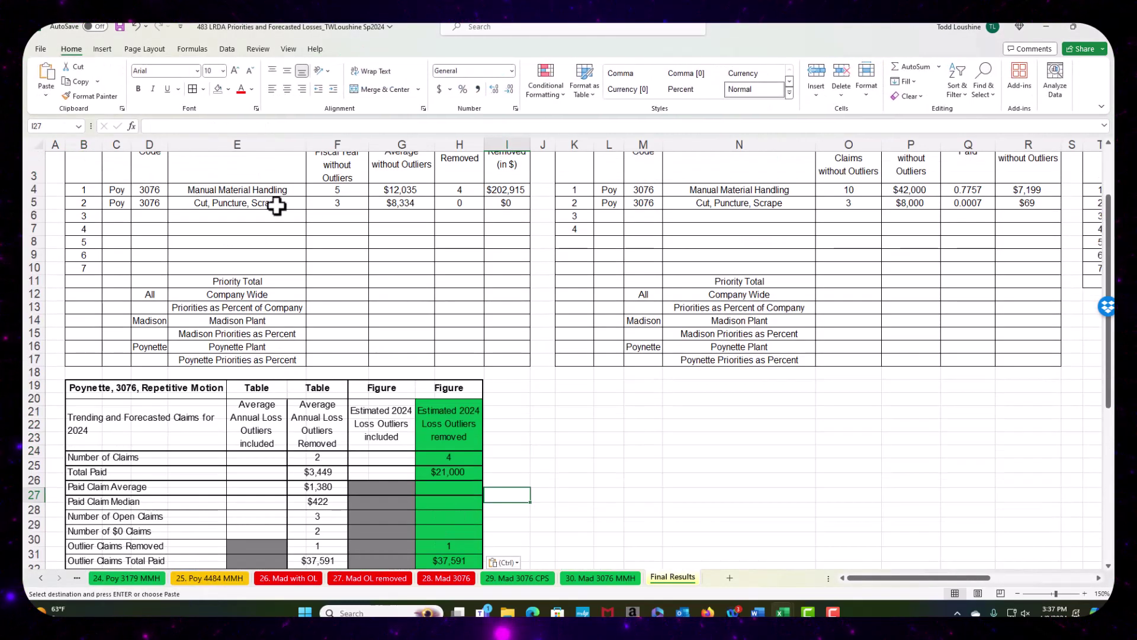
left_click(118, 215)
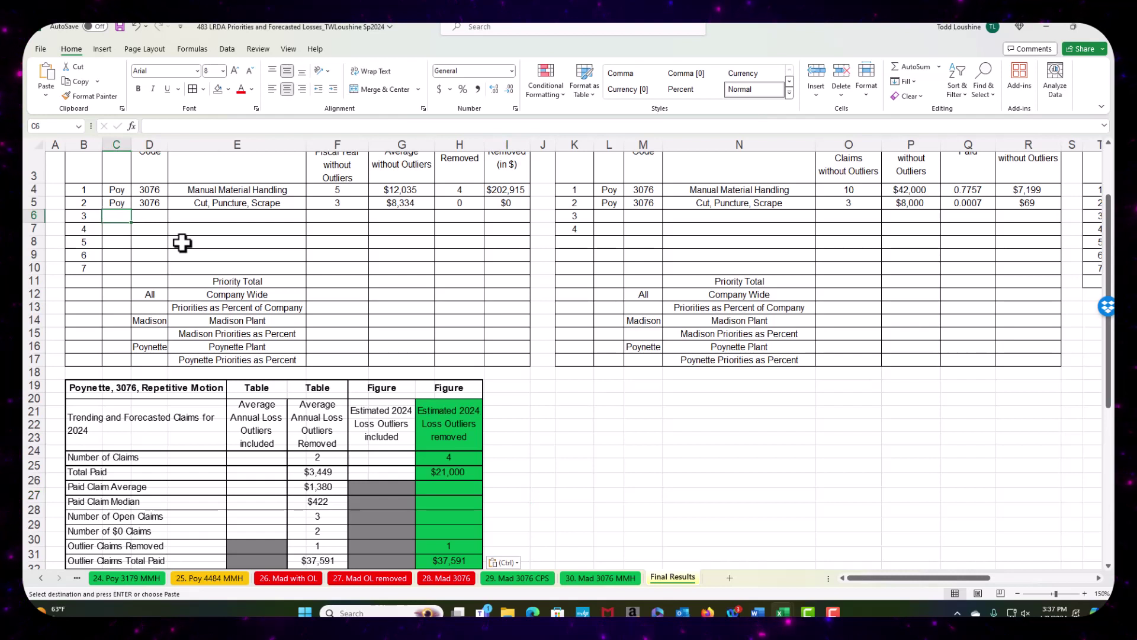
type("Poy")
key("Tab")
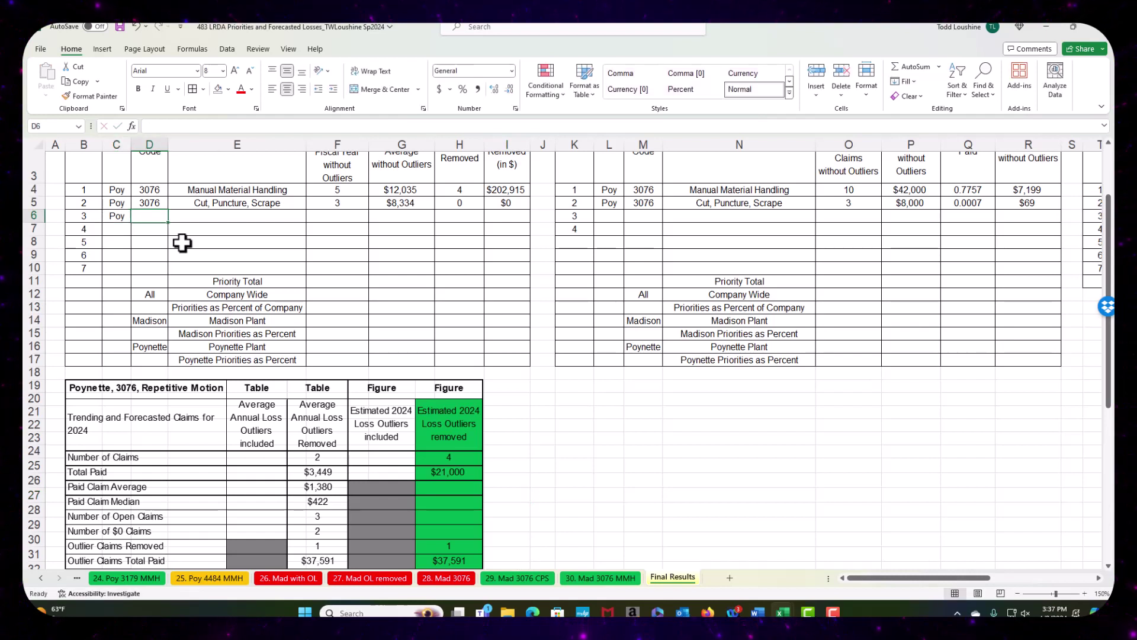
type("3076")
key("Tab")
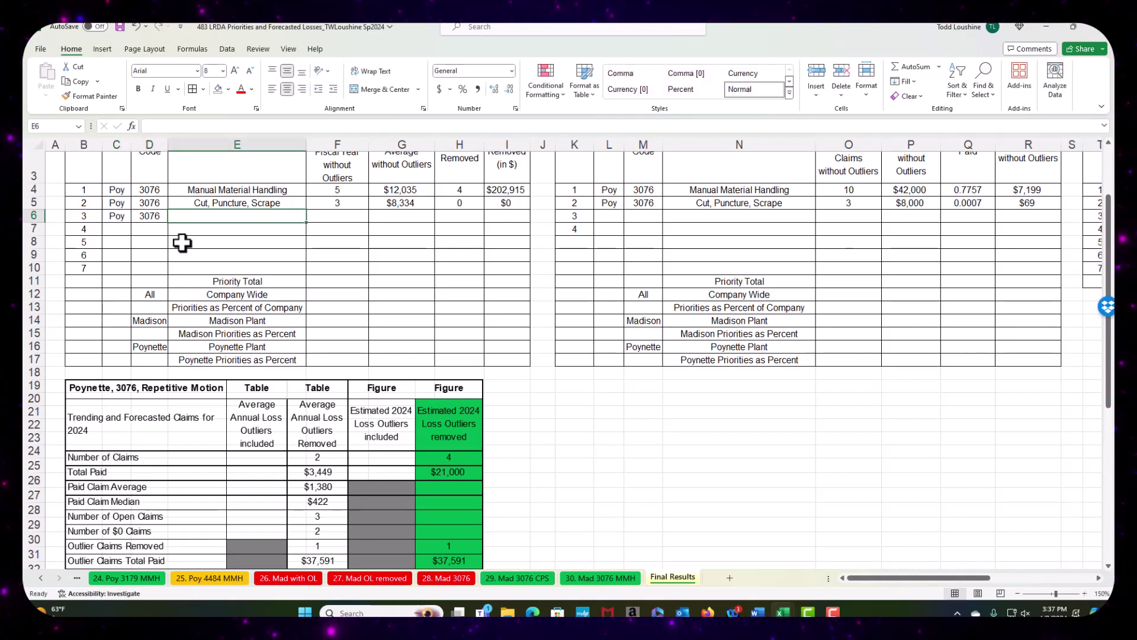
type("Repetitive Mo")
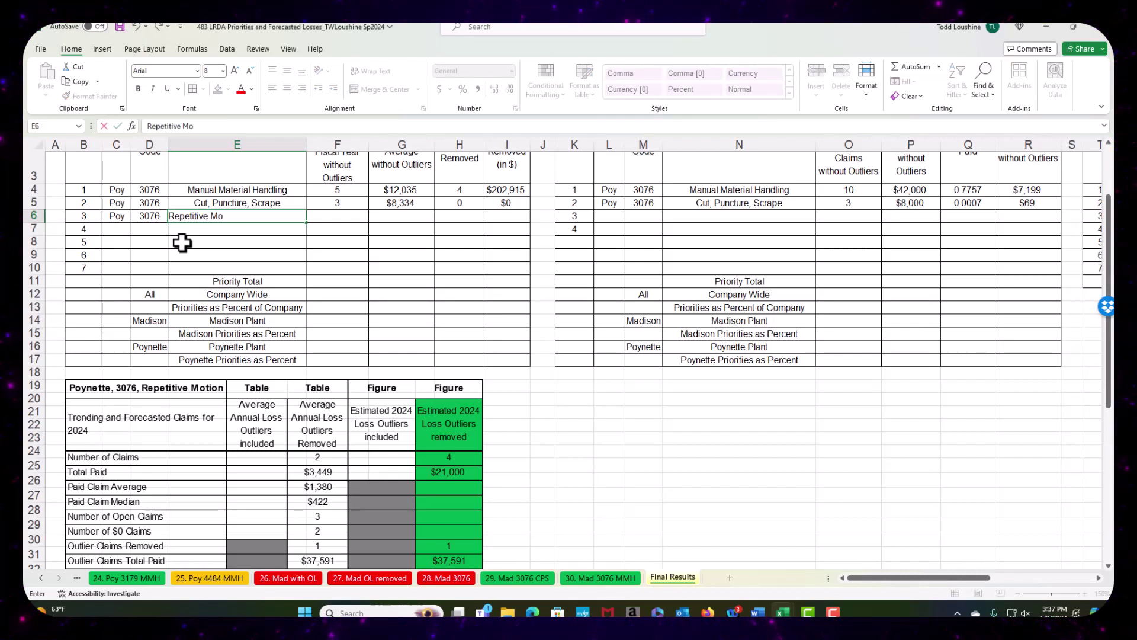
type("tion")
key("Tab")
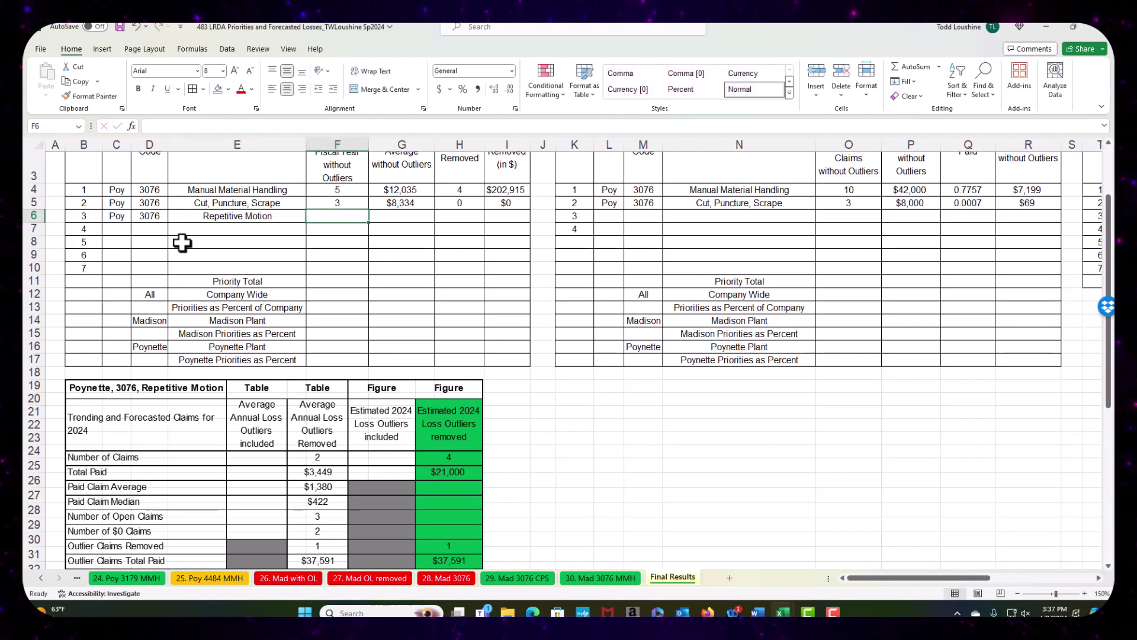
Step: Enter 2 claims and a $3,449 average total paid without outliers for priority 3 in the first table
type("2")
key("Tab")
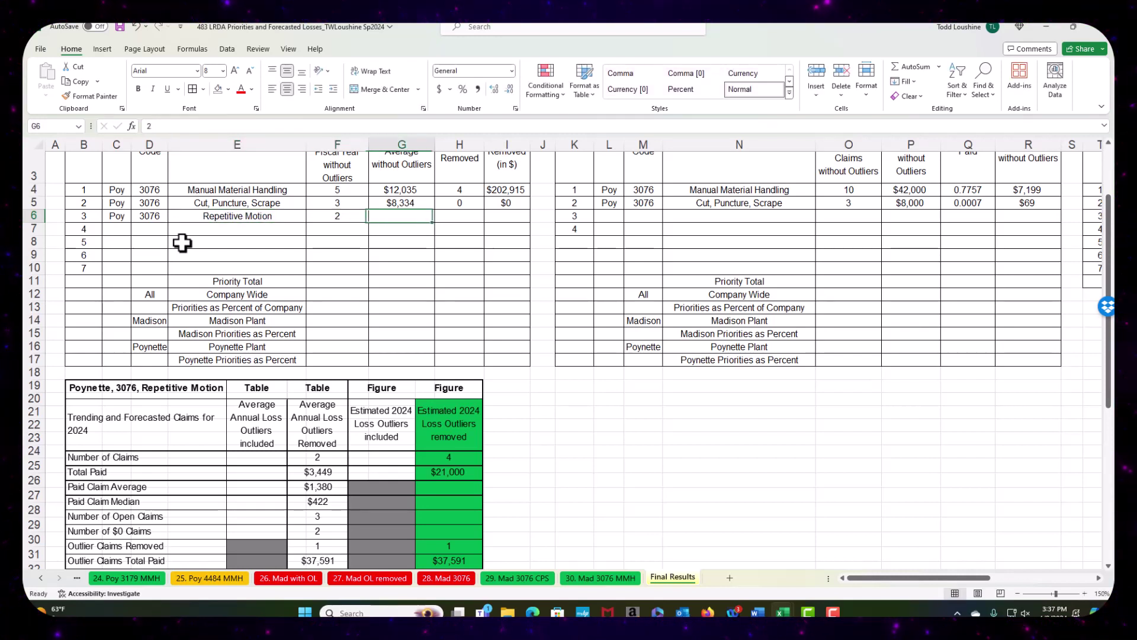
type("$")
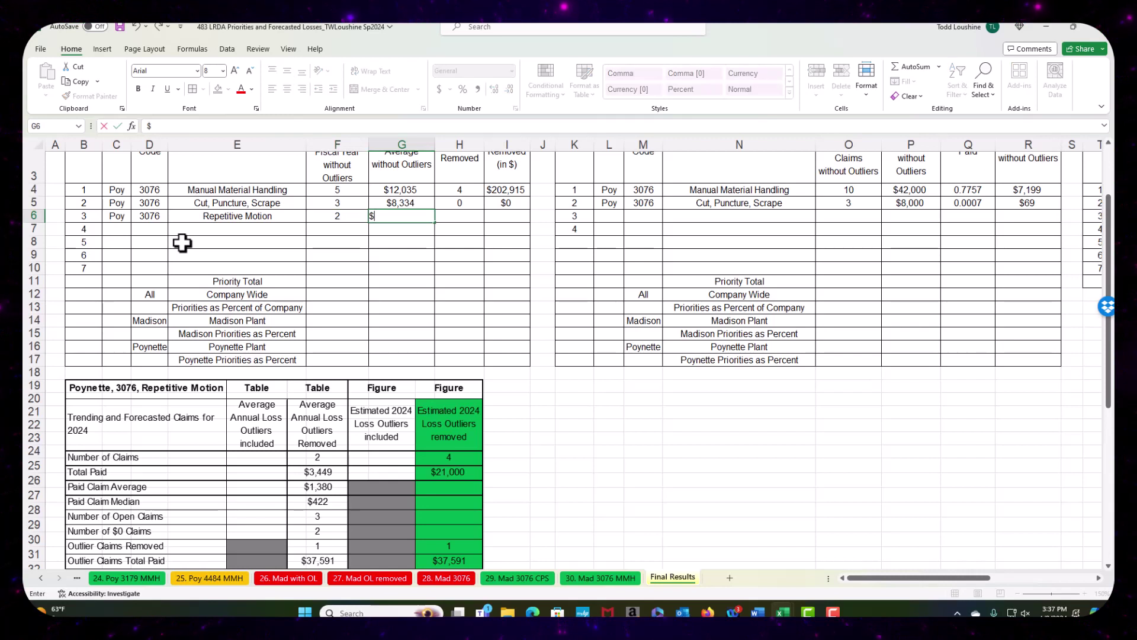
type("3,44")
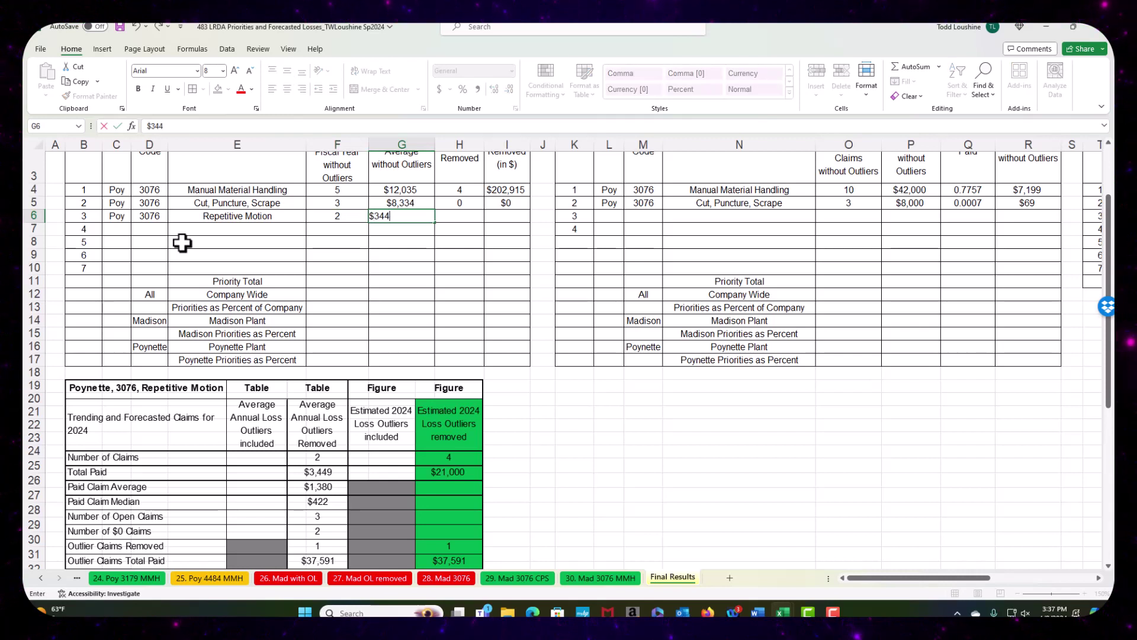
type("9")
key("Tab")
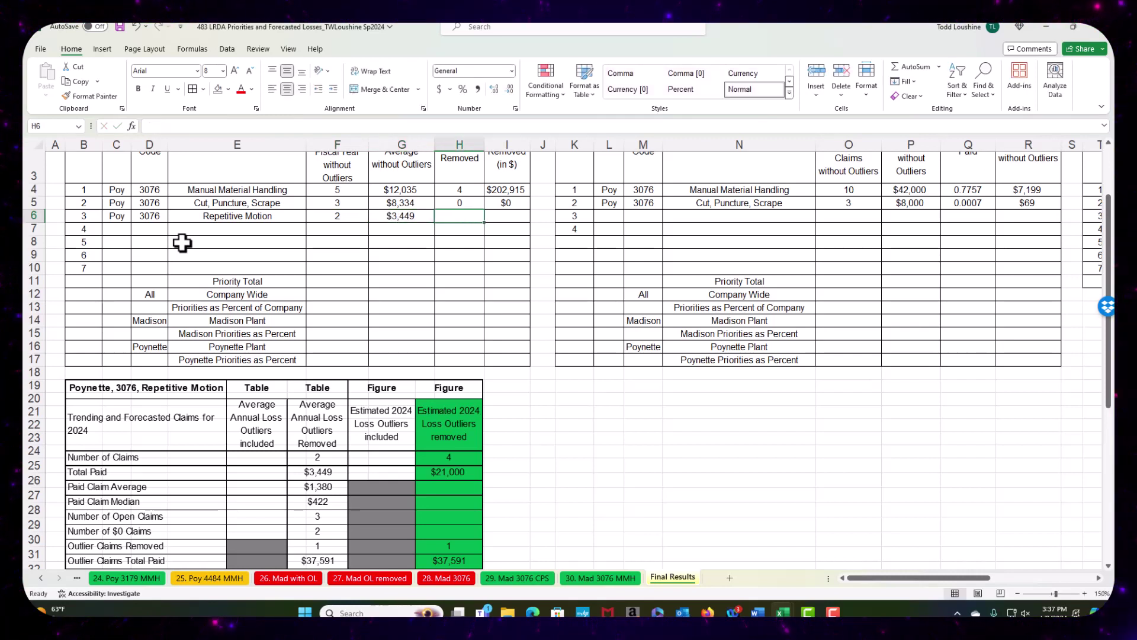
Step: Enter 1 outlier removed with a value of $37,591 for priority 3 in the first table
scroll(156, 395, "down", 1)
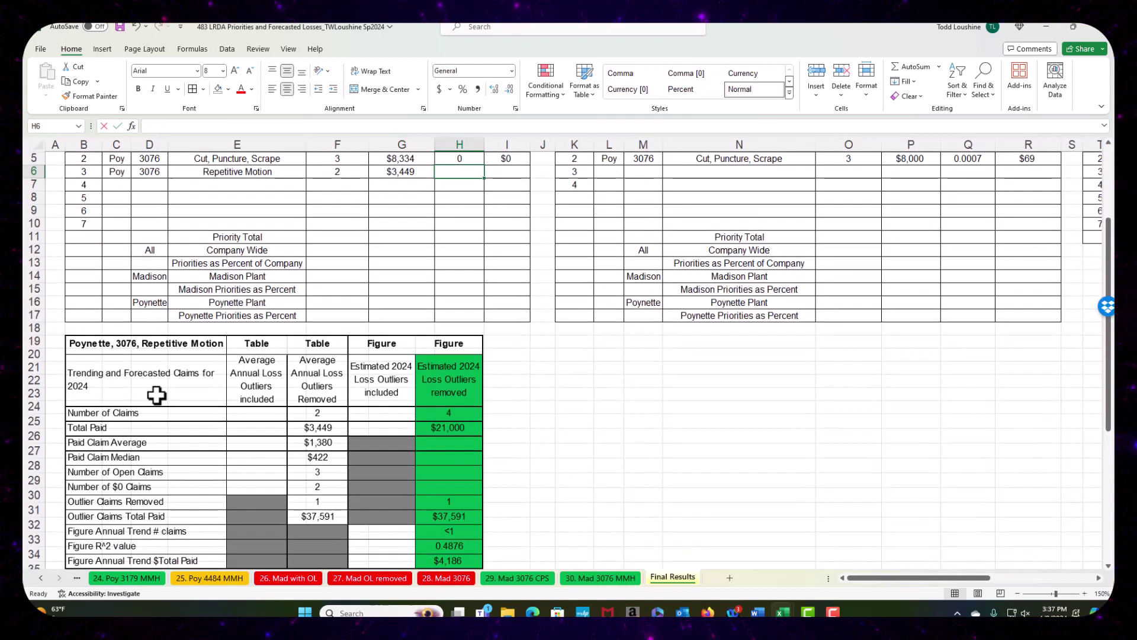
type("1")
key("Tab")
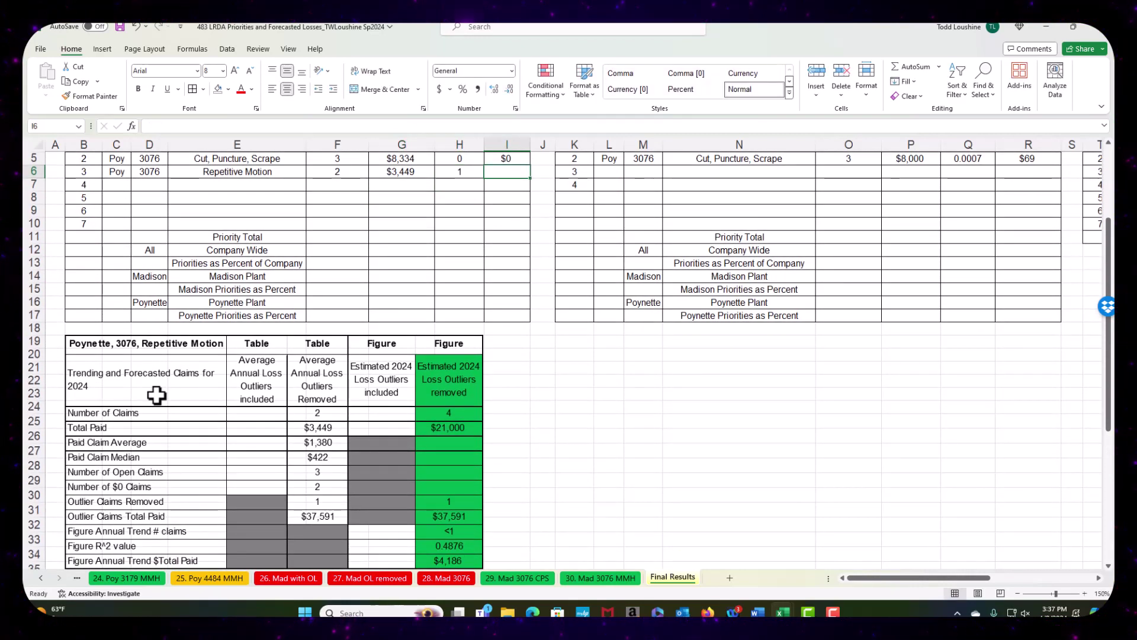
type("$37")
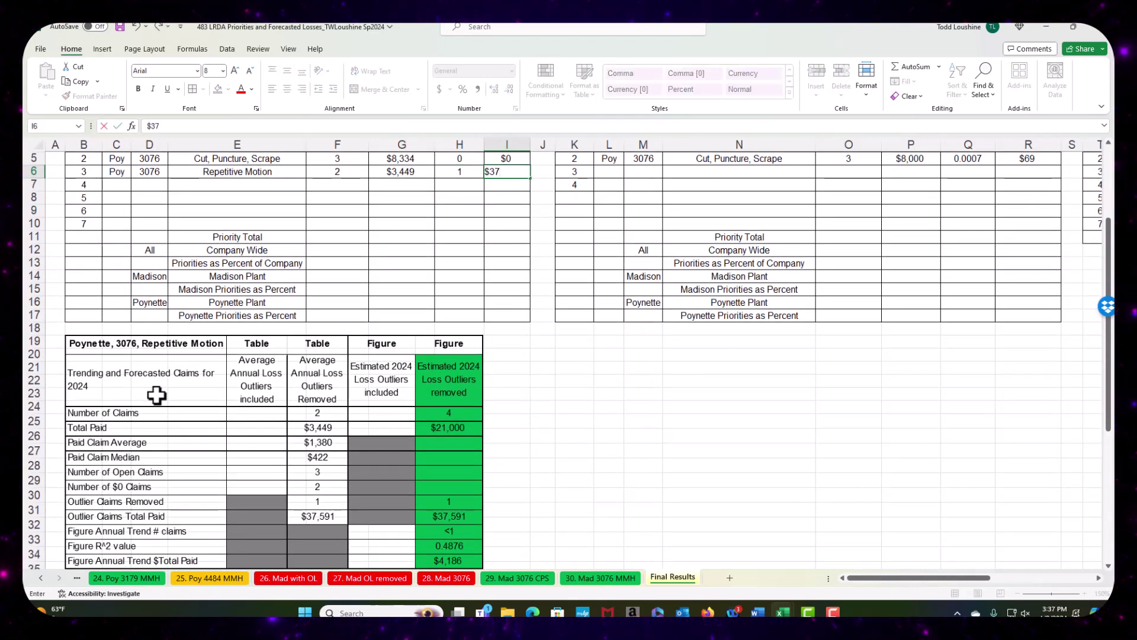
type(",591")
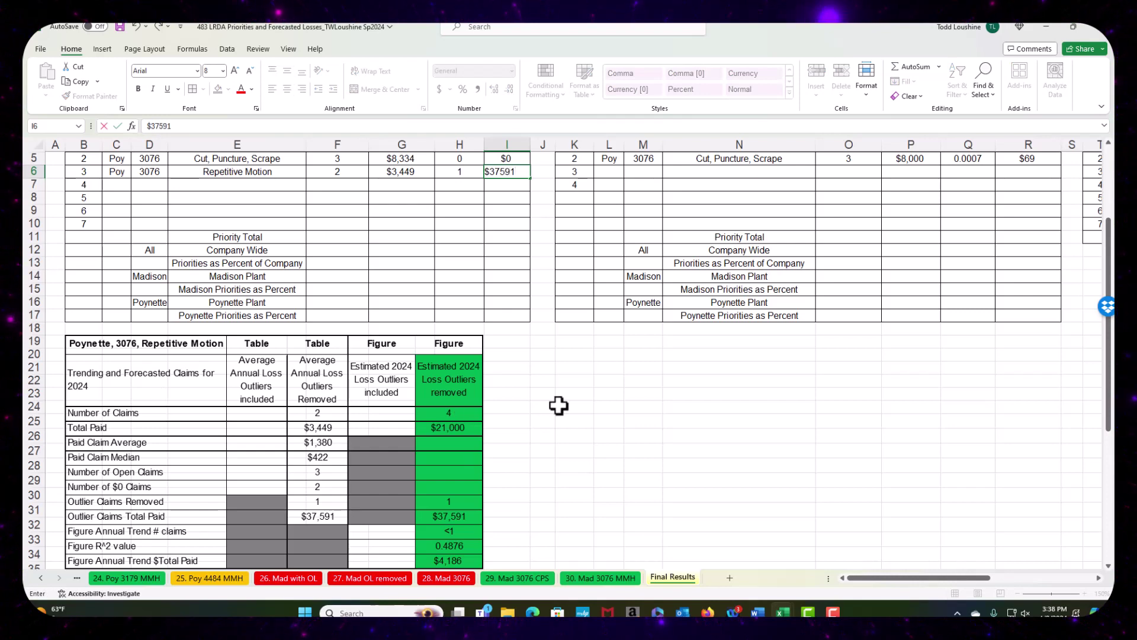
left_click(577, 421)
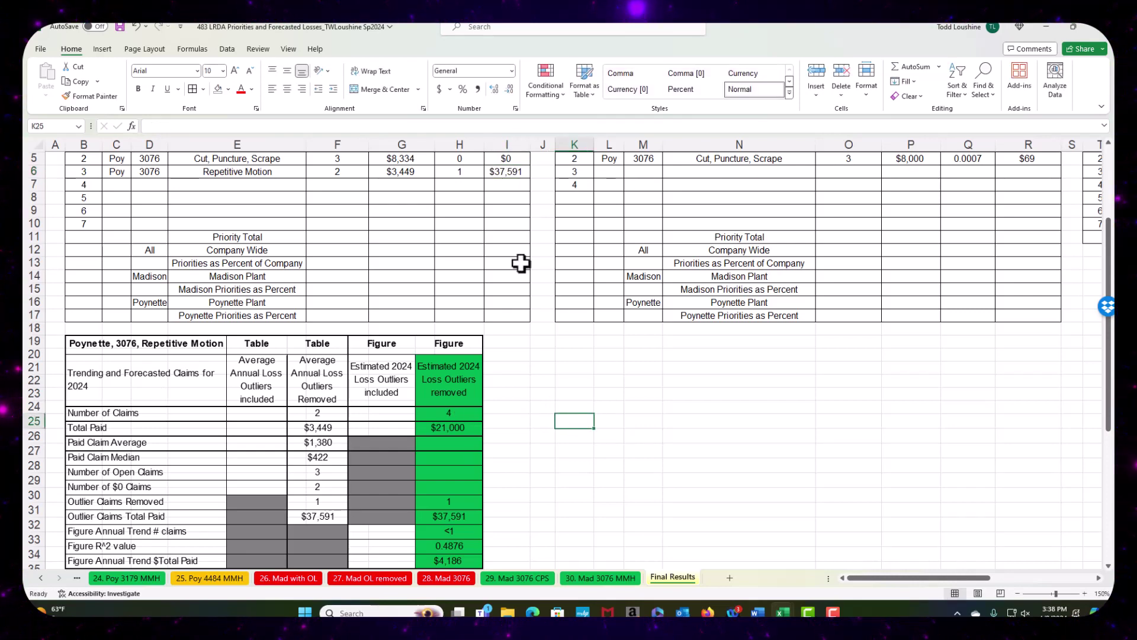
Step: Copy the Poy, 3076, Repetitive Motion entries C6:E6 into priority 3 of the second and third tables, at L6 and U6
scroll(521, 264, "up", 1)
left_click_drag(122, 216, 187, 216)
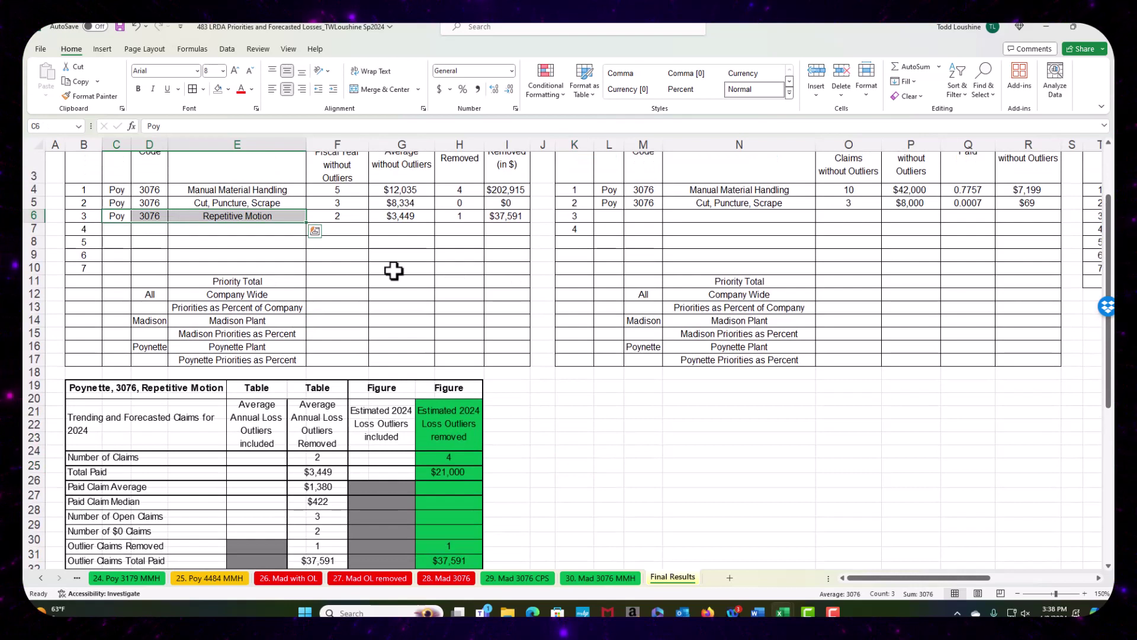
key("ctrl+c")
left_click(607, 218)
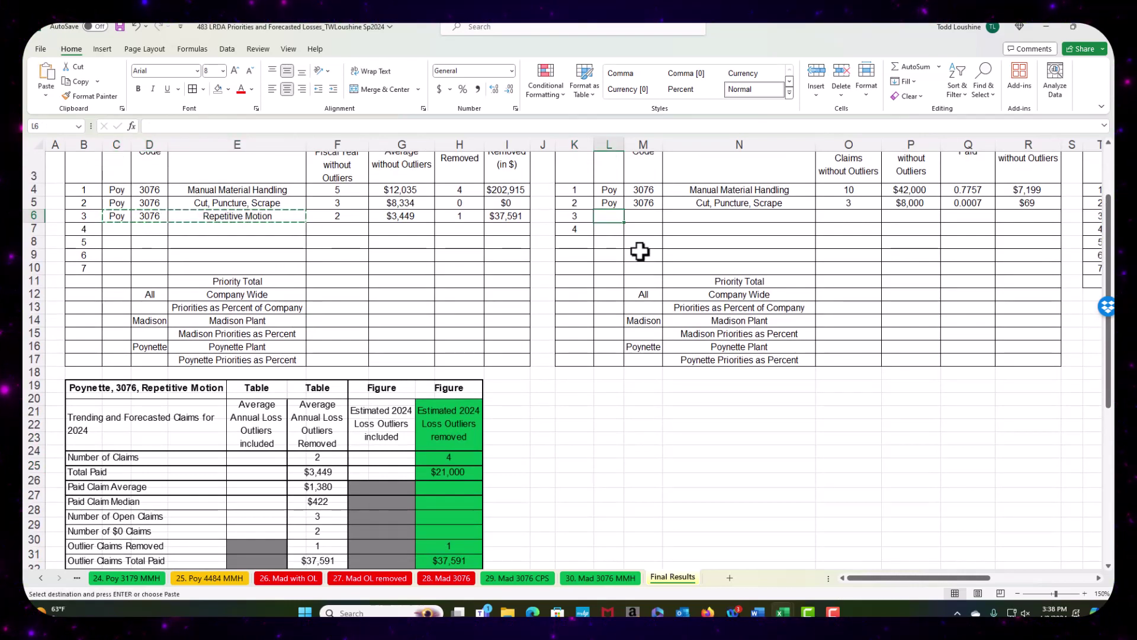
key("ctrl+v")
left_click_drag(947, 581, 998, 577)
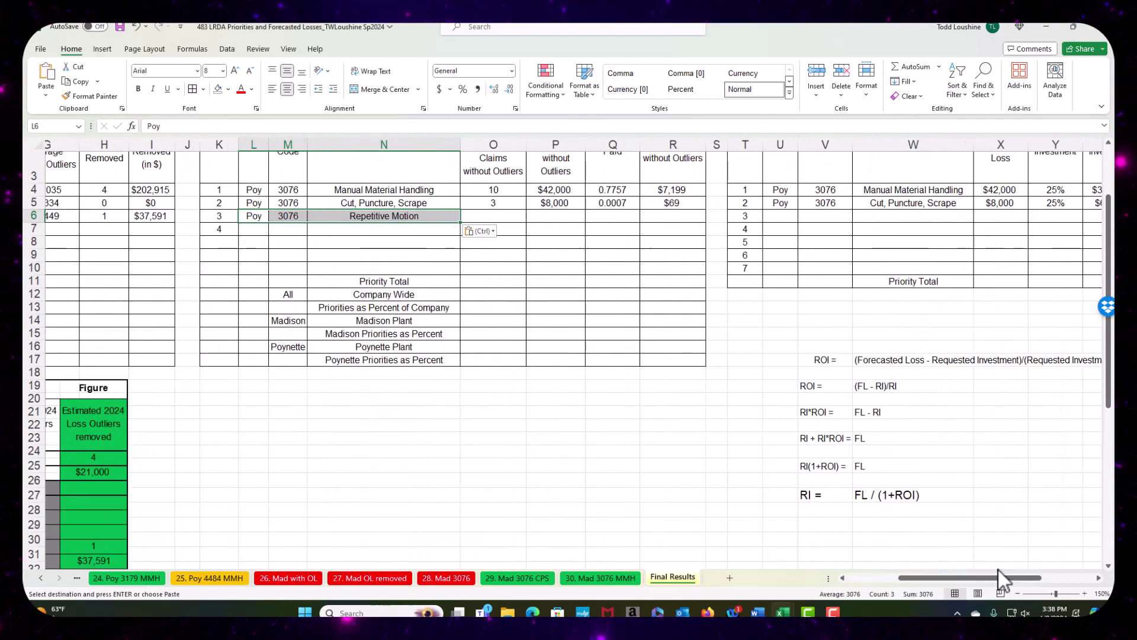
left_click(786, 217)
key("ctrl+v")
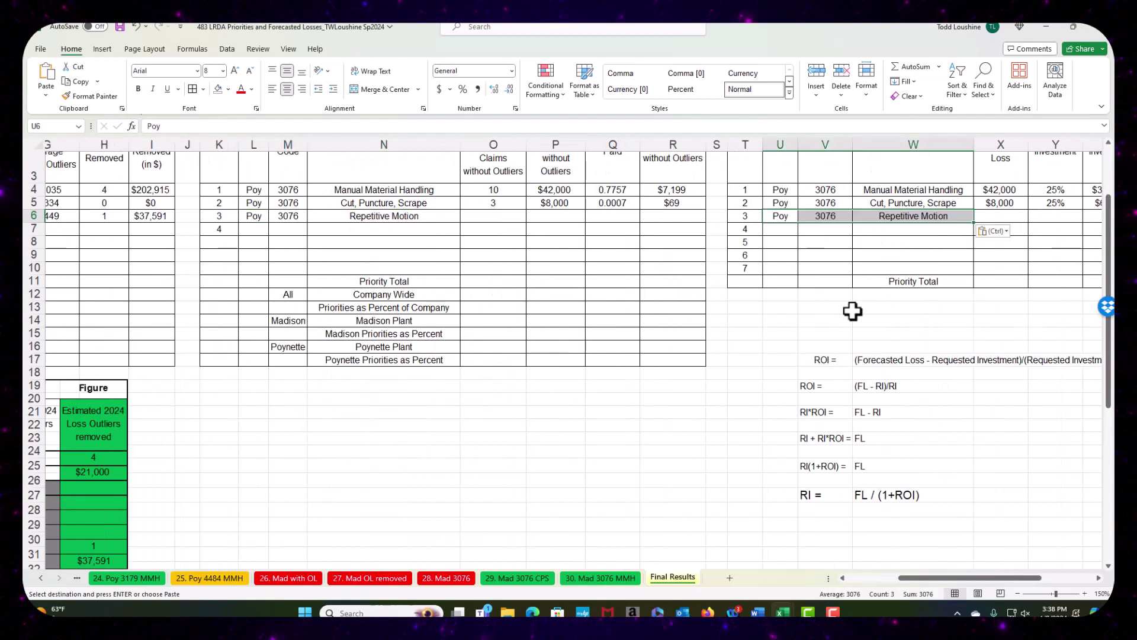
left_click(866, 299)
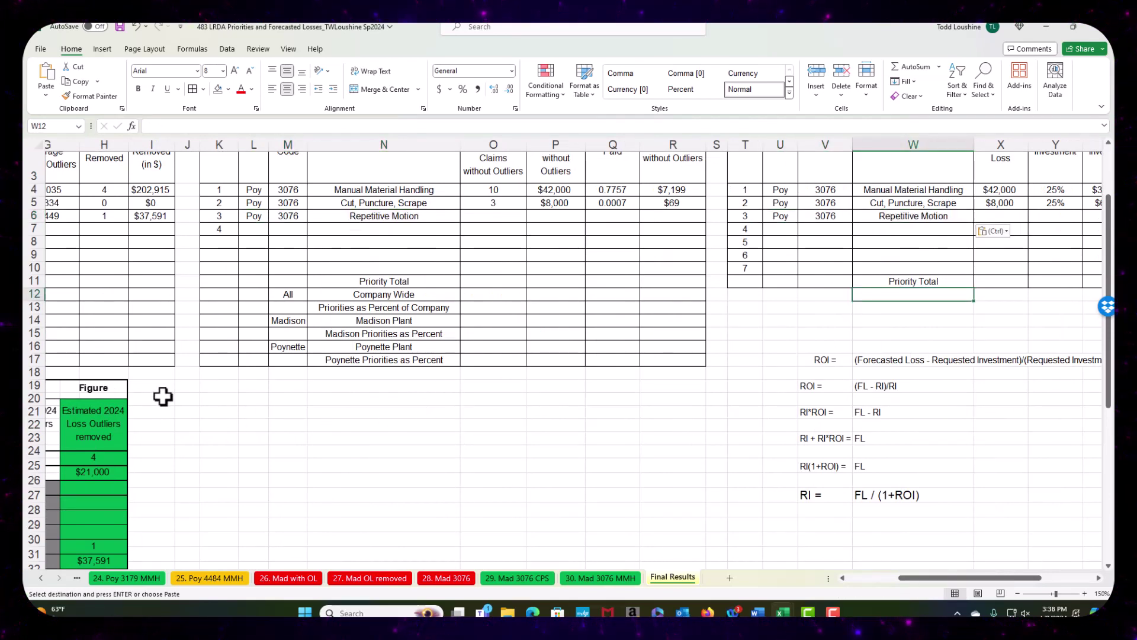
Step: Move the Repetitive Motion picture under the second table and enter 4 estimated claims and $21,000 estimated total paid for priority 3
left_click(108, 449)
left_click_drag(107, 449, 658, 472)
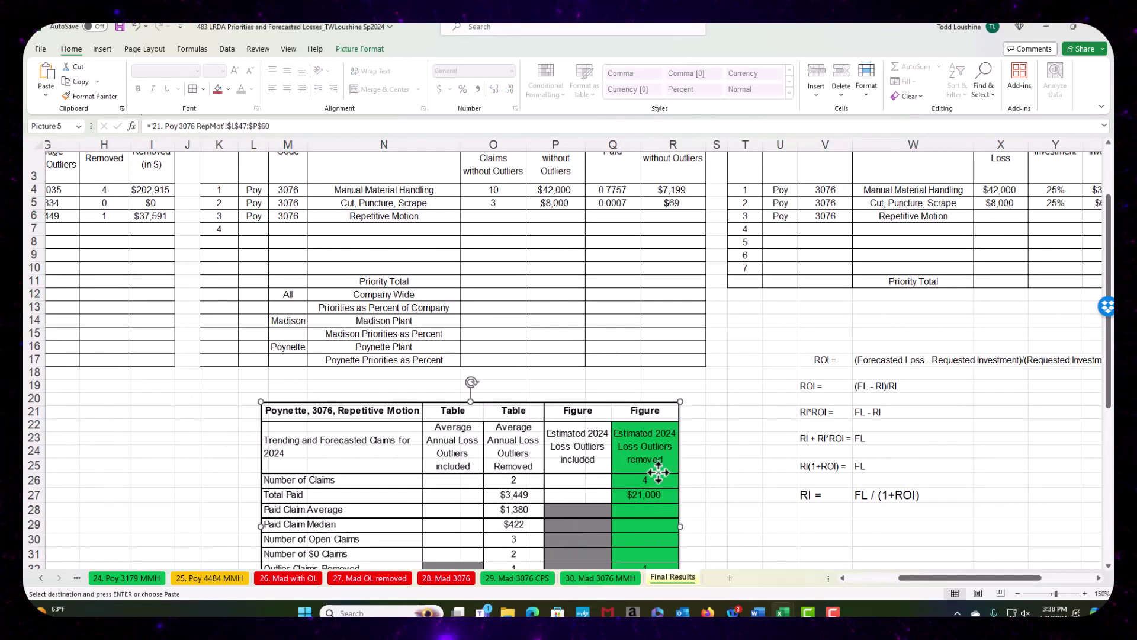
left_click(500, 214)
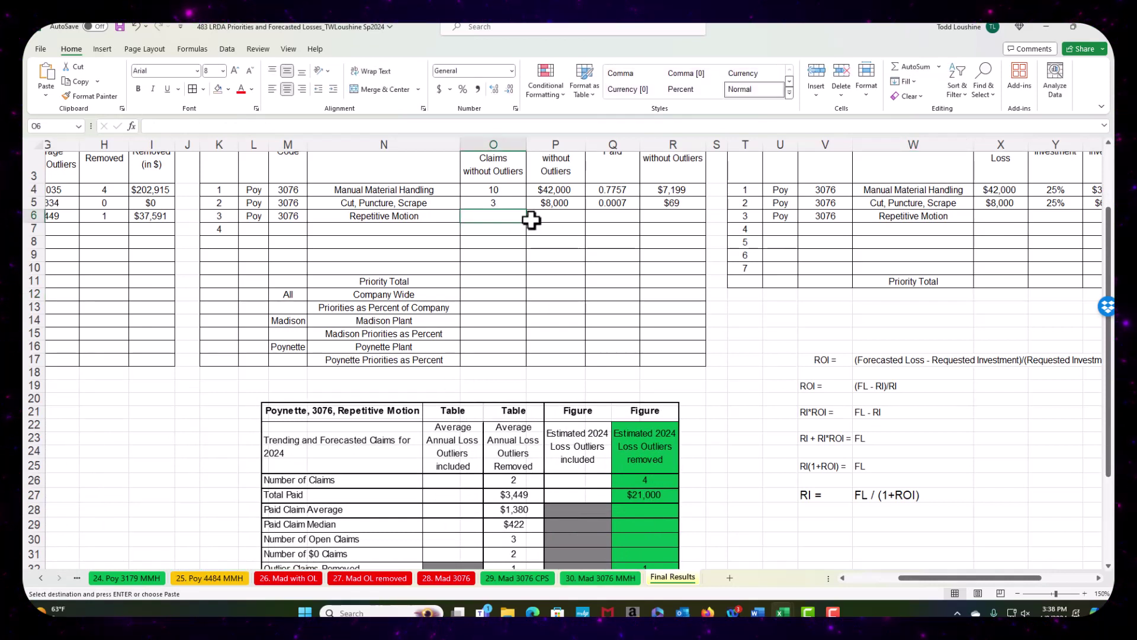
type("4")
key("Tab")
type("$")
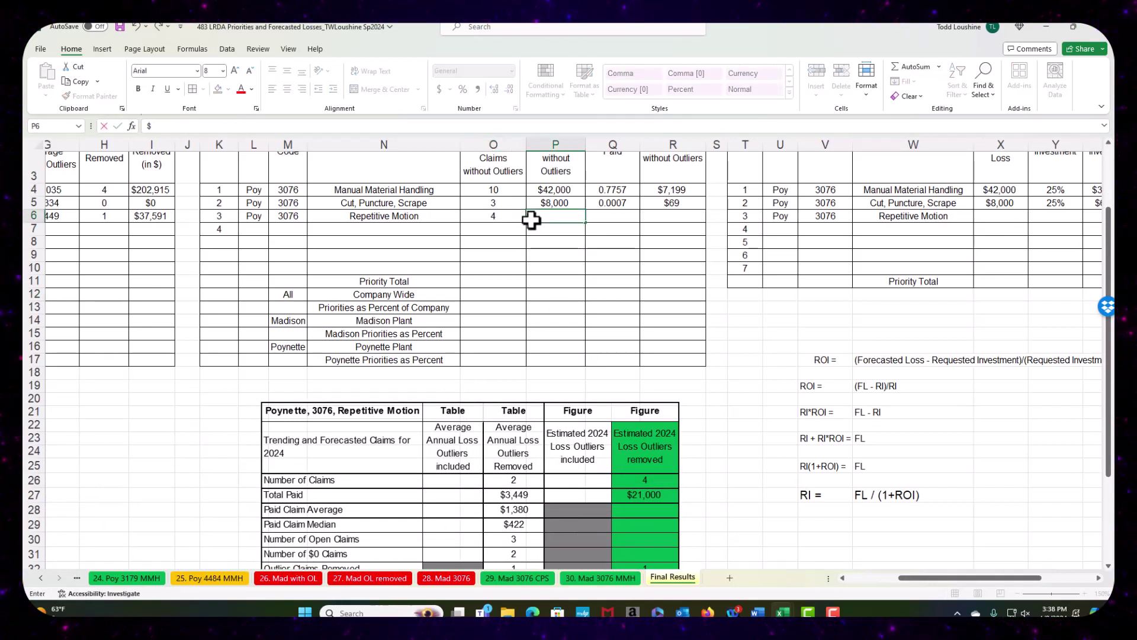
type("21,000")
key("Tab")
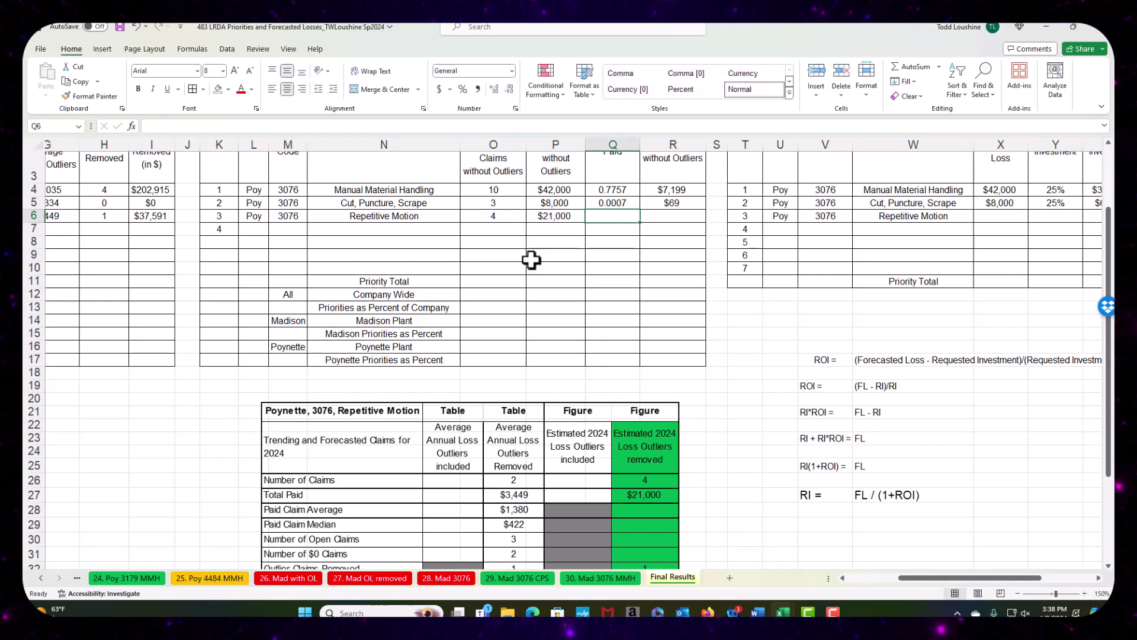
Step: Enter 0.7646 as the R^2 for Total Paid of priority 3 in the second table
scroll(531, 261, "down", 2)
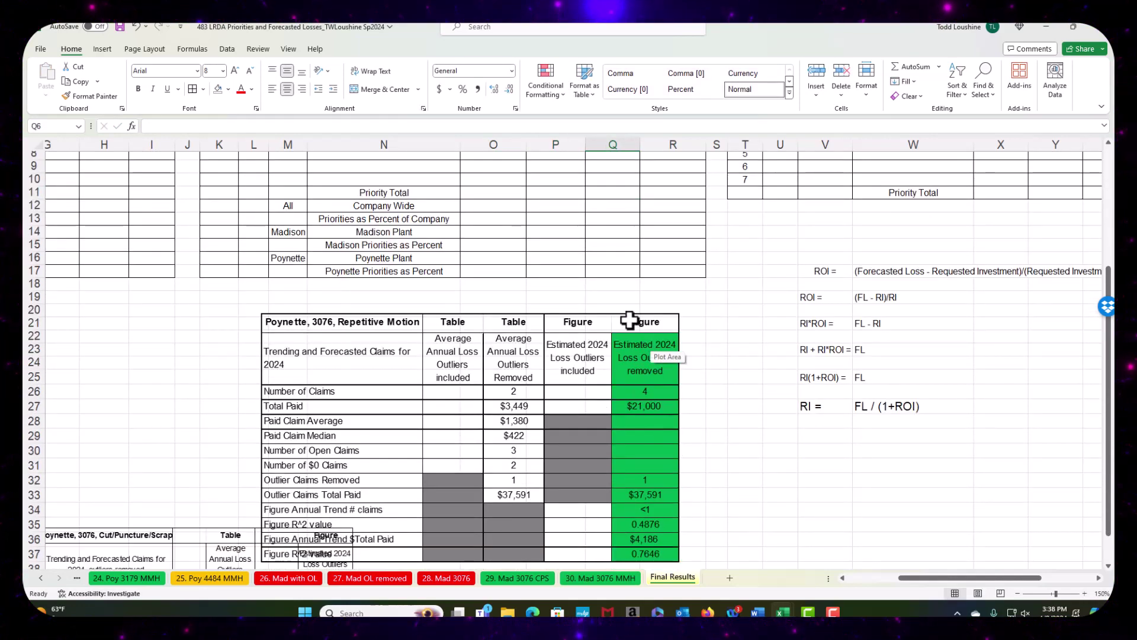
scroll(634, 320, "up", 2)
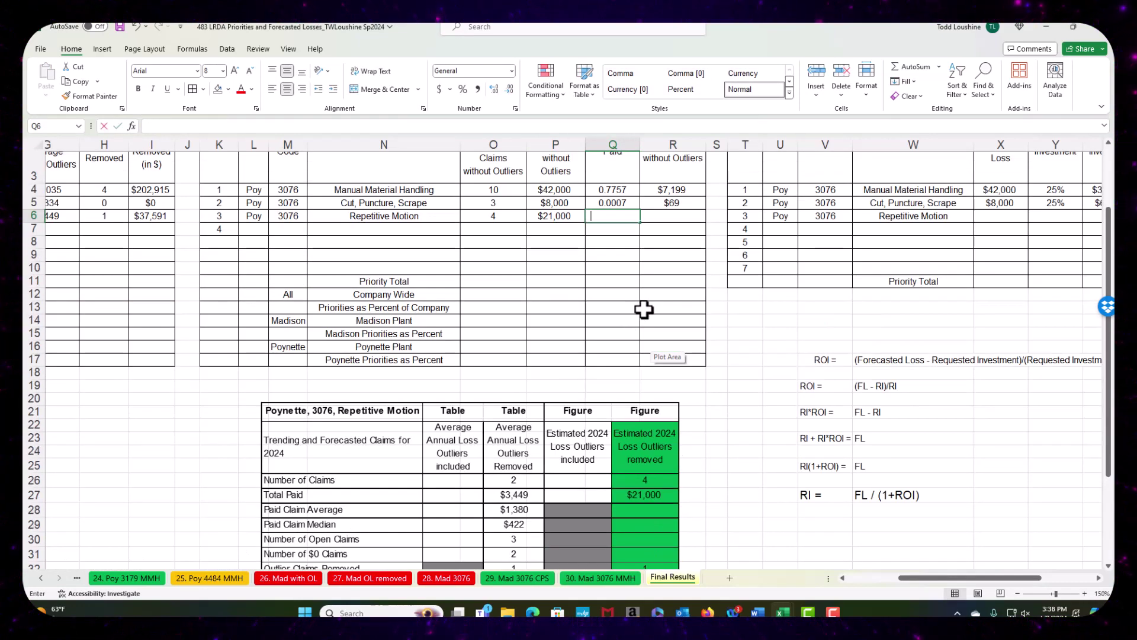
type("0.764")
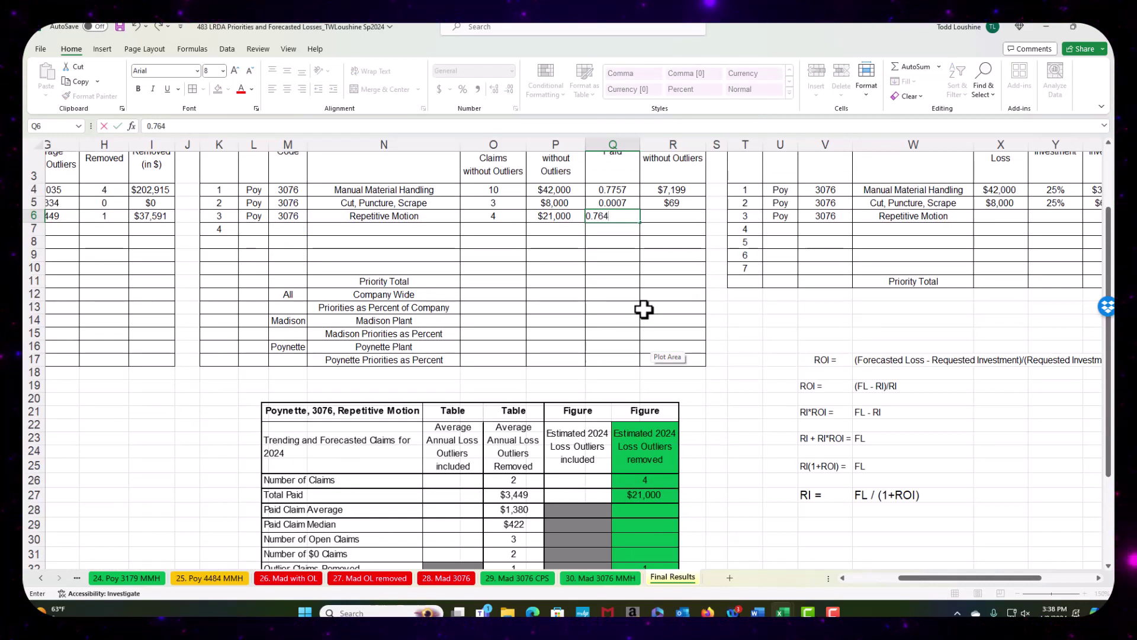
type("6")
key("Return")
Step: Enter $4,186 as the Trend and Amount per FY without Outliers for priority 3 in the second table
scroll(408, 314, "down", 3)
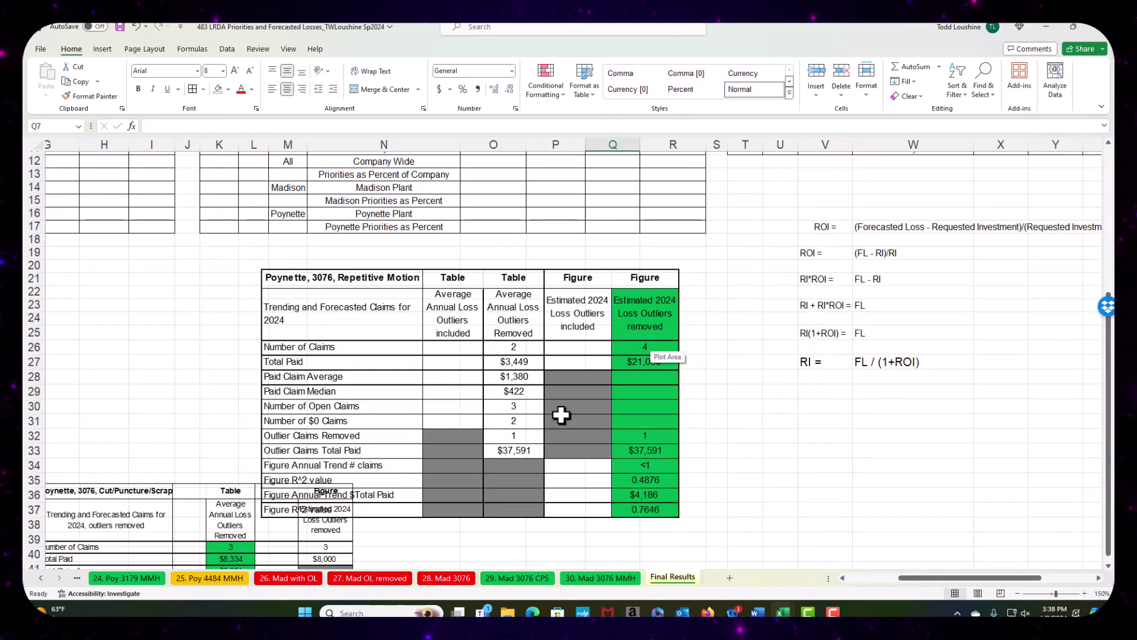
scroll(626, 390, "up", 3)
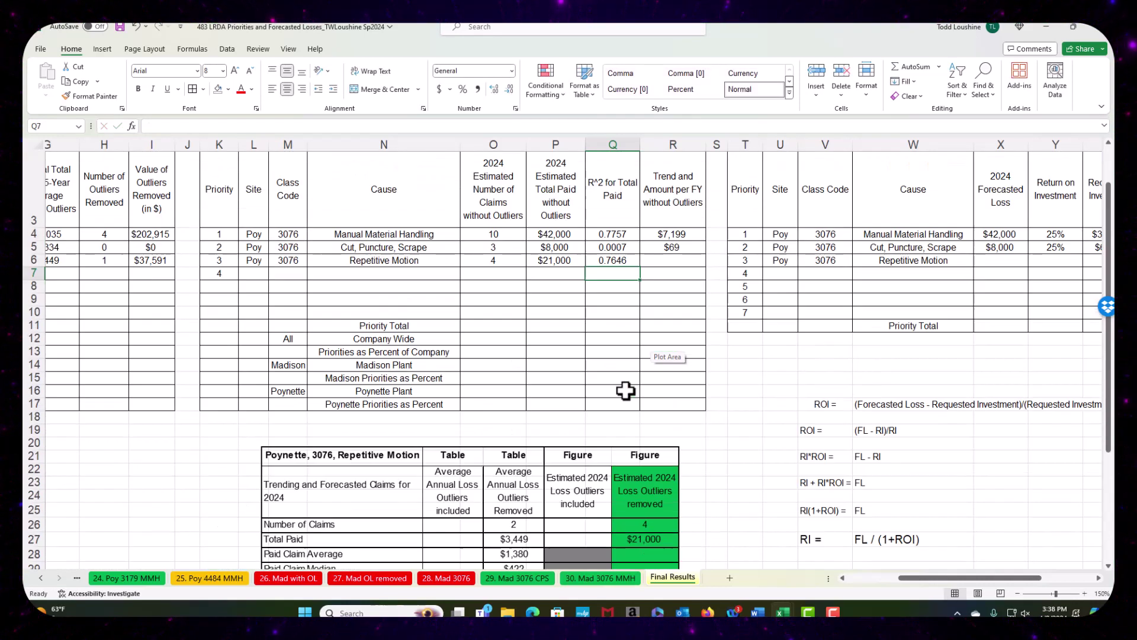
left_click(667, 266)
scroll(662, 406, "down", 3)
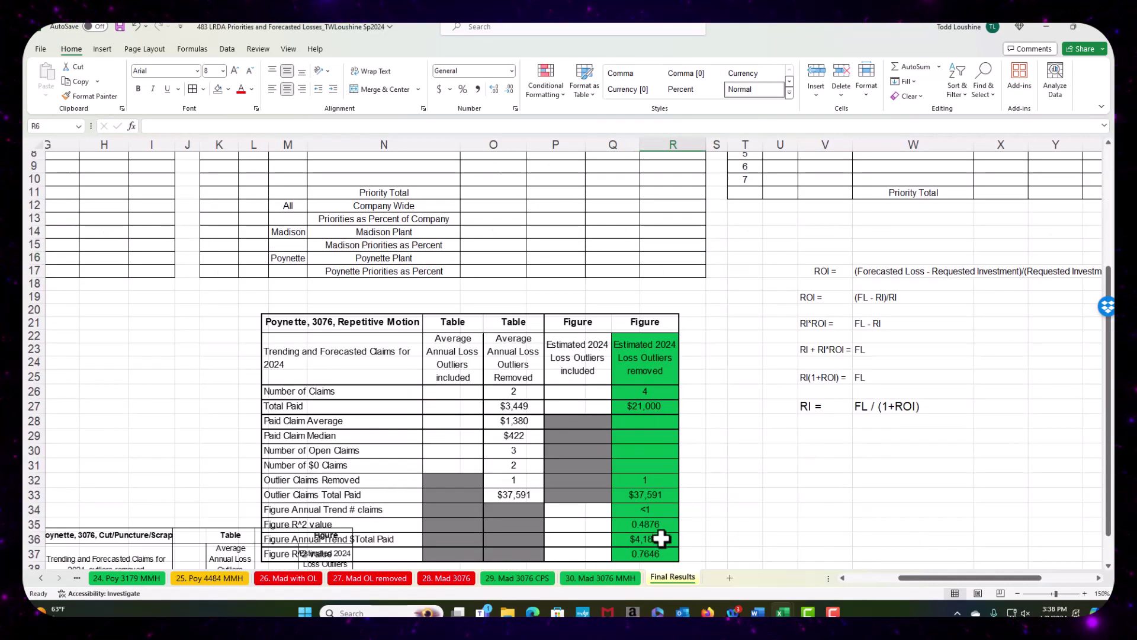
scroll(627, 344, "up", 3)
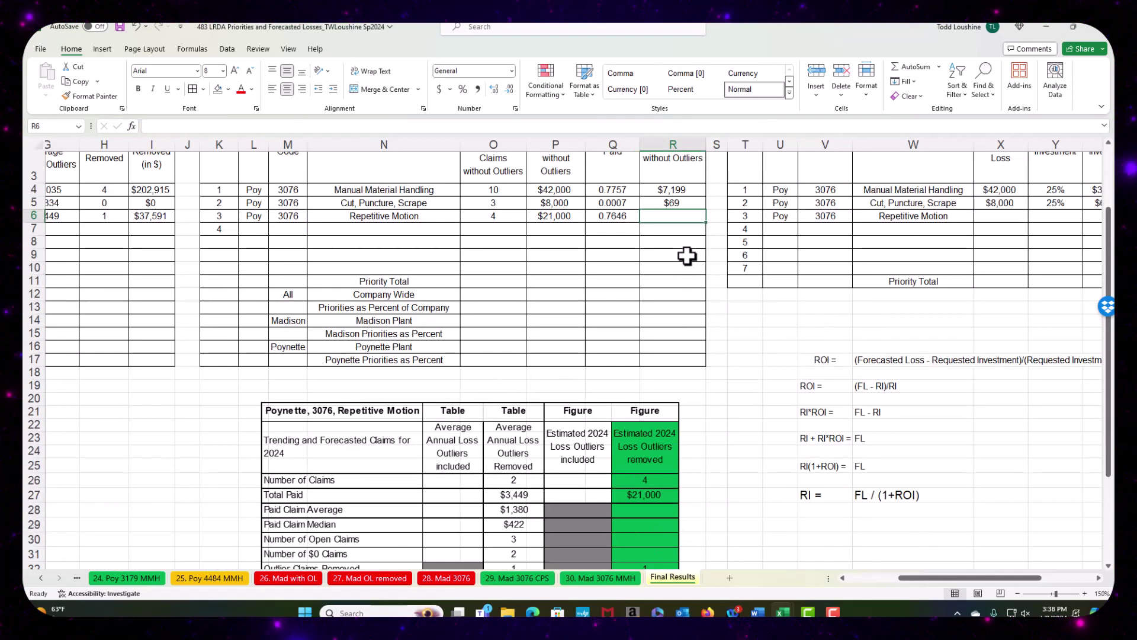
type("$4,")
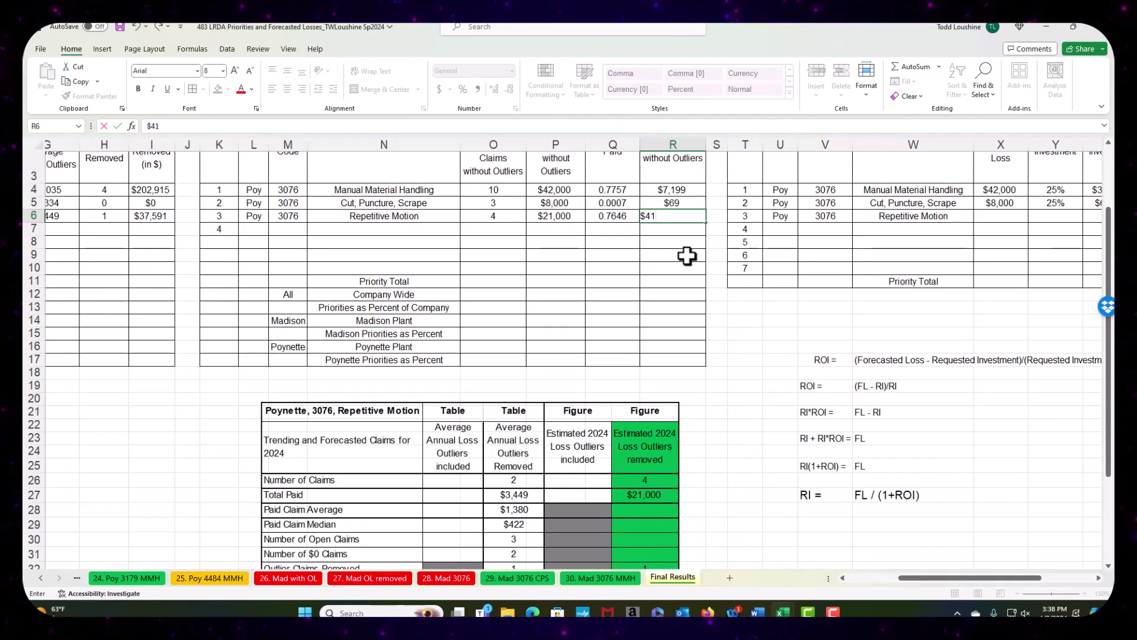
type("186")
key("Tab")
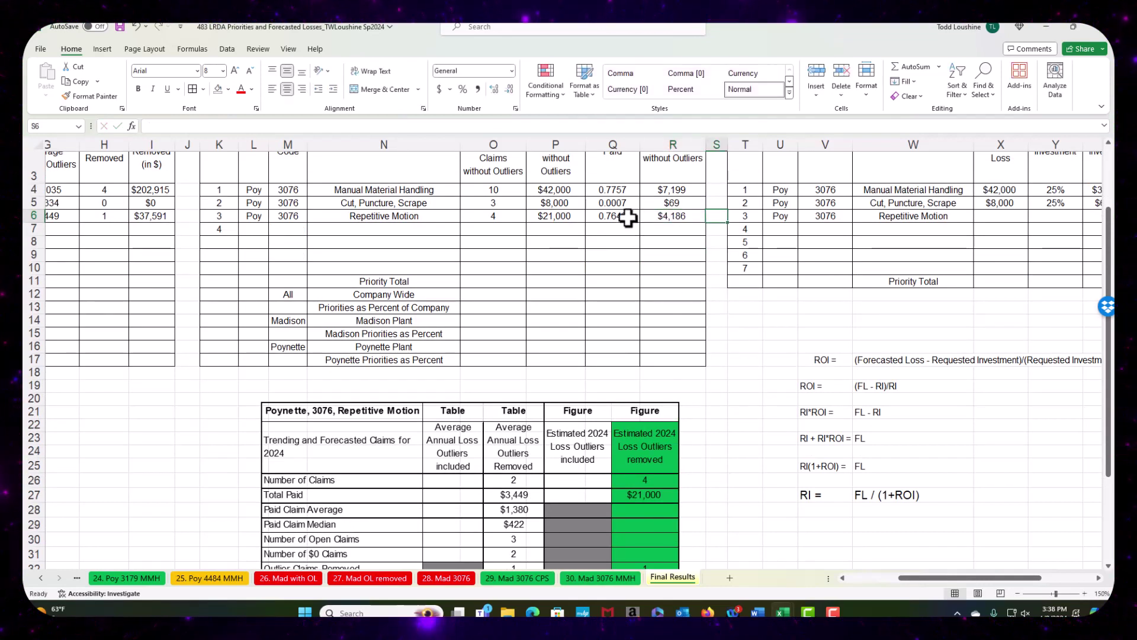
Step: In the third table, link priority 3's 2024 Forecasted Loss to P6 and set its Return on Investment to 25%
left_click(998, 217)
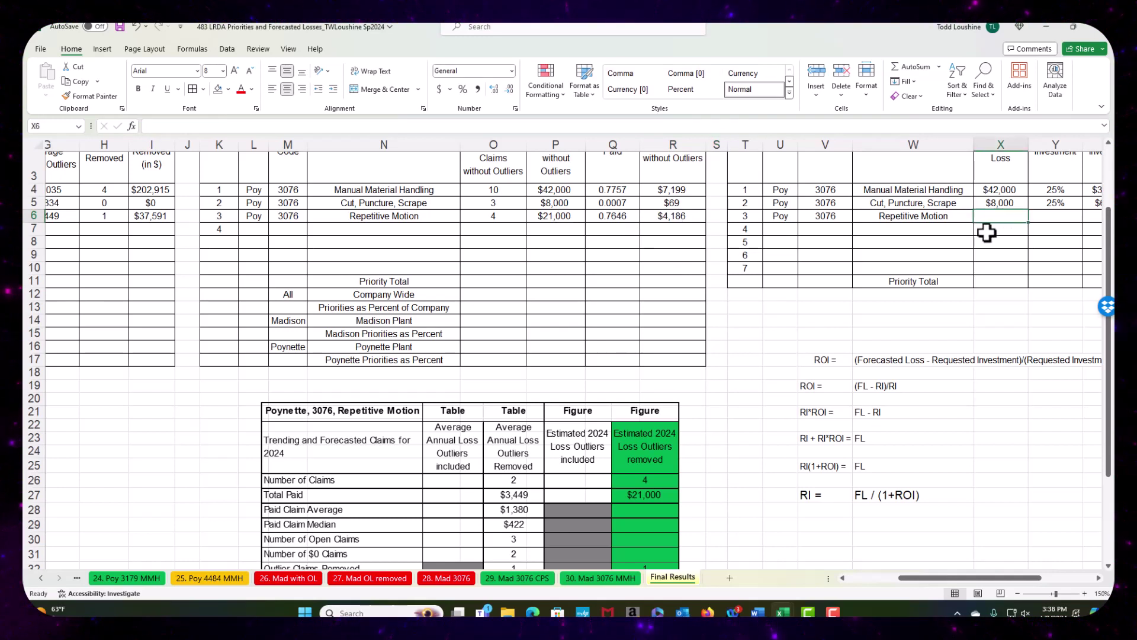
type("=")
left_click(555, 216)
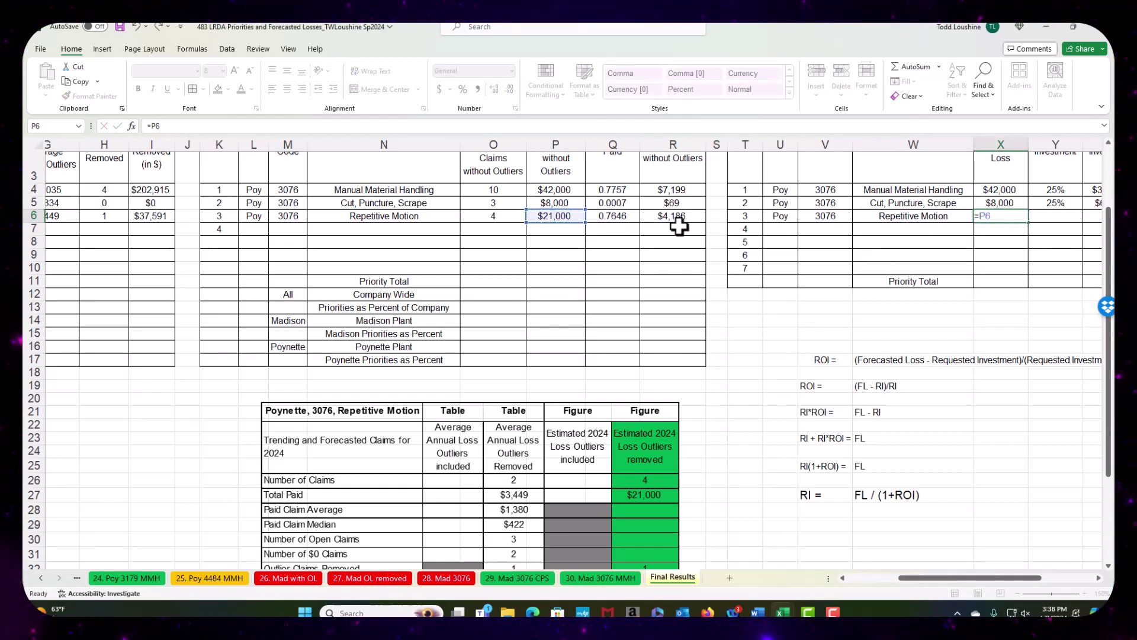
key("Return")
left_click(1041, 218)
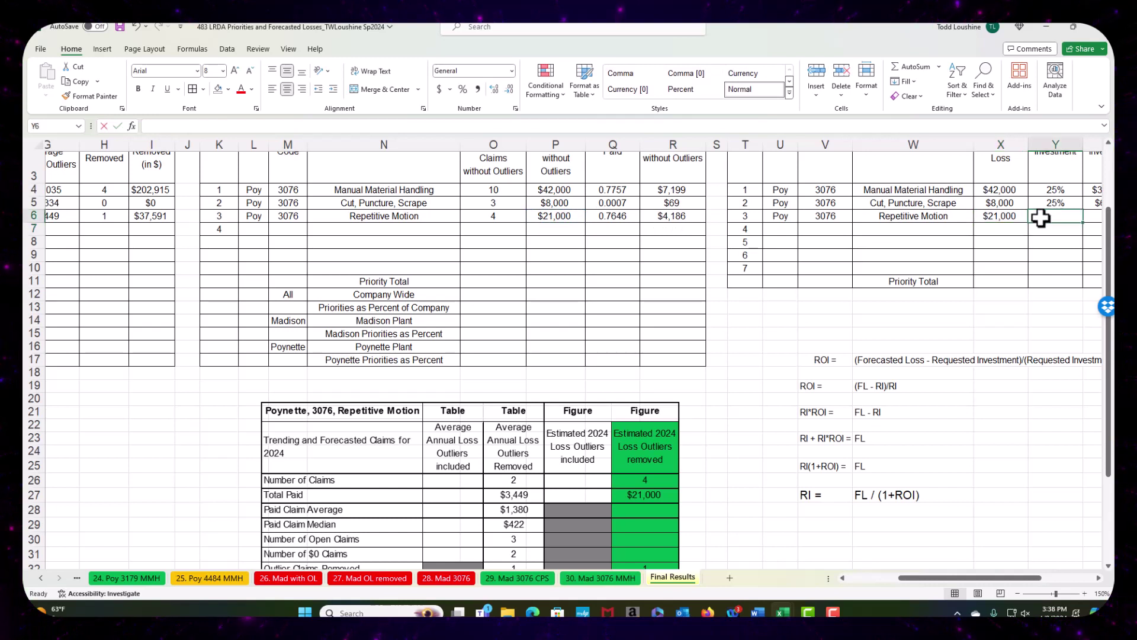
type("25")
key("Return")
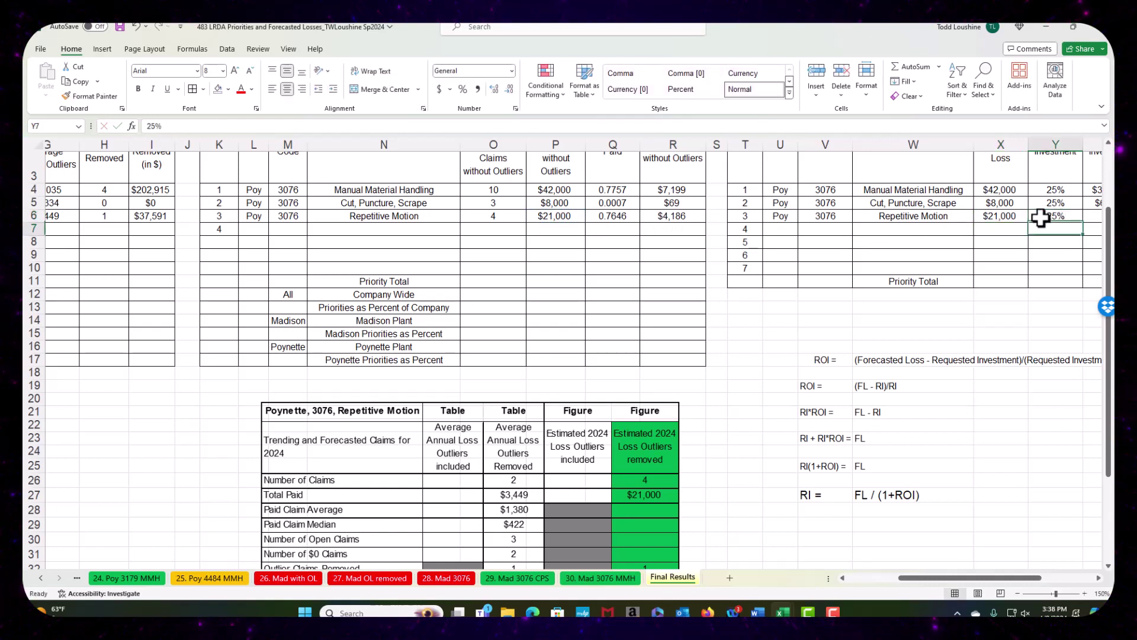
Step: Fill the Requested Investment formula in Z5 down to Z6 for the Repetitive Motion priority
scroll(1007, 575, "right", 3)
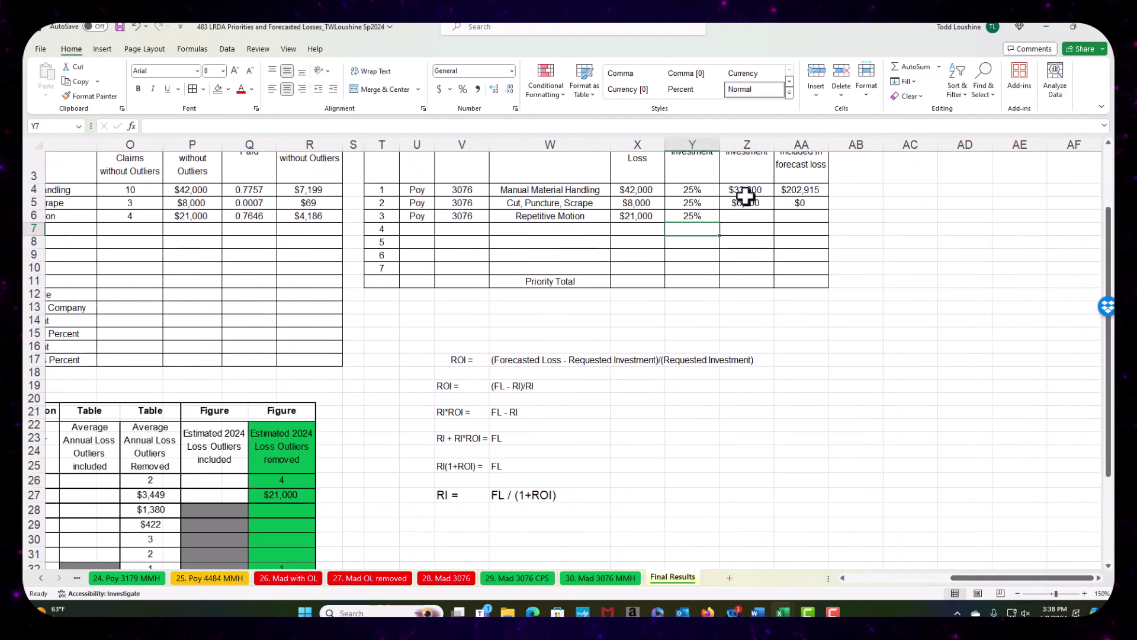
left_click(752, 206)
left_click_drag(774, 211, 768, 220)
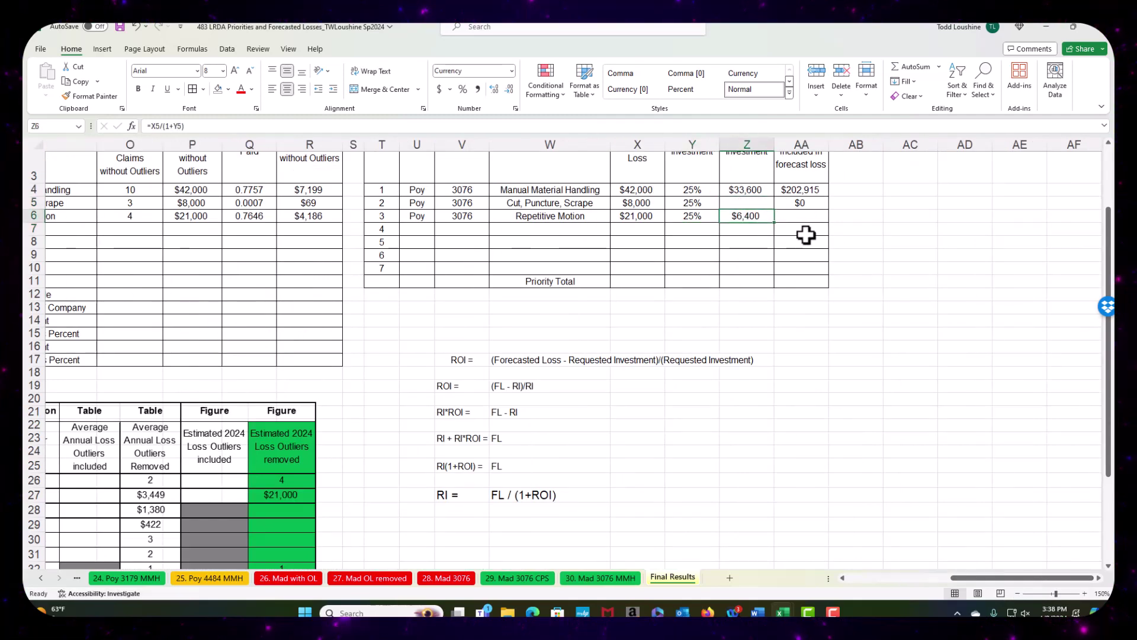
key("ctrl+z")
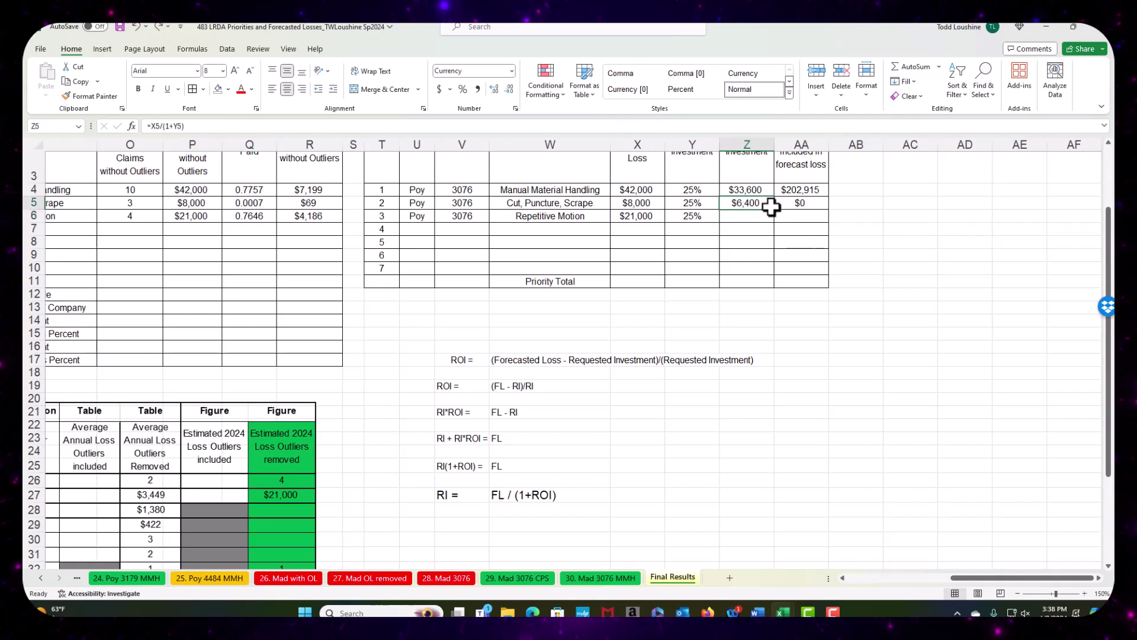
left_click_drag(771, 206, 770, 220)
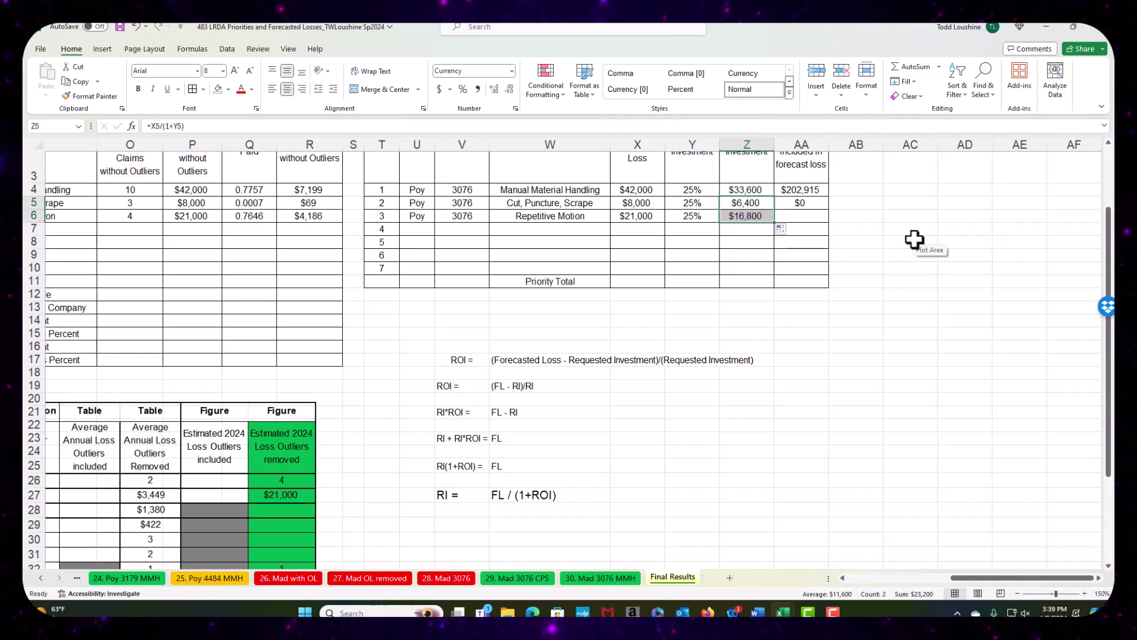
Step: Link priority 3's Outlier Claims Not included in forecast loss, AA6, to the removed outlier value in I6
left_click(812, 218)
type("=")
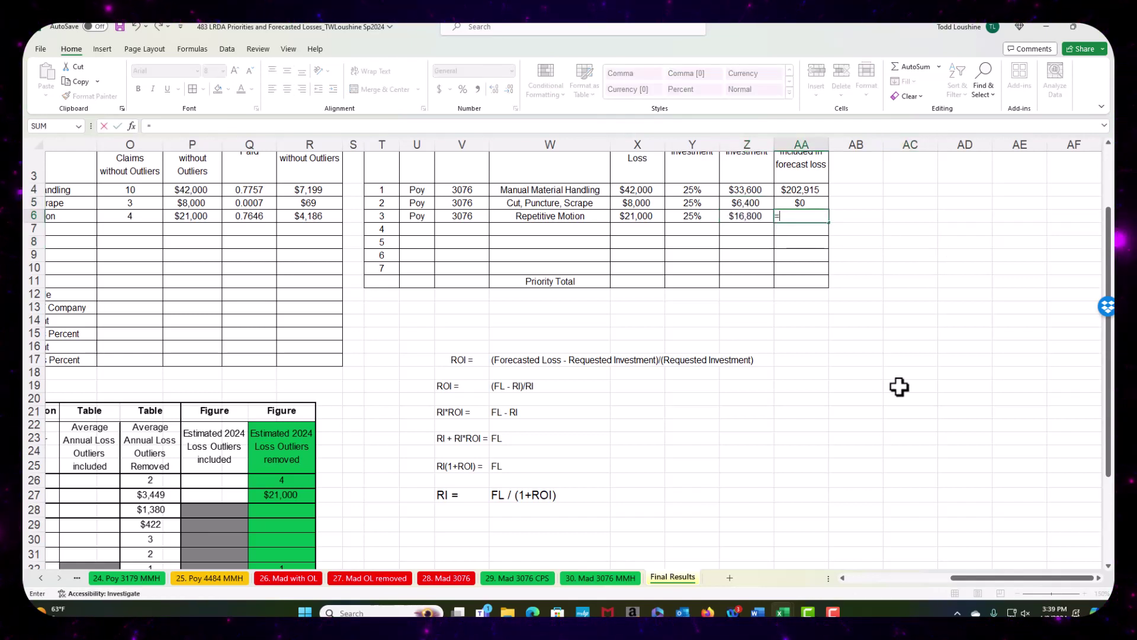
left_click_drag(974, 578, 869, 579)
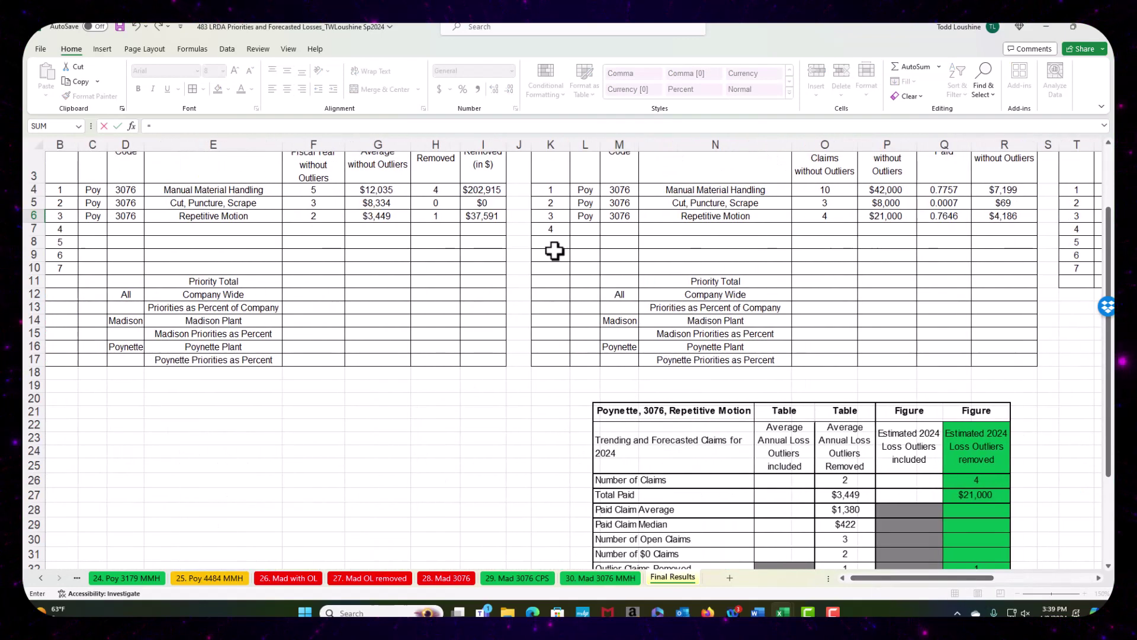
left_click(483, 171)
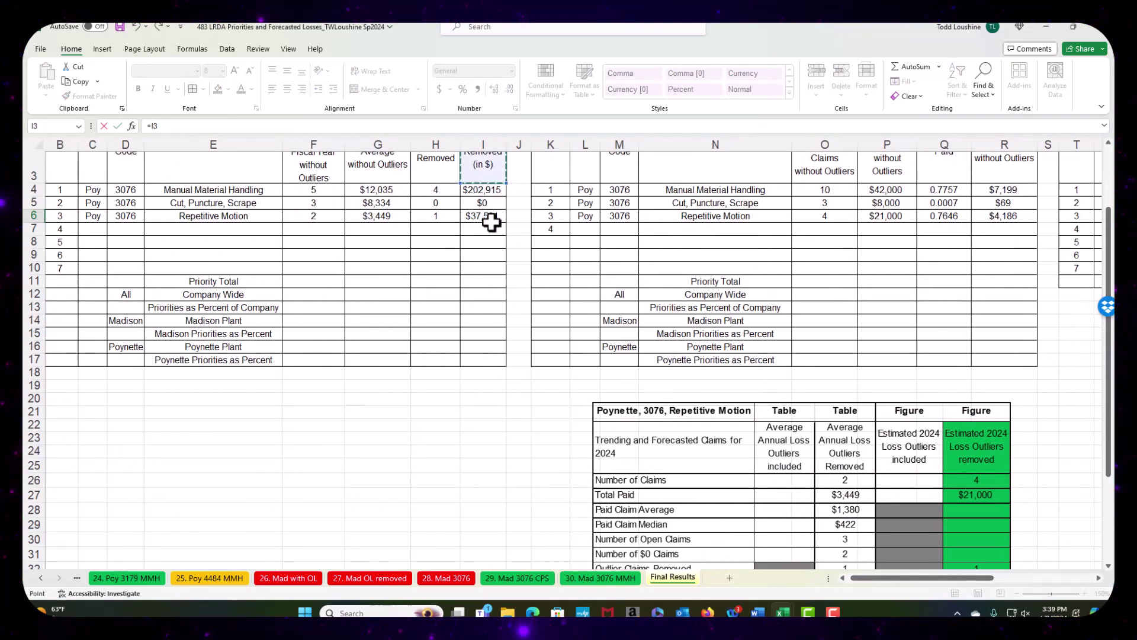
key("Down")
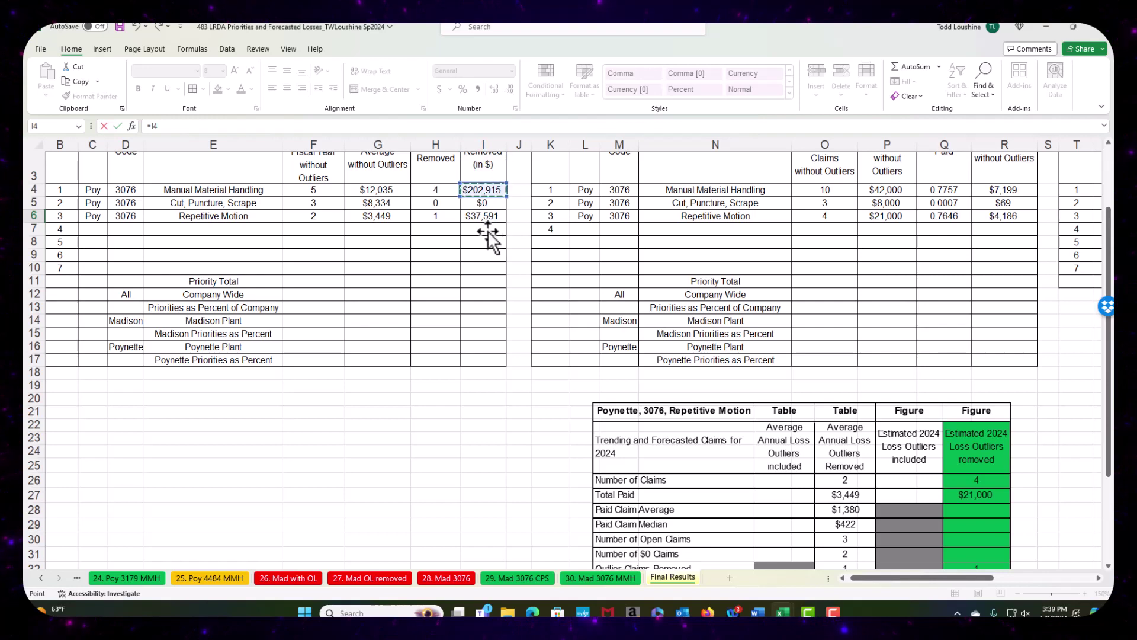
key("Down")
key("Down")
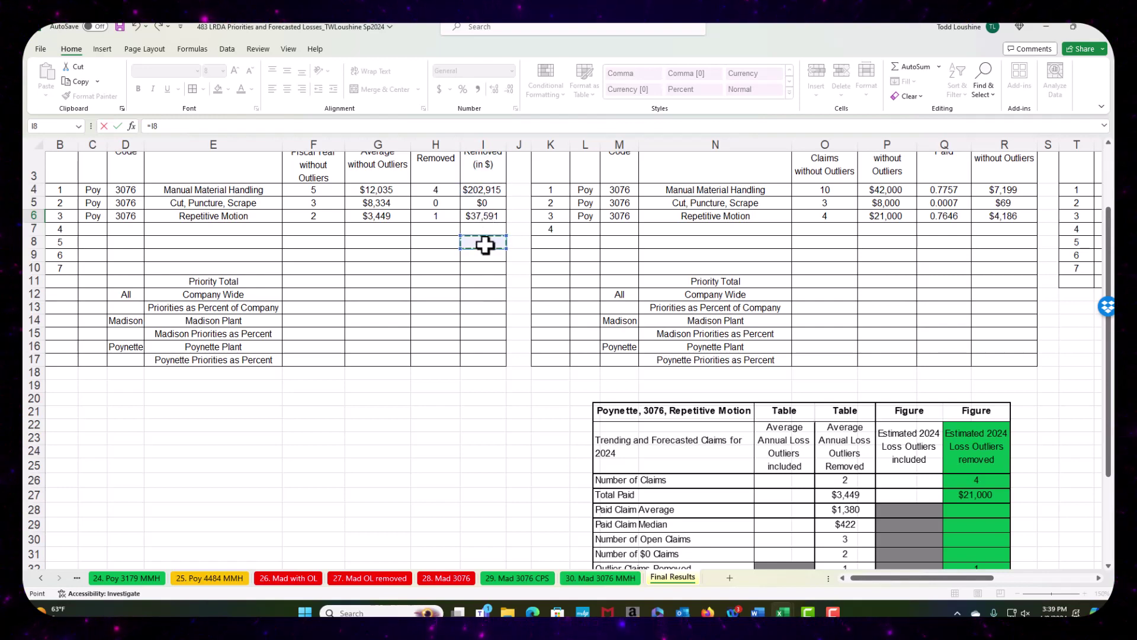
key("Up")
key("Down")
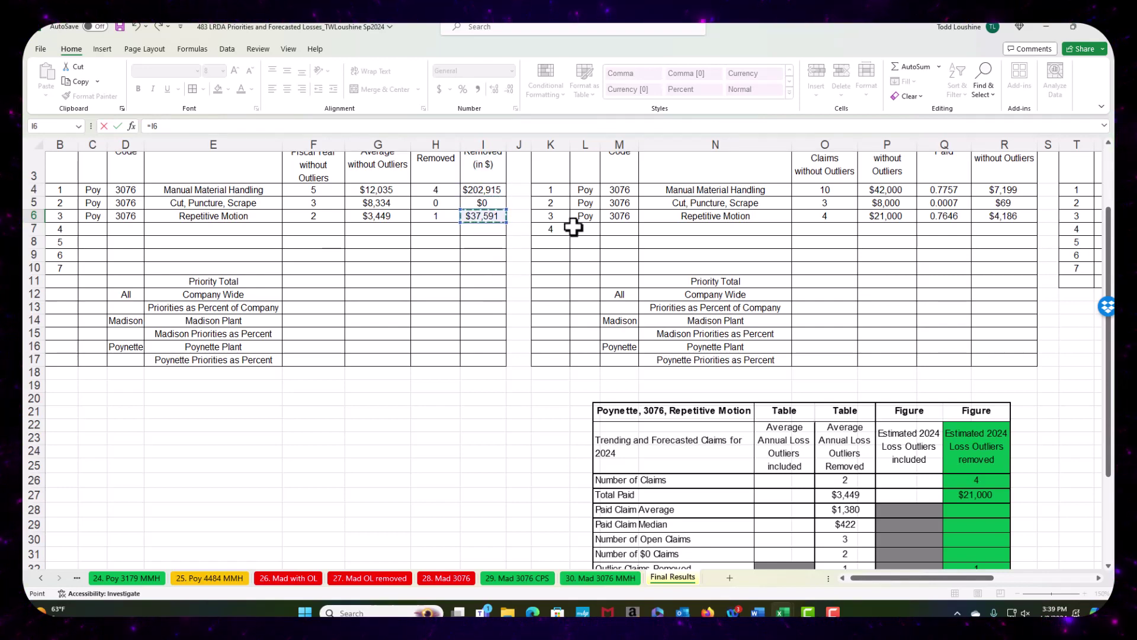
key("Return")
Step: Save the workbook as a new file in the same folder, replacing "Priorities and Forecasted Losses" in its name with "Final Results"
left_click(957, 300)
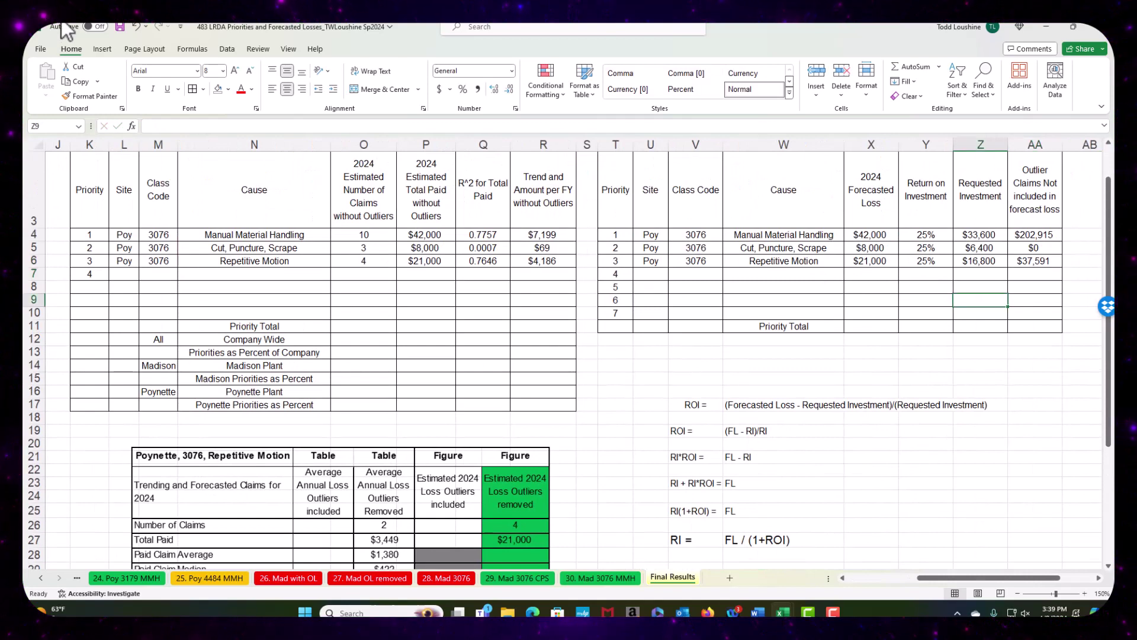
left_click(42, 50)
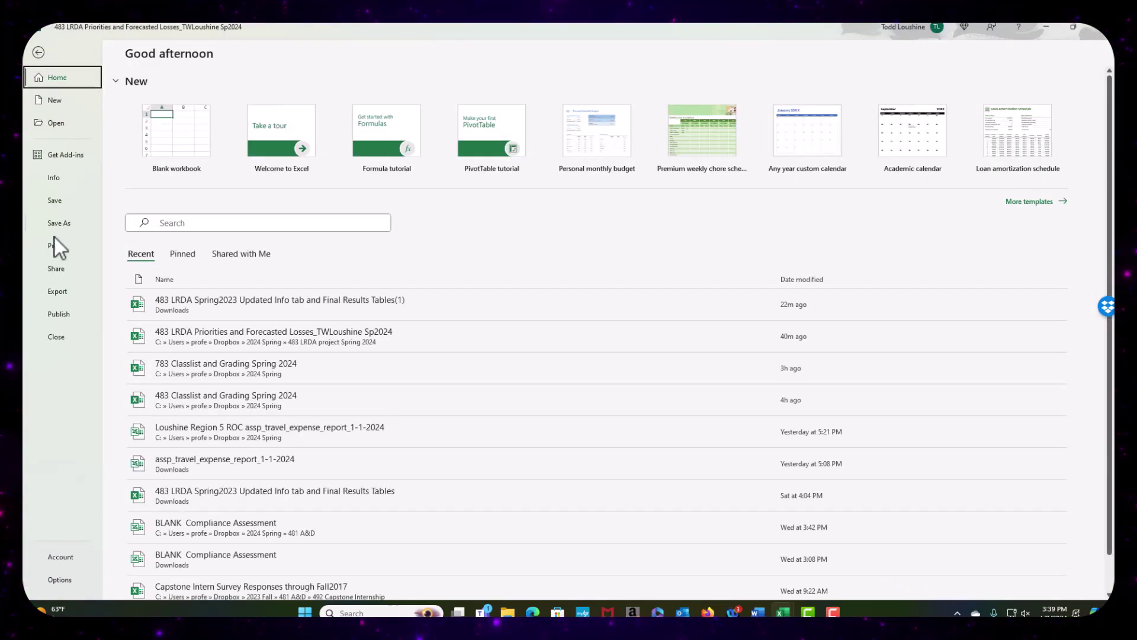
left_click(58, 224)
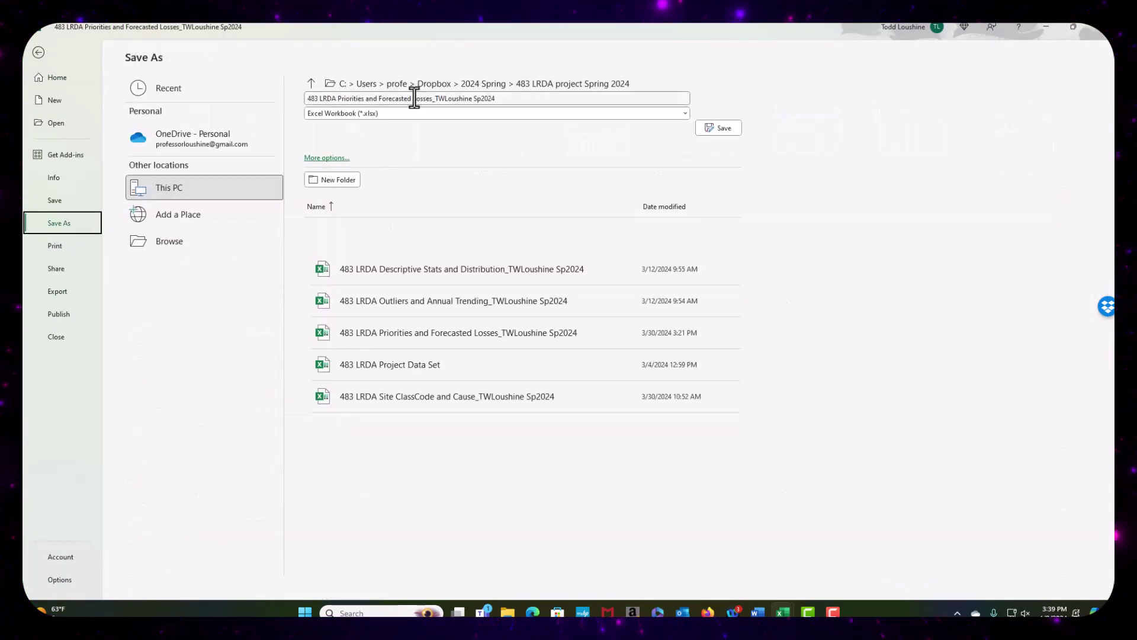
left_click(431, 99)
left_click_drag(432, 101, 421, 100)
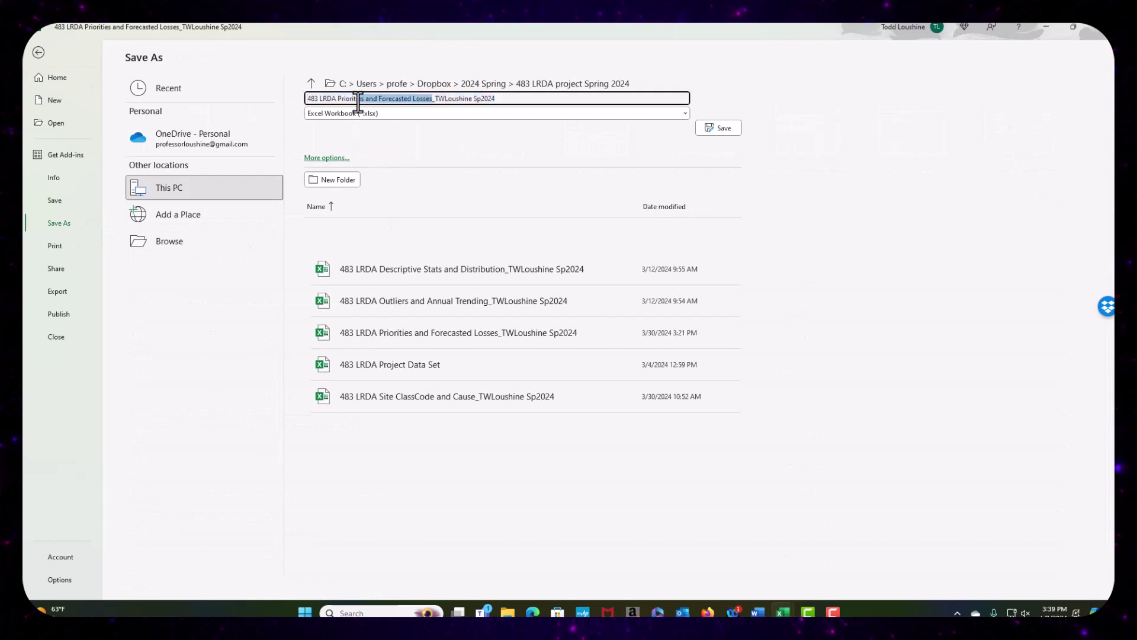
key("BackSpace")
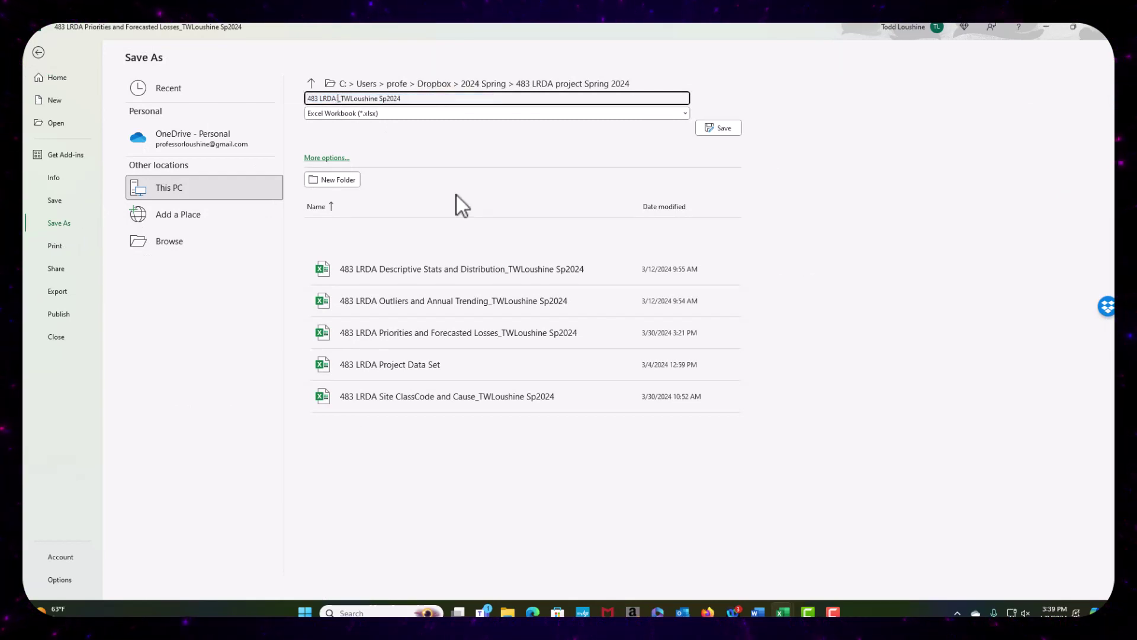
type("Final Results")
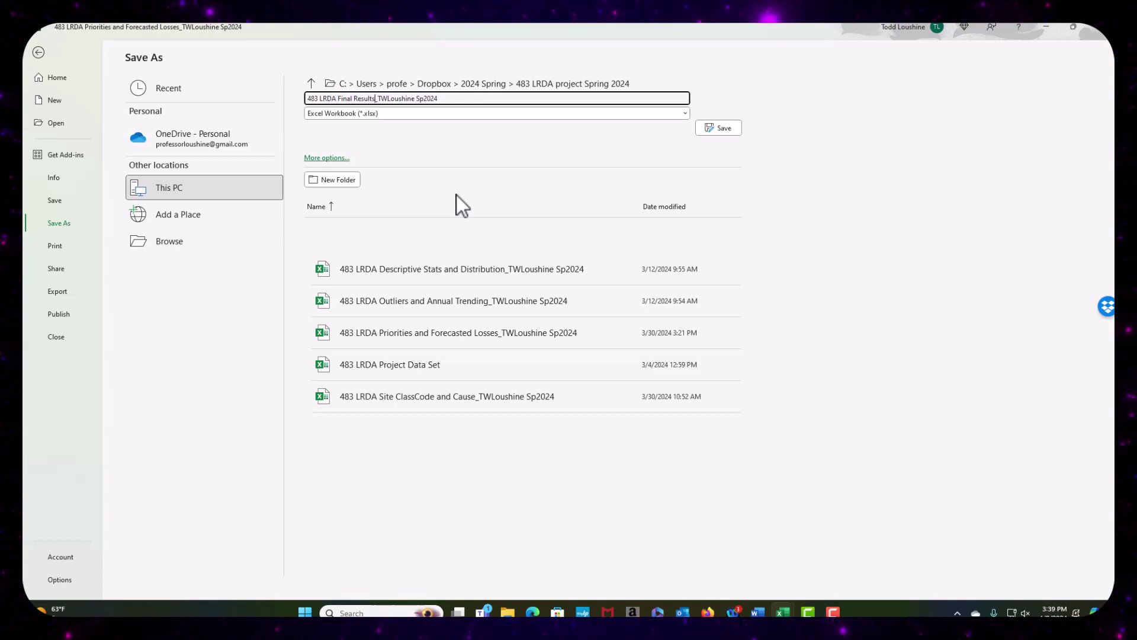
left_click(729, 130)
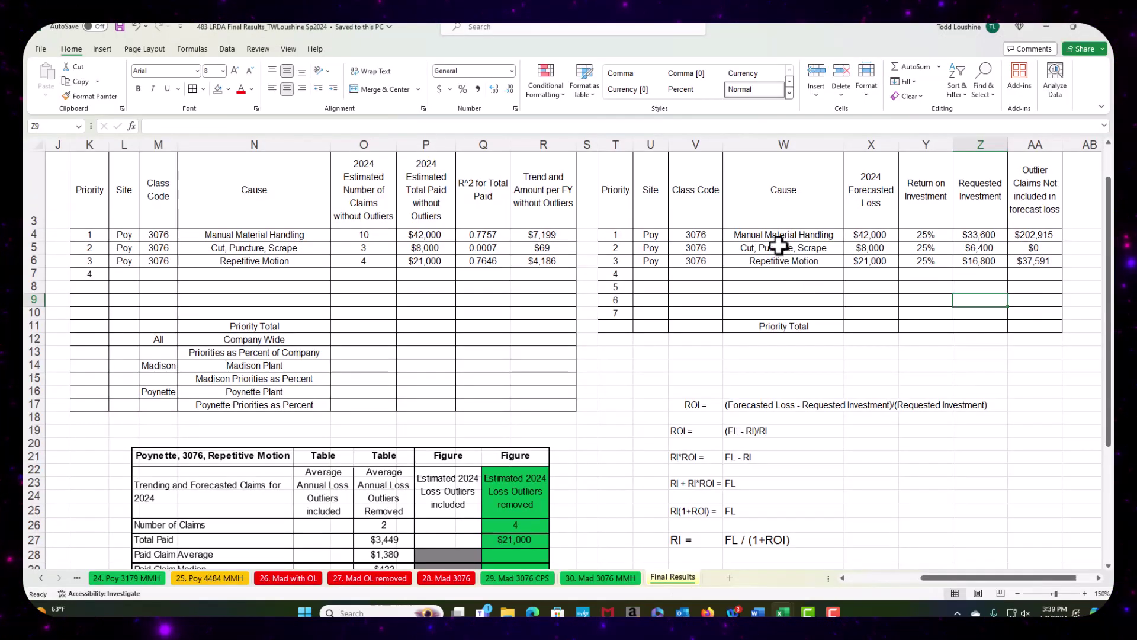
Step: Shrink the Repetitive Motion picture and place it beside the Cut/Puncture/Scrape picture, across rows 36 to 49
scroll(793, 440, "down", 1)
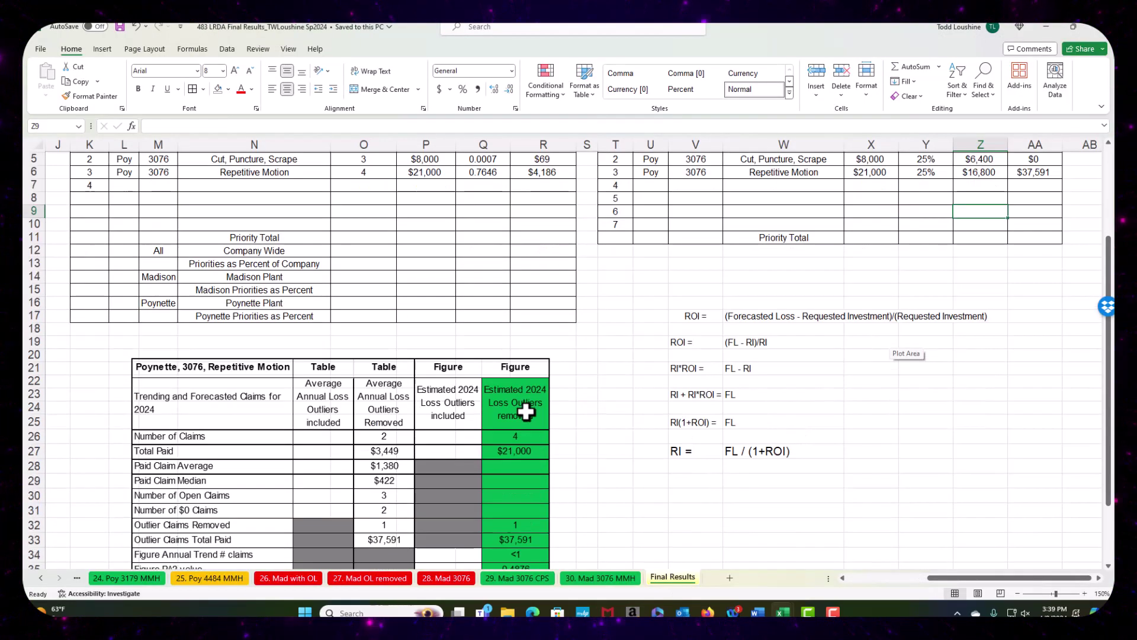
left_click(521, 410)
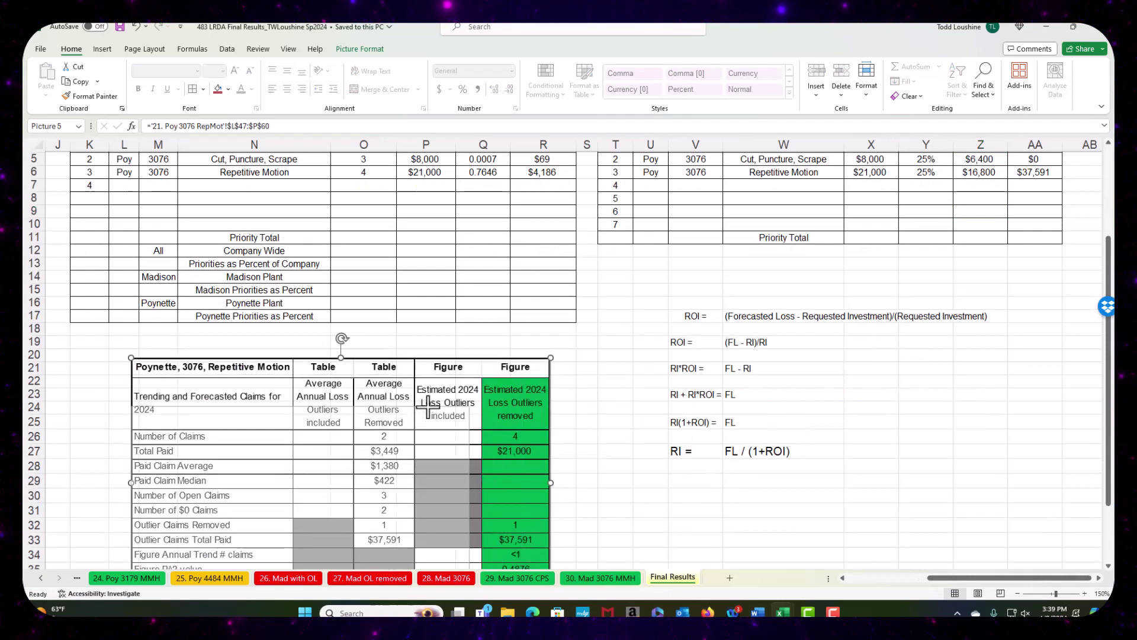
key("ctrl+z")
left_click_drag(393, 192, 506, 364)
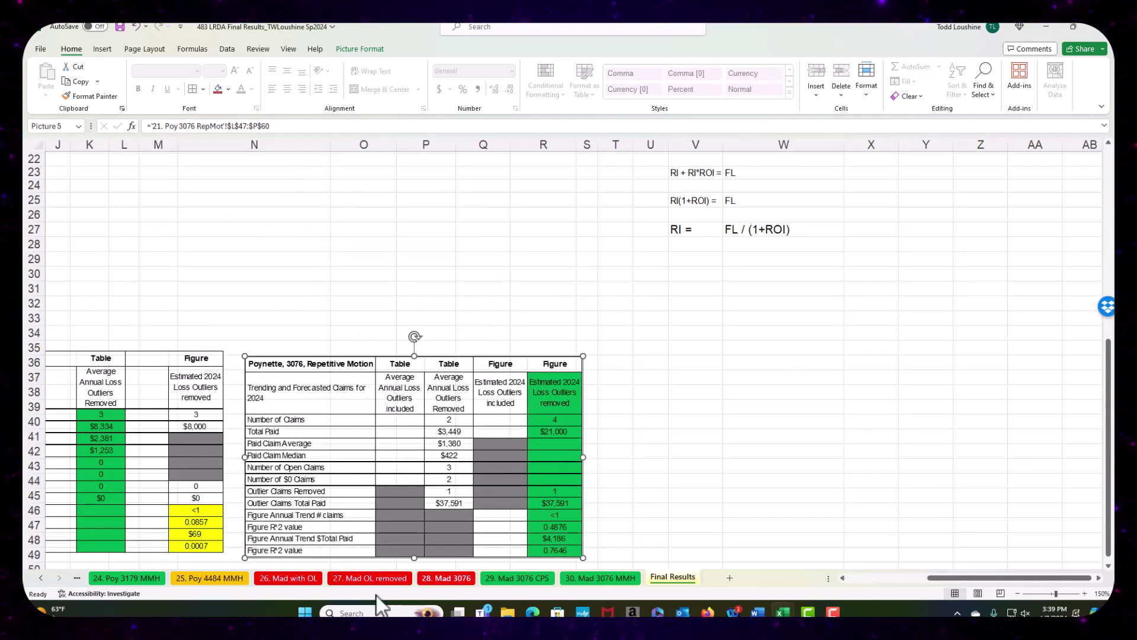
Step: Examine the 2024 forecast tables and trend charts on the 23. Poy 3179 RepMot and 25. Poy 4484 MMH sheets
left_click(42, 578)
left_click(41, 578)
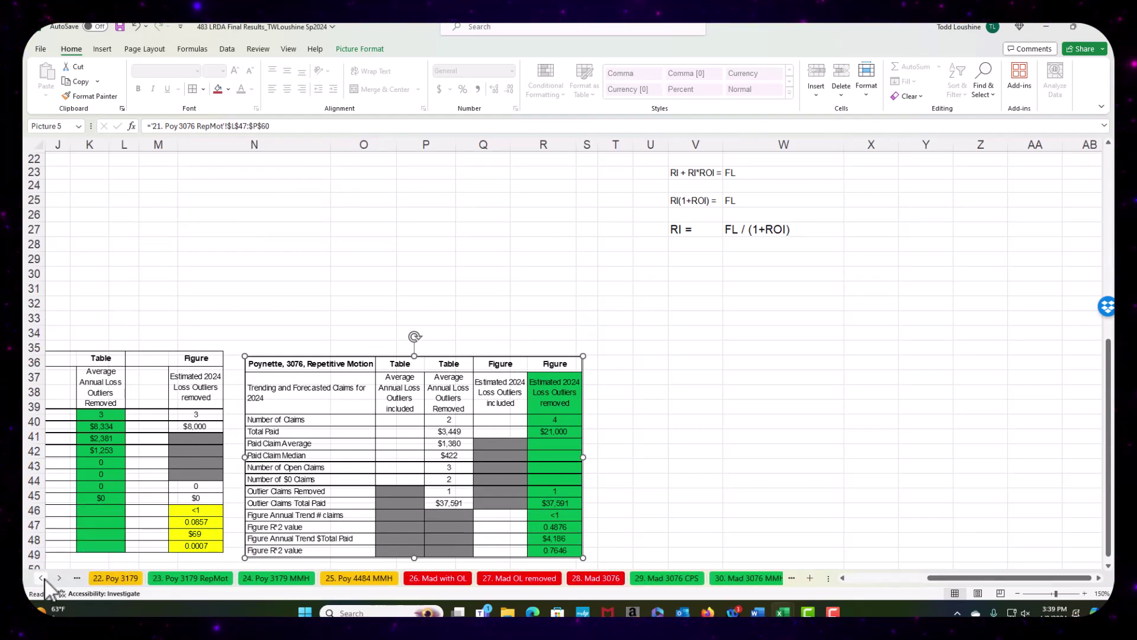
left_click(42, 578)
left_click(42, 578)
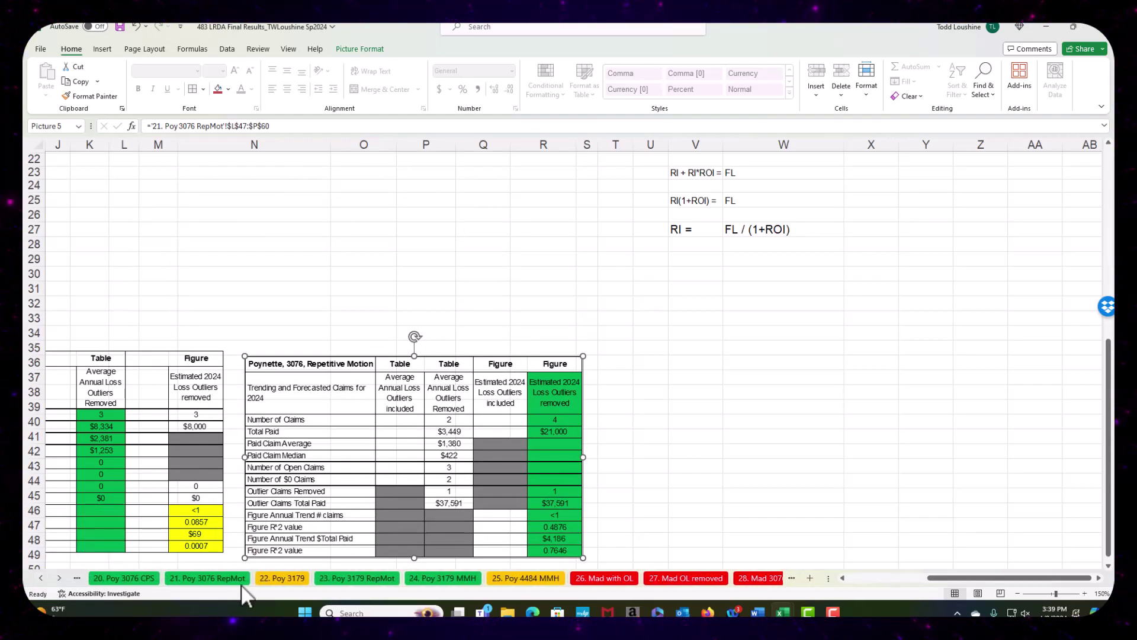
left_click(336, 578)
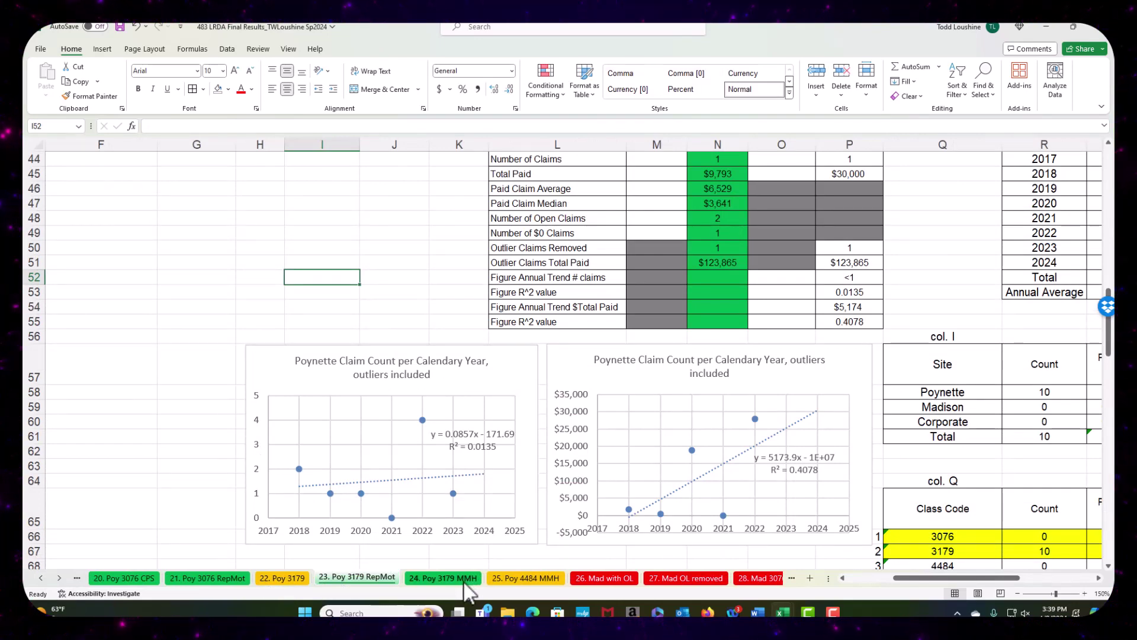
left_click(527, 579)
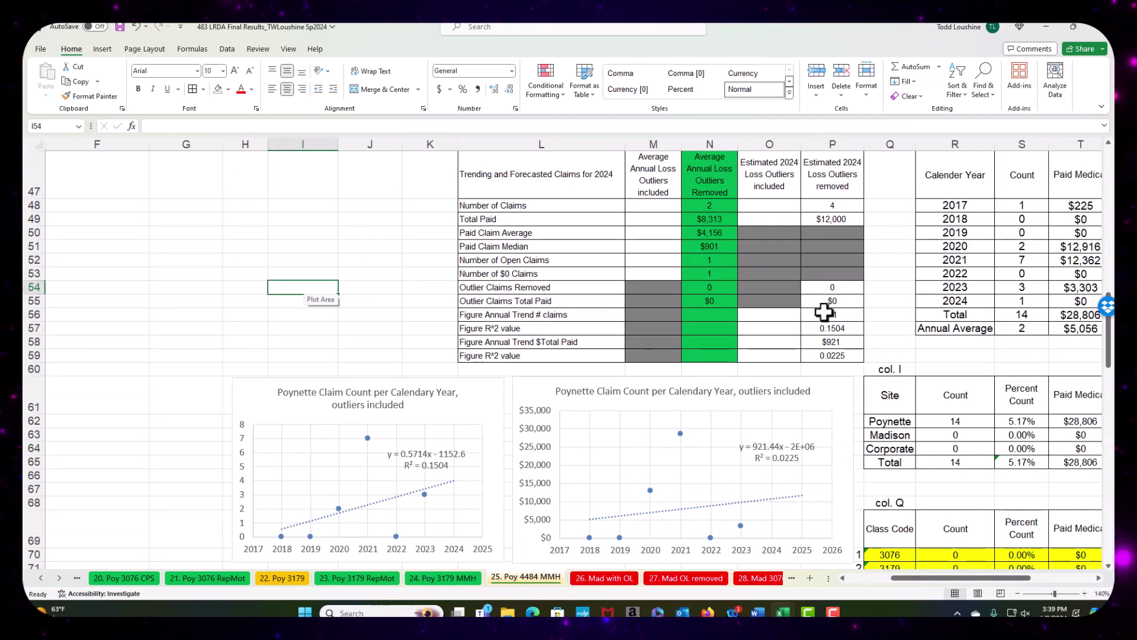
scroll(616, 358, "down", 1)
scroll(616, 358, "down", 2)
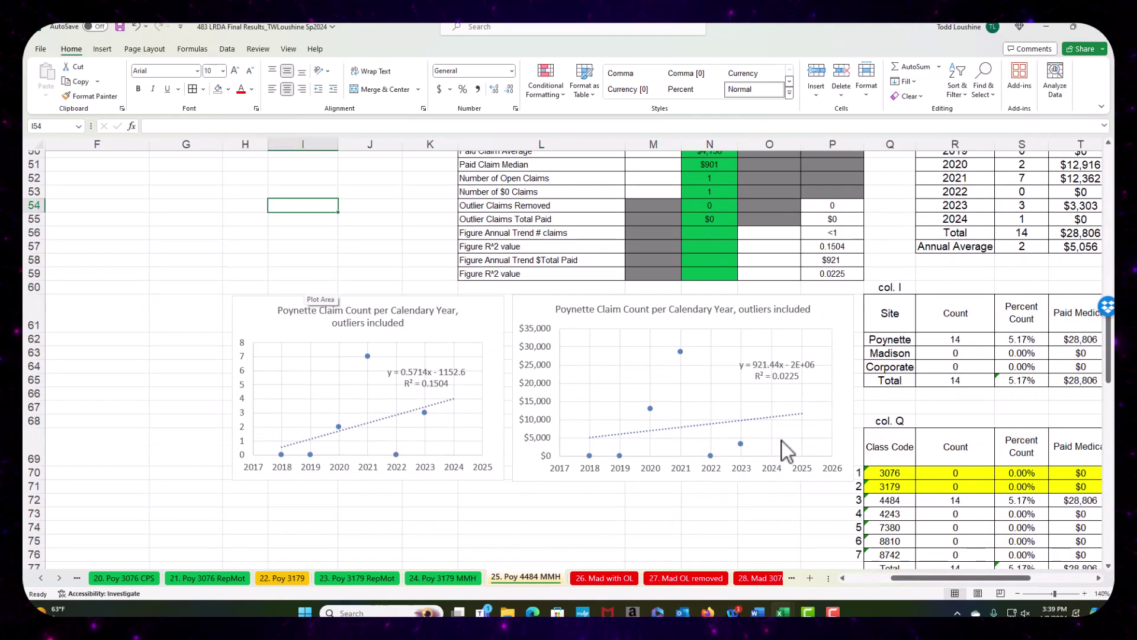
Step: Compare the Poynette 4484 Manual Material Handling forecast table with the two trend charts beneath it
scroll(656, 411, "up", 3)
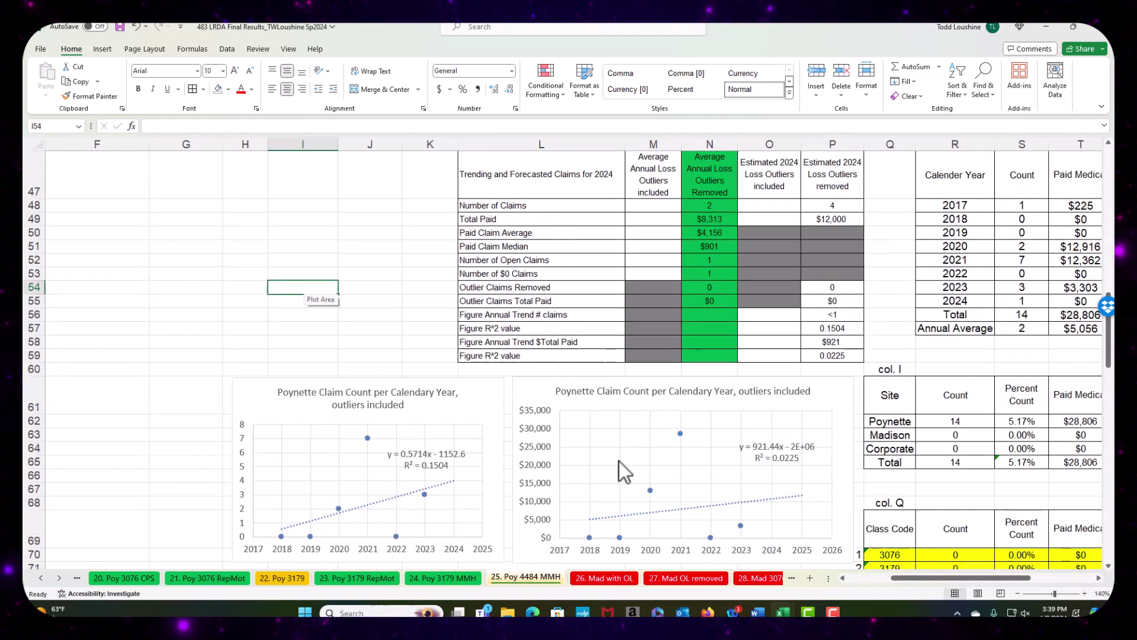
scroll(692, 269, "up", 5)
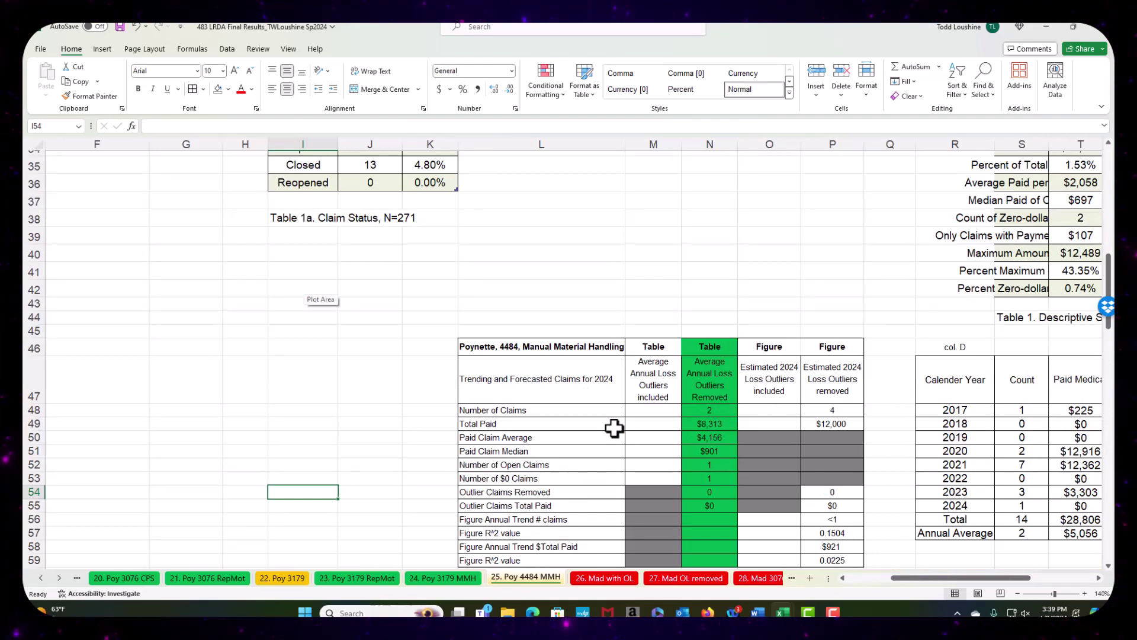
scroll(614, 428, "down", 5)
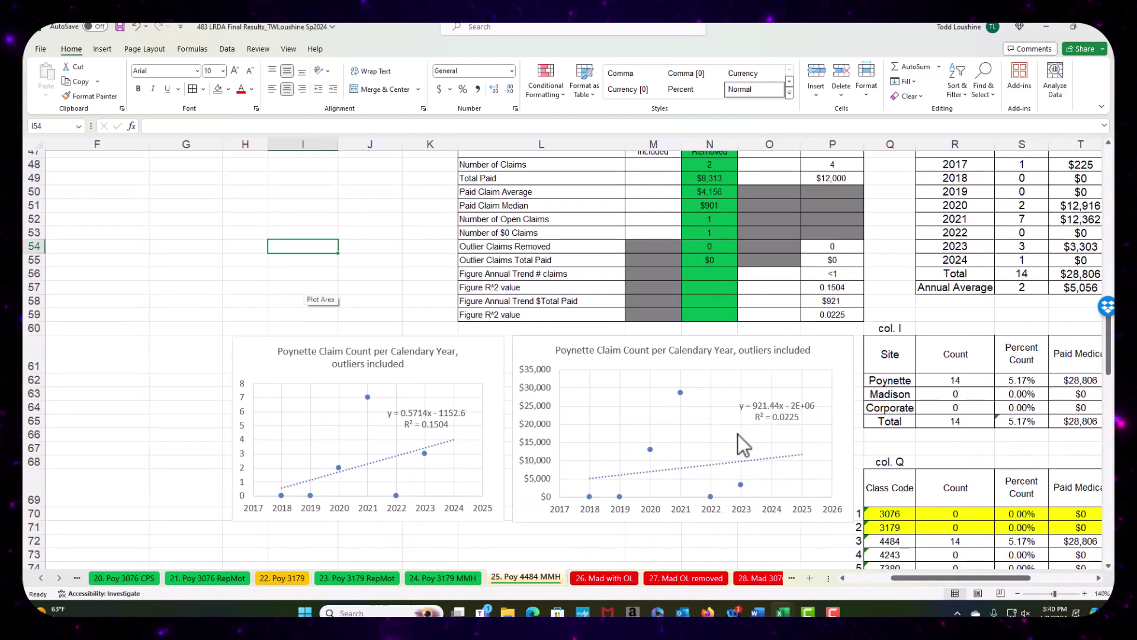
scroll(778, 393, "up", 3)
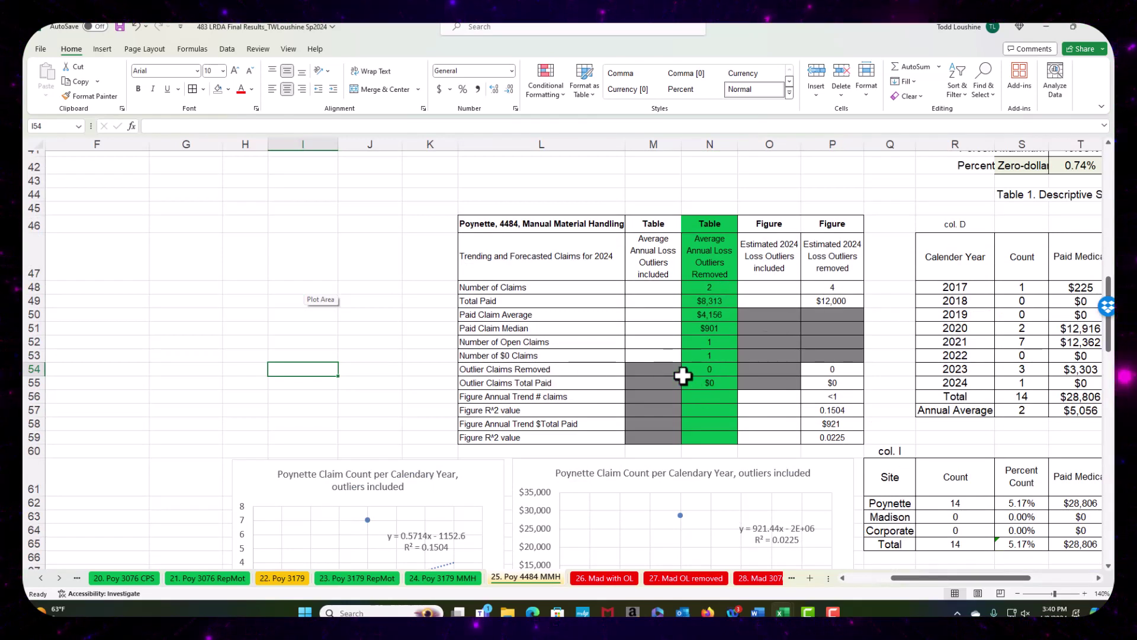
Step: Copy the forecast table L42:P55 from the 23. Poy 3179 RepMot sheet
left_click(367, 575)
scroll(497, 351, "up", 3)
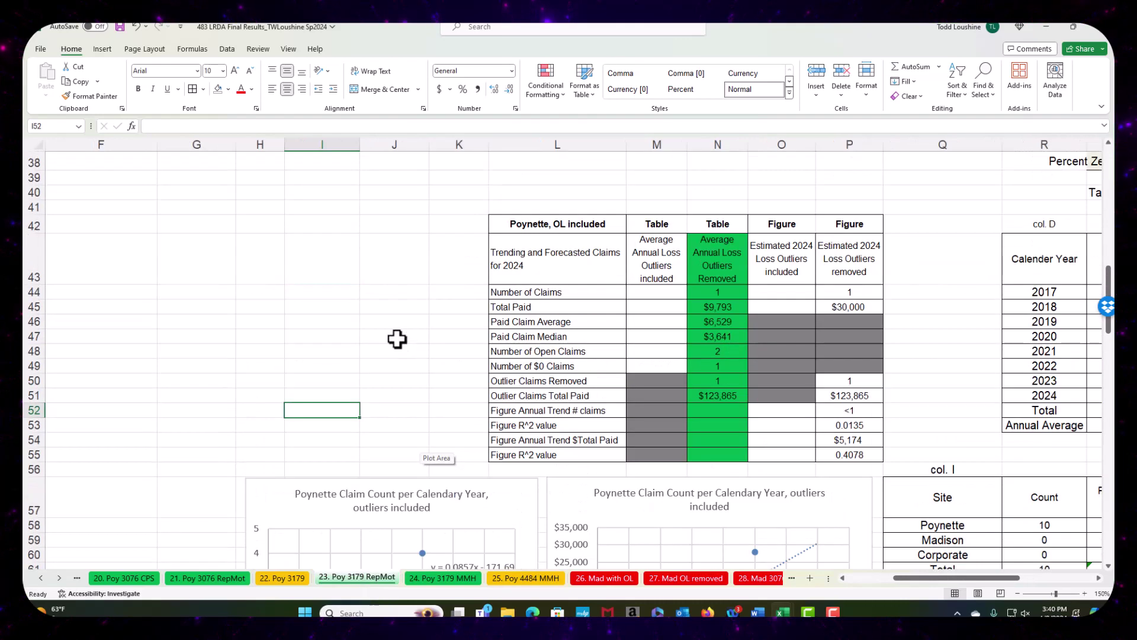
left_click_drag(533, 226, 847, 455)
key("ctrl+c")
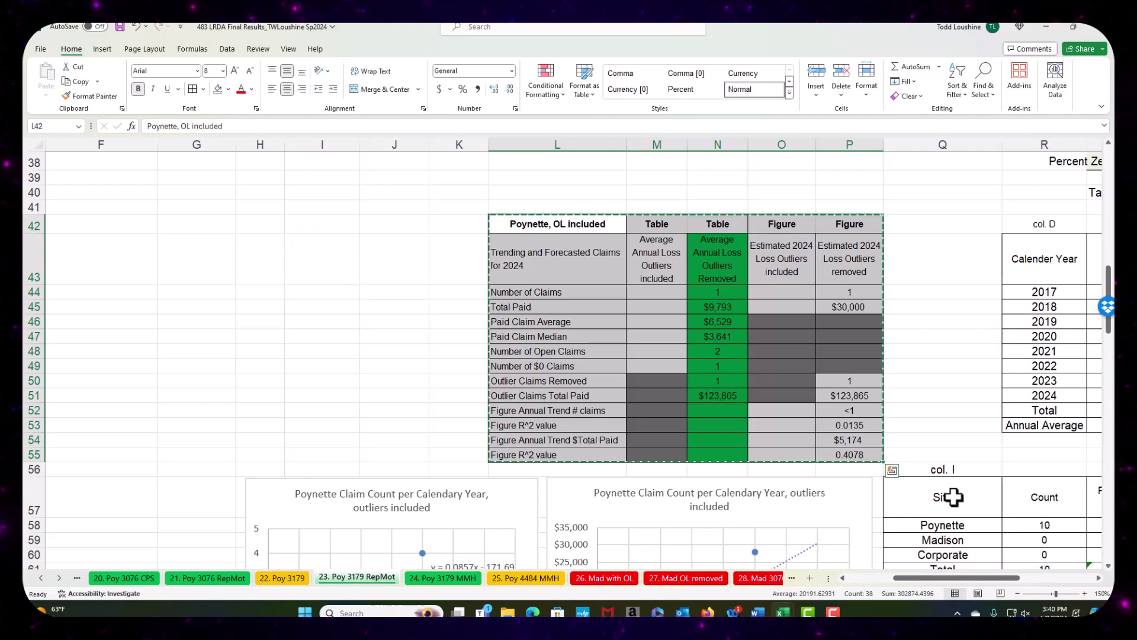
Step: Paste the copied forecast table as a linked picture at K19 on the Final Results sheet
left_click(541, 577)
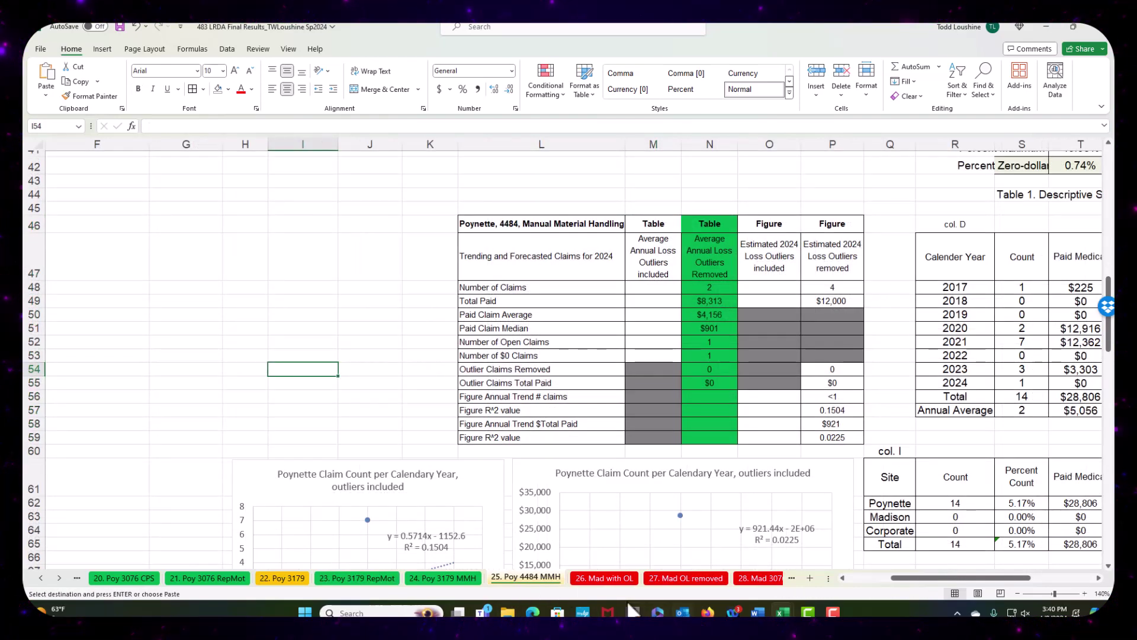
left_click(59, 577)
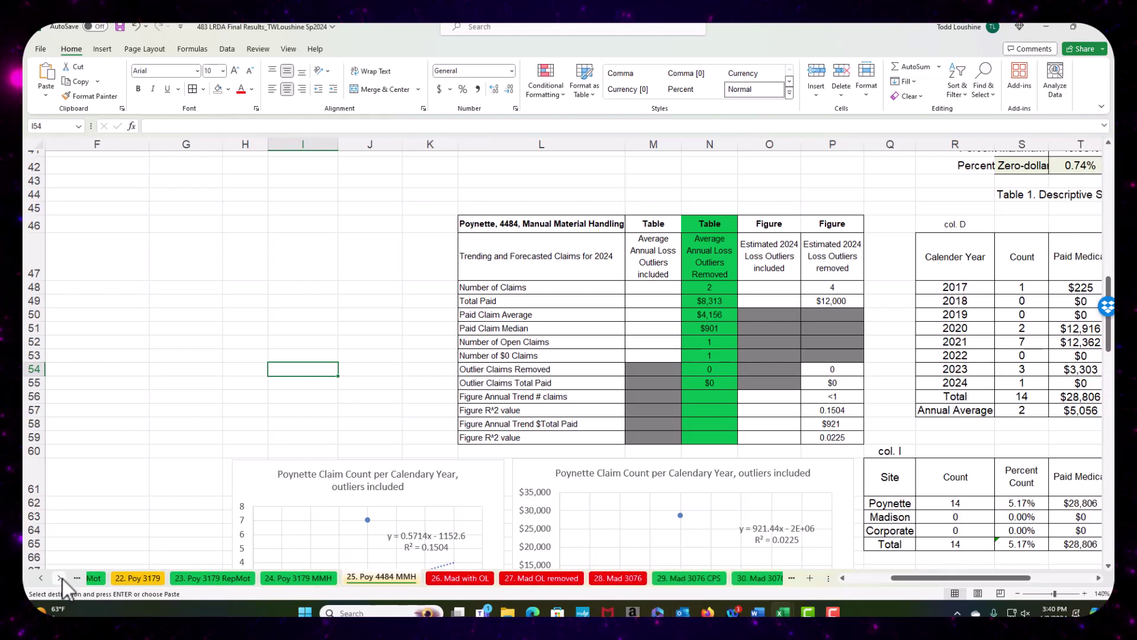
left_click(60, 578)
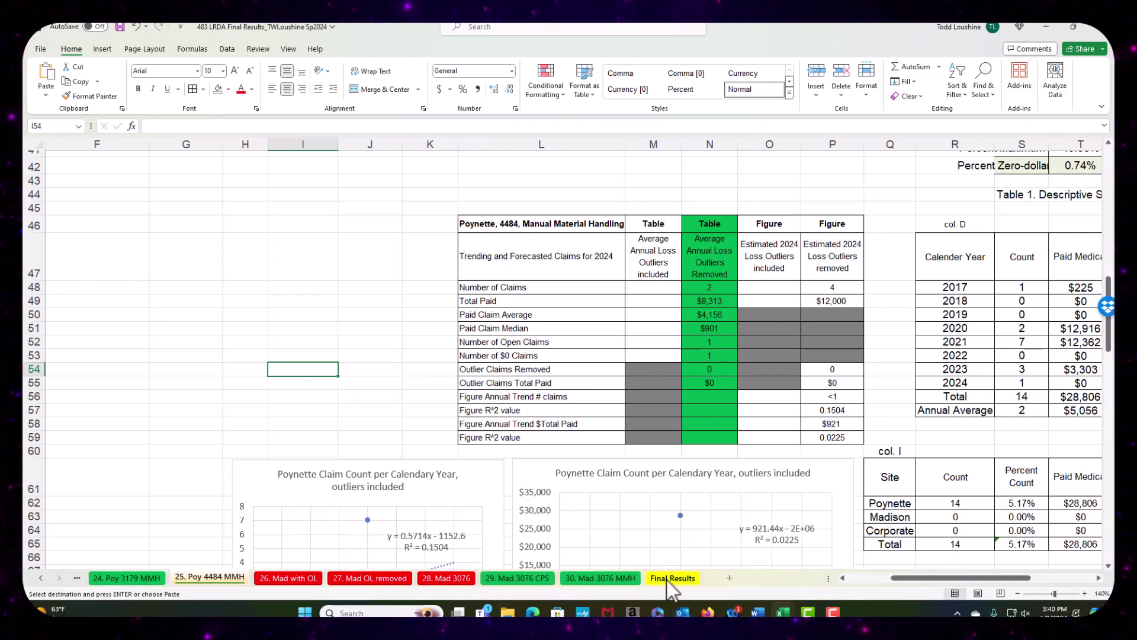
left_click(669, 577)
scroll(568, 484, "up", 3)
left_click(581, 489)
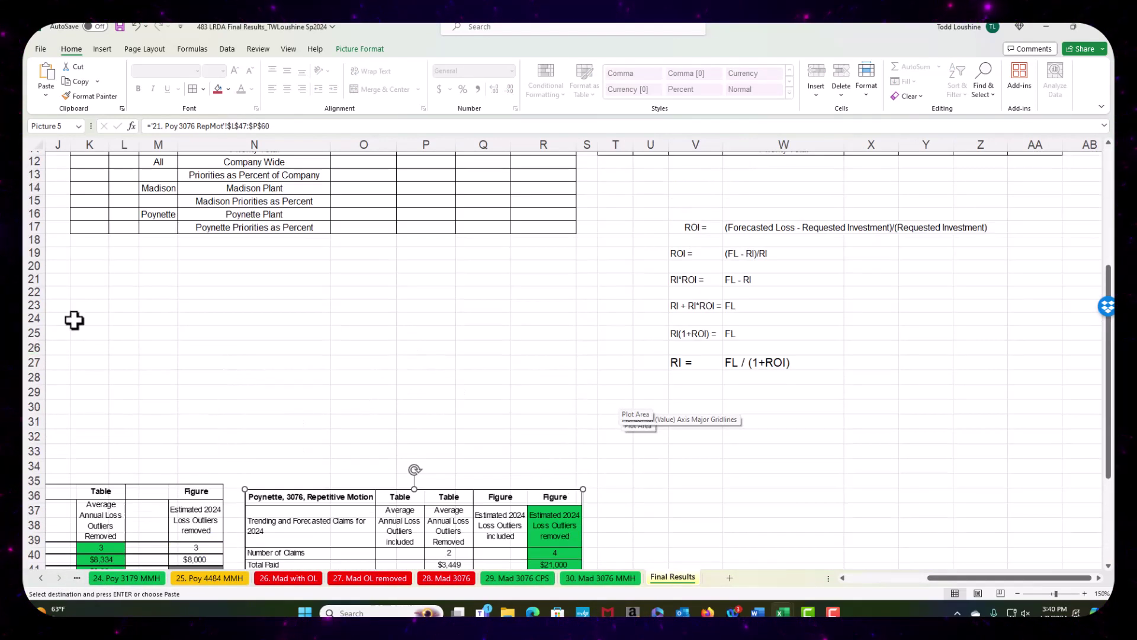
right_click(88, 254)
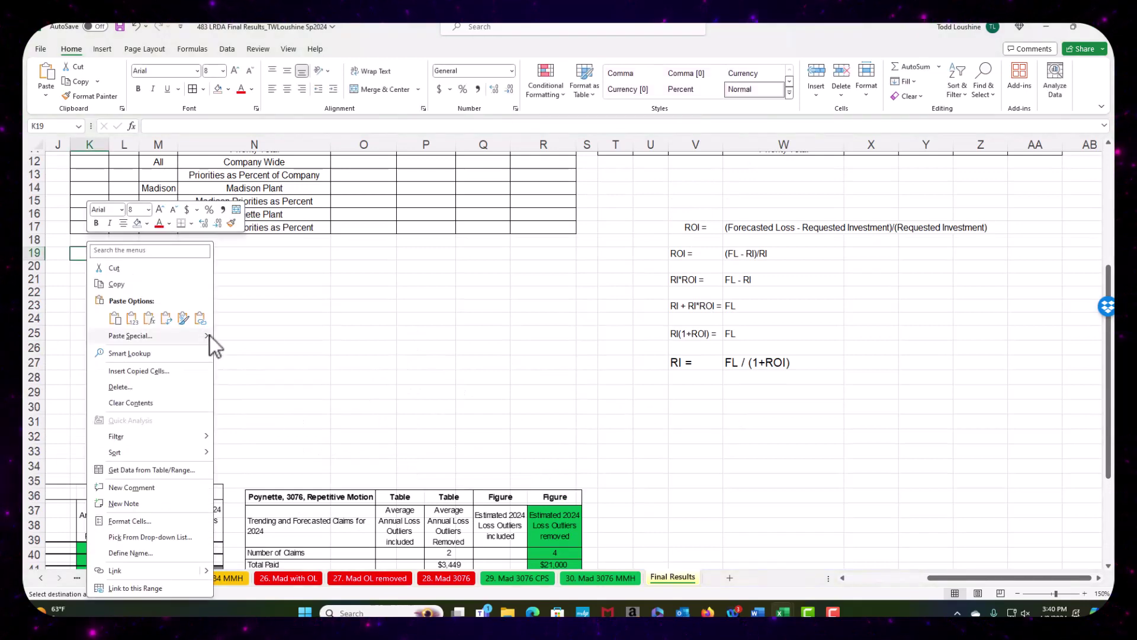
mouse_move(210, 335)
left_click(280, 442)
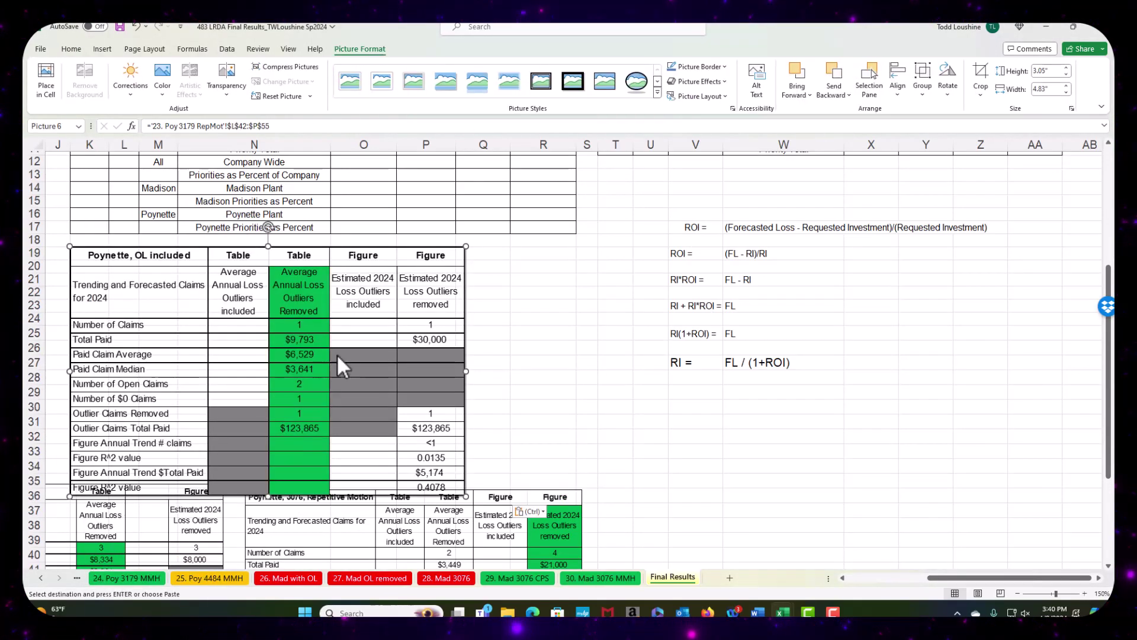
Step: Fill in priority 4's site as Poy and its class code as 3179 in L7 and M7 of Final Results
scroll(577, 376, "up", 3)
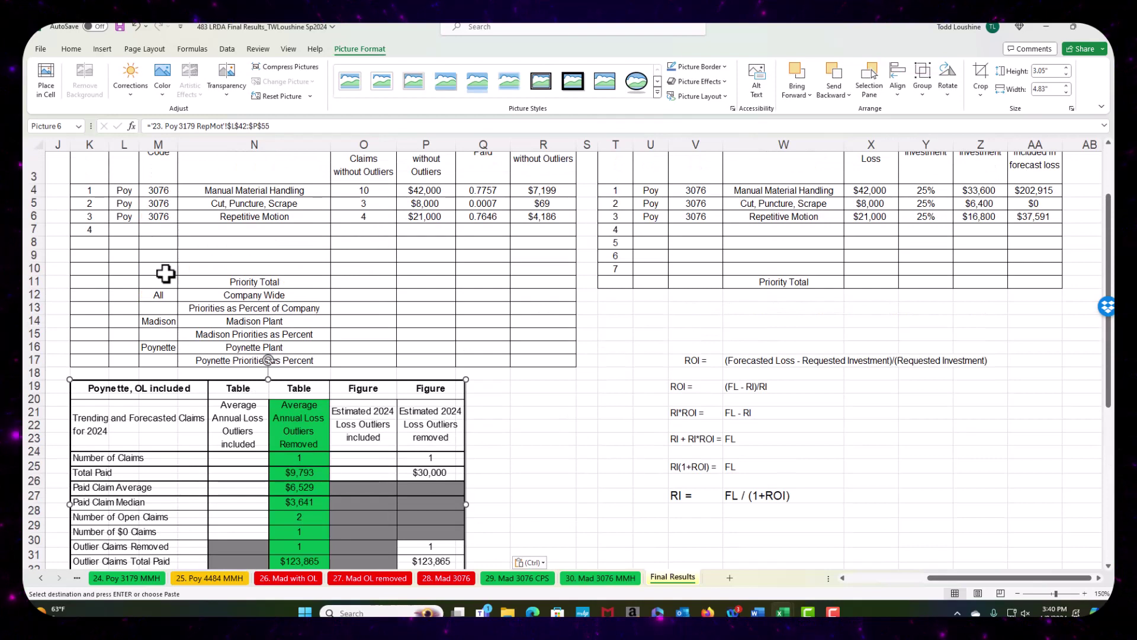
left_click(122, 229)
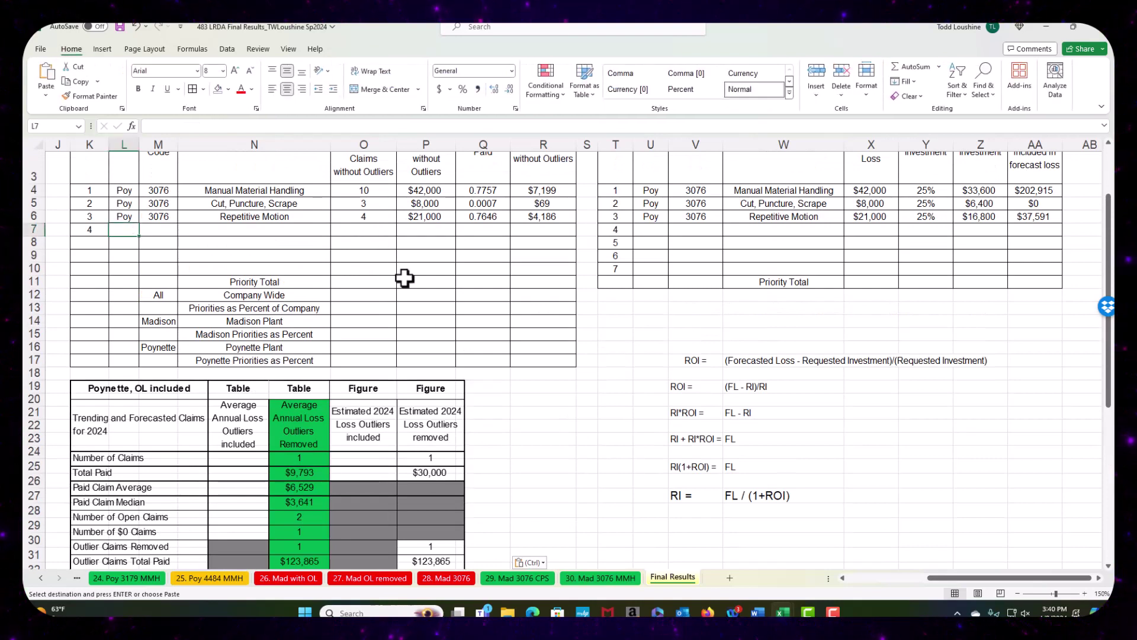
type("Poy")
key("Tab")
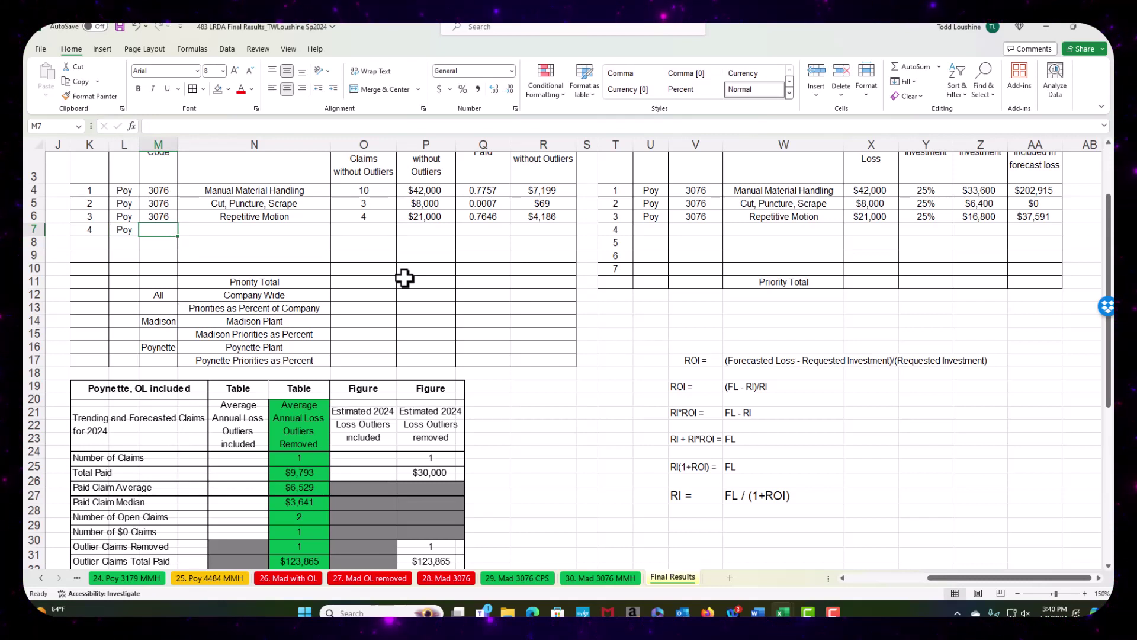
type("3179")
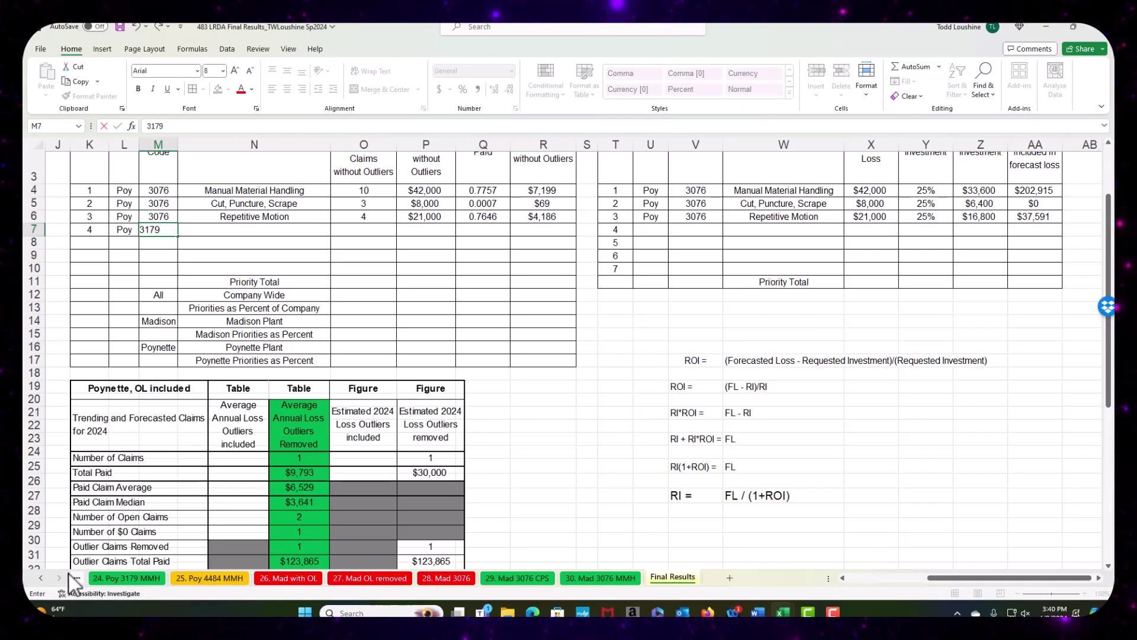
Step: Retitle the forecast table in L42 of the 23. Poy 3179 RepMot sheet as "Poynette, 3179, Rep Motion"
left_click(40, 578)
left_click(41, 578)
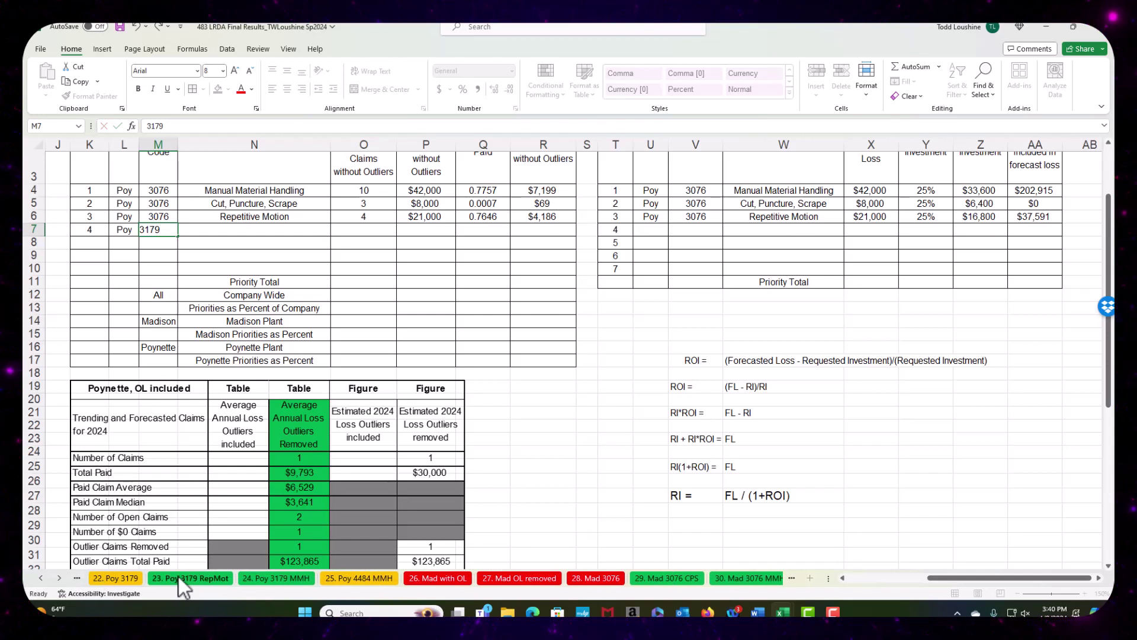
left_click(179, 576)
left_click(609, 223)
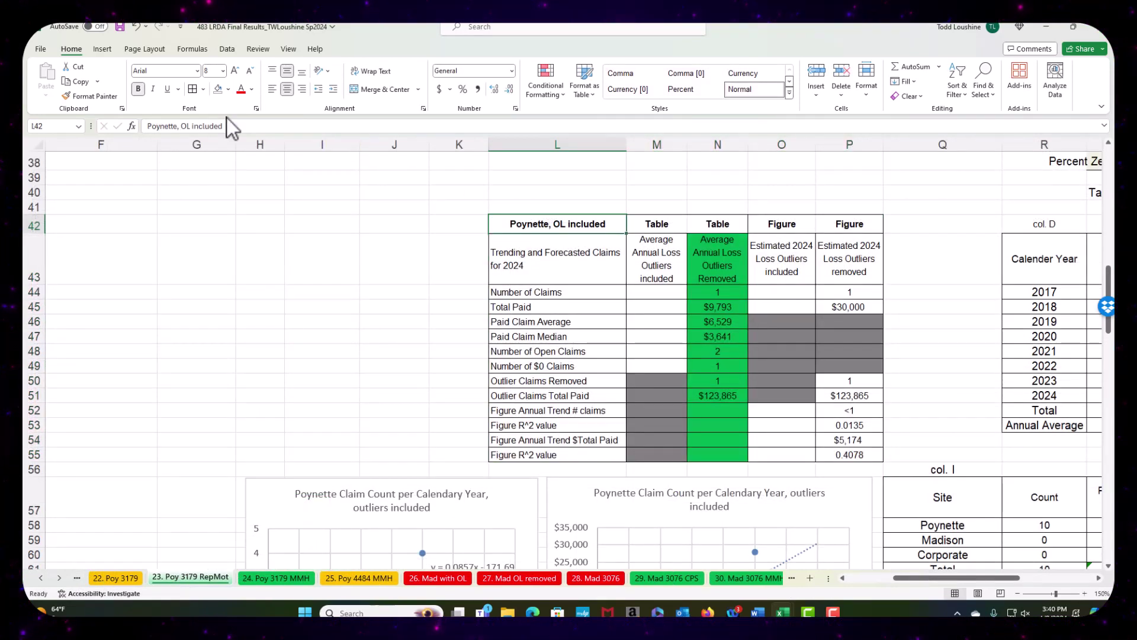
left_click_drag(233, 125, 180, 126)
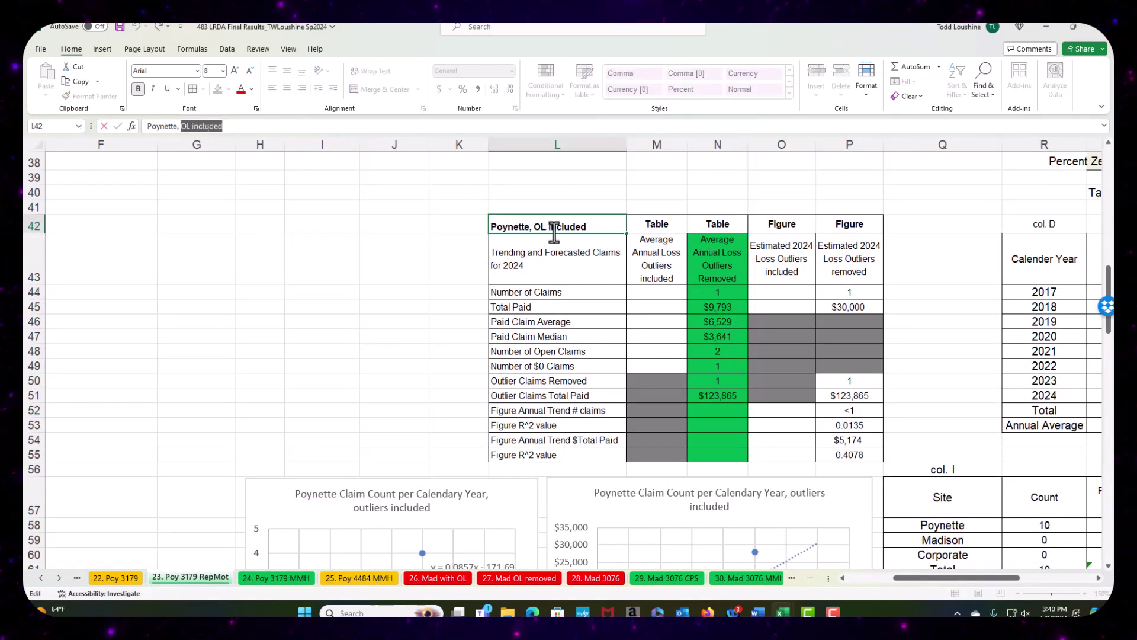
type("3179,")
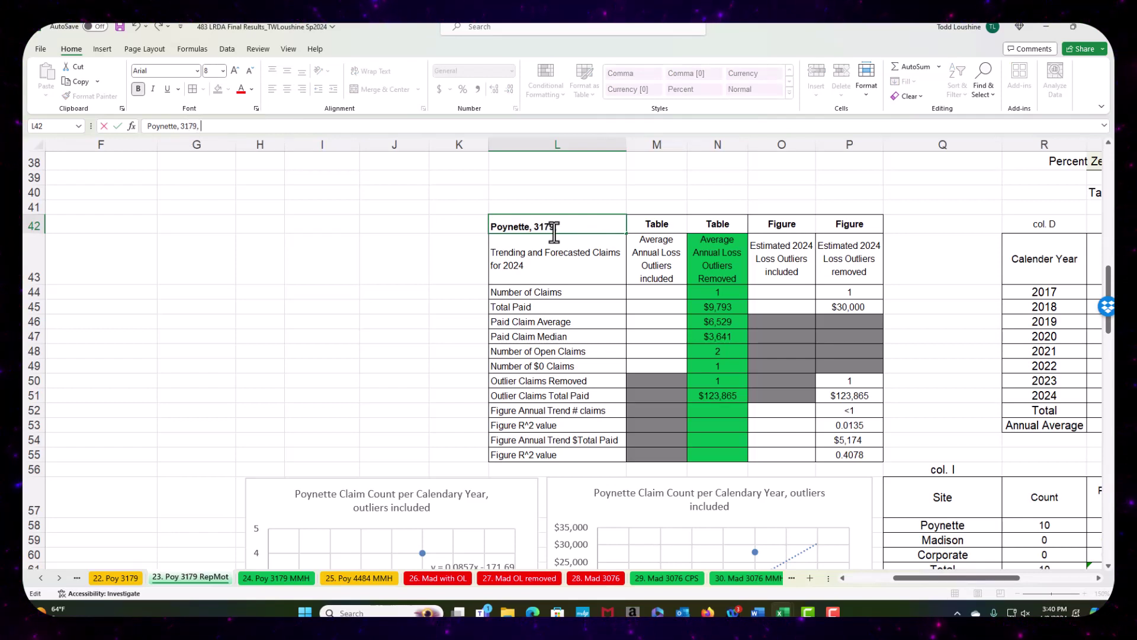
type("Repe")
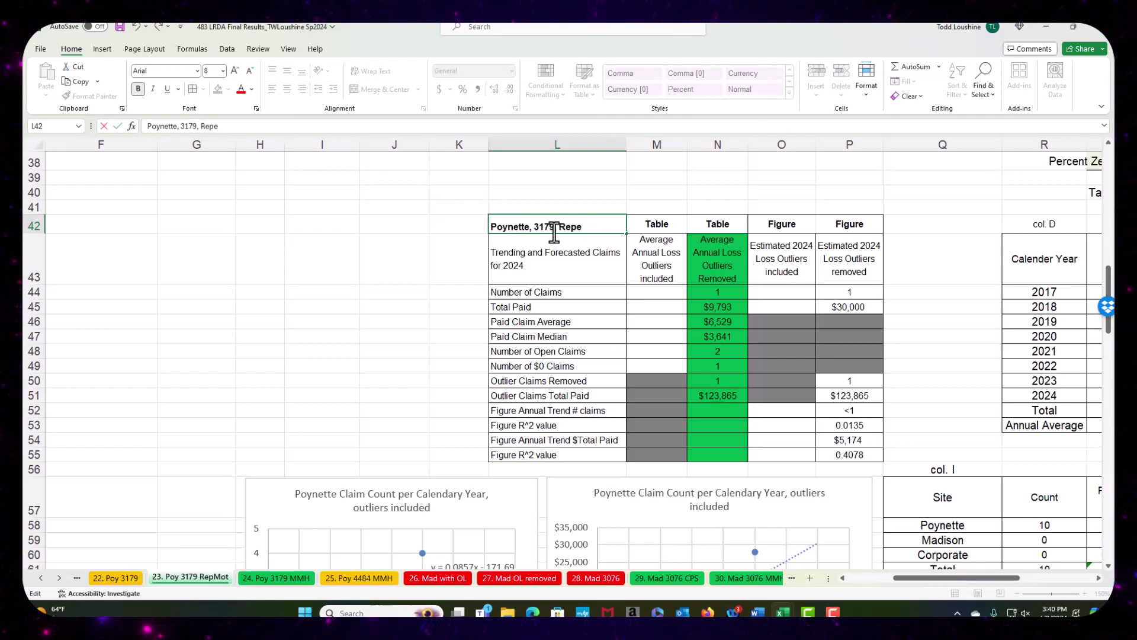
key("BackSpace")
type("Motion")
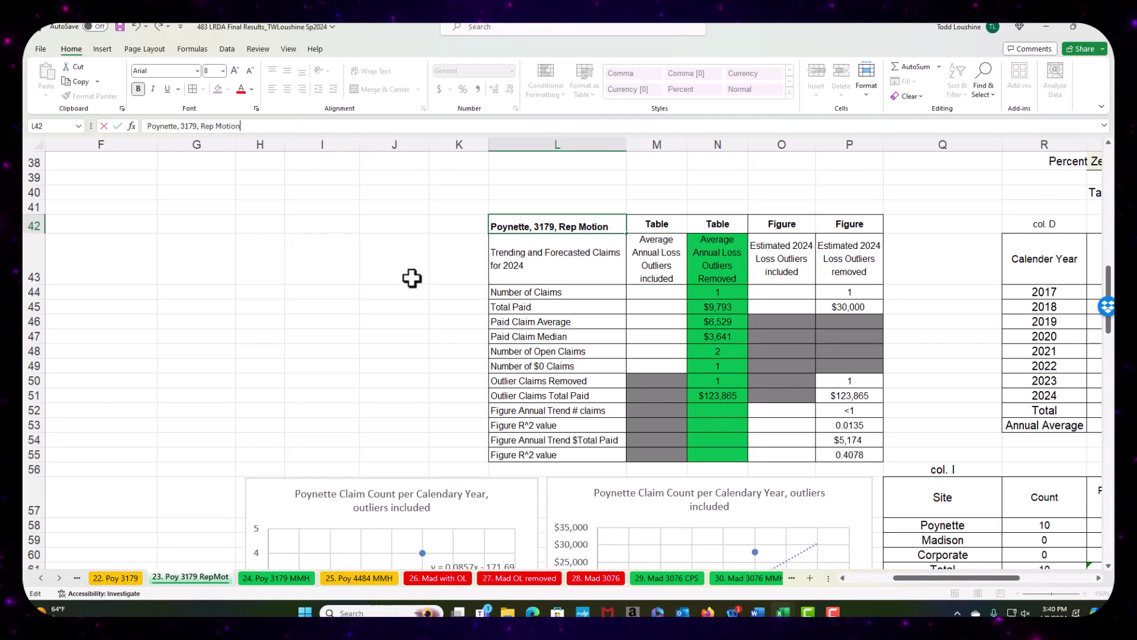
left_click(412, 278)
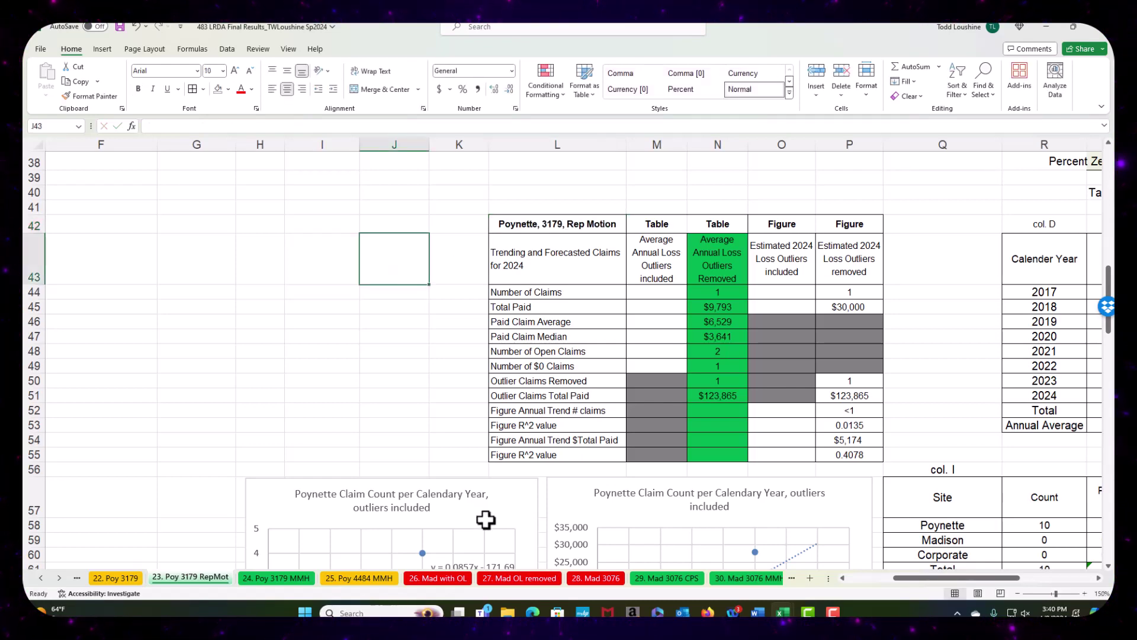
Step: Retitle the forecast table in L43 of the 24. Poy 3179 MMH sheet as "Poynette, 3179, MMH"
left_click(274, 578)
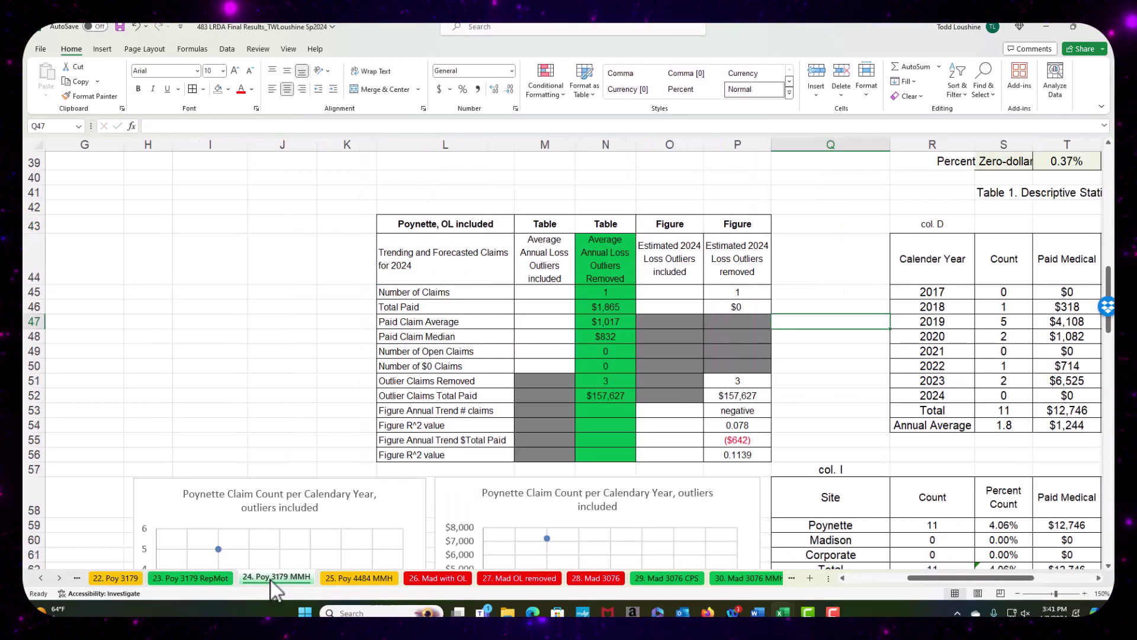
left_click(452, 223)
double_click(502, 223)
left_click_drag(502, 223, 420, 226)
key("BackSpace")
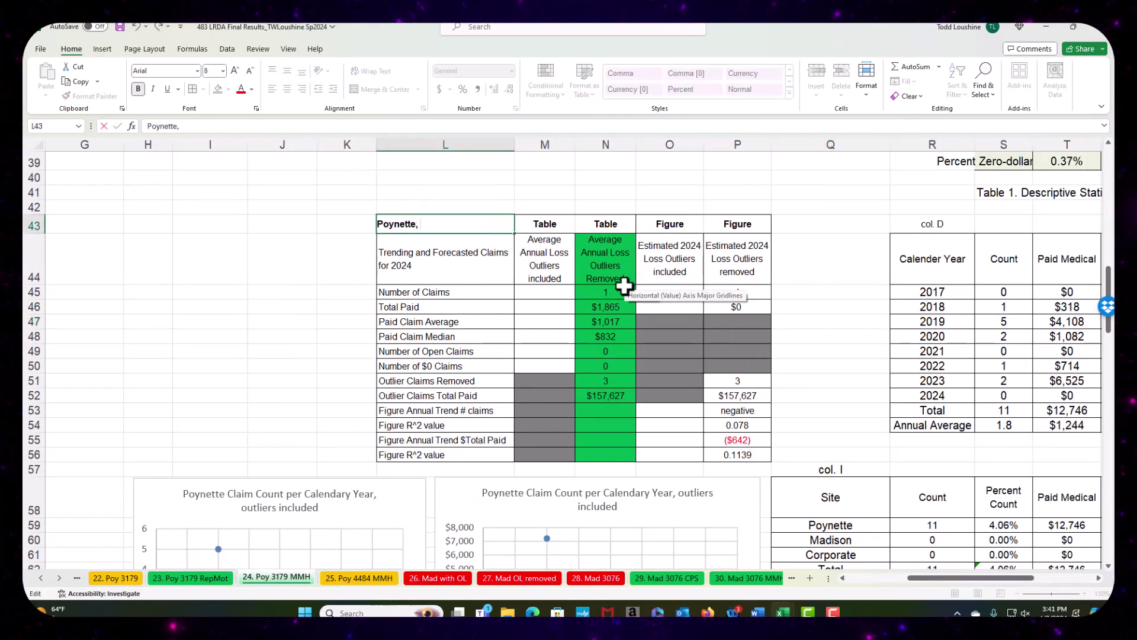
type("3179")
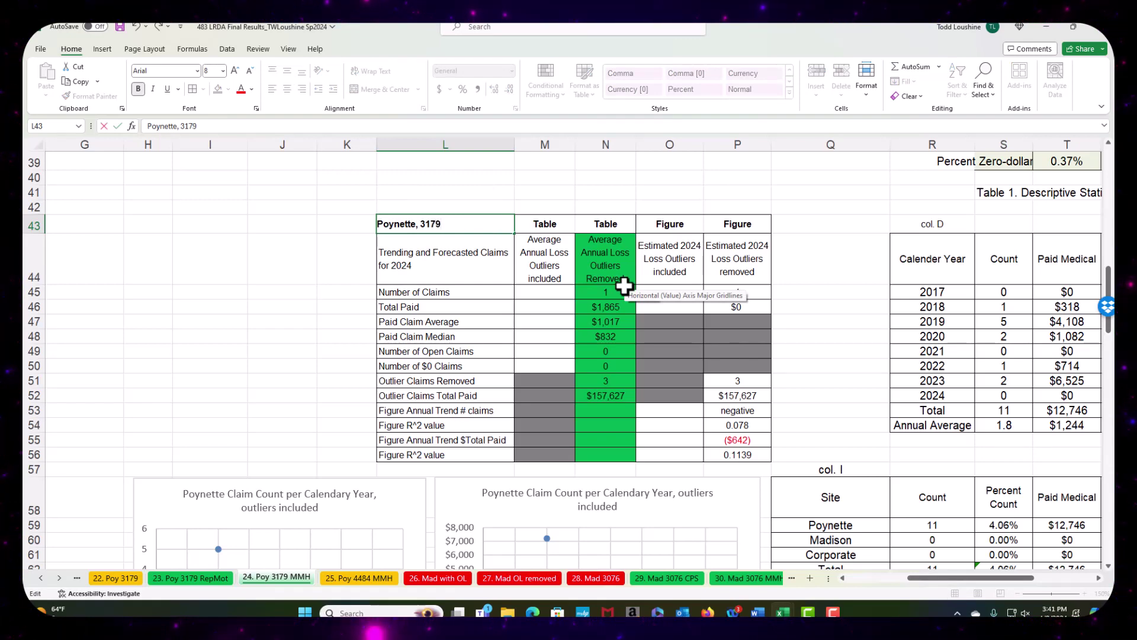
type(", MMH")
key("Return")
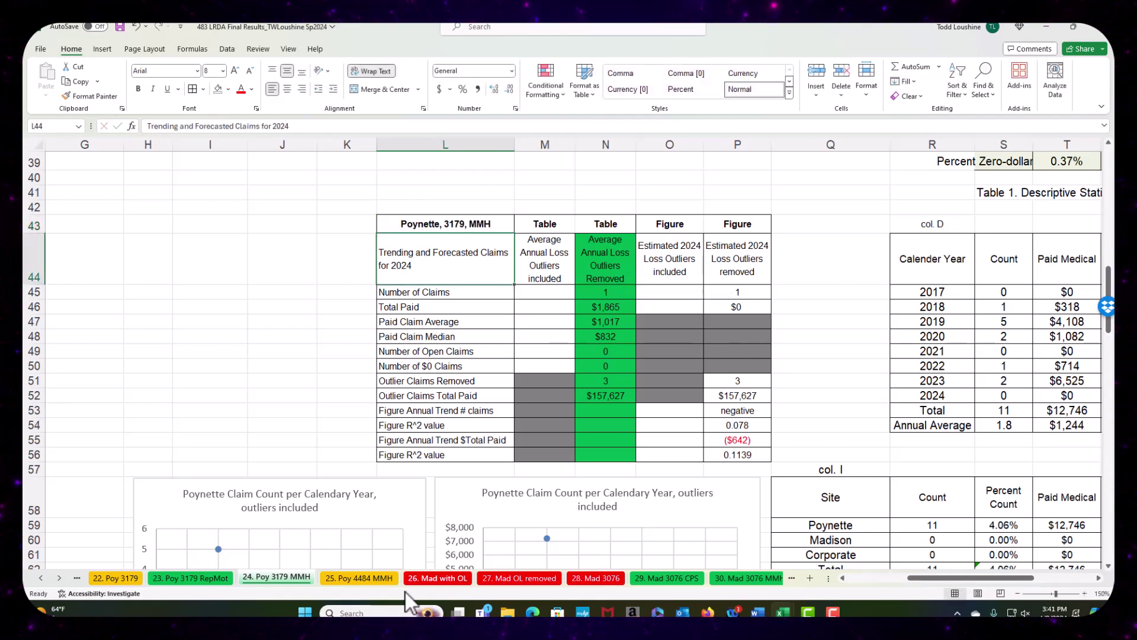
Step: Check the forecast table titles on the Poynette 4484 and Madison sheets and on 23. Poy 3179 RepMot
left_click(376, 580)
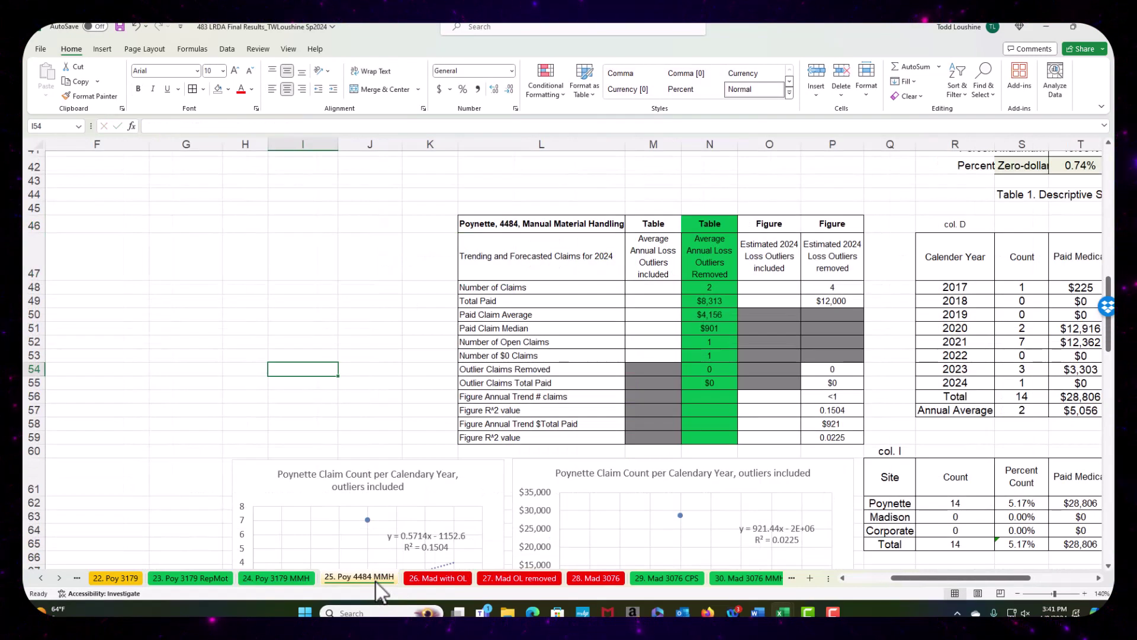
left_click(429, 579)
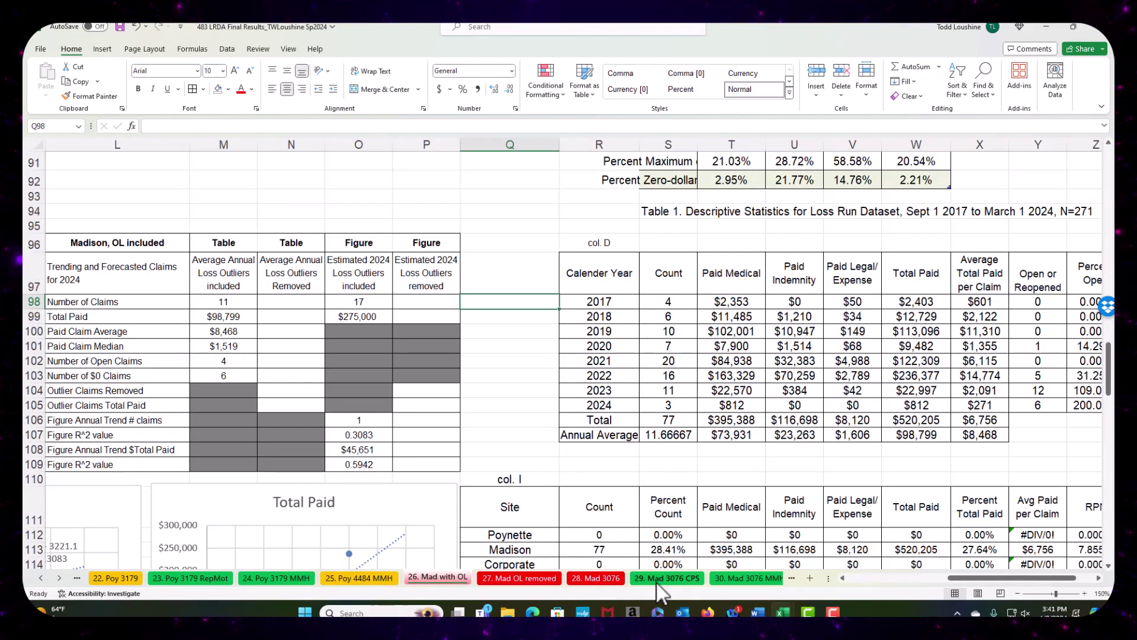
left_click(661, 579)
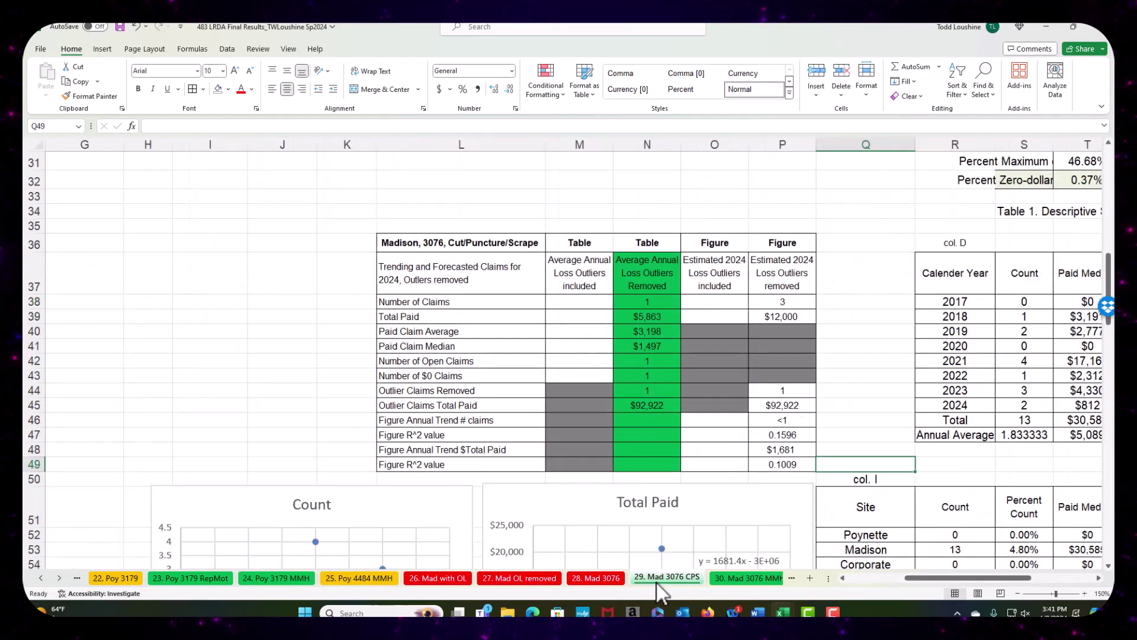
left_click(723, 577)
scroll(793, 485, "up", 3)
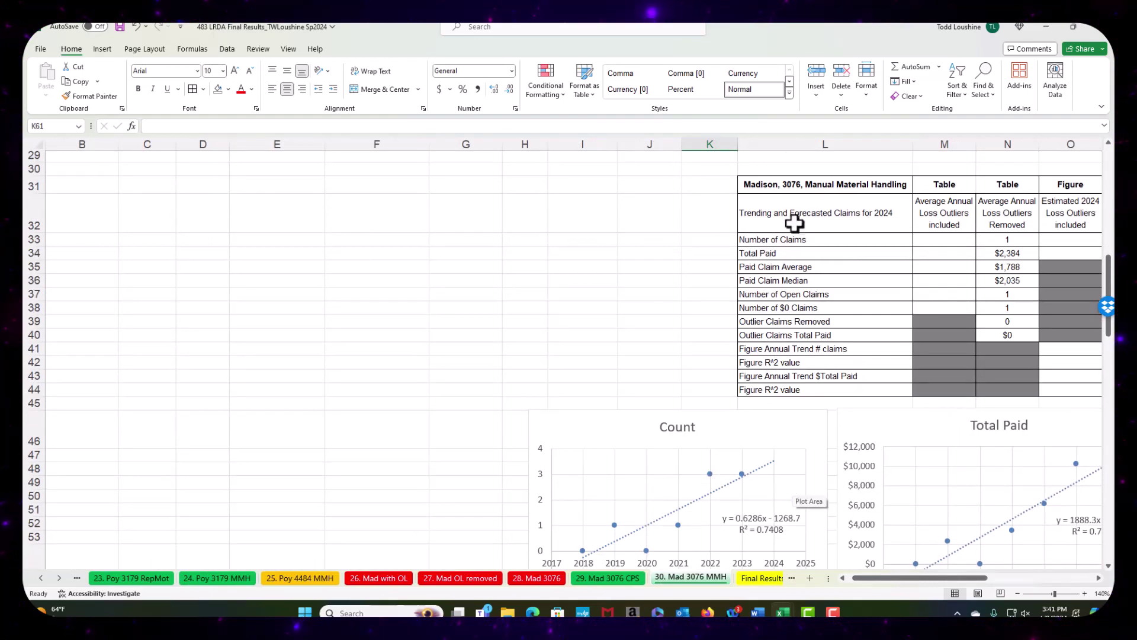
left_click(159, 576)
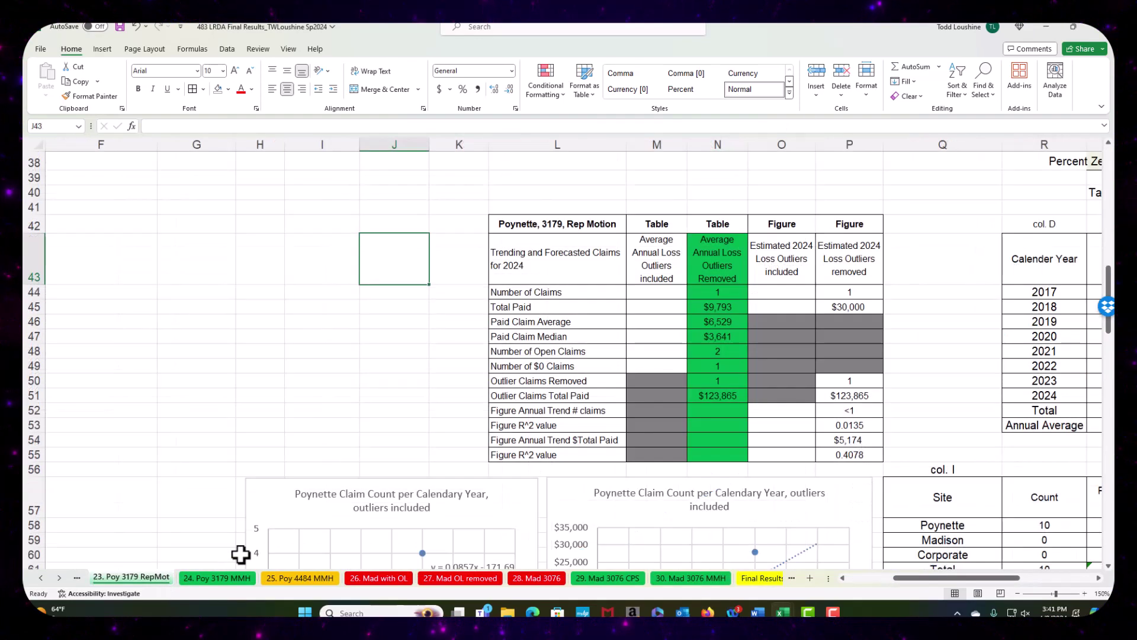
Step: Enter Repetitive Motion as priority 4's description in N7 of the Final Results sheet
left_click(762, 578)
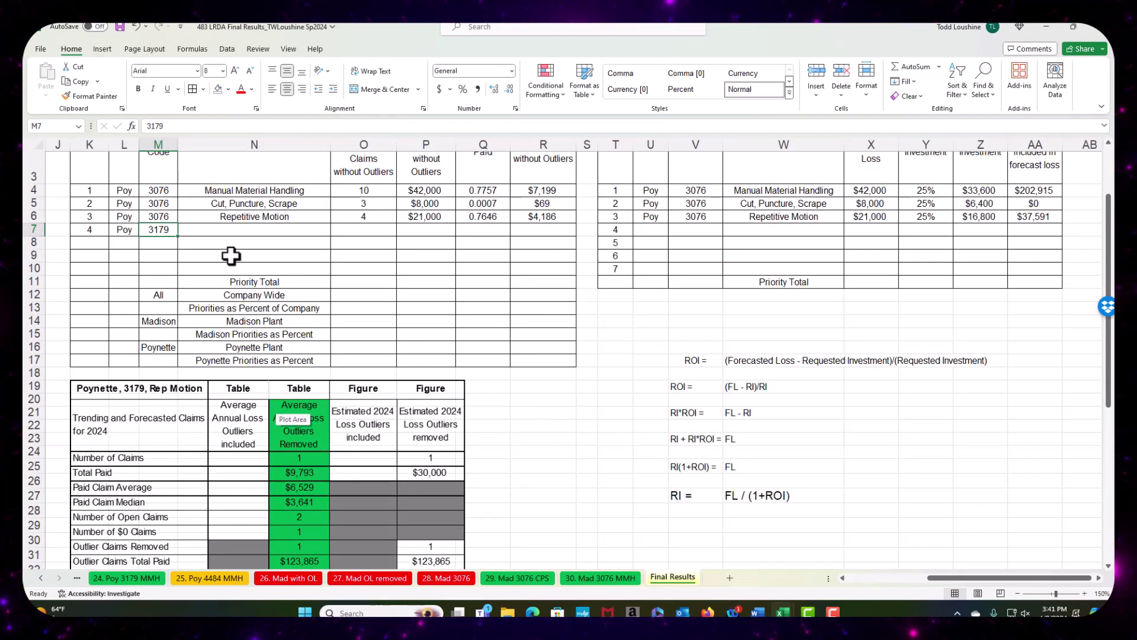
left_click(223, 230)
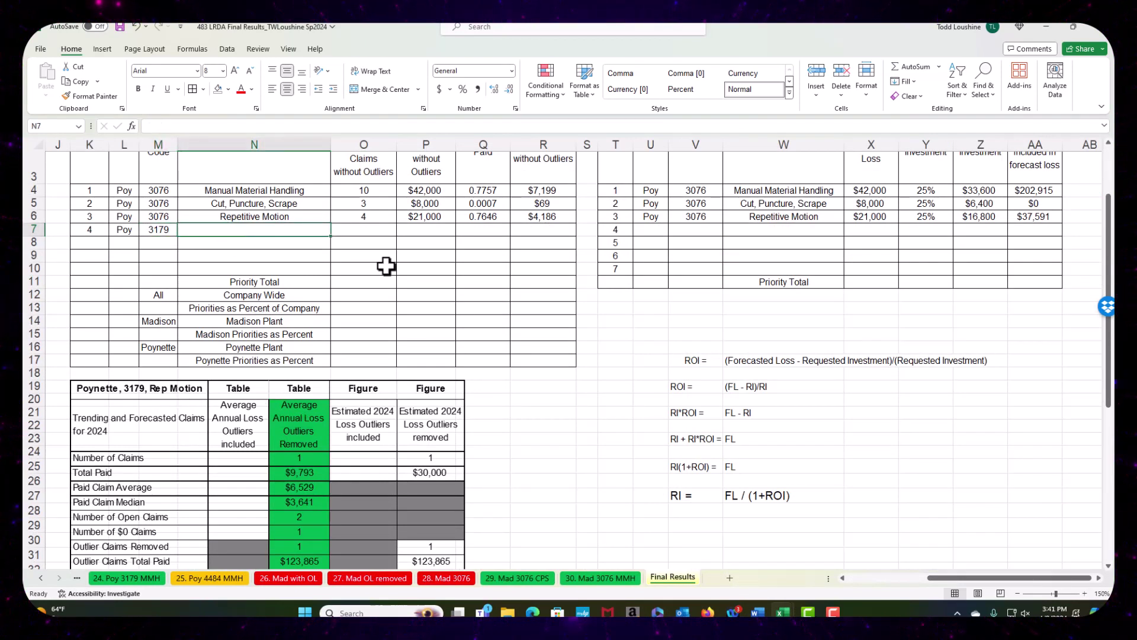
type("Repetitive Motion")
key("Tab")
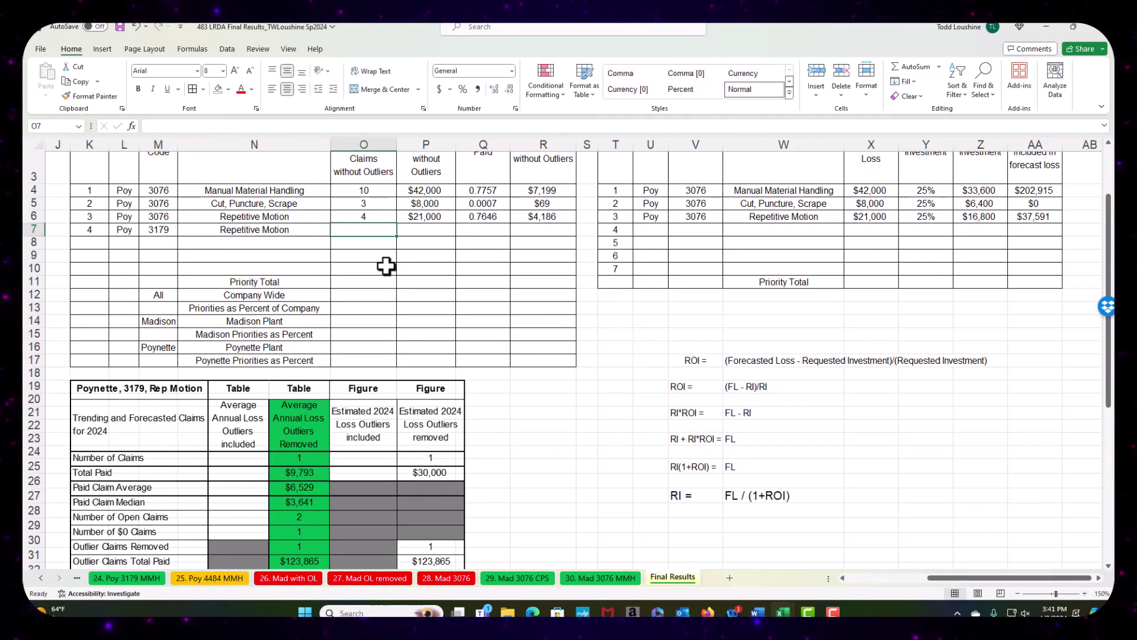
Step: Enter 1 estimated claim in O7 and $9,793 estimated total paid in P7 for priority 4
type("1")
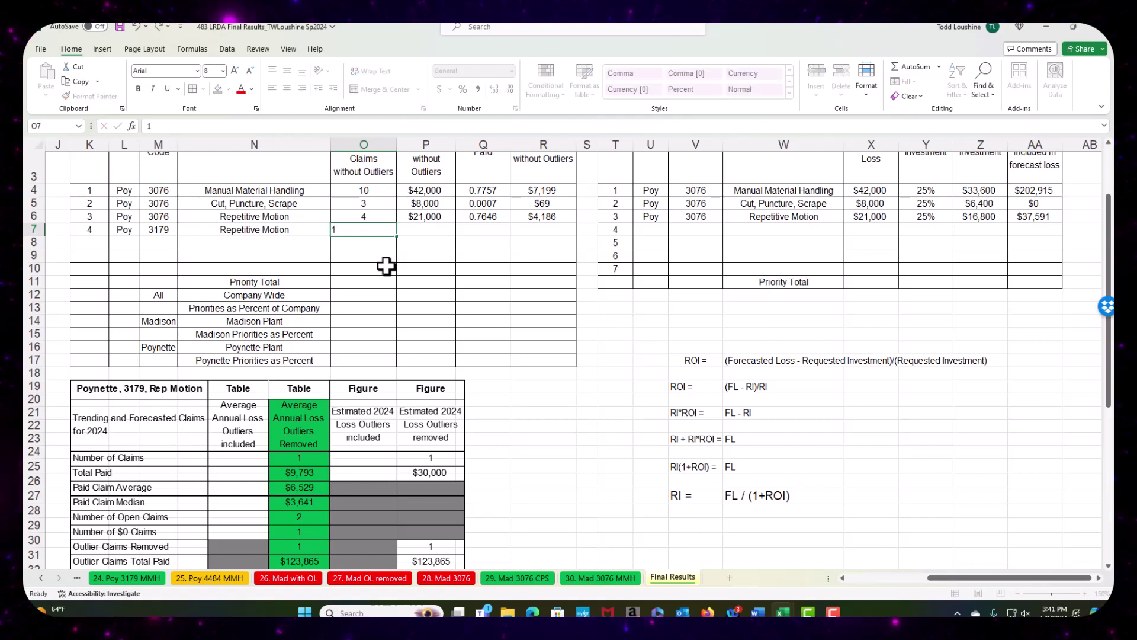
key("Tab")
type("$")
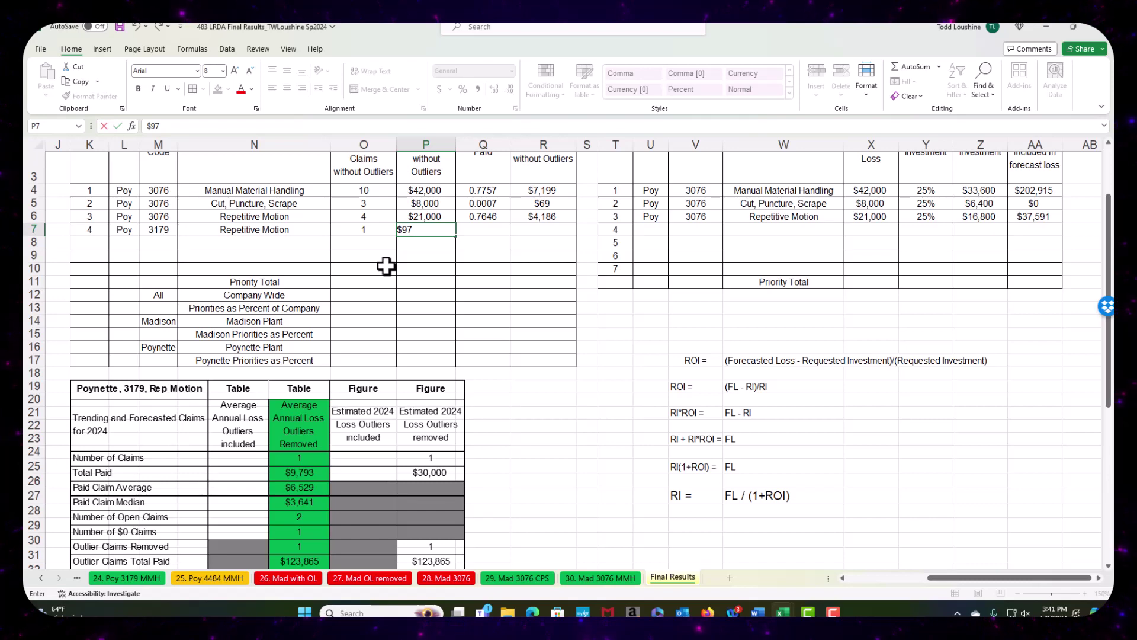
key("Tab")
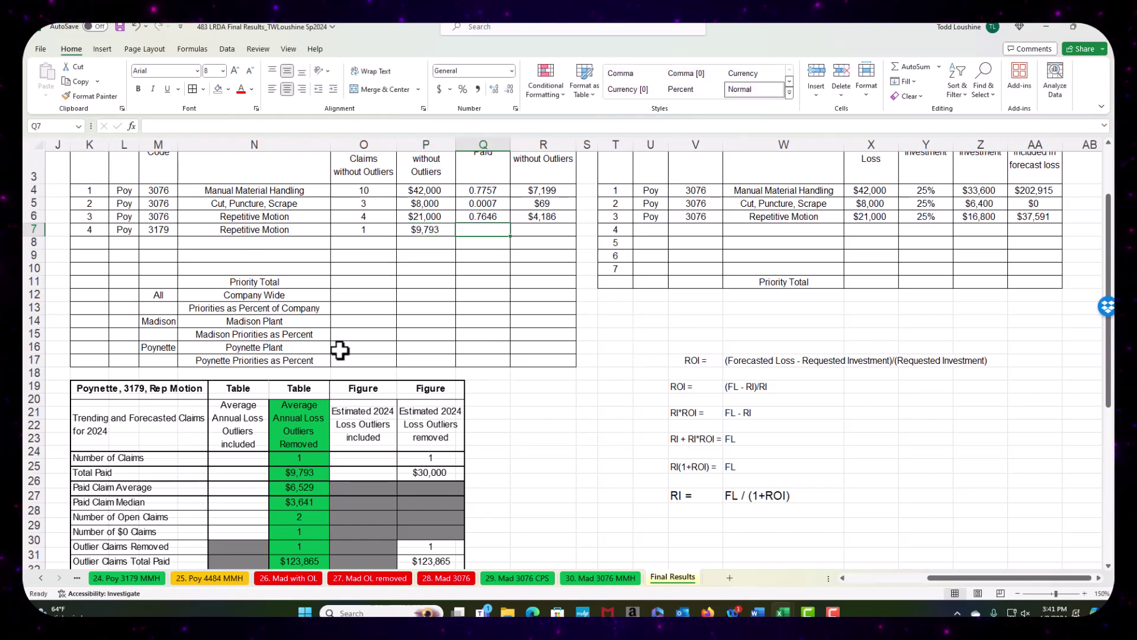
Step: Correct priority 4's 2024 estimated total paid without outliers in P7 to $30,000
scroll(340, 350, "up", 1)
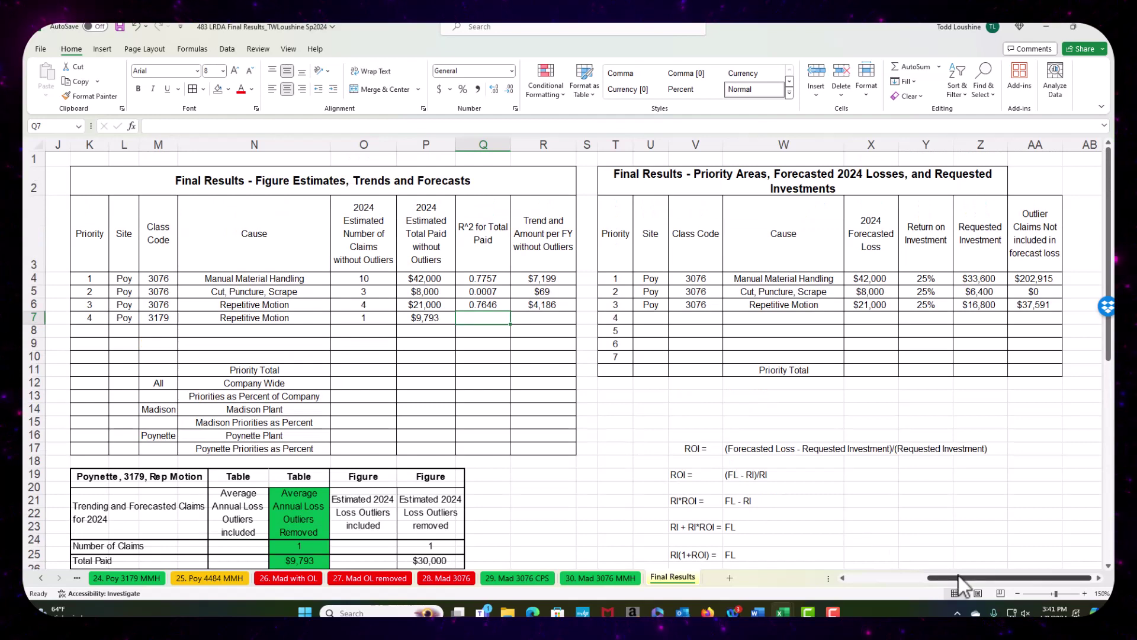
left_click_drag(959, 574, 917, 574)
scroll(812, 504, "down", 1)
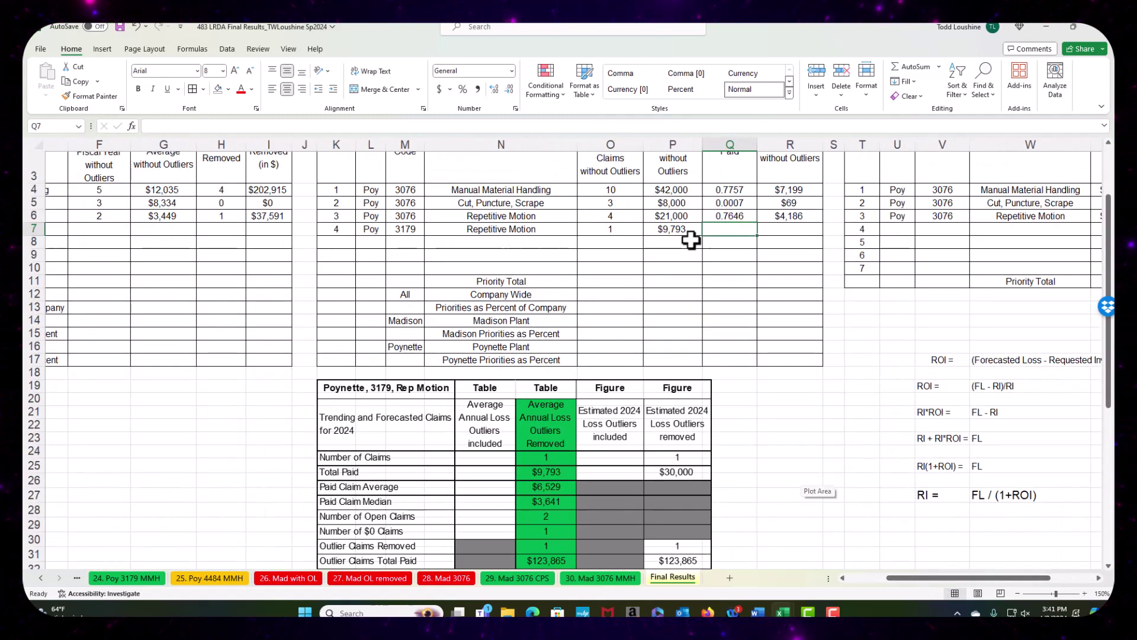
left_click(628, 229)
left_click(688, 227)
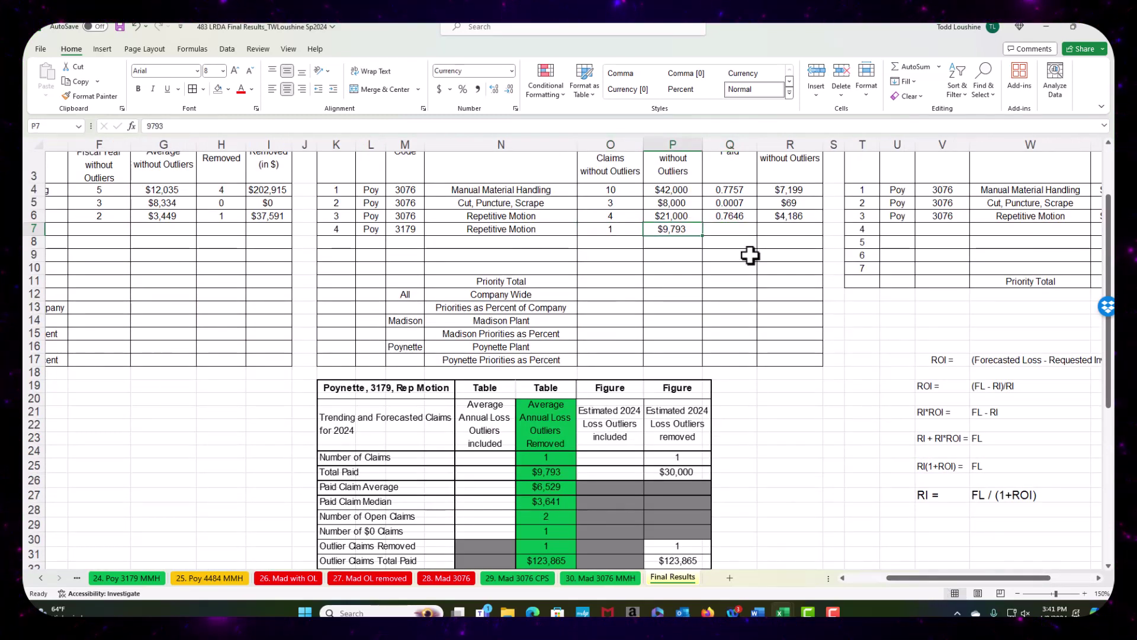
type("30000")
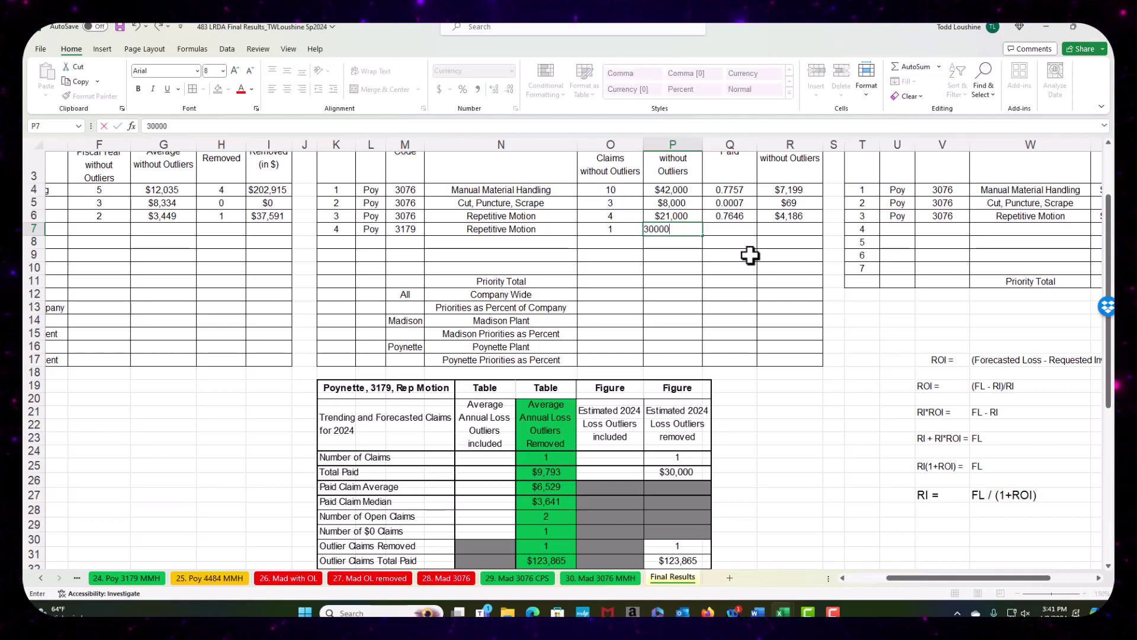
key("Tab")
Step: Enter 0.4078 as priority 4's R^2 for total paid in Q7, taken from the Poynette 3179 Rep Motion table picture
scroll(652, 503, "down", 2)
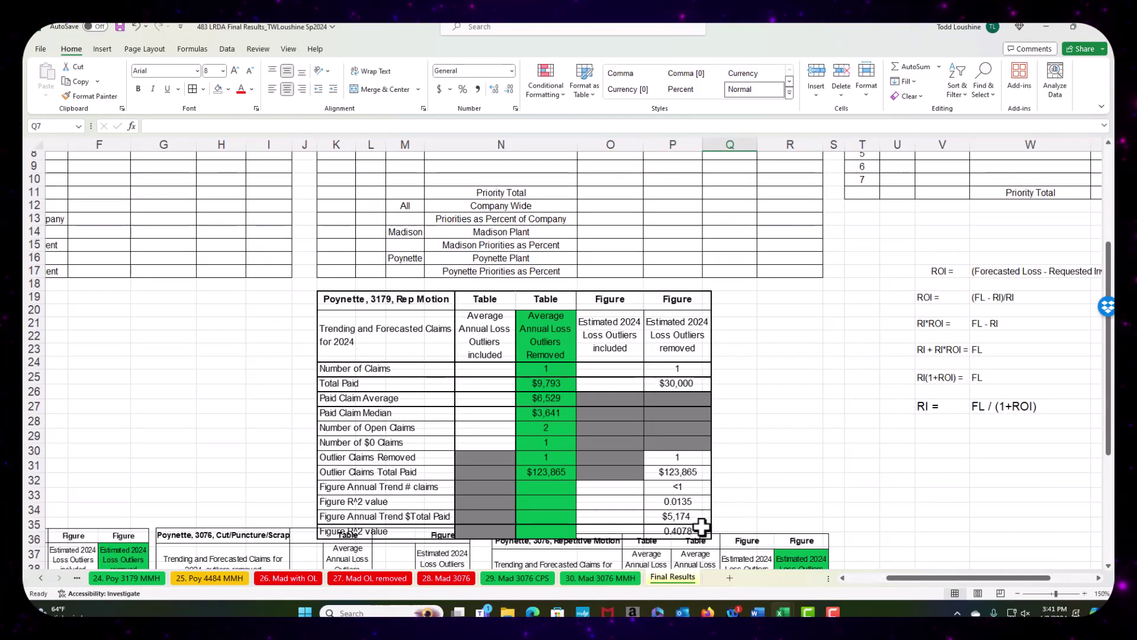
scroll(701, 525, "down", 2)
left_click_drag(697, 392, 690, 382)
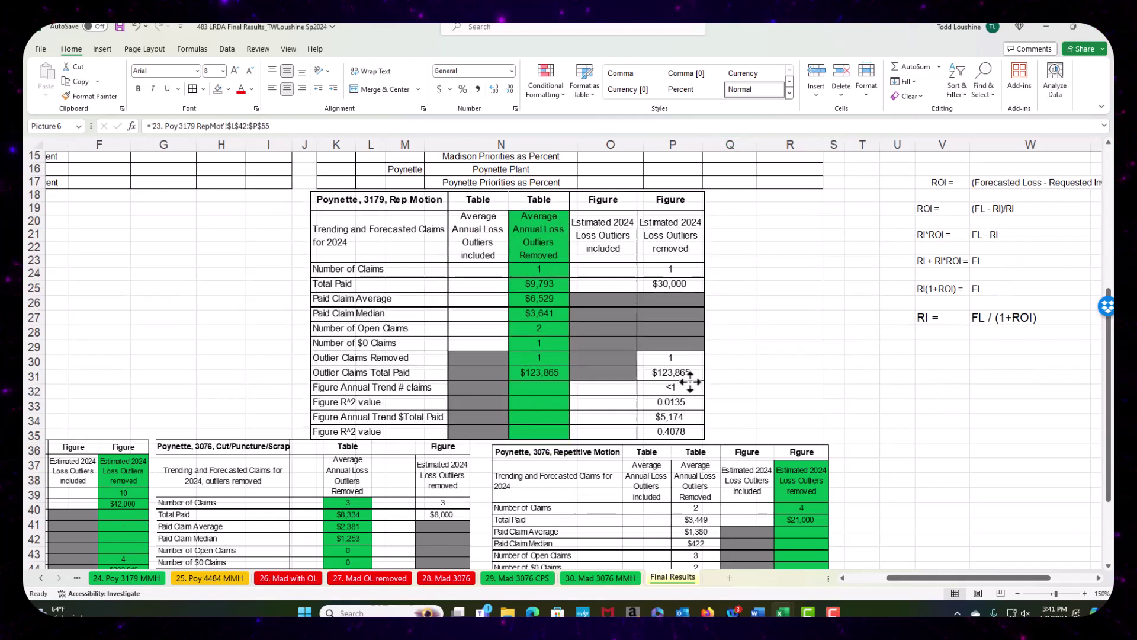
scroll(788, 385, "up", 4)
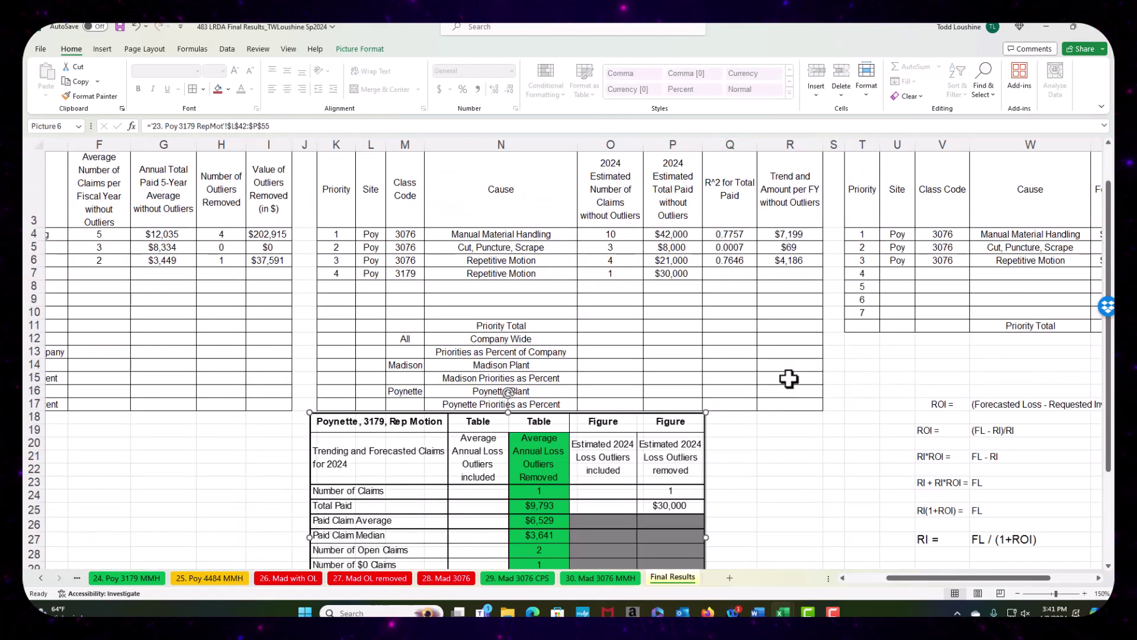
left_click(739, 274)
type("0.40")
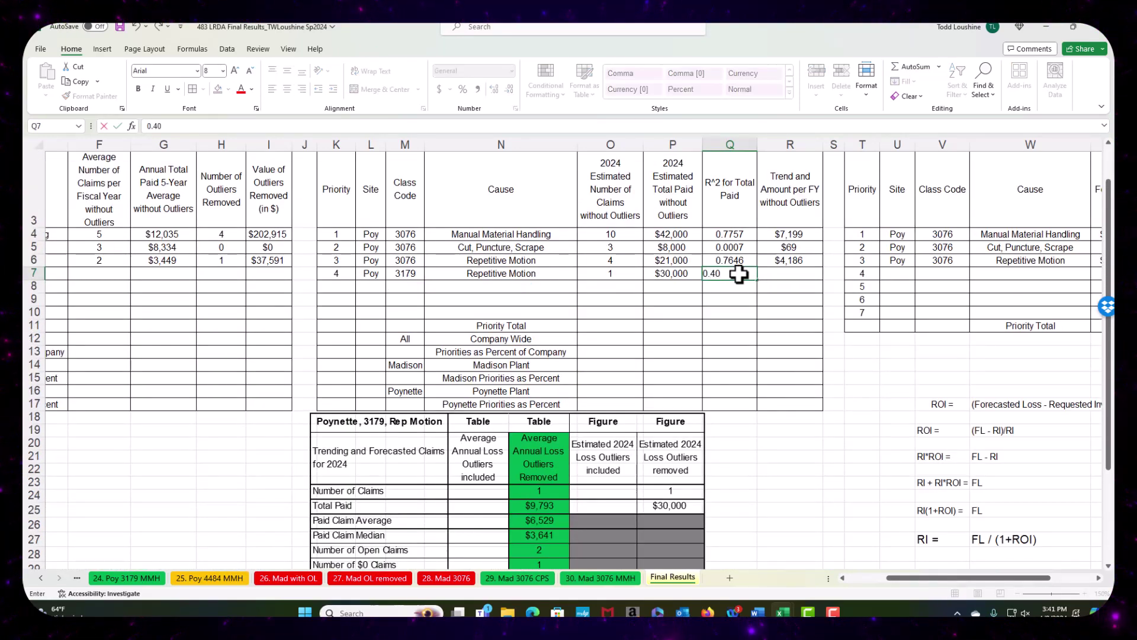
type("78")
Step: Enter $5,174 as priority 4's trend amount per fiscal year without outliers in R7
left_click(791, 272)
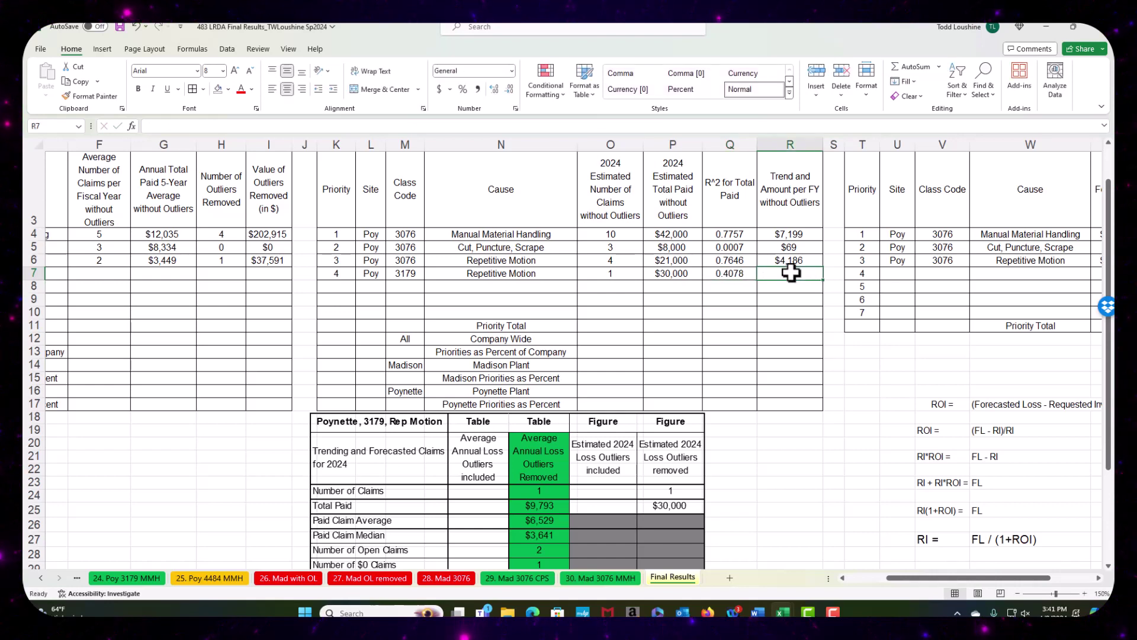
scroll(733, 363, "down", 2)
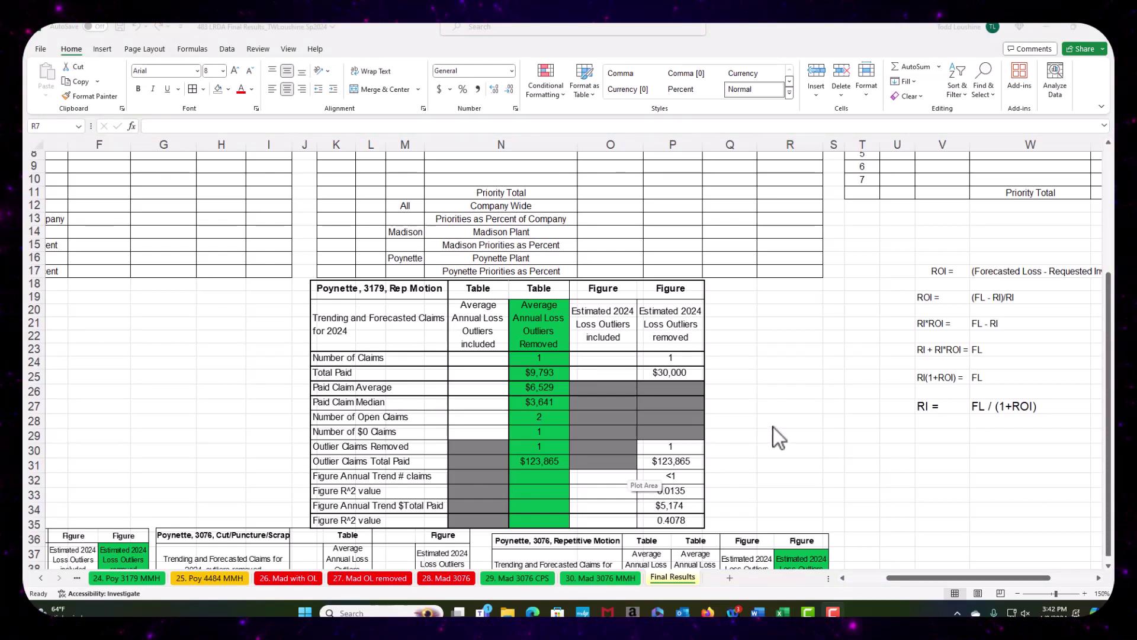
scroll(773, 427, "up", 3)
scroll(801, 275, "down", 1)
scroll(801, 275, "down", 2)
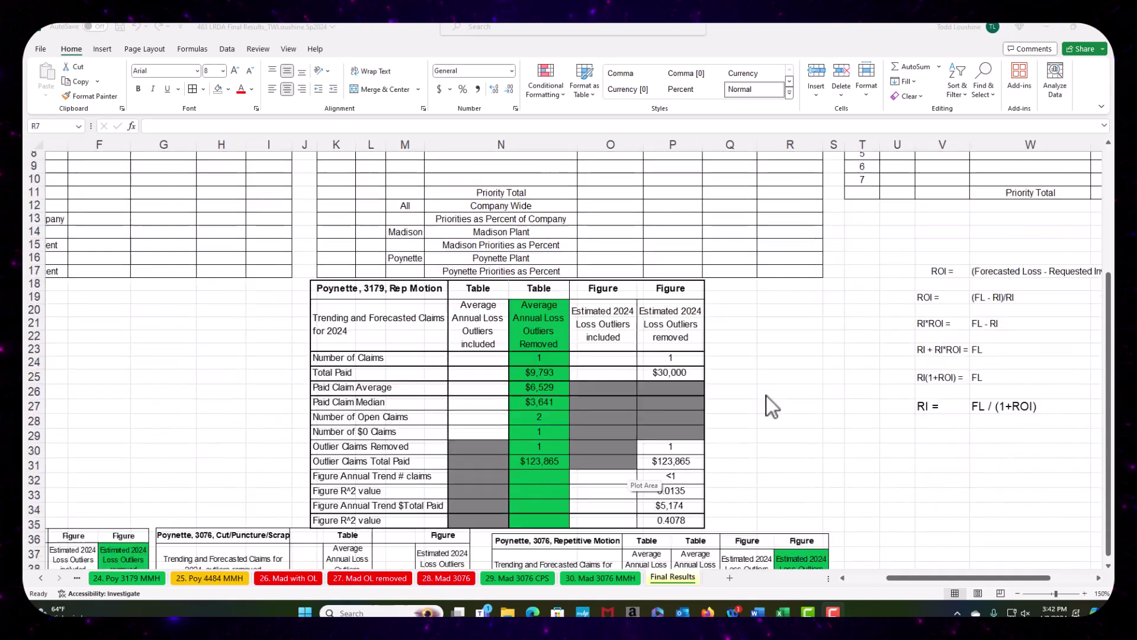
scroll(851, 293, "up", 3)
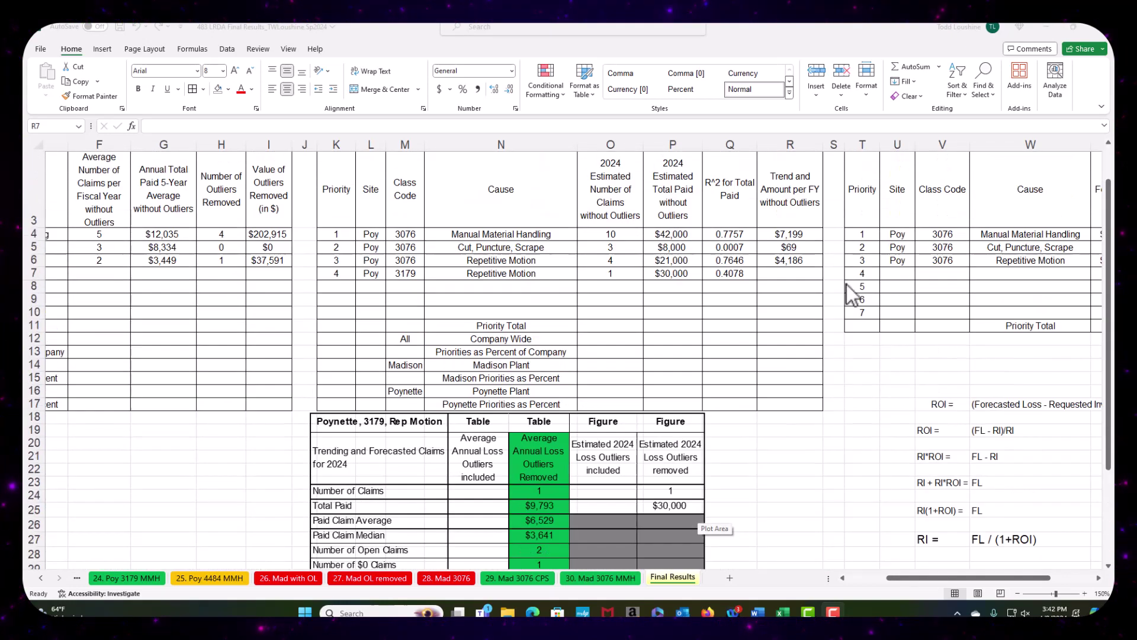
left_click(803, 276)
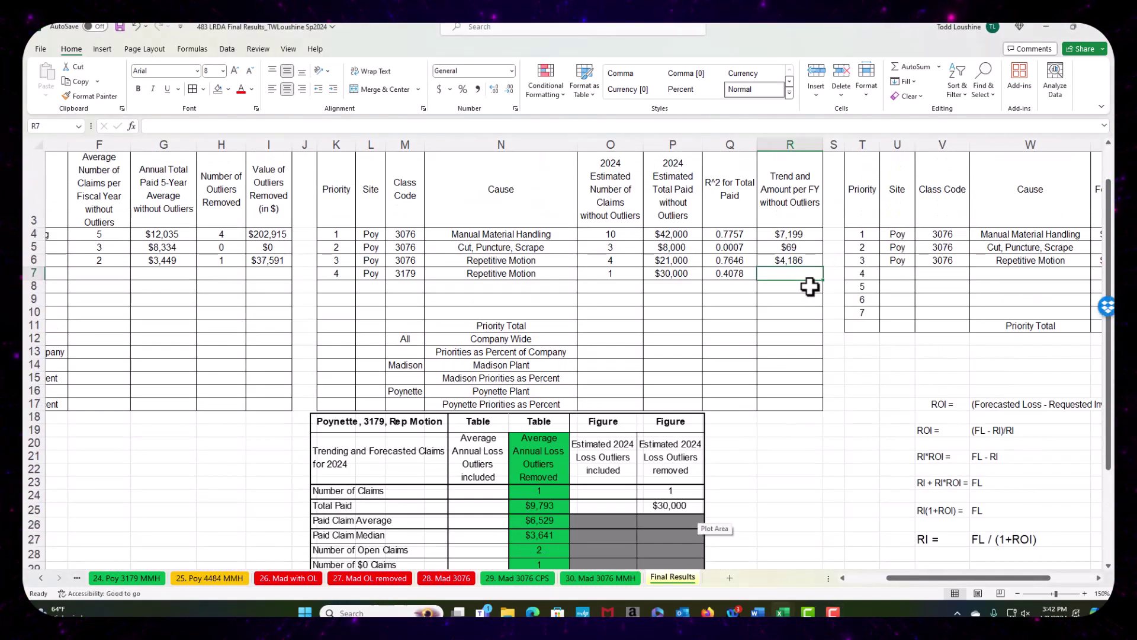
type("$")
type("5,174")
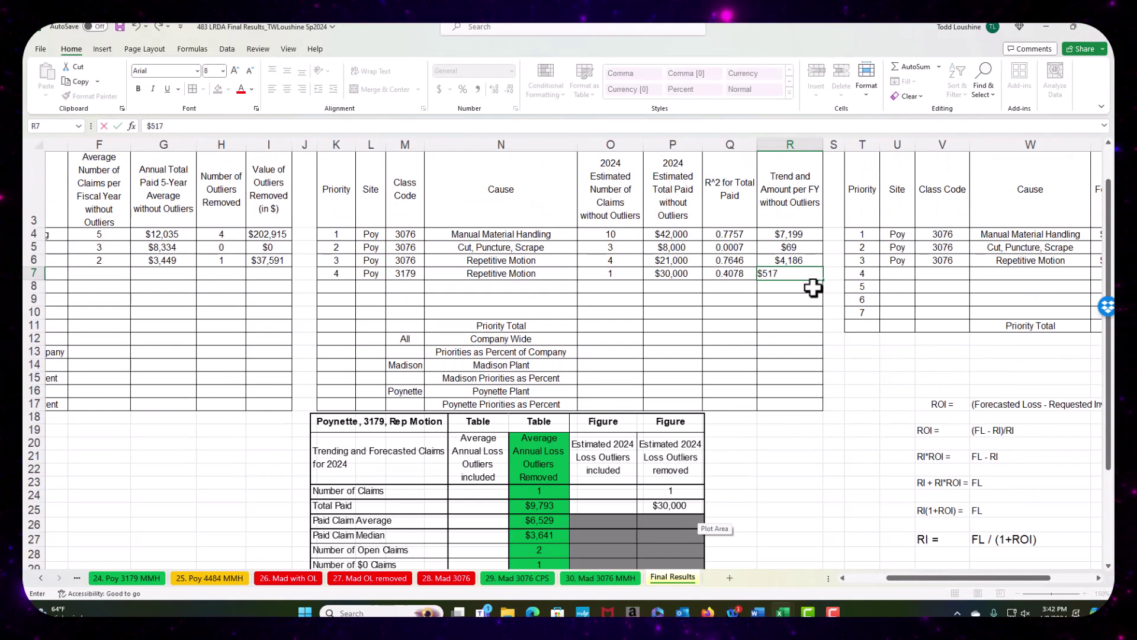
left_click(817, 354)
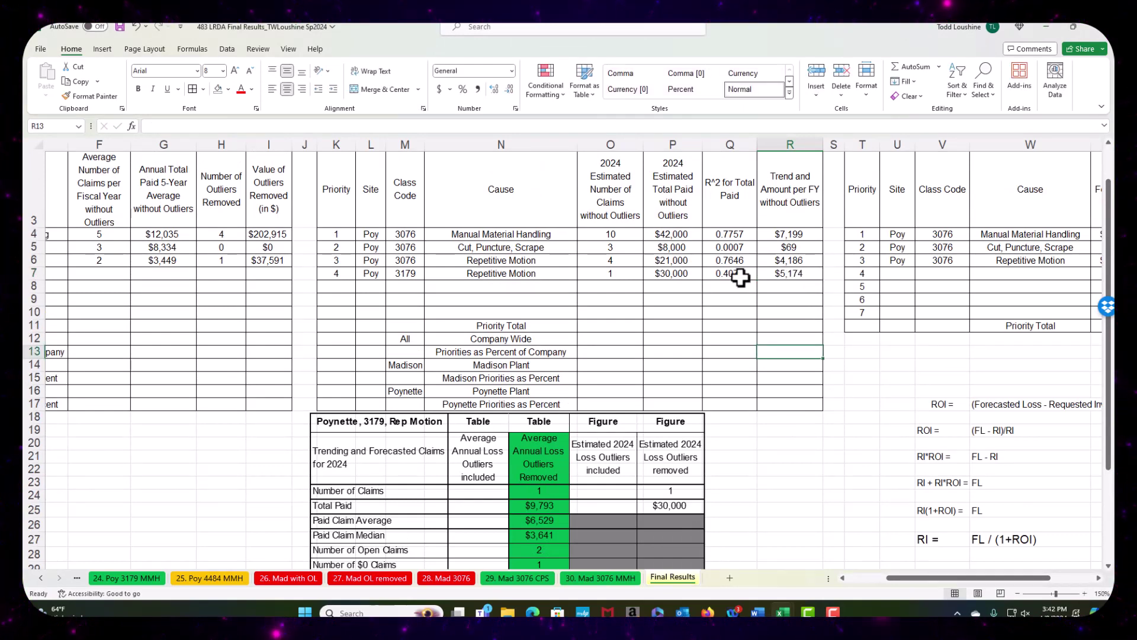
Step: Move the Poynette 3179 Rep Motion table picture to just beneath the first results table in columns B to I
left_click(885, 578)
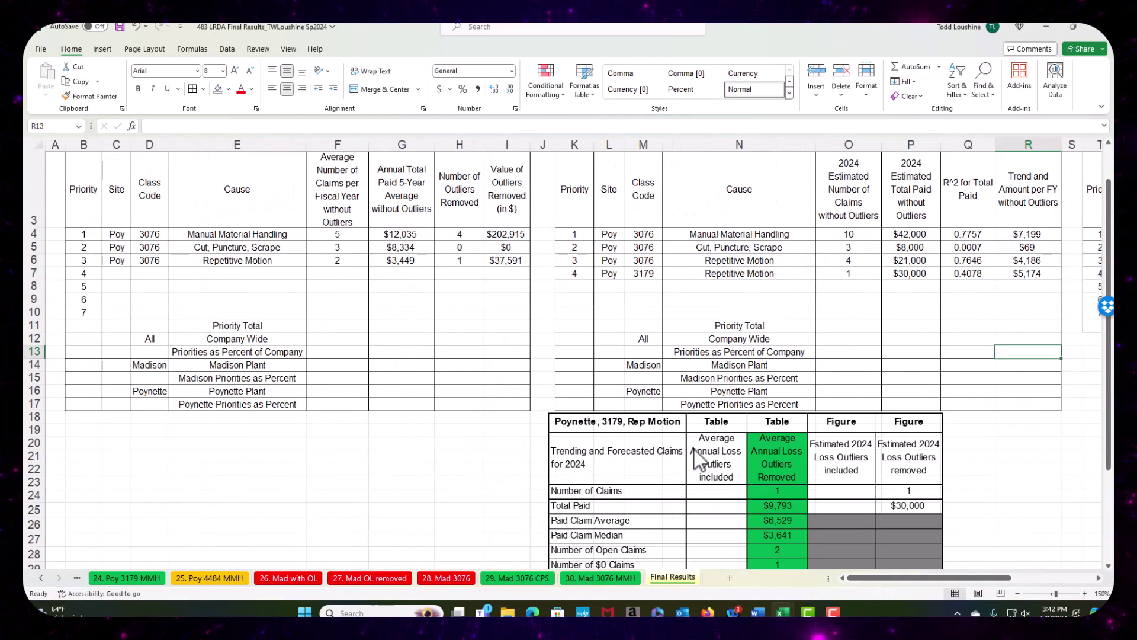
left_click_drag(702, 428, 281, 438)
scroll(449, 440, "down", 1)
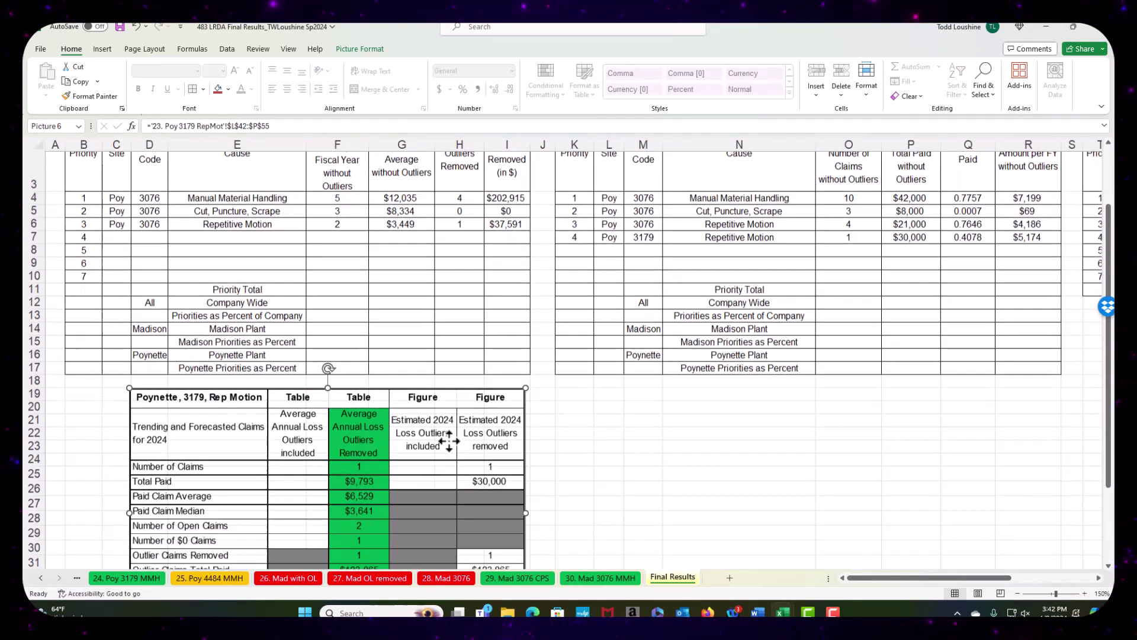
scroll(448, 440, "down", 1)
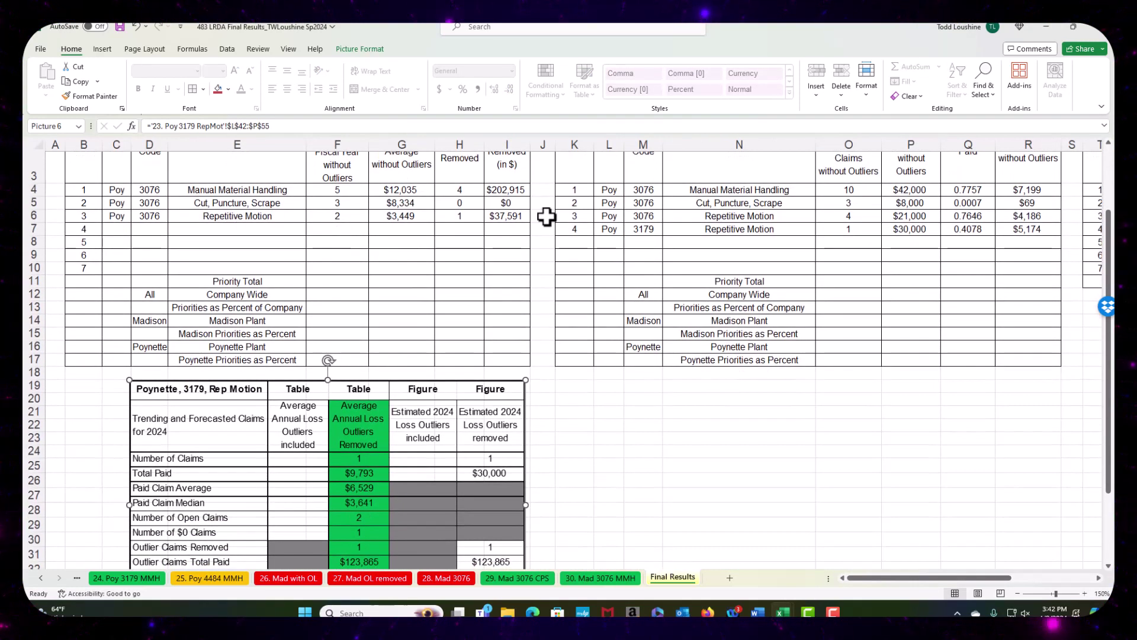
Step: Copy priority 4's site, class code and cause from L7:N7 into C7:E7 of the first results table
left_click_drag(613, 230, 711, 230)
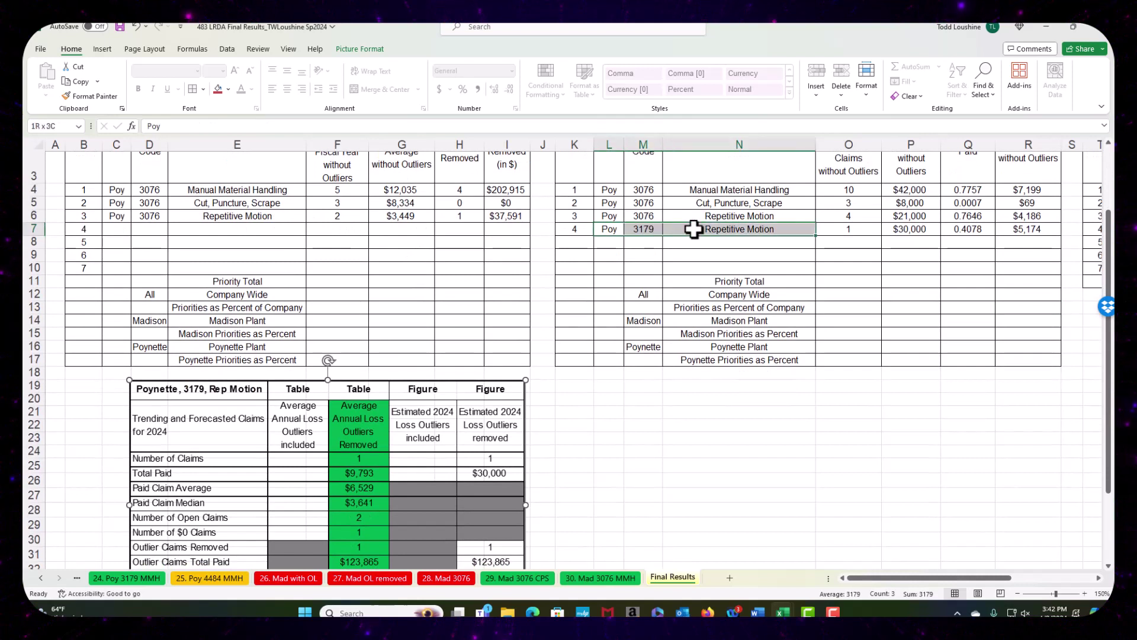
key("ctrl+c")
left_click(116, 229)
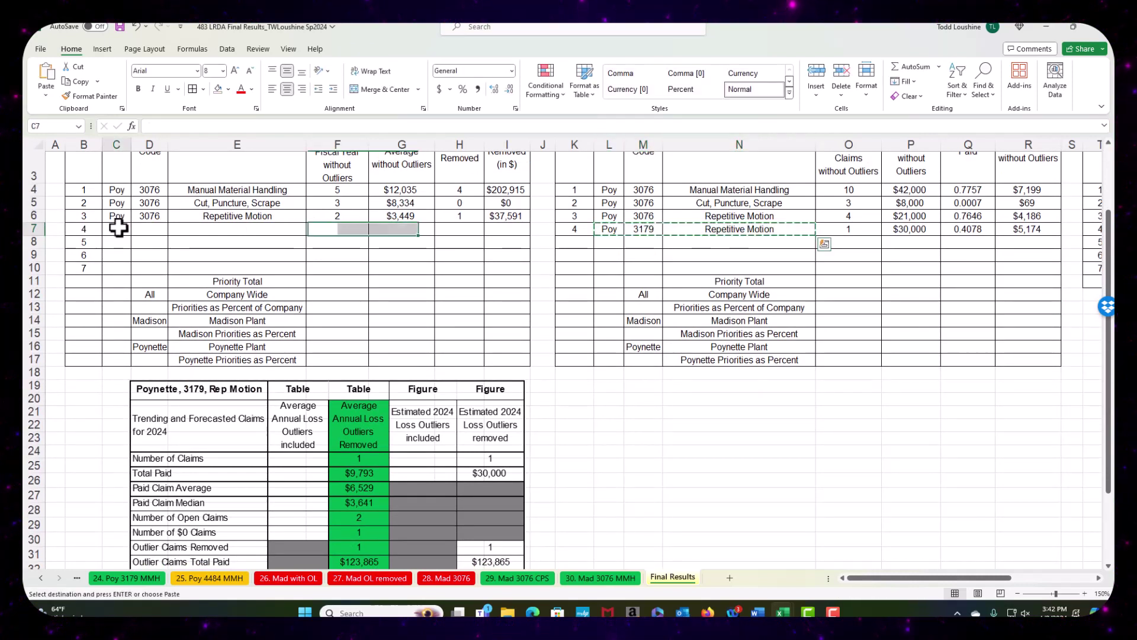
key("ctrl+v")
Step: Enter 1 average claim per fiscal year in F7 and $9,793 as the five-year average total paid in G7
left_click(352, 228)
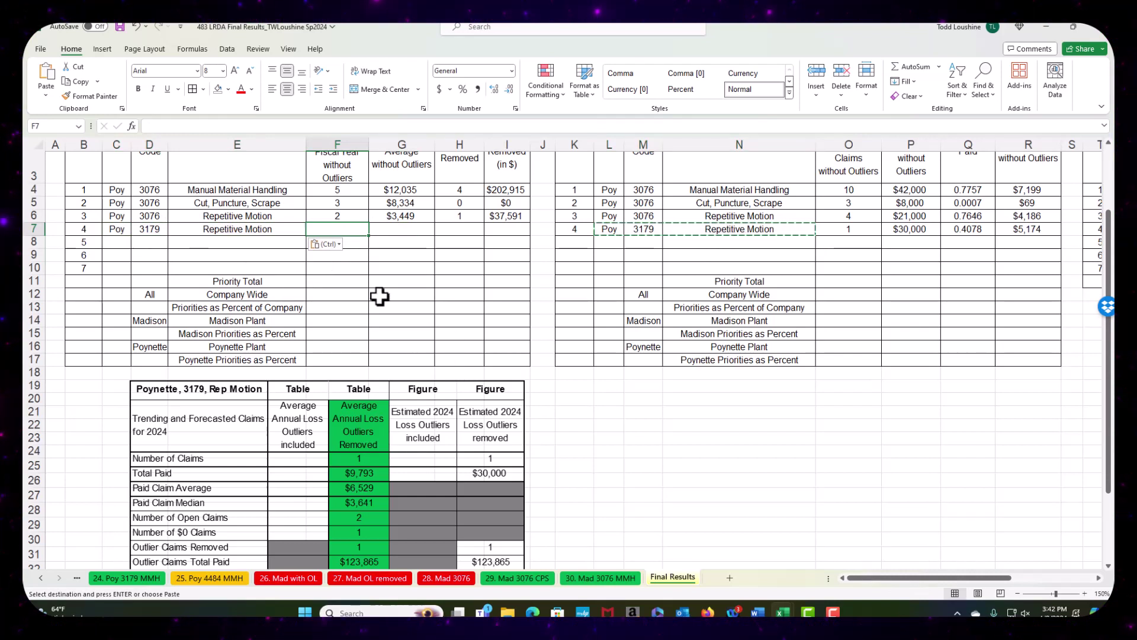
type("1")
left_click(410, 229)
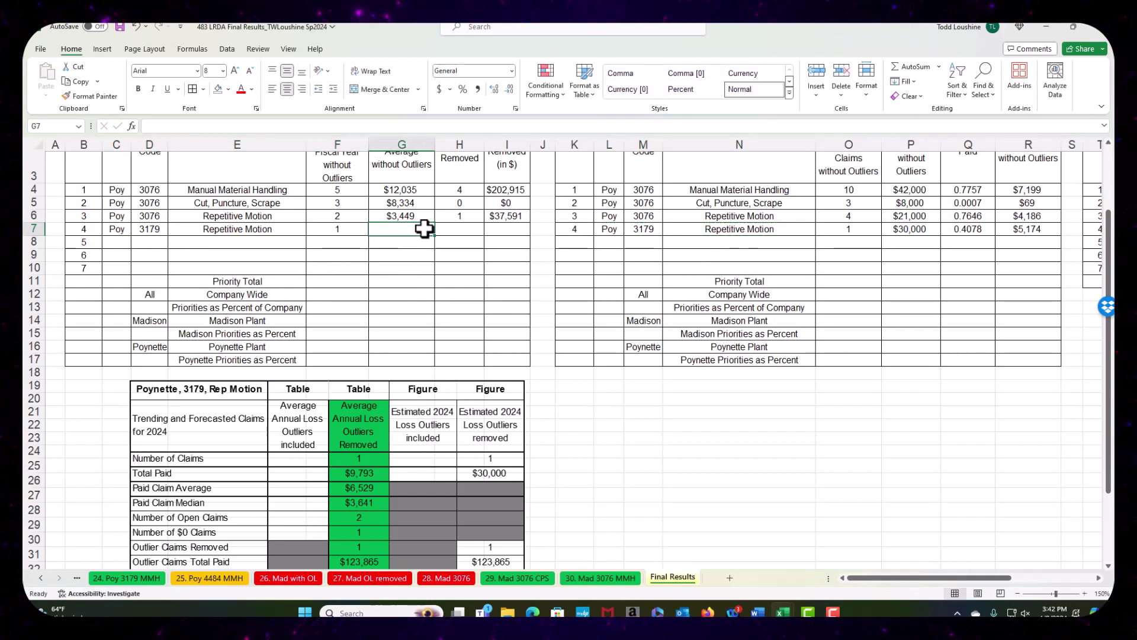
type("$9793")
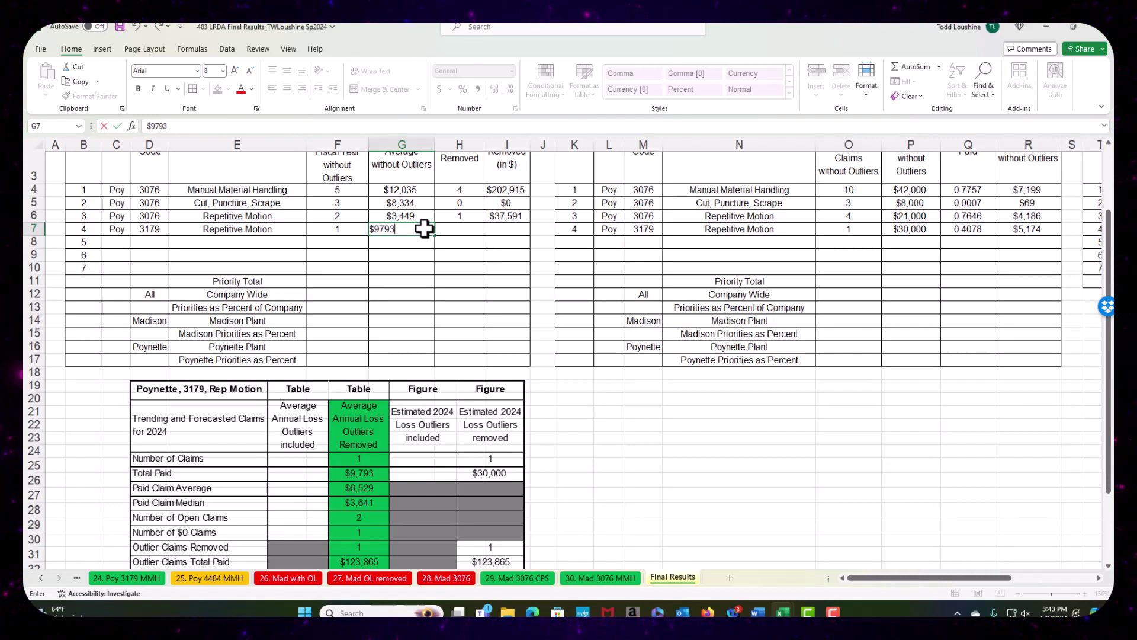
key("Tab")
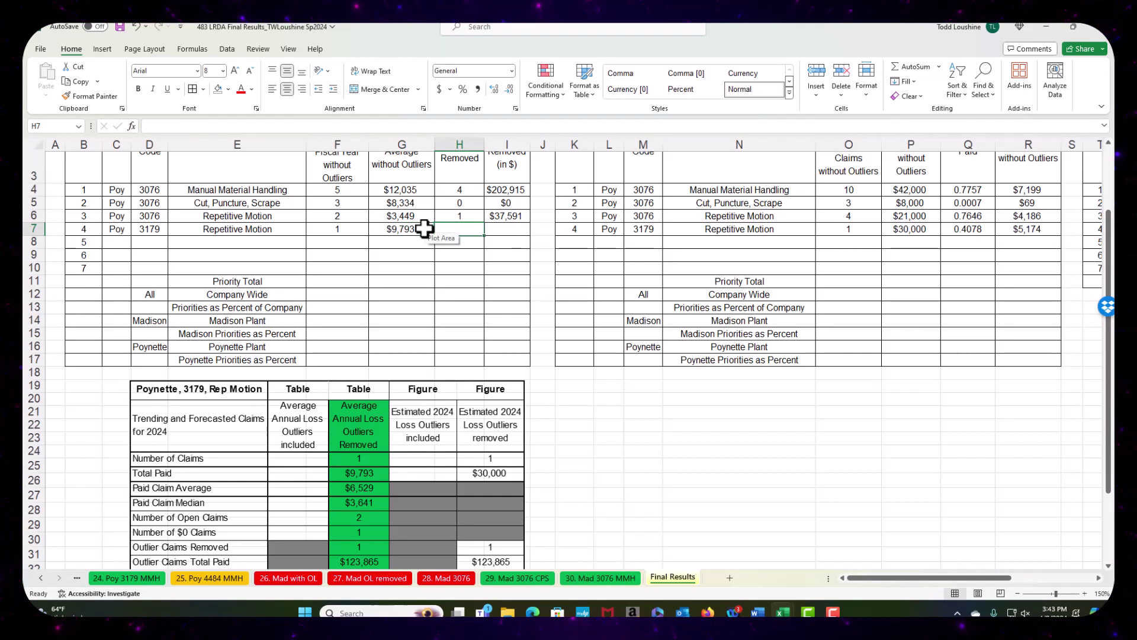
Step: Record priority 4's outliers as 1 removed in H7 with a value of $123,865 in I7
type("1")
key("Tab")
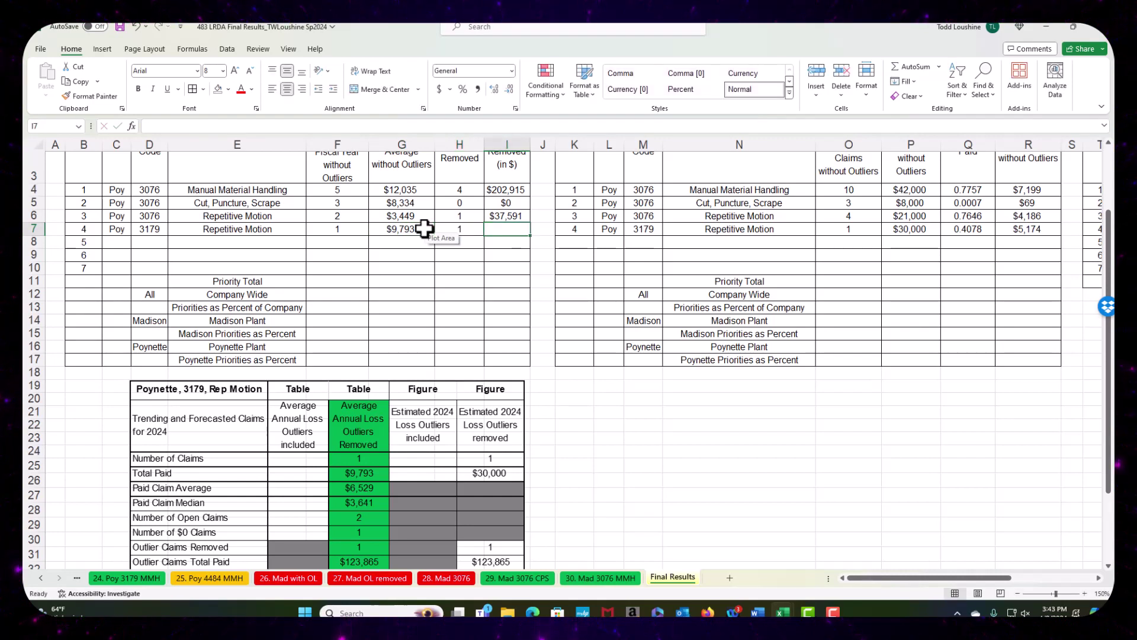
type("$123")
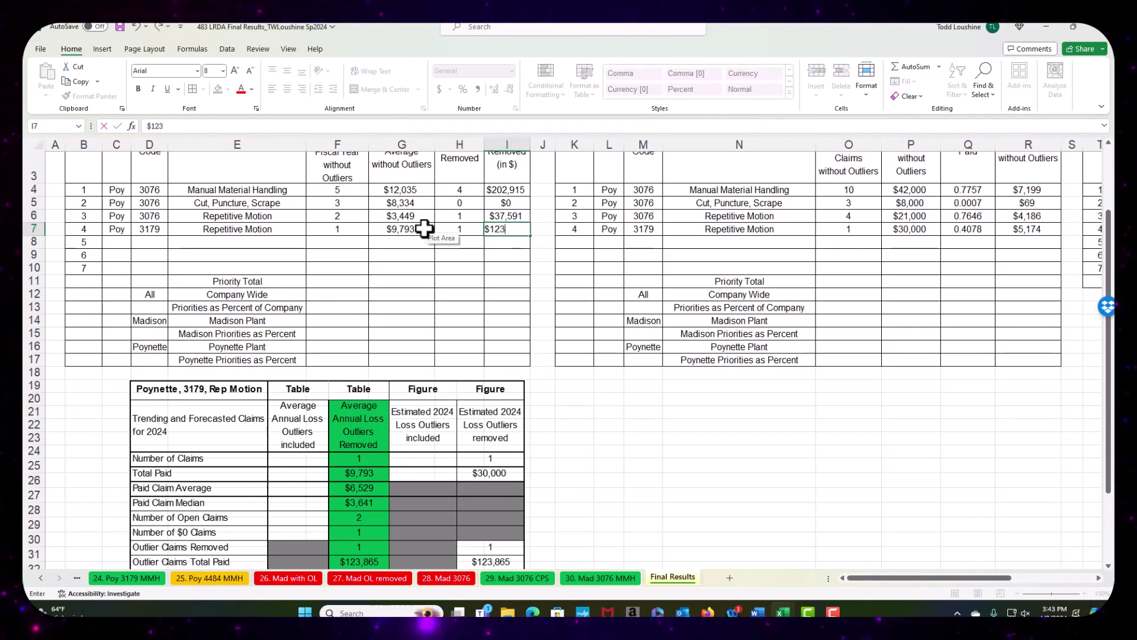
type(",865")
key("Return")
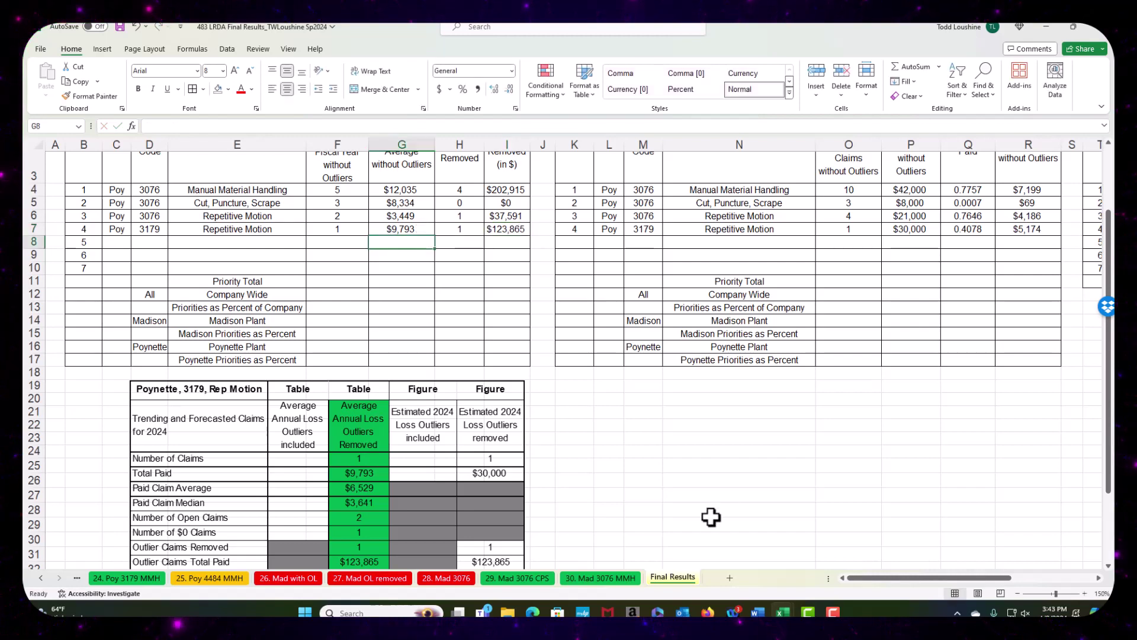
Step: Copy priority 4's site, class code and cause from C7:E7 into U7:W7 of the requested investments table
left_click_drag(873, 579, 955, 580)
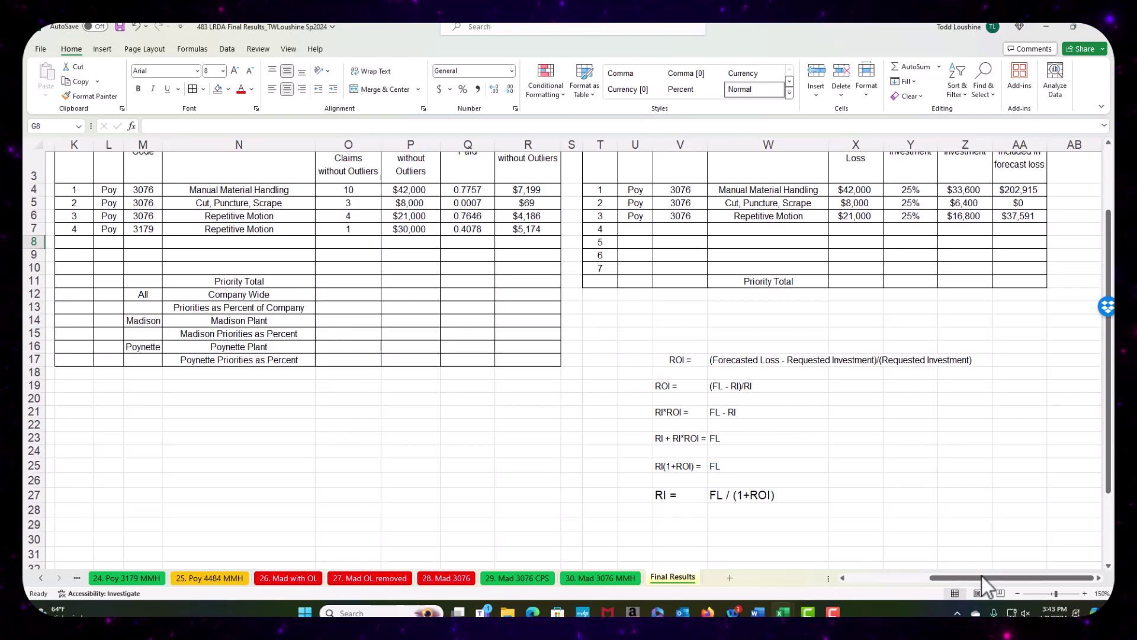
left_click_drag(982, 577, 933, 576)
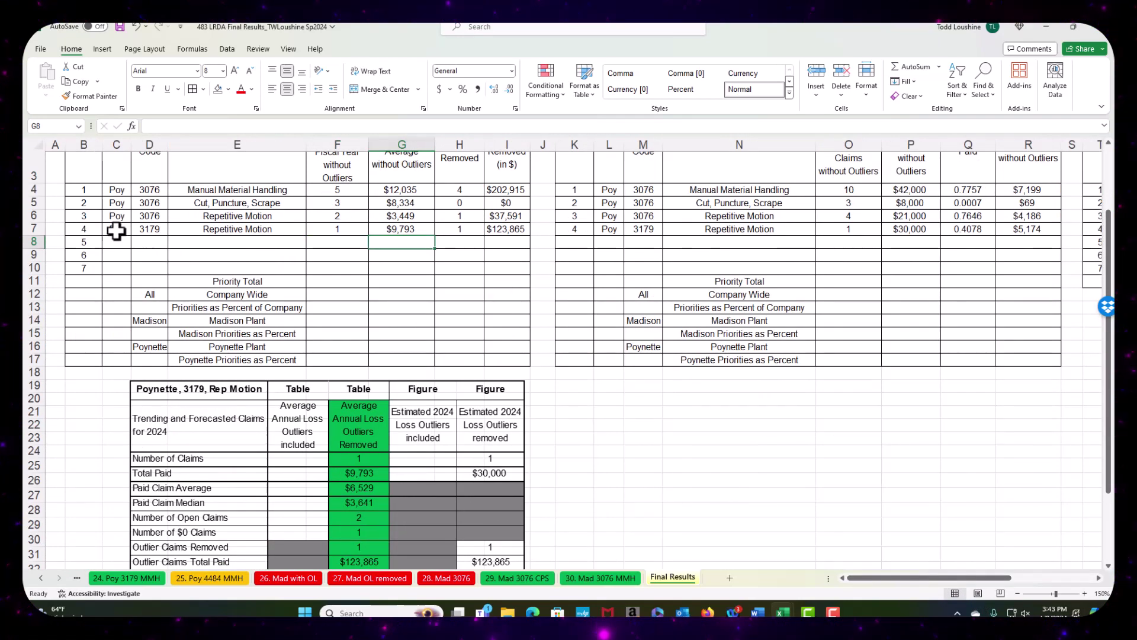
left_click_drag(116, 228, 216, 228)
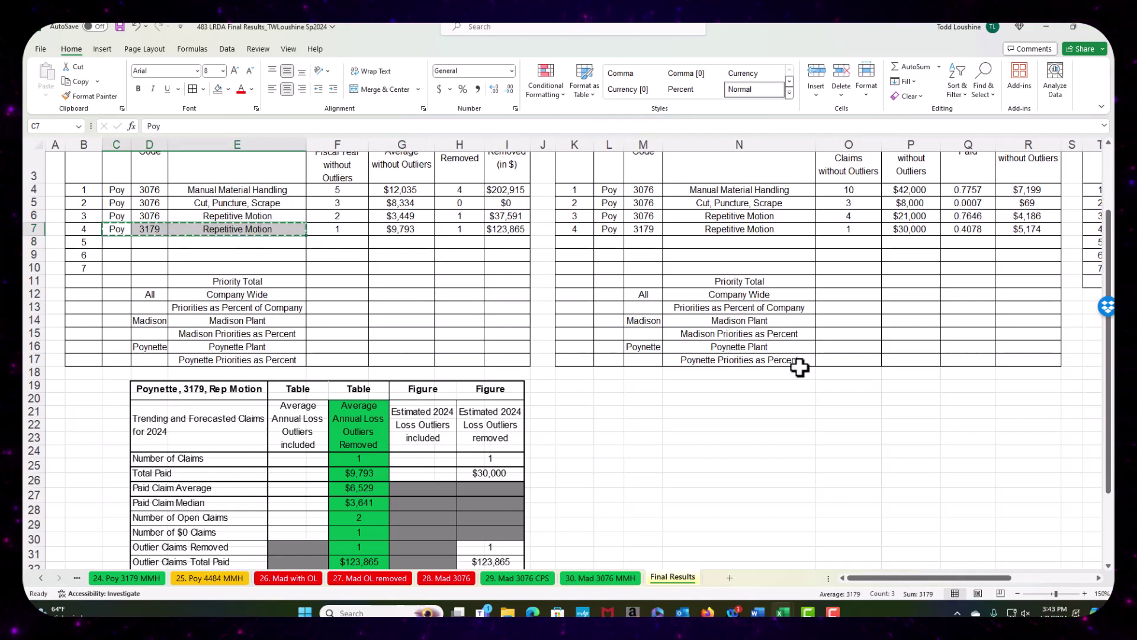
key("ctrl+c")
left_click_drag(877, 578, 959, 577)
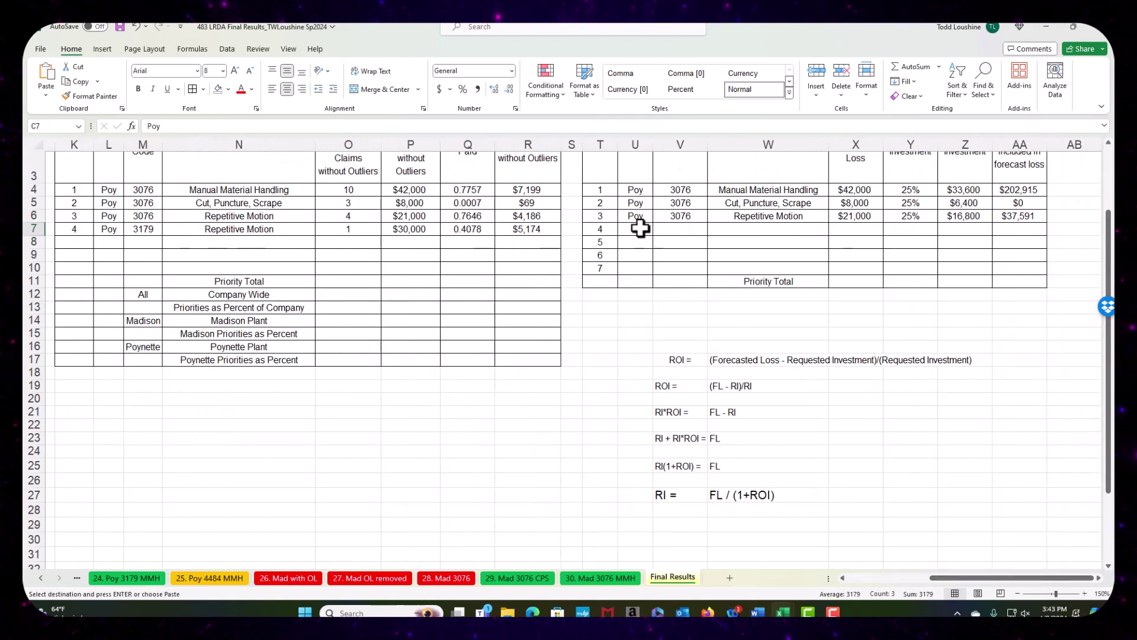
left_click(640, 228)
key("ctrl+v")
left_click(861, 229)
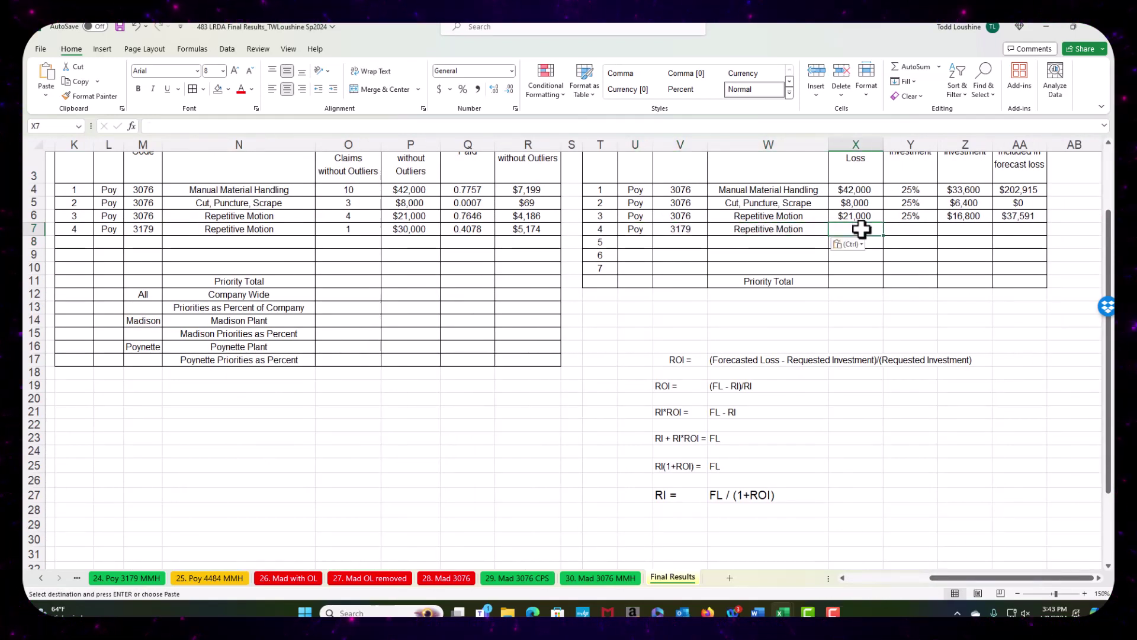
type("=")
left_click_drag(995, 577, 912, 577)
left_click(401, 189)
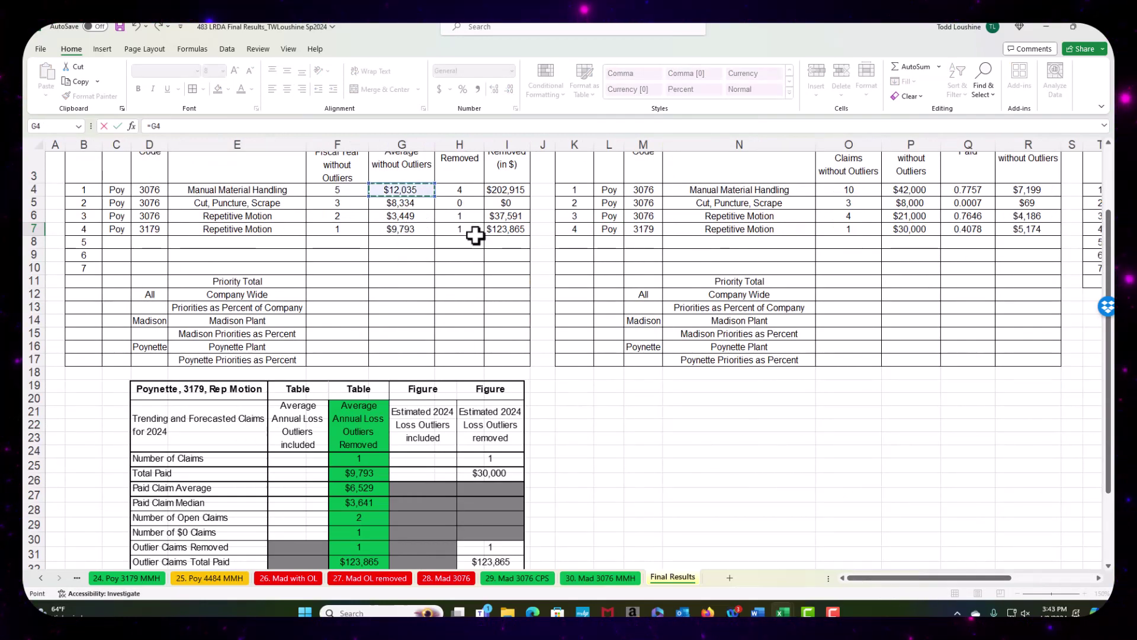
key("Down")
key("Down")
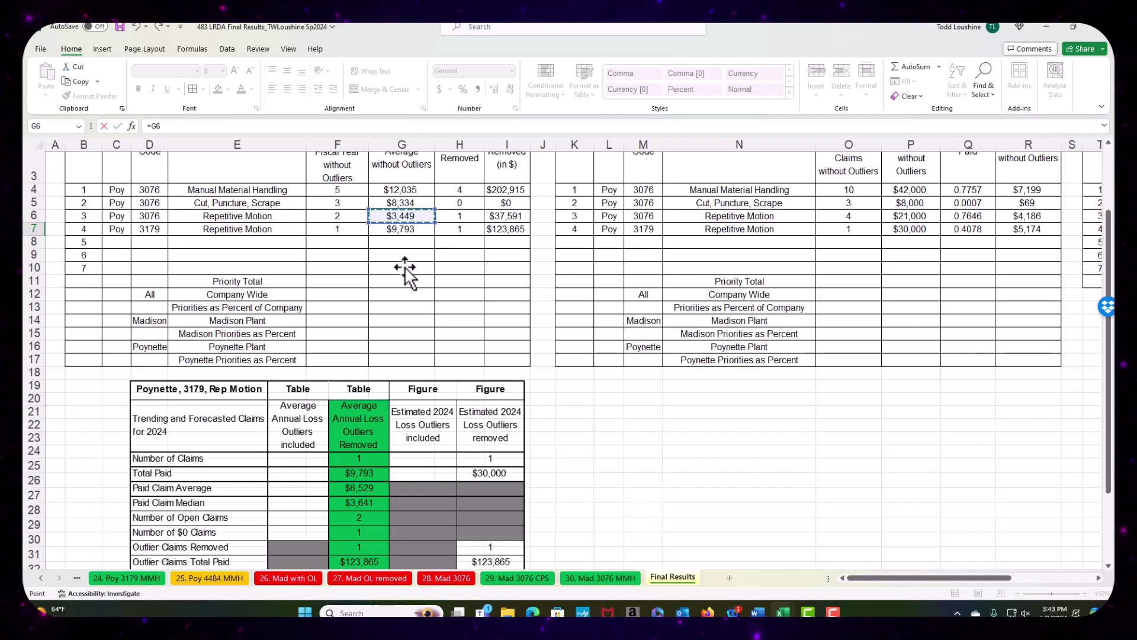
key("Escape")
key("Down")
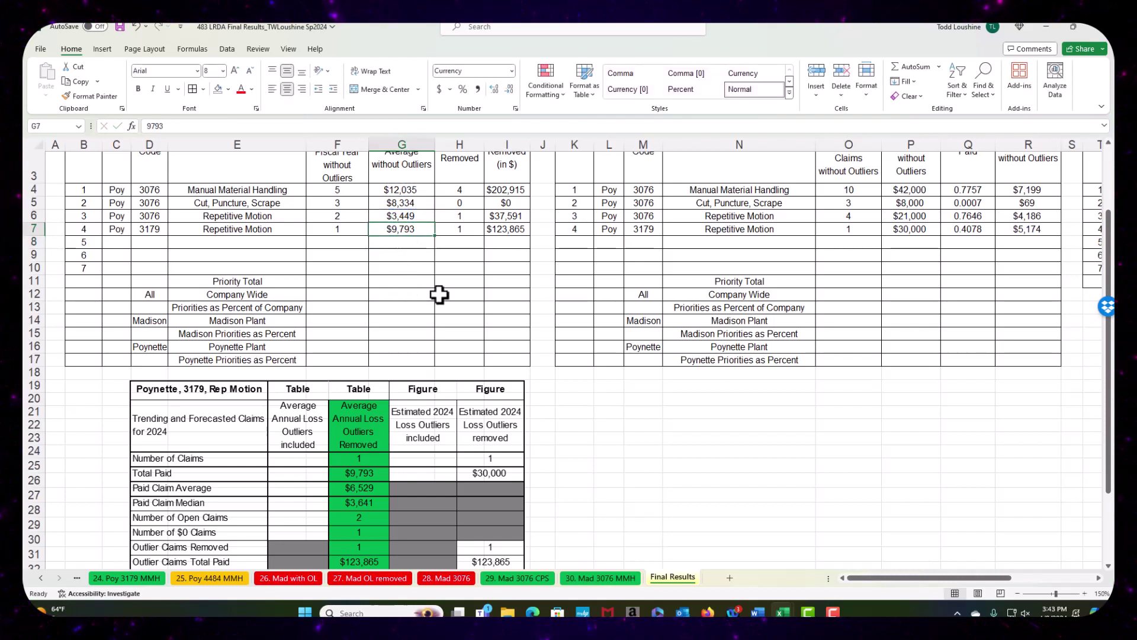
key("Down")
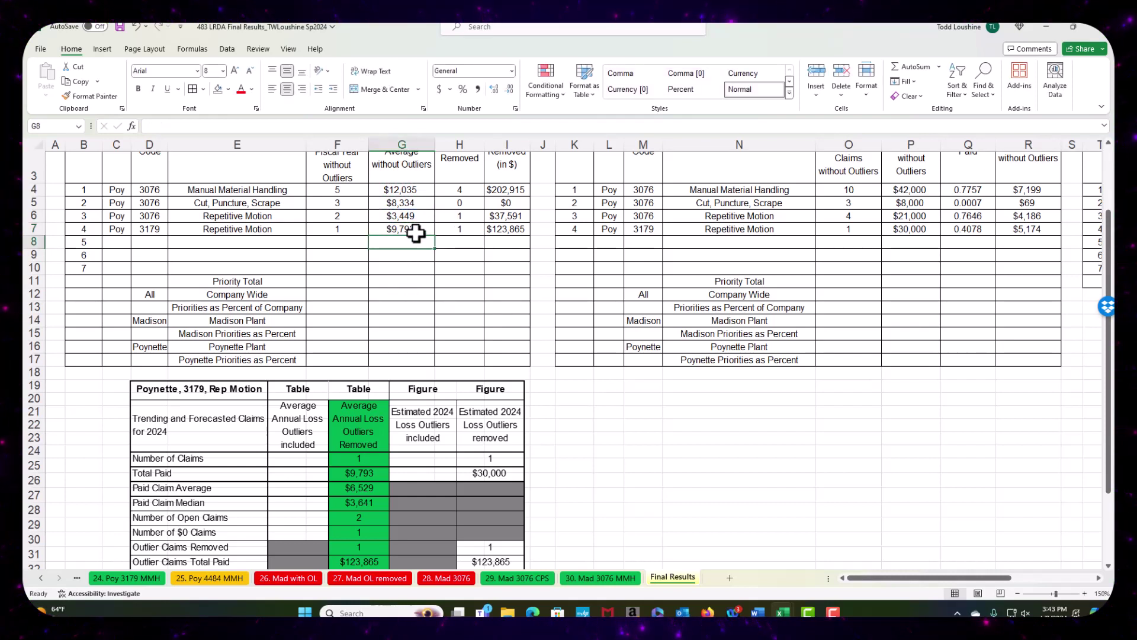
Step: Link priority 4's 2024 forecasted loss in X7 to its five-year average total paid in G7
left_click_drag(961, 579, 1044, 579)
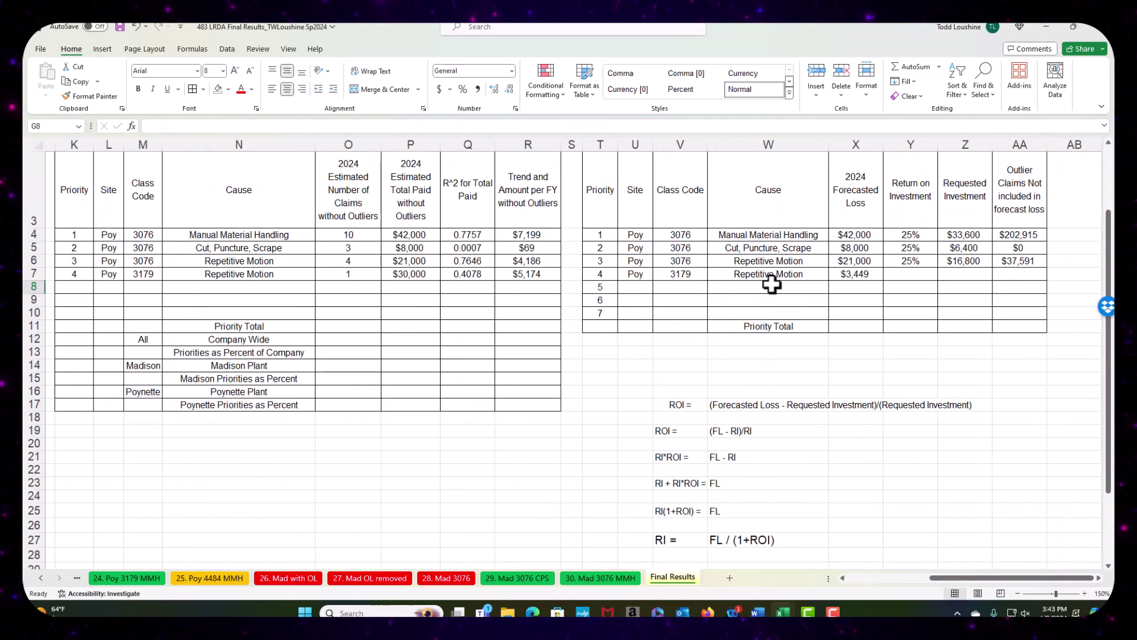
left_click(865, 273)
type("=")
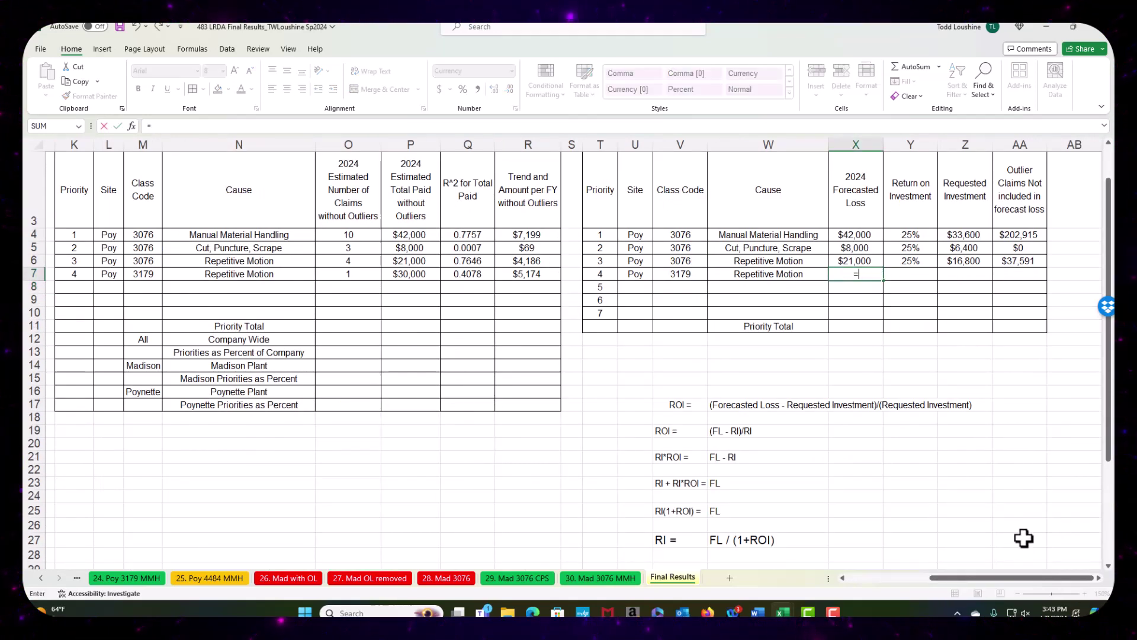
left_click_drag(1017, 576, 872, 592)
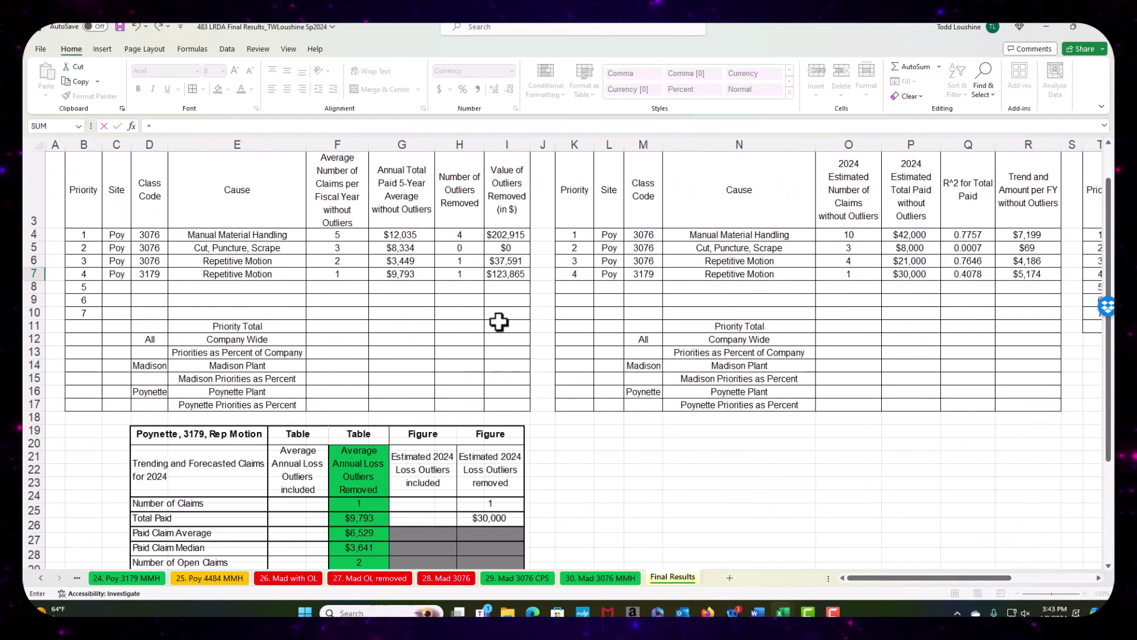
left_click(418, 276)
key("Return")
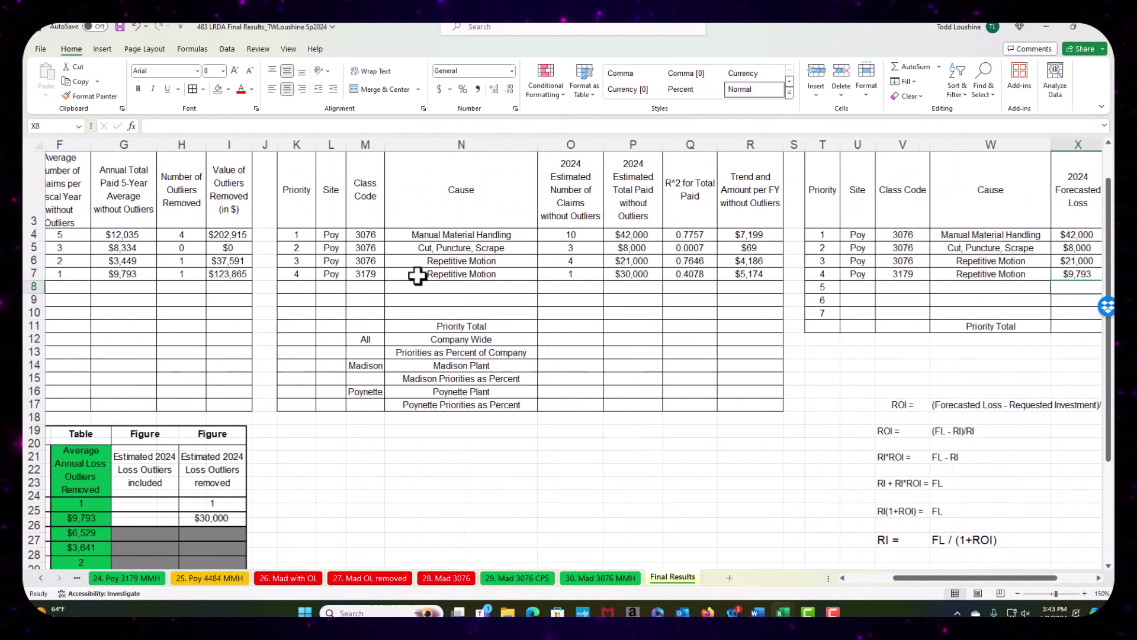
Step: Enter a 25% return on investment for priority 4 in Y7 and extend the requested investment formula from Z6 to Z7
left_click(1074, 272)
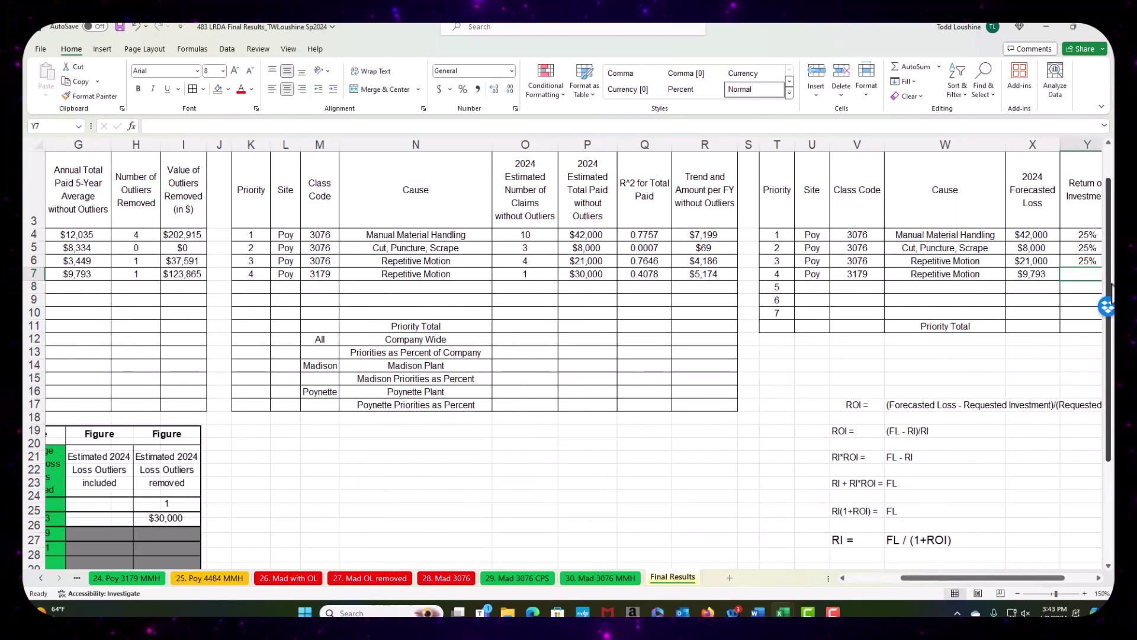
scroll(1111, 291, "right", 1)
type("25%")
key("Tab")
scroll(1112, 290, "right", 1)
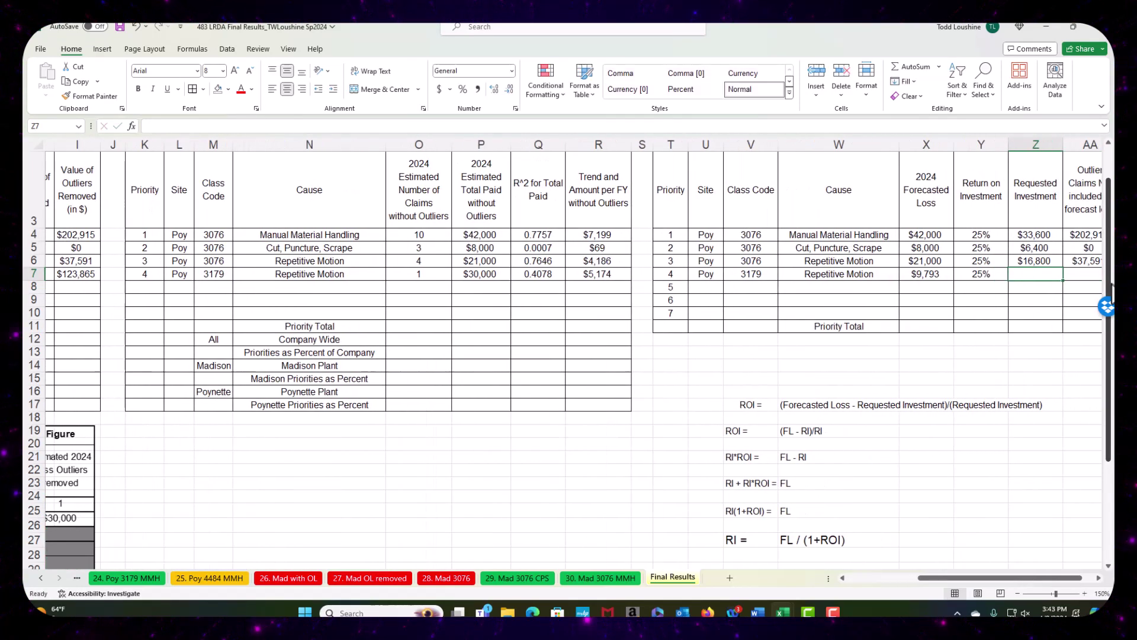
left_click(1045, 262)
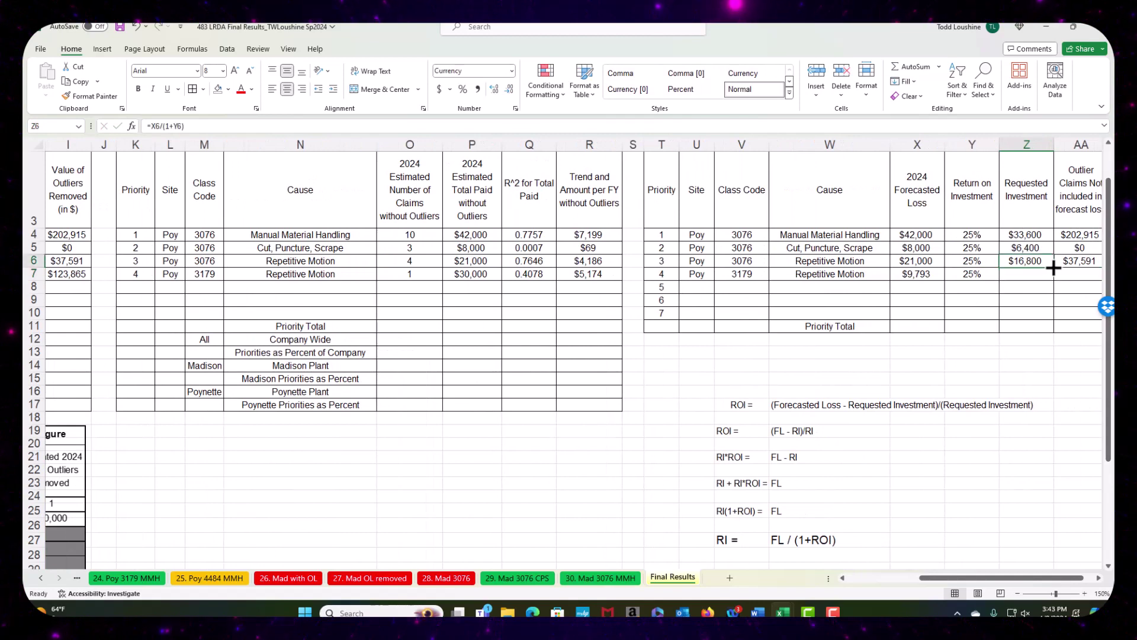
left_click_drag(1055, 272, 1055, 281)
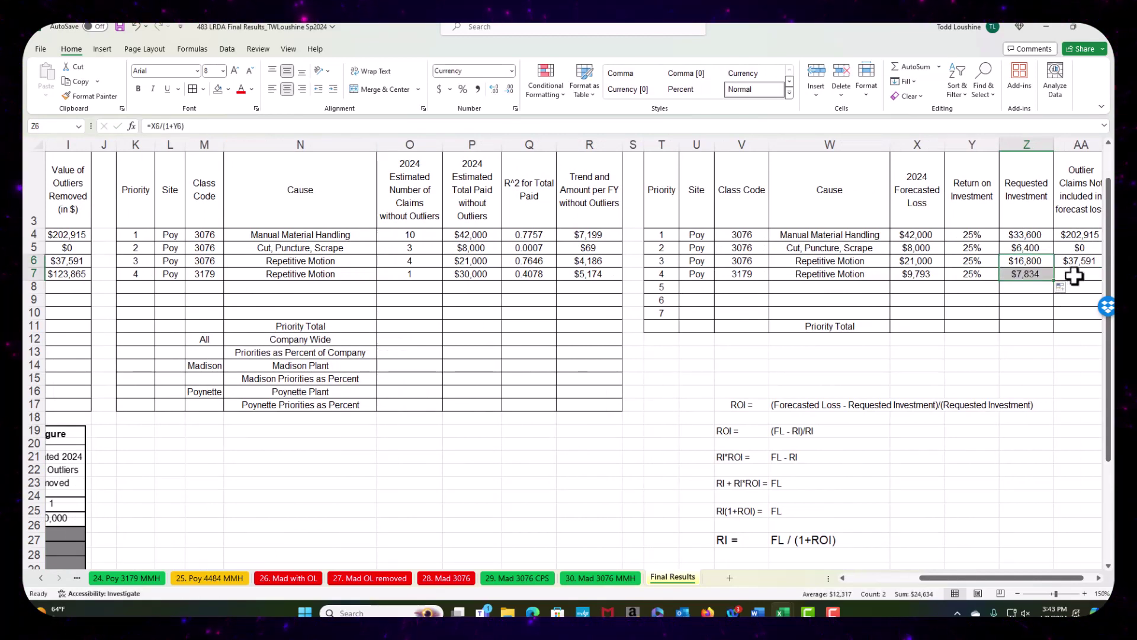
Step: Link priority 4's outlier claims not included in forecast loss in AA7 to the outlier value in I7
left_click(1074, 274)
type("=")
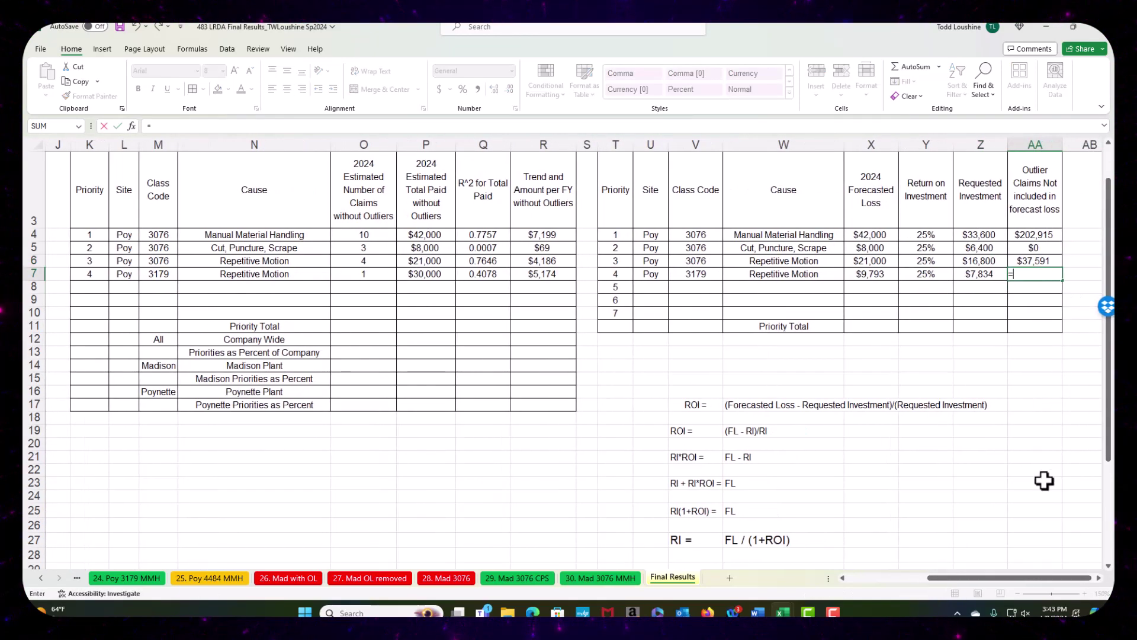
left_click_drag(1061, 574, 988, 577)
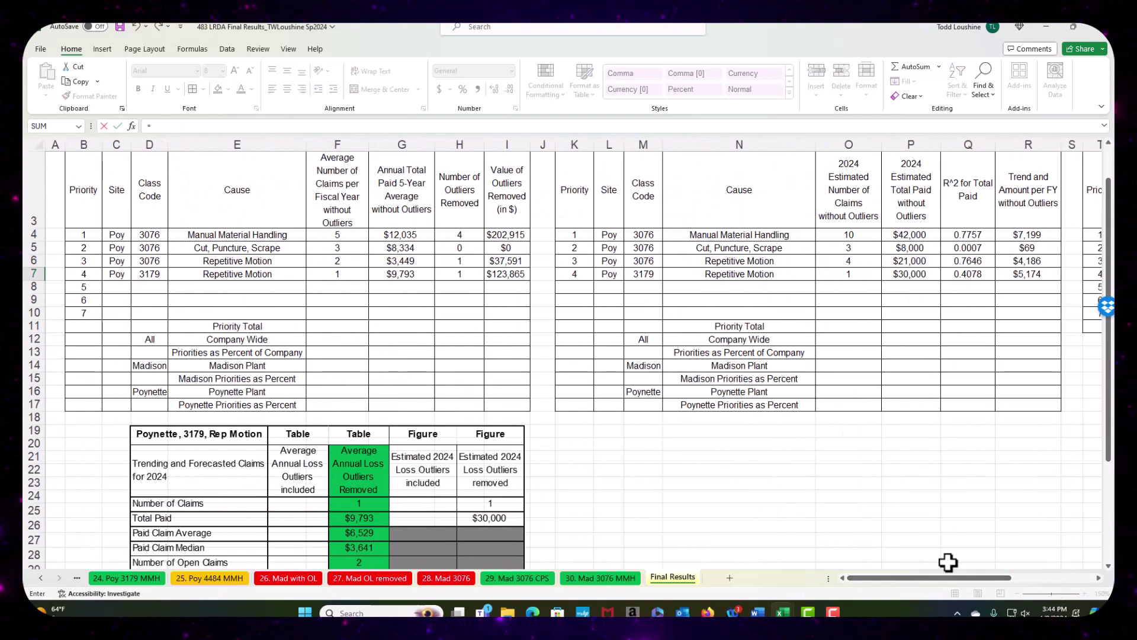
left_click(509, 275)
key("Return")
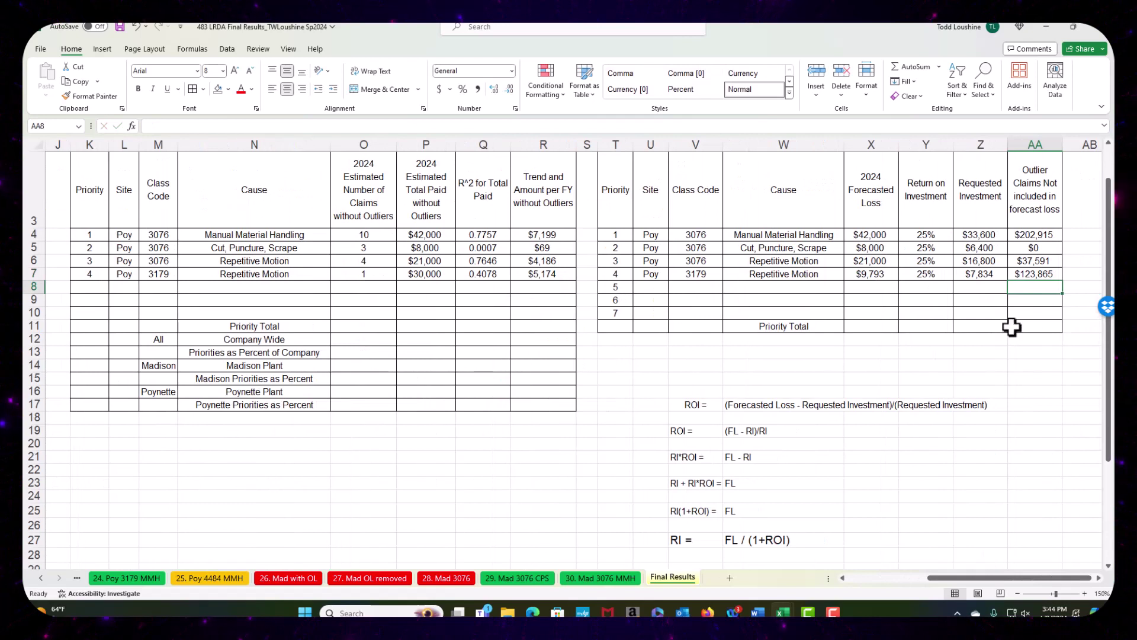
Step: Total the 2024 forecasted losses X4:X10 with a SUM formula in the Priority Total cell X11
left_click(884, 329)
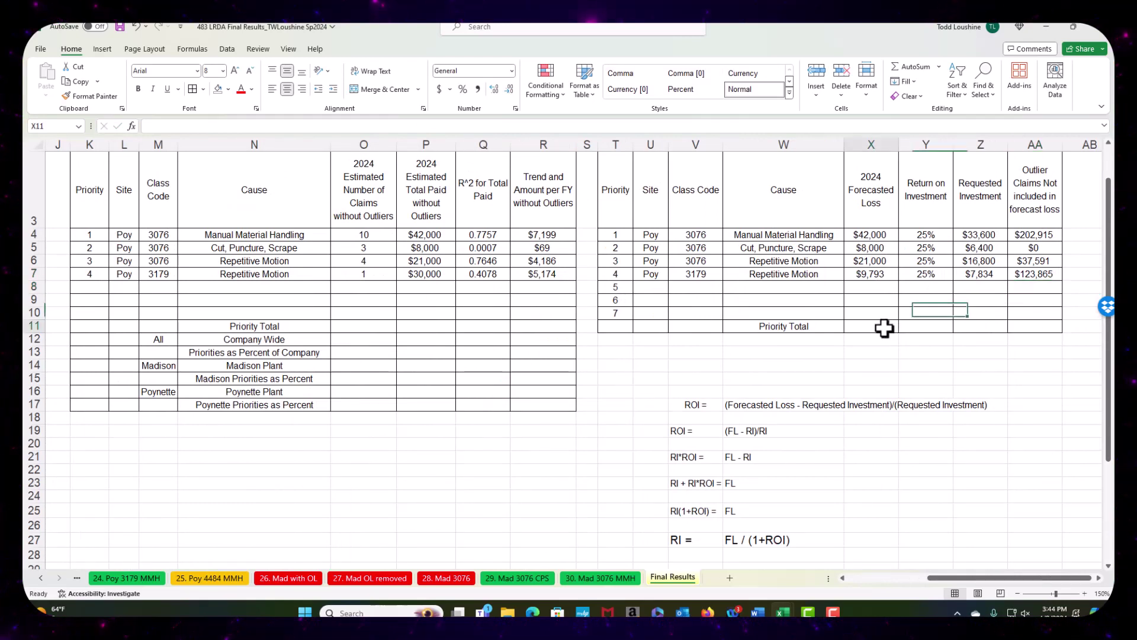
type("=sum(")
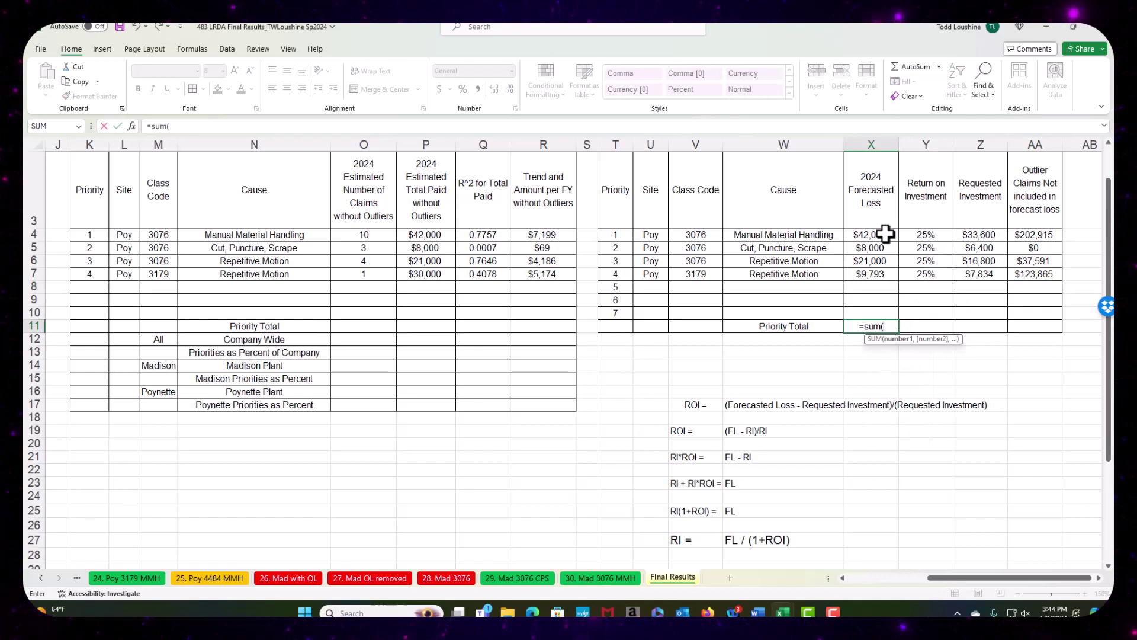
left_click_drag(887, 235, 886, 314)
key("Return")
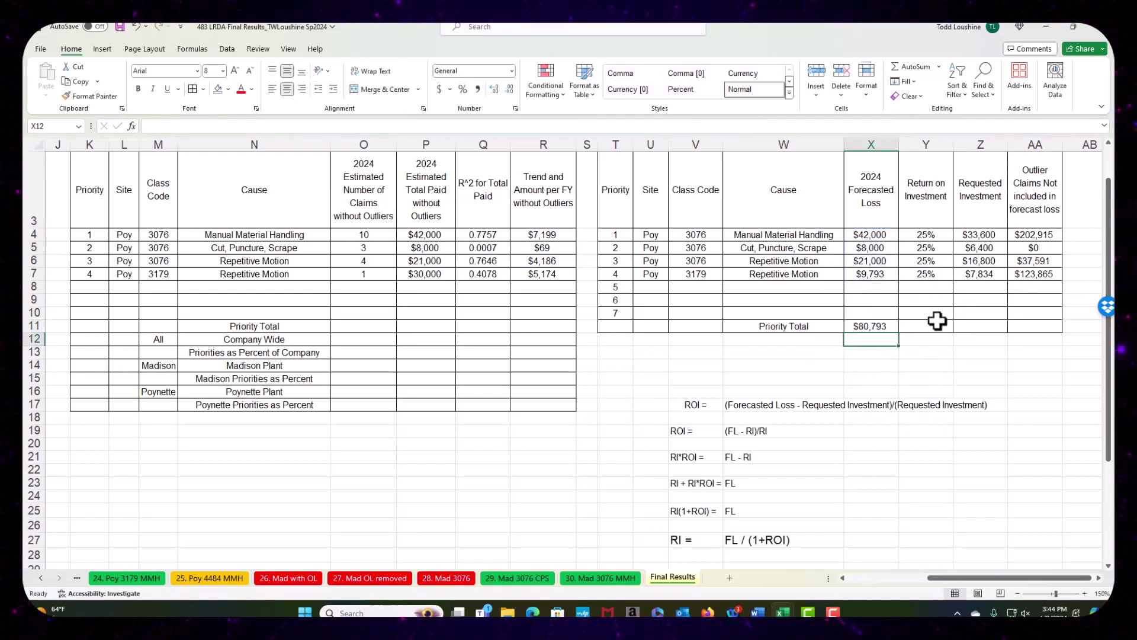
Step: Copy the Priority Total formula from X11 to Z11 and AA11 for requested investment and outlier claims
left_click(887, 327)
left_click(974, 325)
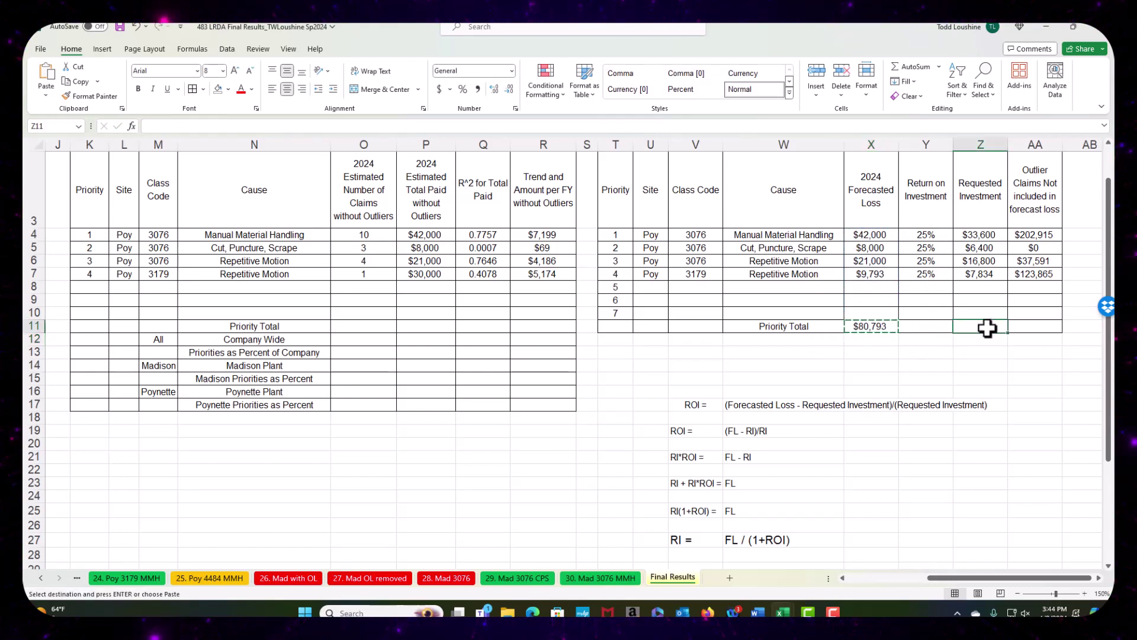
key("ctrl+v")
key("ctrl")
key("Escape")
left_click(1046, 327)
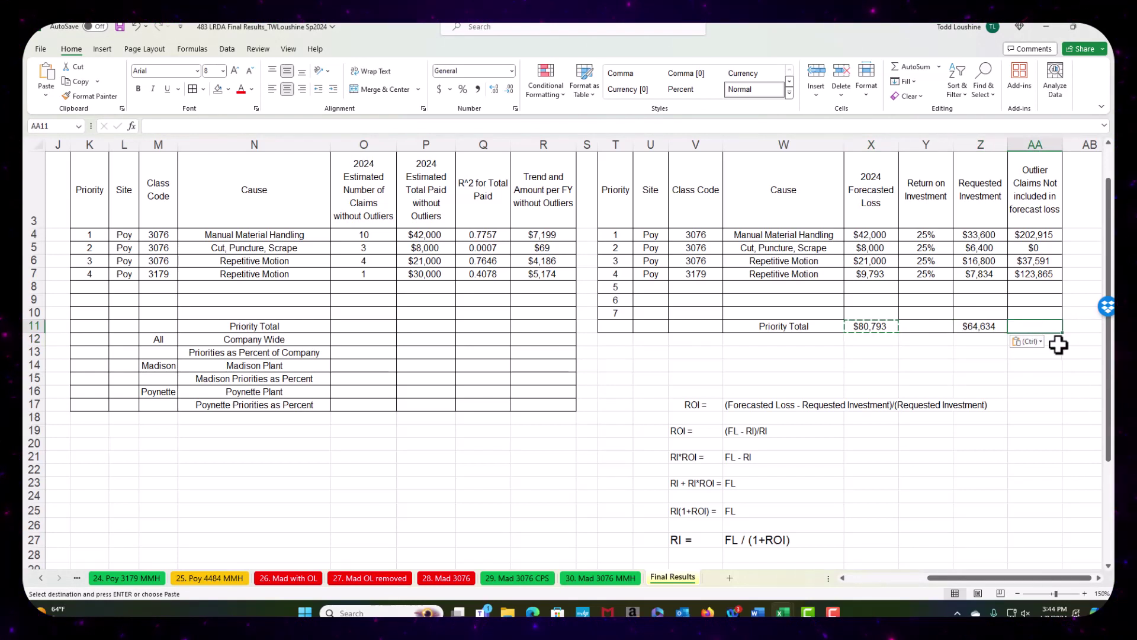
key("ctrl+v")
left_click(1036, 404)
Step: Enter 25% as the Priority Total return on investment in Y11 and fill 25% down for priorities 5 to 7
left_click(931, 327)
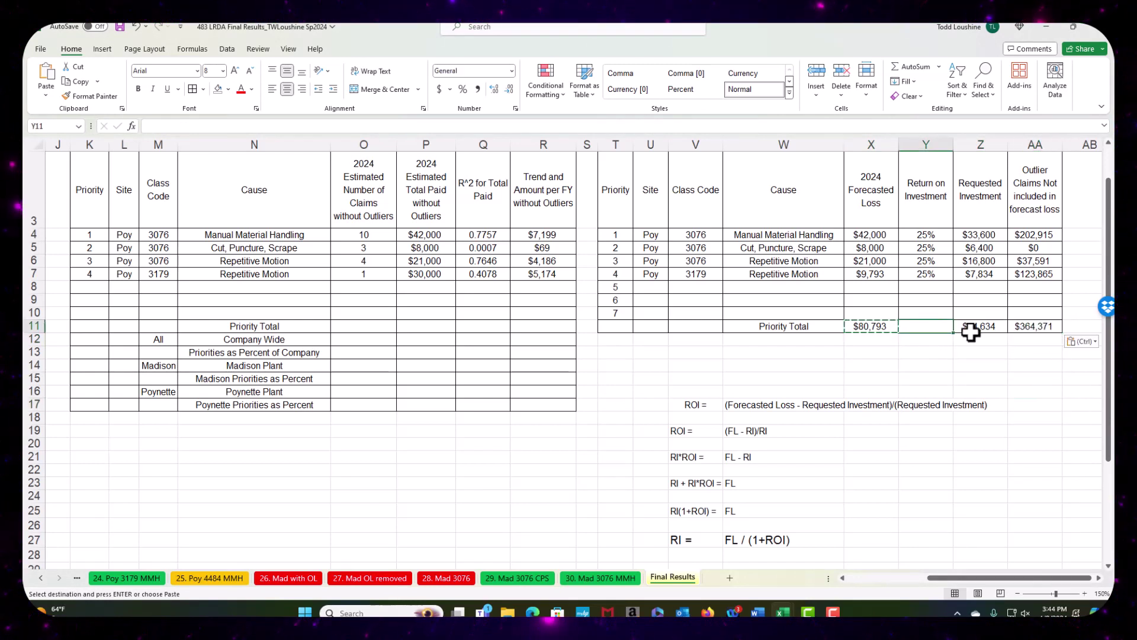
type("25")
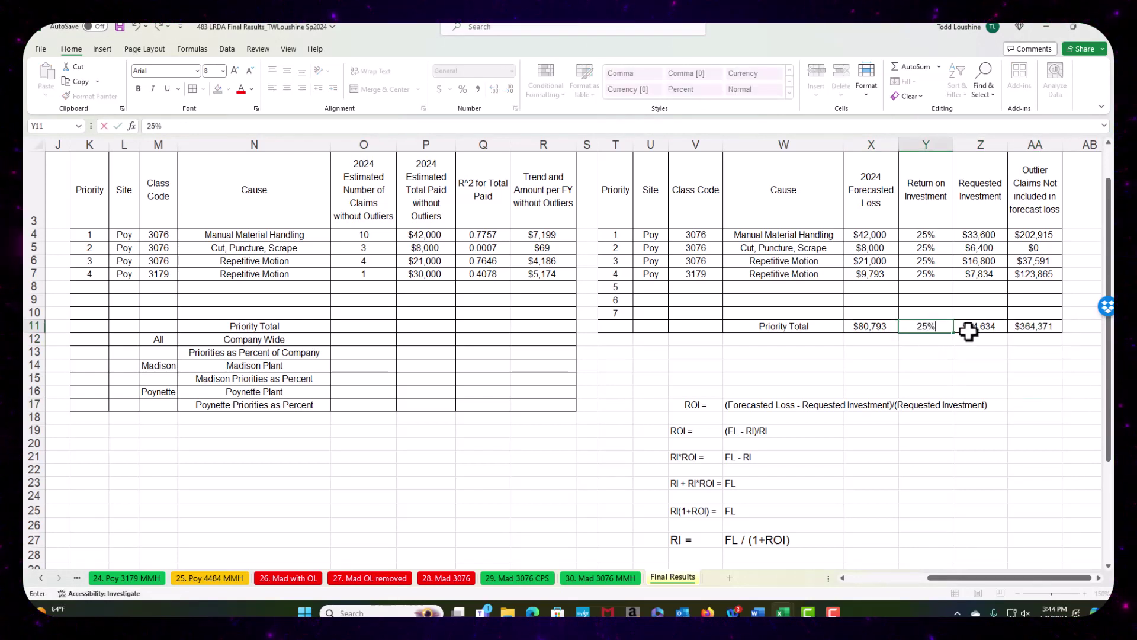
type("5")
left_click_drag(930, 249, 945, 318)
left_click(1002, 364)
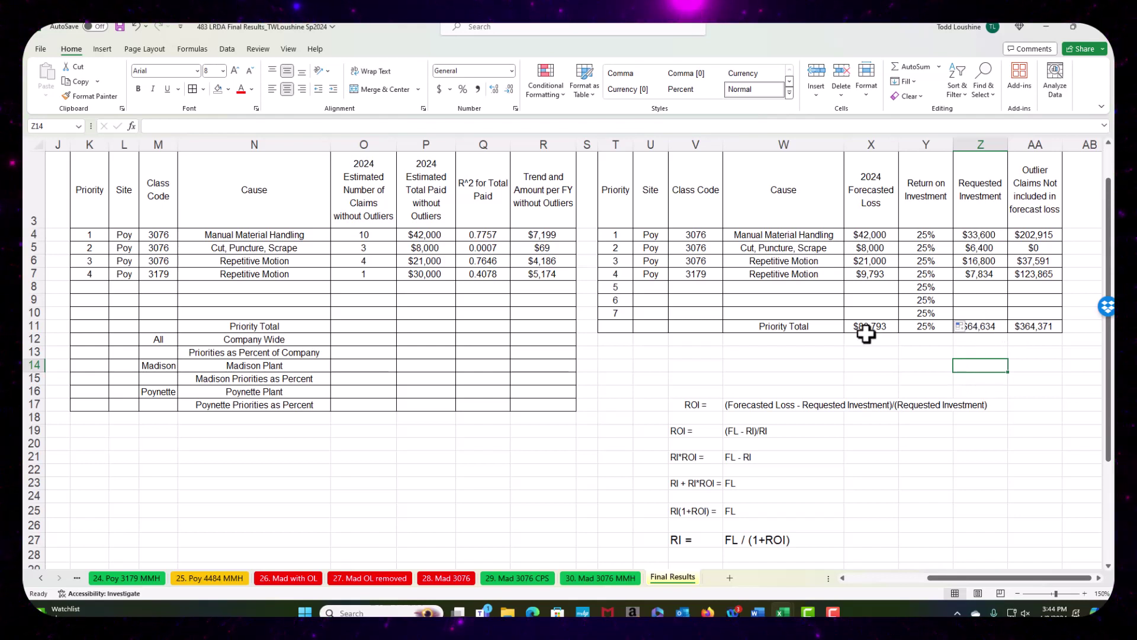
Step: Save the workbook
left_click(852, 367)
type("=")
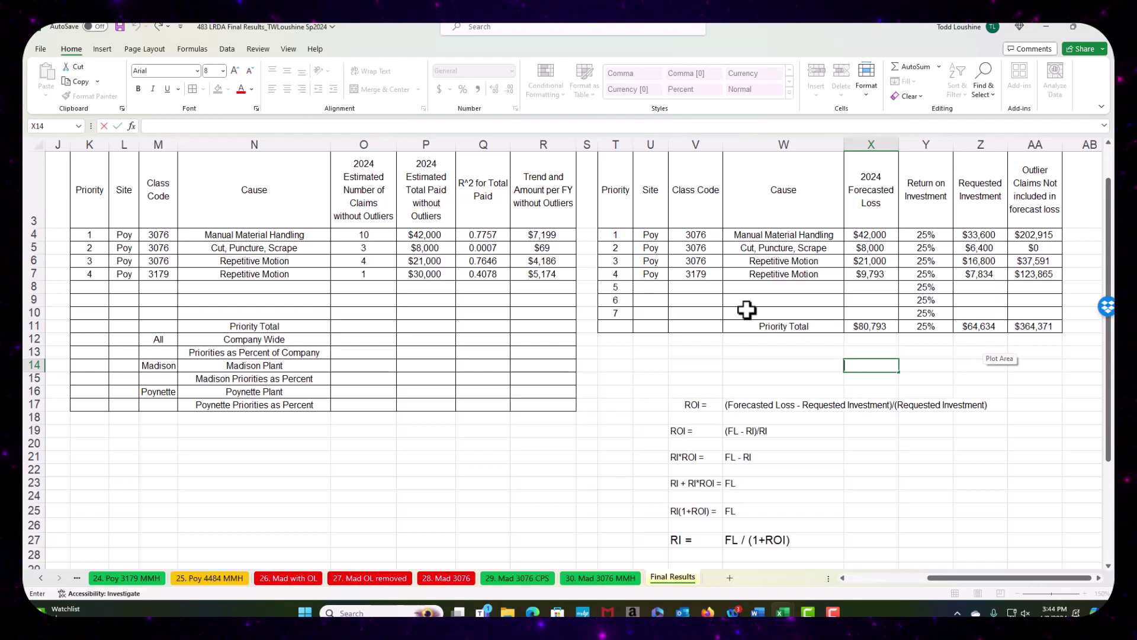
left_click_drag(1014, 587, 920, 588)
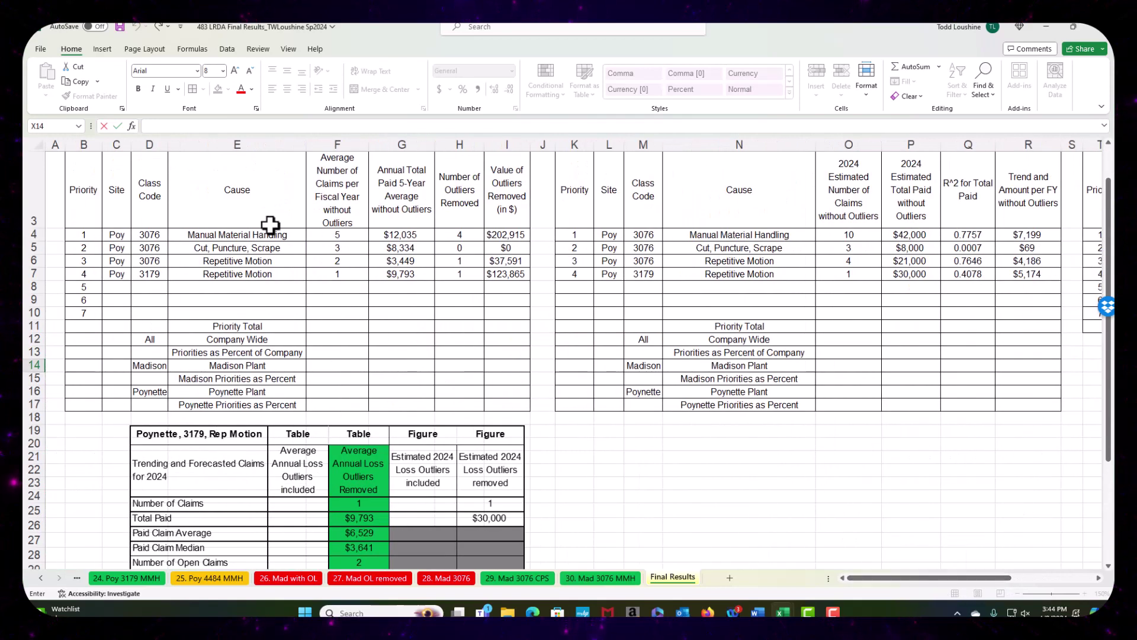
left_click(119, 27)
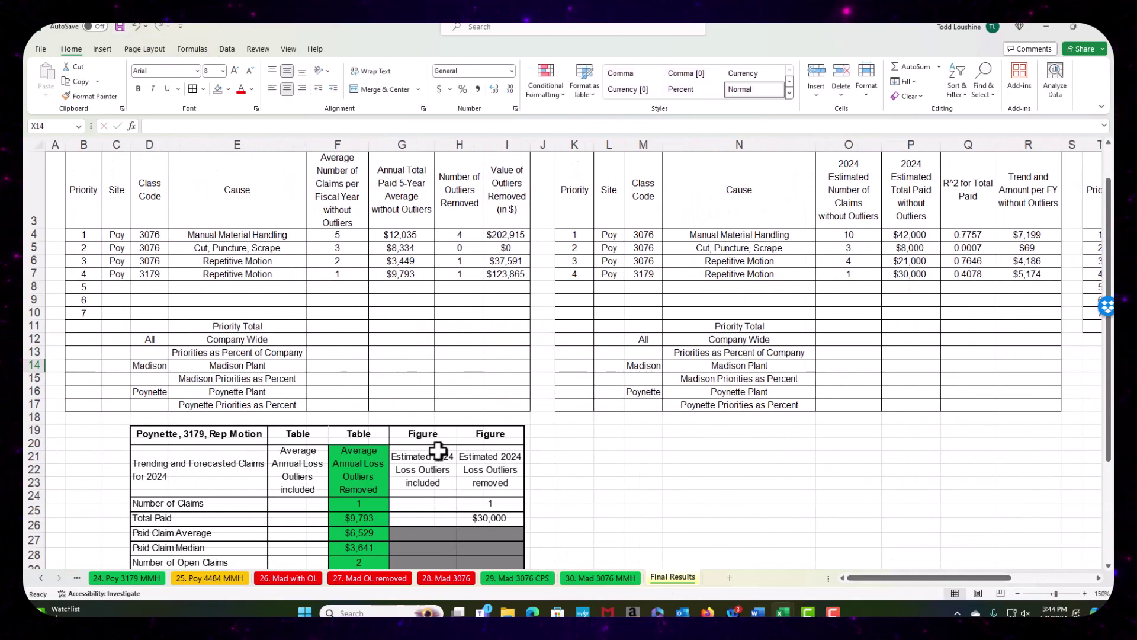
Step: Shrink the Poynette 3179 Rep Motion table picture and place it beside the Poynette 3076 Repetitive Motion picture, starting near T36
left_click(525, 425)
scroll(741, 401, "down", 5)
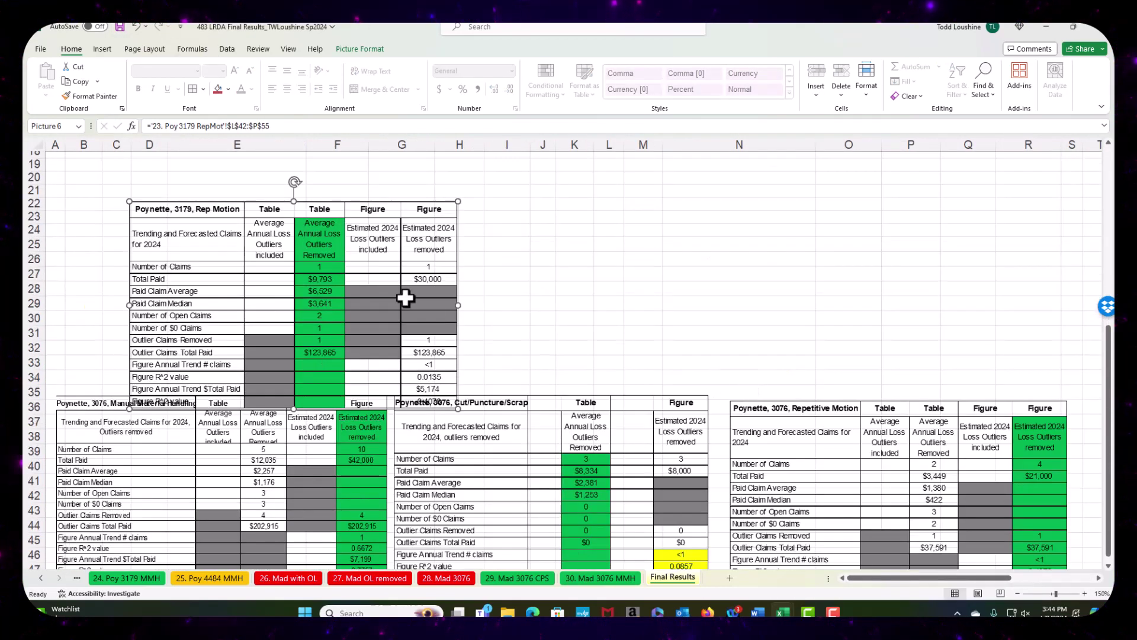
left_click_drag(407, 298, 1074, 557)
left_click_drag(1090, 475, 1040, 451)
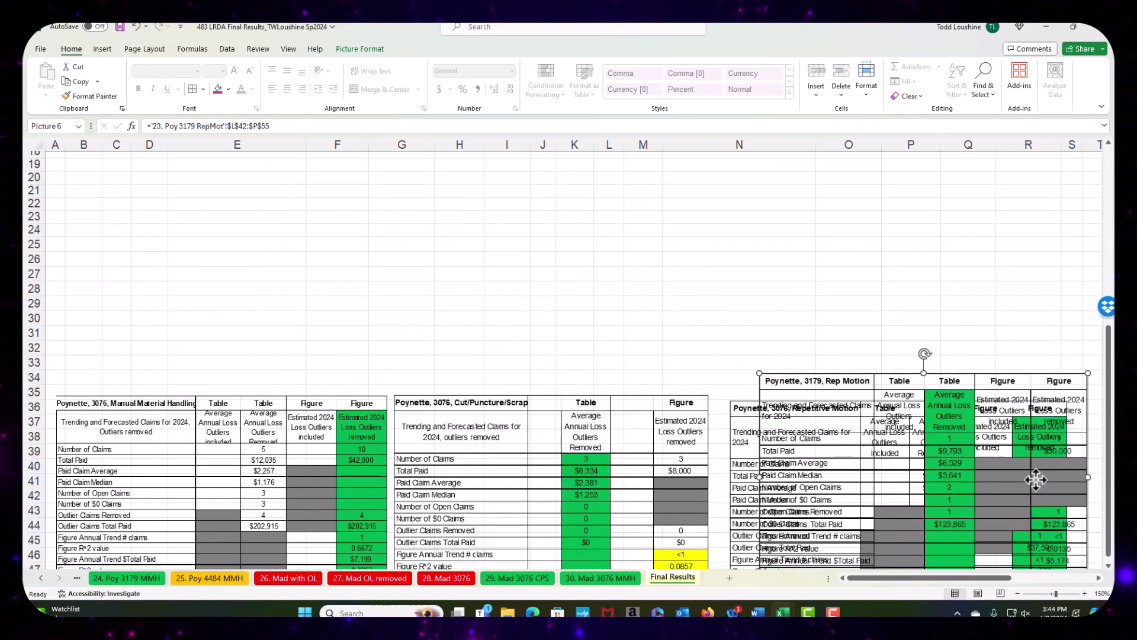
left_click_drag(1007, 578, 1090, 578)
left_click_drag(536, 388, 860, 416)
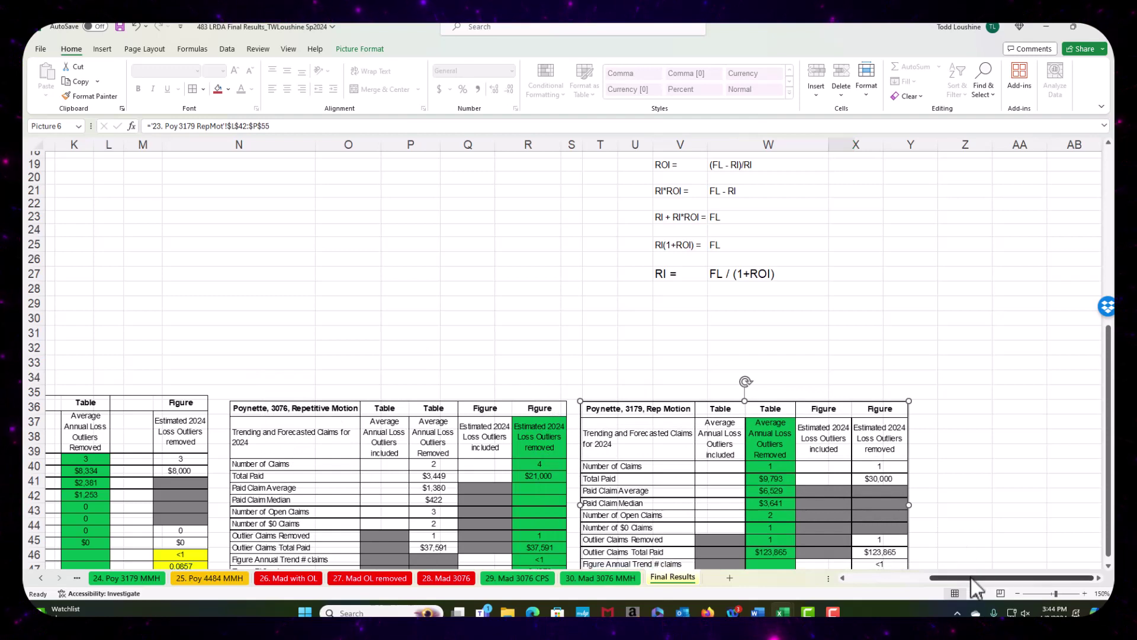
Step: Copy the Poynette, 3179, MMH trending and forecast table L43:P56 from the 24. Poy 3179 MMH sheet
left_click_drag(974, 578, 892, 578)
scroll(671, 387, "up", 4)
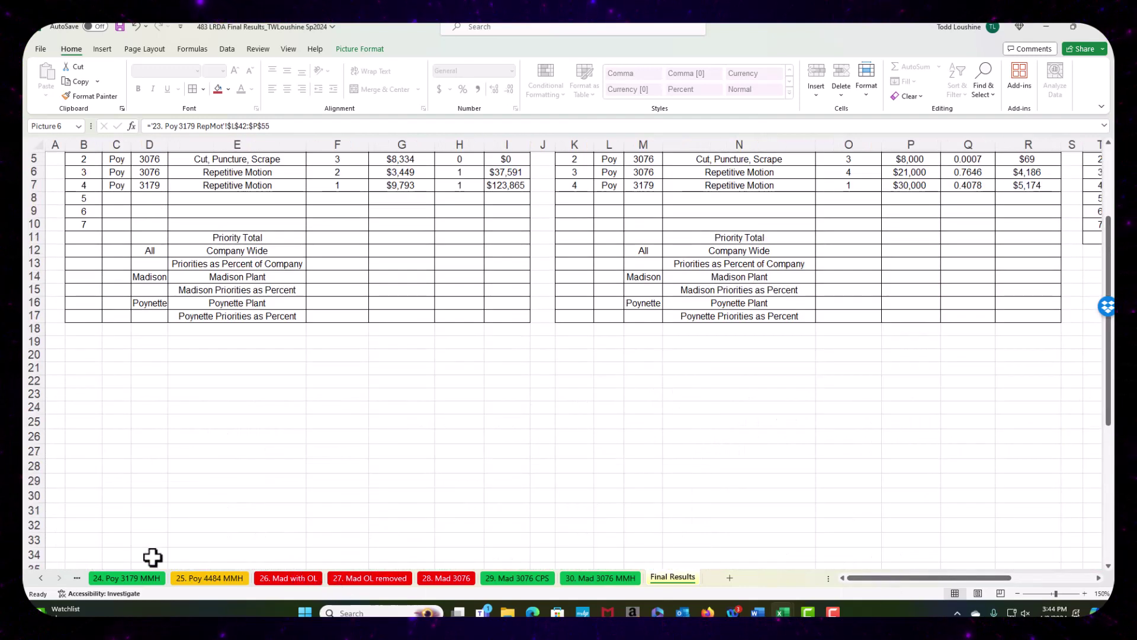
left_click(126, 578)
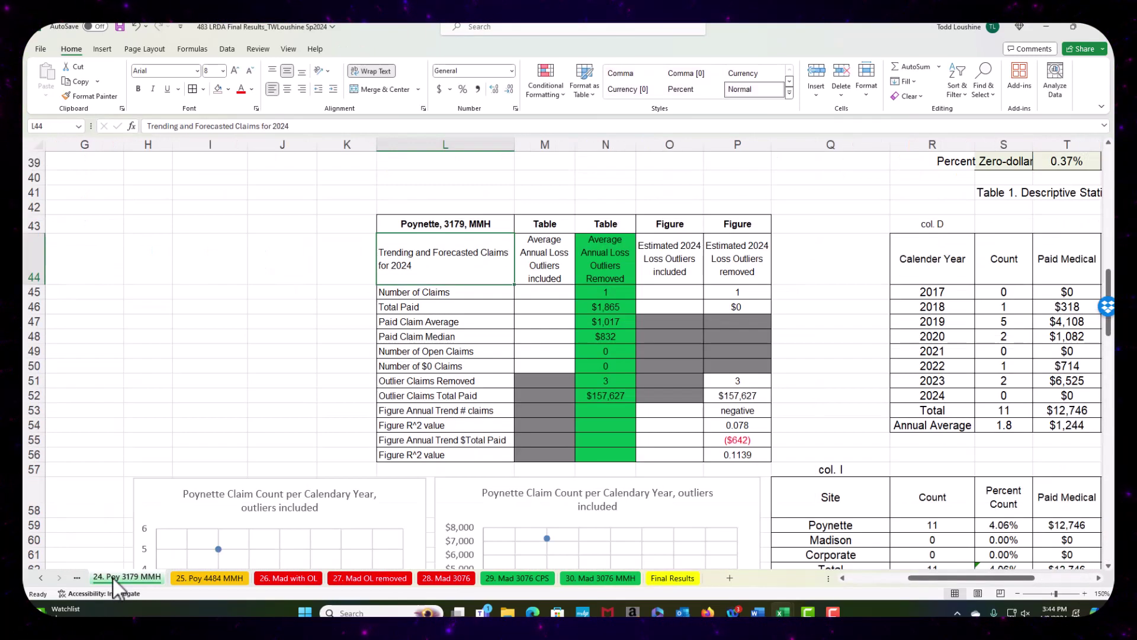
left_click(224, 297)
left_click_drag(379, 223, 744, 454)
key("ctrl+c")
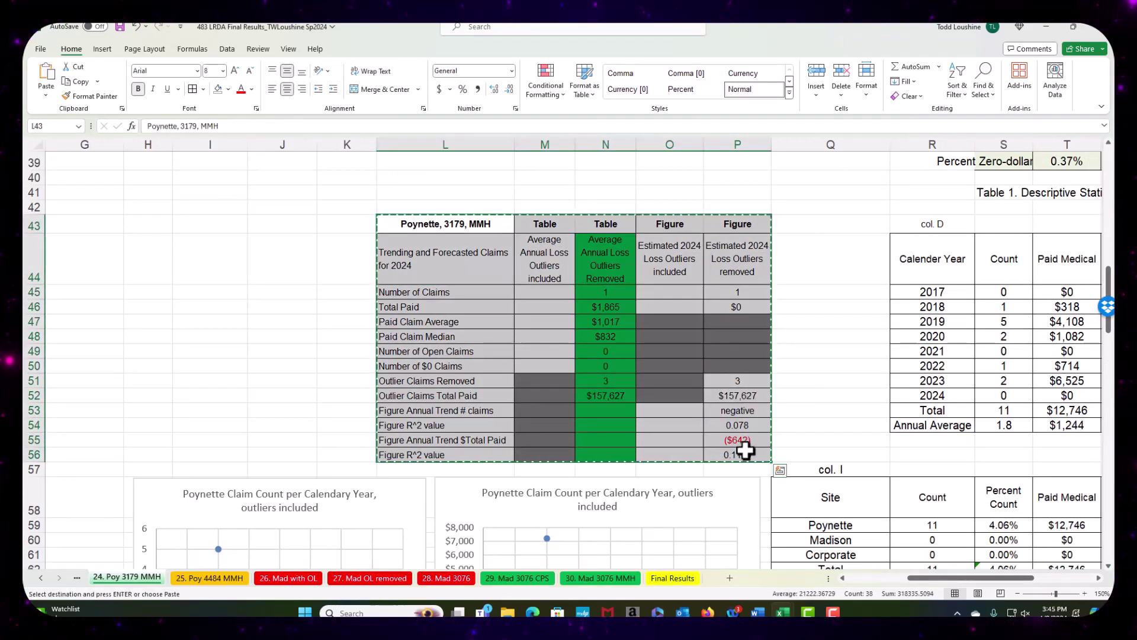
Step: Paste the copied Poynette, 3179, MMH table as a linked picture at B19 of the Final Results sheet
left_click(672, 578)
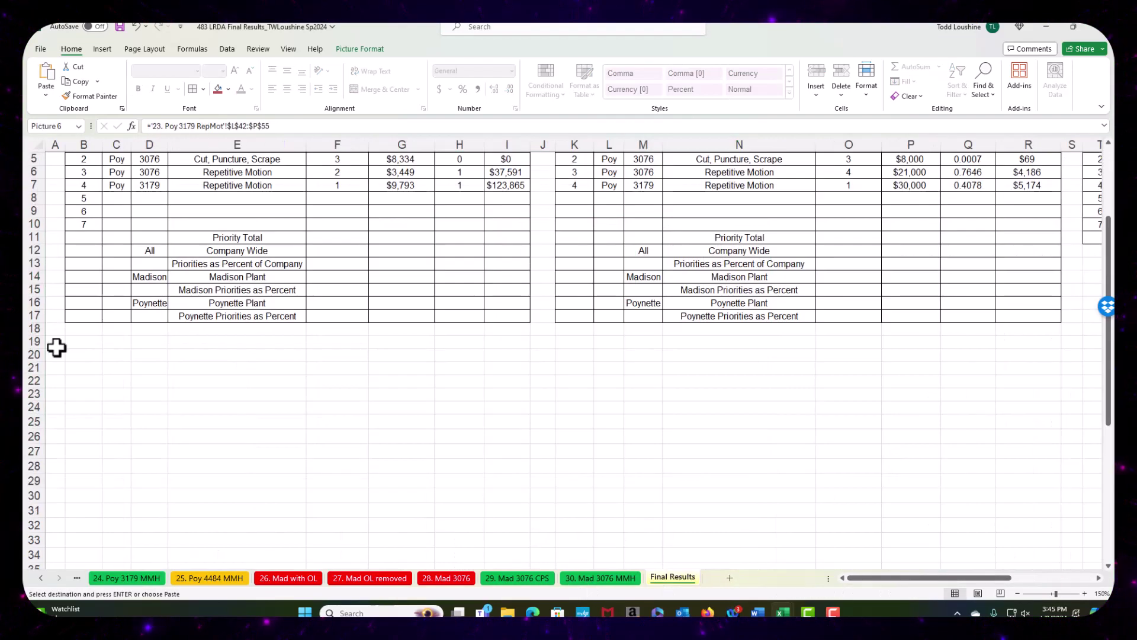
right_click(75, 346)
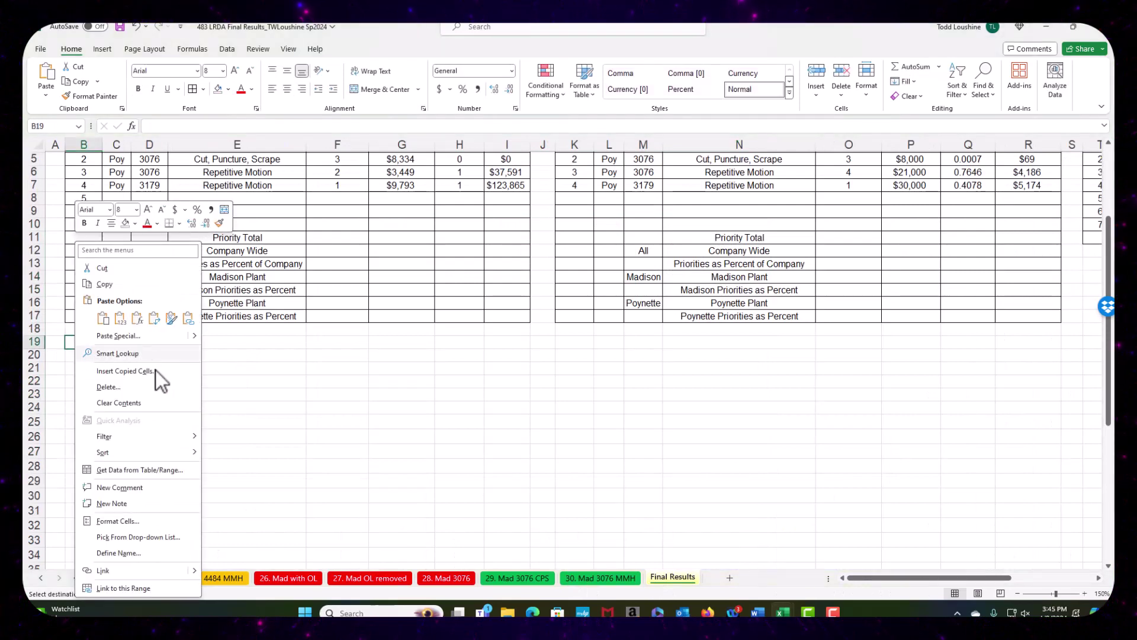
mouse_move(194, 337)
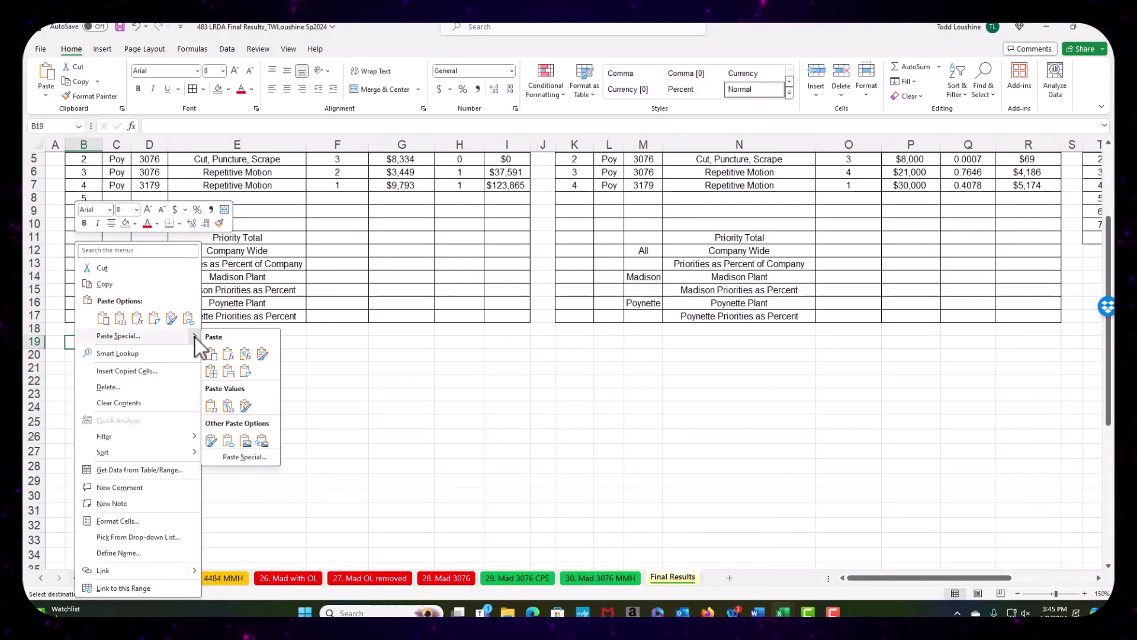
left_click(262, 440)
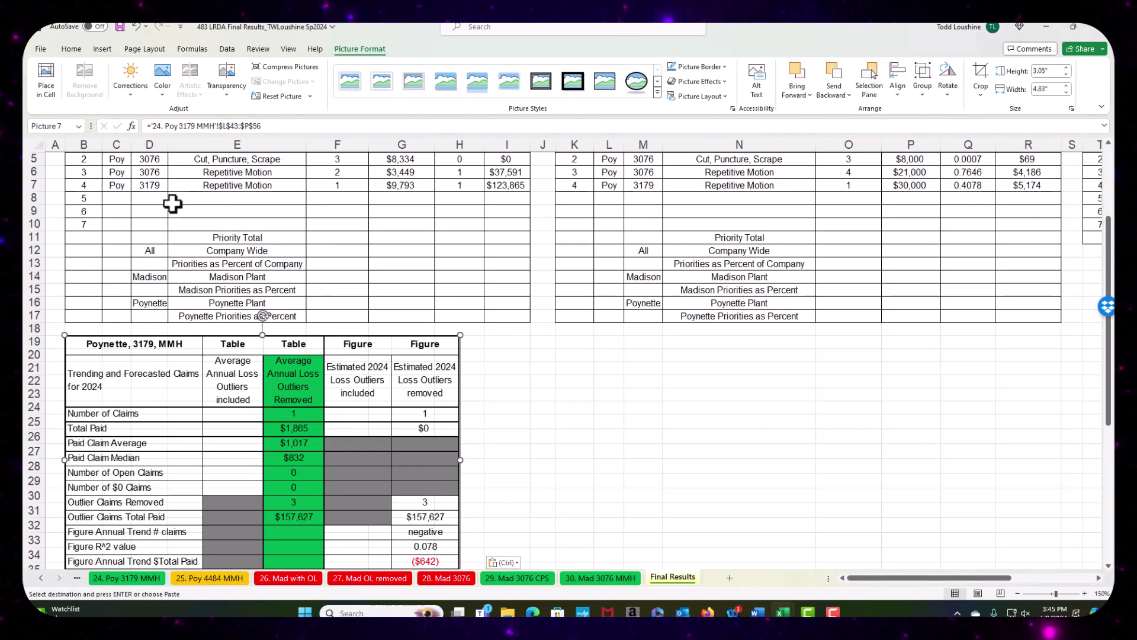
Step: Identify priority 5 in C8:E8 as Poy, 3179, Manual Material Handling
left_click(116, 198)
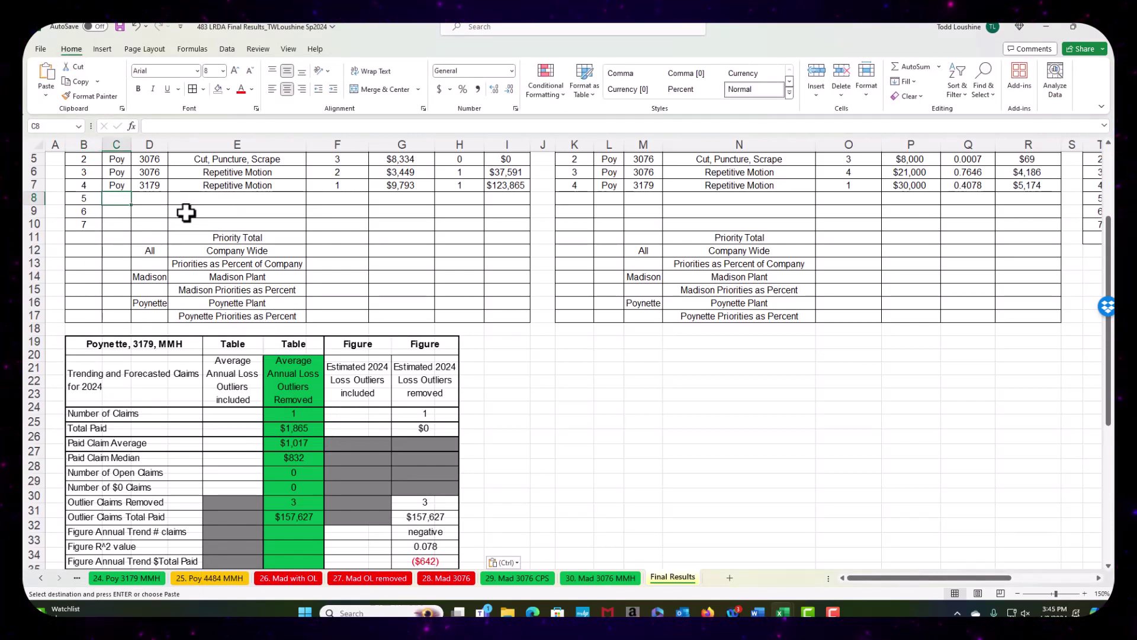
type("Poy")
key("Tab")
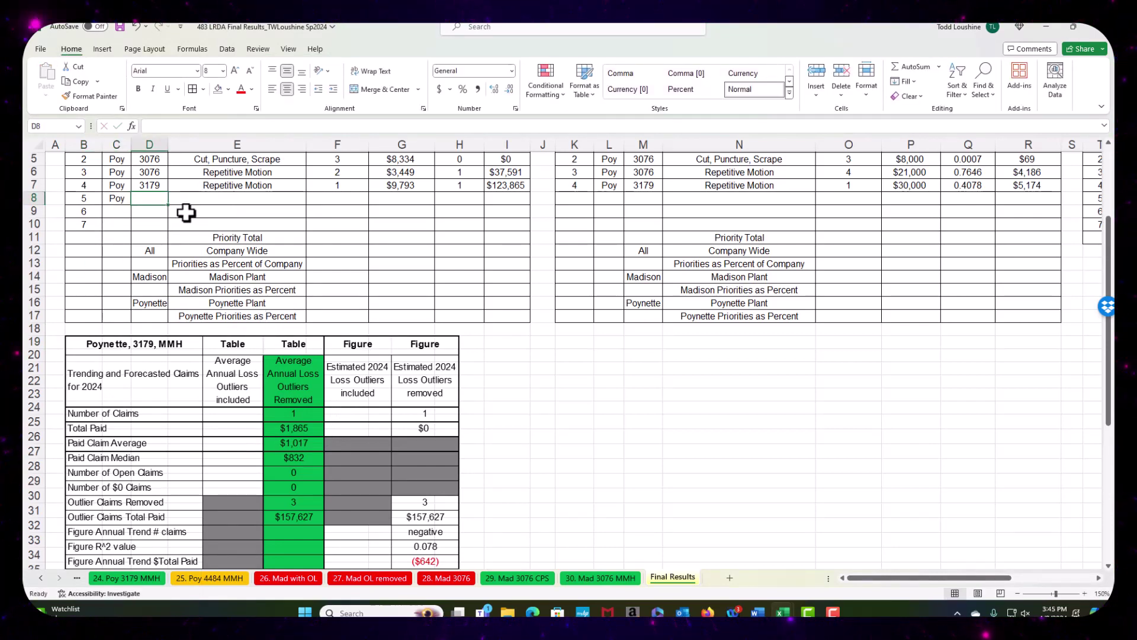
type("3179")
key("Tab")
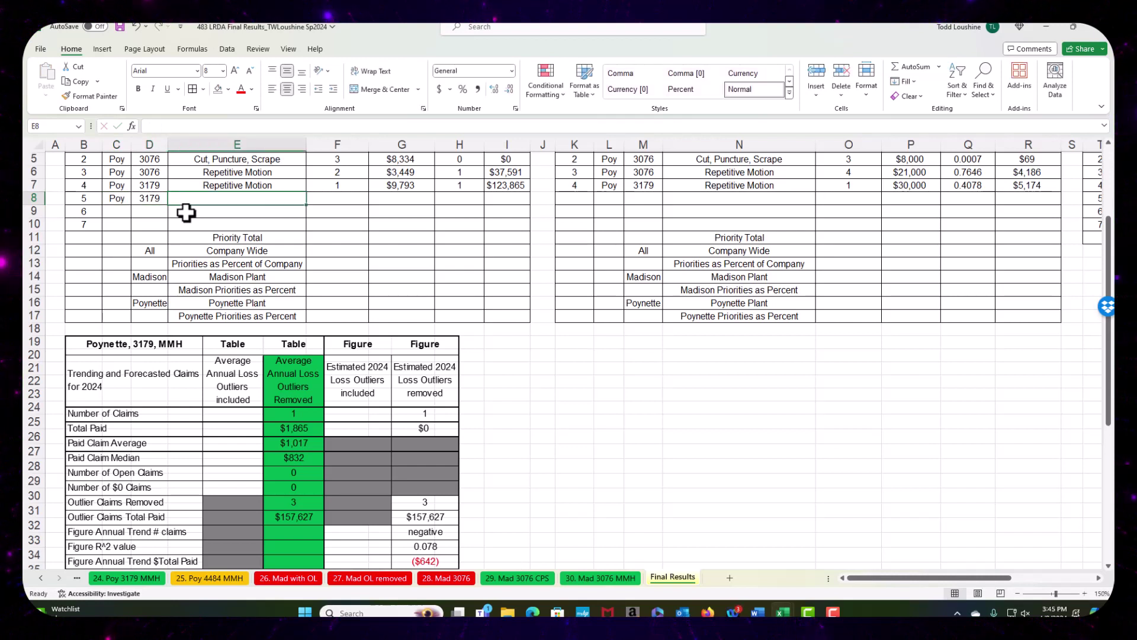
type("Manual Material Handling")
key("Tab")
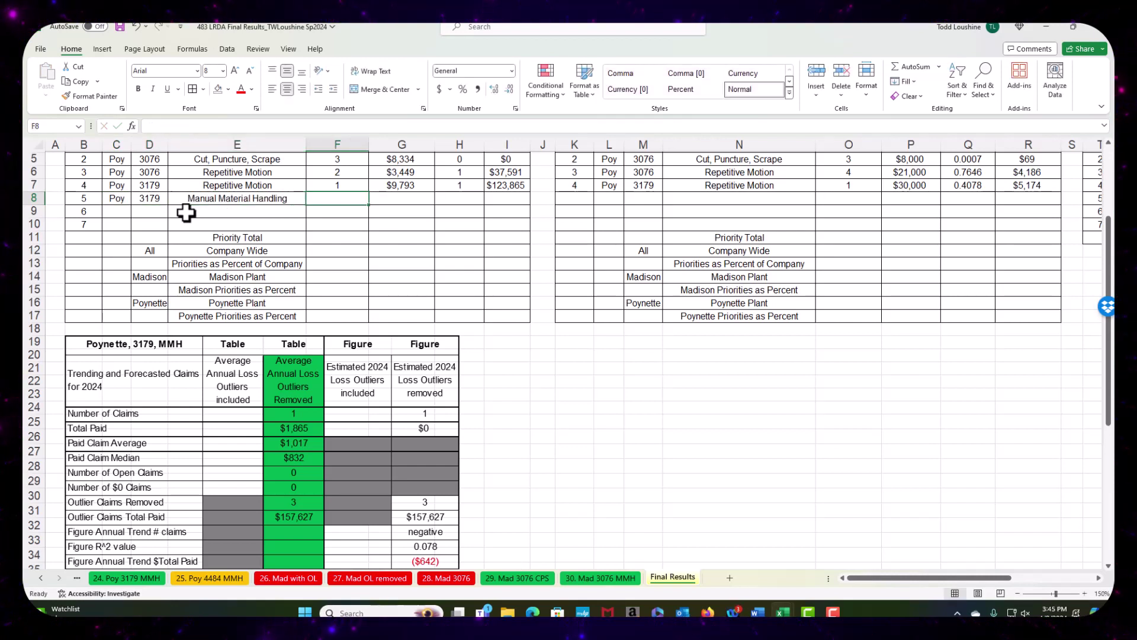
Step: Enter priority 5's outliers-removed averages and outliers in F8:I8: 1 claim, $1,865 paid, 3 outliers and $157,627 outlier total
type("1")
key("Tab")
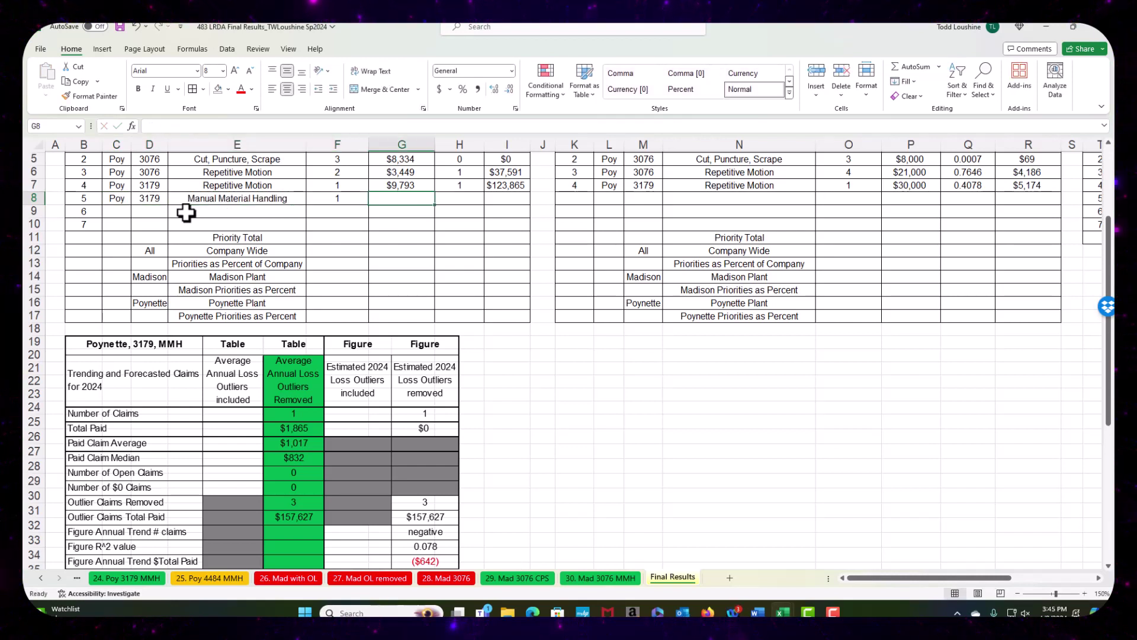
type("$")
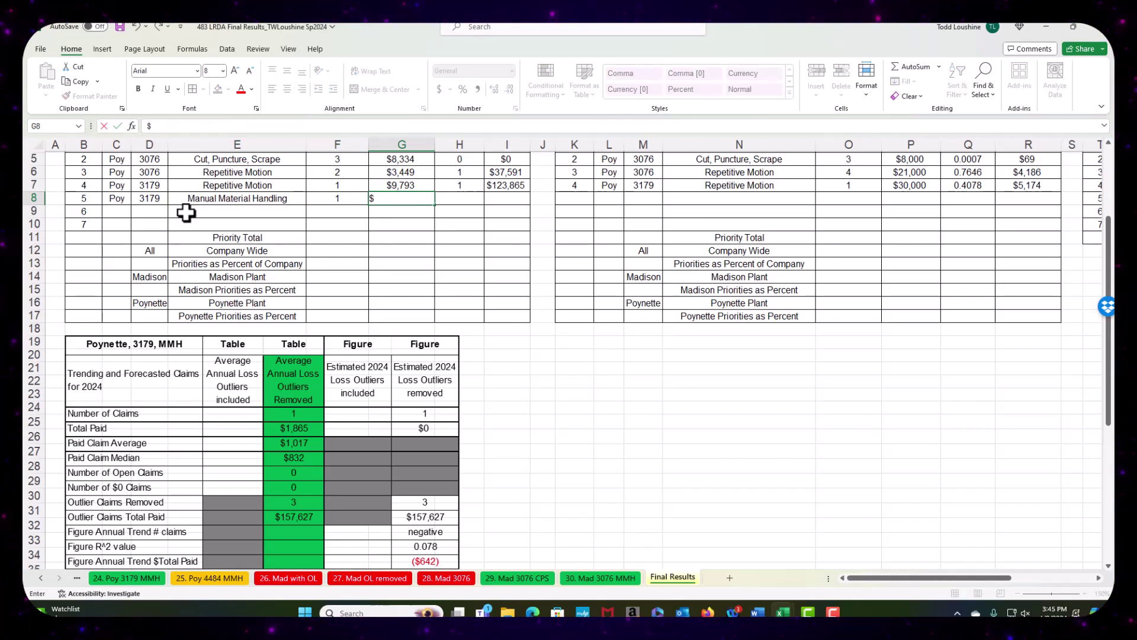
type("1,865")
key("Tab")
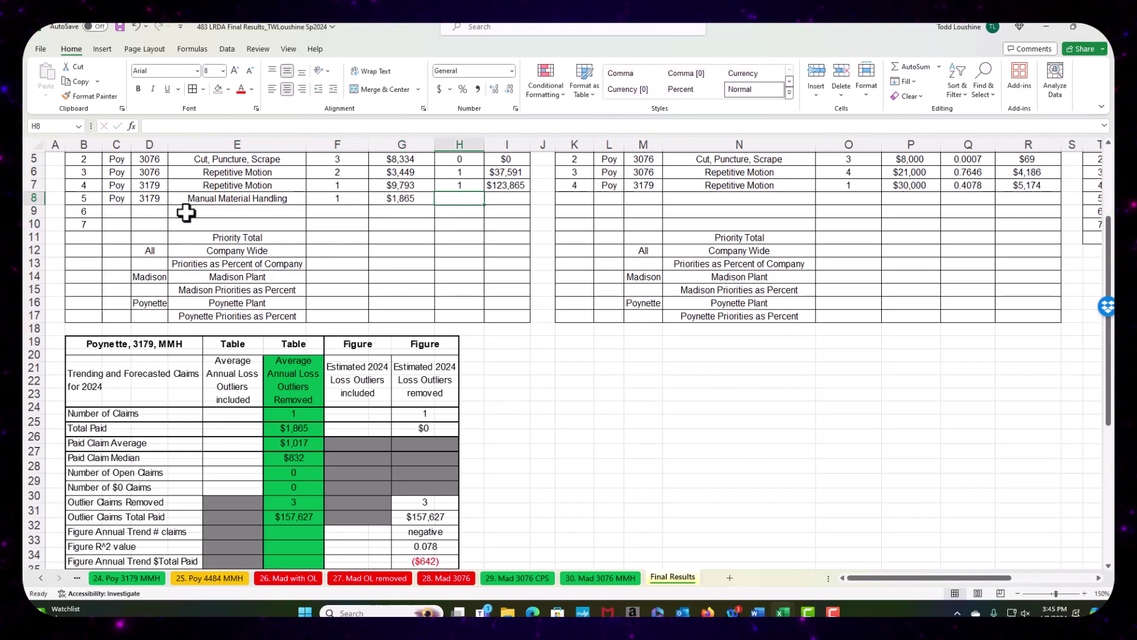
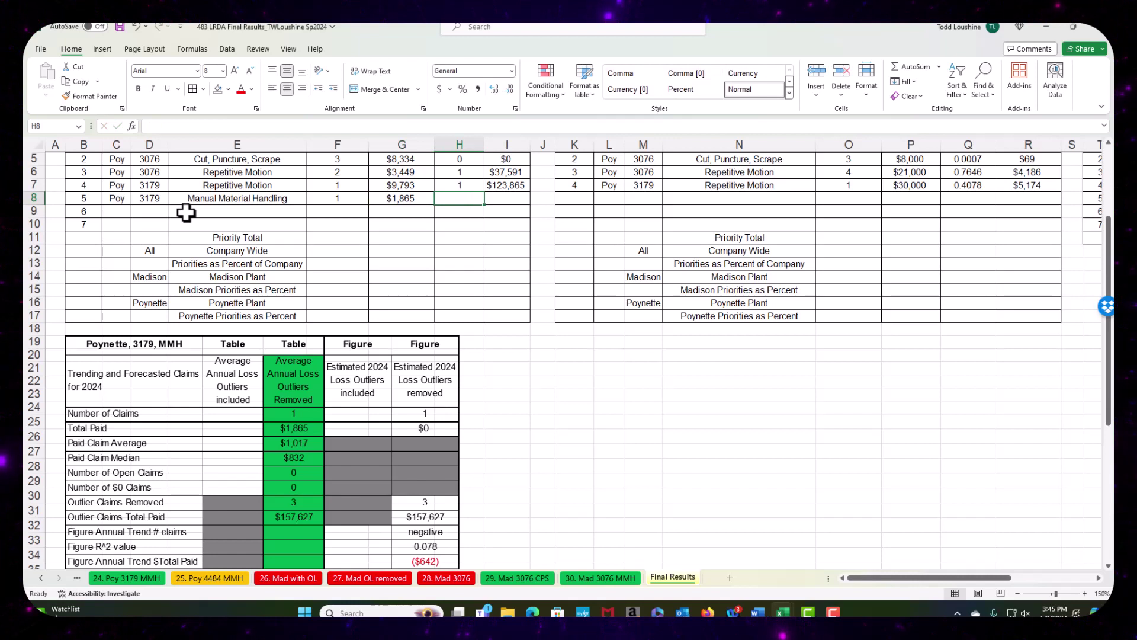
type("3")
key("Tab")
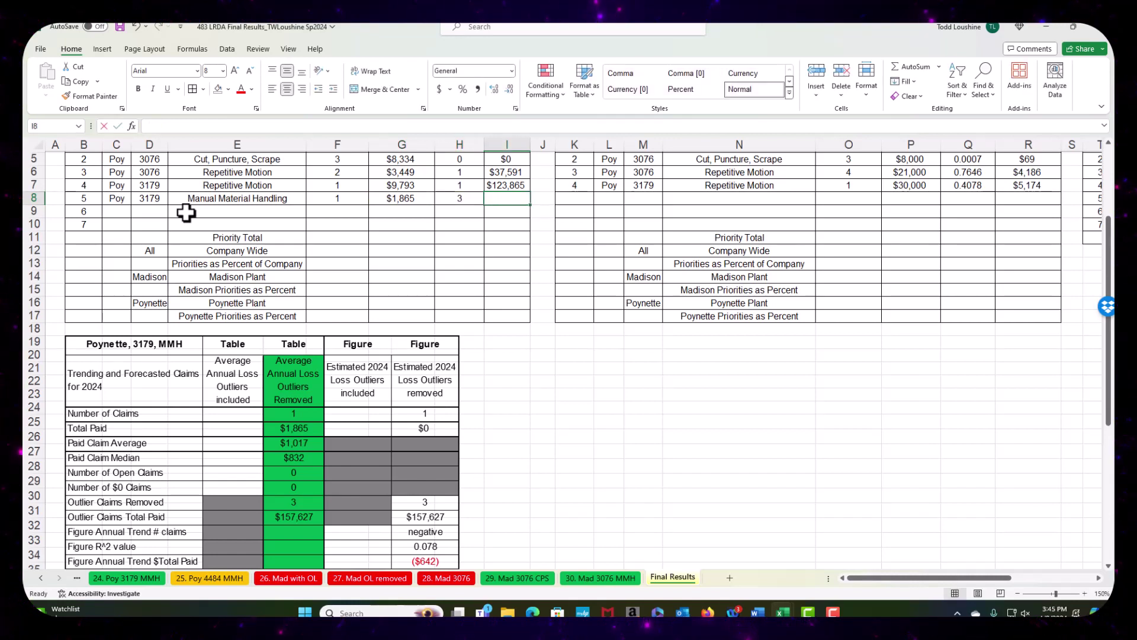
type("$157")
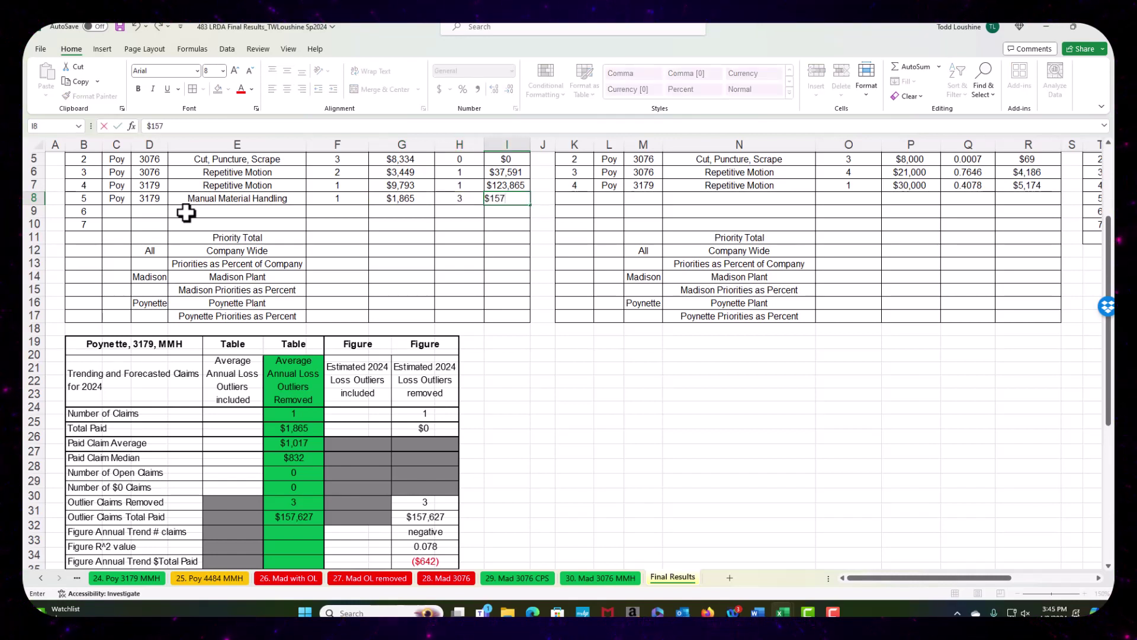
type("627")
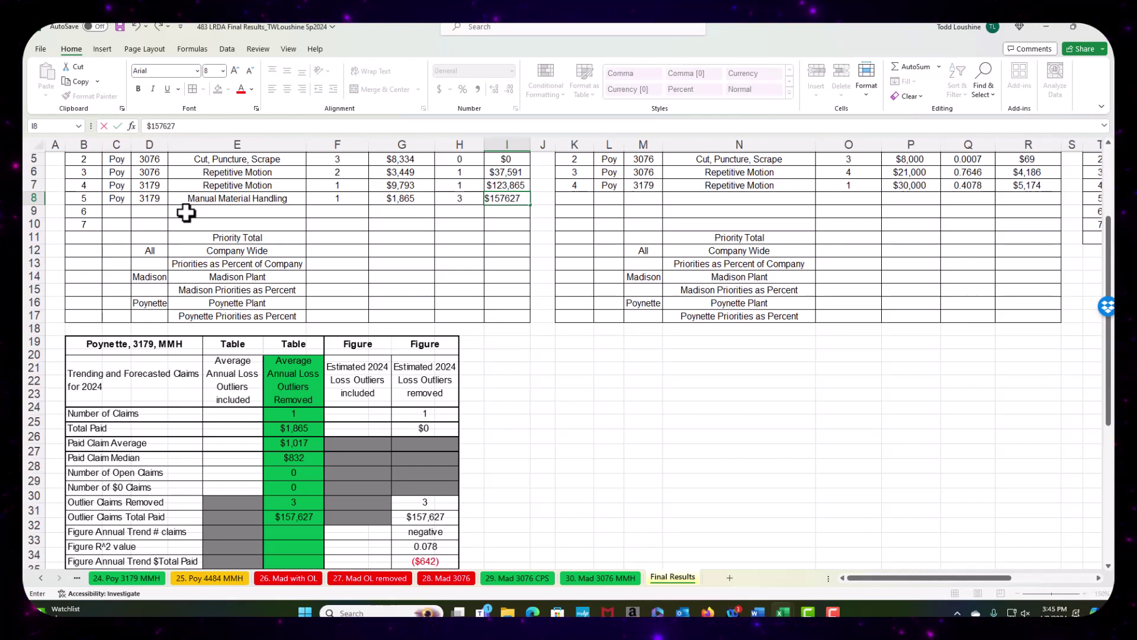
key("Tab")
Step: Number the remaining forecast table priorities 5, 6 and 7 in K8:K10
key("Tab")
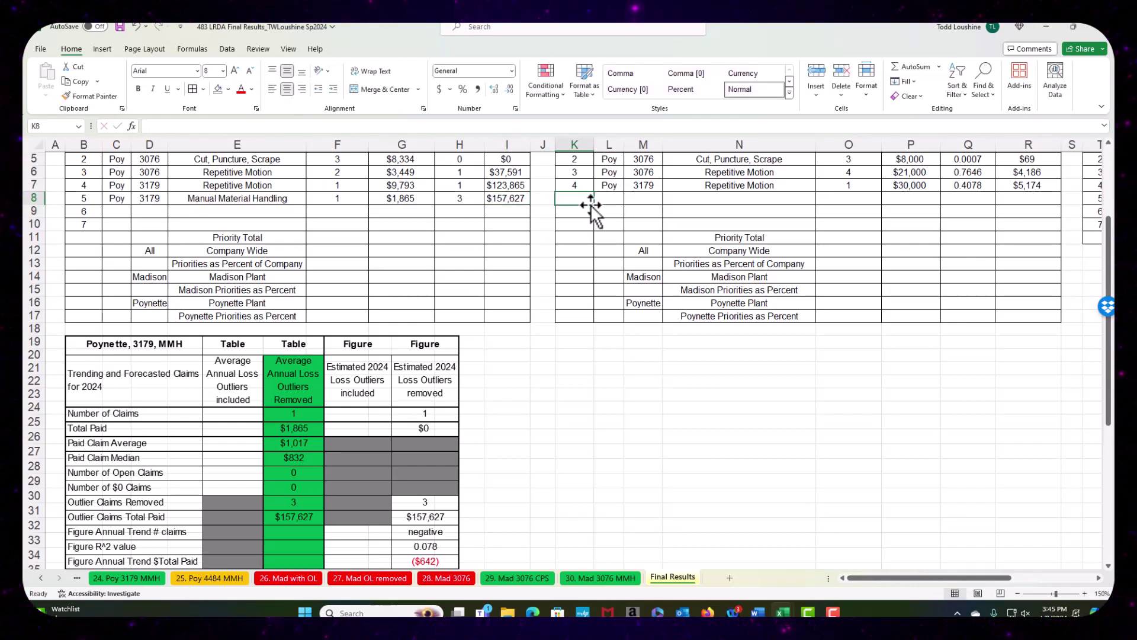
type("5")
key("Return")
type("6")
key("Return")
type("7")
key("Return")
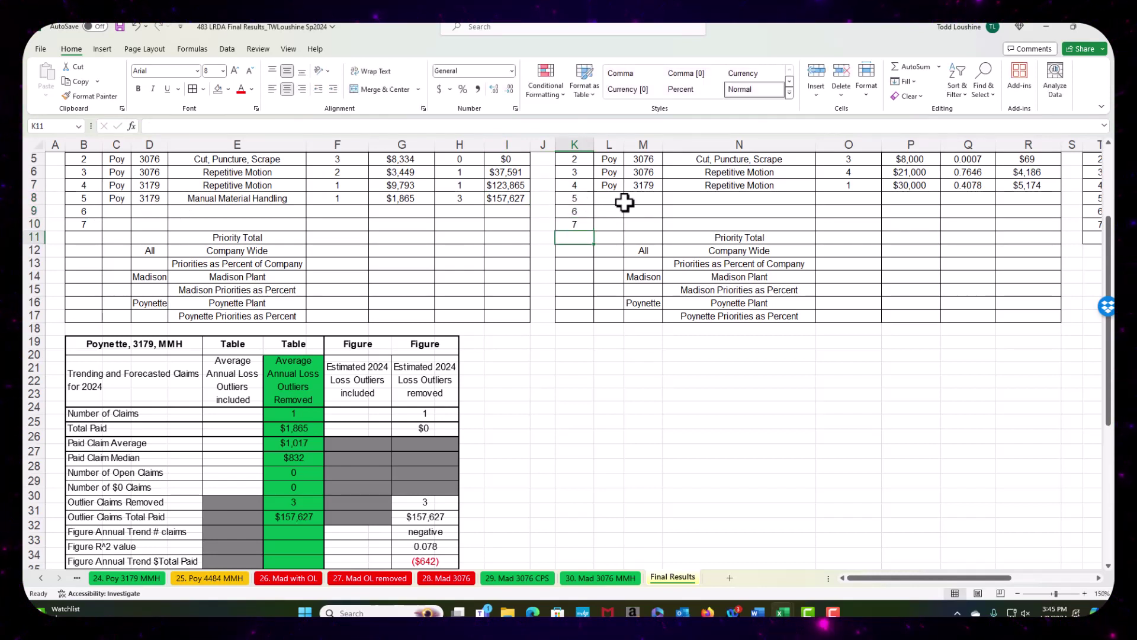
left_click(629, 395)
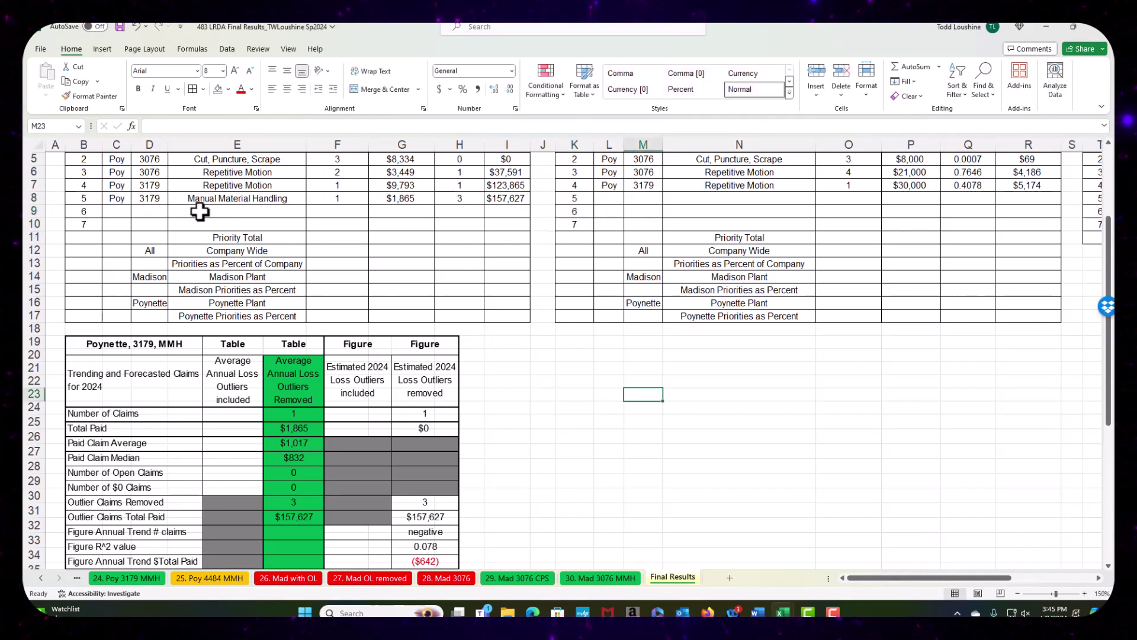
Step: Copy priority 5's plant, department and cause from C8:E8 into the forecast table at L8 and the investment table at U8
left_click_drag(119, 202, 284, 199)
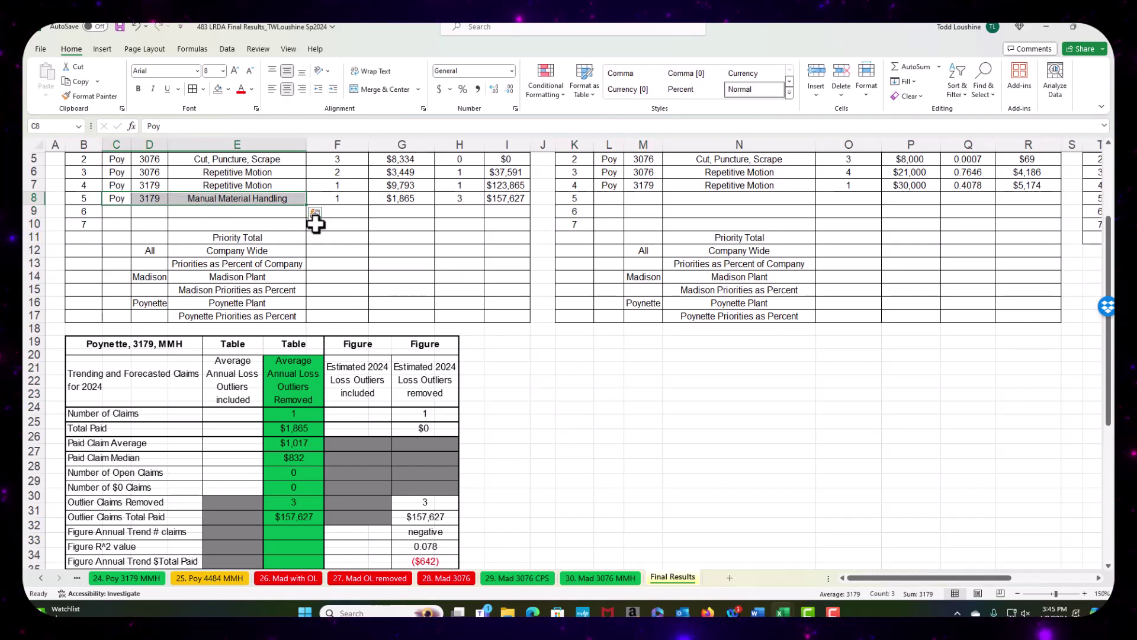
key("ctrl+c")
left_click(605, 197)
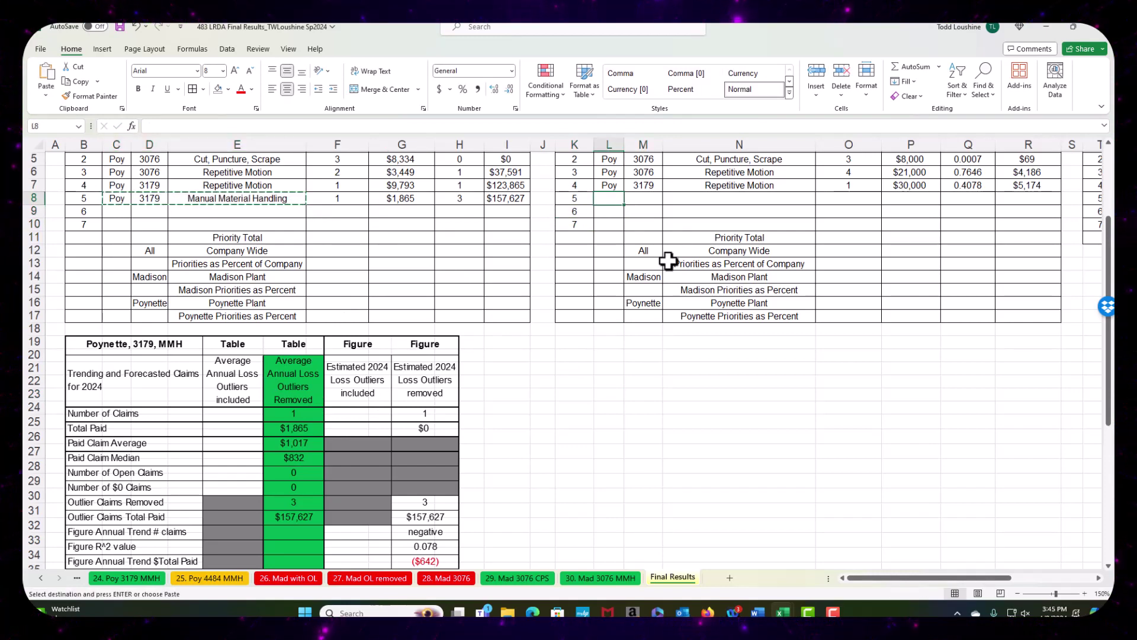
key("ctrl+v")
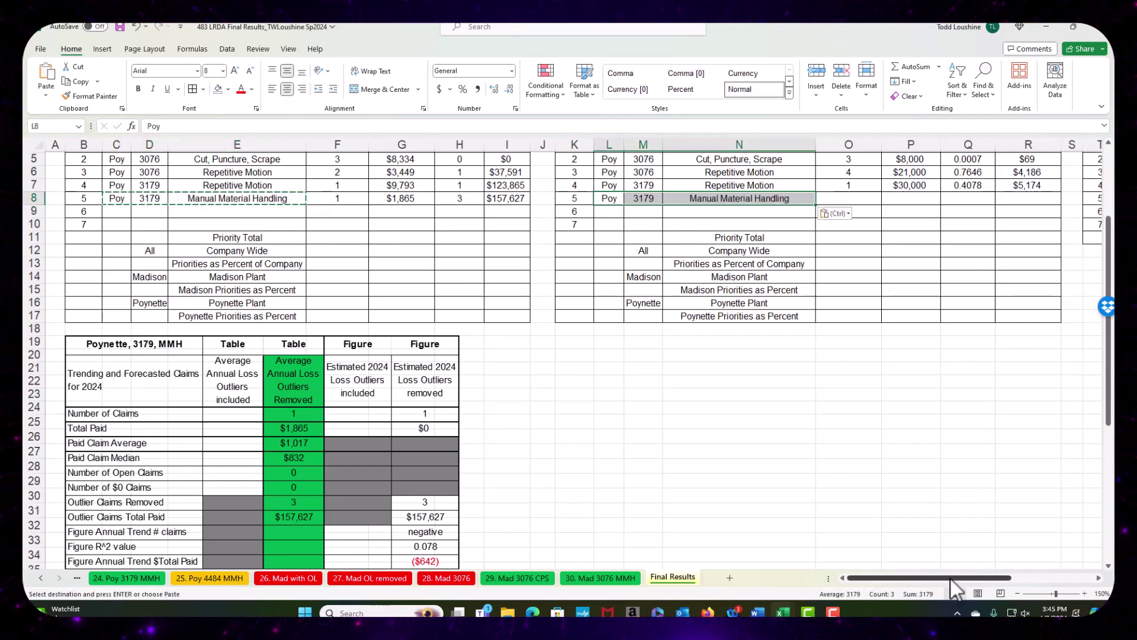
left_click_drag(958, 578, 1023, 574)
left_click(744, 197)
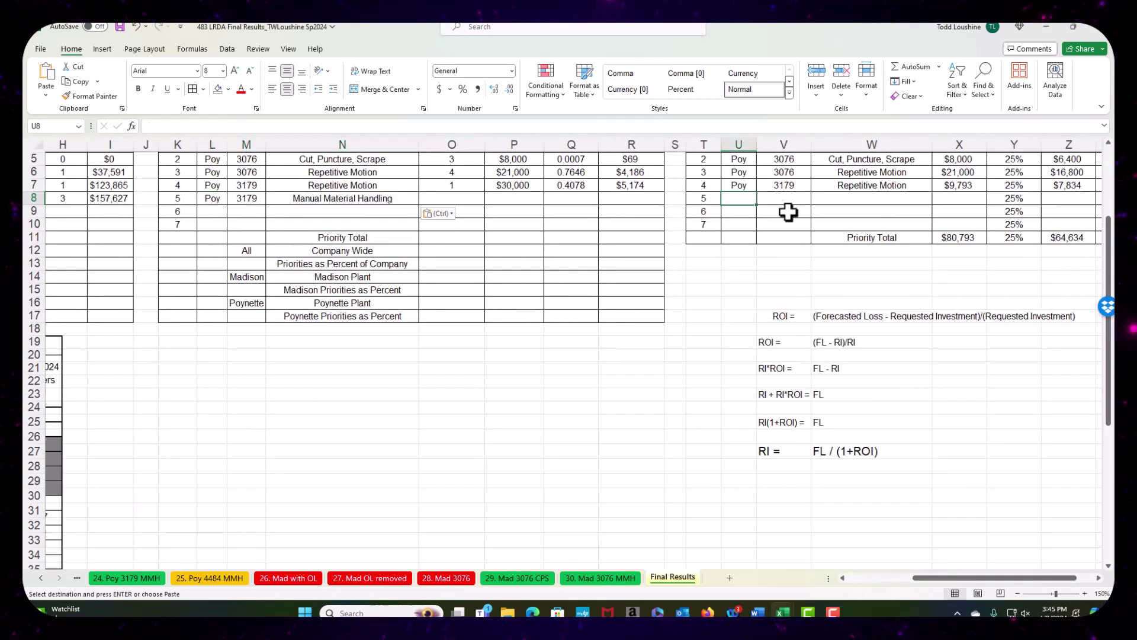
key("ctrl+v")
Step: Move the Poynette 3179 MMH picture beneath the forecast table and enter priority 5's forecast of 1 claim and $0 paid in O8:P8
left_click(54, 379)
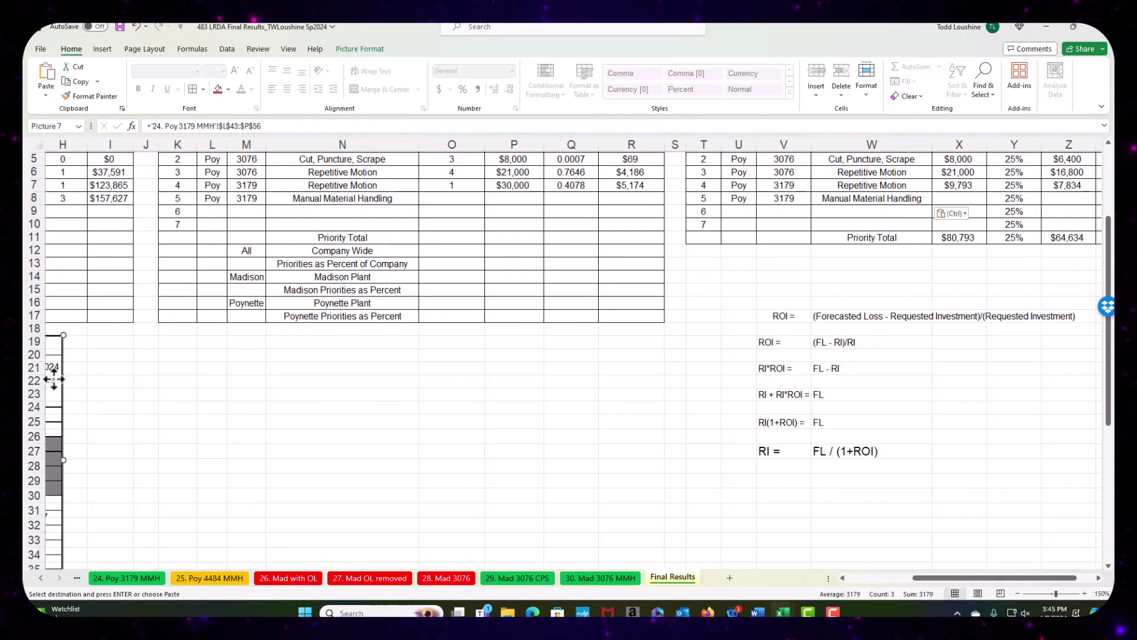
left_click_drag(64, 341, 668, 345)
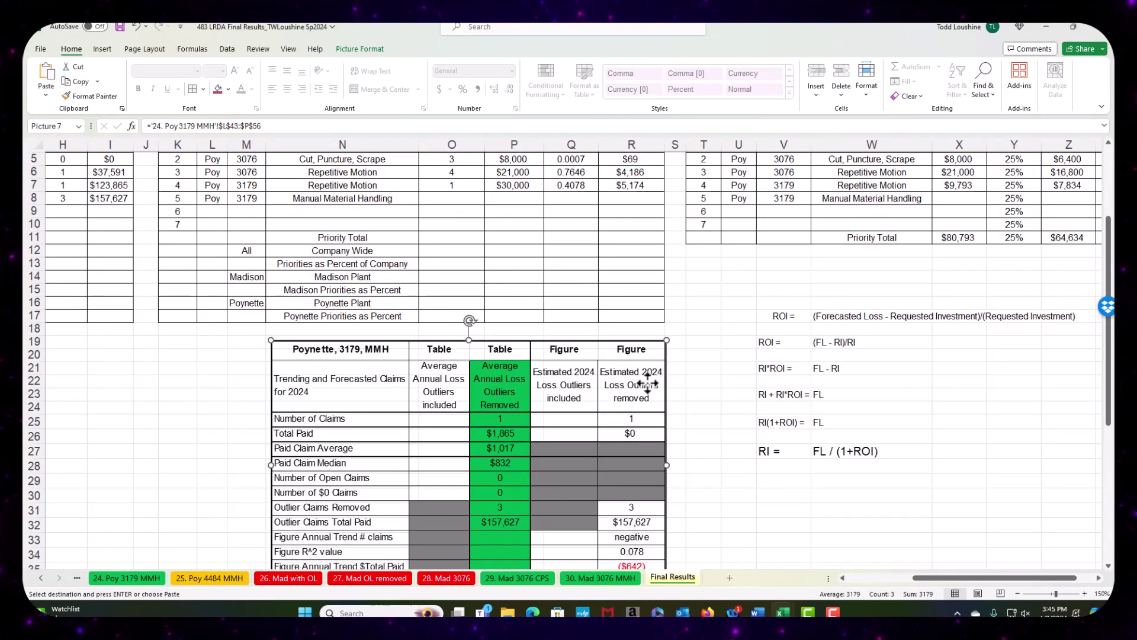
left_click(461, 198)
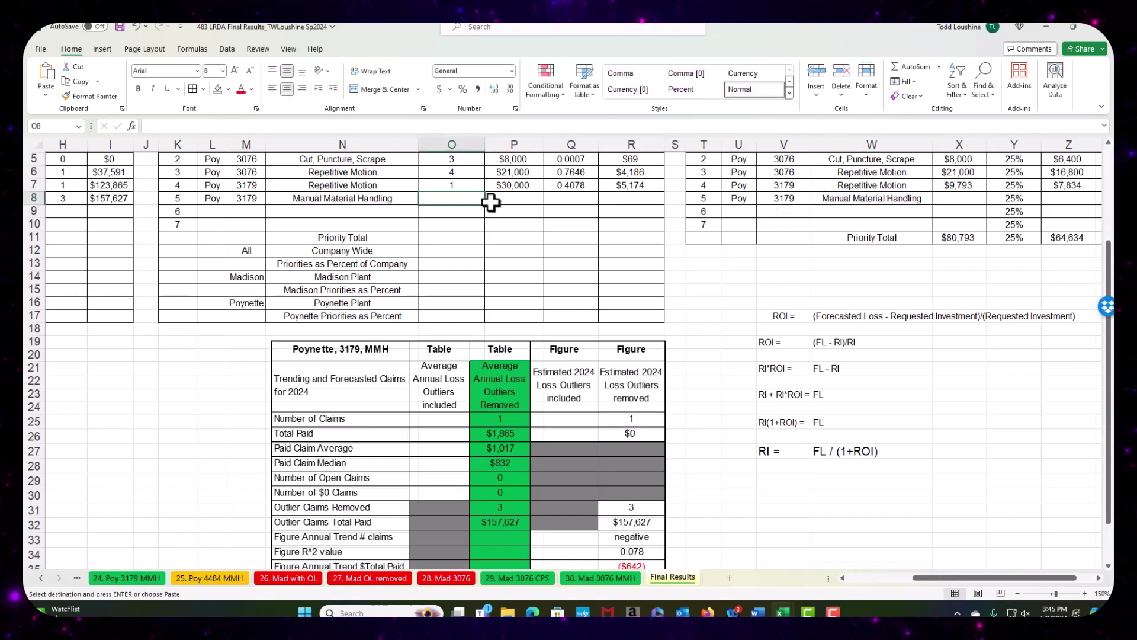
type("1")
key("Tab")
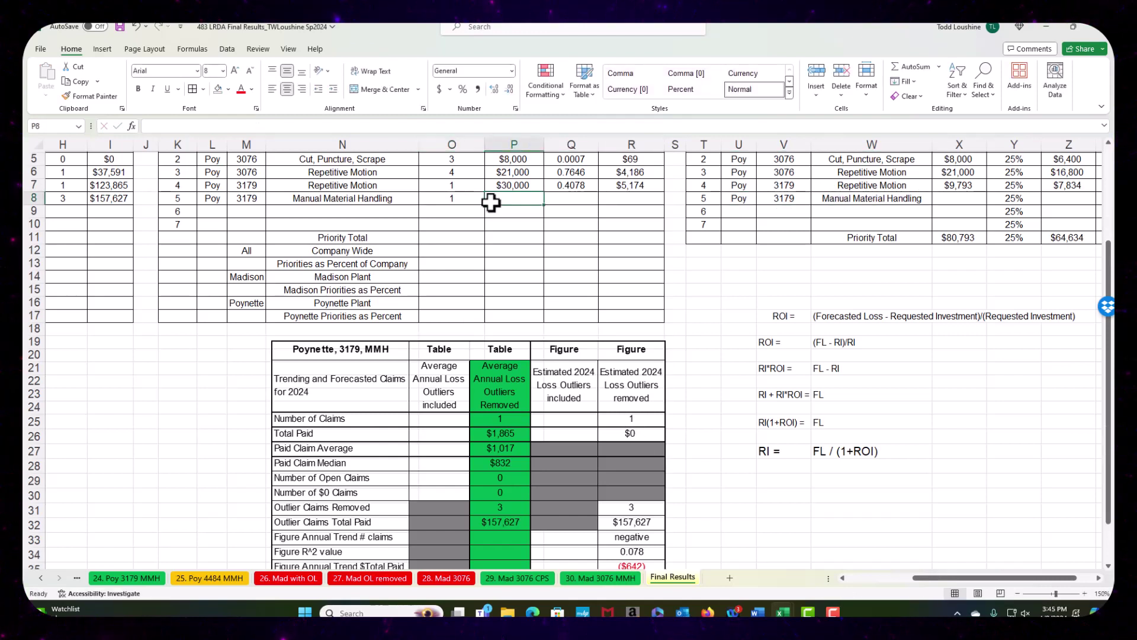
type("$0")
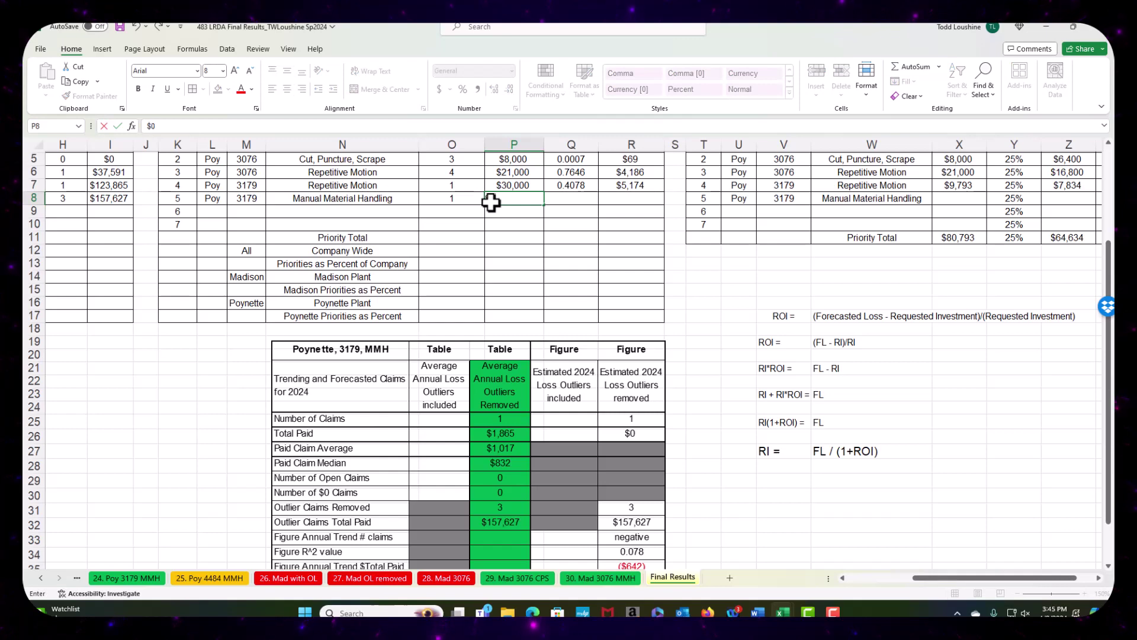
key("Tab")
Step: Nudge the Poynette 3179 MMH picture up so its last row clears the table pictures starting near row 36
scroll(502, 451, "down", 3)
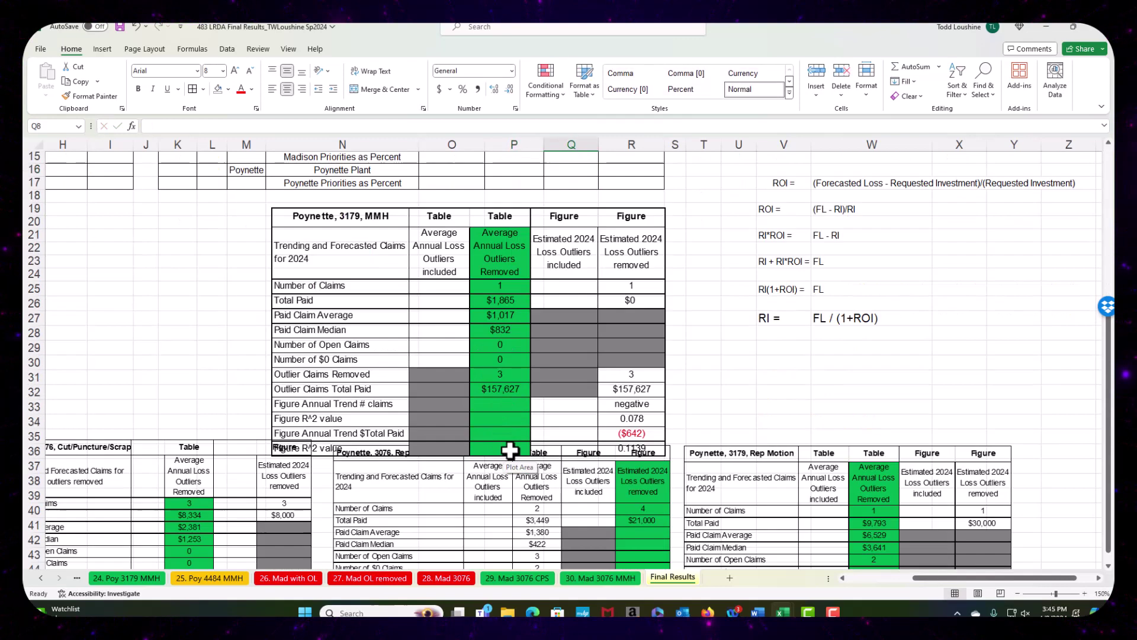
scroll(650, 424, "down", 2)
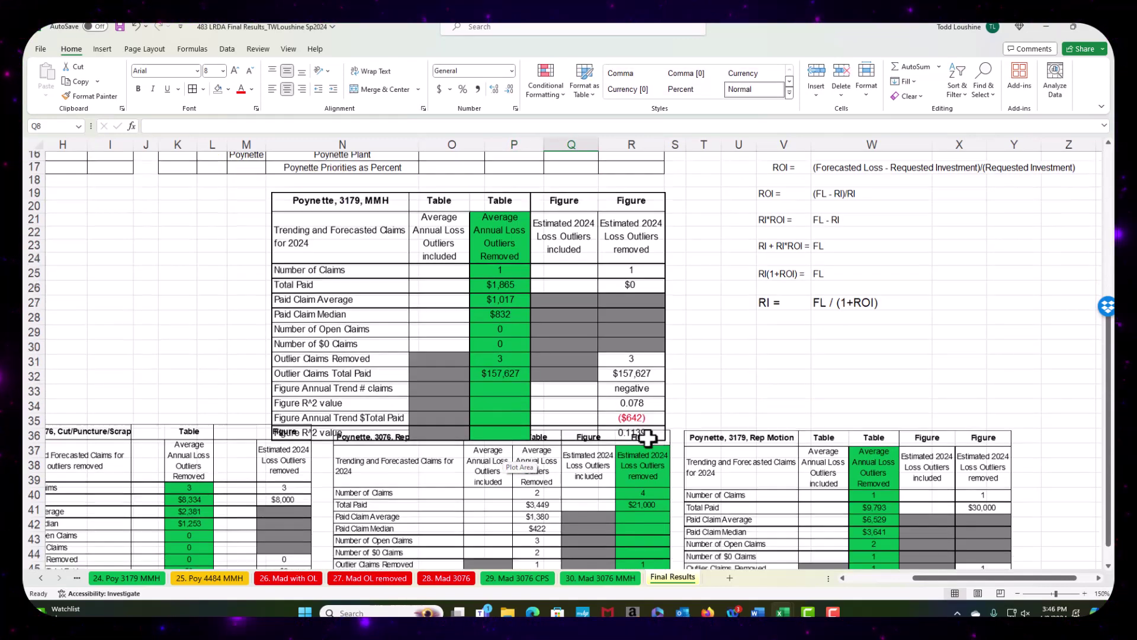
left_click_drag(643, 320, 650, 305)
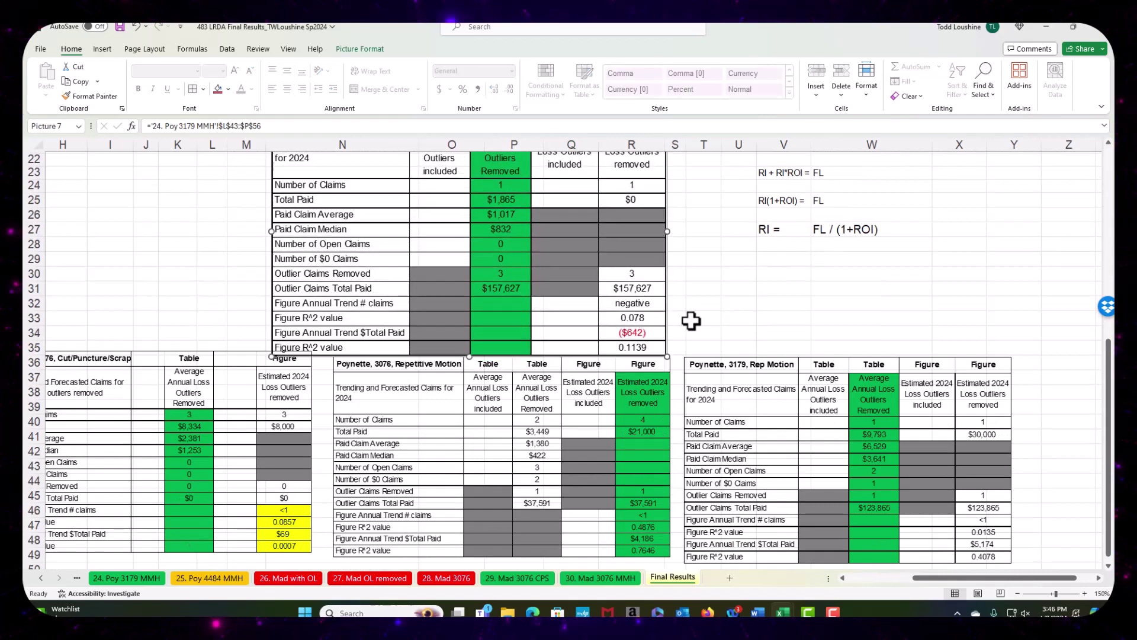
Step: Enter priority 5's R^2 value of 0.1139 in Q8 and its annual total paid trend of -$642 in R8
scroll(691, 320, "up", 5)
left_click(571, 199)
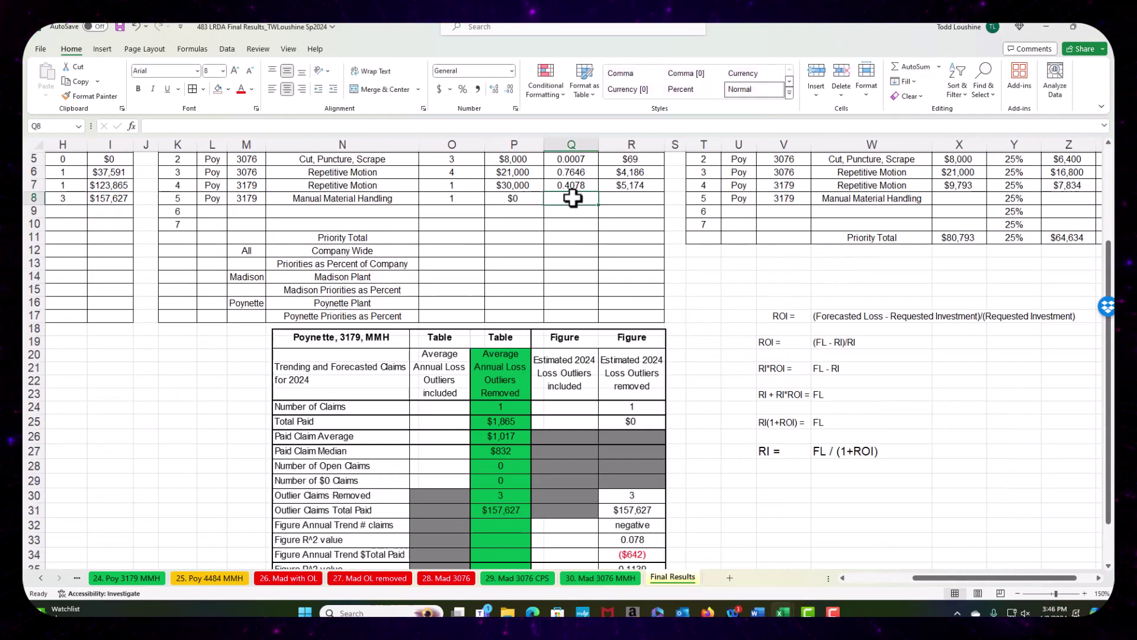
type("0.")
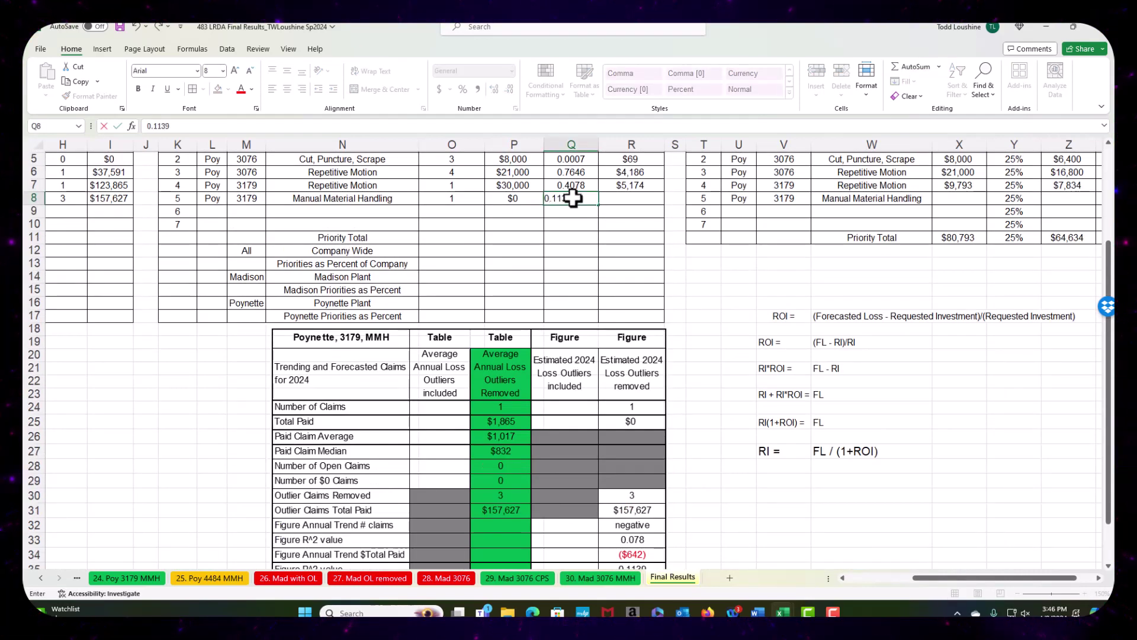
type("1139")
key("Tab")
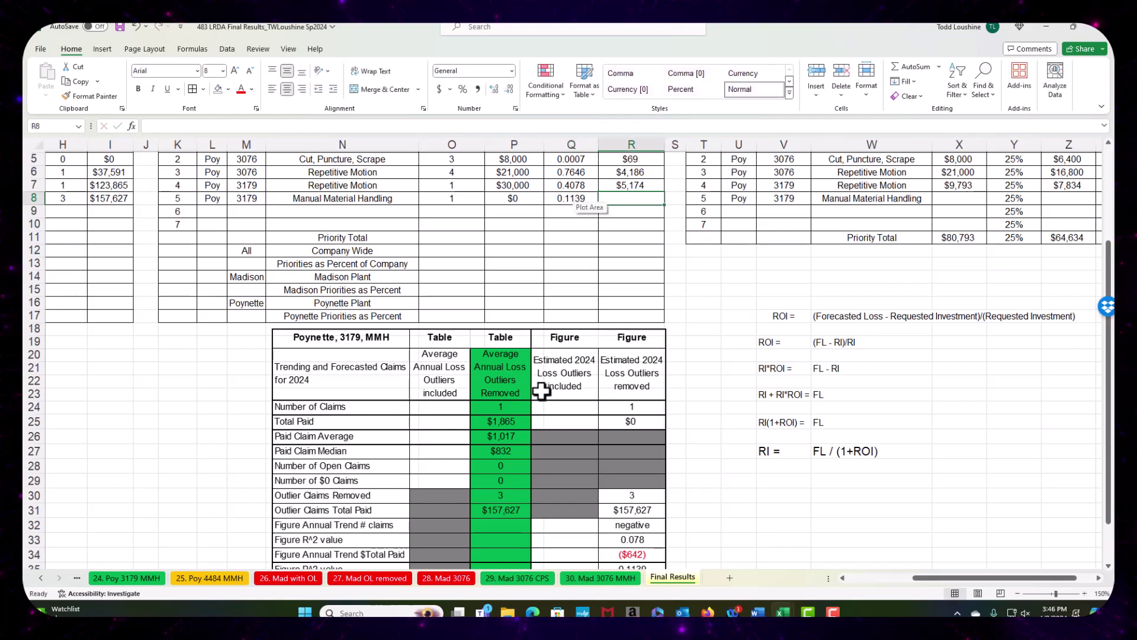
type("-$")
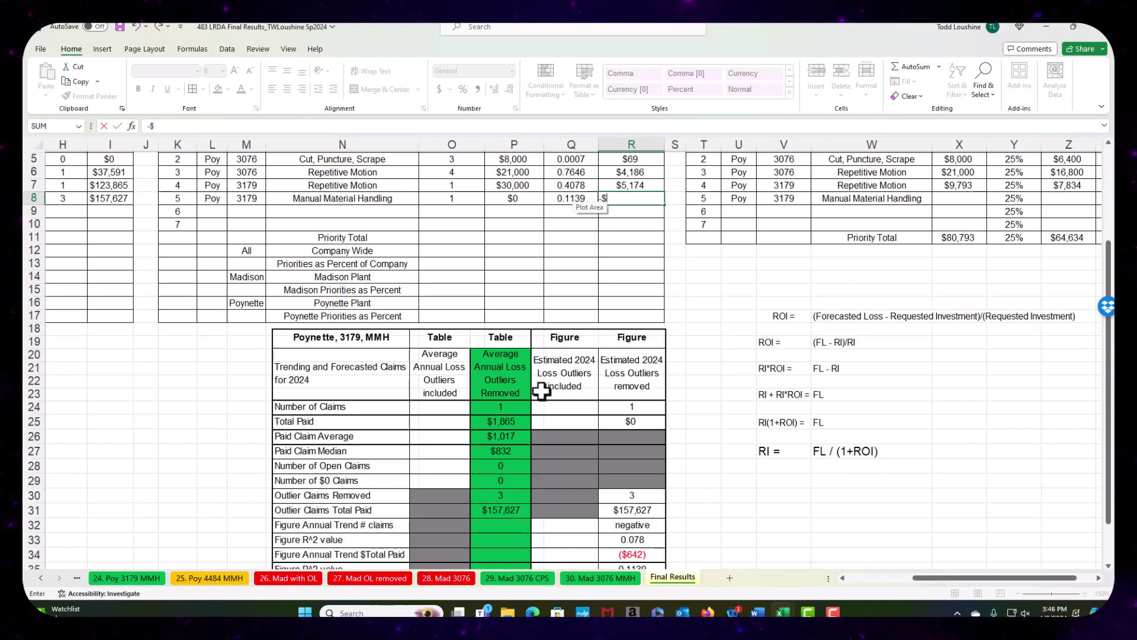
type("642")
key("Return")
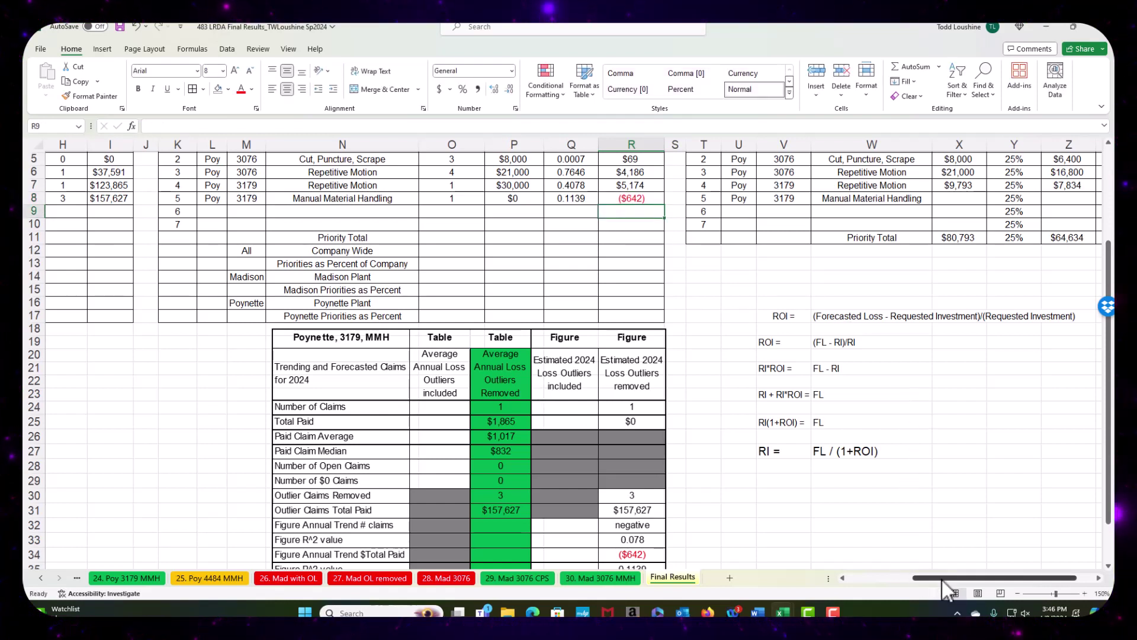
Step: Link priority 5's forecasted loss in X8 to its average total paid in G8
left_click(964, 200)
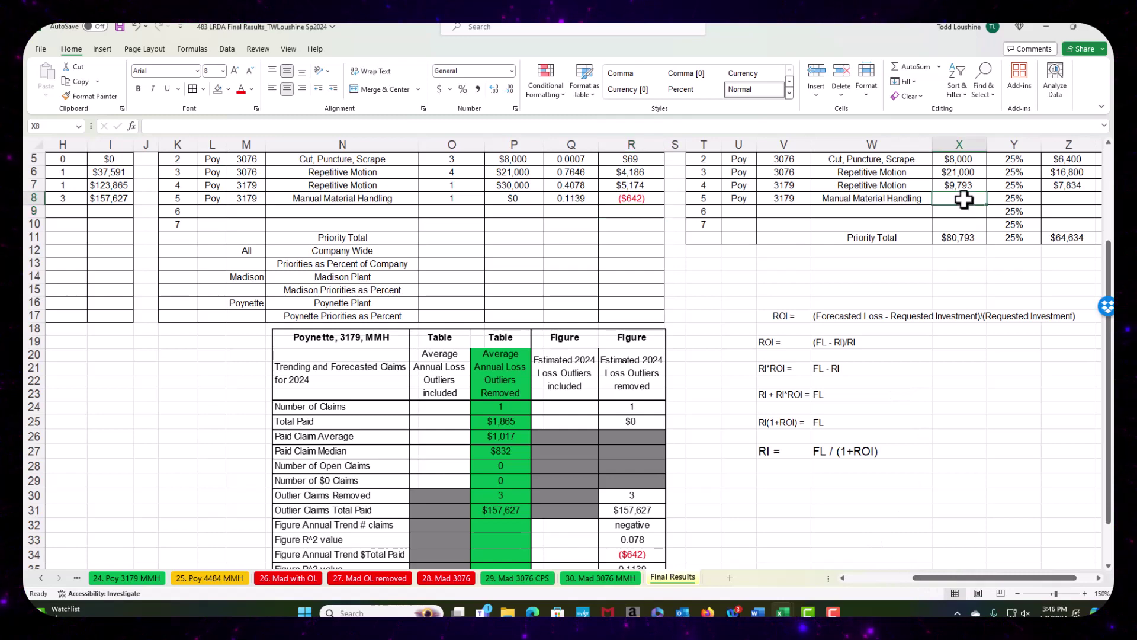
type("=")
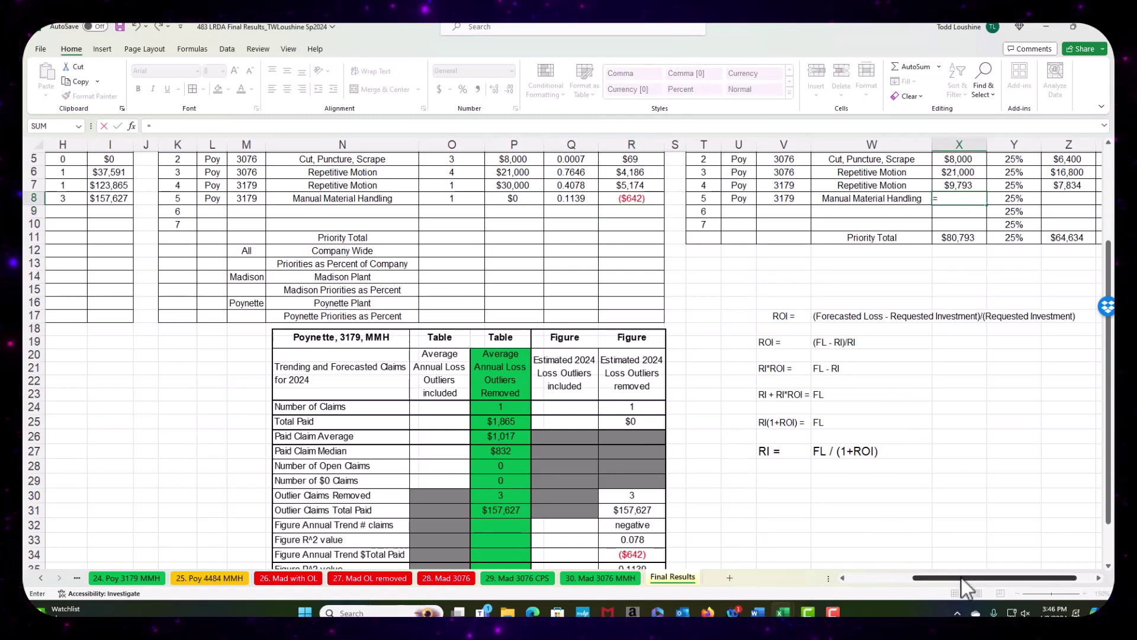
left_click_drag(961, 579, 912, 579)
left_click(301, 204)
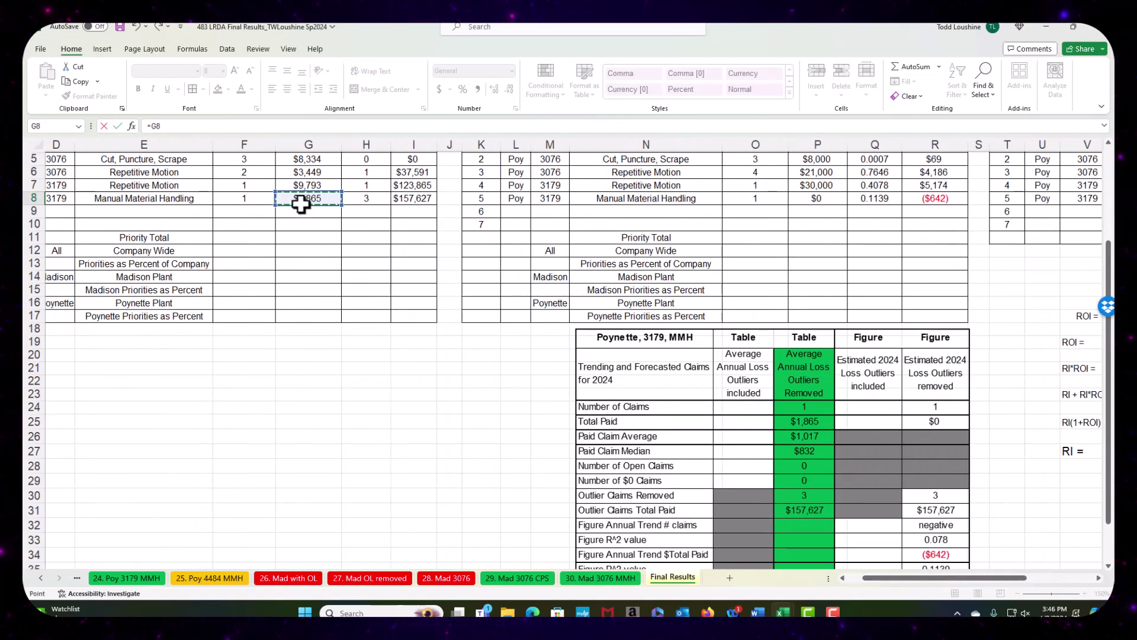
key("Return")
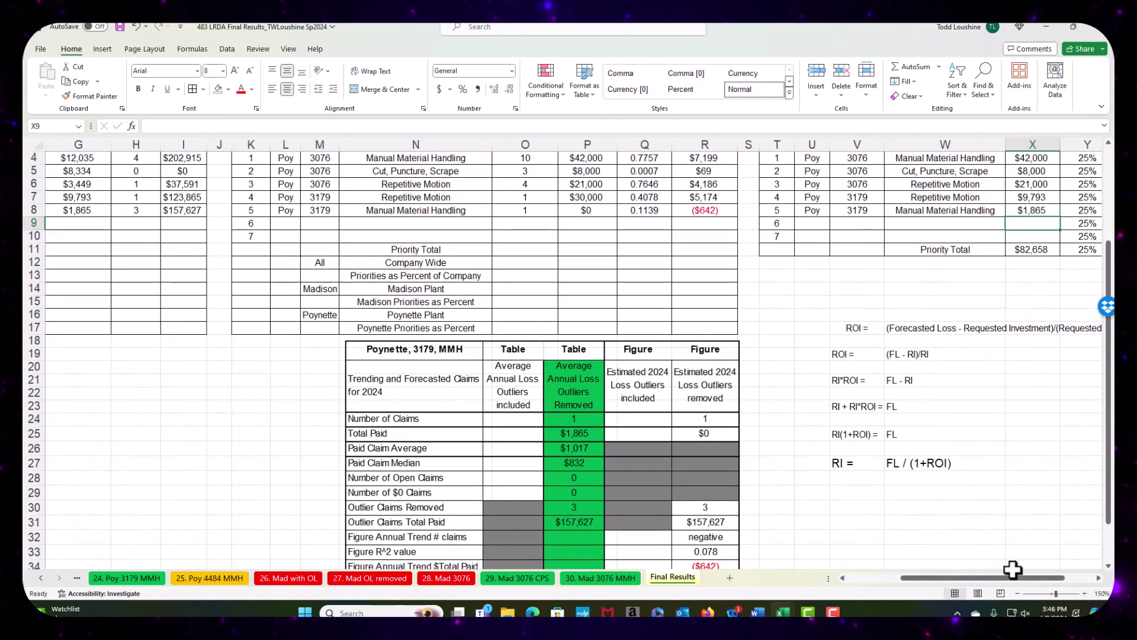
Step: Fill the requested investment formula from Z7 down through Z10
left_click_drag(1018, 579, 1047, 579)
left_click(981, 200)
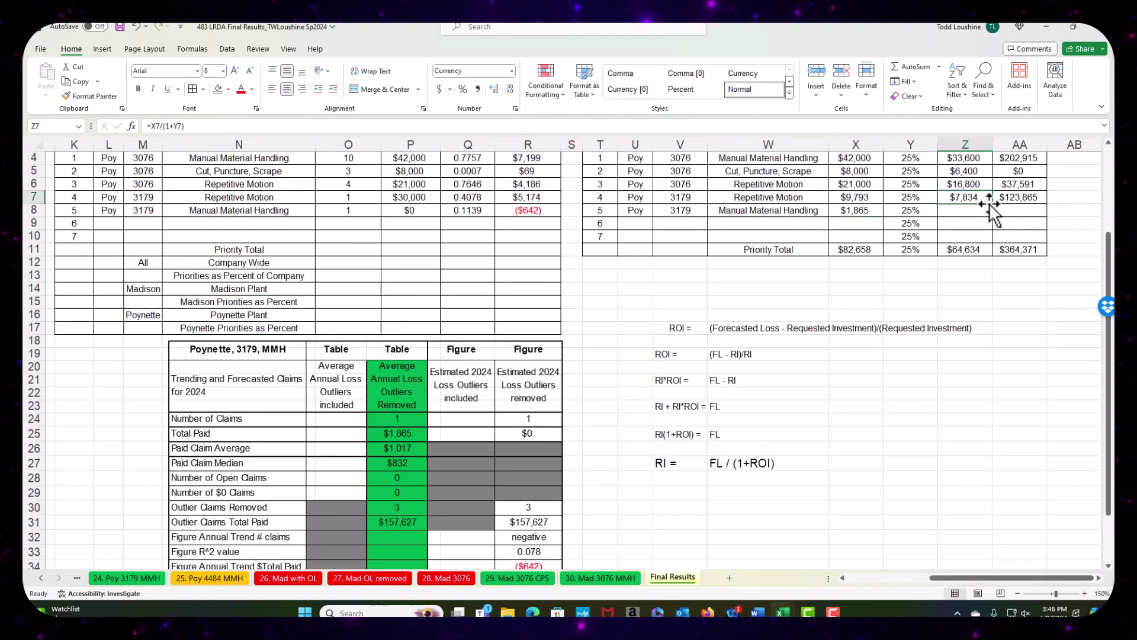
left_click_drag(993, 206, 994, 241)
Step: Link priority 5's outlier claims amount in AA8 to the outliers removed value in I8
left_click(1019, 211)
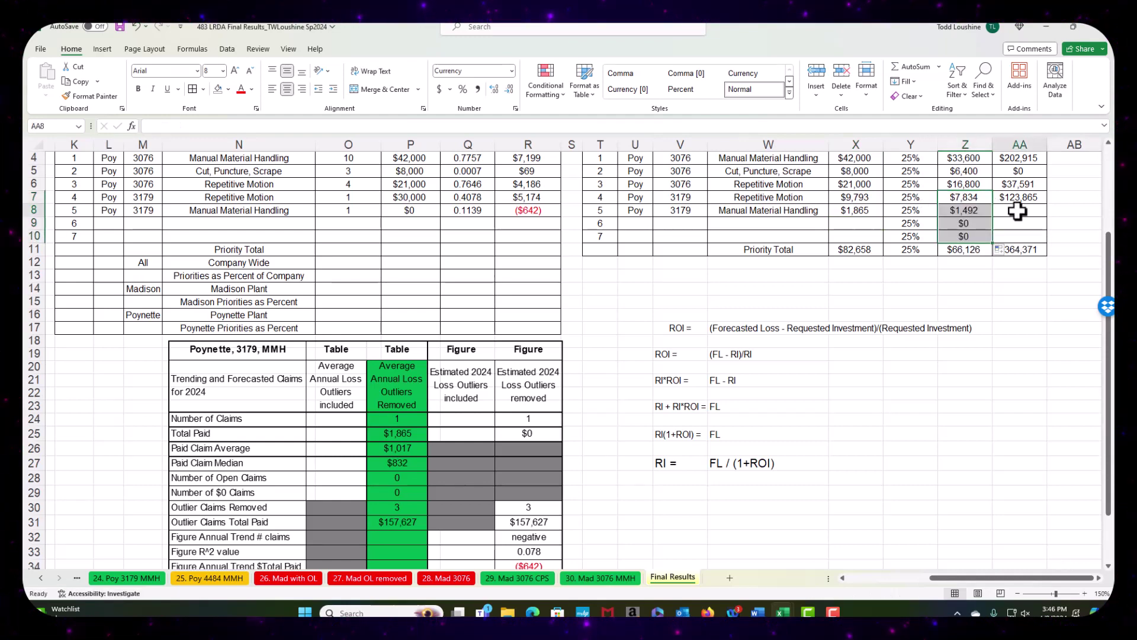
type("=")
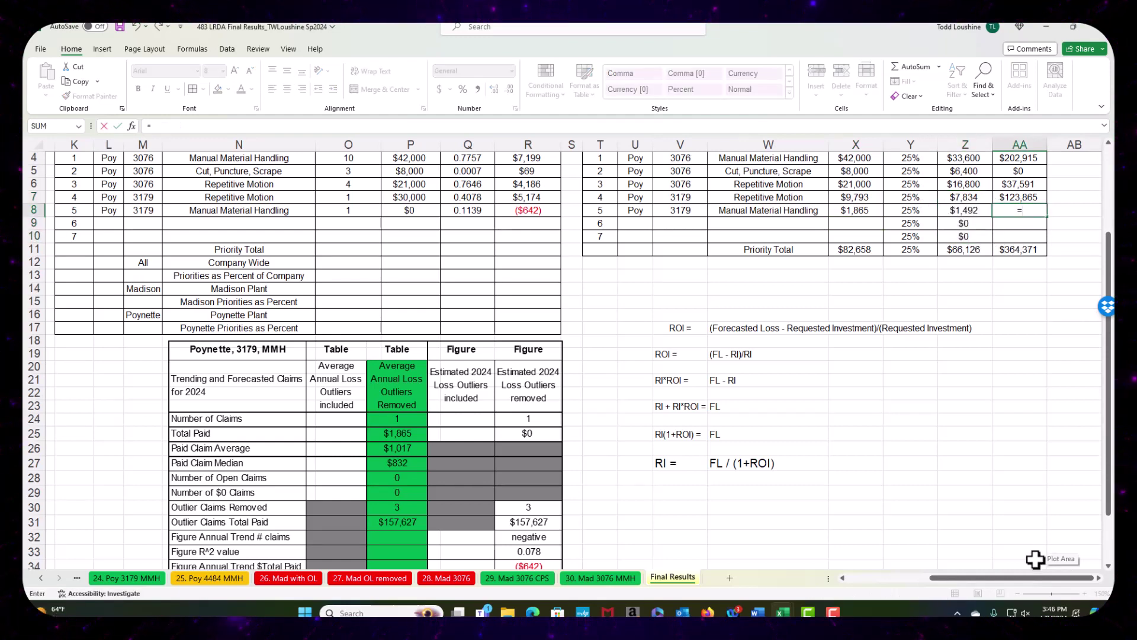
left_click_drag(1032, 575, 939, 578)
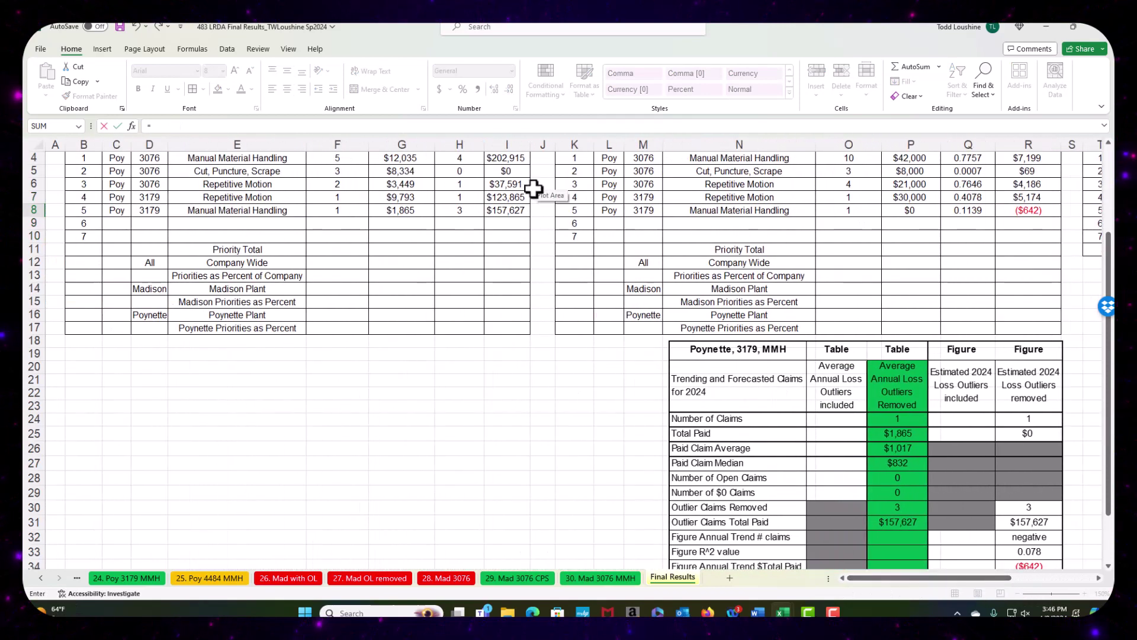
left_click(514, 212)
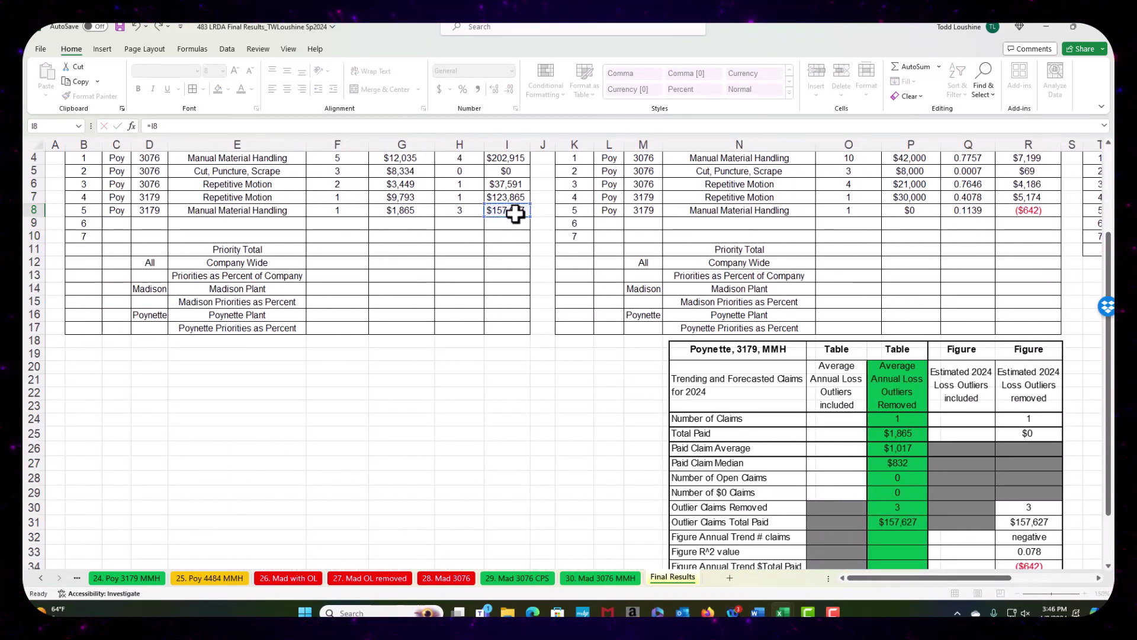
key("Return")
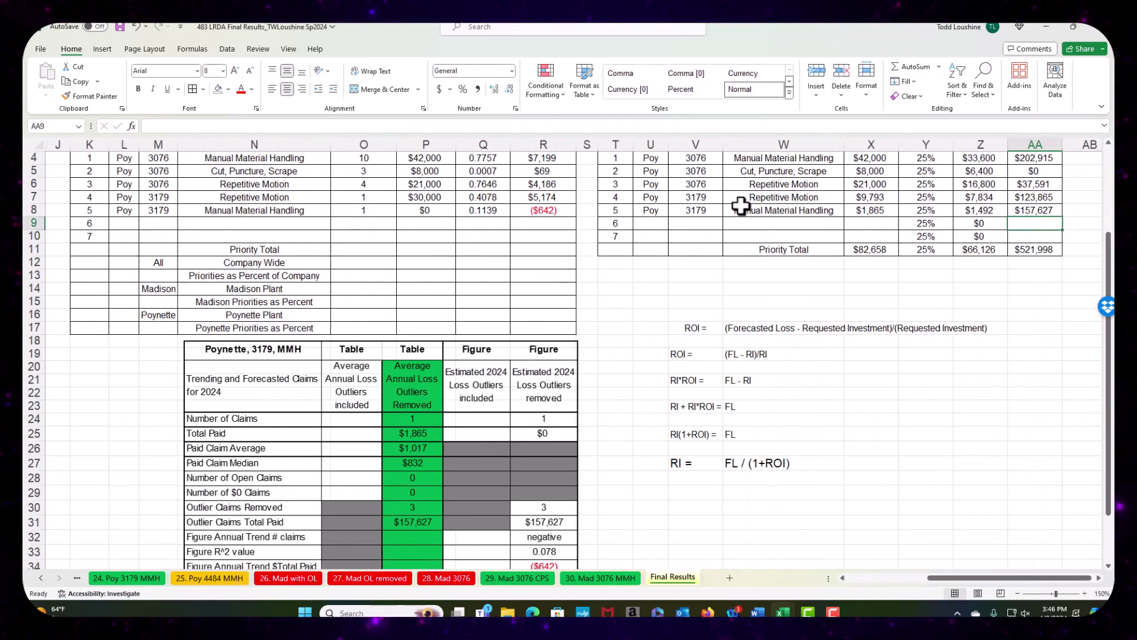
Step: Shrink the Poynette 3179 MMH picture, place it beside the Poynette 3179 Rep Motion picture near row 36, and save the workbook
left_click(468, 429)
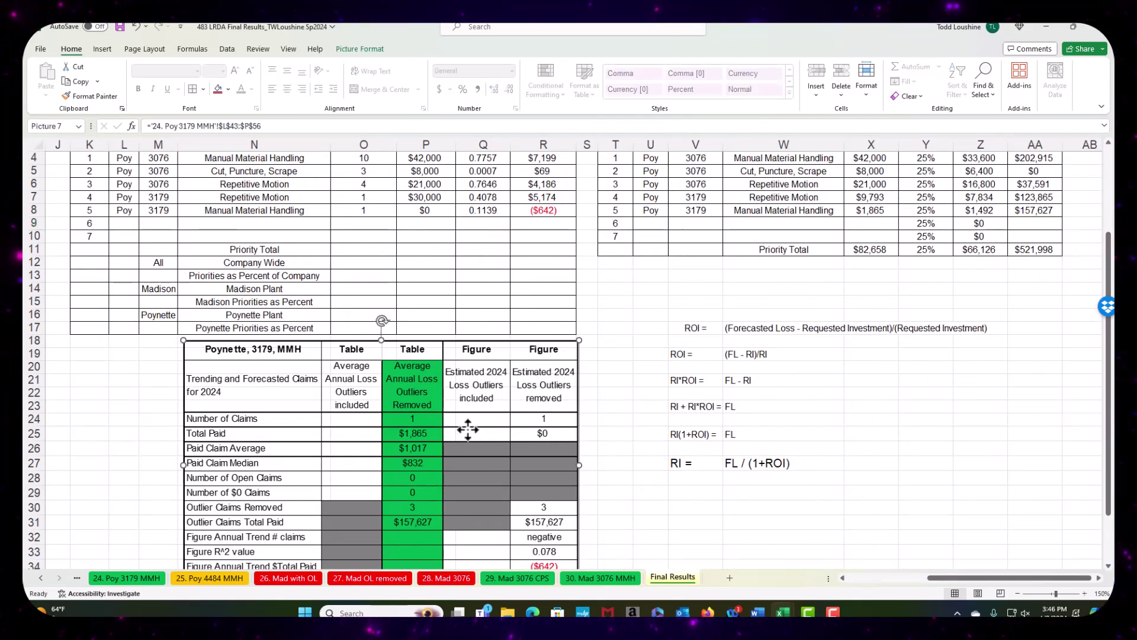
left_click_drag(184, 340, 262, 388)
scroll(835, 454, "down", 6)
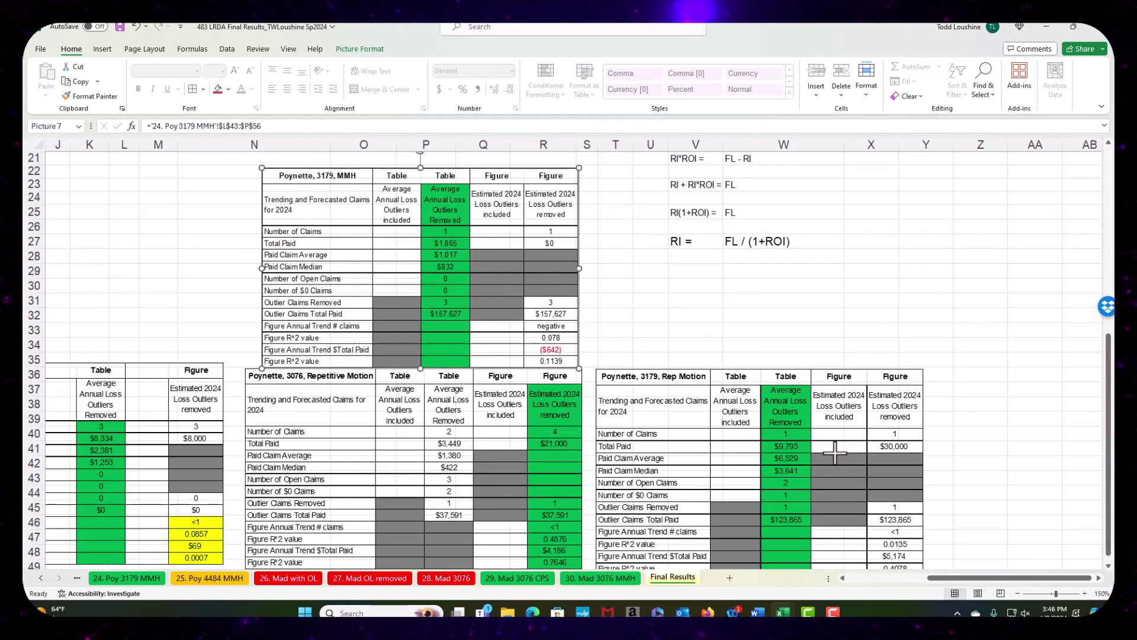
left_click_drag(370, 243, 1038, 446)
scroll(464, 344, "up", 5)
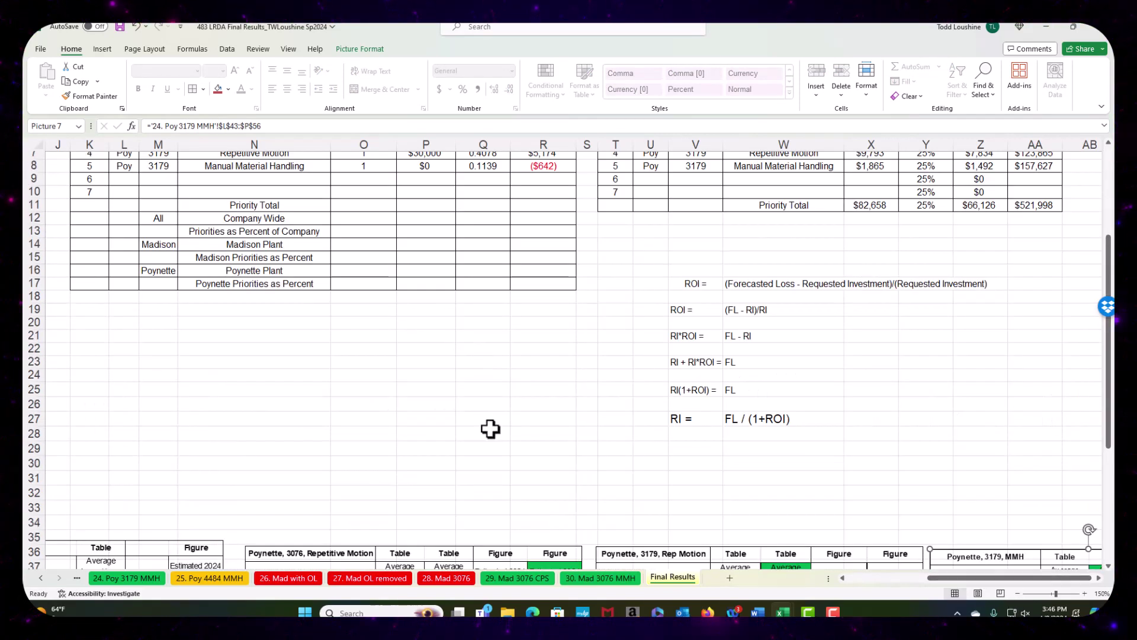
left_click(447, 417)
left_click(119, 27)
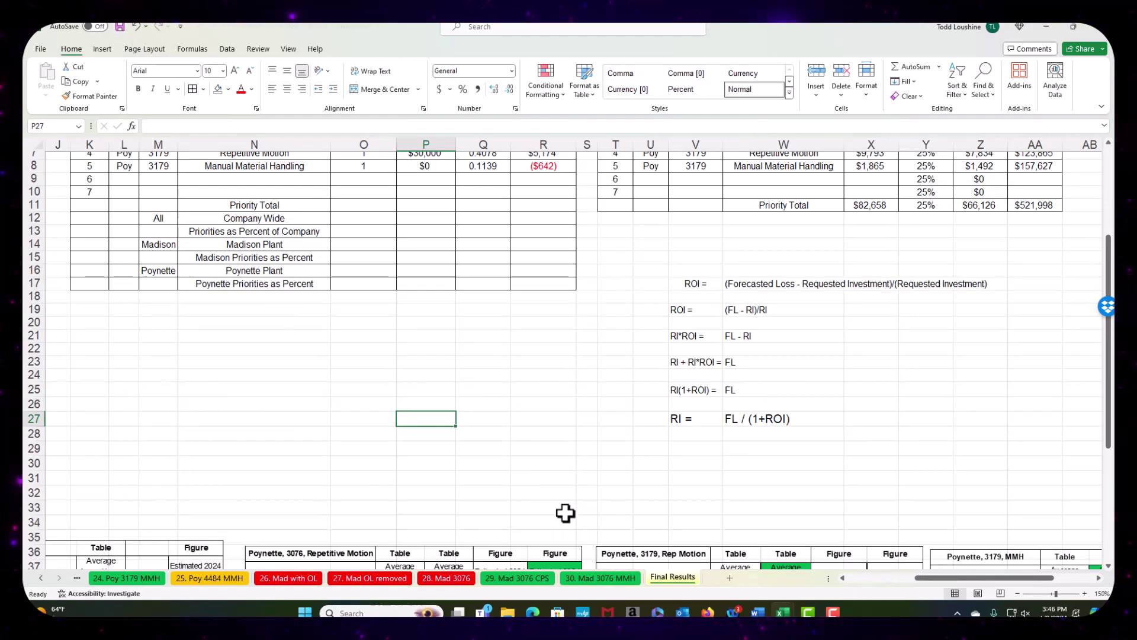
Step: Copy the Madison 3076 Cut/Puncture/Scrape table L36:P49 from sheet 29. Mad 3076 CPS and paste it as a linked picture at K20 of Final Results
left_click(517, 578)
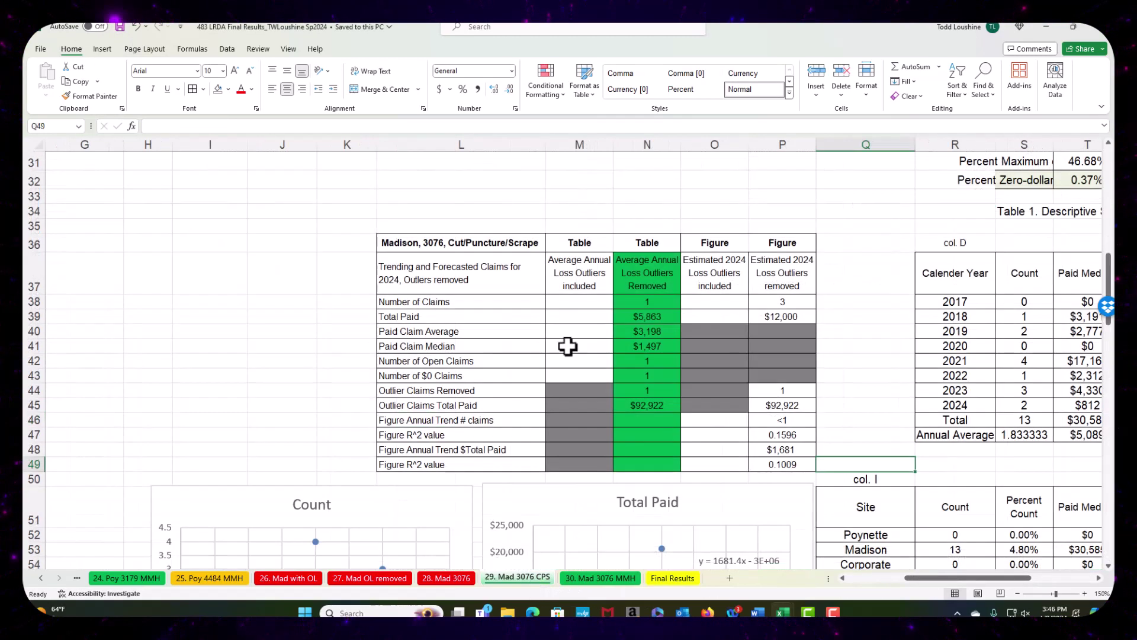
left_click_drag(456, 242, 770, 462)
key("ctrl+c")
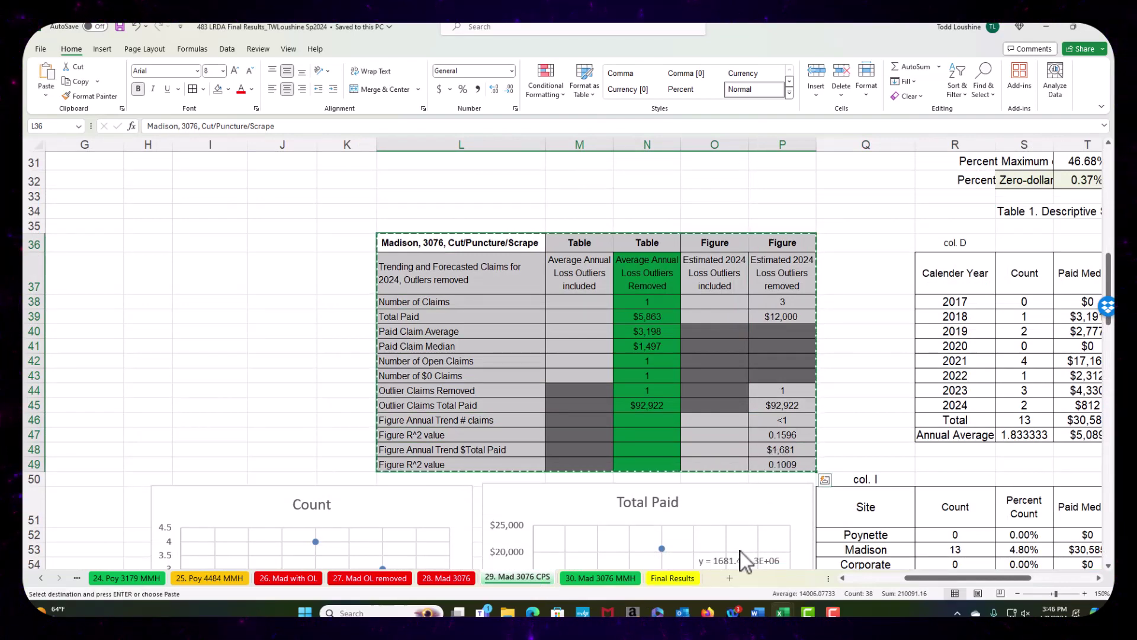
left_click(672, 578)
right_click(84, 321)
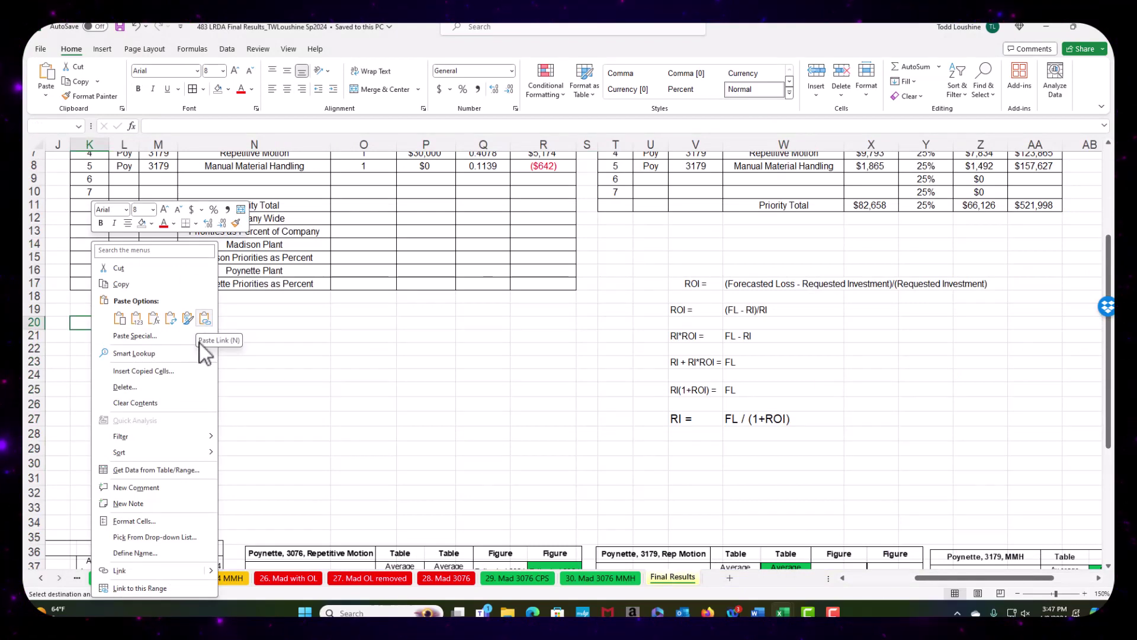
mouse_move(211, 335)
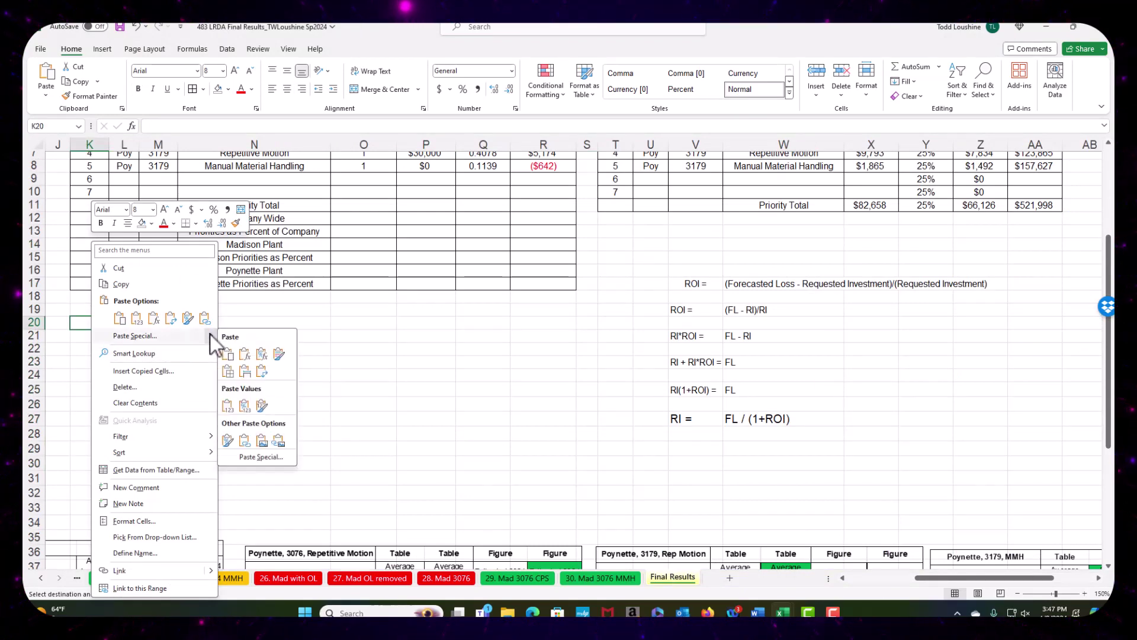
left_click(278, 440)
Step: Move the Madison 3076 Cut/Puncture/Scrape picture beneath the averages table in columns B to I
left_click_drag(373, 410, 202, 410)
left_click_drag(950, 575, 883, 576)
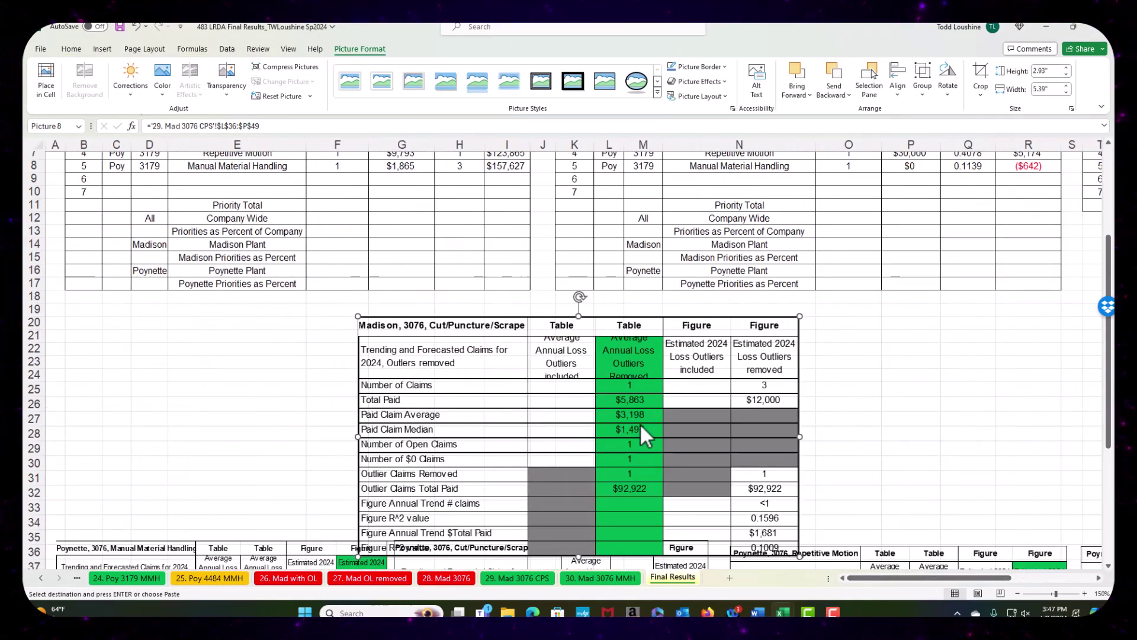
left_click_drag(705, 408, 438, 395)
Step: Enter Mad as the site for priorities 6 and 7 in C9:C10
scroll(438, 395, "up", 3)
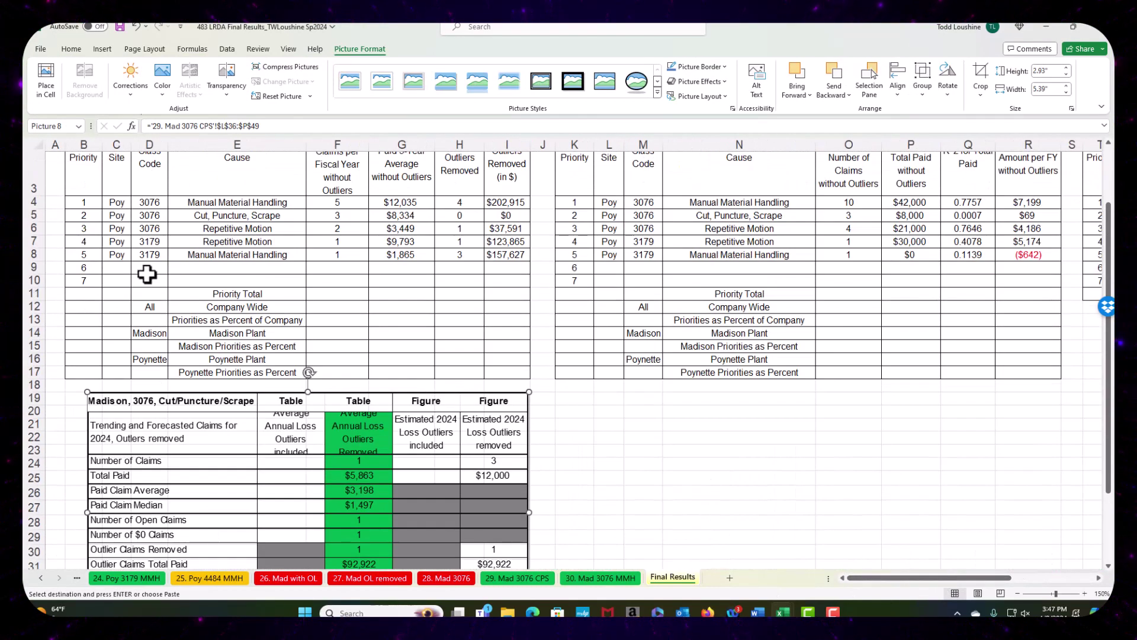
left_click(117, 268)
type("Mad")
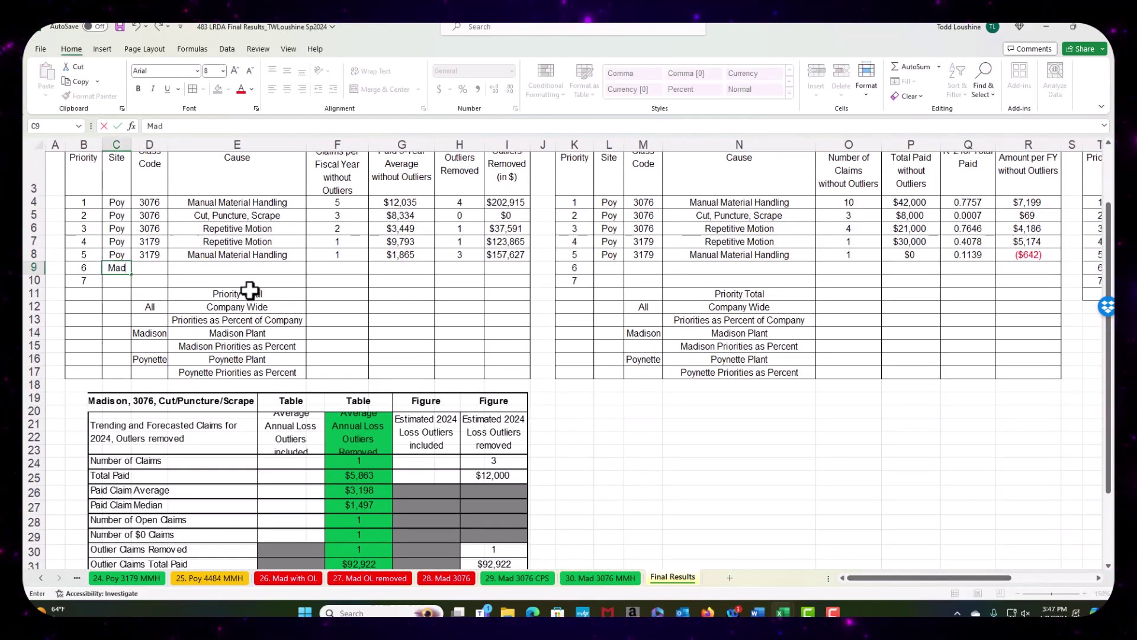
key("Return")
type("Mad")
key("Tab")
key("Up")
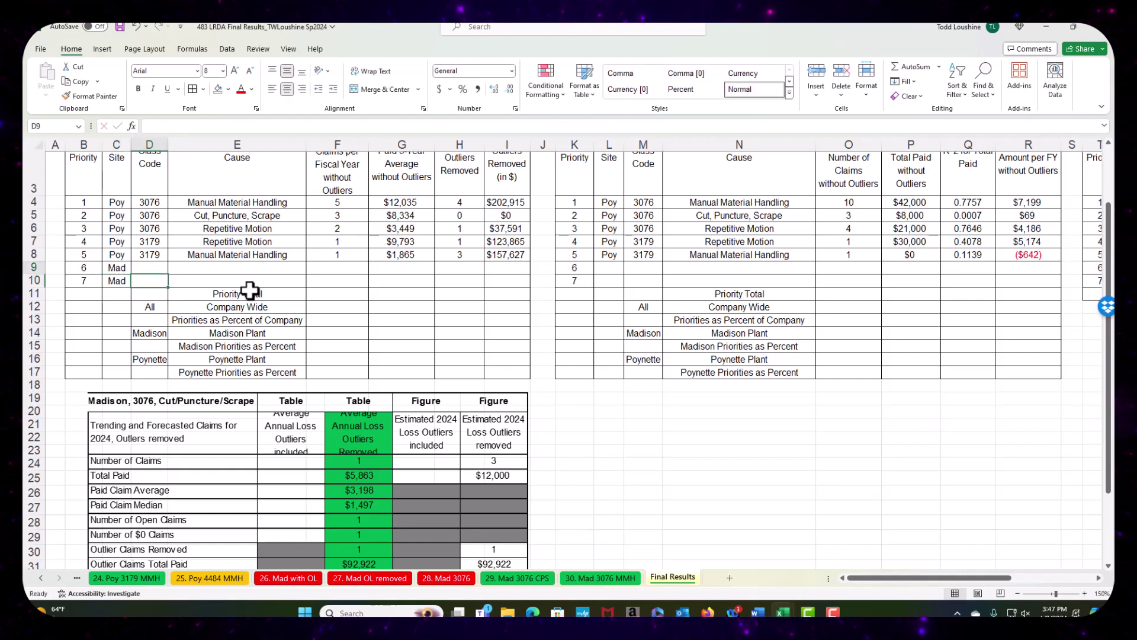
Step: Enter priority 6's class code 3076 in D9 and cause Cut, Puncture, Scrape in E9
type("3076")
key("Tab")
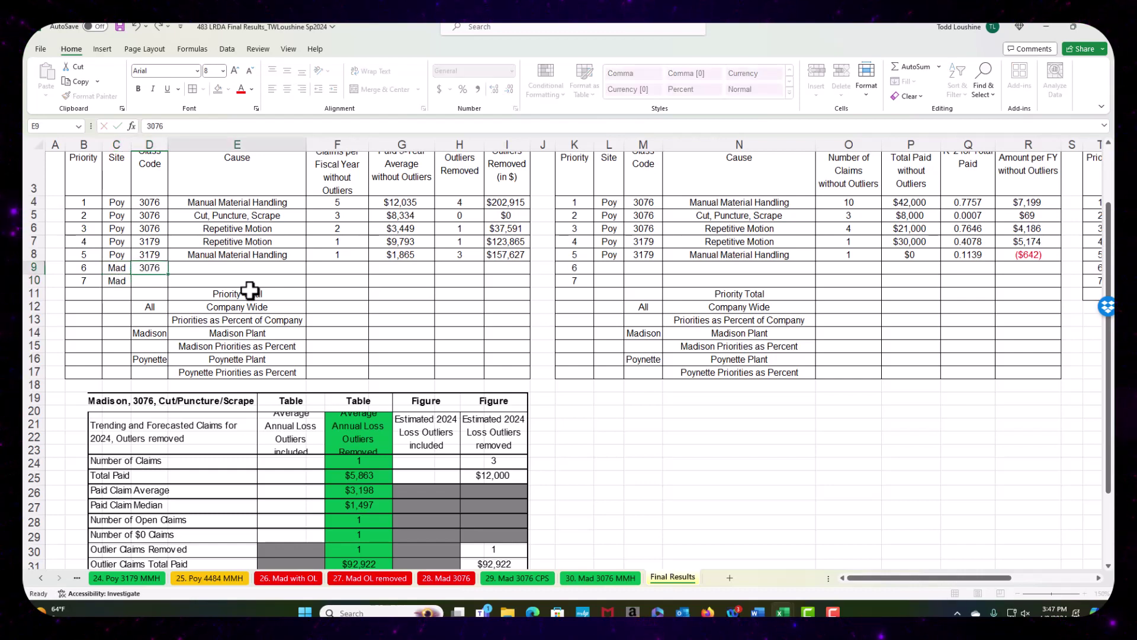
type("Cut, Puncture, Scrape")
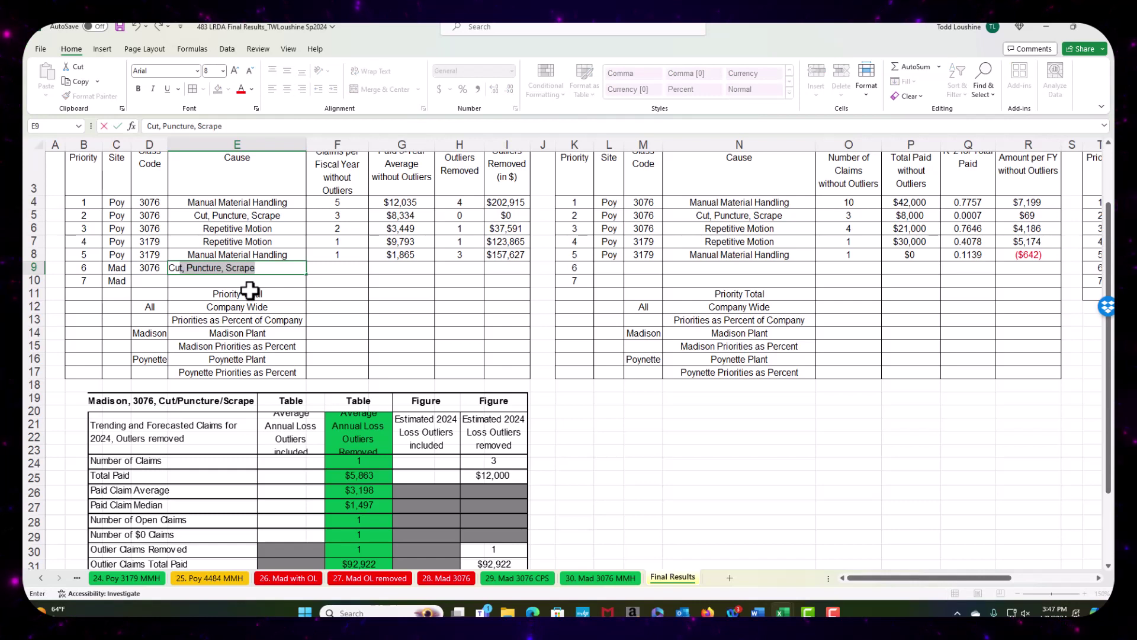
key("Tab")
Step: Enter priority 6's averages of 1 claim and $5,863 paid in F9:G9, and 1 outlier totalling $92,922 in H9:I9
type("1")
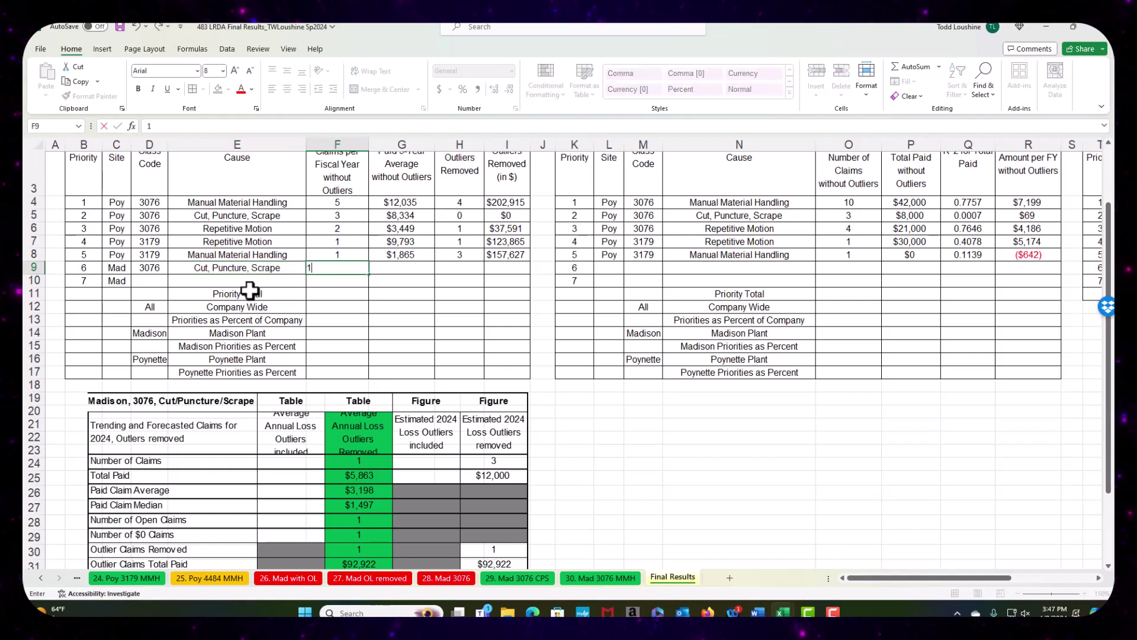
key("Tab")
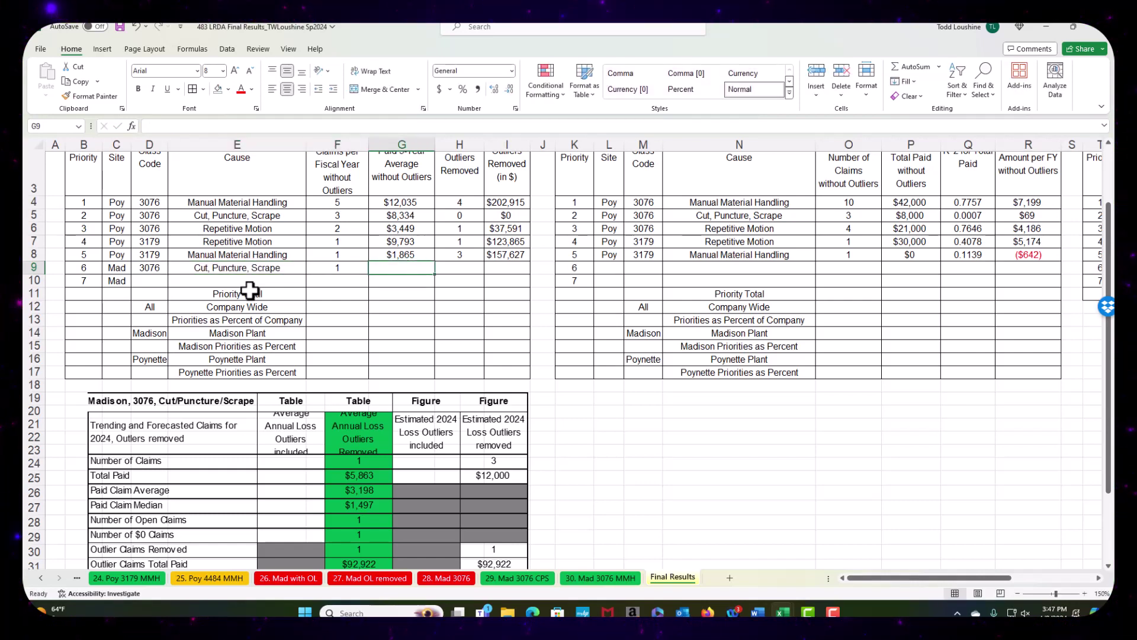
type("$5")
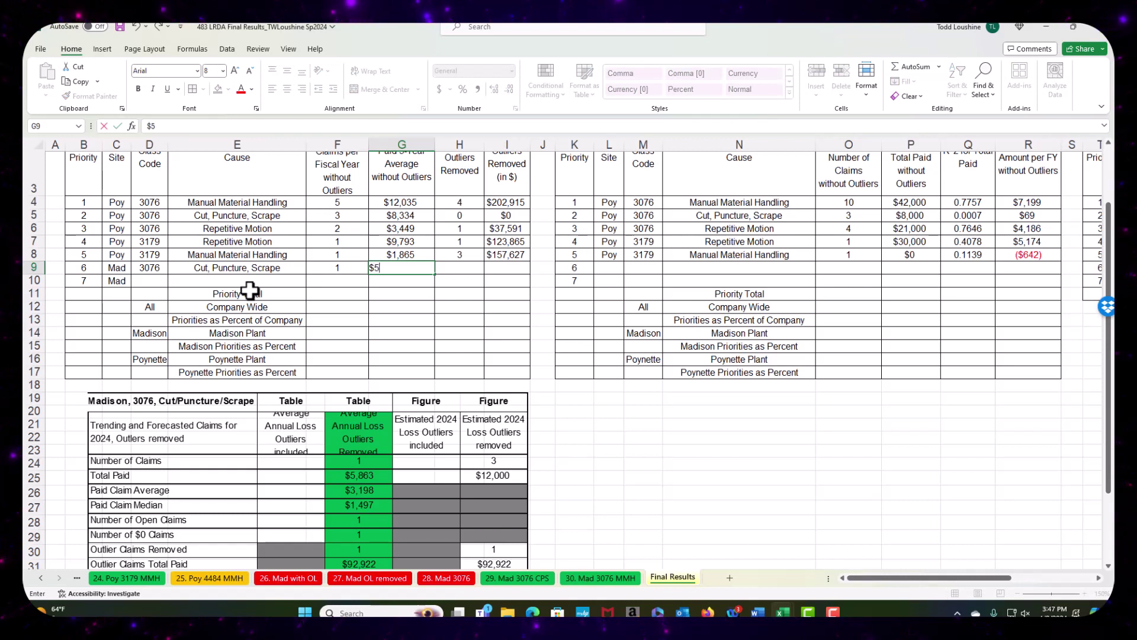
type("863")
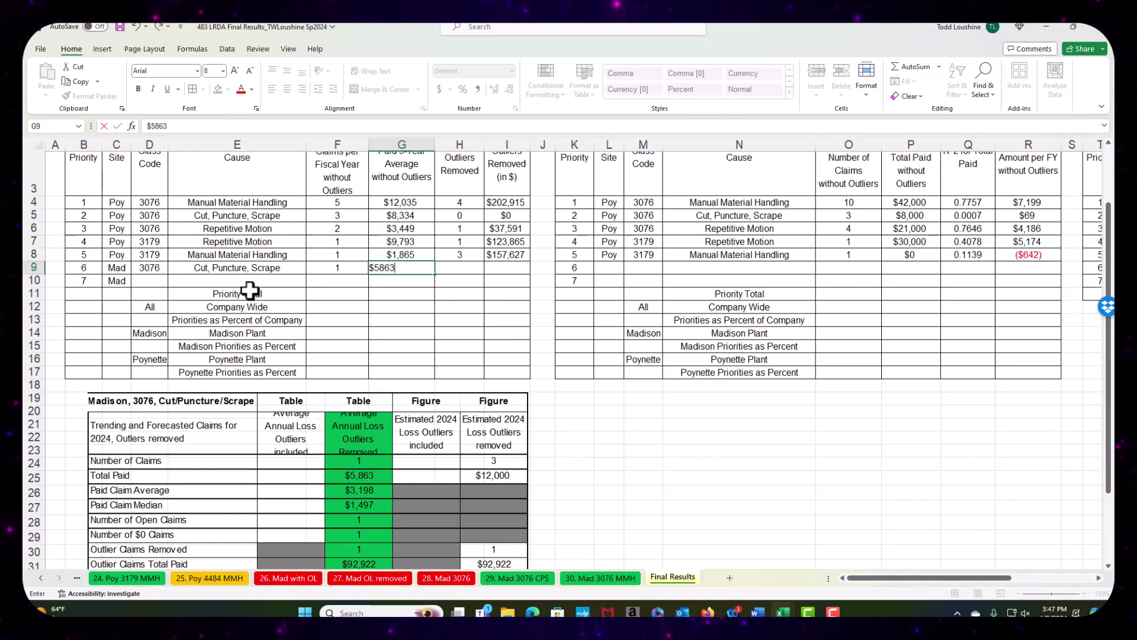
key("Tab")
type("1")
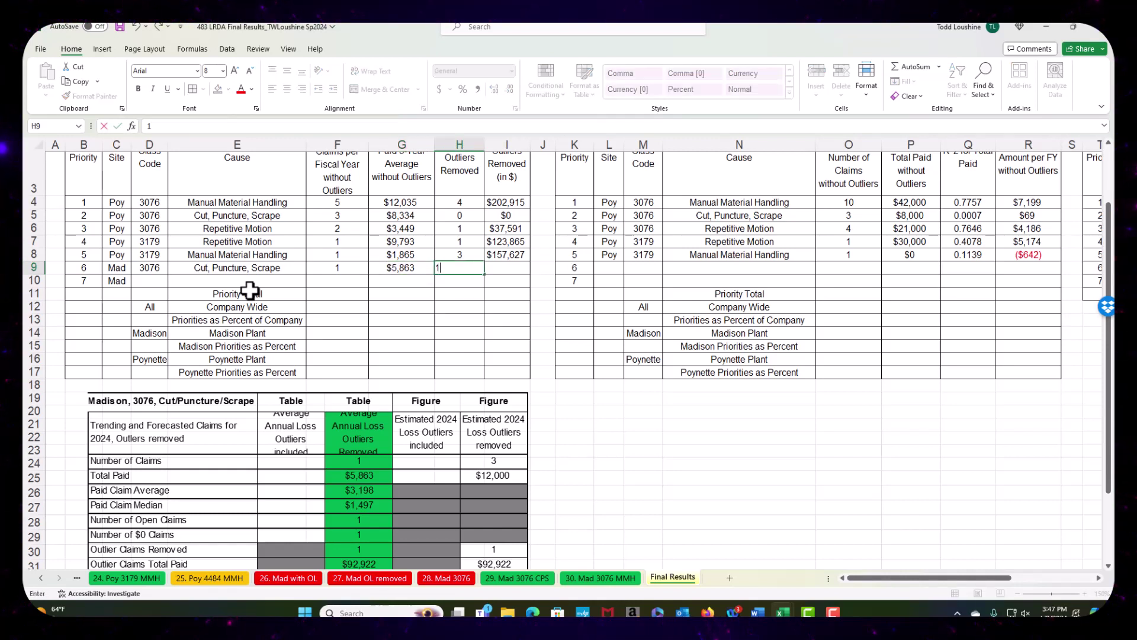
key("Tab")
type("$92")
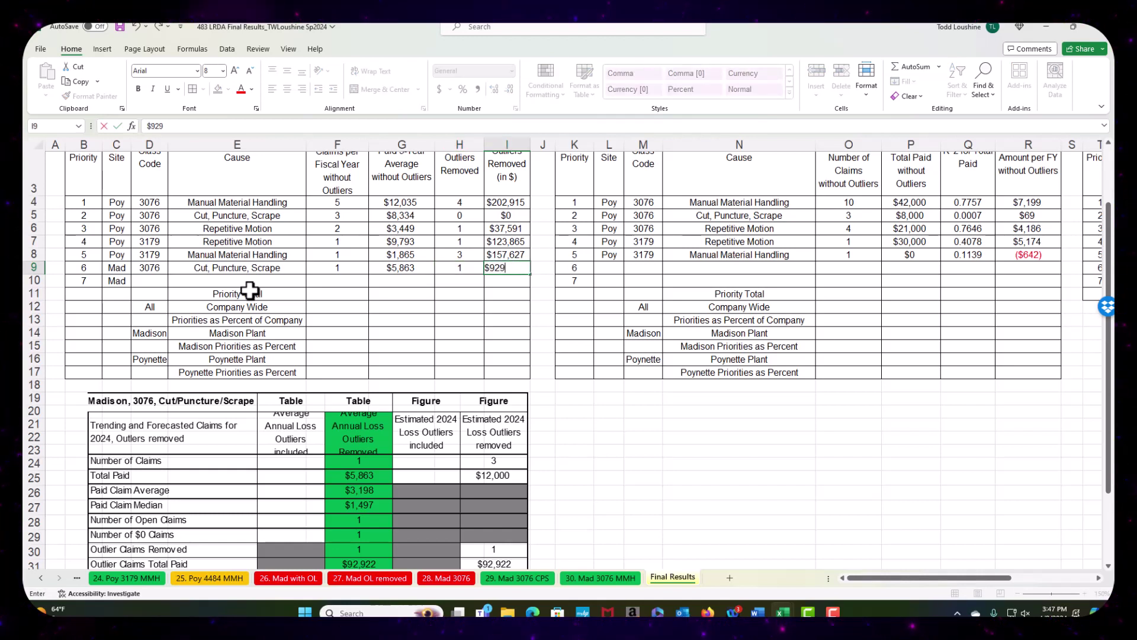
key("Tab")
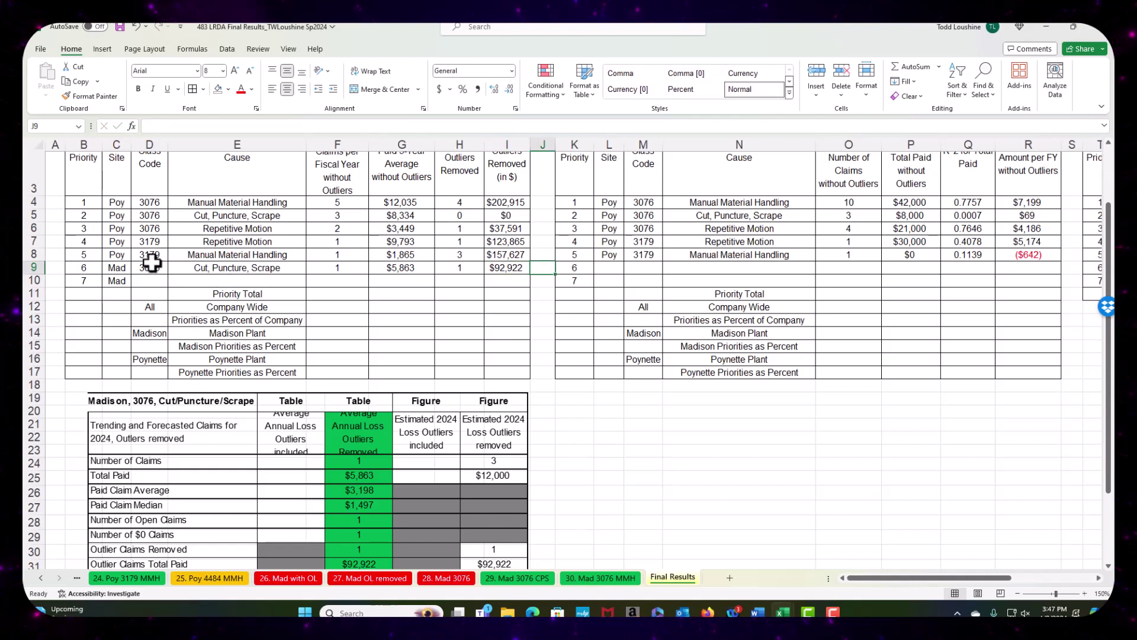
Step: Copy the site, class code and cause cells C9:E10 into the forecast table at L9 and the investment table at U9
left_click_drag(116, 267, 217, 277)
key("ctrl+c")
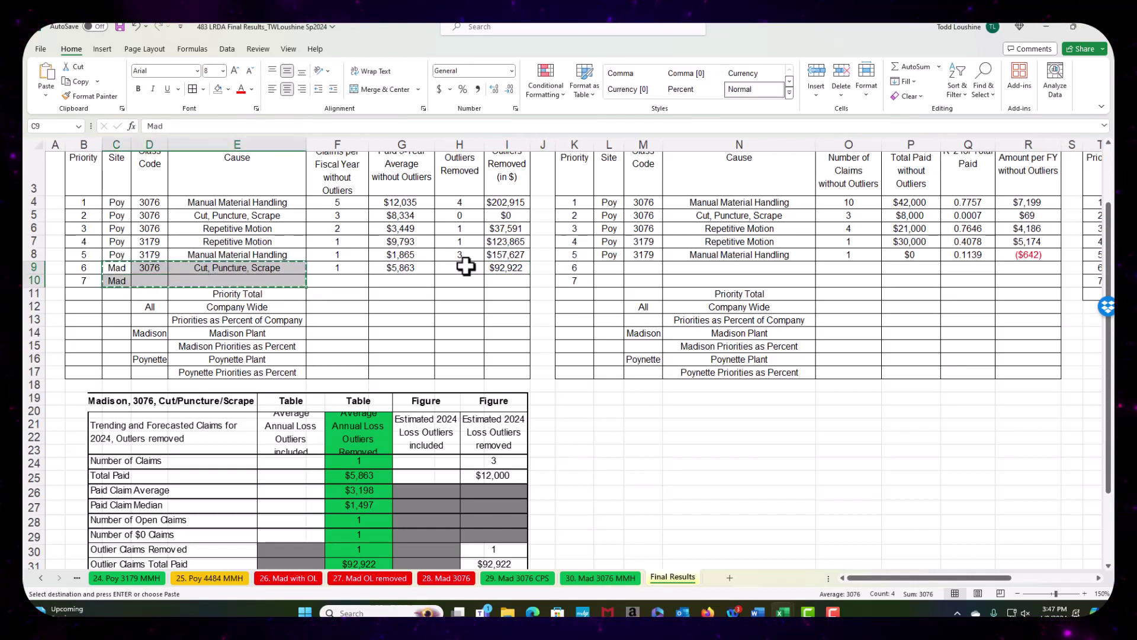
left_click(612, 268)
key("ctrl+v")
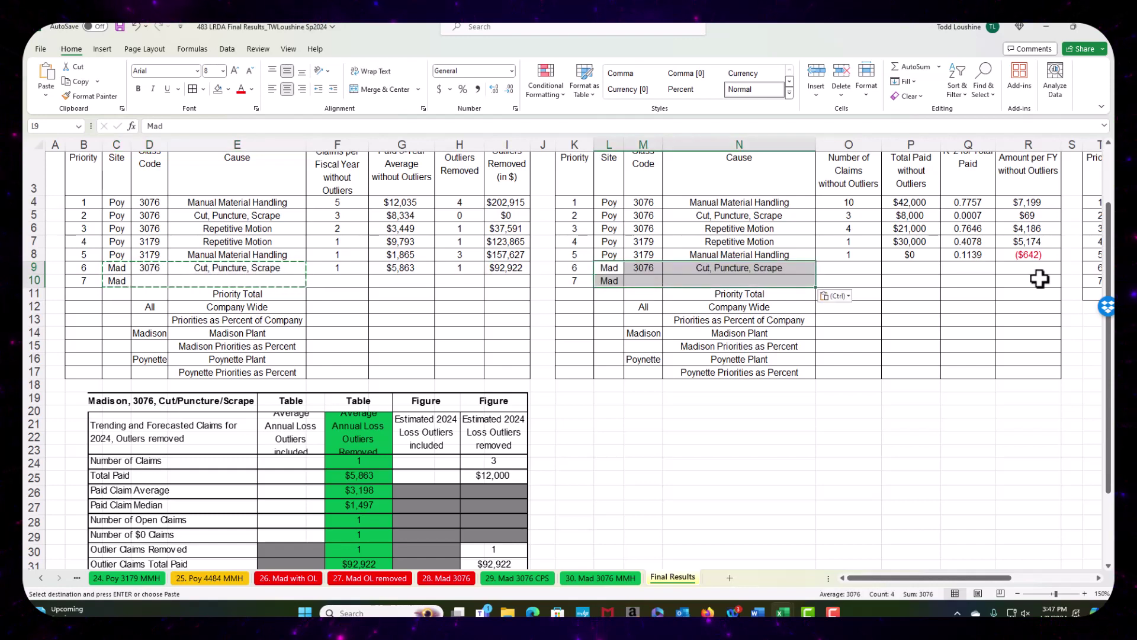
left_click_drag(1006, 583, 1078, 578)
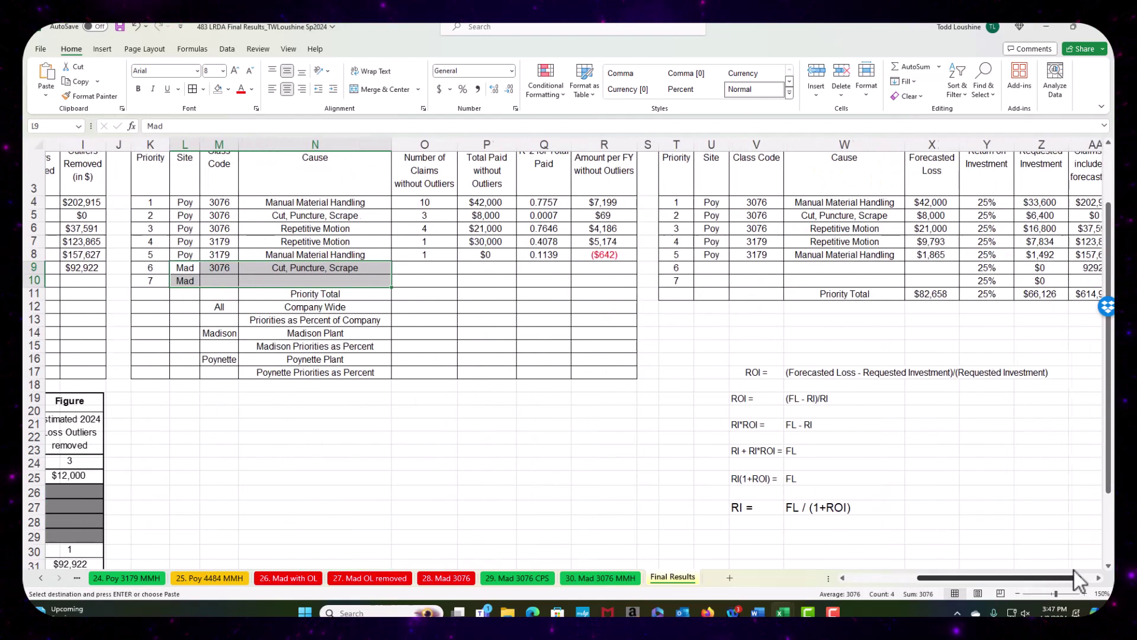
left_click(732, 271)
key("ctrl+v")
left_click(891, 342)
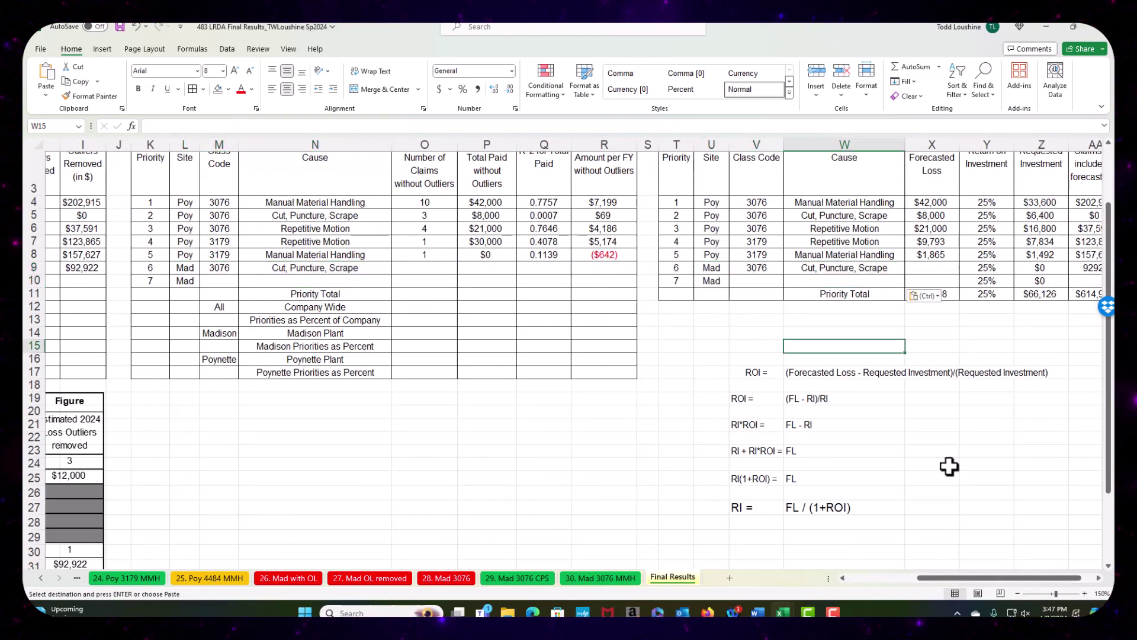
Step: Move the Madison 3076 Cut/Puncture/Scrape picture beneath the forecast table and enter priority 6's 2024 estimates of 3 claims and $12,000 in O9:P9
left_click_drag(976, 580, 906, 579)
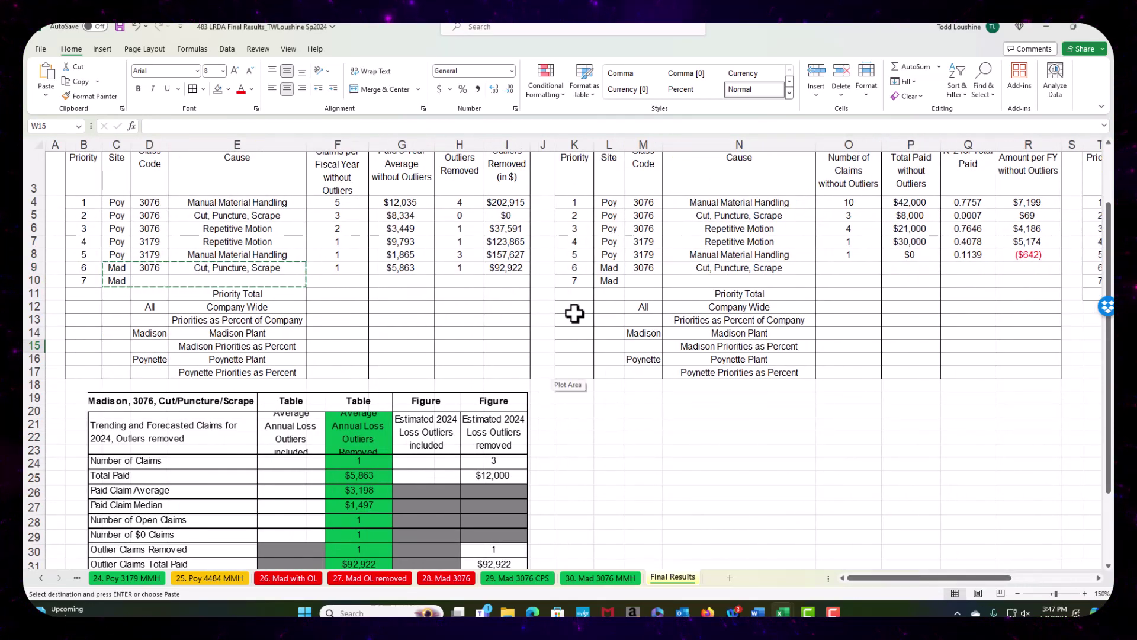
left_click_drag(491, 439, 1056, 459)
left_click(851, 268)
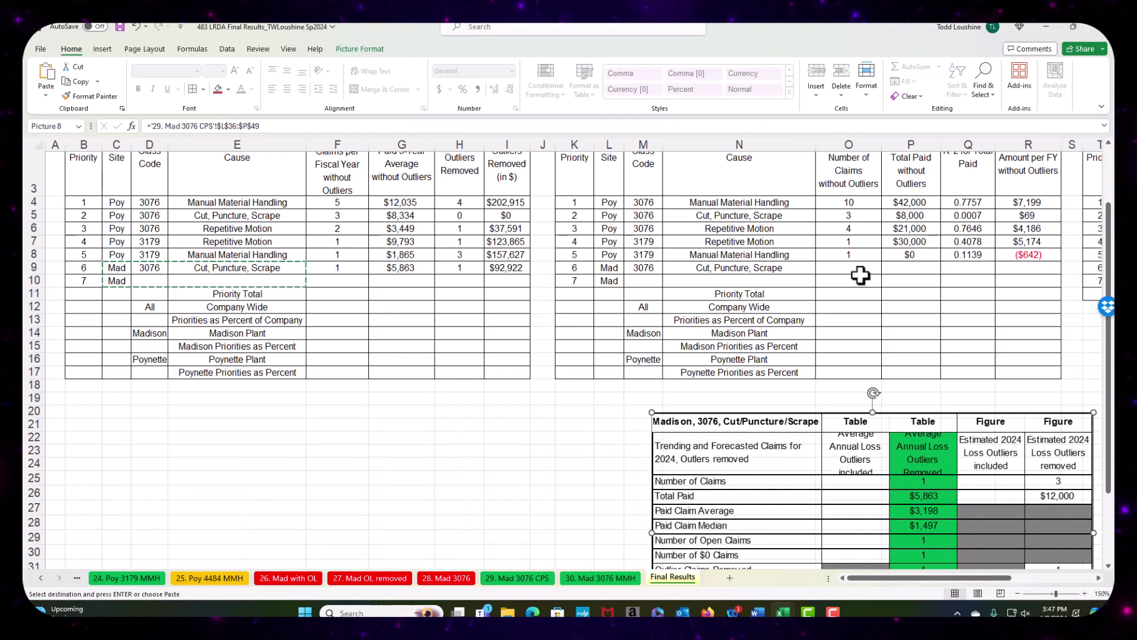
type("3")
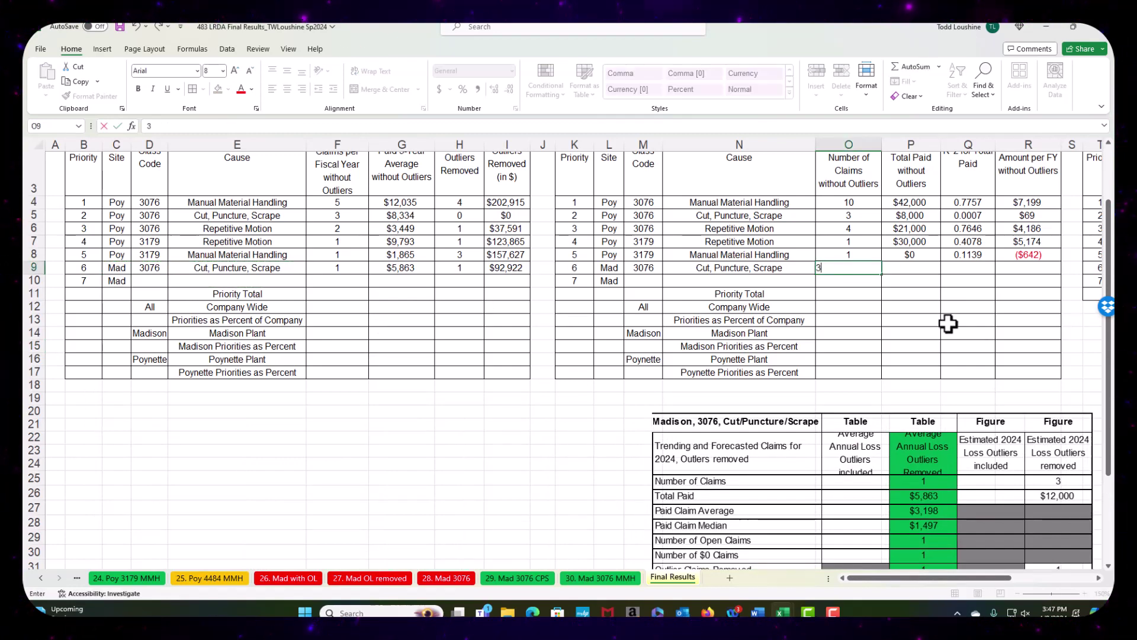
key("Tab")
key("Tab")
type("$")
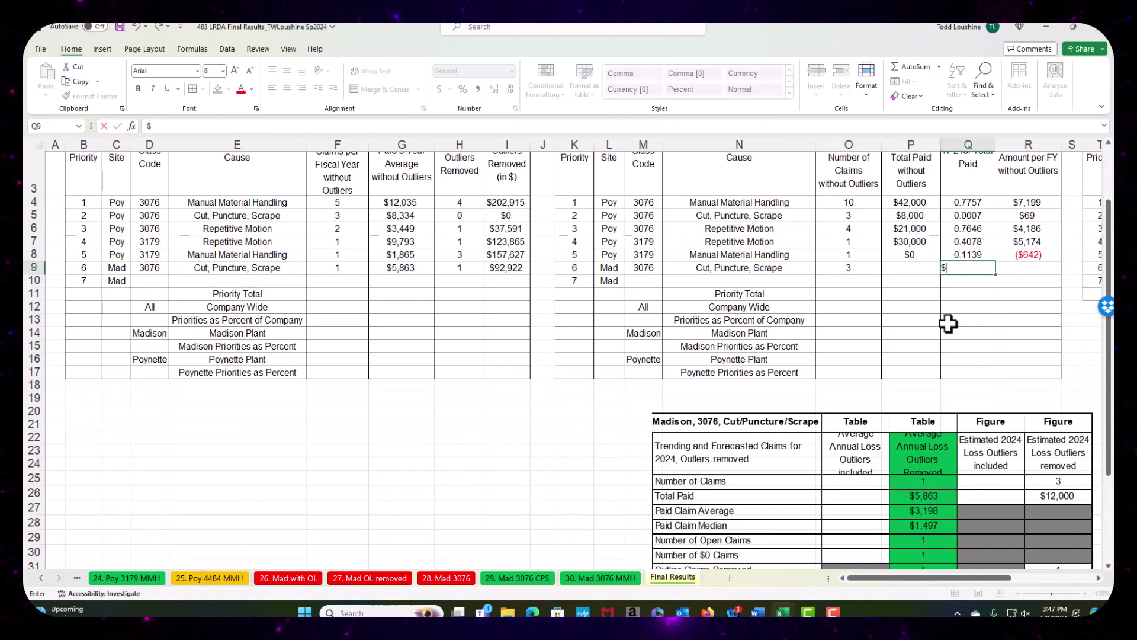
key("shift+Tab")
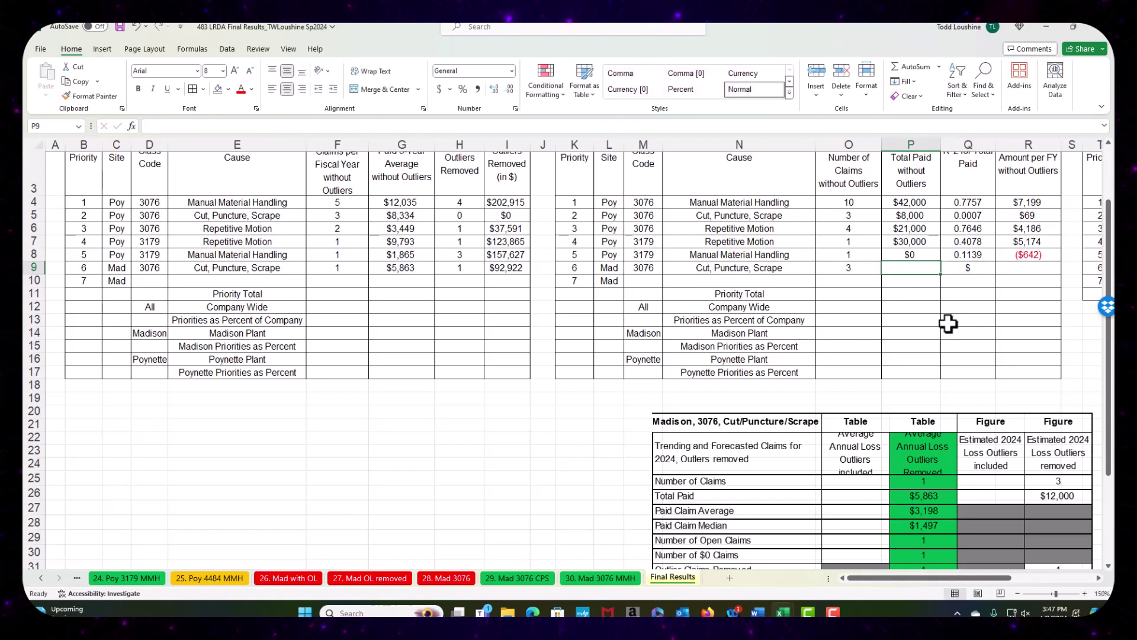
type("$")
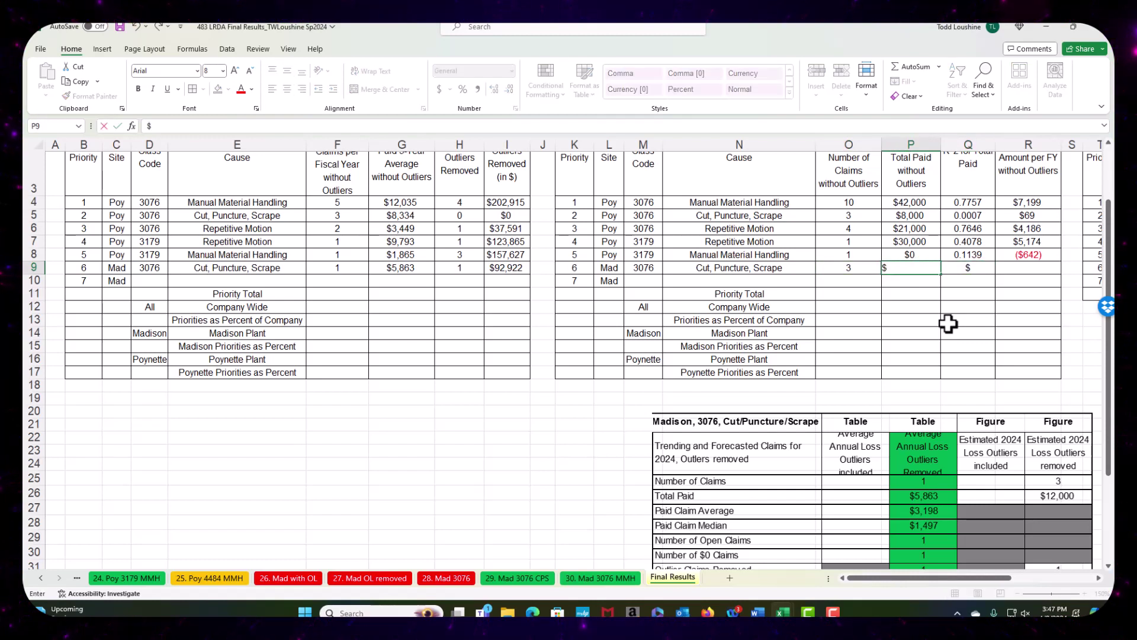
type("12,000")
key("Tab")
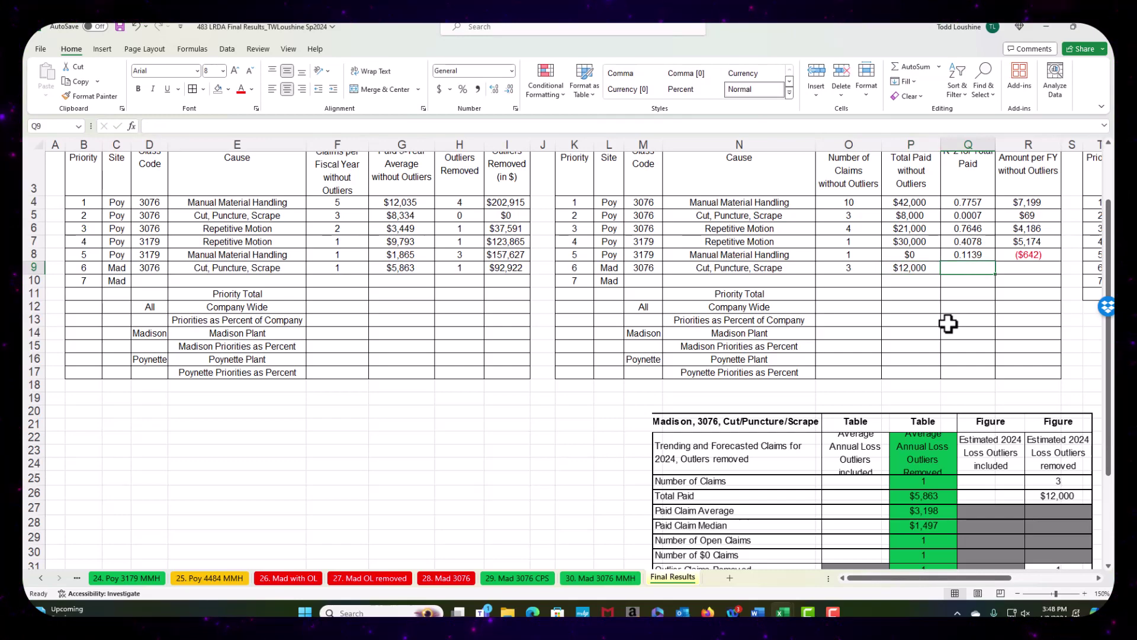
Step: Enter priority 6's total-paid R^2 of 0.1009 in Q9 and its annual trend of $1,681 in R9
scroll(970, 381, "down", 4)
left_click_drag(1041, 424, 985, 403)
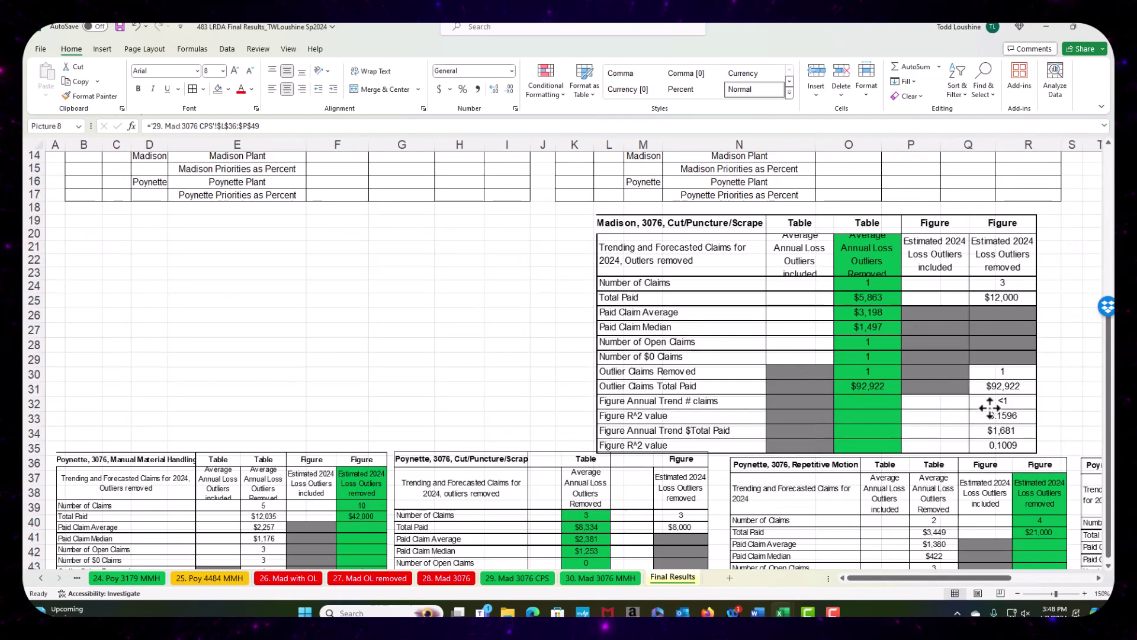
scroll(849, 343, "up", 4)
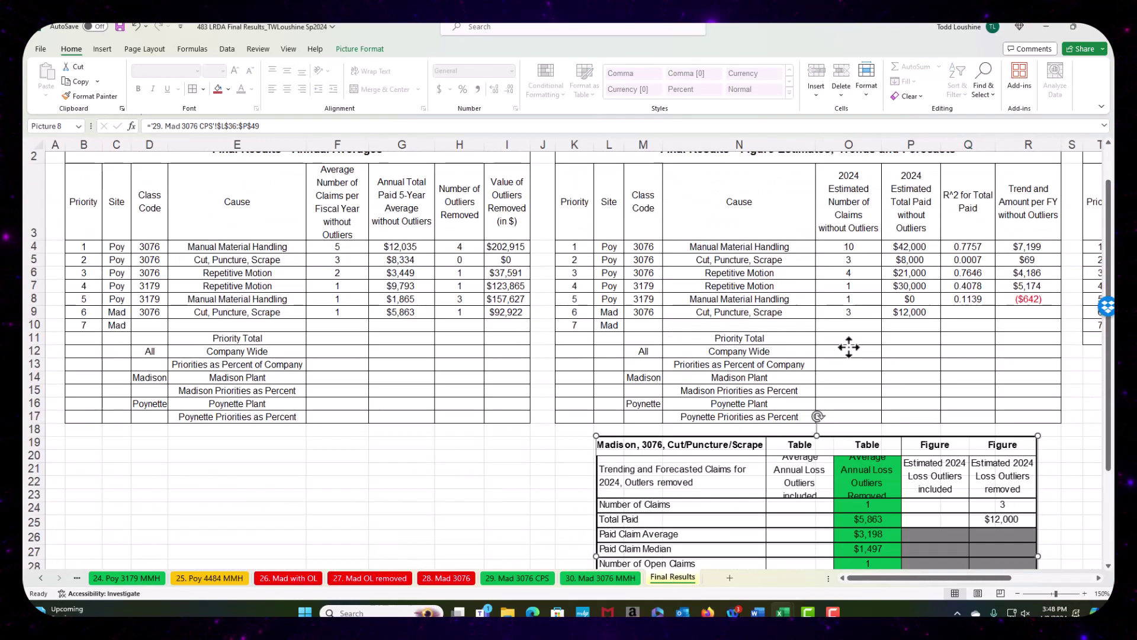
left_click(965, 312)
type("0.")
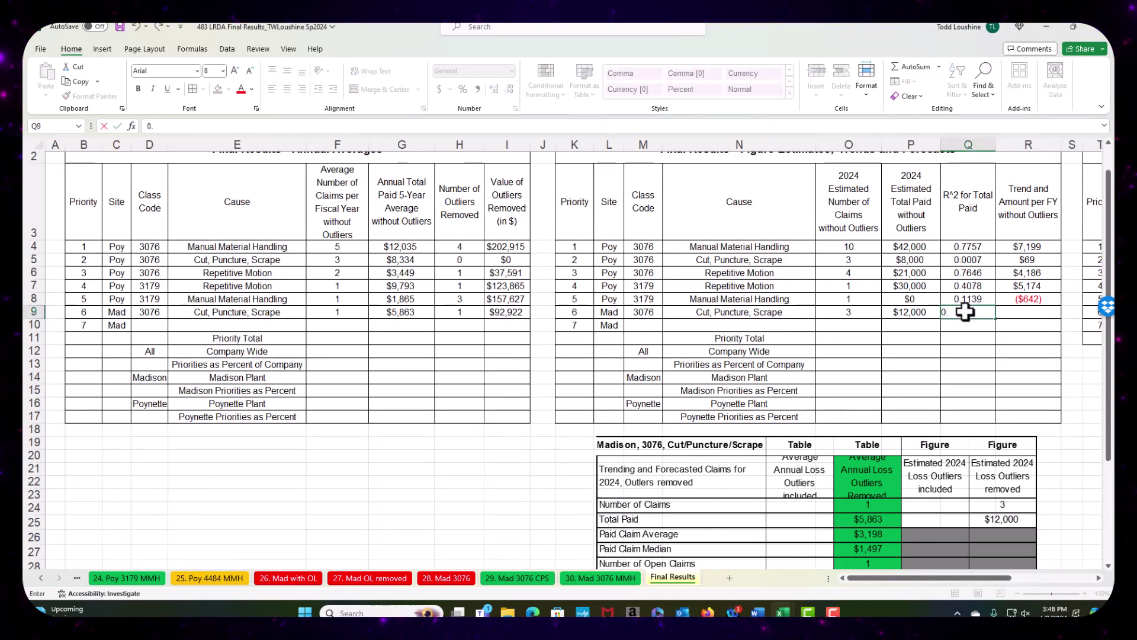
type("1009")
key("Tab")
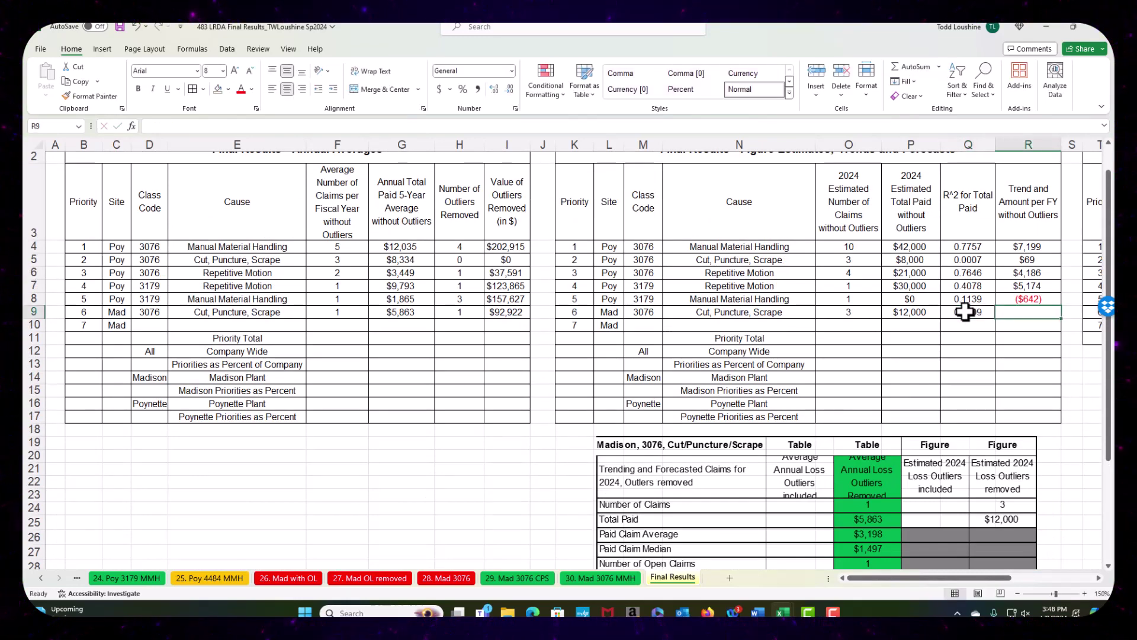
scroll(968, 332, "down", 4)
scroll(947, 400, "up", 4)
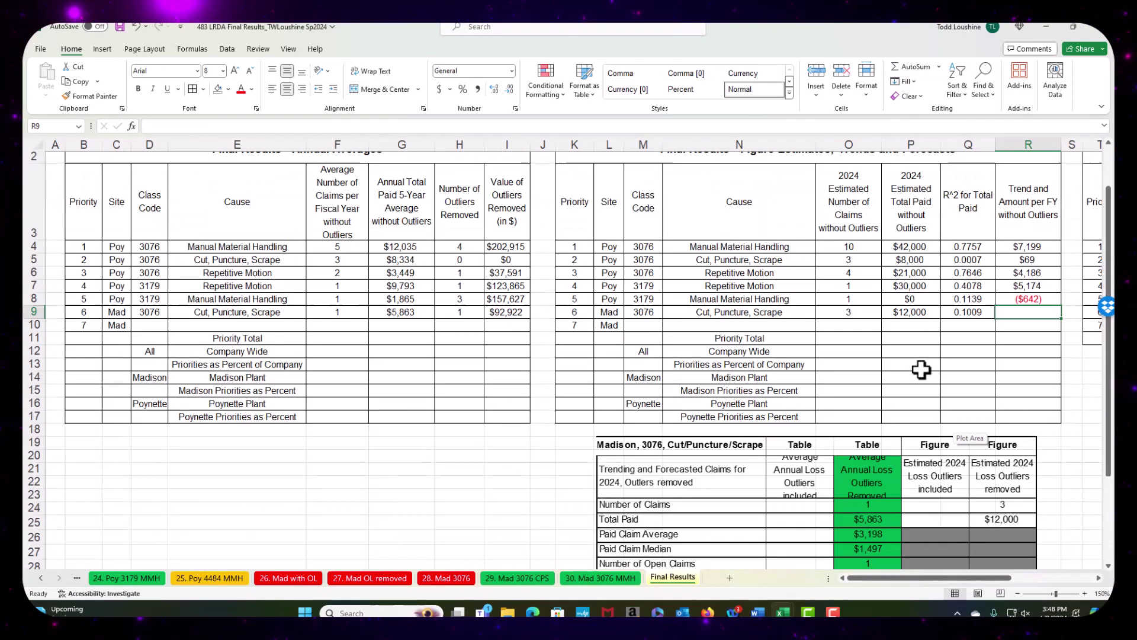
type("$")
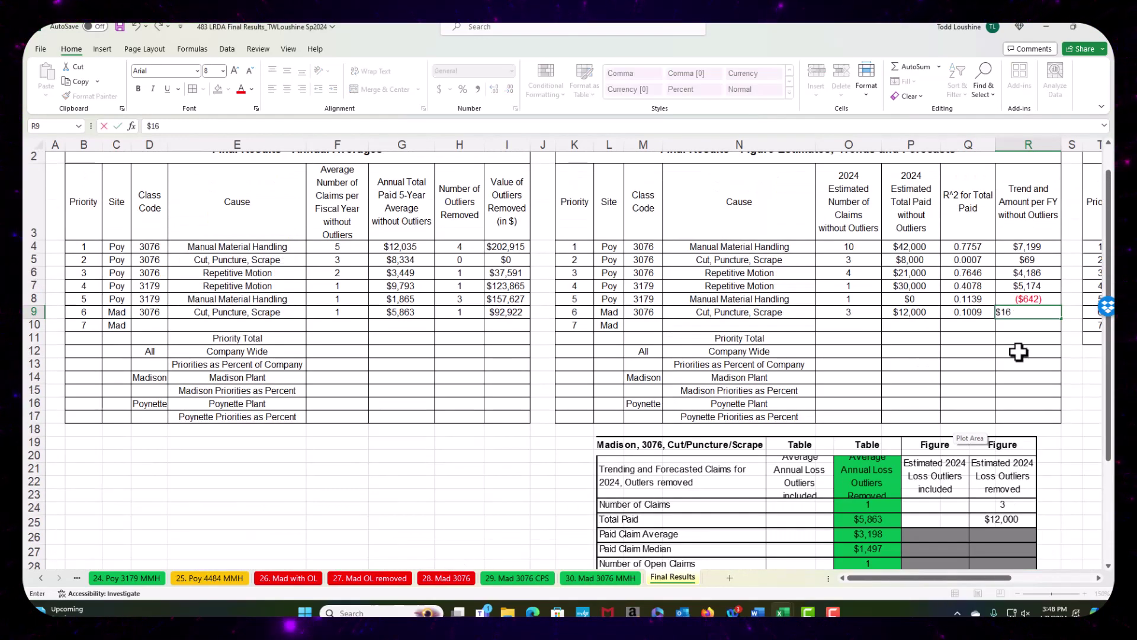
type("1,681")
key("Tab")
Step: Link priority 6's 2024 forecasted loss in X9 to its 5-year average total paid with =G9
key("Tab")
key("Tab")
key("Tab")
key("Tab")
key("Tab")
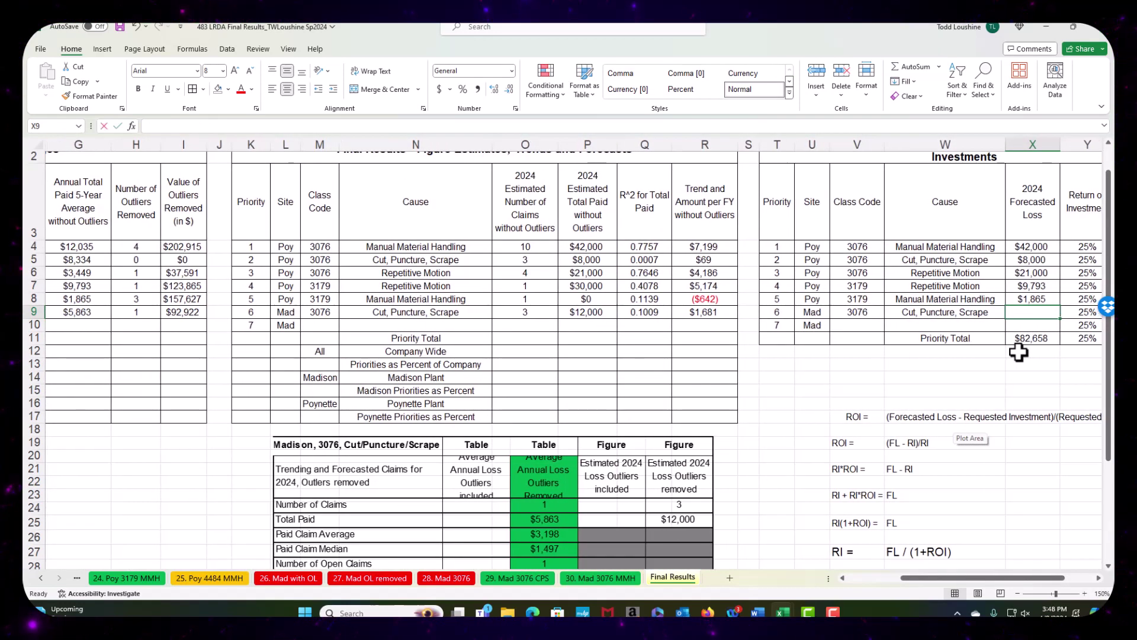
type("=")
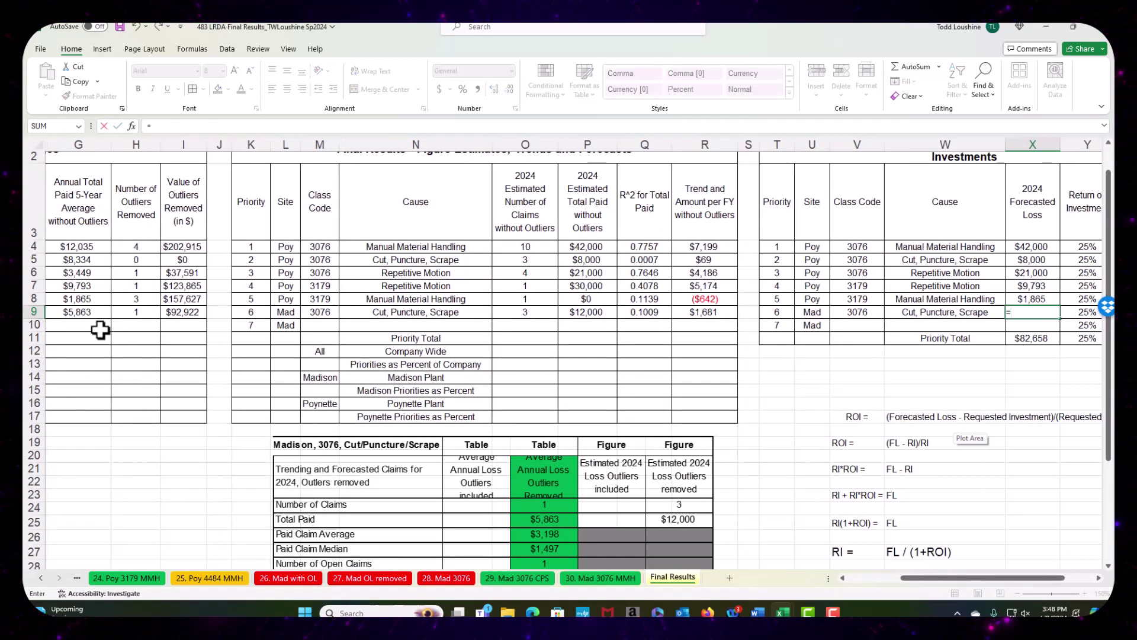
left_click(84, 316)
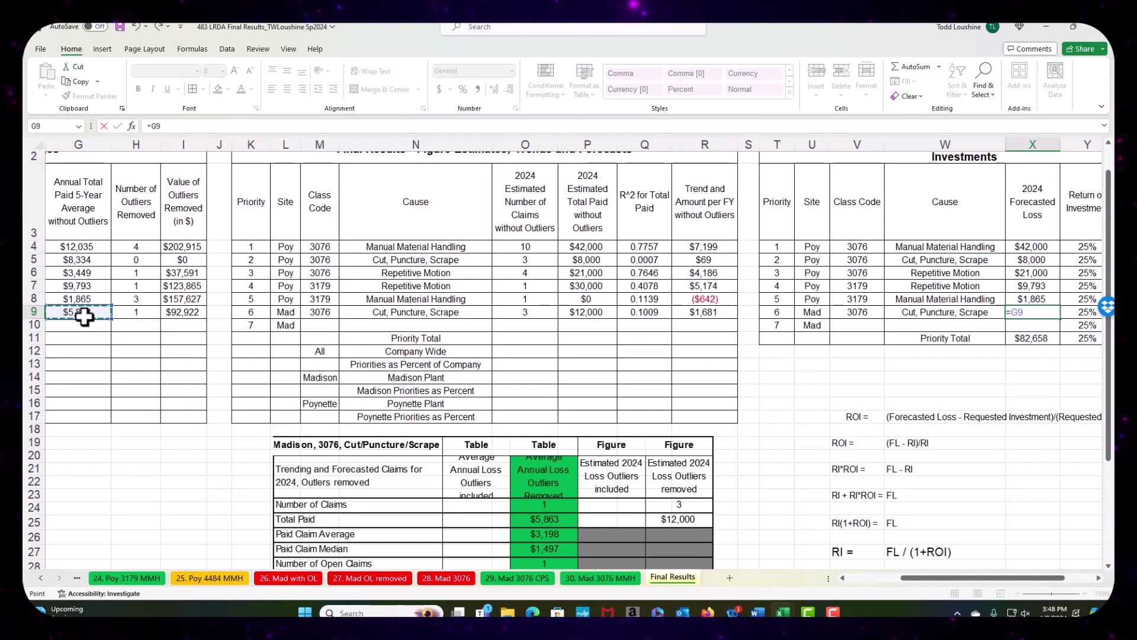
key("Return")
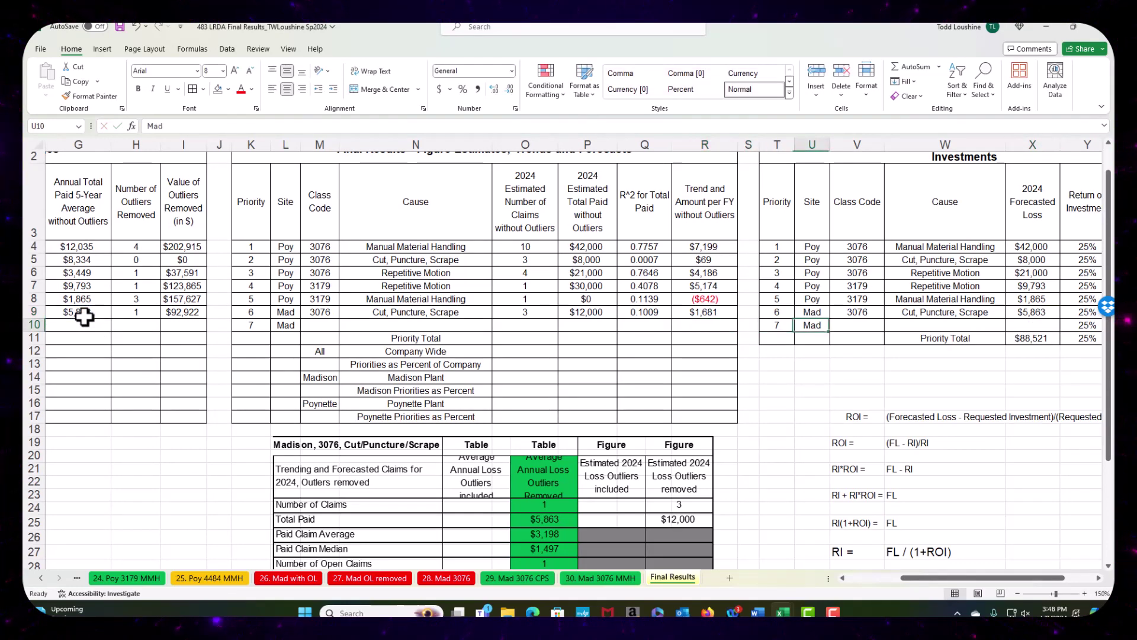
Step: Re-enter priority 6's excluded outlier claims in AA9 as a link to the outlier value in I9
key("Right")
key("Right")
key("Right")
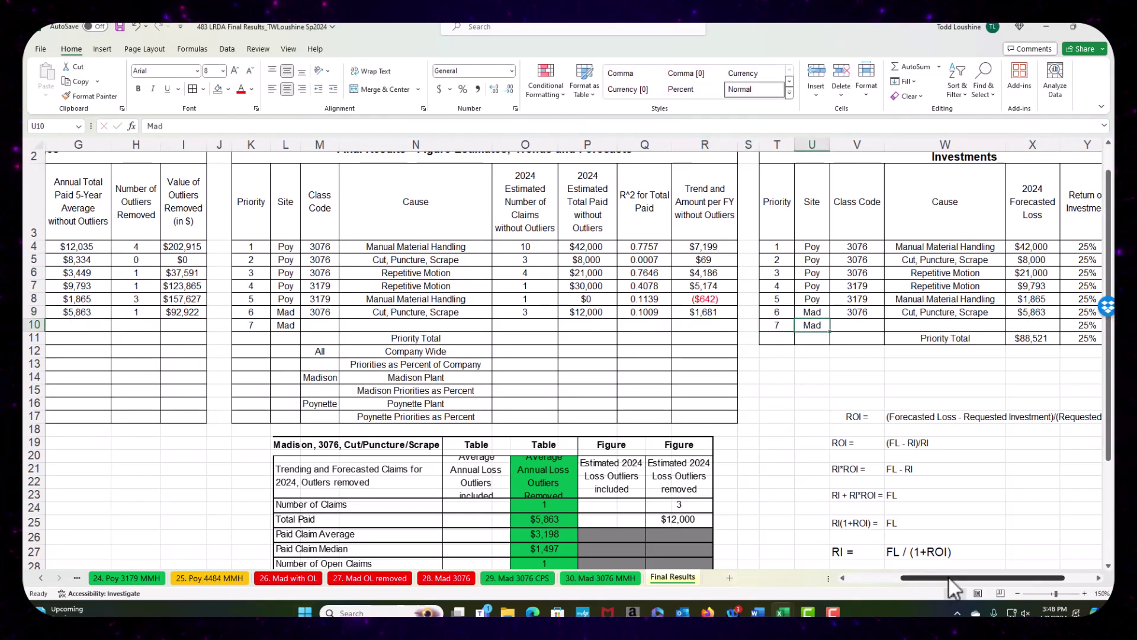
left_click_drag(951, 587, 980, 587)
left_click(1032, 314)
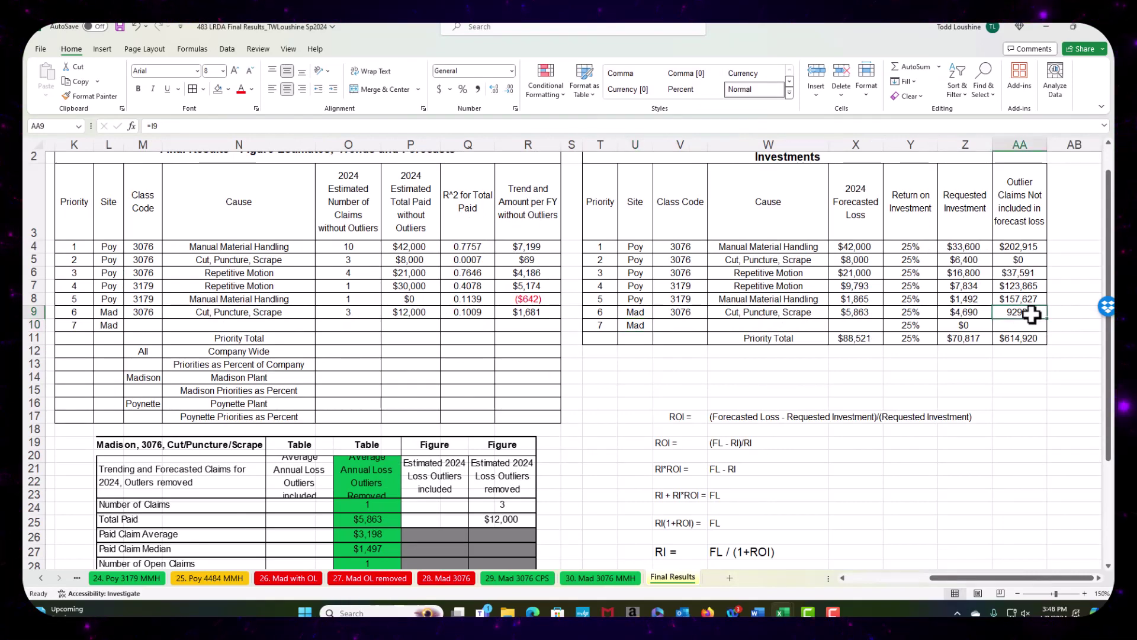
type("=")
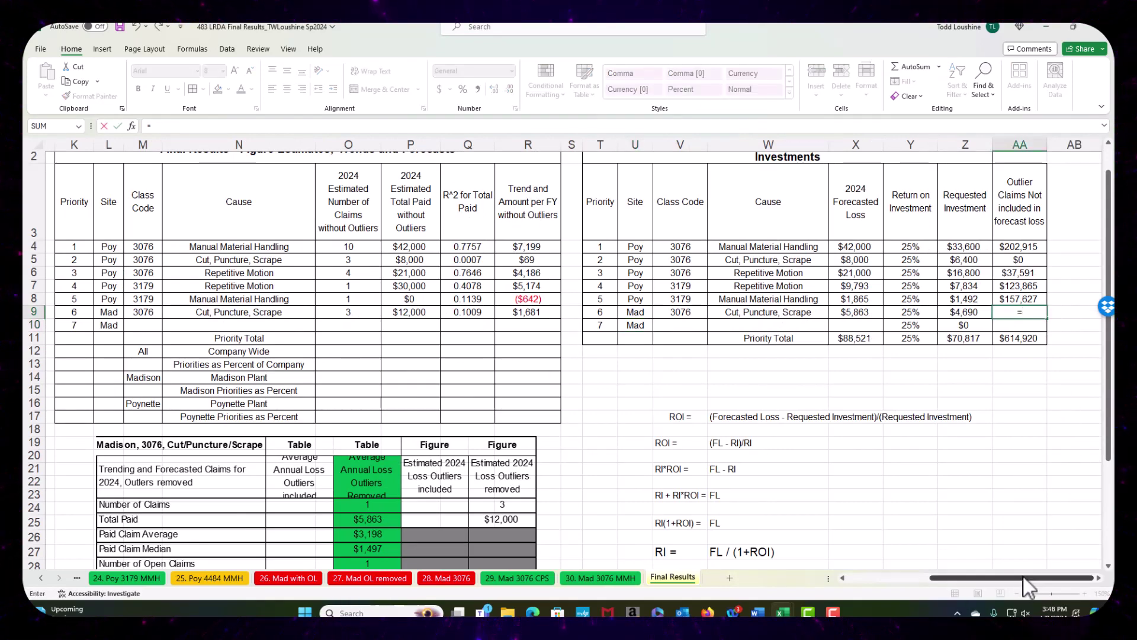
left_click_drag(1022, 577, 963, 586)
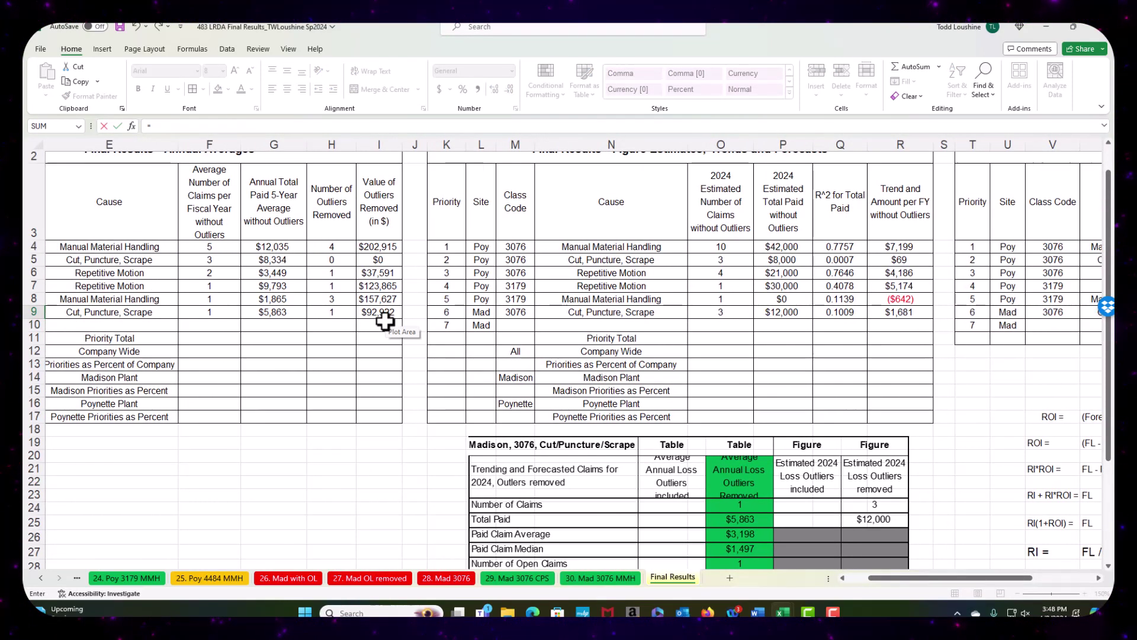
left_click(379, 285)
left_click(383, 317)
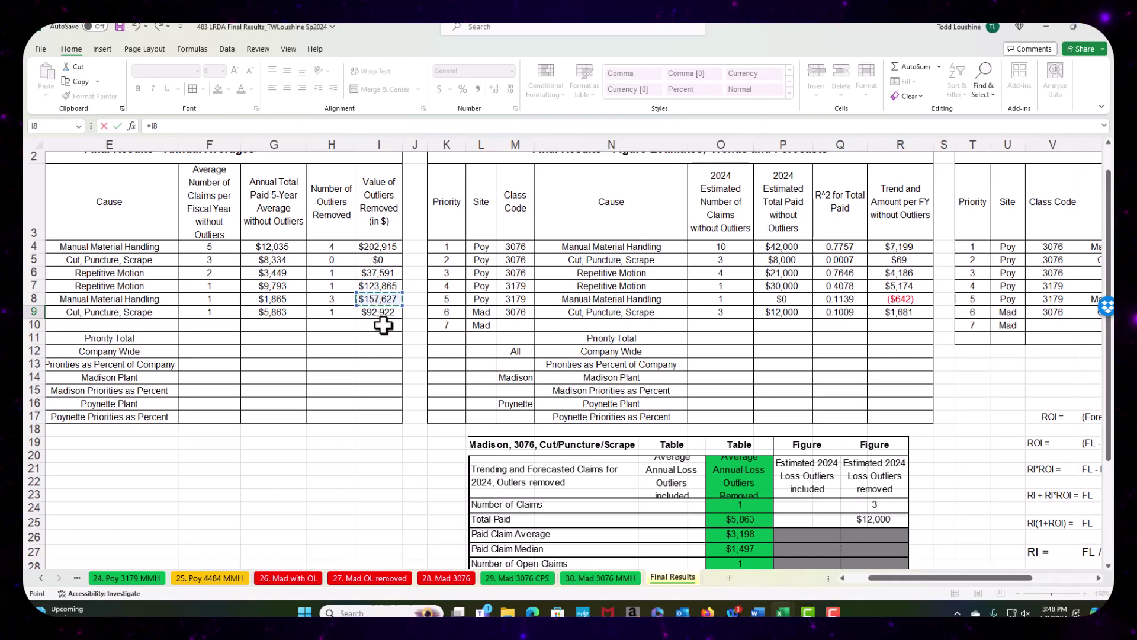
key("Return")
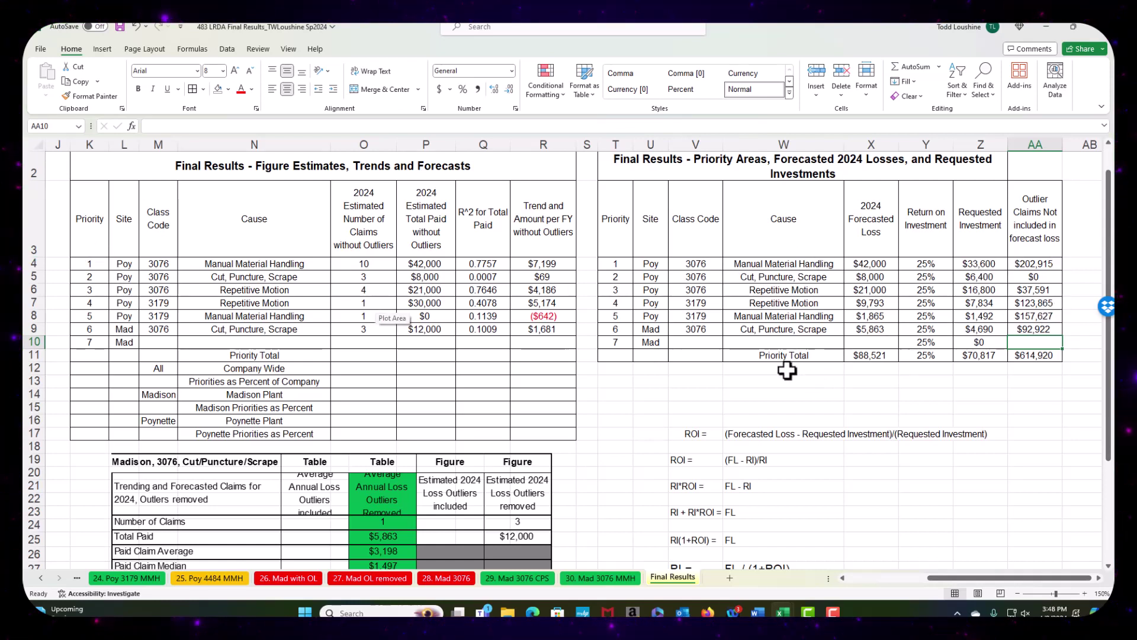
Step: Copy the Madison 3076 Manual Material Handling summary table L31:P44 from the 30. Mad 3076 MMH sheet
left_click(596, 576)
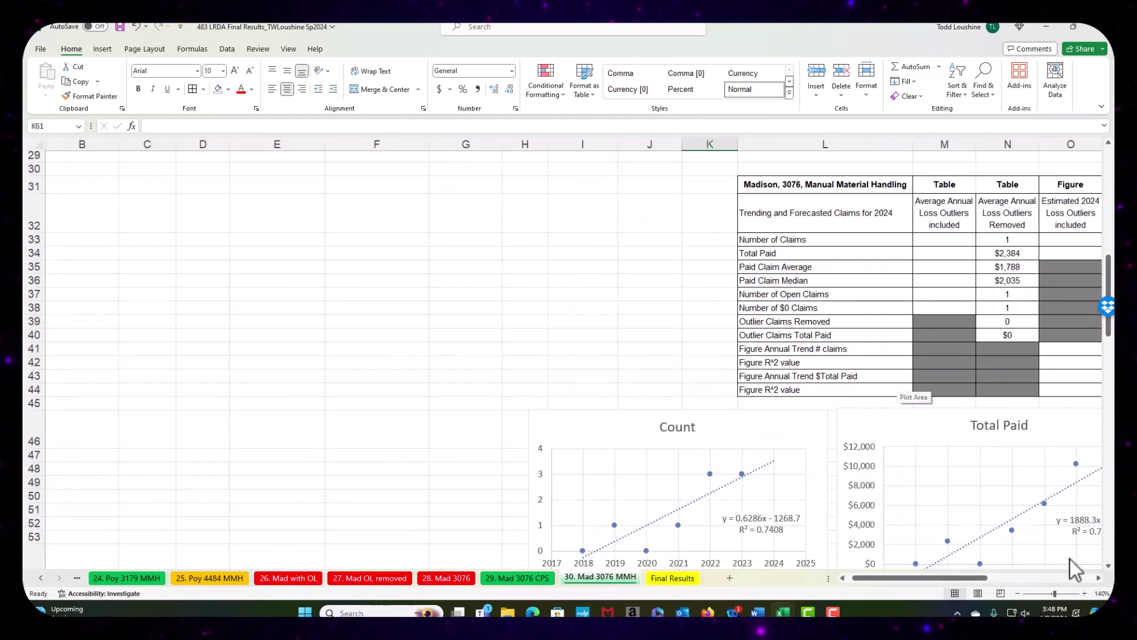
scroll(1099, 577, "right", 4)
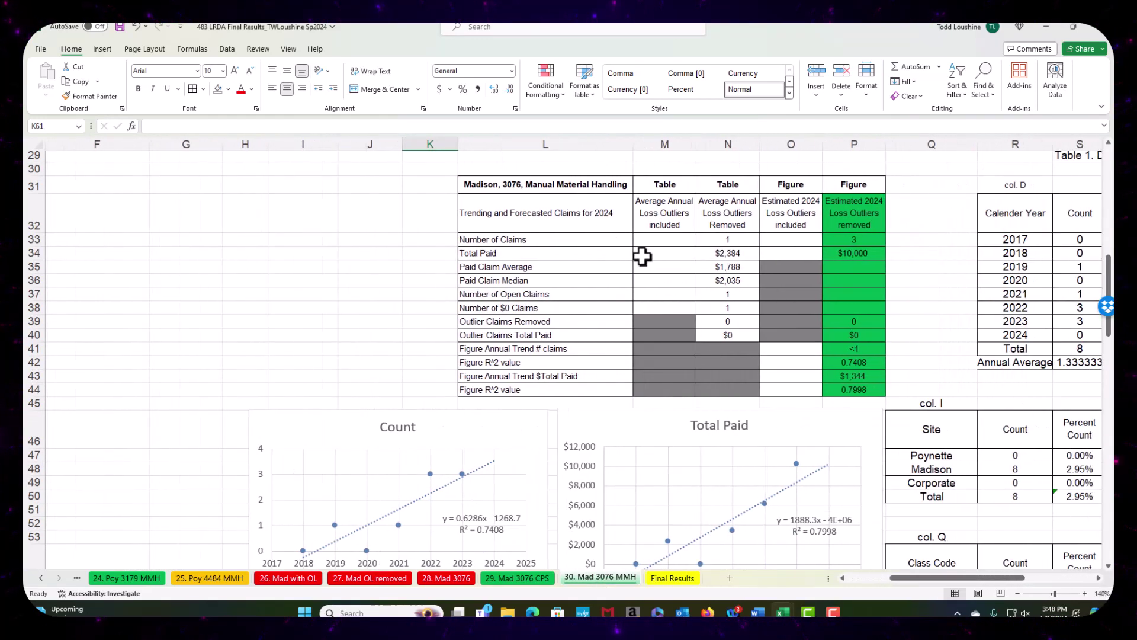
left_click(583, 189)
left_click_drag(581, 182, 840, 391)
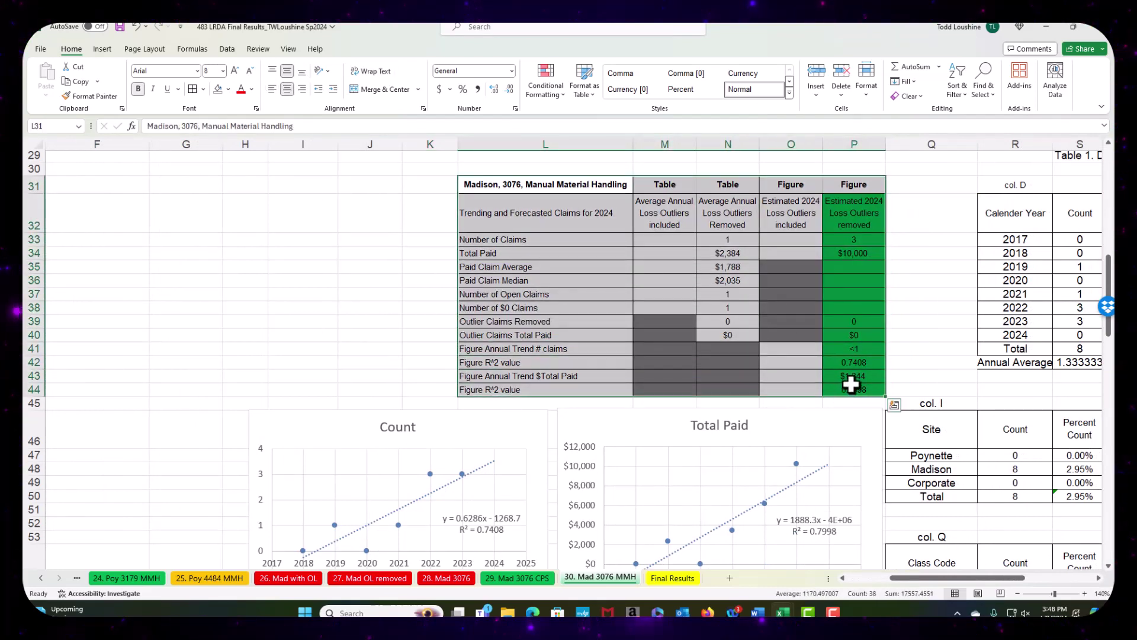
key("ctrl+c")
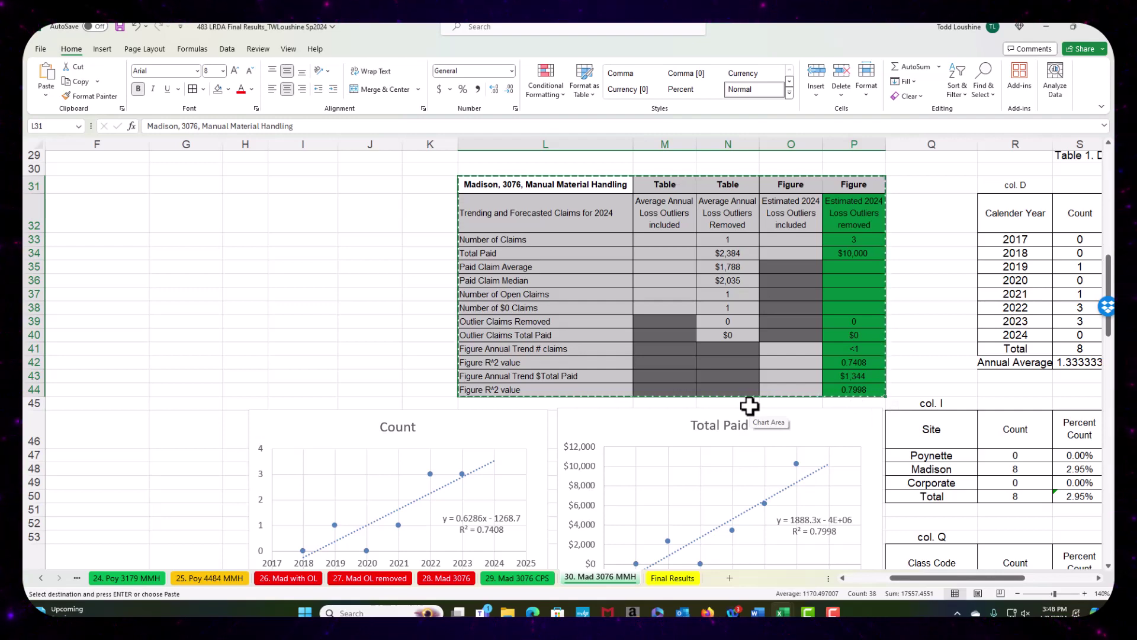
Step: Paste the copied summary table as a linked picture at B19 of the Final Results sheet
left_click(670, 576)
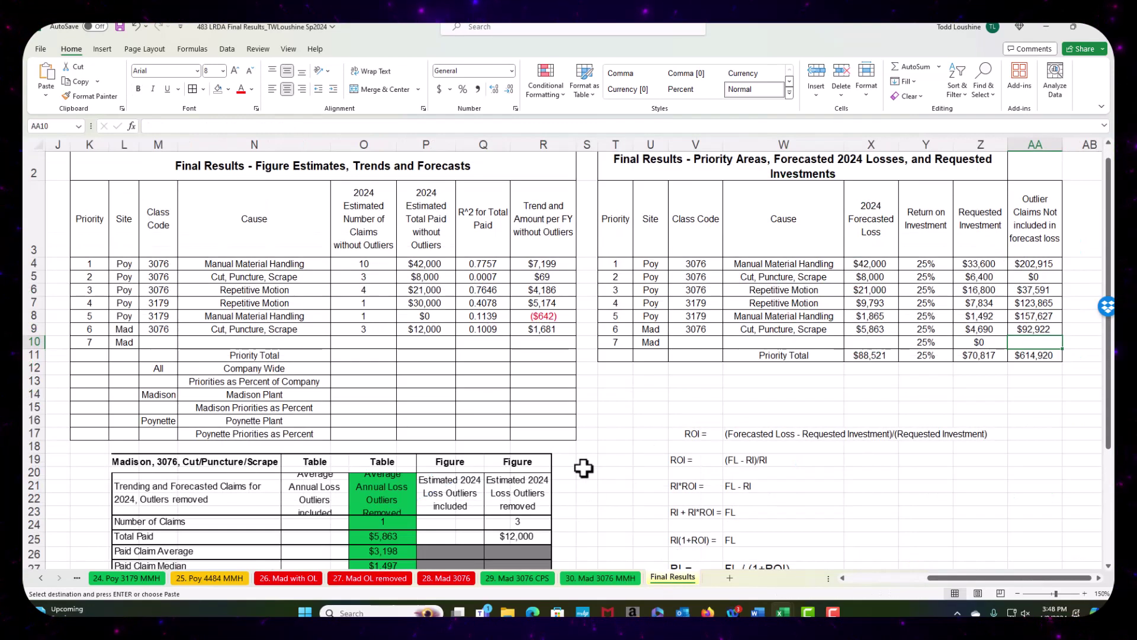
scroll(591, 464, "down", 1)
left_click_drag(971, 578, 711, 574)
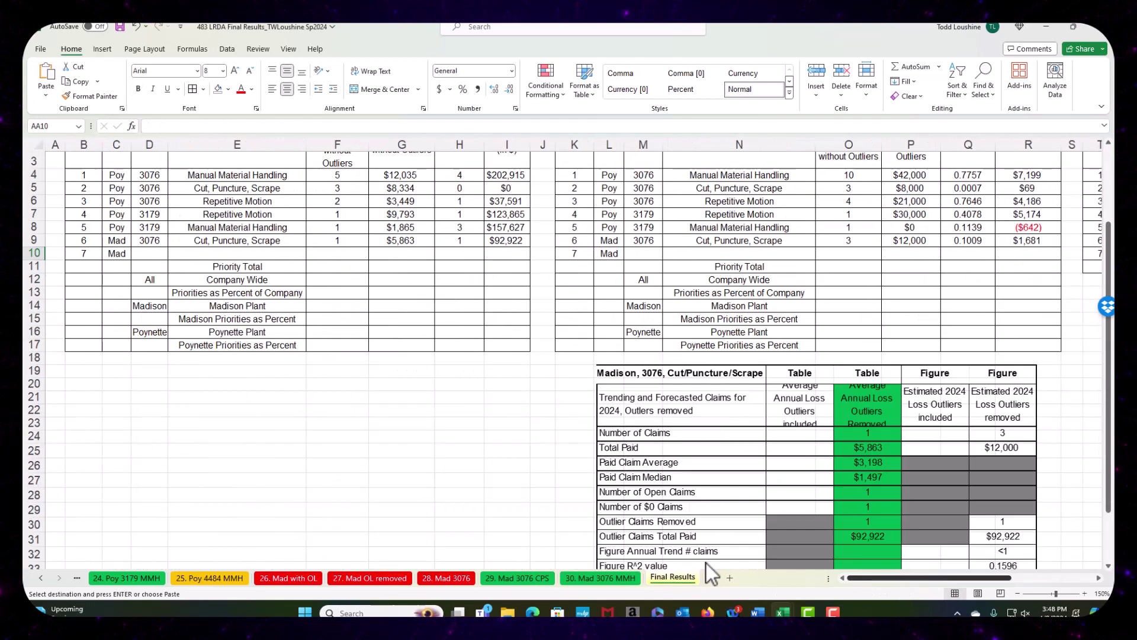
left_click(73, 369)
right_click(73, 371)
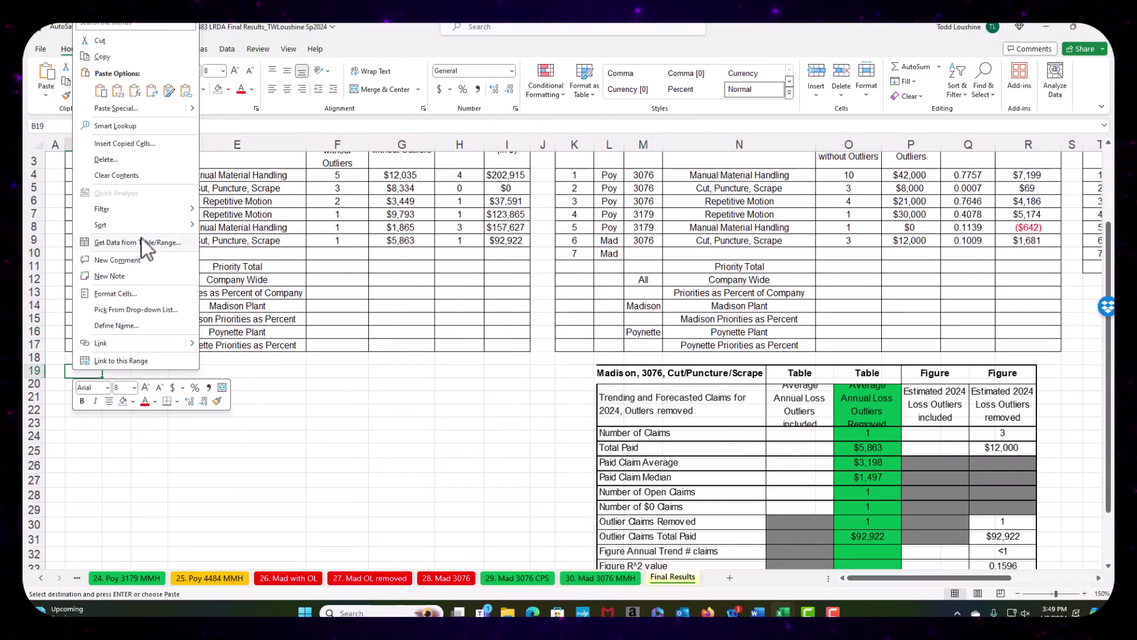
mouse_move(193, 105)
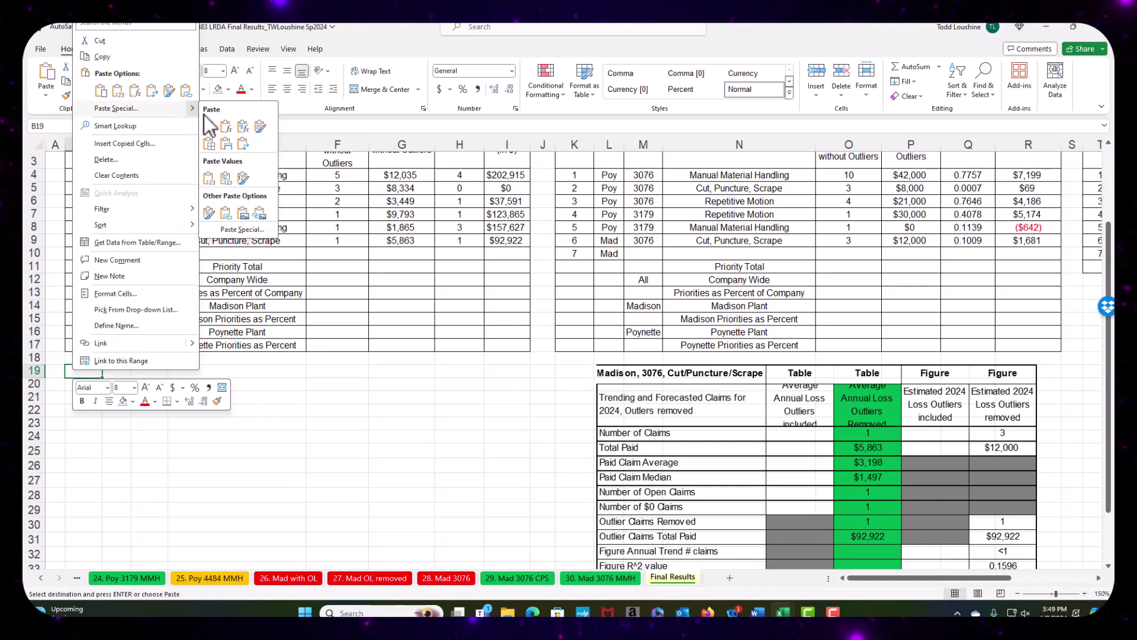
left_click(257, 211)
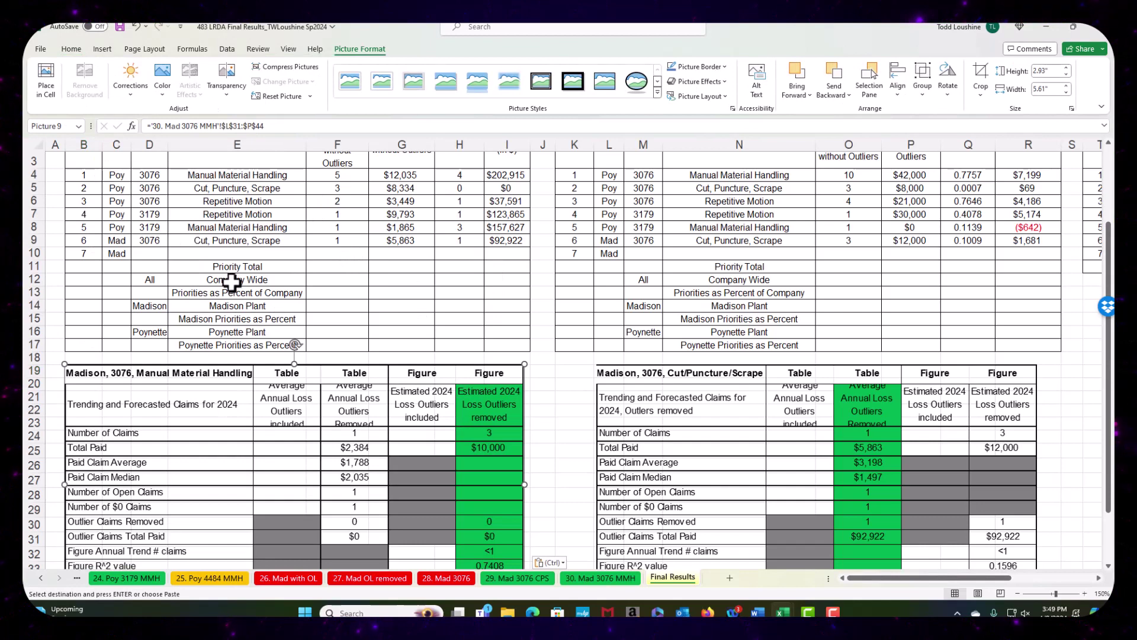
Step: Enter class code 3076 and cause Manual Material Handling for priority 7 in D10:E10 of the Annual Averages table
left_click(163, 254)
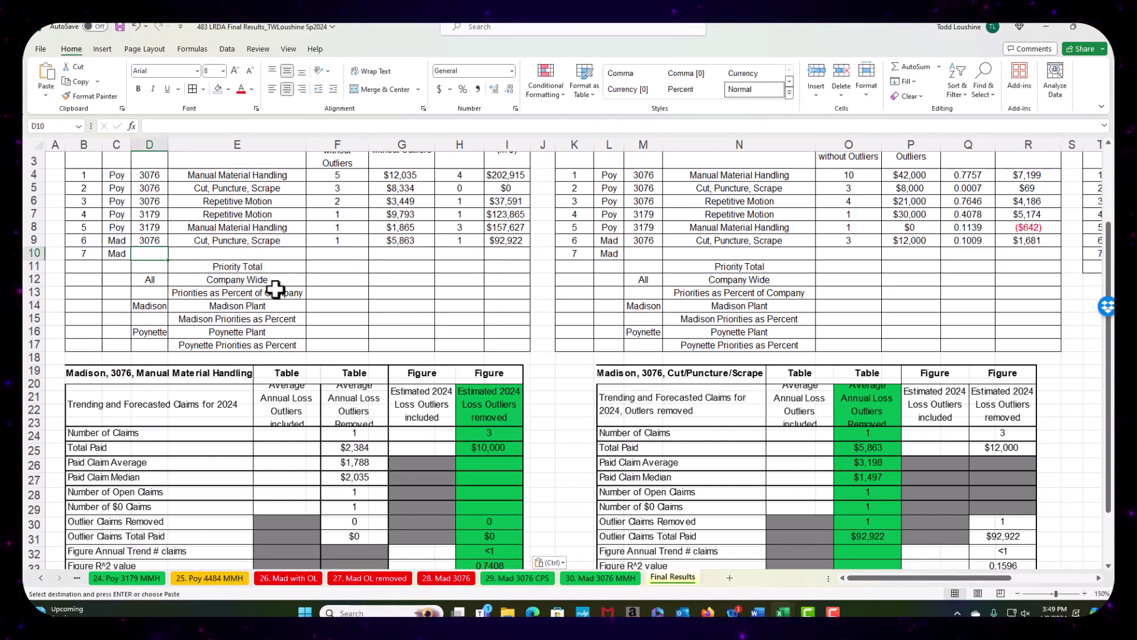
type("3076")
key("Tab")
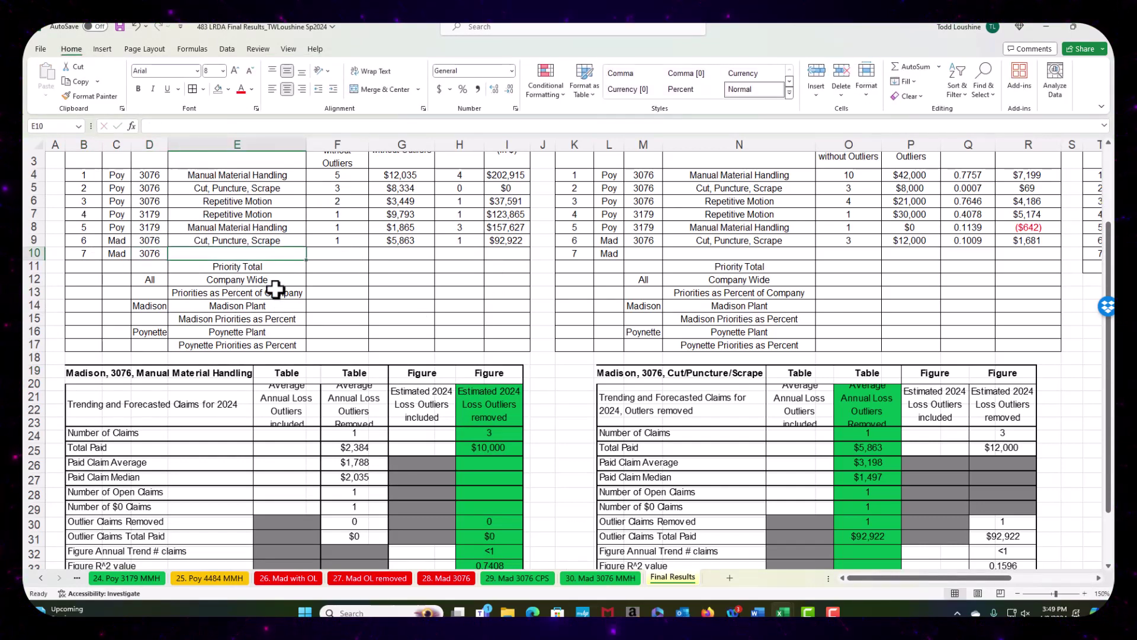
type("Man")
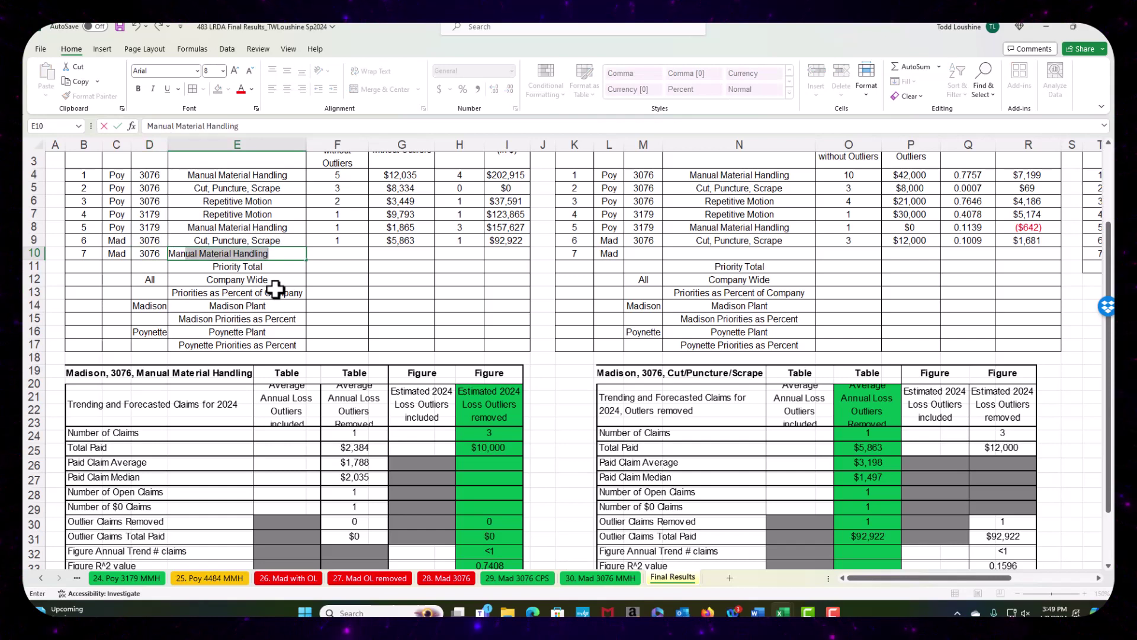
key("Tab")
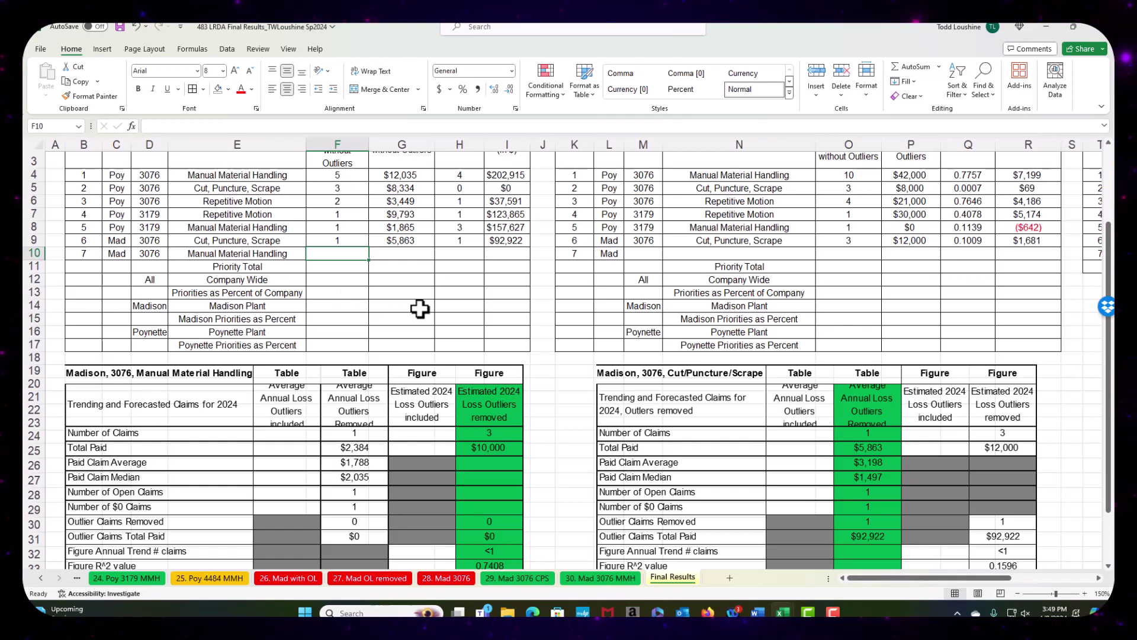
Step: Fill priority 7's annual averages in F10:I10 with 1 claim, $2,384 total paid, 0 outliers and $0 outlier value
type("1")
key("Tab")
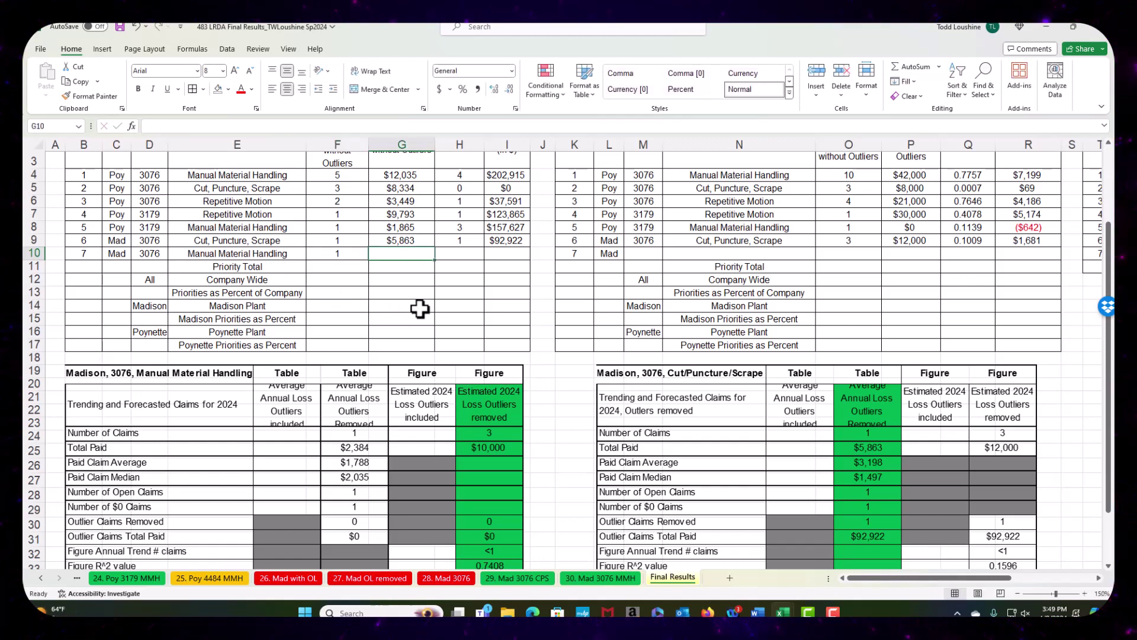
type("$")
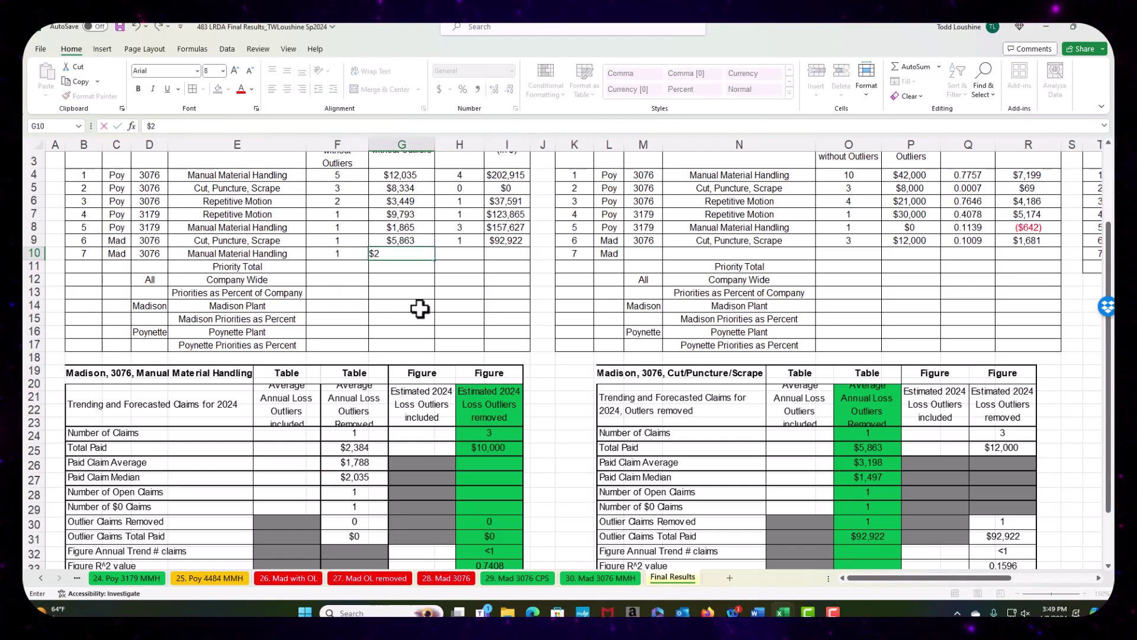
type("2,384")
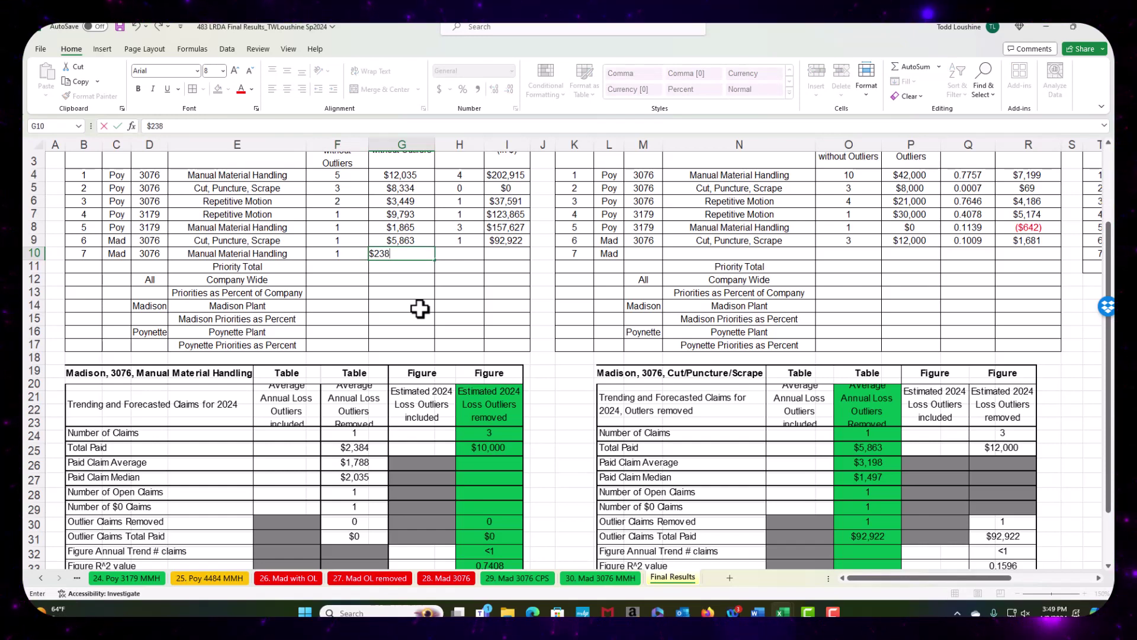
key("Tab")
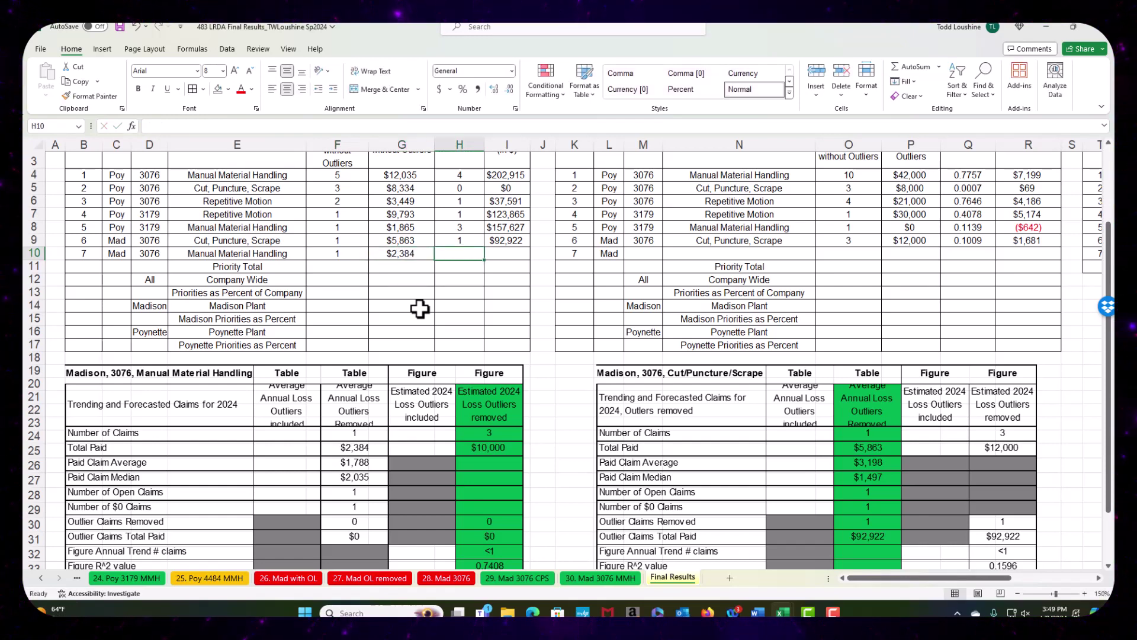
type("0")
key("Tab")
type("0")
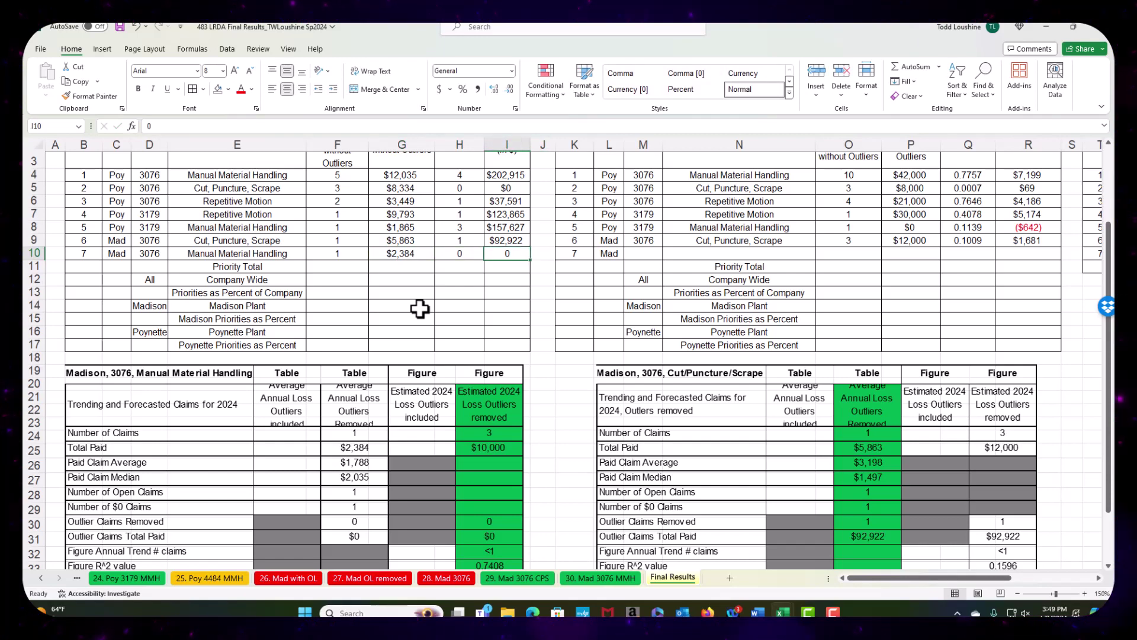
type("$")
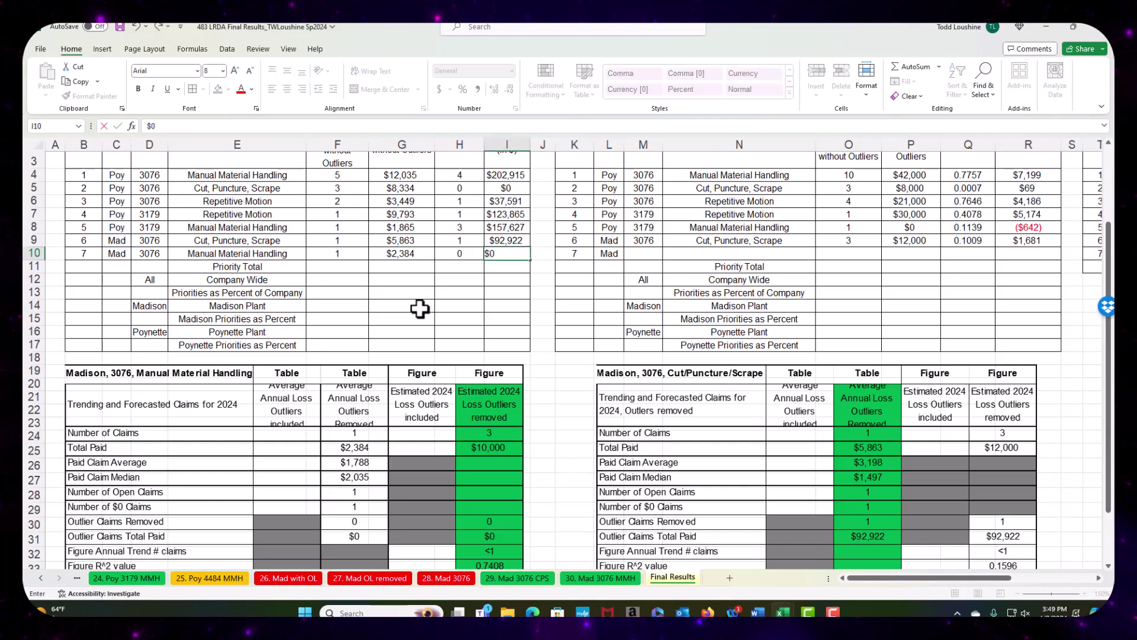
key("Tab")
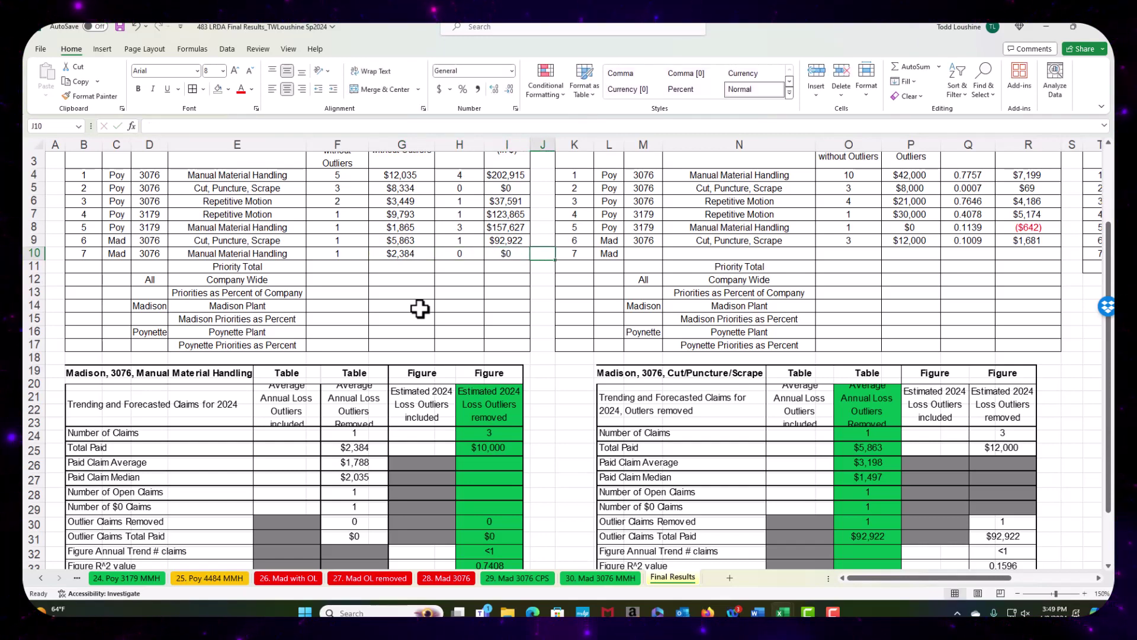
Step: Copy priority 7's class code and cause from D10:E10 to M10:N10 in the Figure Estimates table
left_click(201, 250)
left_click_drag(153, 254, 245, 264)
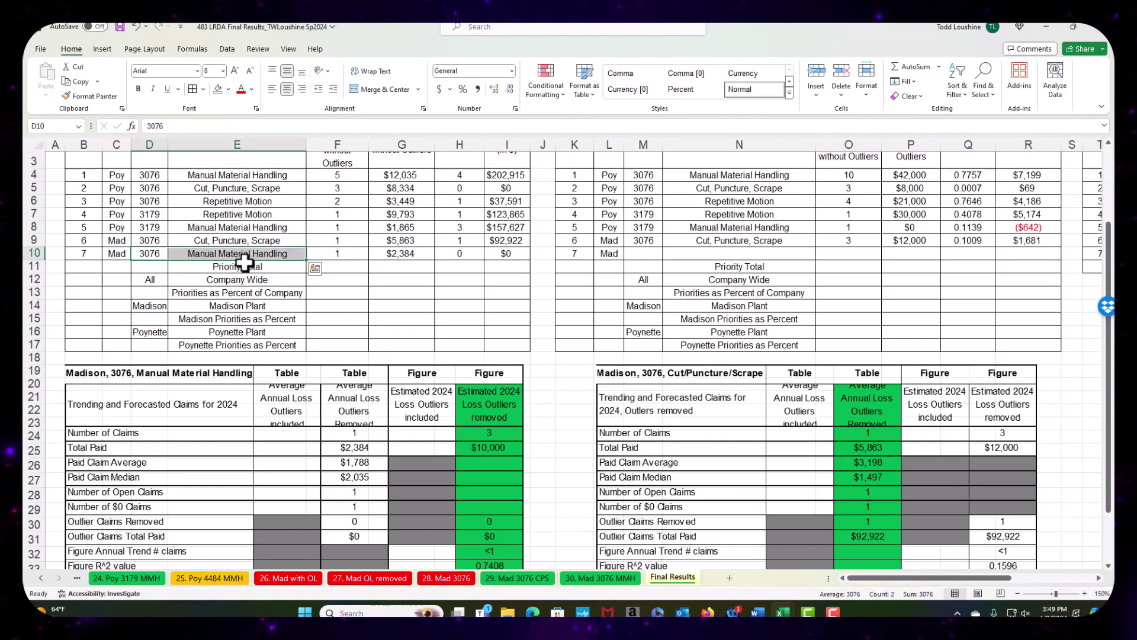
key("ctrl+c")
left_click(643, 252)
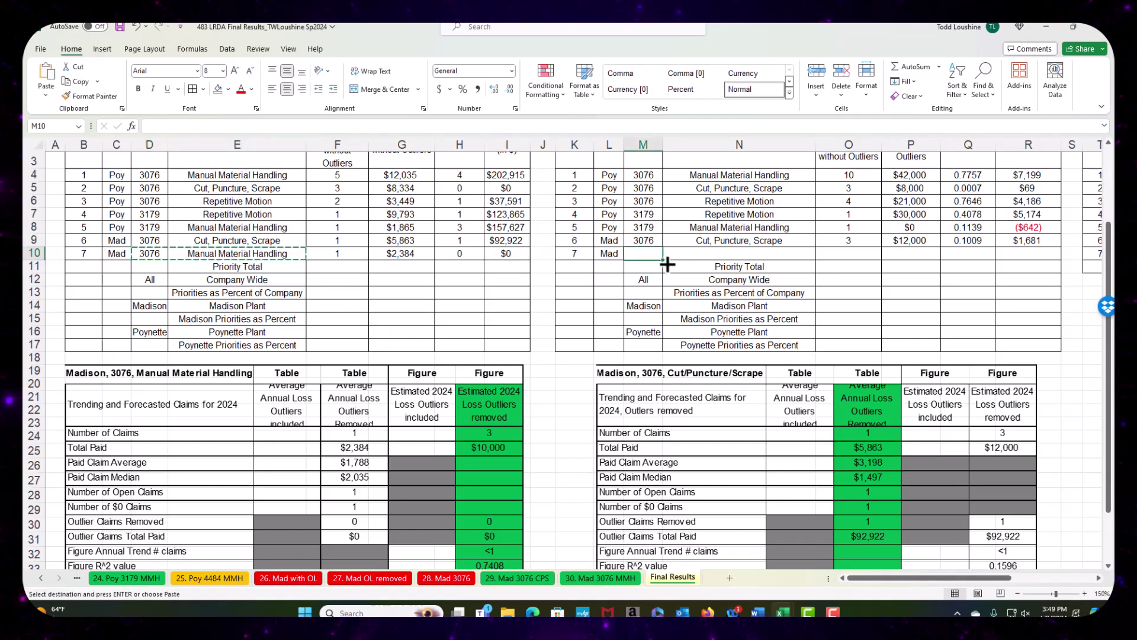
key("ctrl+v")
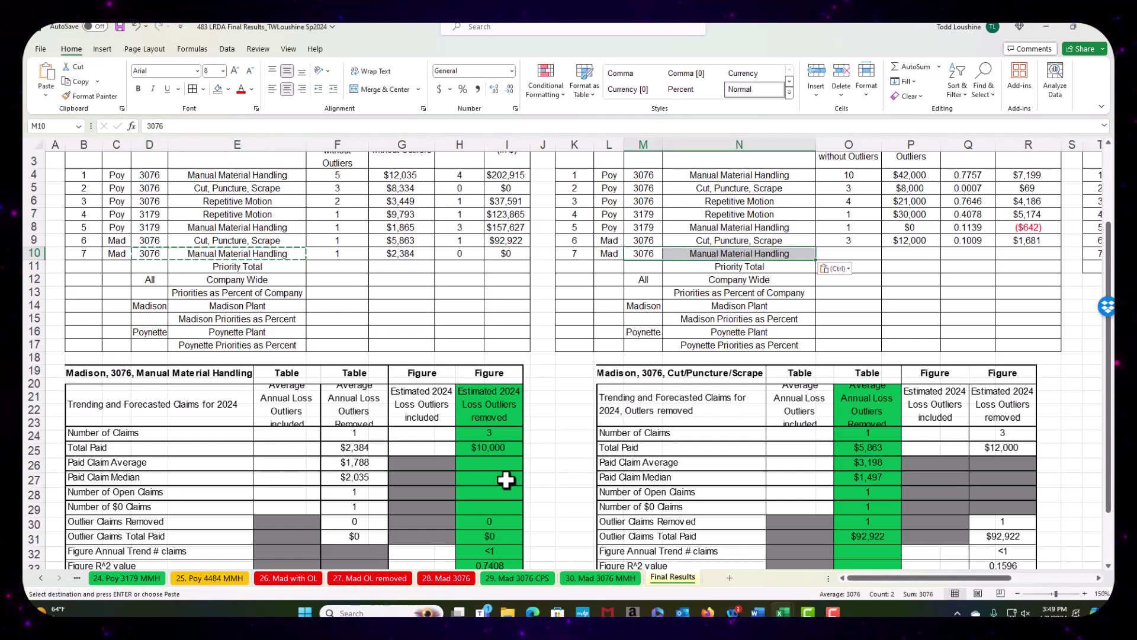
Step: Shrink and move the Cut/Puncture/Scrape picture below the Annual Averages table, and place the Manual Material Handling picture below the Figure Estimates table
left_click(720, 455)
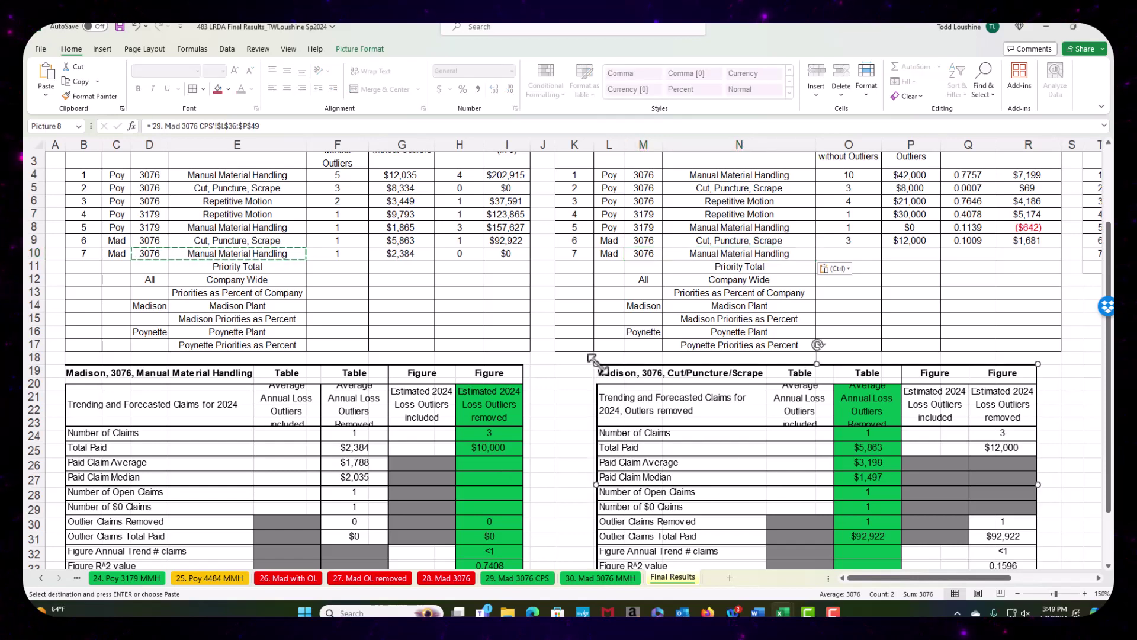
left_click_drag(592, 360, 952, 439)
left_click_drag(289, 435, 241, 421)
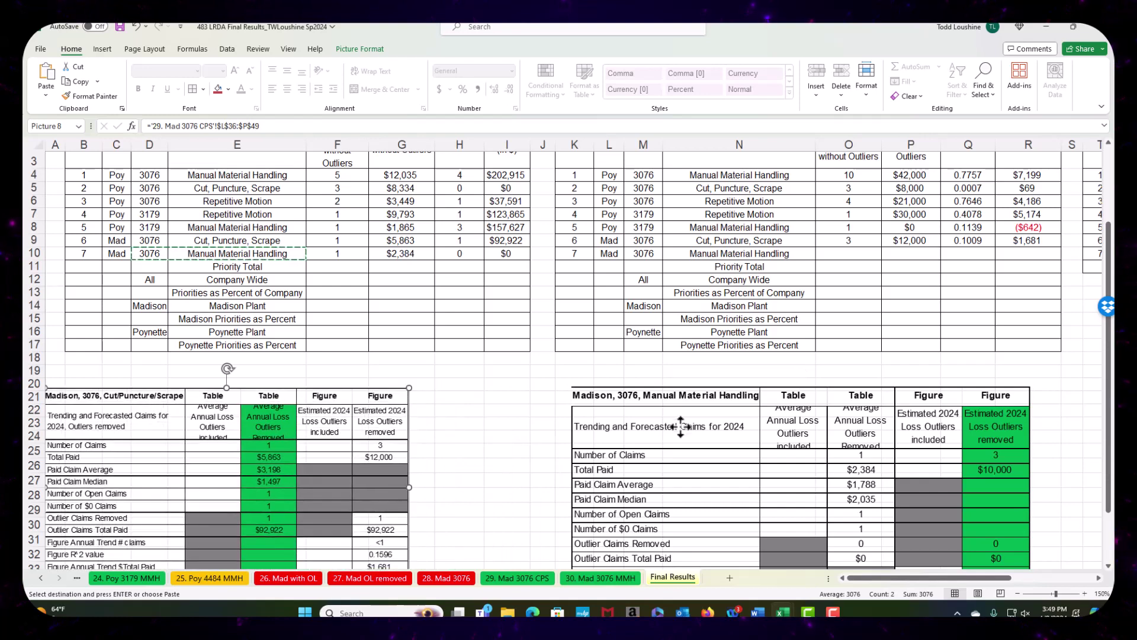
left_click_drag(680, 427, 713, 400)
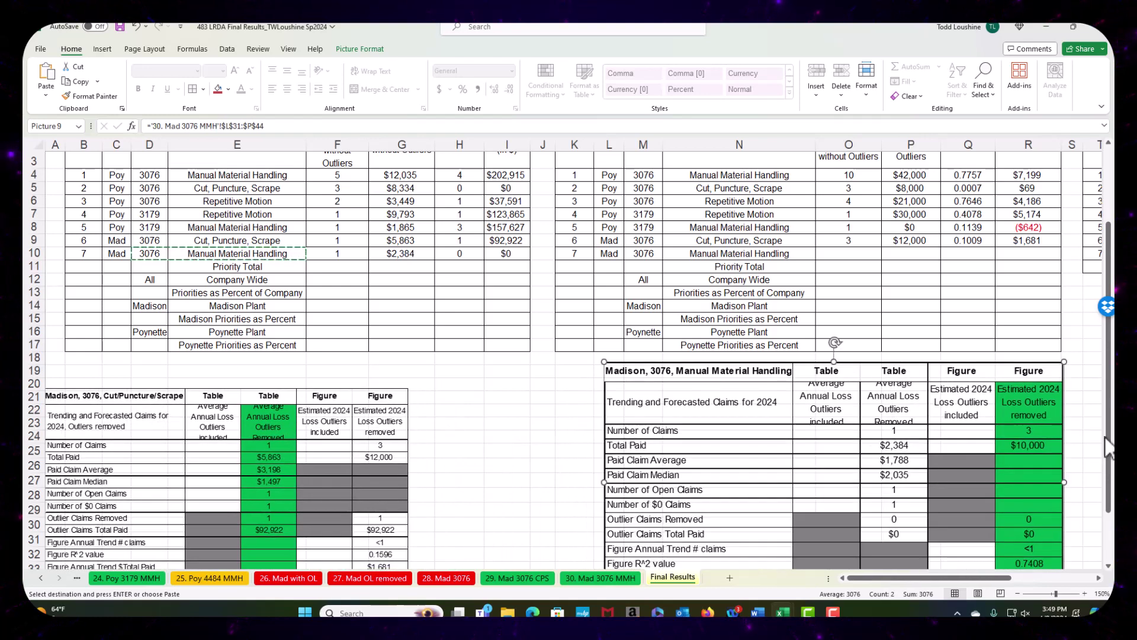
Step: Enter priority 7's 2024 estimates of 3 claims in O10 and $10,000 total paid in P10
left_click(870, 256)
type("3")
key("Tab")
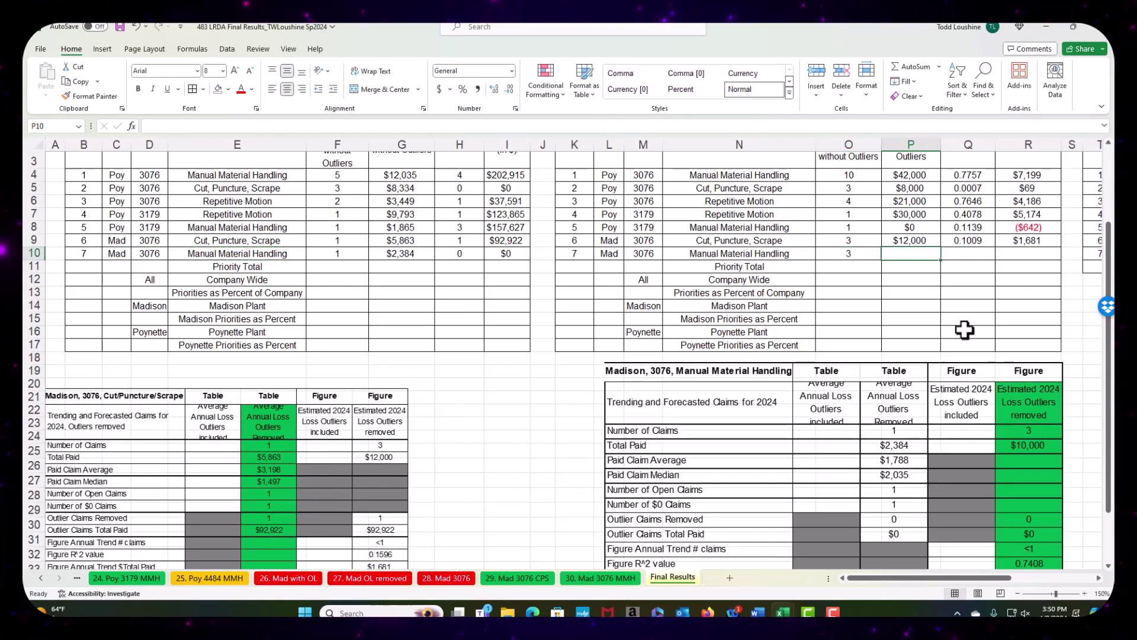
type("$")
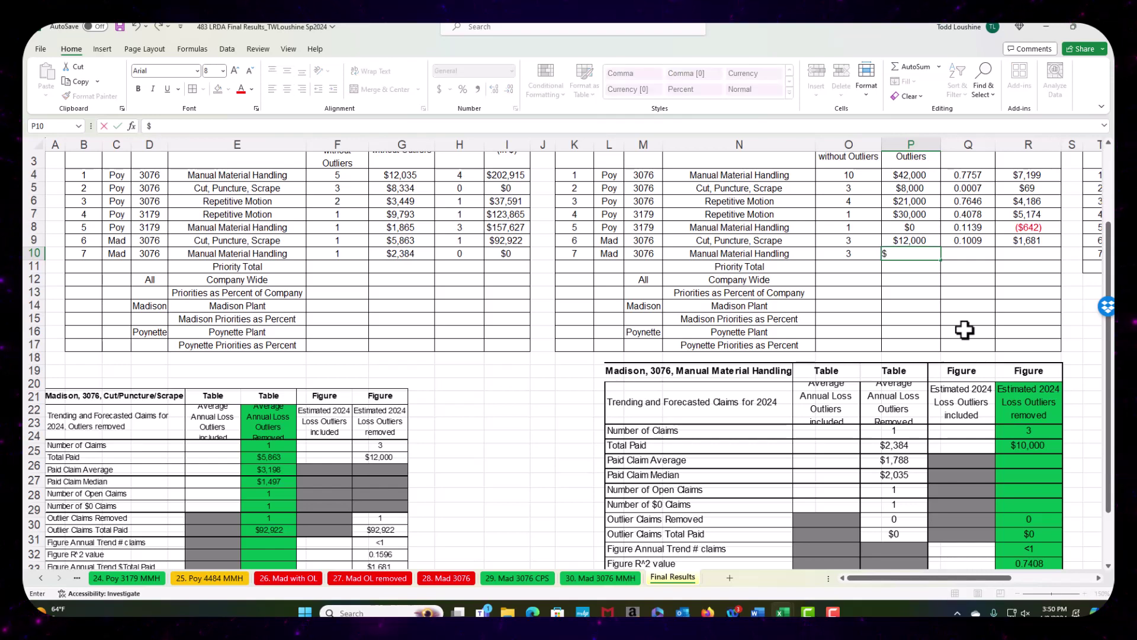
type("10,000")
key("Tab")
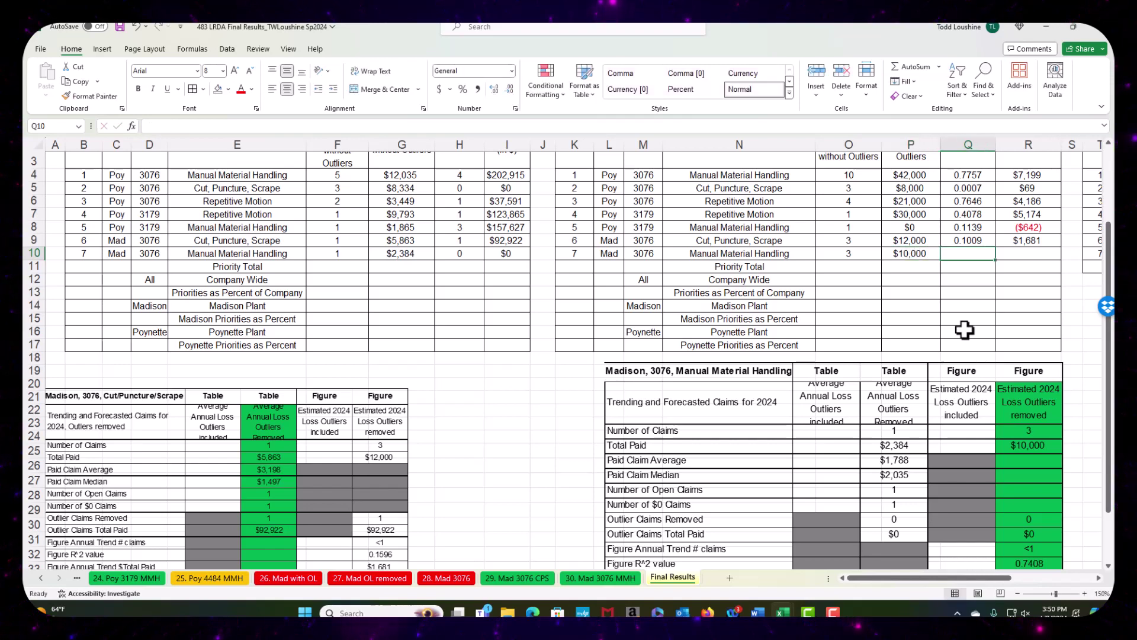
Step: Enter priority 7's R^2 for total paid as 0.7998 in Q10 and its trend amount as $1,344 in R10
scroll(944, 481, "down", 3)
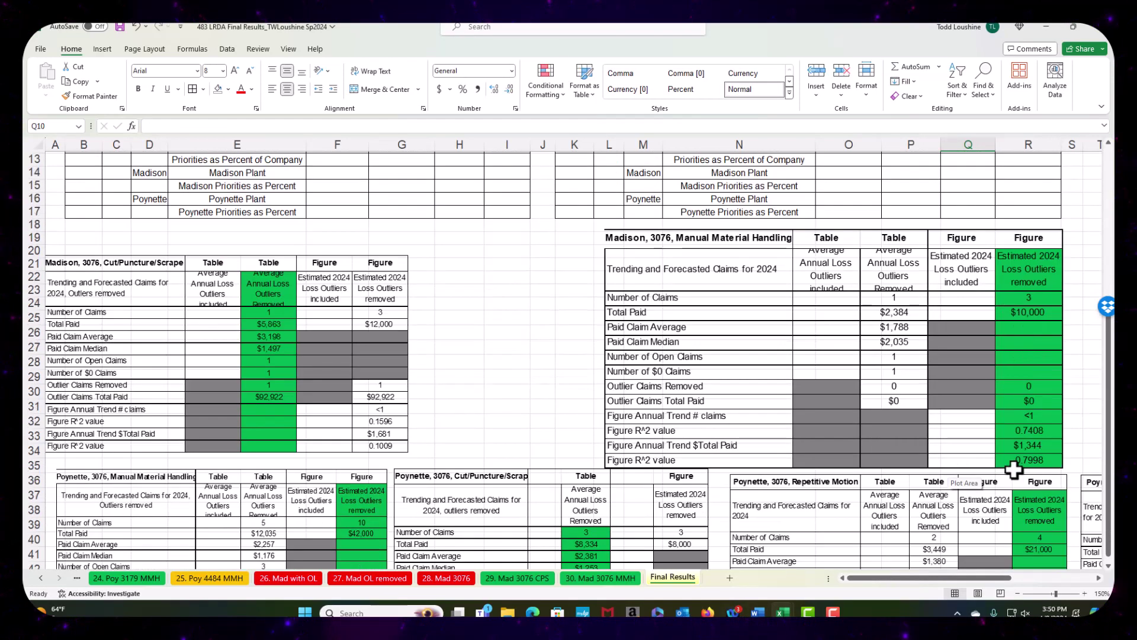
scroll(908, 456, "up", 3)
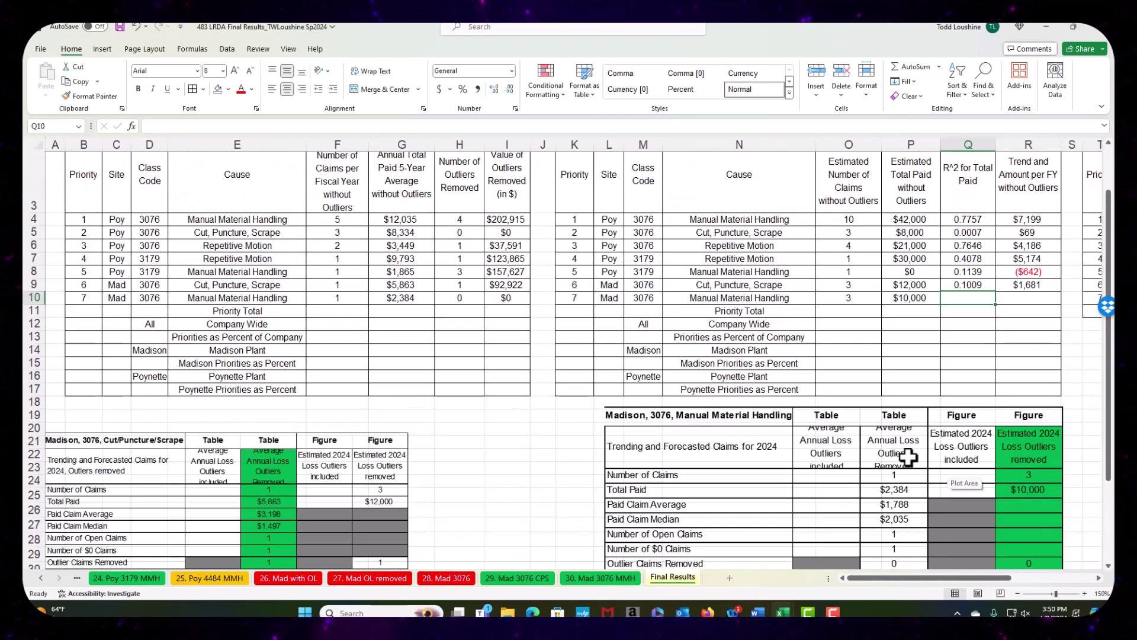
type("0.7998")
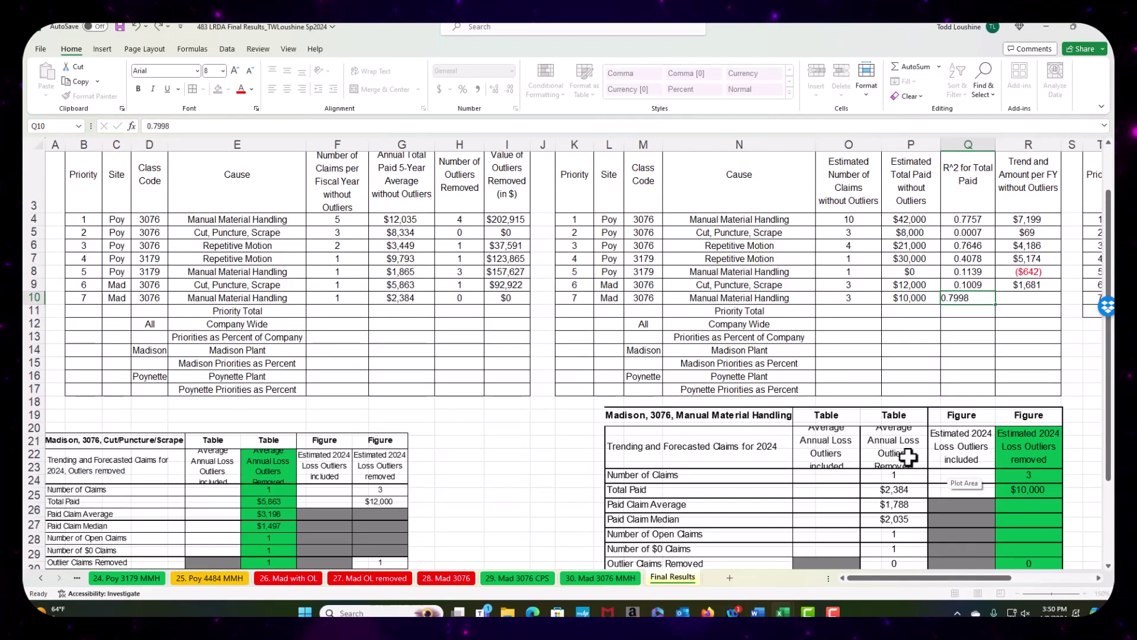
key("Tab")
scroll(924, 474, "down", 2)
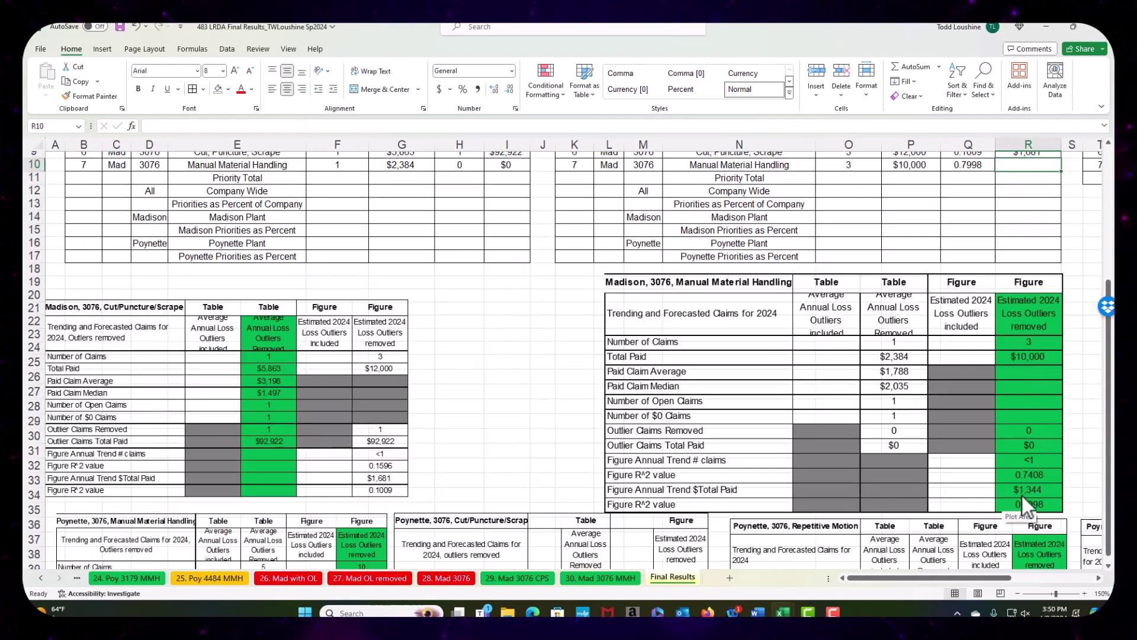
scroll(924, 462, "up", 3)
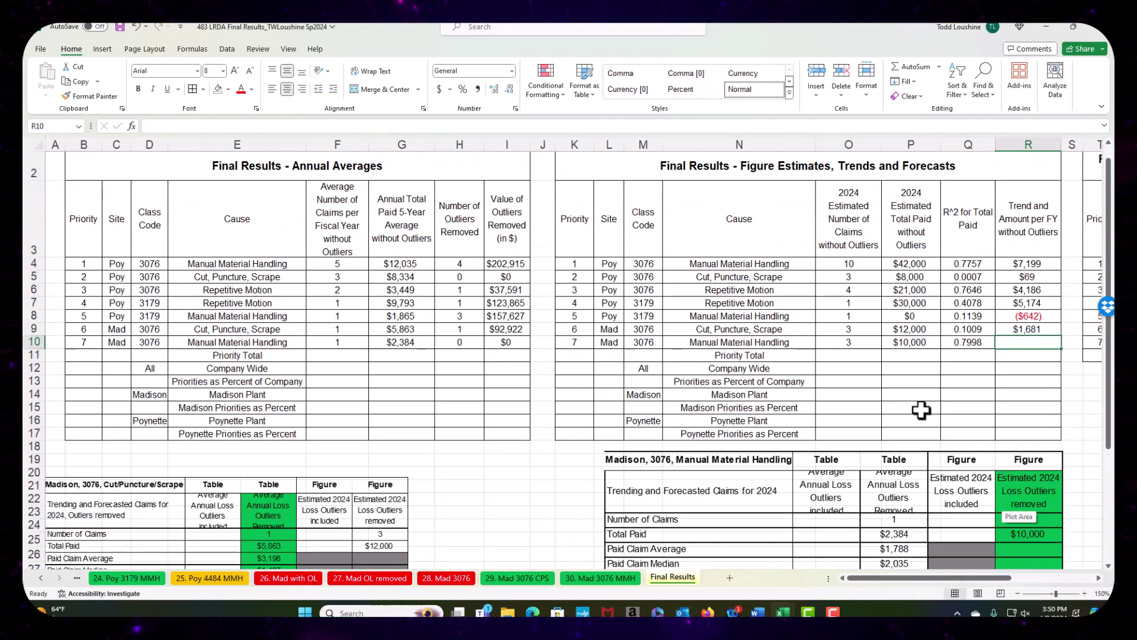
type("$1,344")
key("Tab")
Step: Copy priority 7's class code and cause from M10:N10 to V10:W10 in the Priority Areas table
key("Tab")
key("Tab")
key("Tab")
key("Tab")
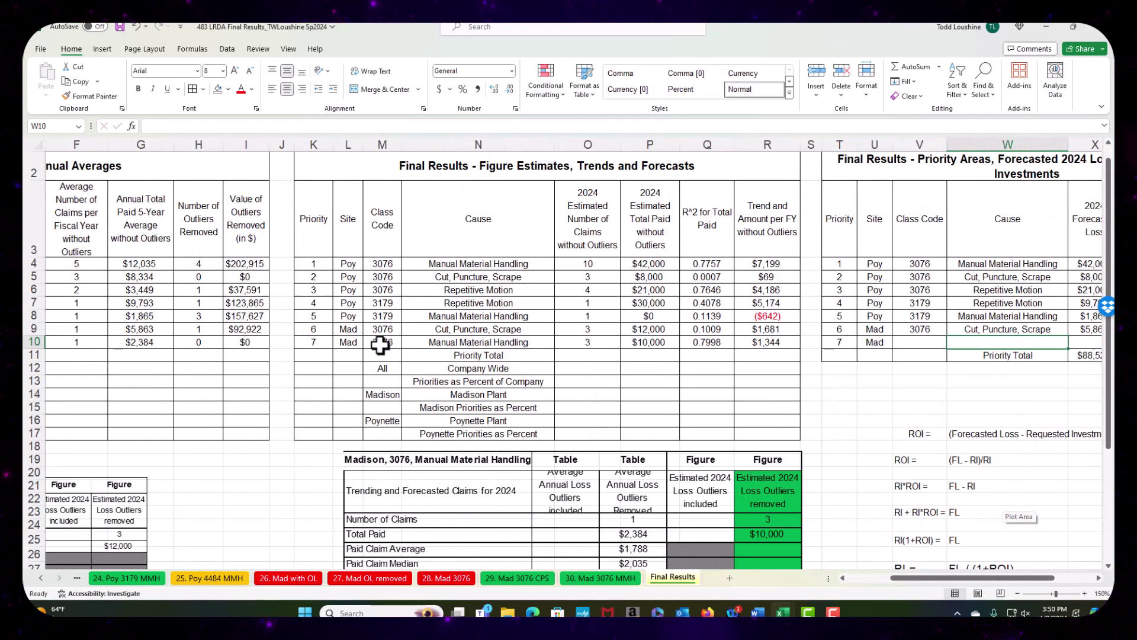
left_click_drag(379, 345, 414, 342)
key("ctrl+c")
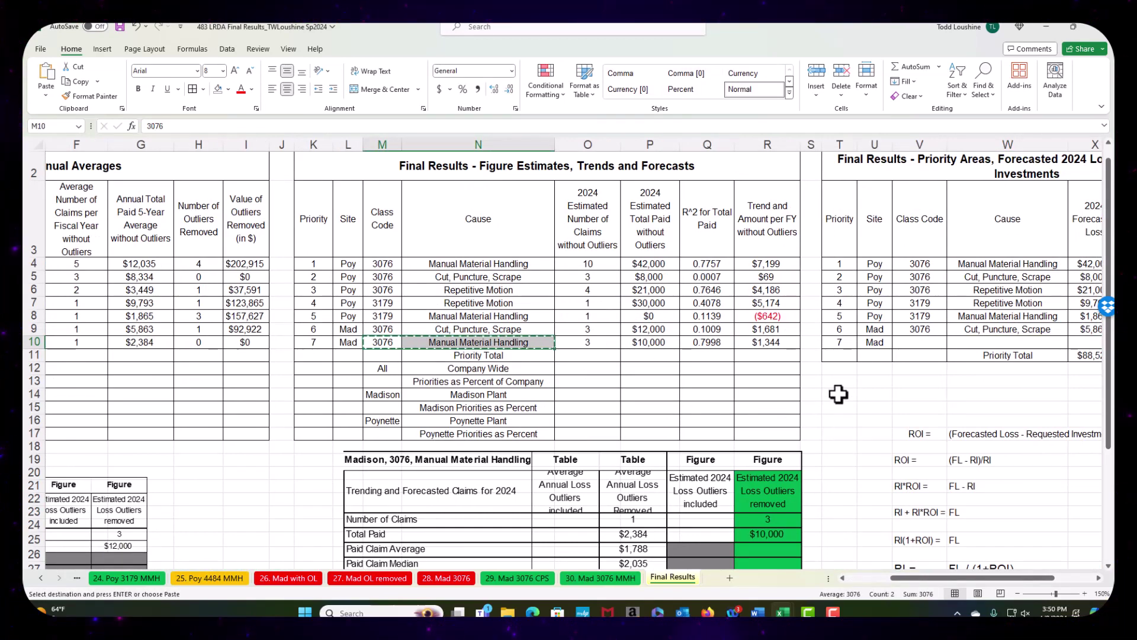
left_click(919, 342)
key("ctrl+v")
left_click(994, 379)
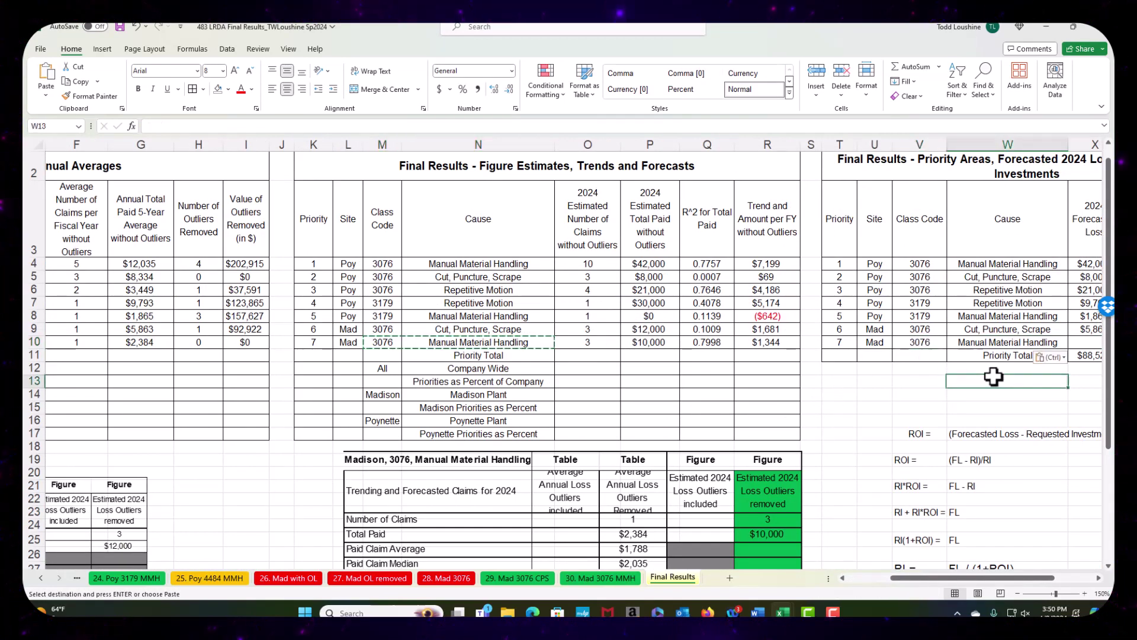
Step: Link priority 7's 2024 forecasted loss in X10 to its 2024 estimated total paid in P10
left_click_drag(1022, 576, 1038, 578)
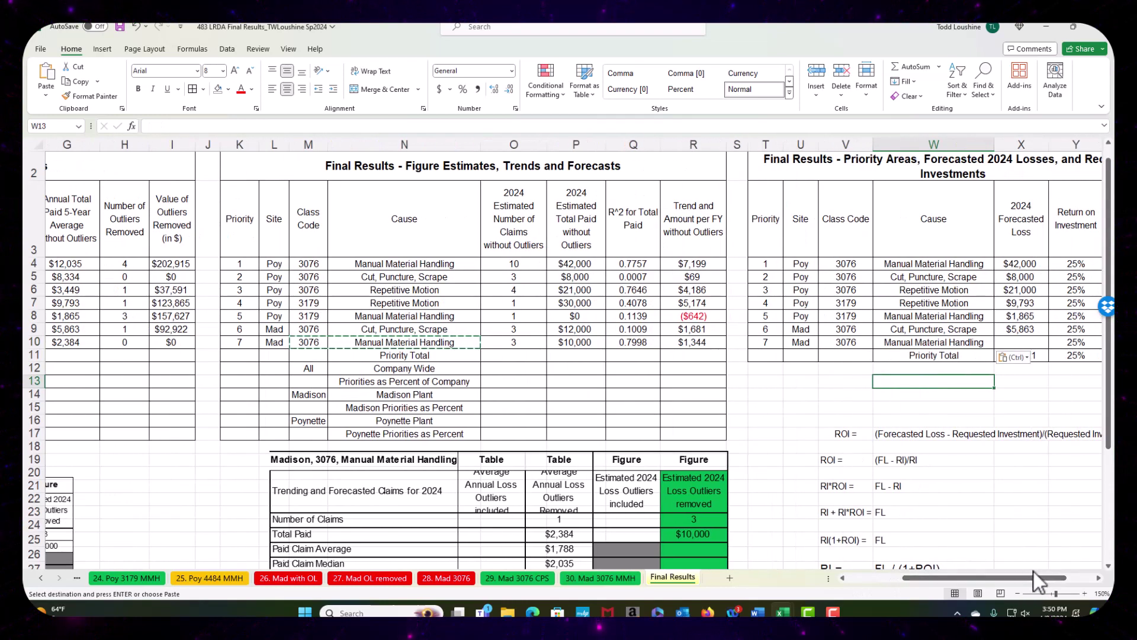
left_click(1020, 395)
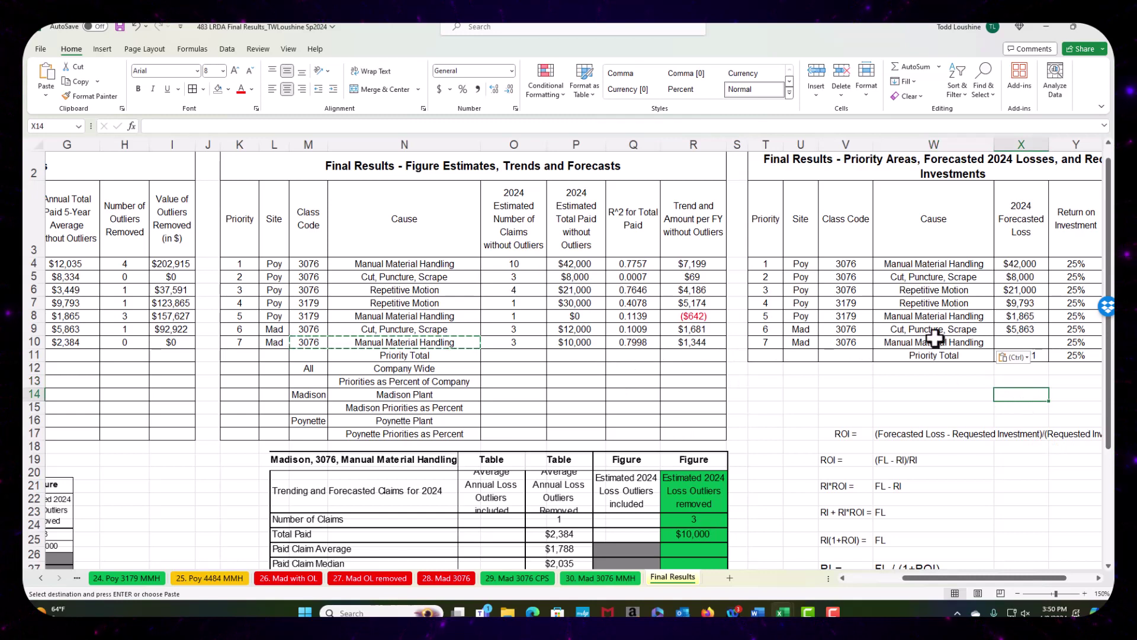
left_click(1021, 342)
type("=")
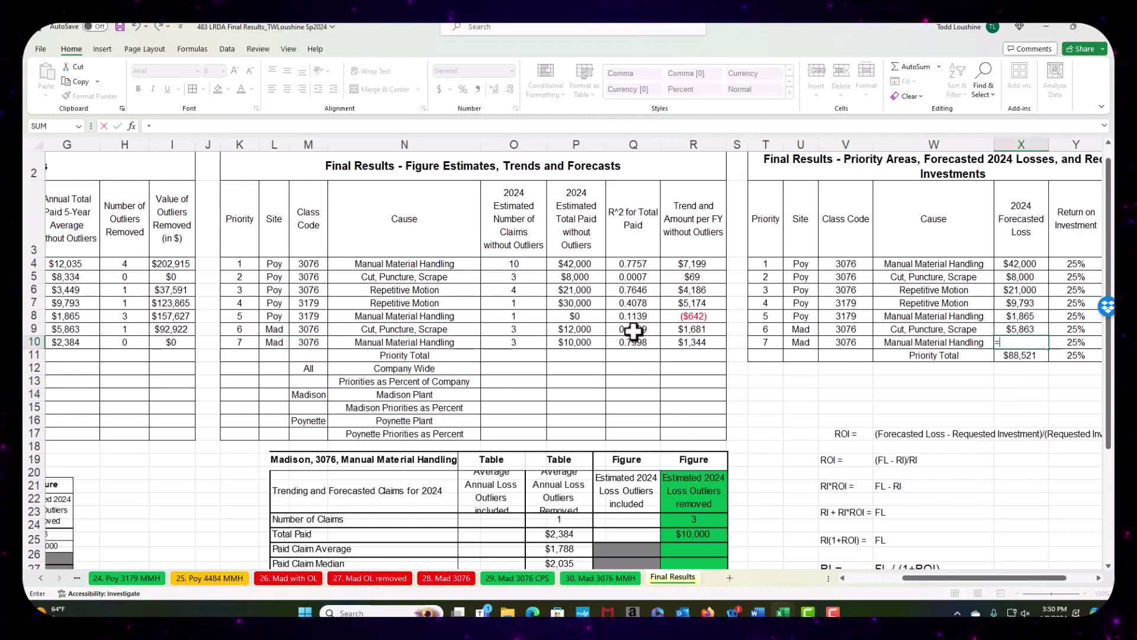
key("Return")
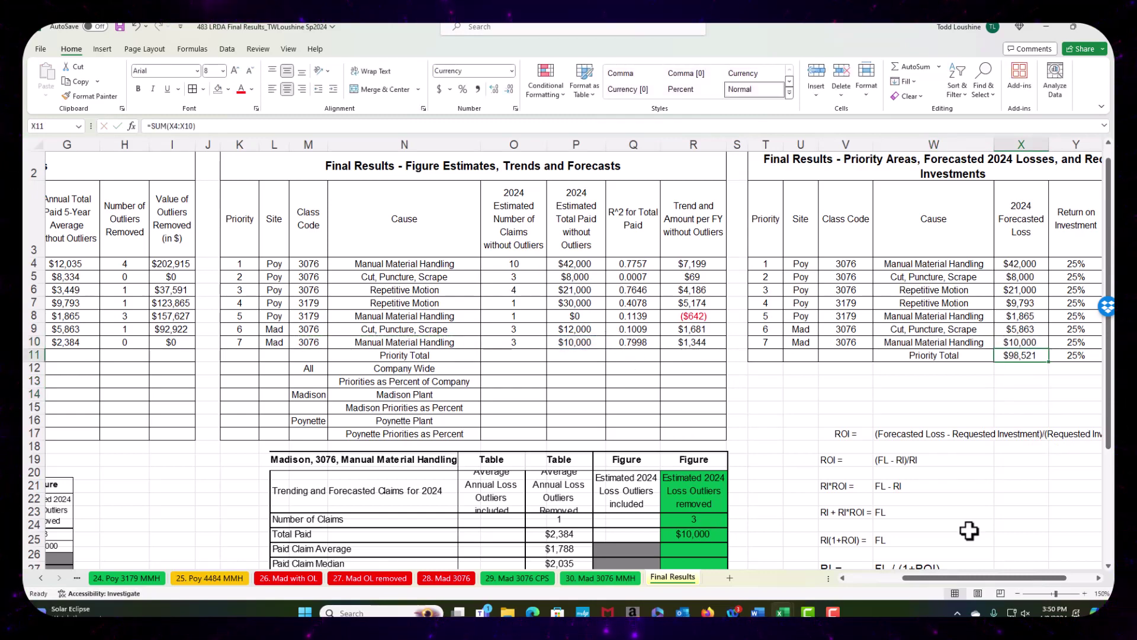
Step: Format priority 7's excluded outlier claims in AA10 as Currency
left_click_drag(986, 587, 1014, 587)
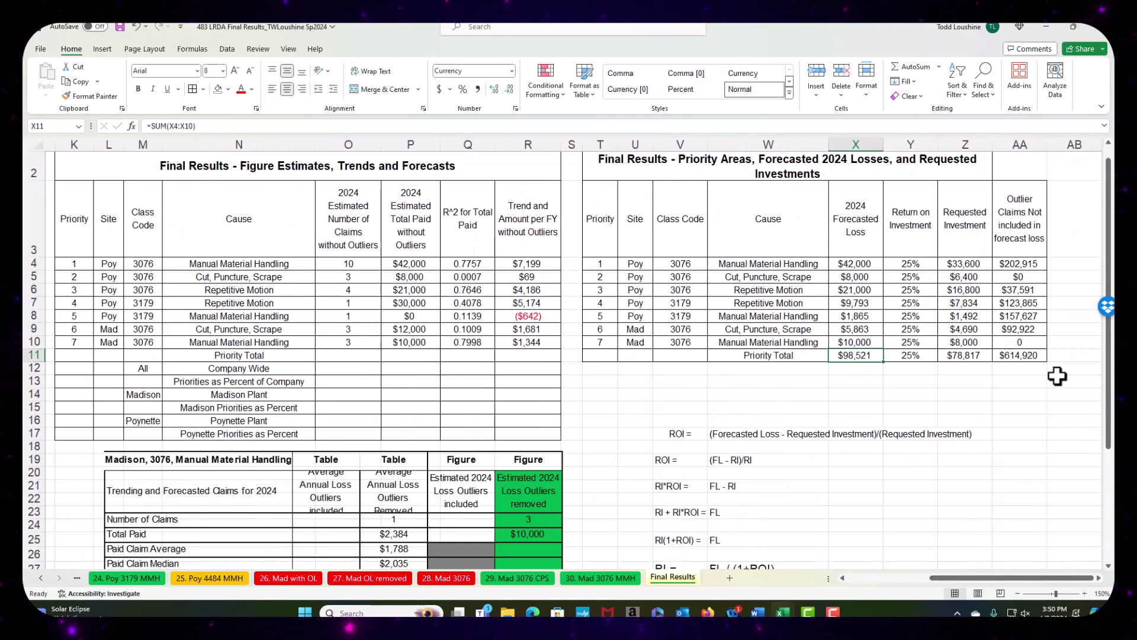
left_click(1033, 343)
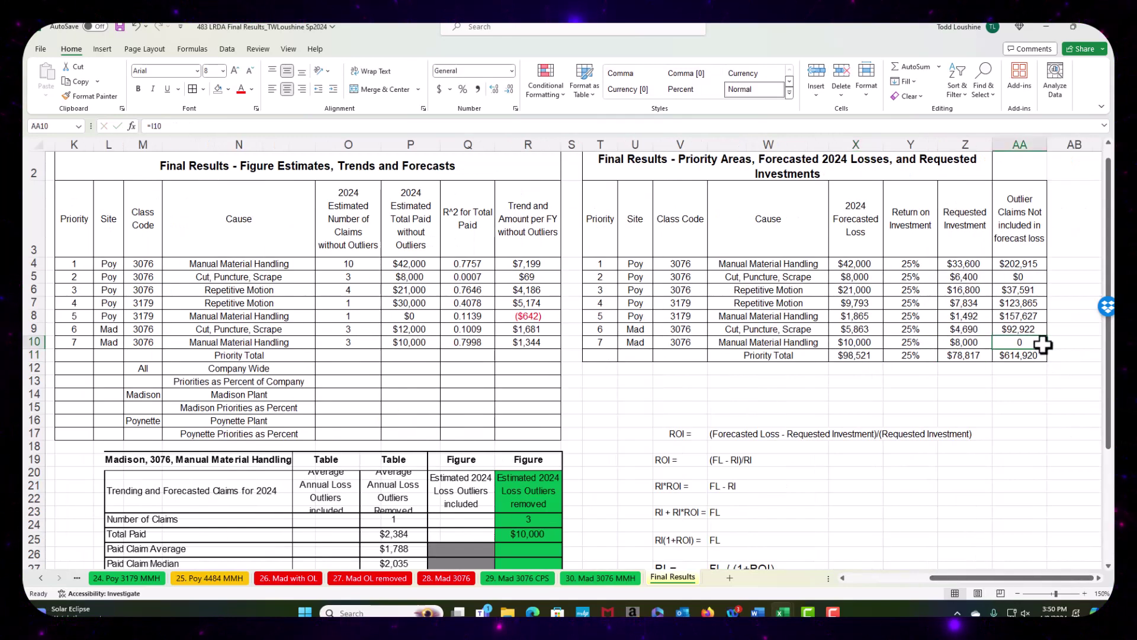
left_click(512, 71)
left_click(504, 146)
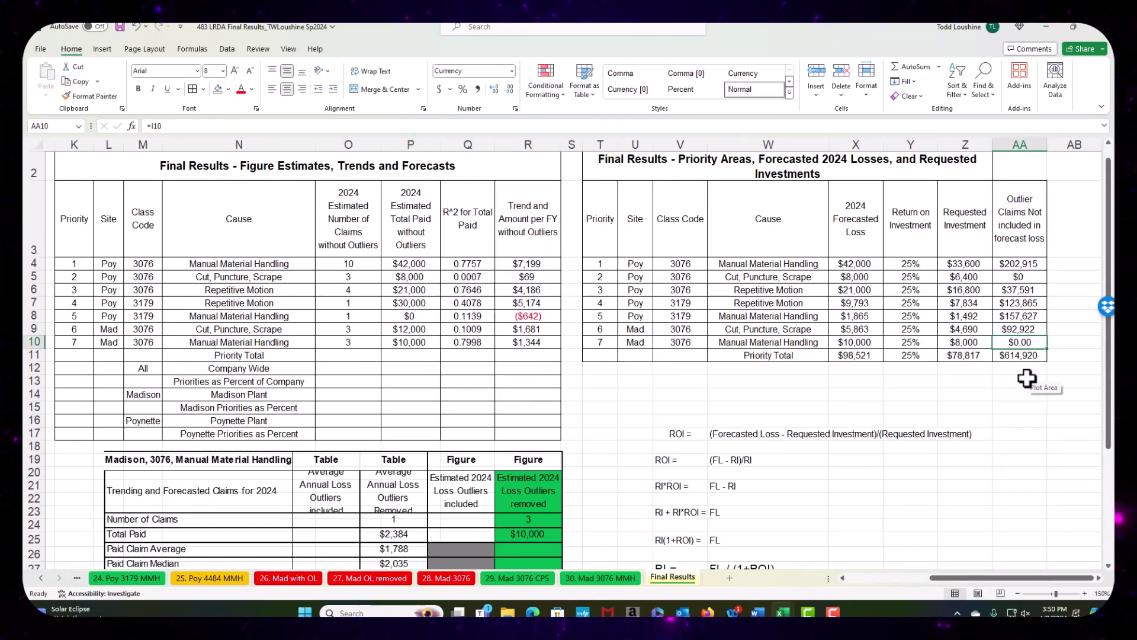
Step: Display priority 7's excluded outlier claims in AA10 with no decimal places and save the workbook
left_click(514, 91)
left_click(514, 91)
left_click(1063, 407)
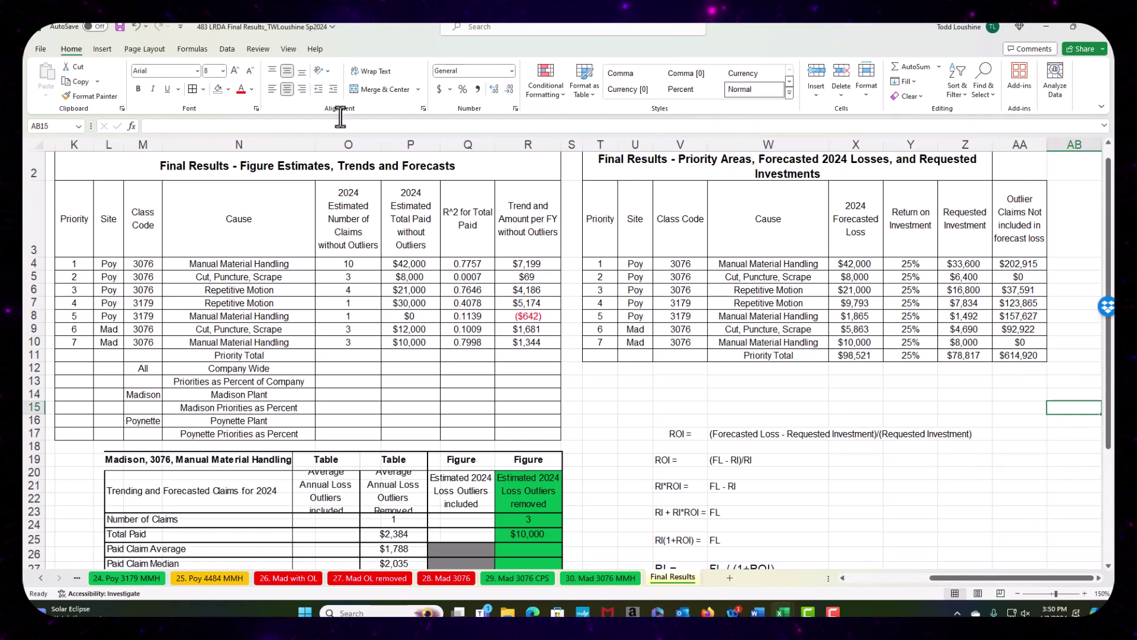
left_click(122, 26)
left_click(675, 381)
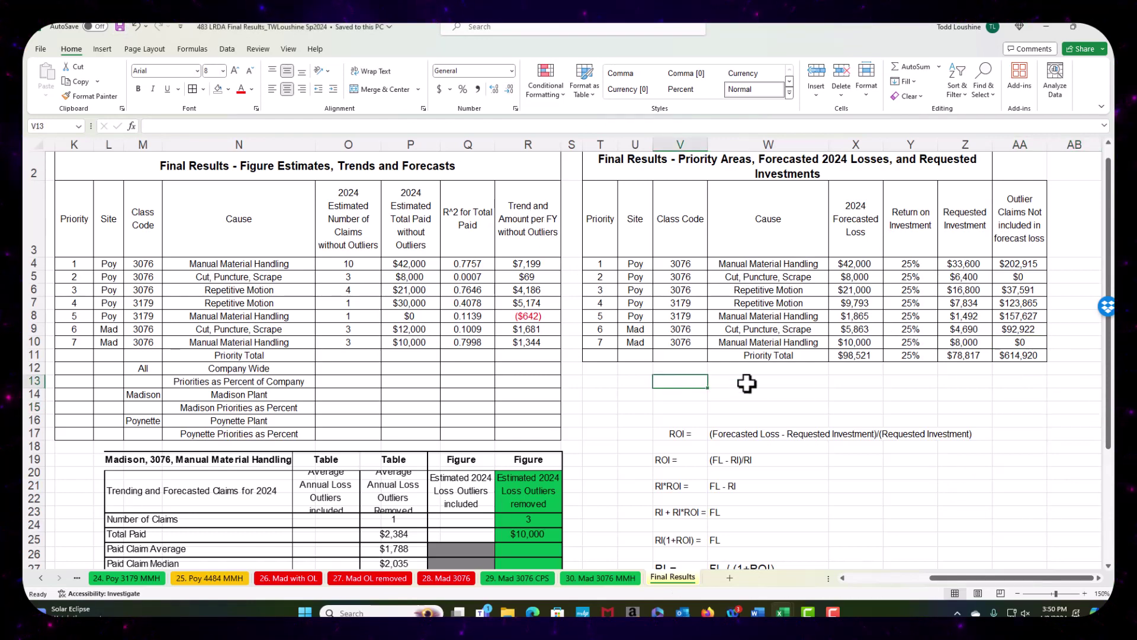
Step: Shrink the linked Madison 3076 Manual Material Handling summary picture and place it lower beneath the Figure Estimates table, starting around row 24
scroll(591, 452, "down", 2)
left_click(553, 356)
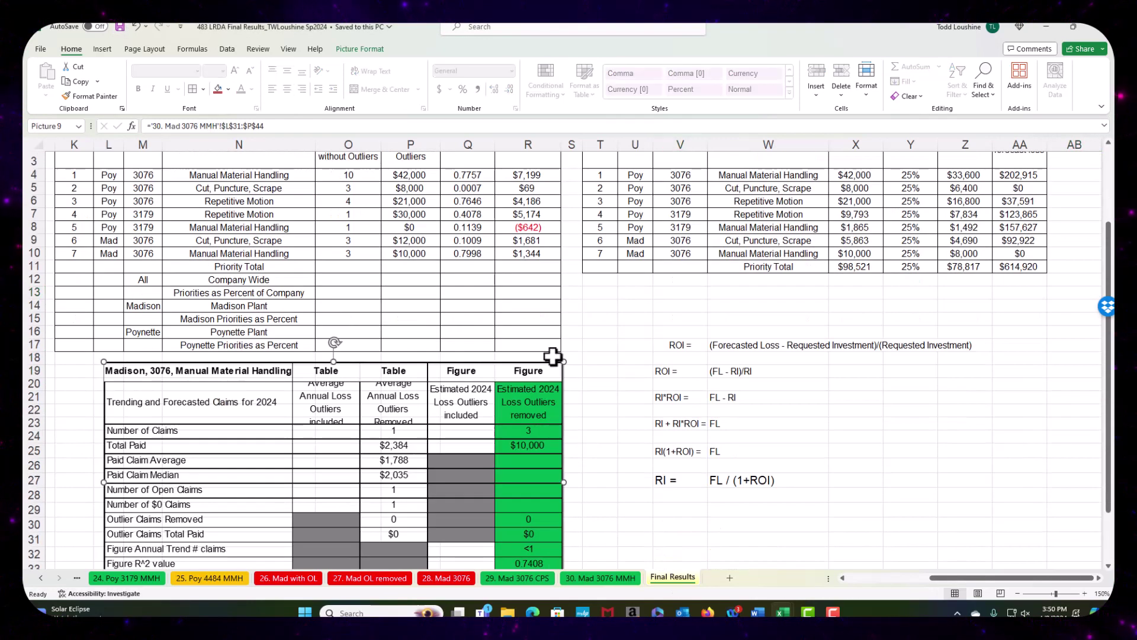
left_click_drag(560, 361, 432, 426)
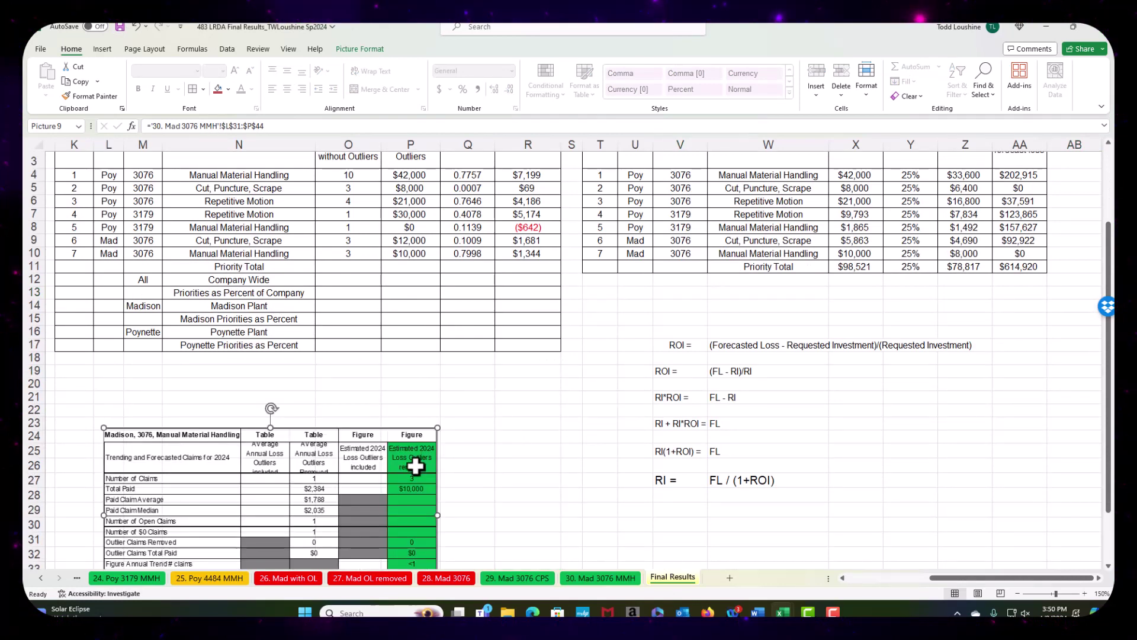
left_click_drag(419, 464, 462, 474)
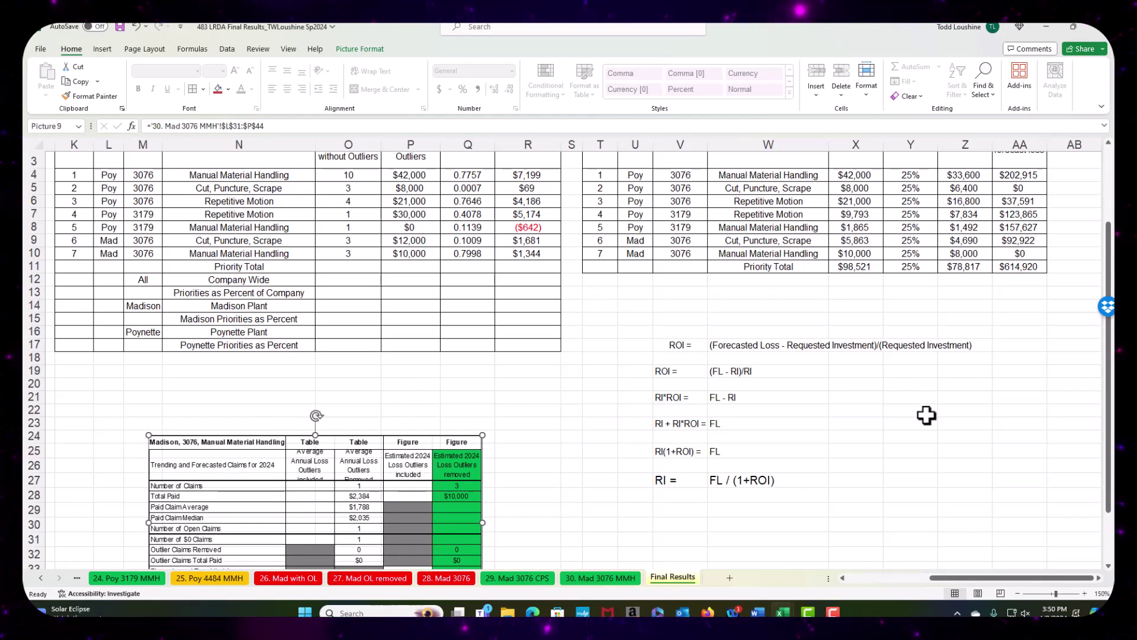
Step: Merge and center the Priority Areas table title across T2:AA2 so it also spans the outlier claims column
scroll(928, 411, "up", 1)
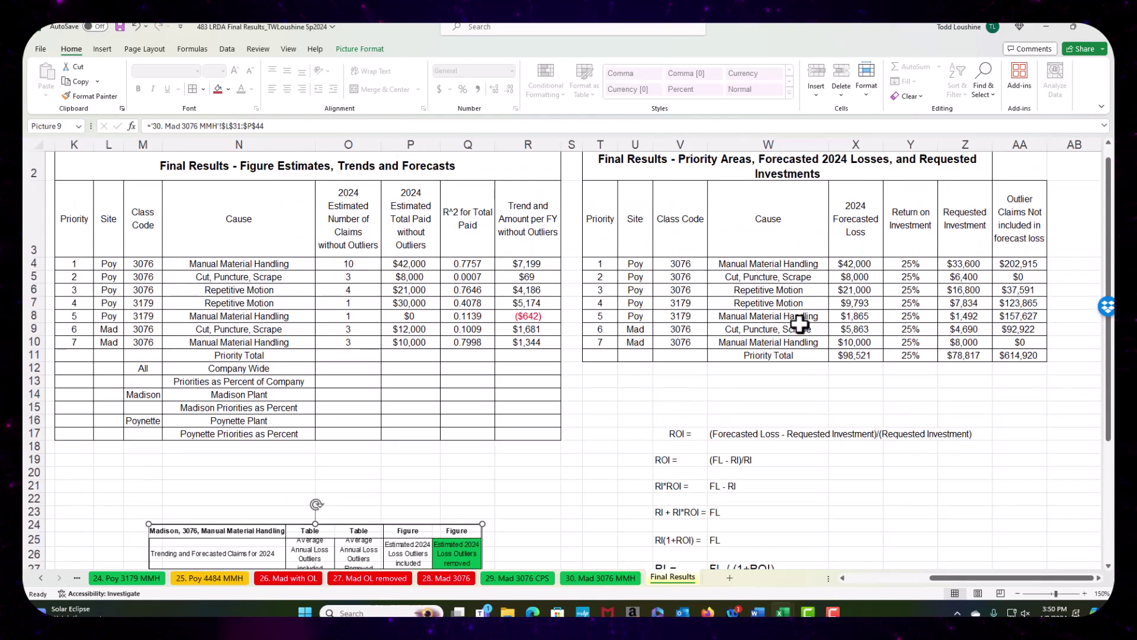
scroll(799, 324, "up", 1)
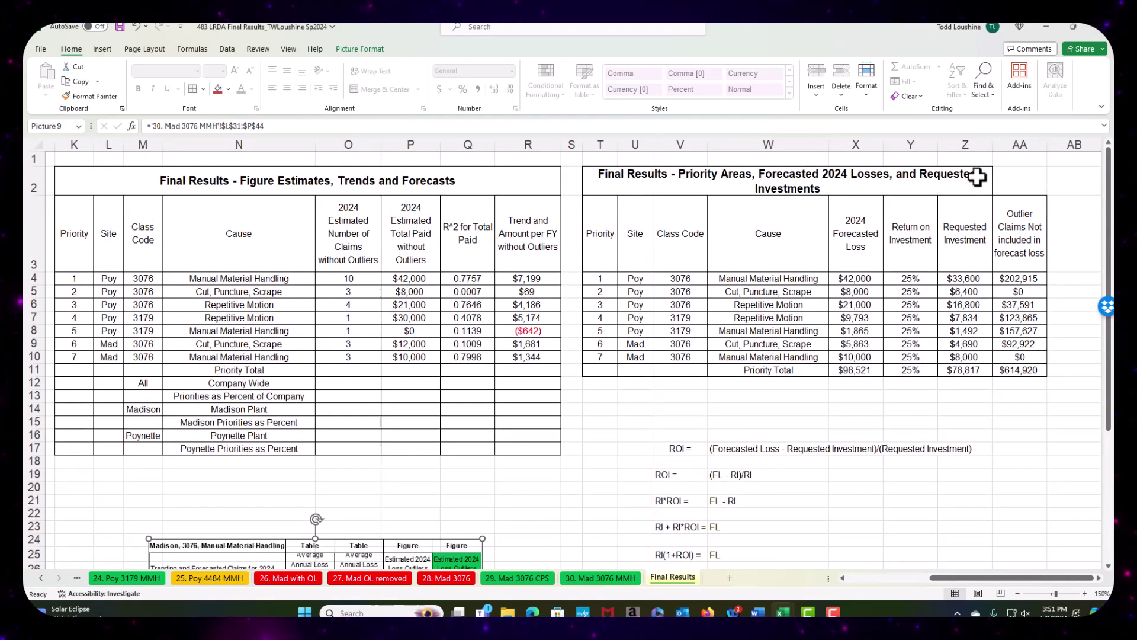
left_click(1003, 180)
left_click_drag(1012, 177, 593, 177)
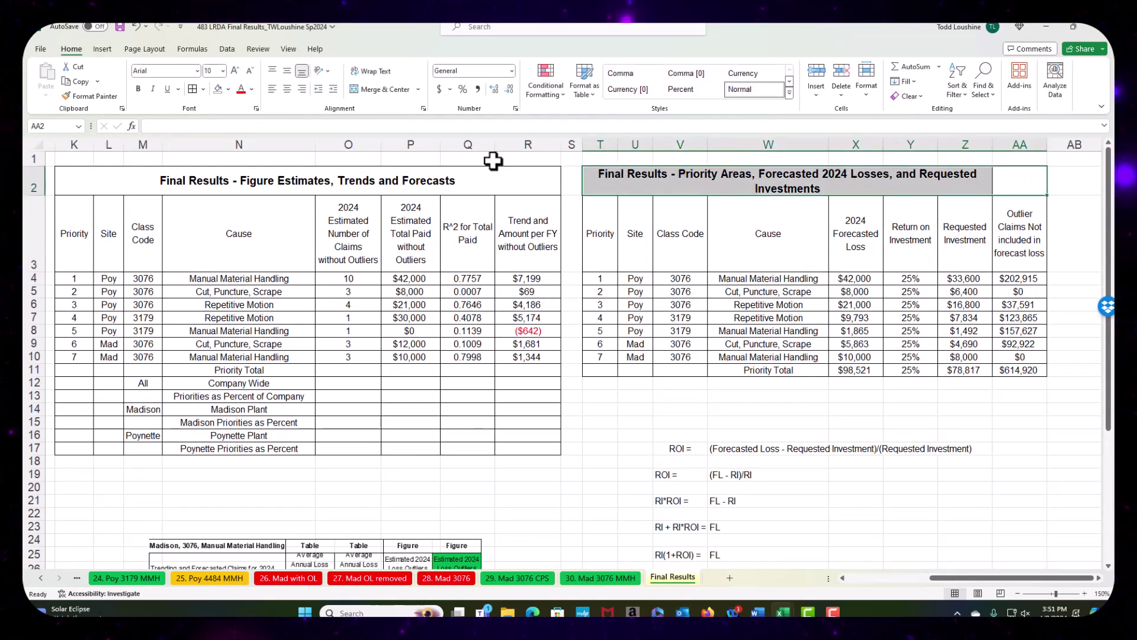
left_click(382, 92)
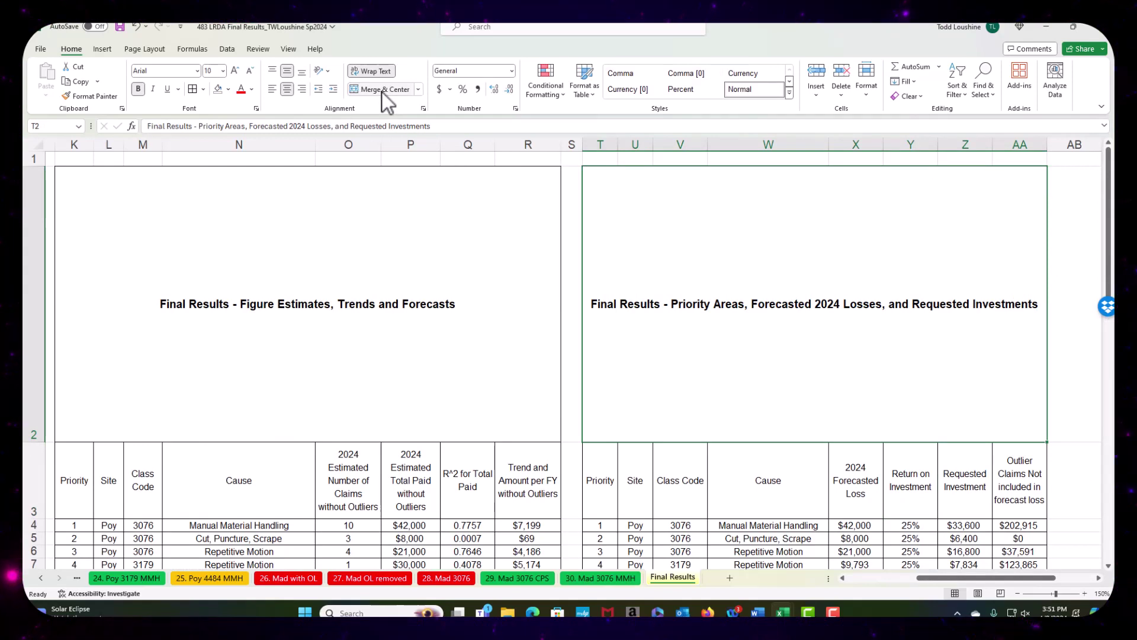
left_click(382, 92)
left_click(382, 92)
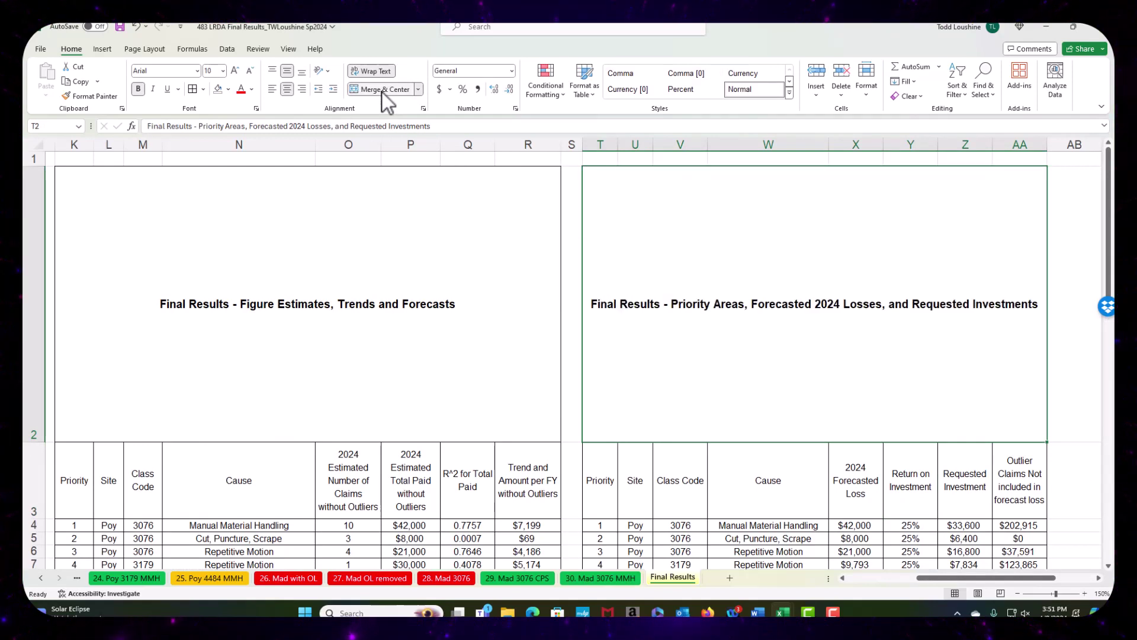
Step: Reduce the height of row 2 so it closely fits the single-line table titles
left_click(149, 421)
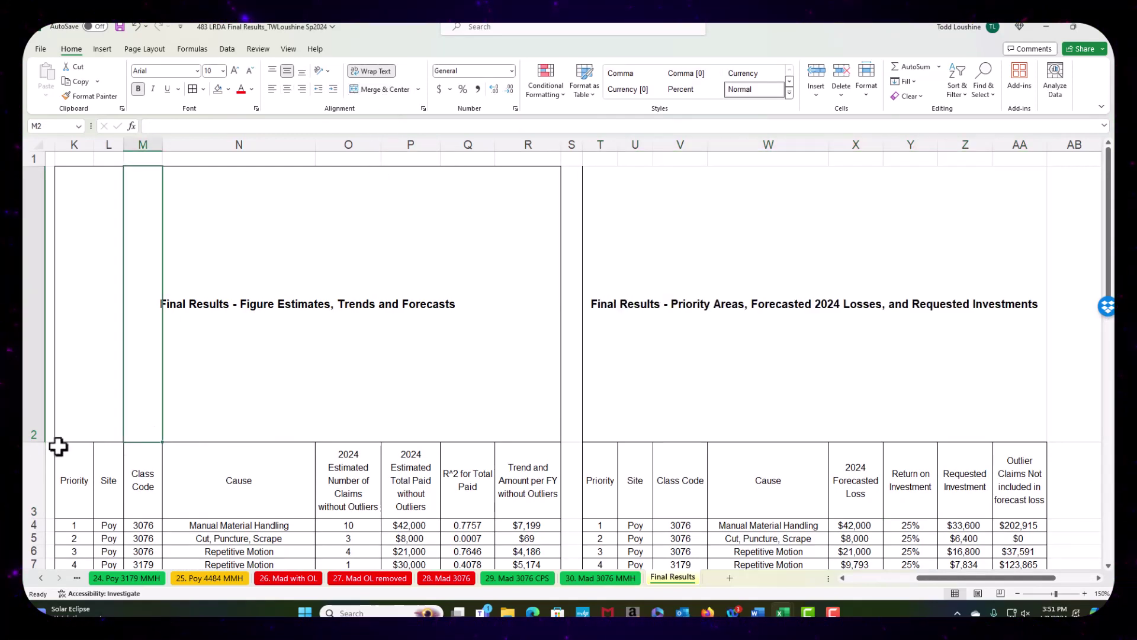
left_click_drag(43, 439, 58, 193)
left_click(846, 409)
left_click(831, 171)
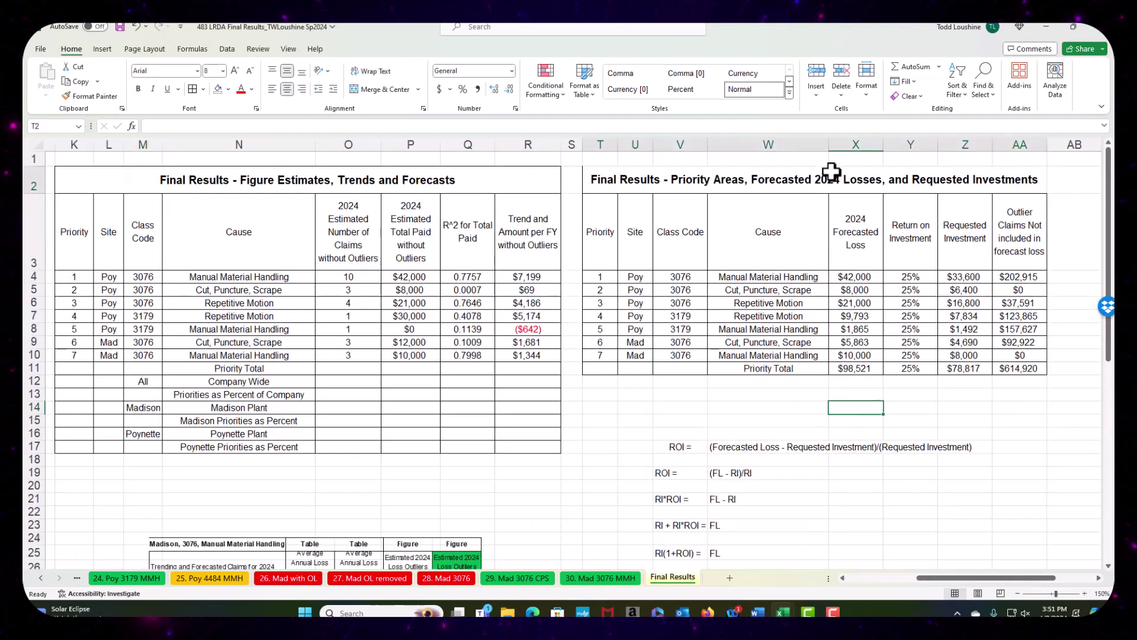
Step: Review the requested investment and excluded outlier totals in the Priority Areas table, and return to the Annual Averages table
left_click(768, 314)
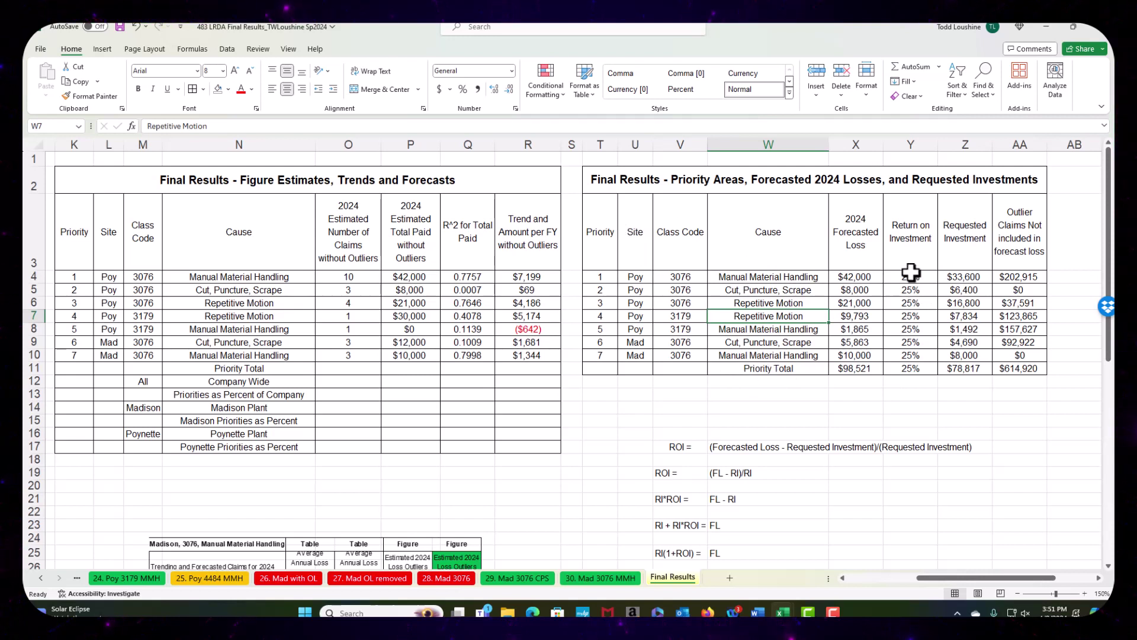
left_click(981, 372)
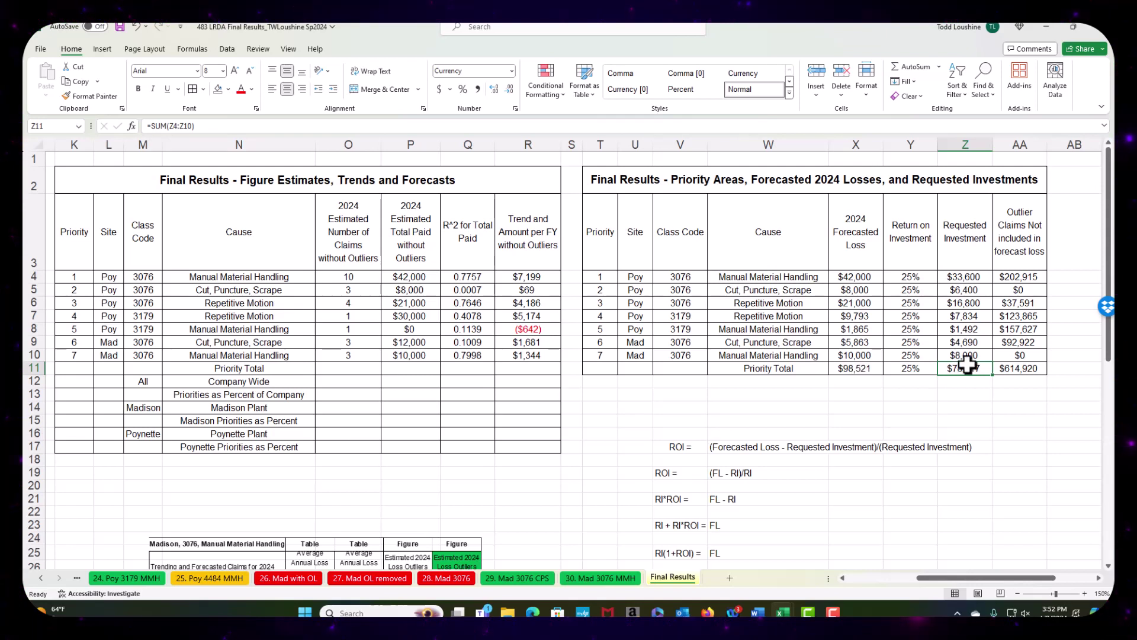
left_click(1026, 368)
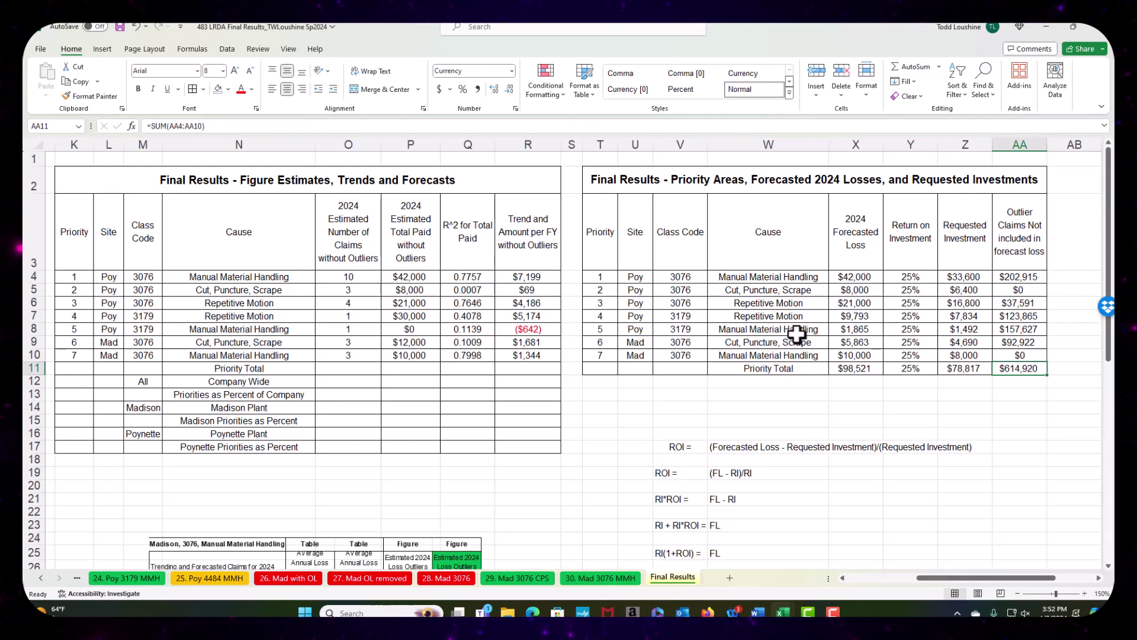
left_click_drag(995, 578, 894, 572)
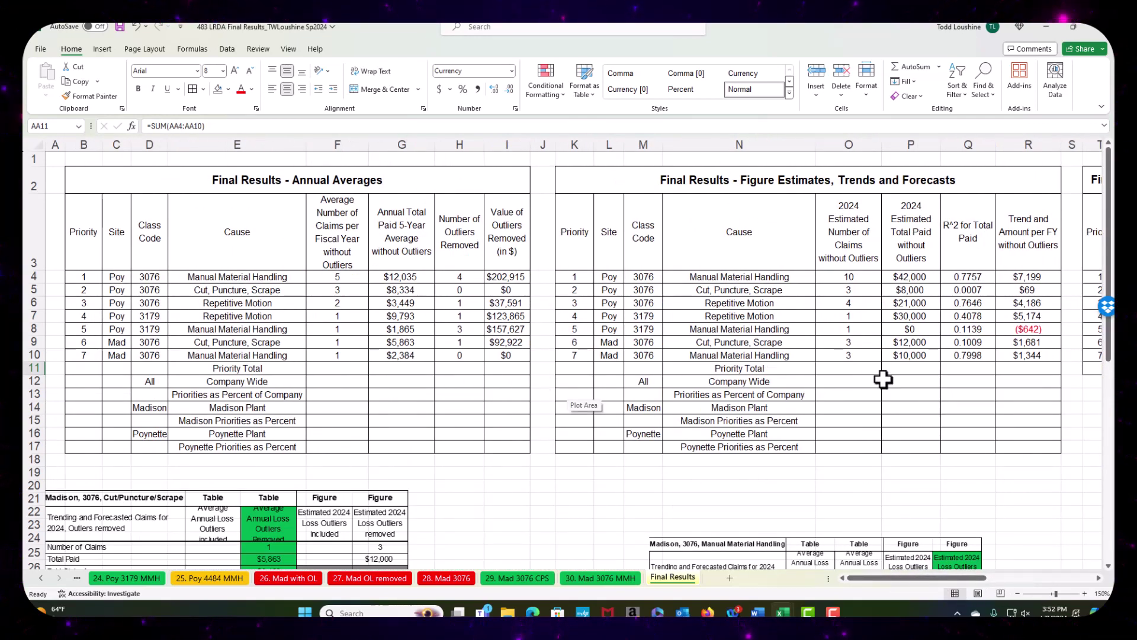